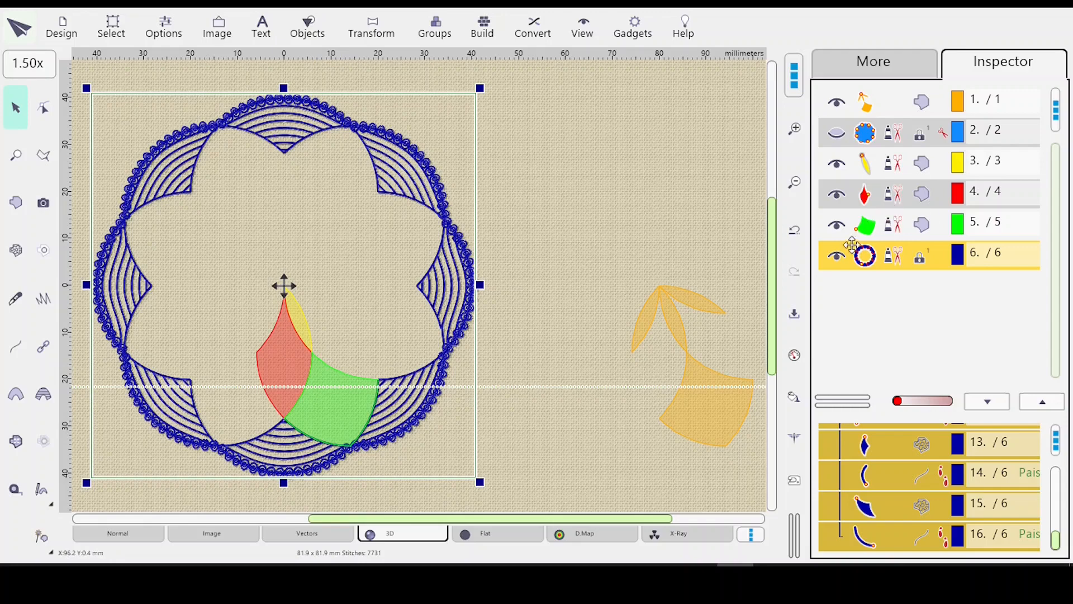
Step: Move the green shape to directly after the dark blue ring group in the object order
{"action": "left_click", "coordinate": [891, 232]}
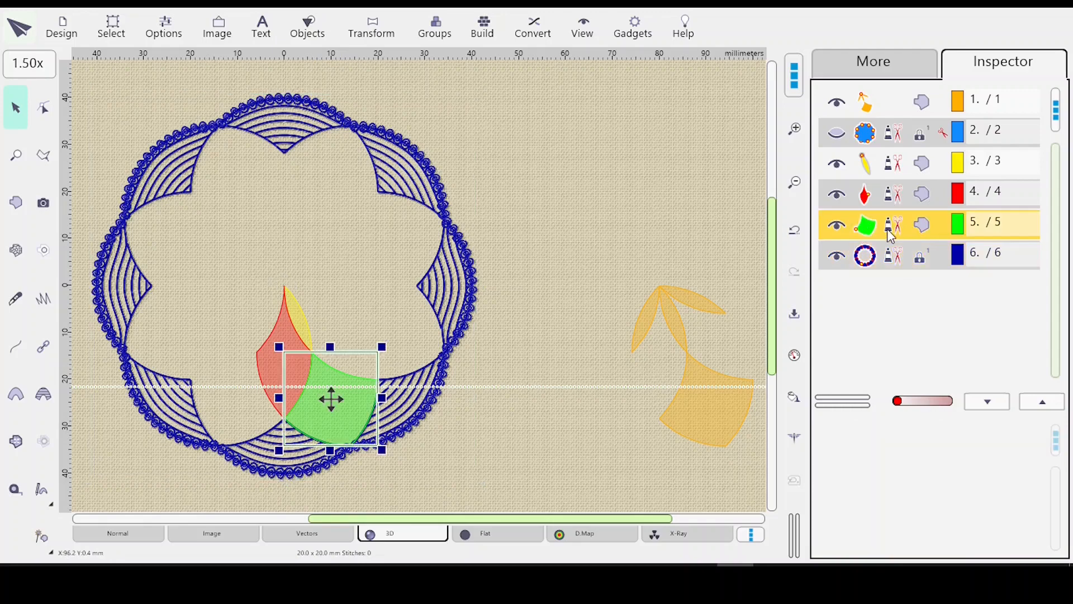
{"action": "right_click", "coordinate": [902, 258]}
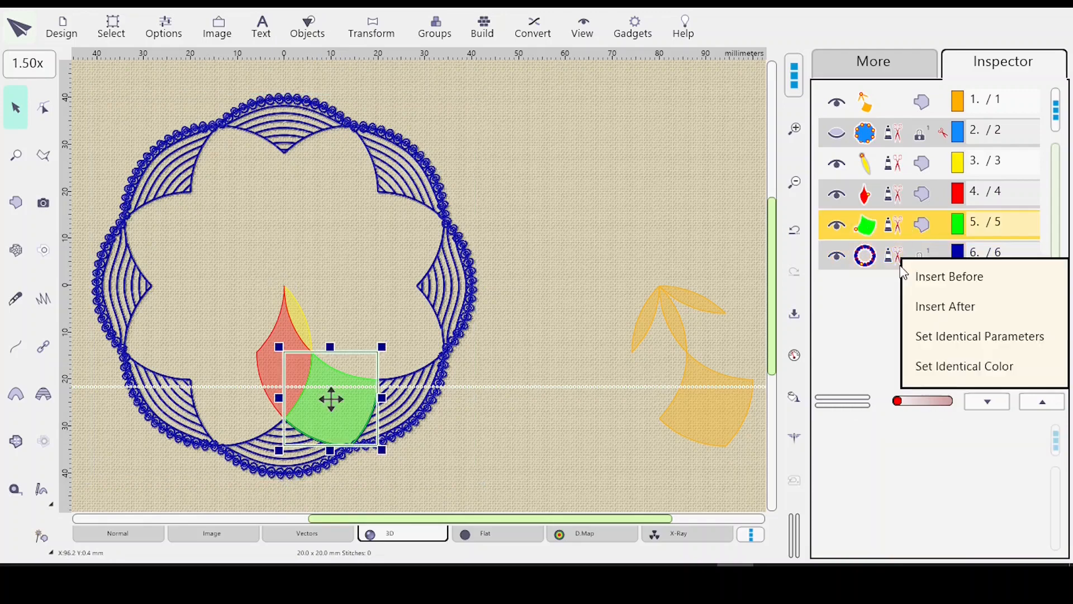
{"action": "left_click", "coordinate": [942, 308]}
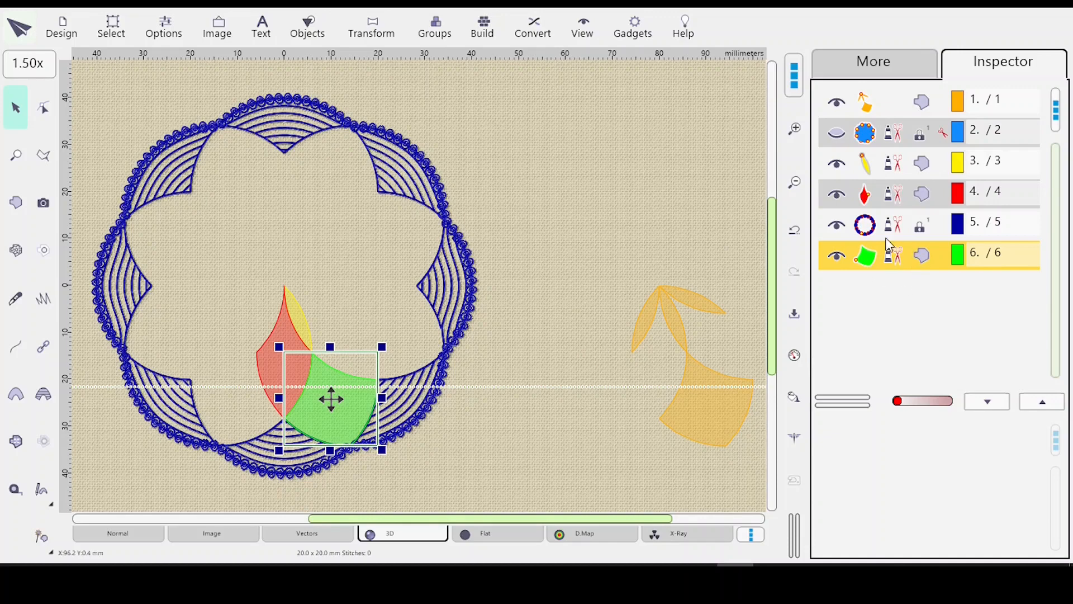
Step: Convert the green shape from a fill to a mesh
{"action": "left_click", "coordinate": [534, 29]}
{"action": "mouse_move", "coordinate": [569, 62]}
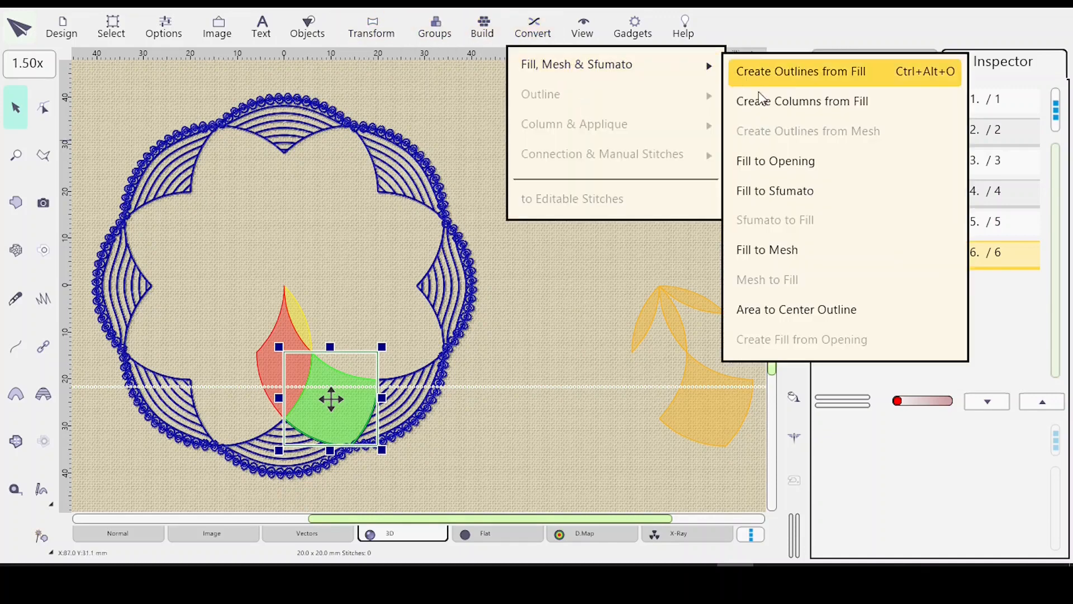
{"action": "left_click", "coordinate": [796, 249]}
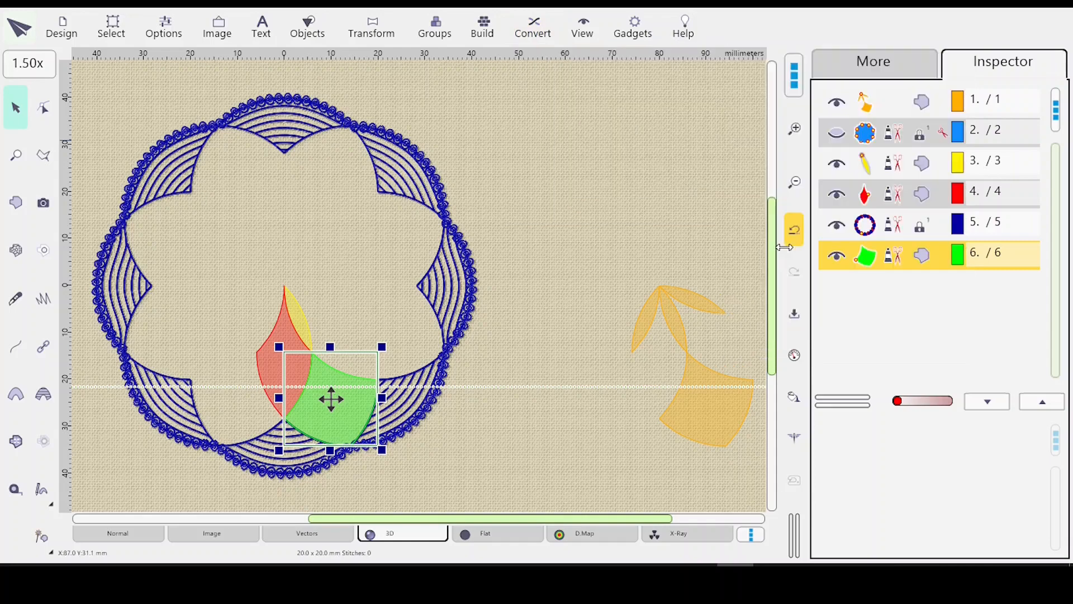
{"action": "left_click", "coordinate": [912, 258]}
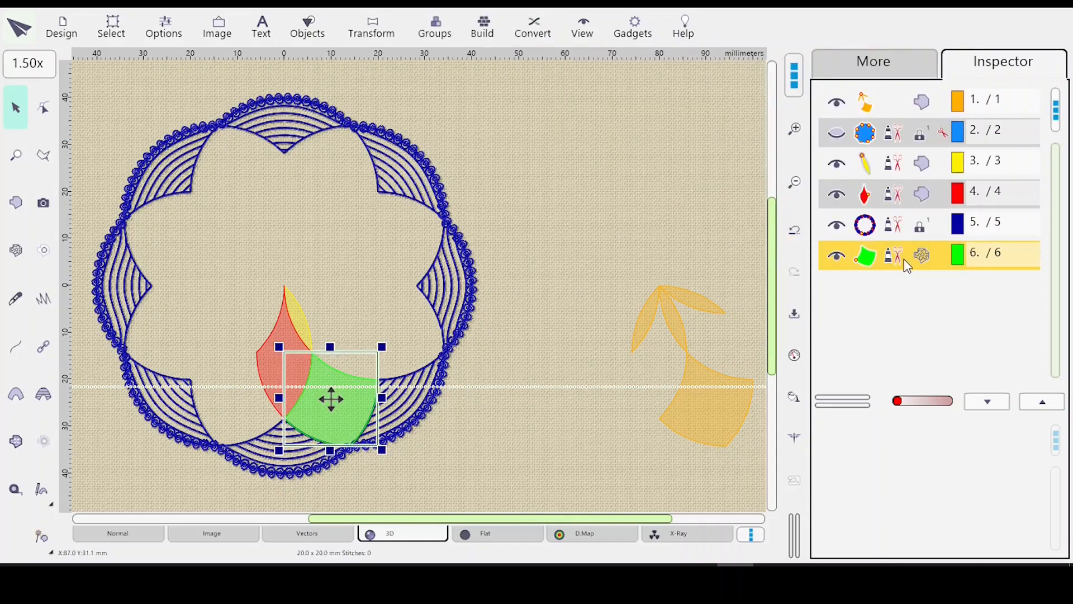
Step: Open the green mesh's parameters, check its common settings and preview the stitches with Blackwork tile sample 61
{"action": "left_click", "coordinate": [794, 364]}
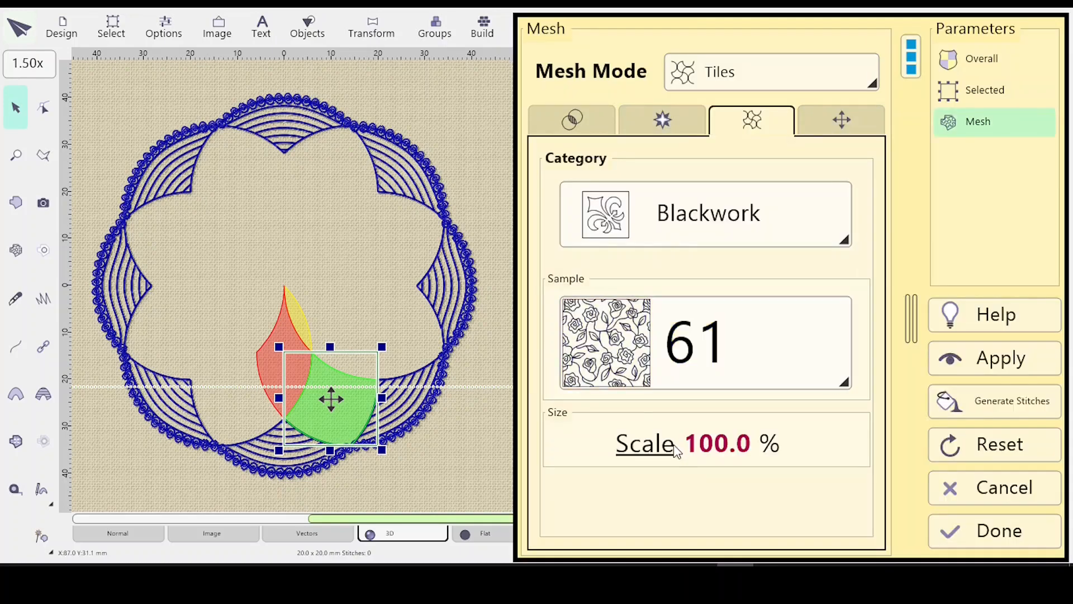
{"action": "left_click", "coordinate": [581, 122]}
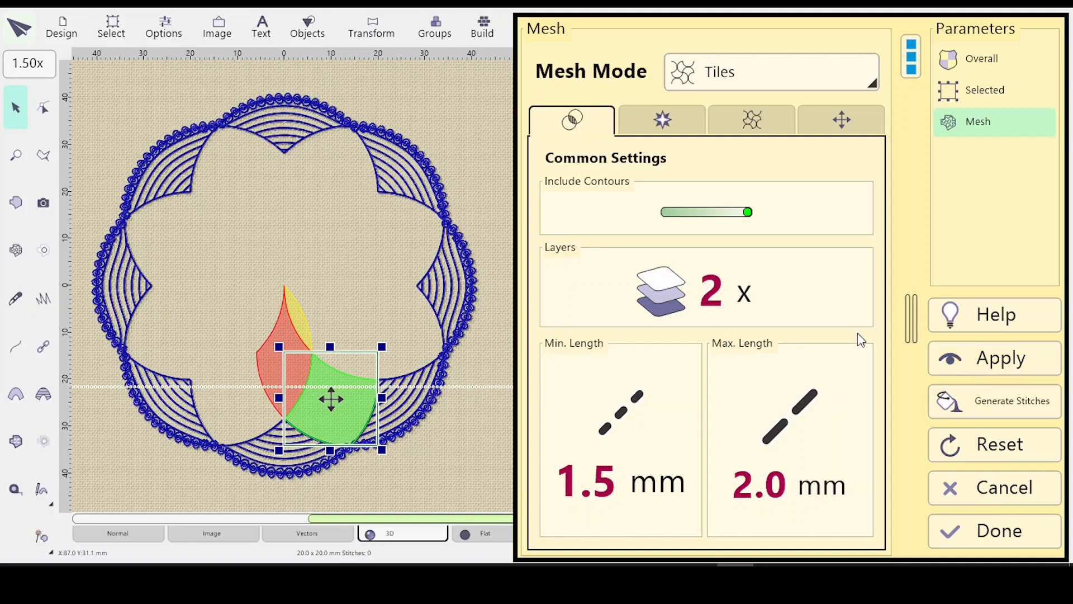
{"action": "left_click", "coordinate": [1006, 360]}
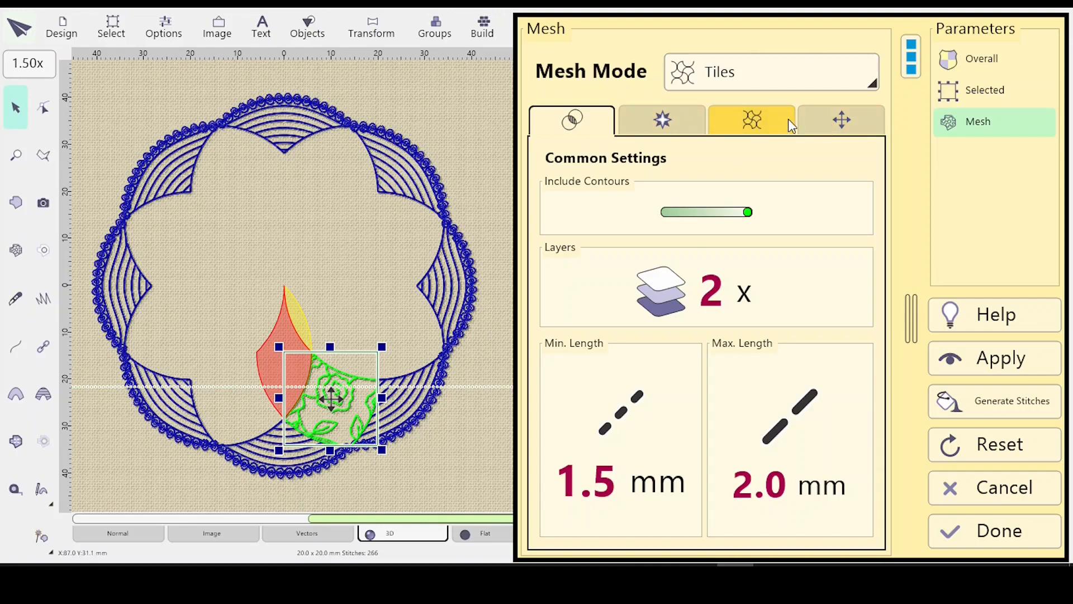
Step: Choose Blackwork tile sample 21 for the green mesh
{"action": "left_click", "coordinate": [735, 118]}
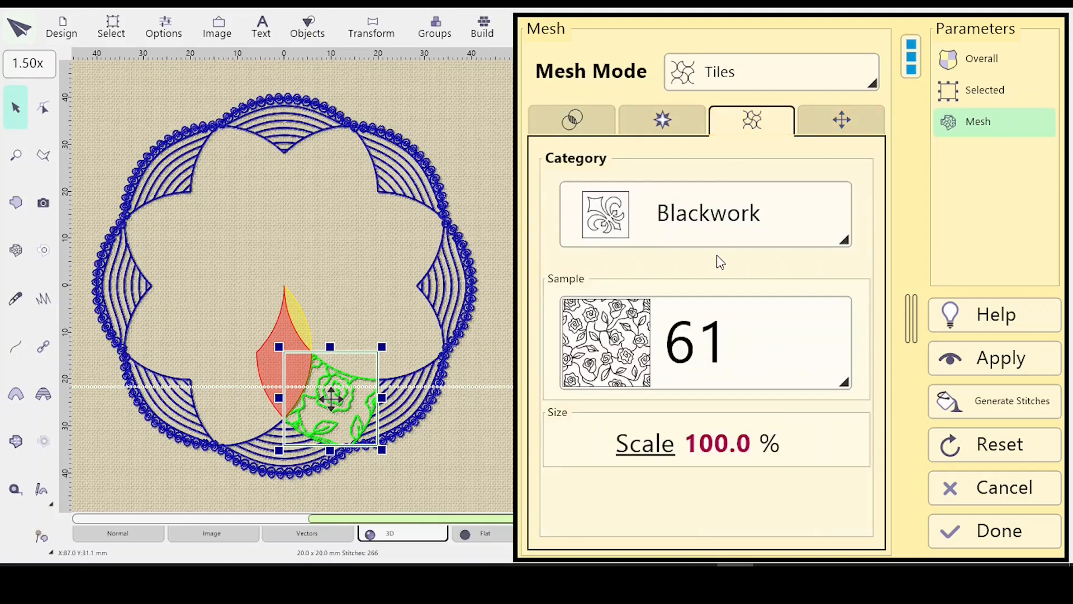
{"action": "left_click", "coordinate": [836, 384]}
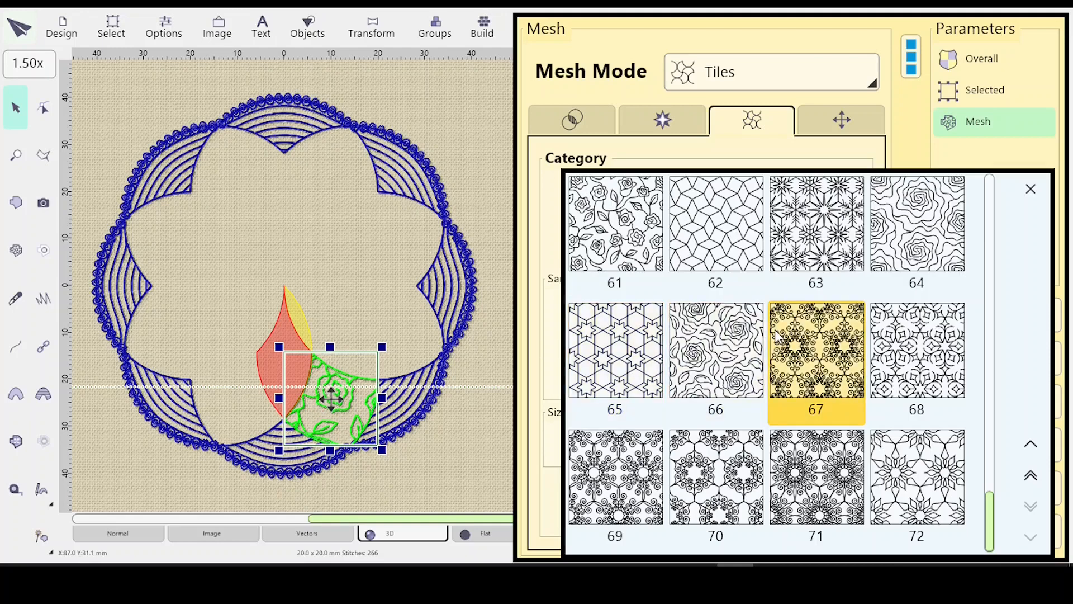
{"action": "left_click", "coordinate": [1030, 476]}
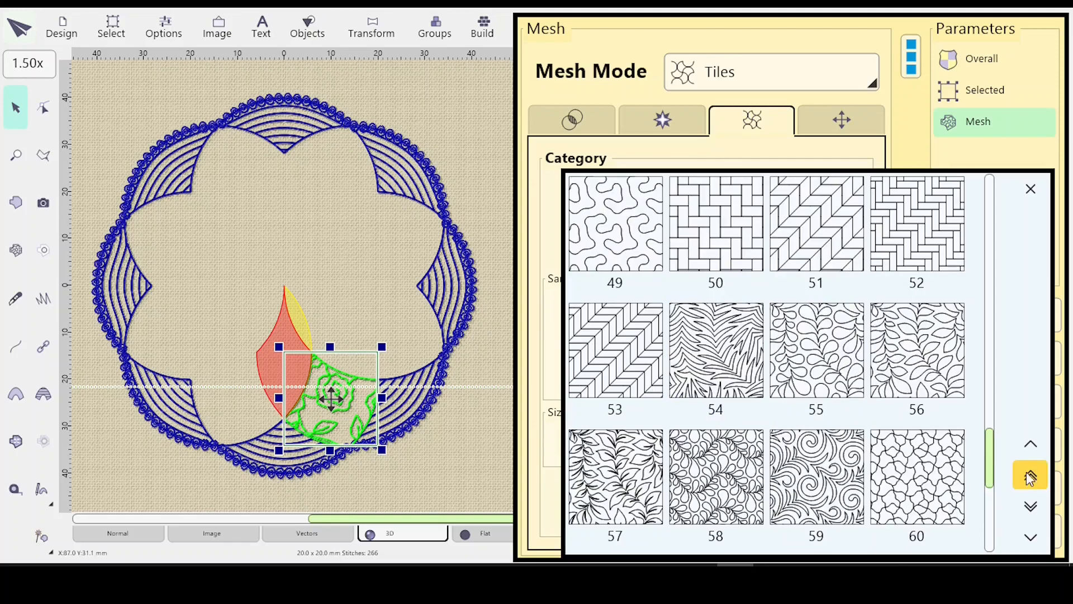
{"action": "left_click", "coordinate": [1030, 476]}
{"action": "left_click", "coordinate": [1030, 476]}
{"action": "left_click", "coordinate": [1030, 476]}
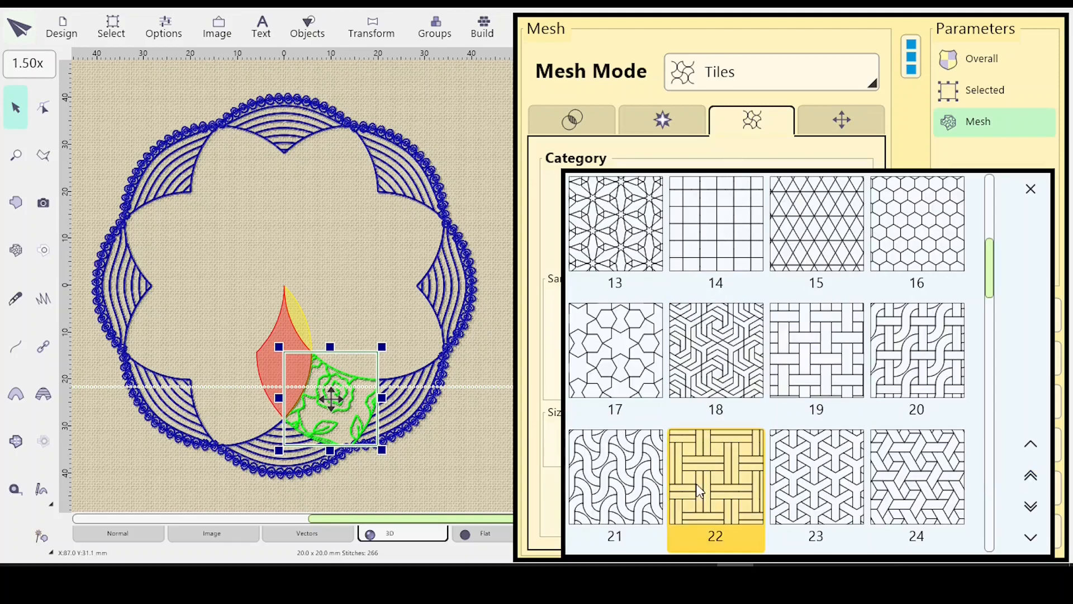
{"action": "left_click", "coordinate": [602, 473]}
Step: Set the mesh tile scale to 50% and the minimum stitch length to 2.0 mm, and apply the settings
{"action": "left_click", "coordinate": [631, 450]}
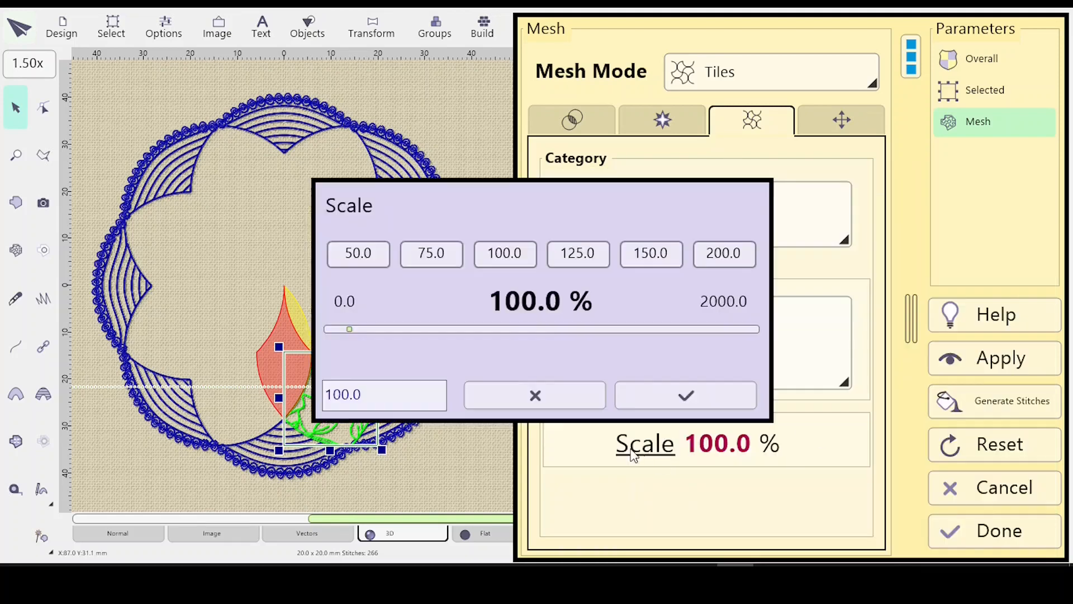
{"action": "left_click", "coordinate": [355, 253]}
{"action": "left_click", "coordinate": [624, 423]}
{"action": "left_click", "coordinate": [673, 251]}
{"action": "left_click", "coordinate": [691, 395]}
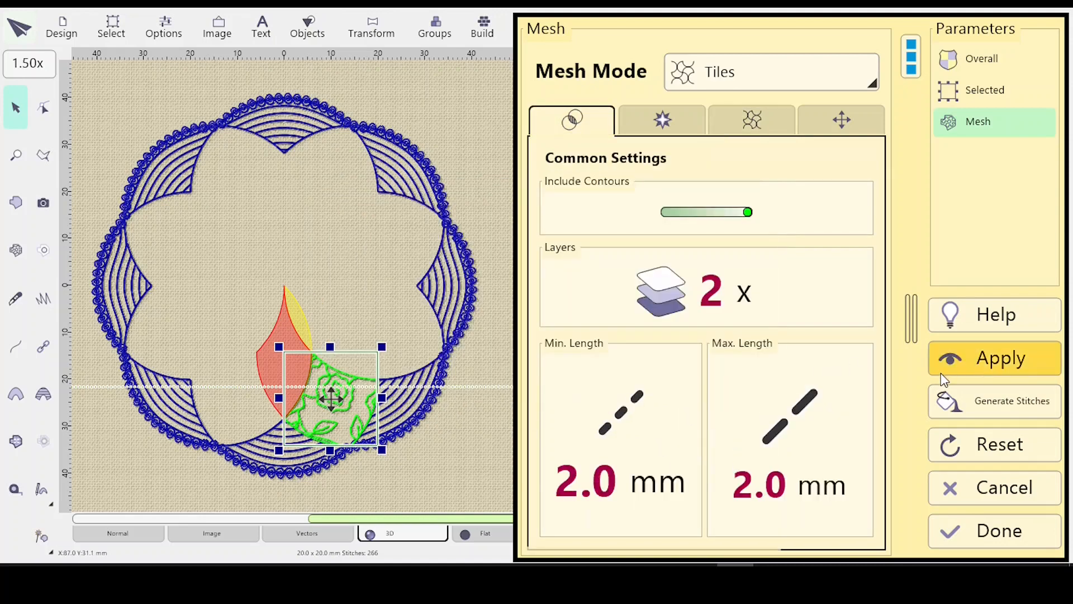
{"action": "left_click", "coordinate": [942, 361]}
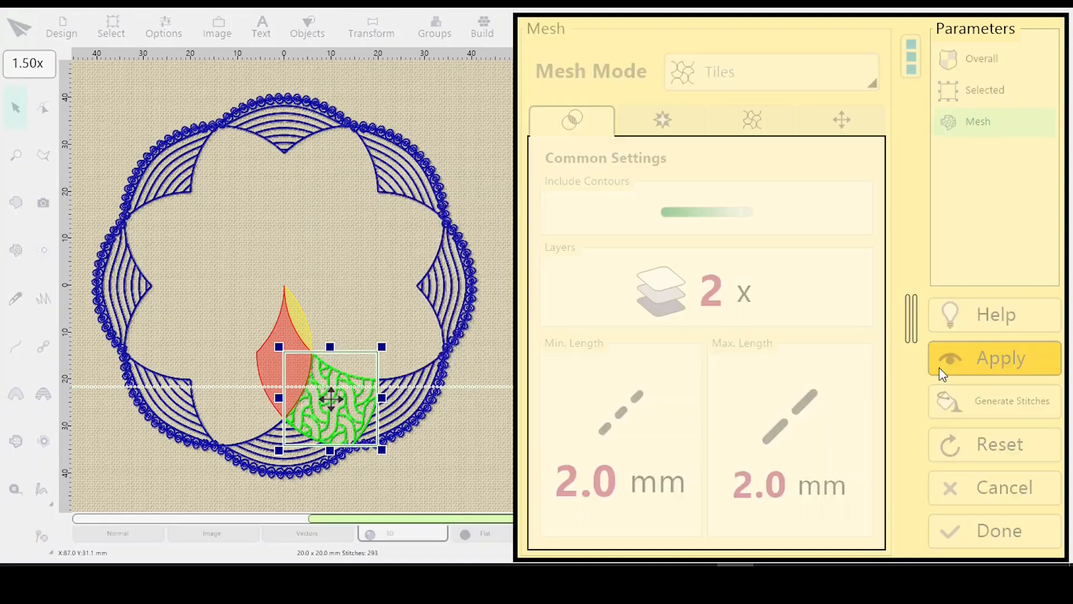
Step: Try a Blackwork tile sample with a swirl pattern on the green mesh
{"action": "left_click", "coordinate": [749, 117]}
{"action": "left_click", "coordinate": [816, 347]}
{"action": "left_click_drag", "start_coordinate": [987, 313], "coordinate": [984, 447]}
{"action": "left_click", "coordinate": [864, 445]}
{"action": "left_click", "coordinate": [967, 357]}
Step: Apply Blackwork tile sample 60 to the green mesh, review the common and transformation settings, and accept the parameters
{"action": "left_click", "coordinate": [793, 379]}
{"action": "left_click", "coordinate": [917, 476]}
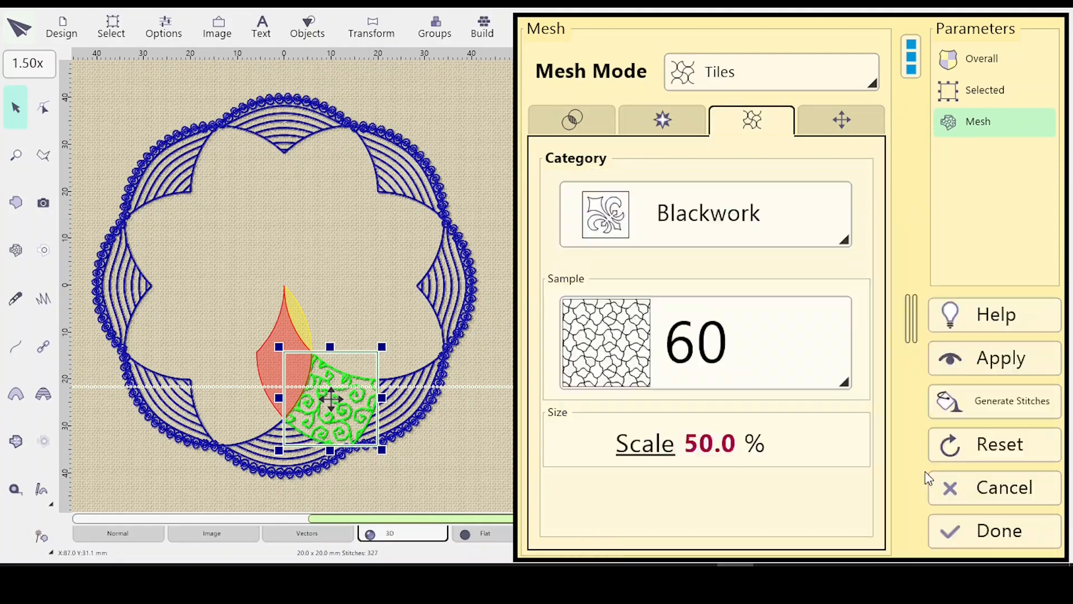
{"action": "left_click", "coordinate": [975, 362]}
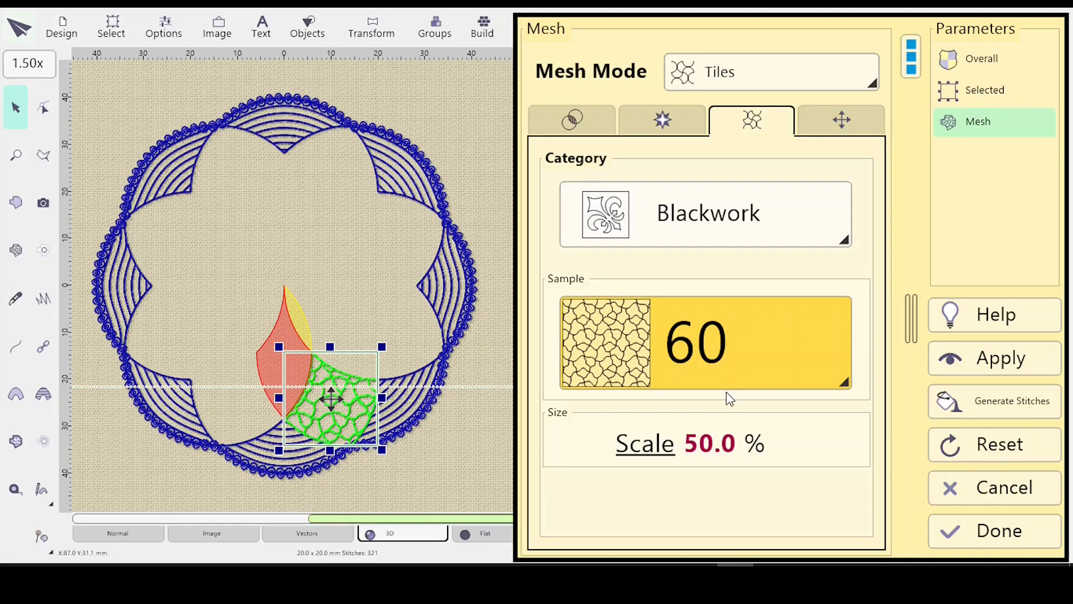
{"action": "left_click", "coordinate": [570, 124]}
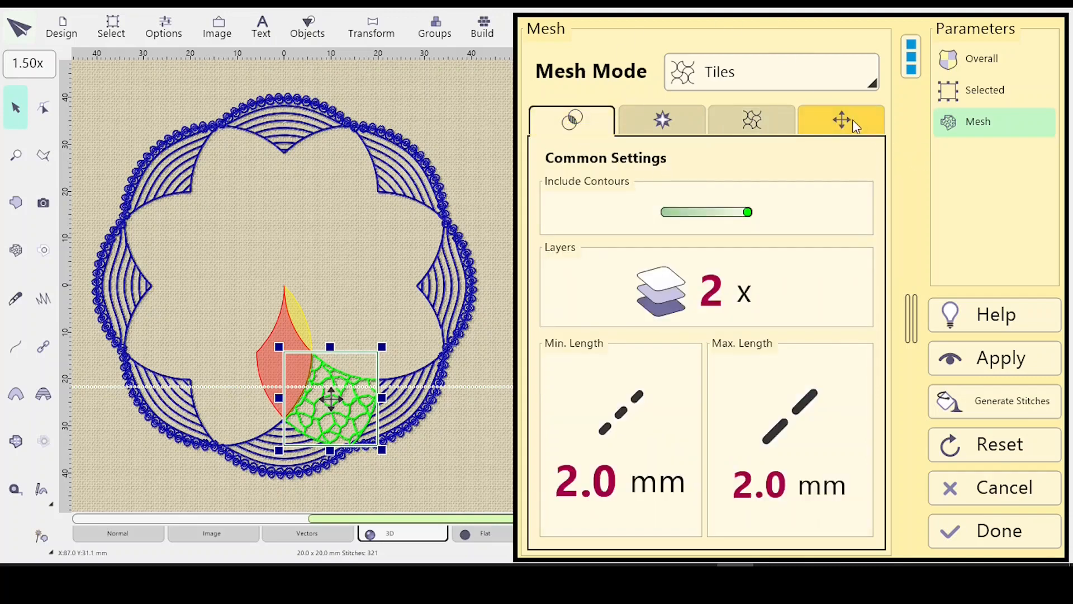
{"action": "left_click", "coordinate": [828, 119]}
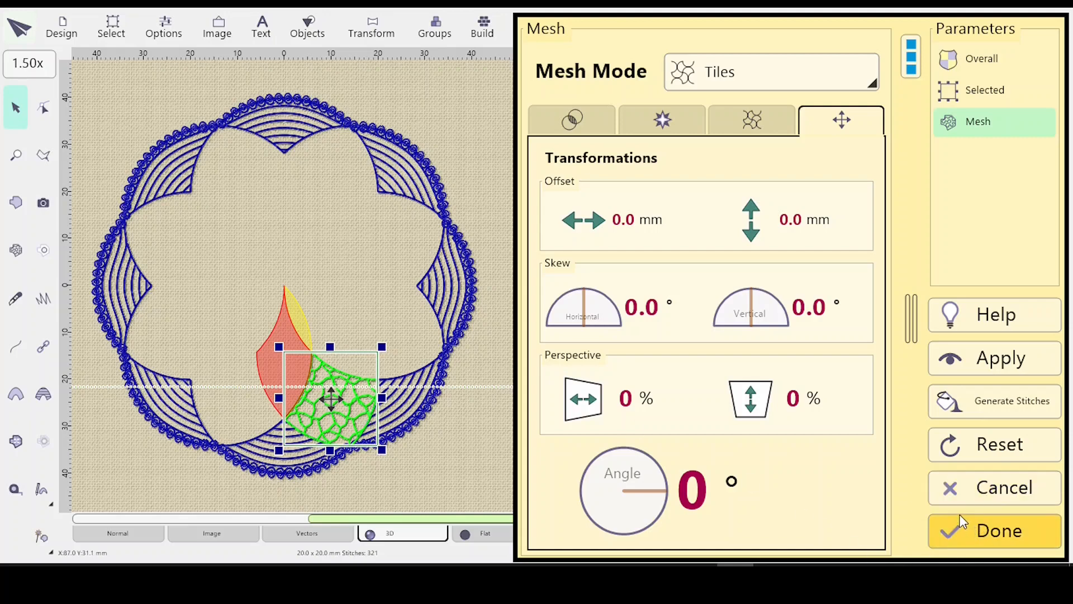
{"action": "left_click", "coordinate": [1000, 520]}
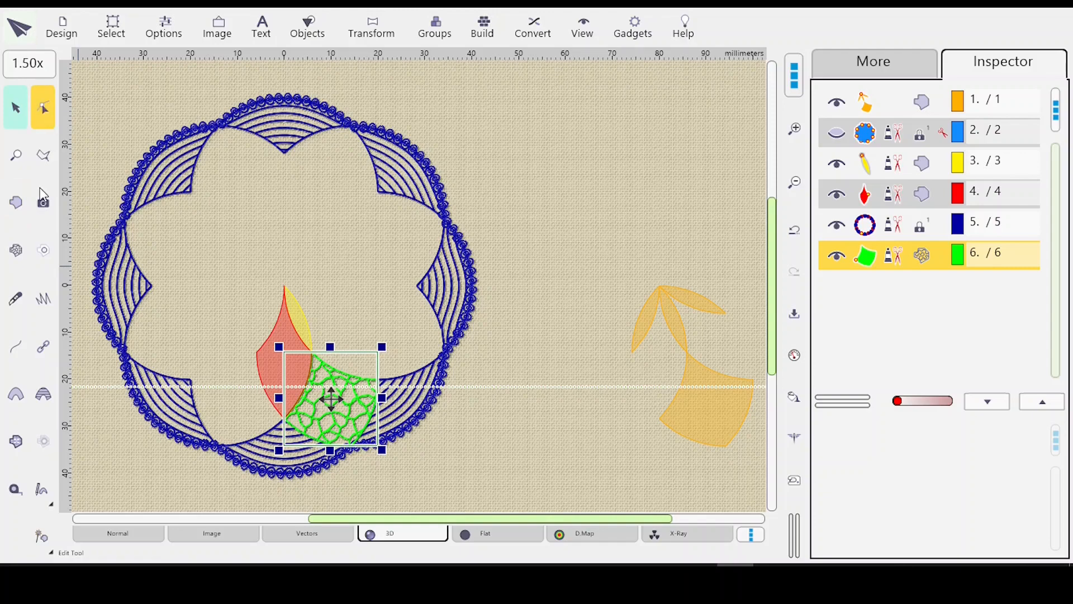
Step: Open the green mesh shape for node editing to inspect its nodes, and leave editing
{"action": "double_click", "coordinate": [295, 432]}
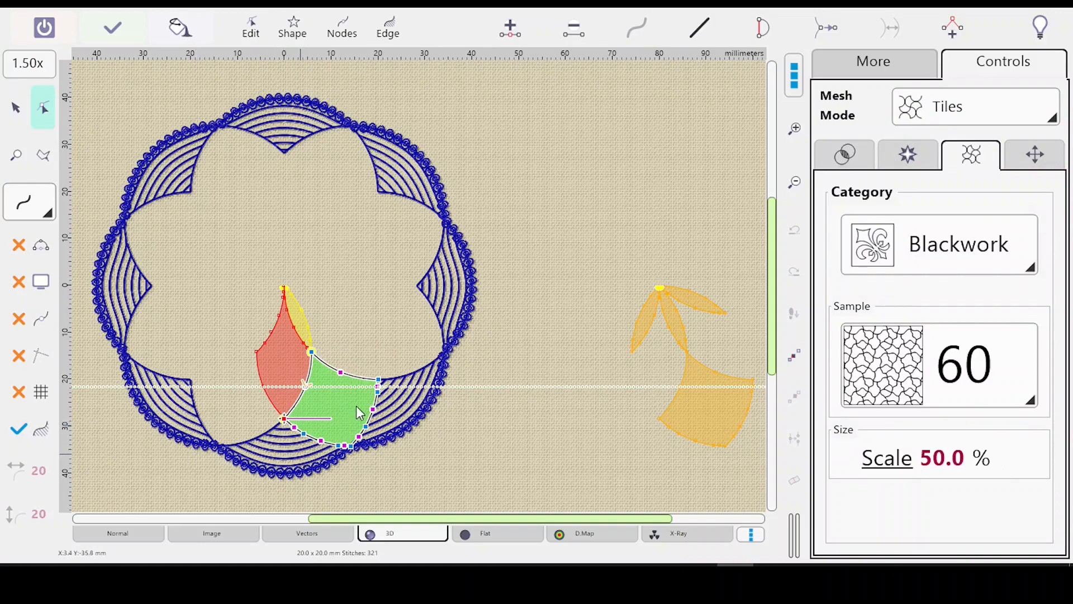
{"action": "key", "text": "Escape"}
{"action": "key", "text": "Escape"}
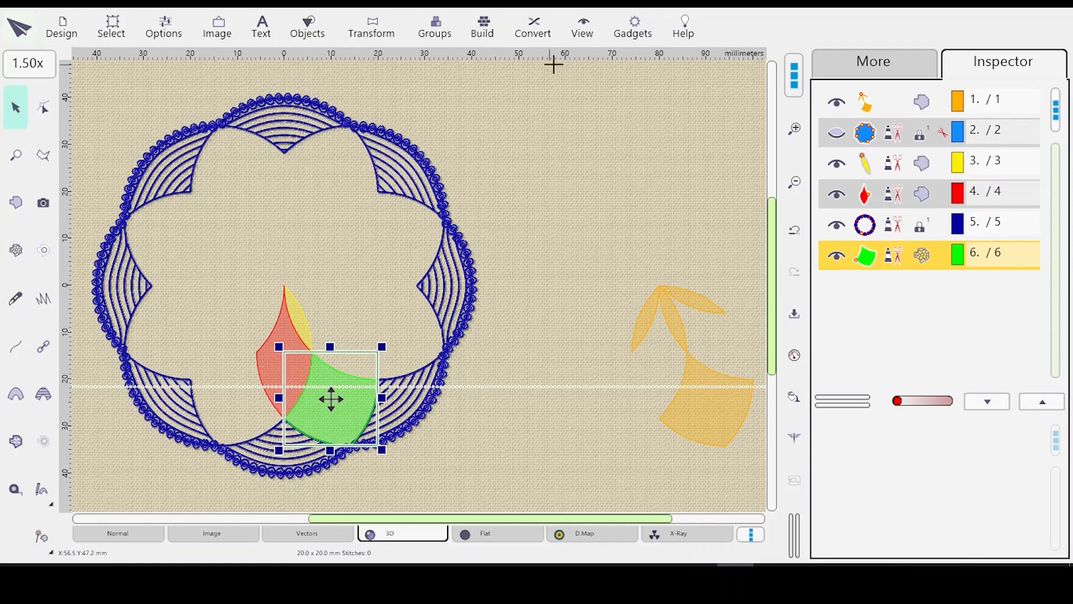
Step: Duplicate the green mesh shape and convert the copy from a mesh to a fill
{"action": "key", "text": "ctrl+d"}
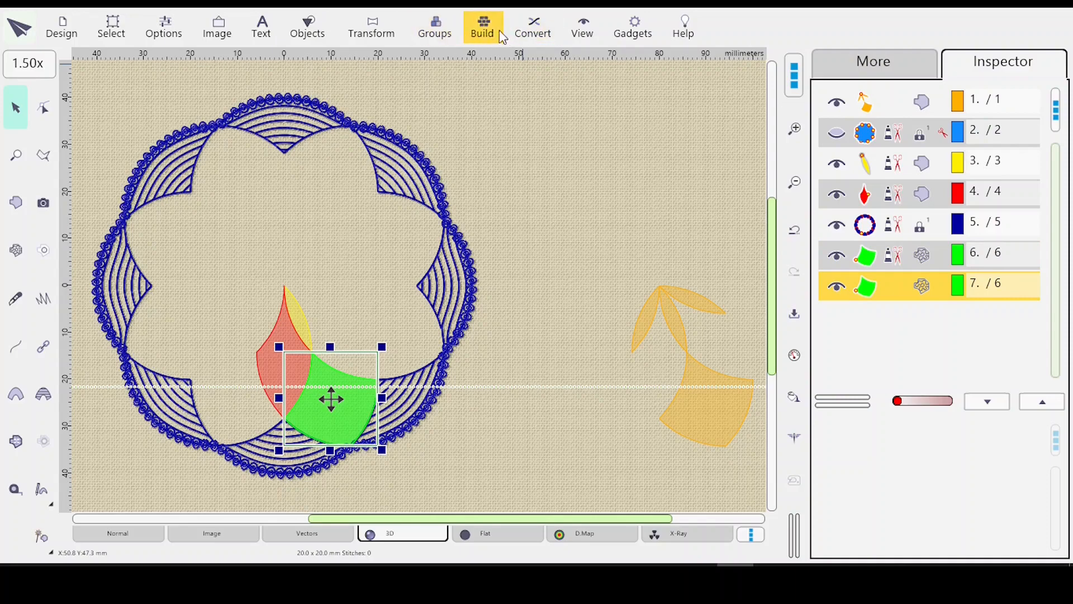
{"action": "left_click", "coordinate": [532, 28]}
{"action": "mouse_move", "coordinate": [552, 75]}
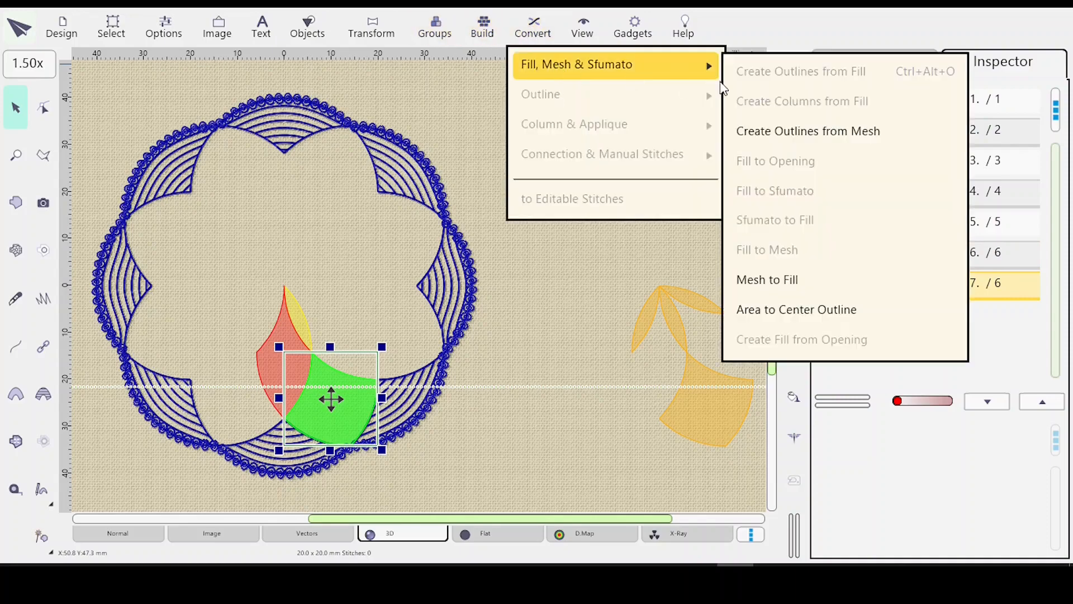
{"action": "left_click", "coordinate": [788, 274]}
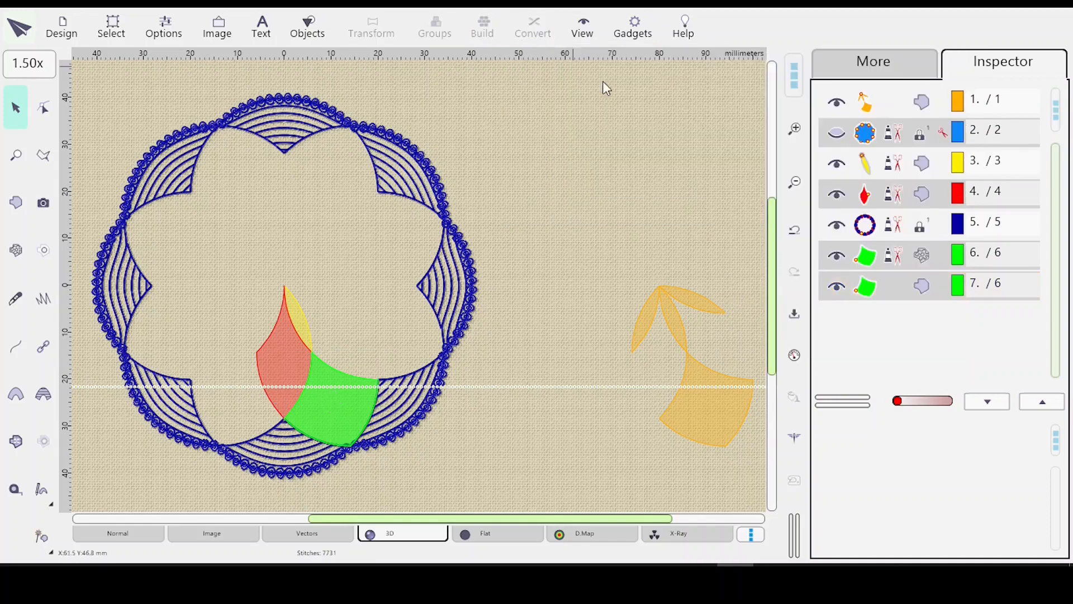
Step: Create an outline from the duplicated green fill and delete that fill copy
{"action": "left_click", "coordinate": [922, 286]}
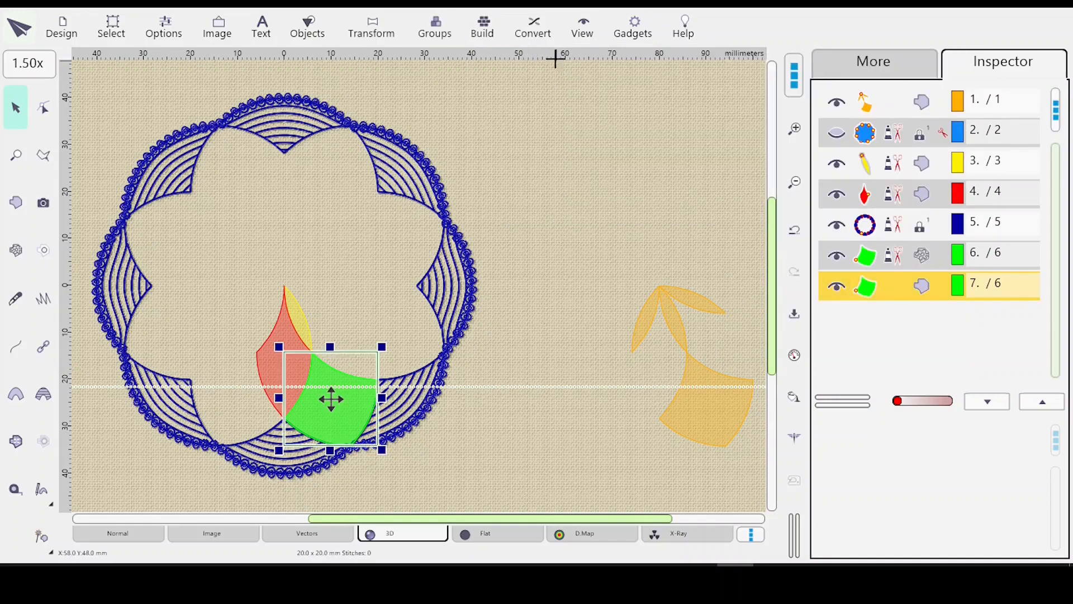
{"action": "left_click", "coordinate": [548, 43]}
{"action": "mouse_move", "coordinate": [576, 63]}
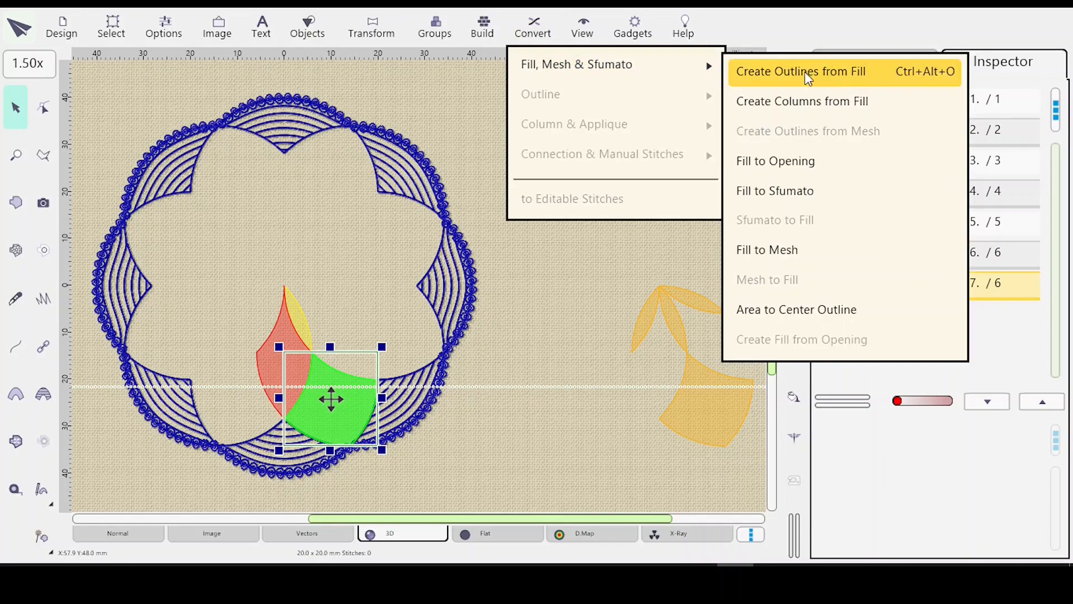
{"action": "left_click", "coordinate": [794, 70]}
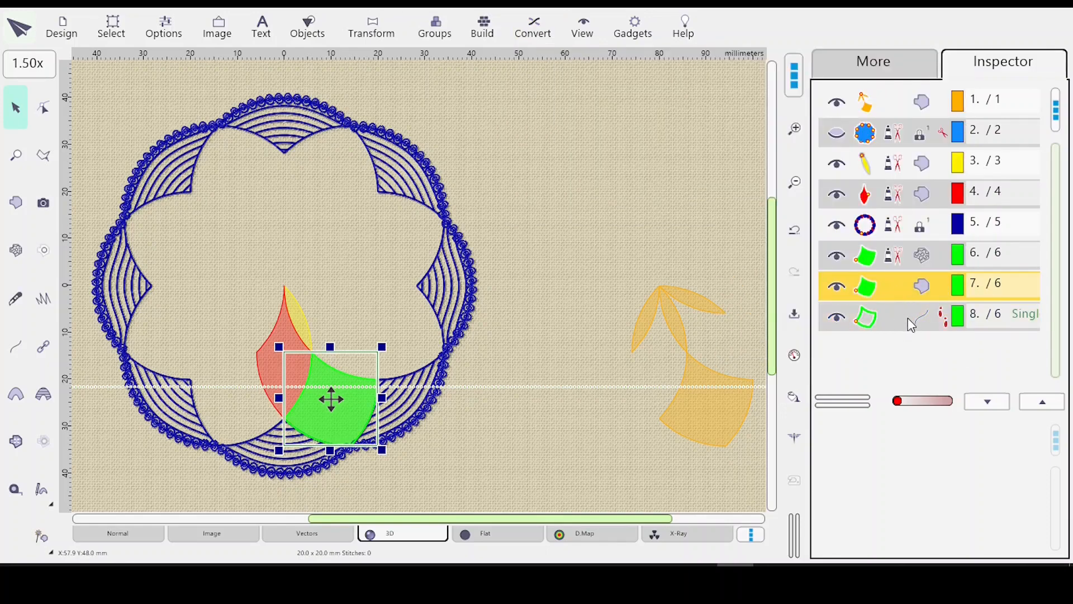
{"action": "key", "text": "Delete"}
Step: Split the green outline at its upper-right corner node to get separate inner and outer curves
{"action": "left_click", "coordinate": [905, 297]}
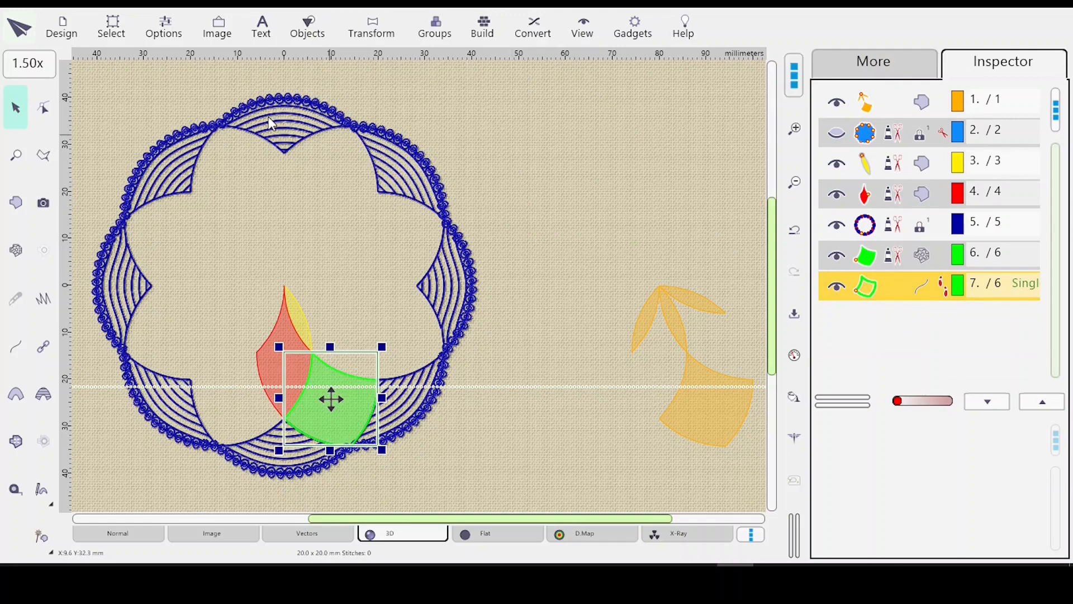
{"action": "left_click", "coordinate": [43, 107]}
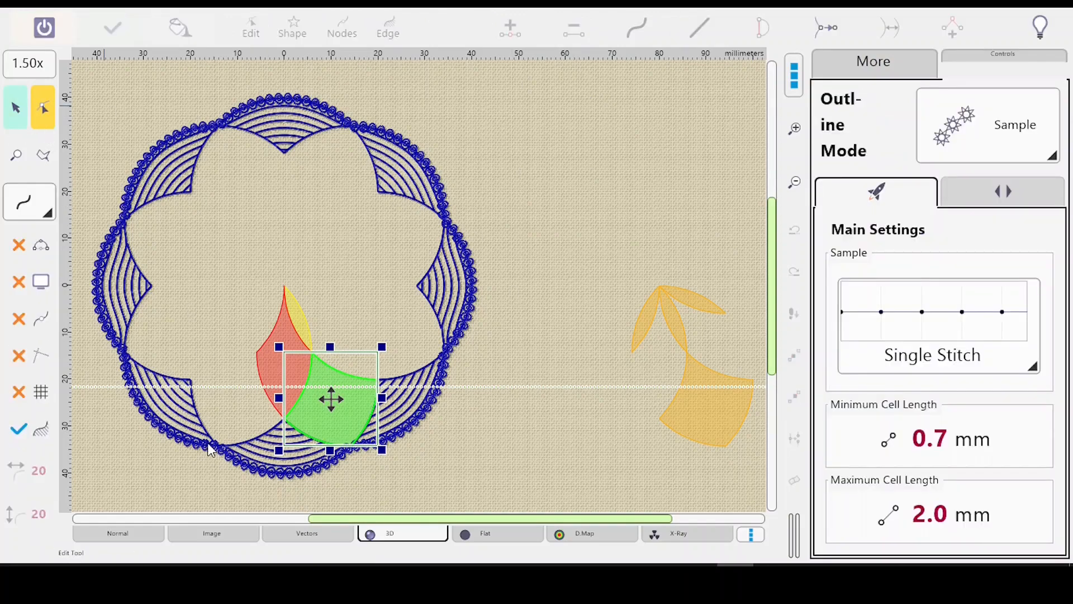
{"action": "left_click", "coordinate": [15, 159]}
{"action": "left_click_drag", "start_coordinate": [223, 344], "coordinate": [466, 497]}
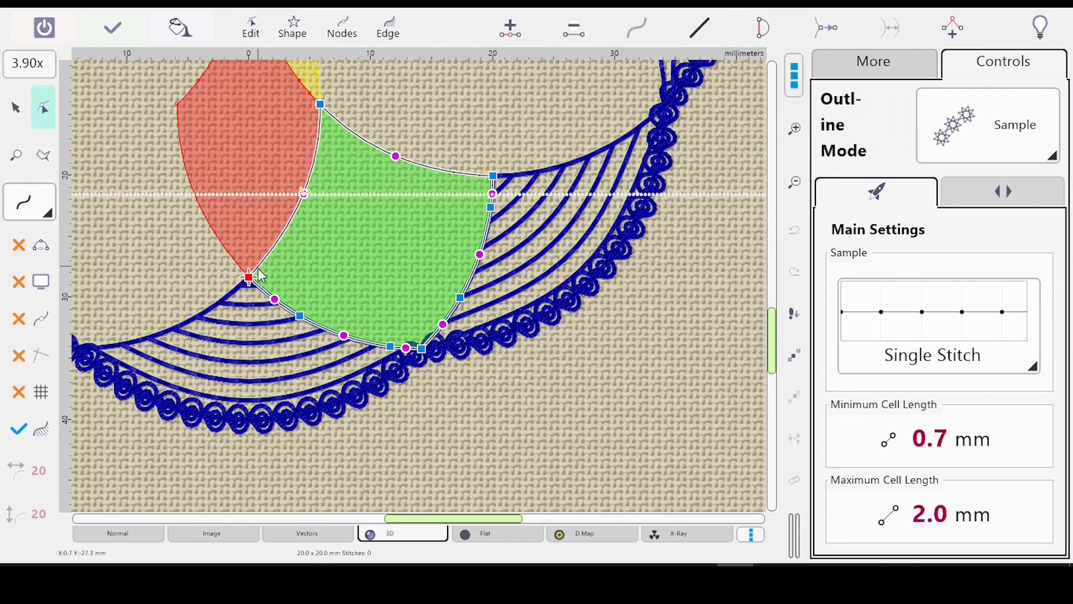
{"action": "right_click", "coordinate": [497, 182]}
{"action": "left_click", "coordinate": [594, 460]}
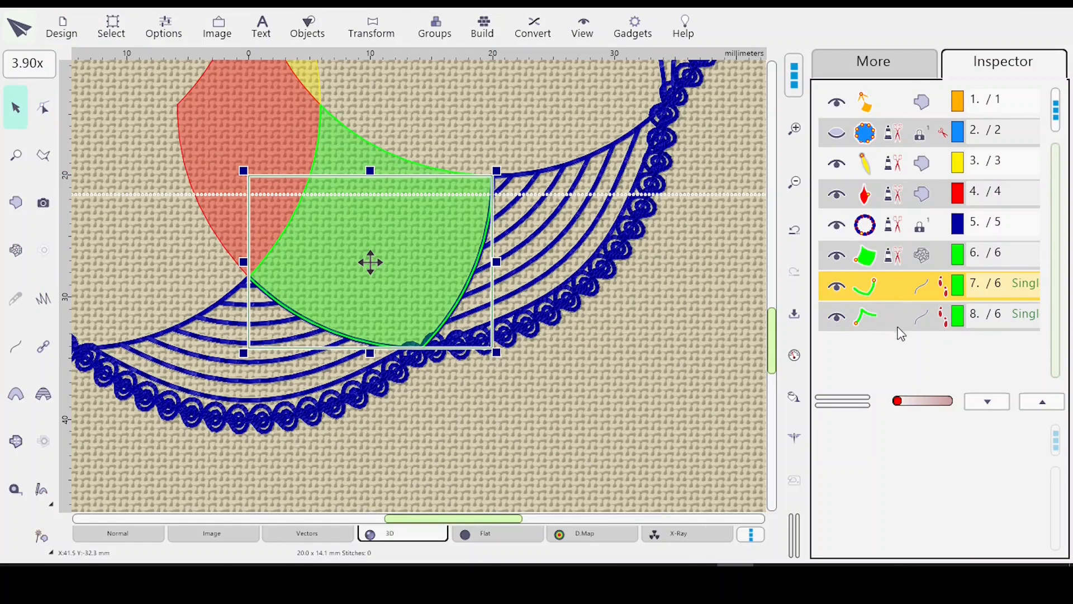
Step: Delete the inner piece of the split green outline and select the remaining outer curve
{"action": "left_click", "coordinate": [887, 323]}
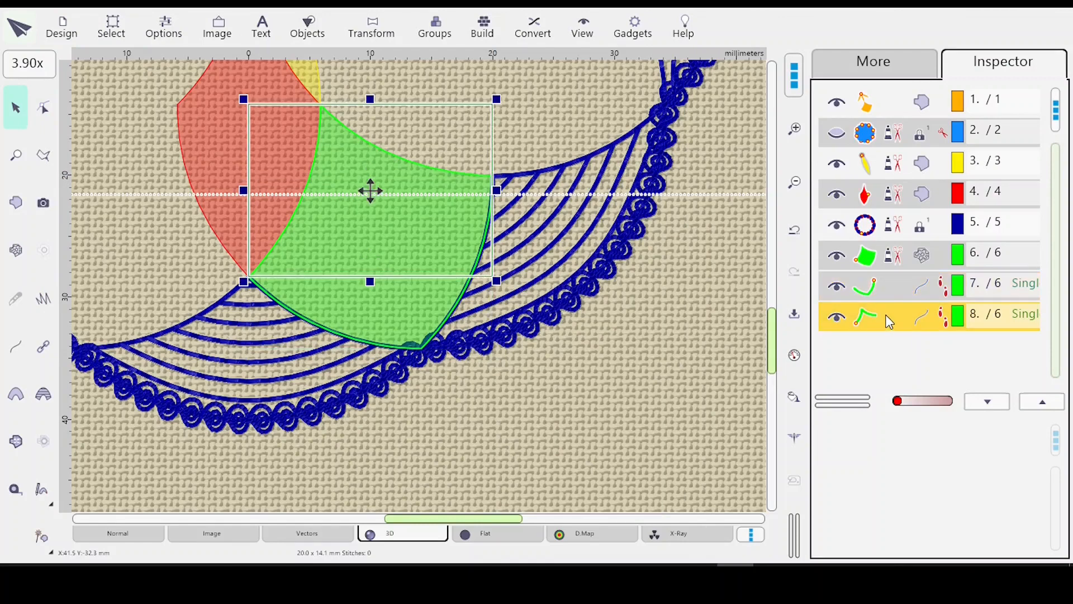
{"action": "key", "text": "Delete"}
{"action": "left_click", "coordinate": [887, 287]}
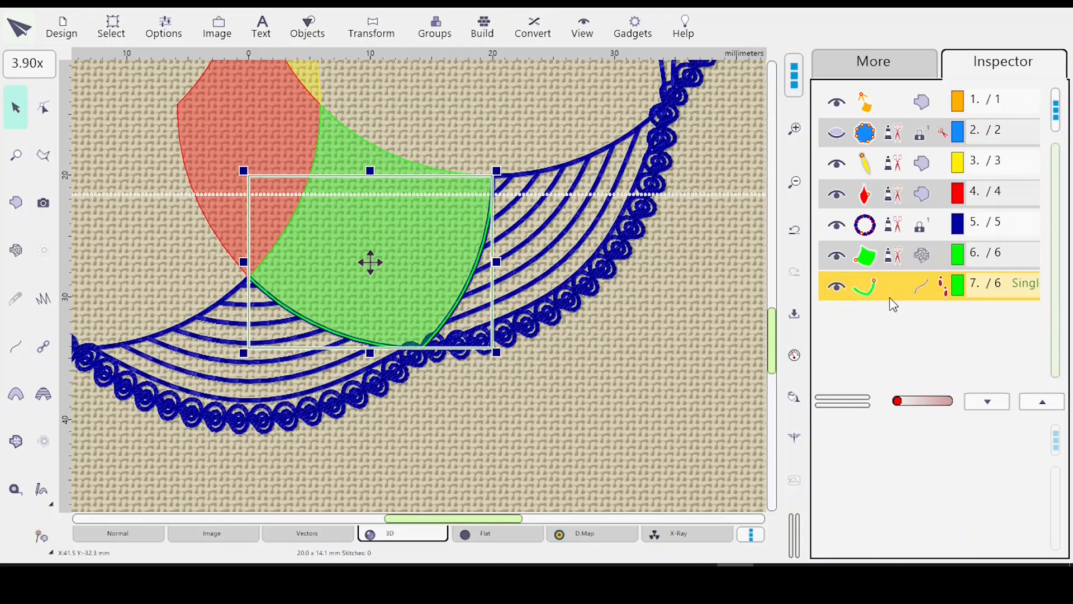
Step: Group the green mesh section together with its outer outline curve
{"action": "left_click", "coordinate": [892, 266], "text": "ctrl"}
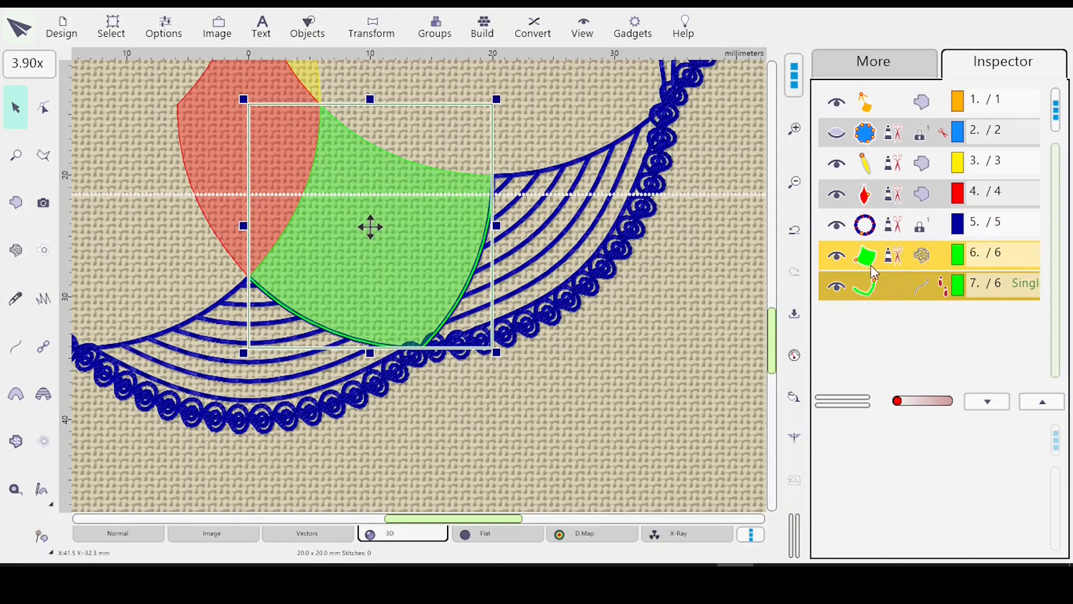
{"action": "right_click", "coordinate": [925, 282]}
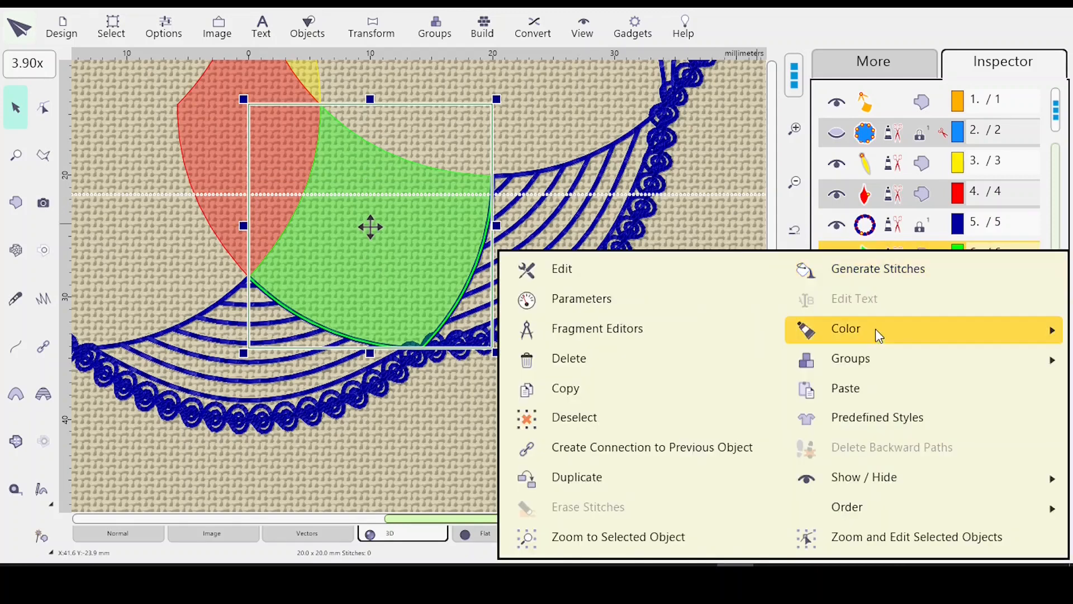
{"action": "mouse_move", "coordinate": [889, 364]}
{"action": "left_click", "coordinate": [1014, 367]}
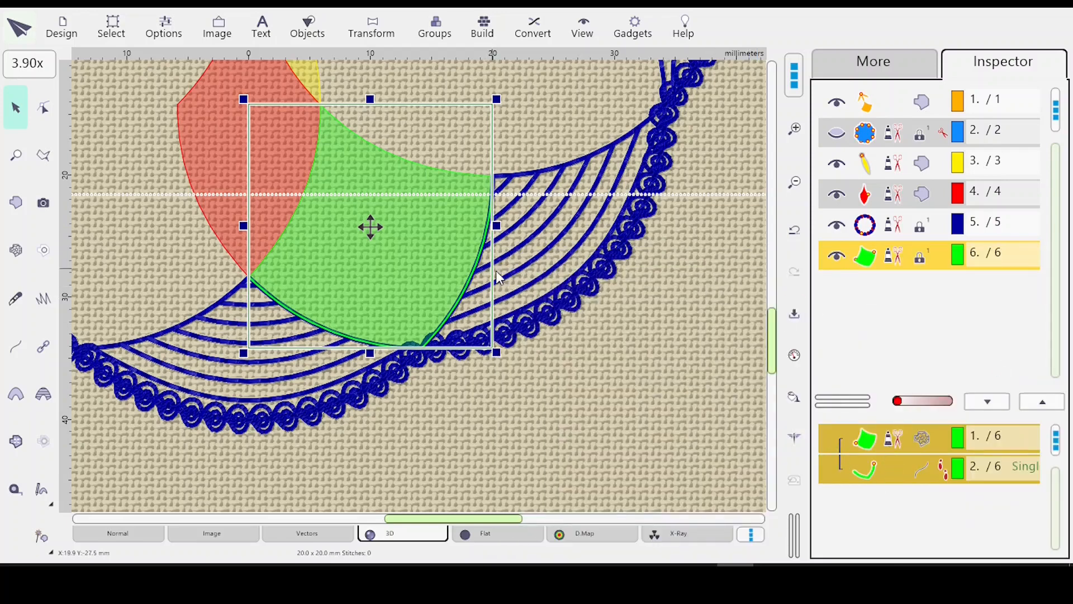
Step: Duplicate the green group in a full ring around the work area center, rotating at 8 per revolution
{"action": "scroll", "coordinate": [501, 257], "scroll_direction": "down", "scroll_amount": 1}
{"action": "scroll", "coordinate": [501, 257], "scroll_direction": "down", "scroll_amount": 5}
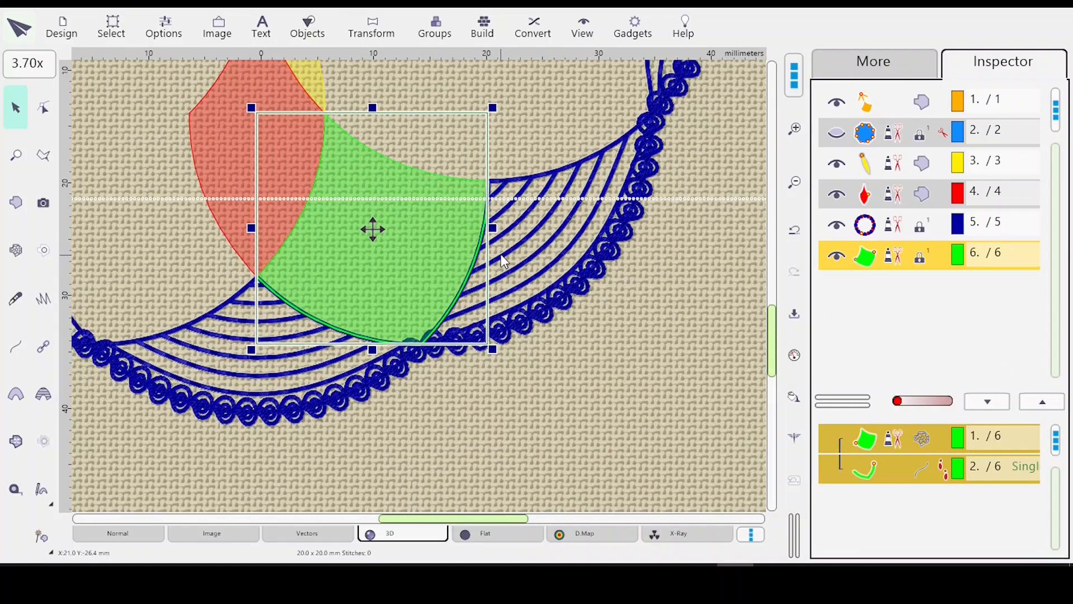
{"action": "scroll", "coordinate": [646, 291], "scroll_direction": "down", "scroll_amount": 3}
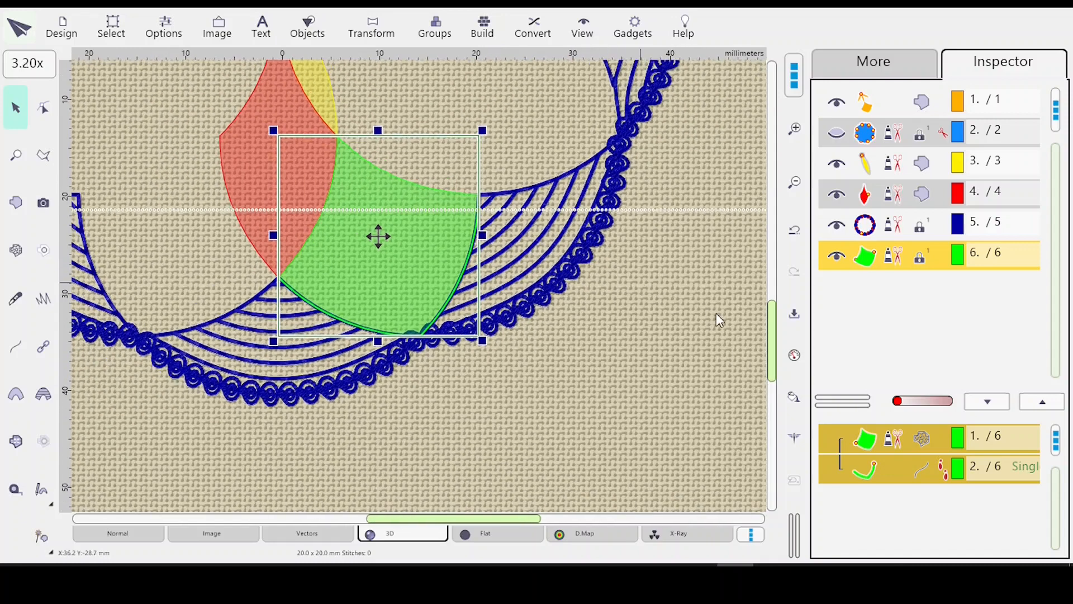
{"action": "scroll", "coordinate": [767, 325], "scroll_direction": "up", "scroll_amount": 4}
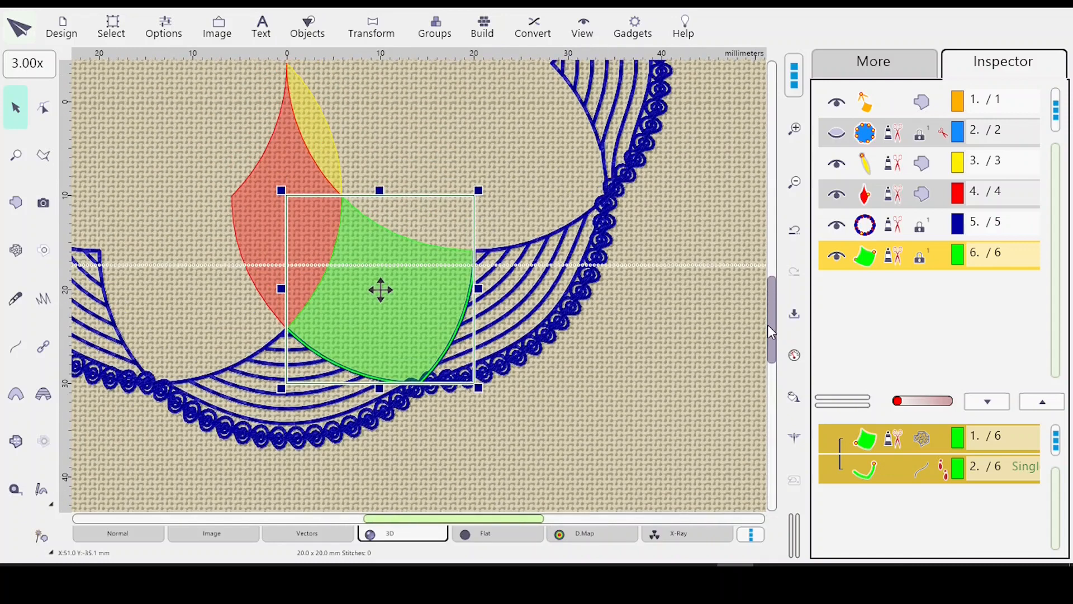
{"action": "scroll", "coordinate": [748, 322], "scroll_direction": "down", "scroll_amount": 1}
{"action": "scroll", "coordinate": [744, 319], "scroll_direction": "down", "scroll_amount": 3}
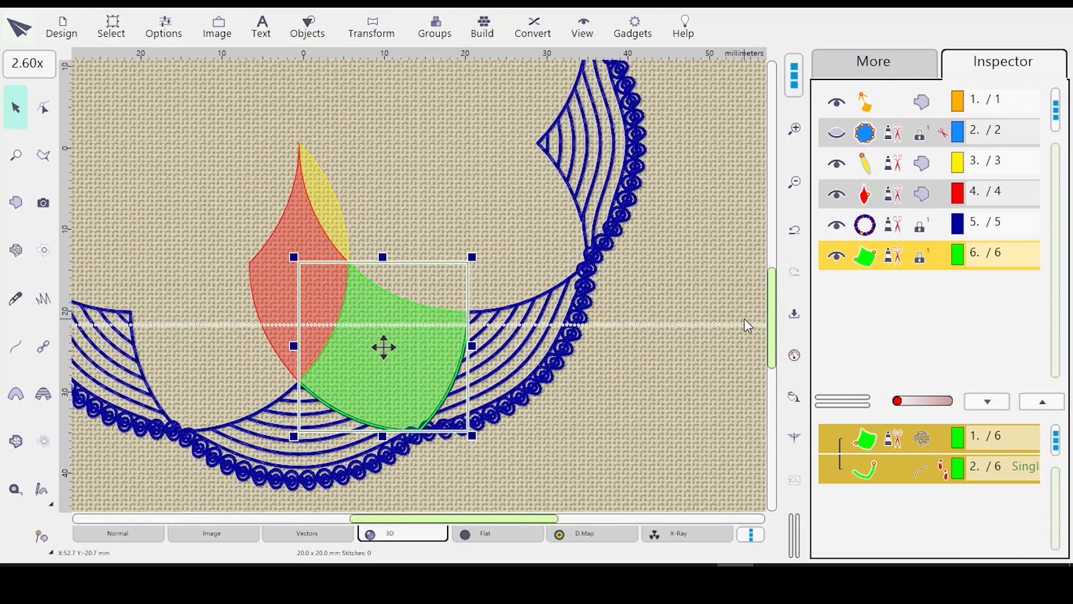
{"action": "scroll", "coordinate": [484, 165], "scroll_direction": "down", "scroll_amount": 2}
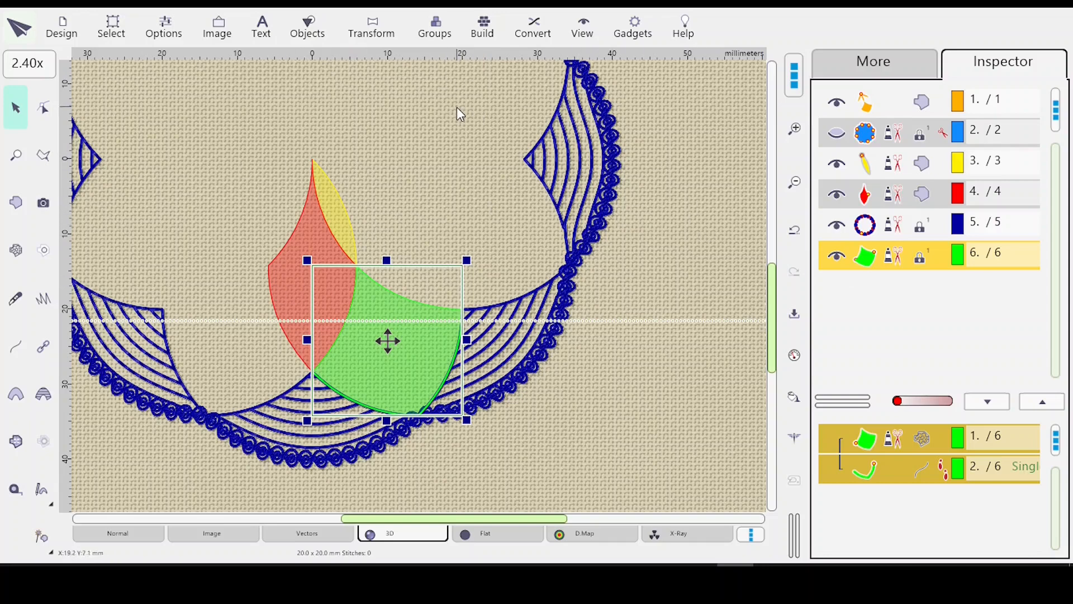
{"action": "left_click", "coordinate": [882, 137]}
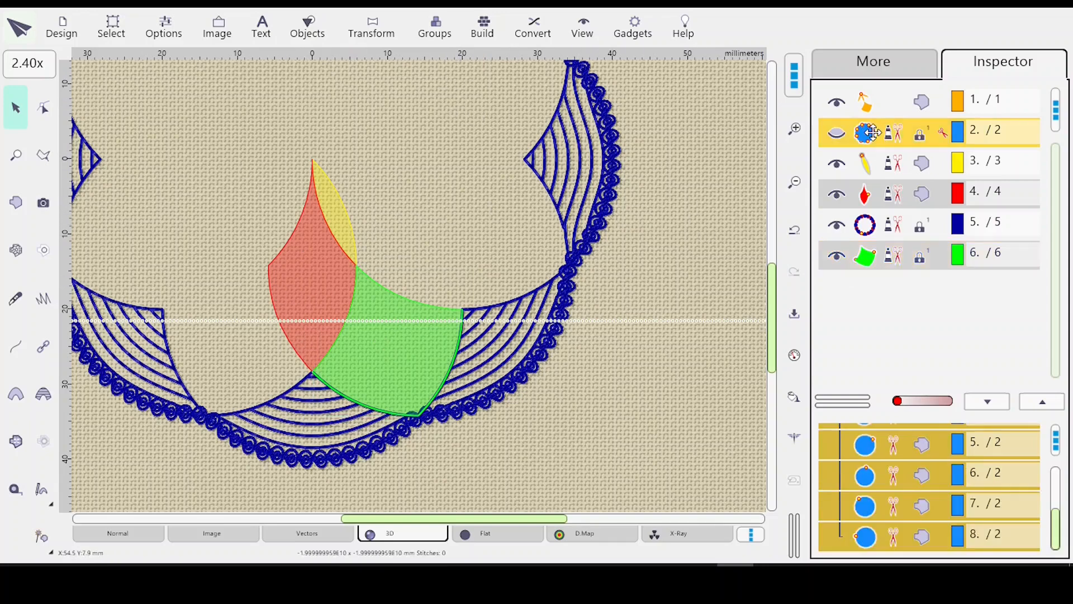
{"action": "key", "text": "0"}
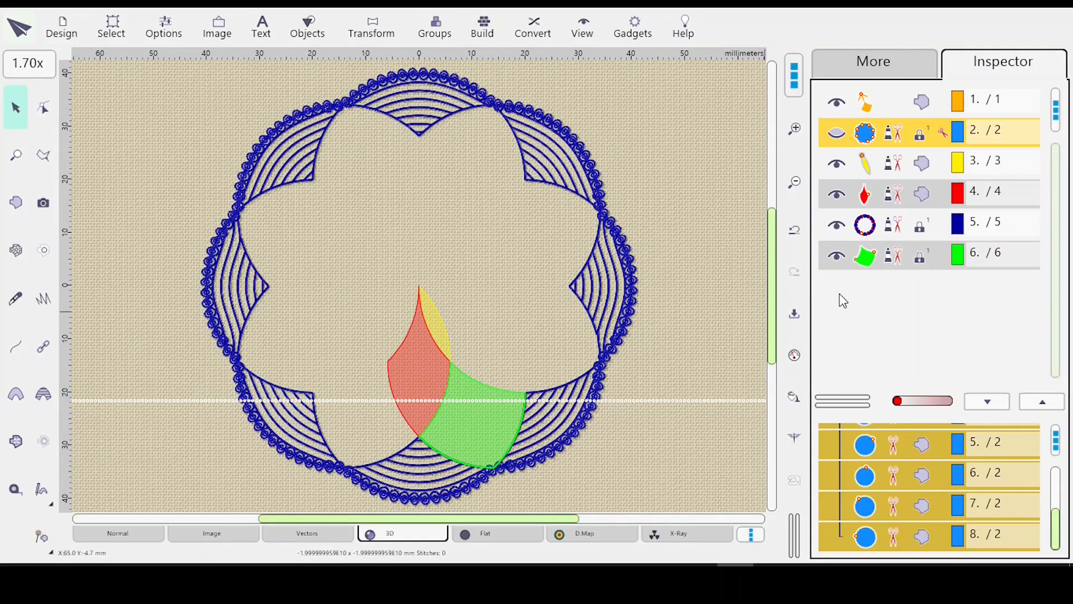
{"action": "left_click", "coordinate": [894, 263]}
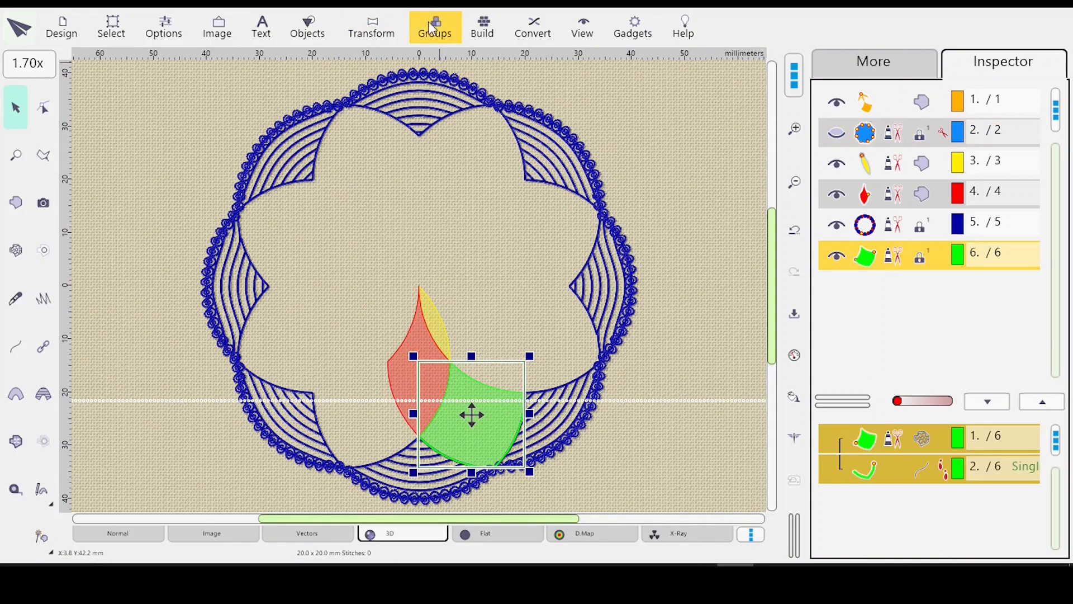
{"action": "left_click", "coordinate": [372, 26]}
{"action": "left_click", "coordinate": [489, 198]}
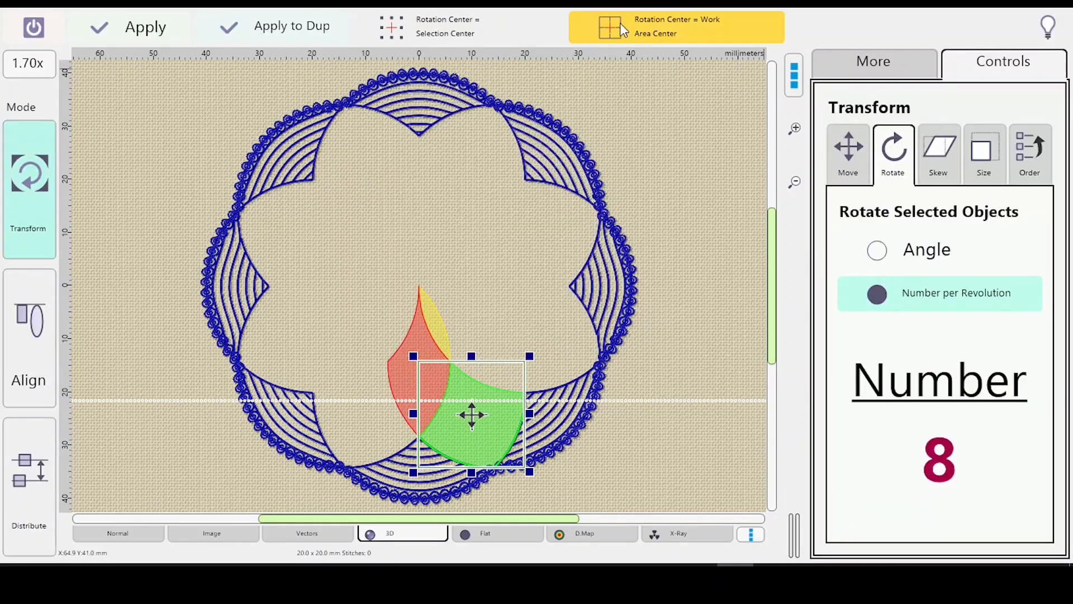
{"action": "left_click", "coordinate": [619, 22]}
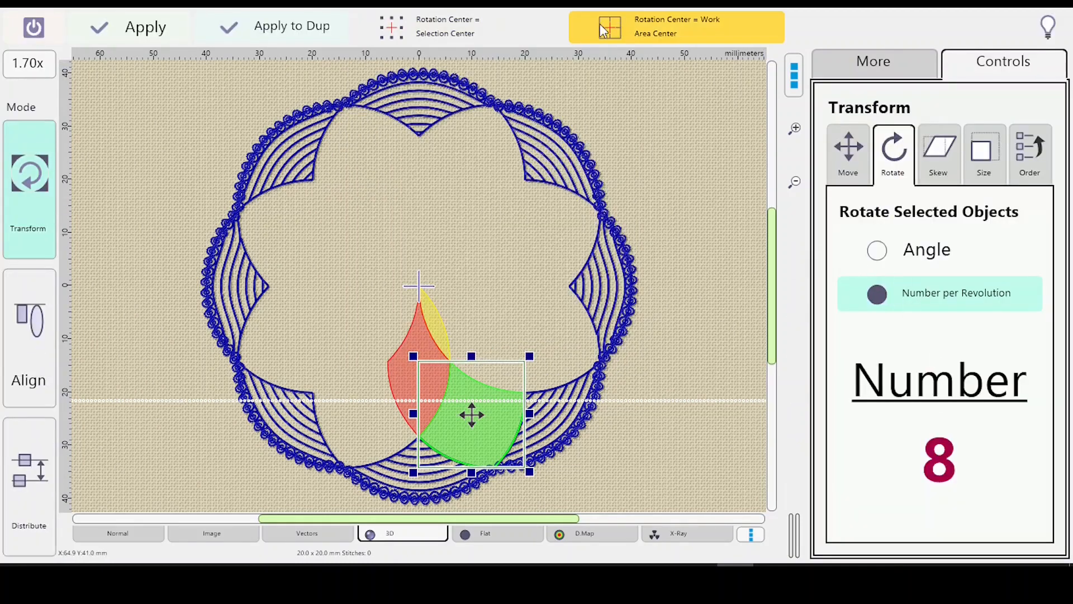
{"action": "left_click", "coordinate": [275, 31]}
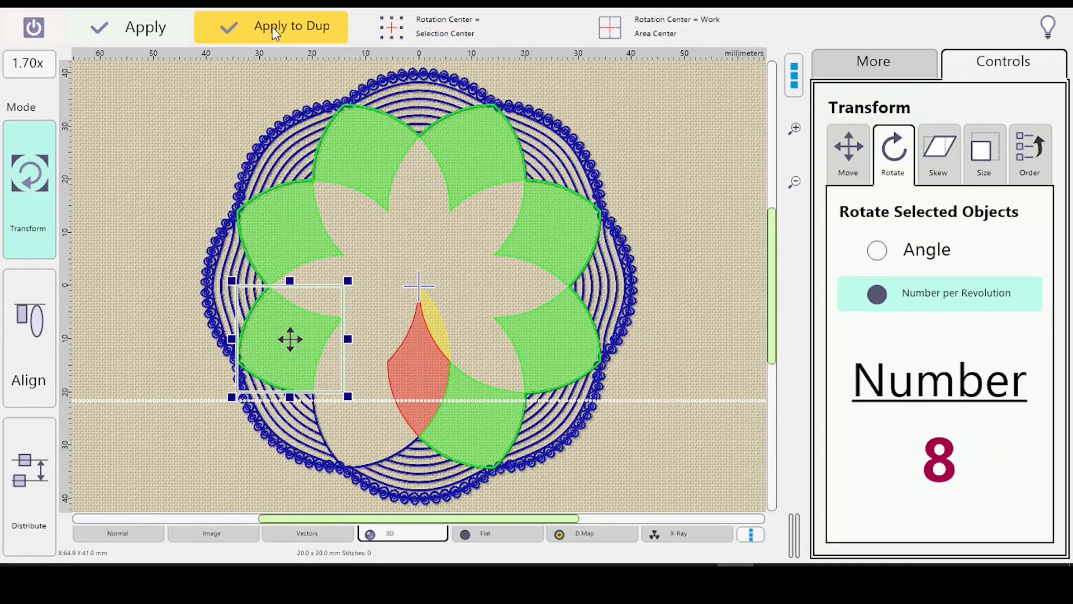
{"action": "left_click", "coordinate": [30, 26]}
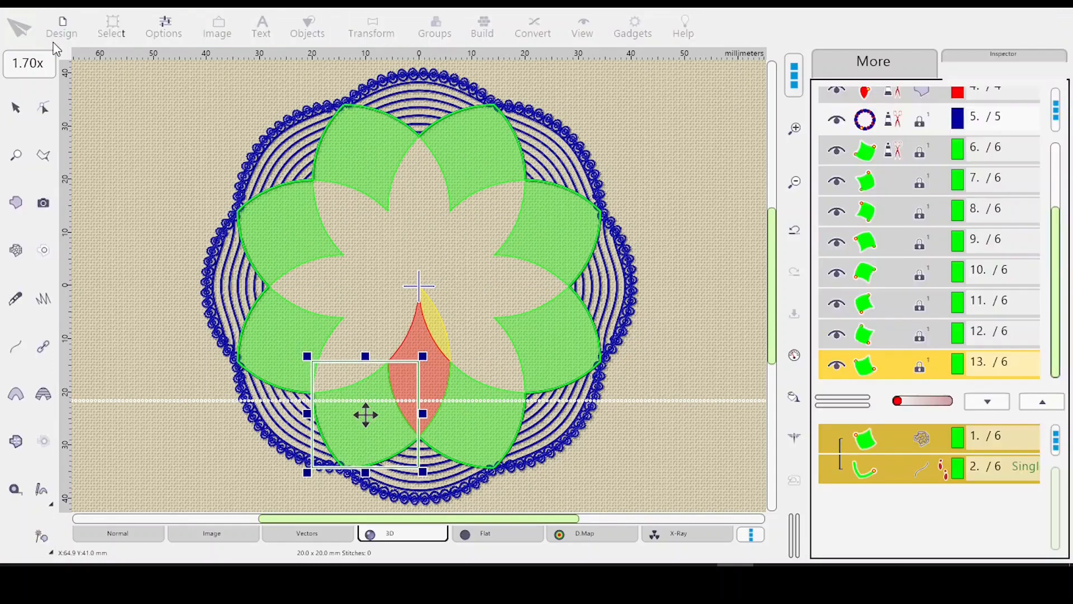
Step: Delete all the rotated copies of the green group, keeping only the original
{"action": "left_click", "coordinate": [887, 159]}
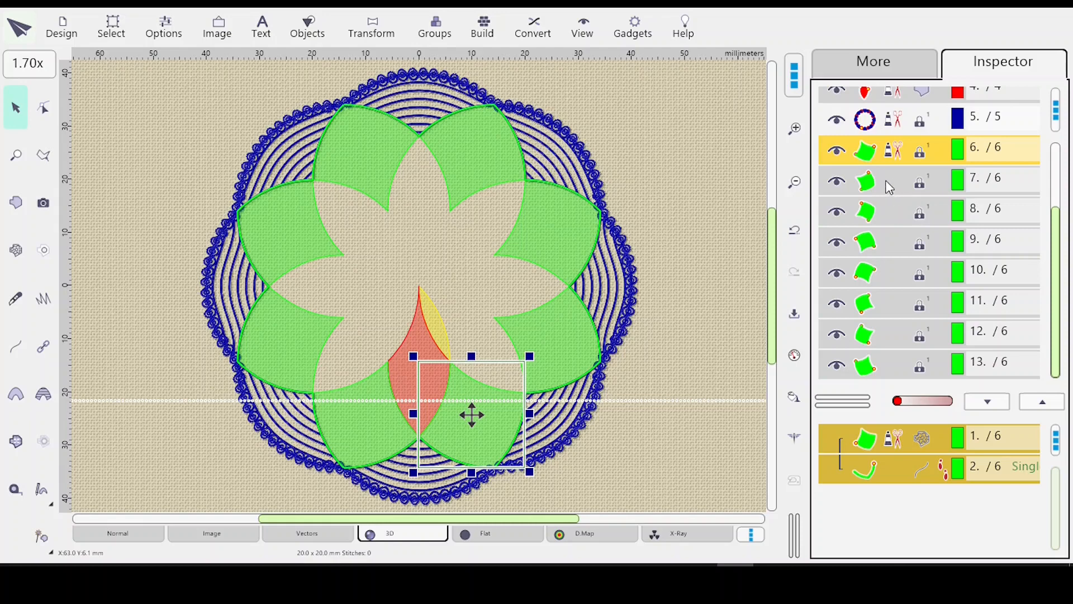
{"action": "left_click", "coordinate": [886, 180]}
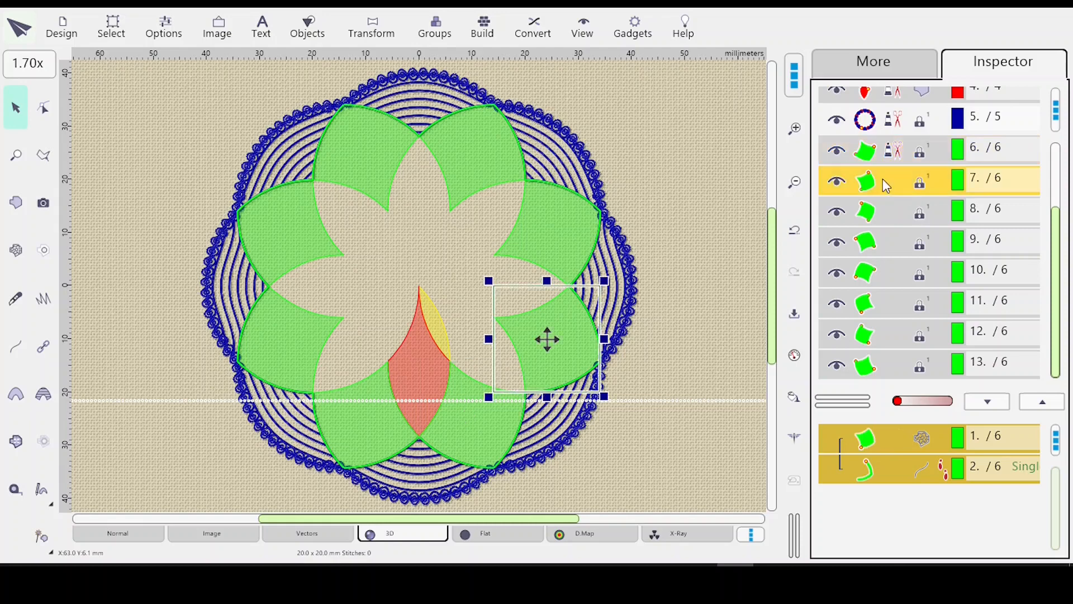
{"action": "left_click", "coordinate": [900, 361], "text": "shift"}
{"action": "key", "text": "Delete"}
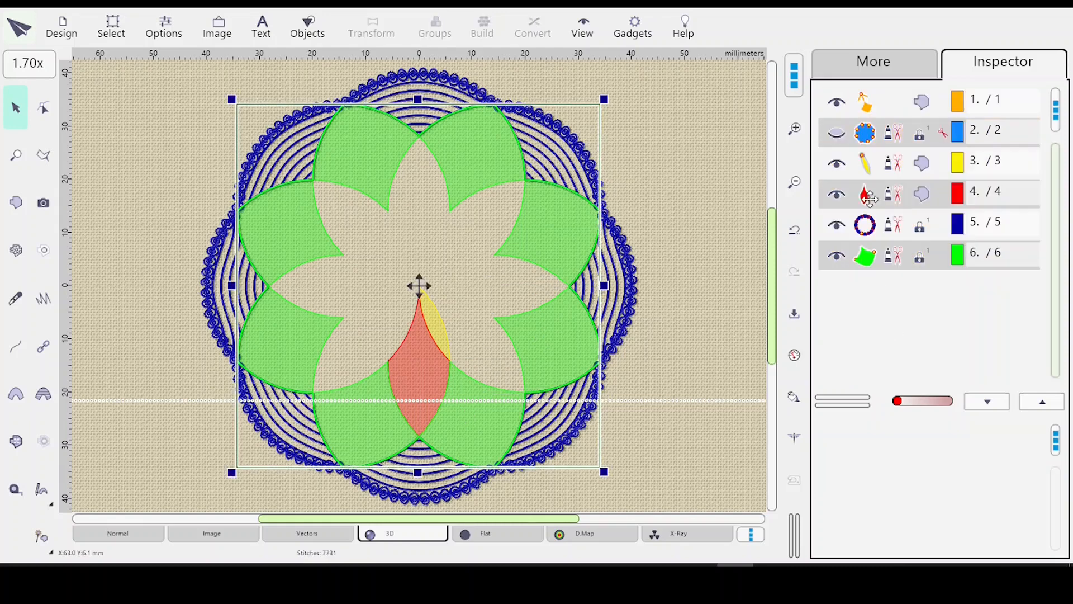
Step: Ungroup the original green group into its mesh and outline curve
{"action": "left_click", "coordinate": [894, 256]}
{"action": "right_click", "coordinate": [893, 256]}
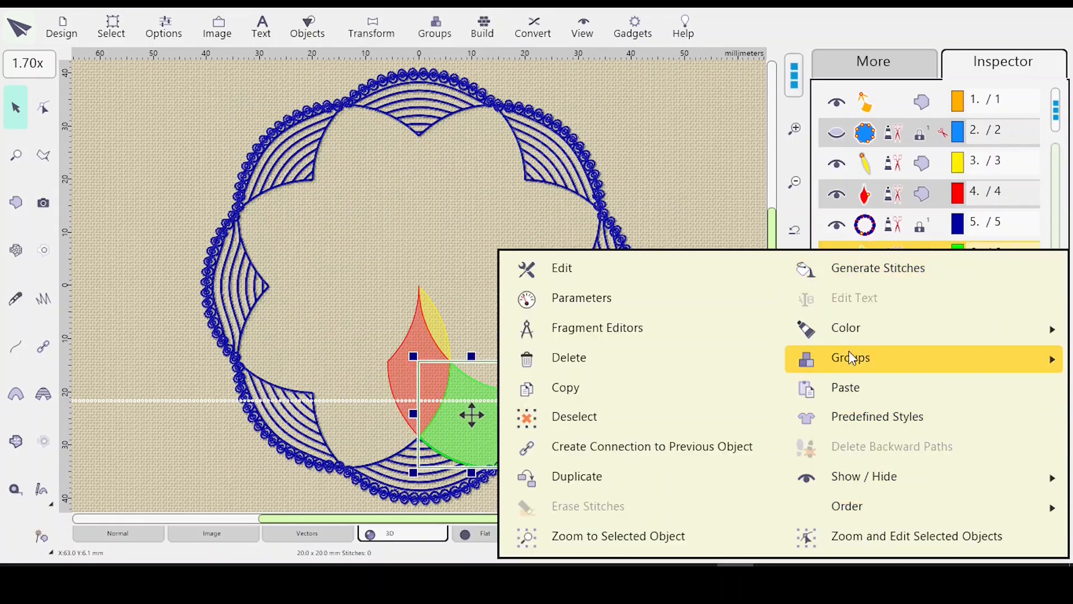
{"action": "mouse_move", "coordinate": [858, 357]}
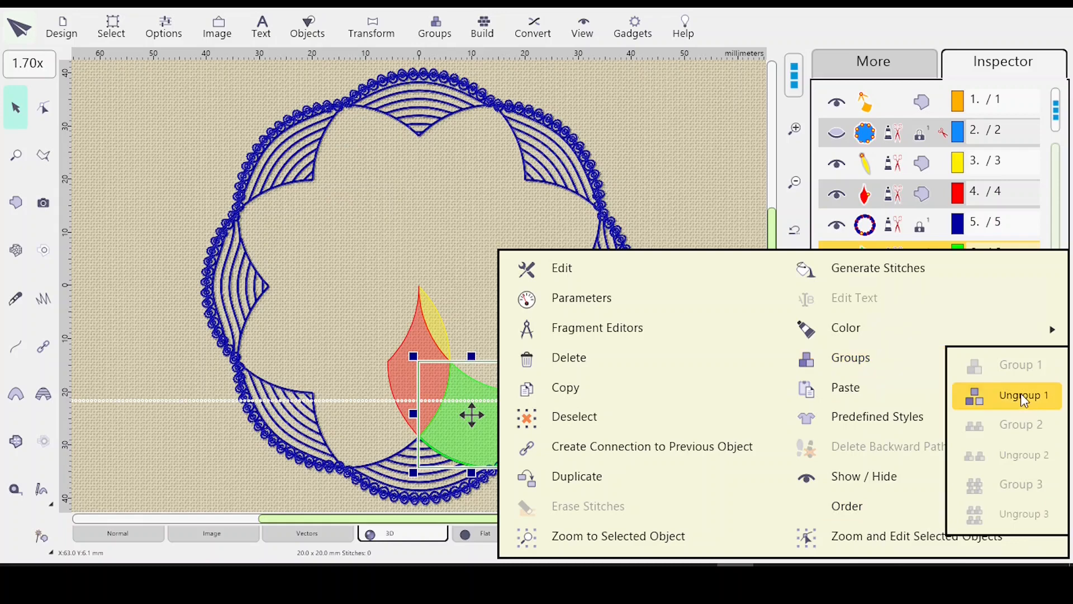
{"action": "left_click", "coordinate": [1020, 393]}
Step: Set the stitch sample of the green outer outline curve to ArrowHead6mm and apply it
{"action": "left_click", "coordinate": [886, 280]}
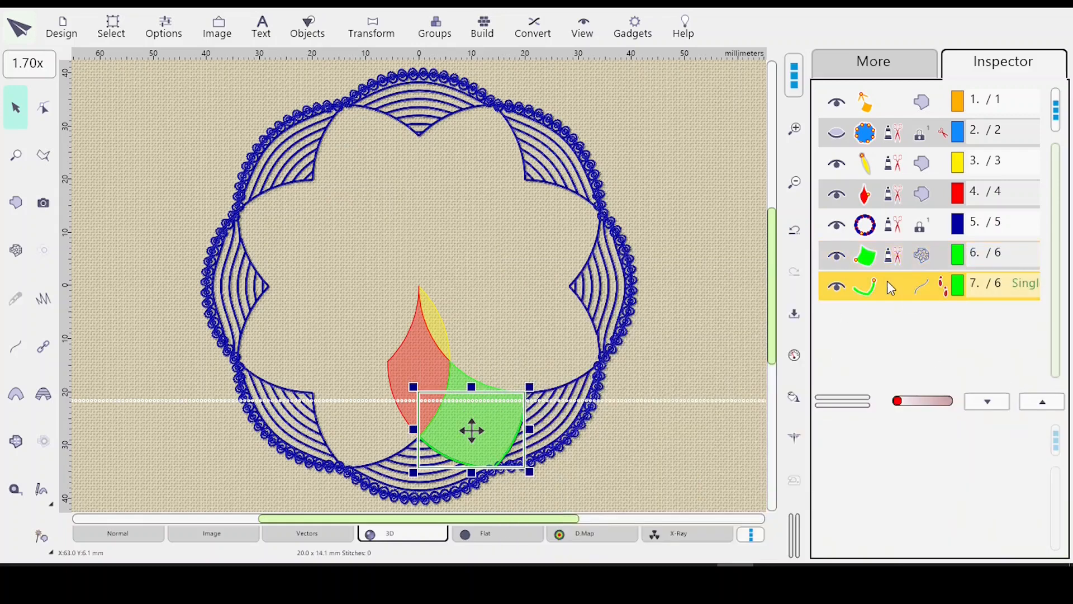
{"action": "left_click", "coordinate": [792, 357]}
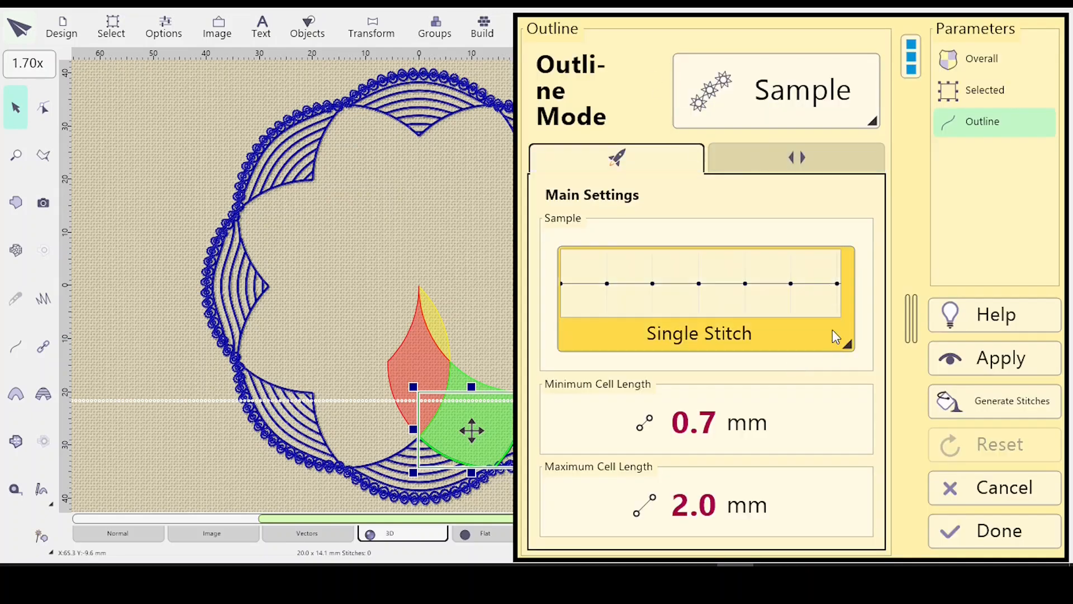
{"action": "left_click", "coordinate": [832, 345]}
{"action": "scroll", "coordinate": [678, 393], "scroll_direction": "up", "scroll_amount": 1}
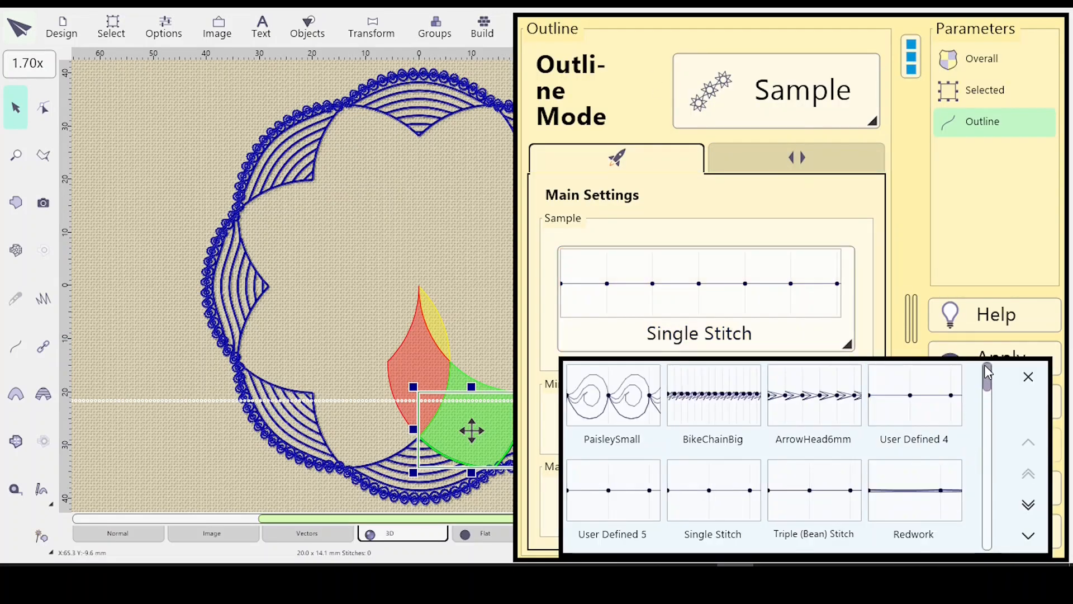
{"action": "left_click", "coordinate": [809, 408]}
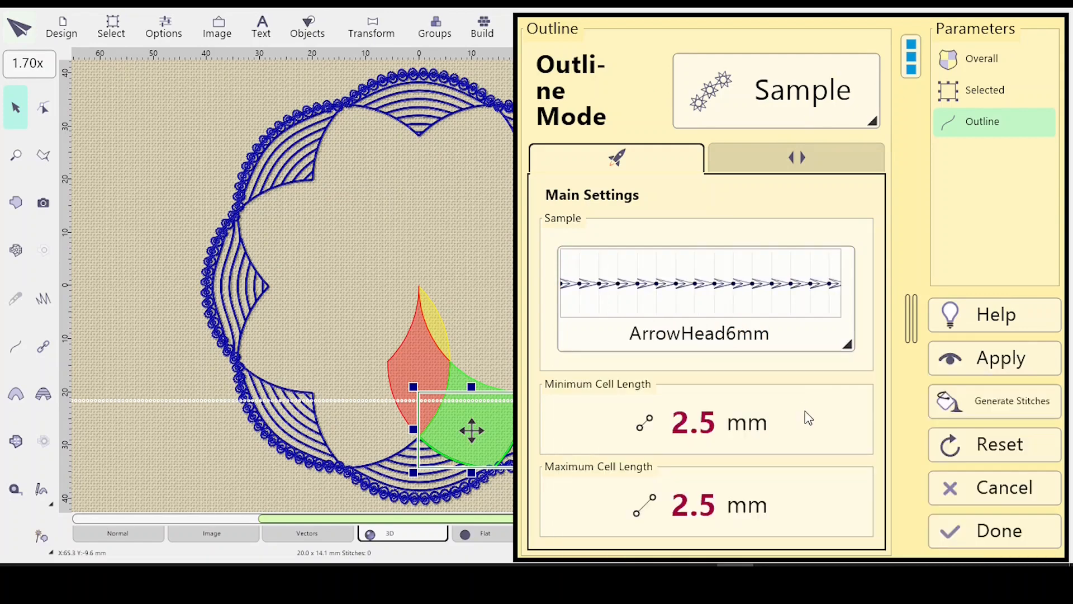
{"action": "left_click", "coordinate": [986, 359]}
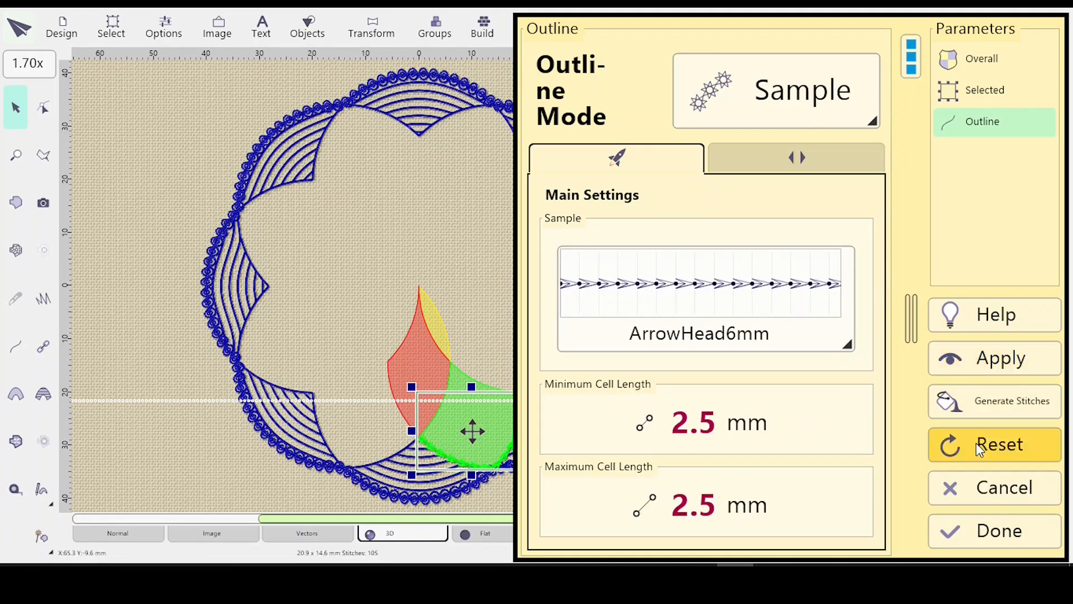
{"action": "left_click", "coordinate": [999, 534]}
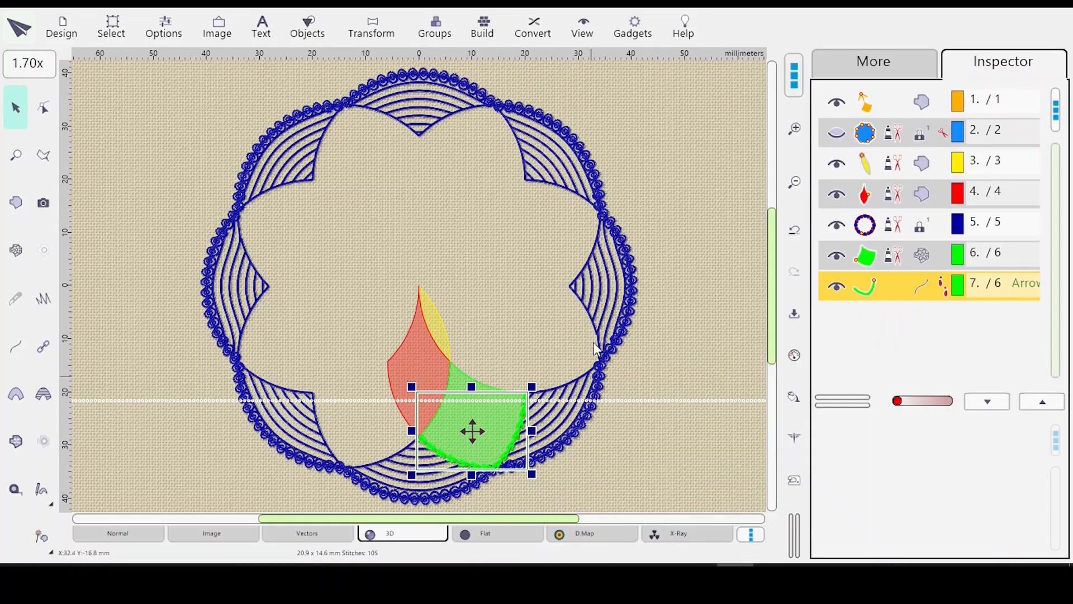
Step: Group the green mesh with its arrowhead-stitched outline curve
{"action": "left_click", "coordinate": [906, 259], "text": "ctrl"}
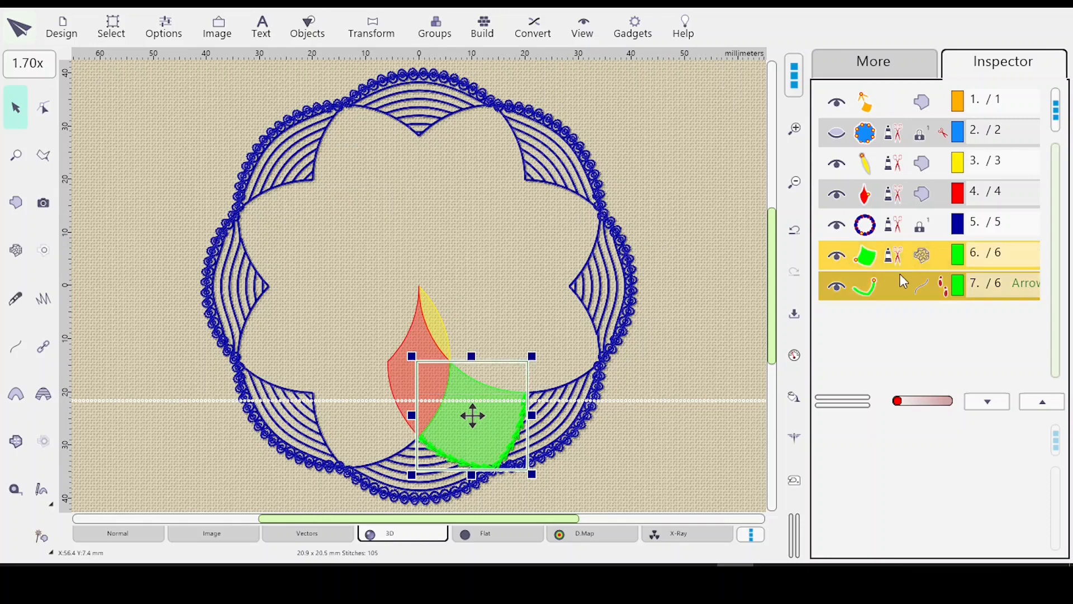
{"action": "right_click", "coordinate": [897, 261]}
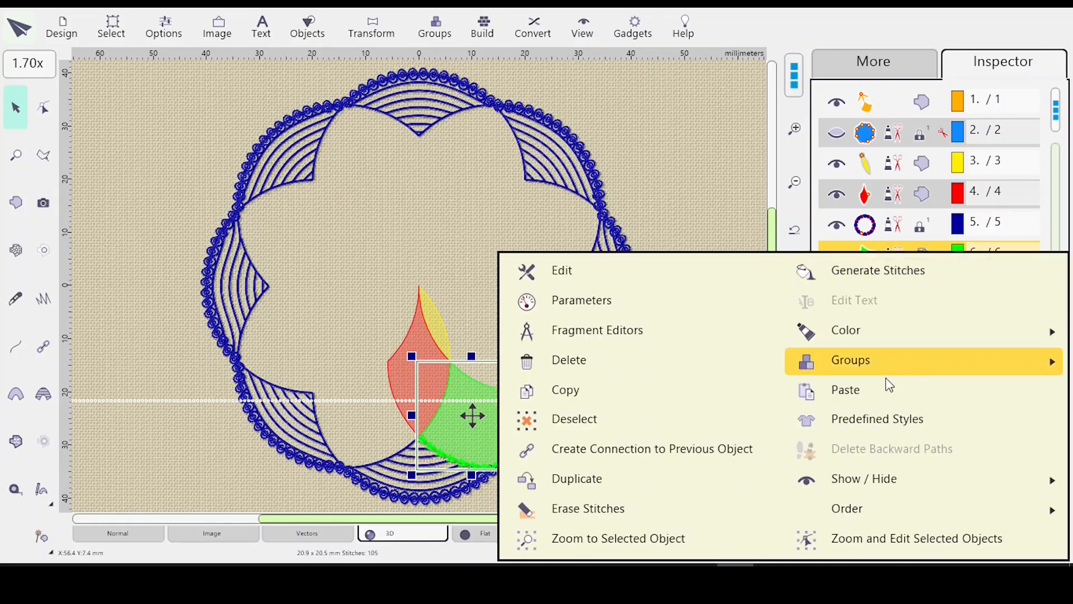
{"action": "mouse_move", "coordinate": [894, 361]}
{"action": "left_click", "coordinate": [1005, 363]}
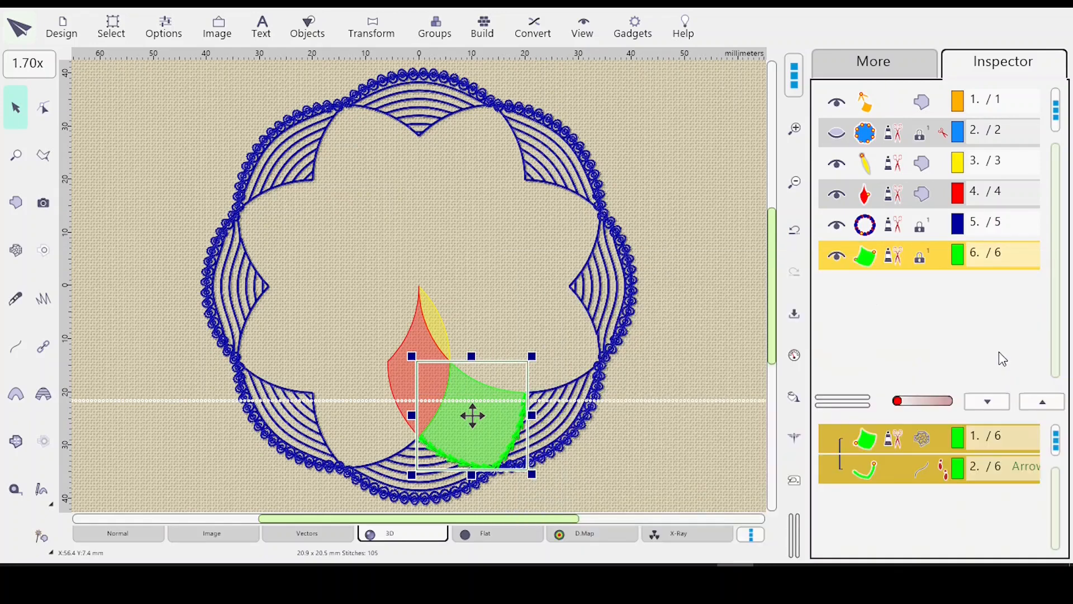
Step: Fill the ring with rotated duplicates of the green arrowhead group around the work area center, 8 per revolution
{"action": "left_click", "coordinate": [388, 42]}
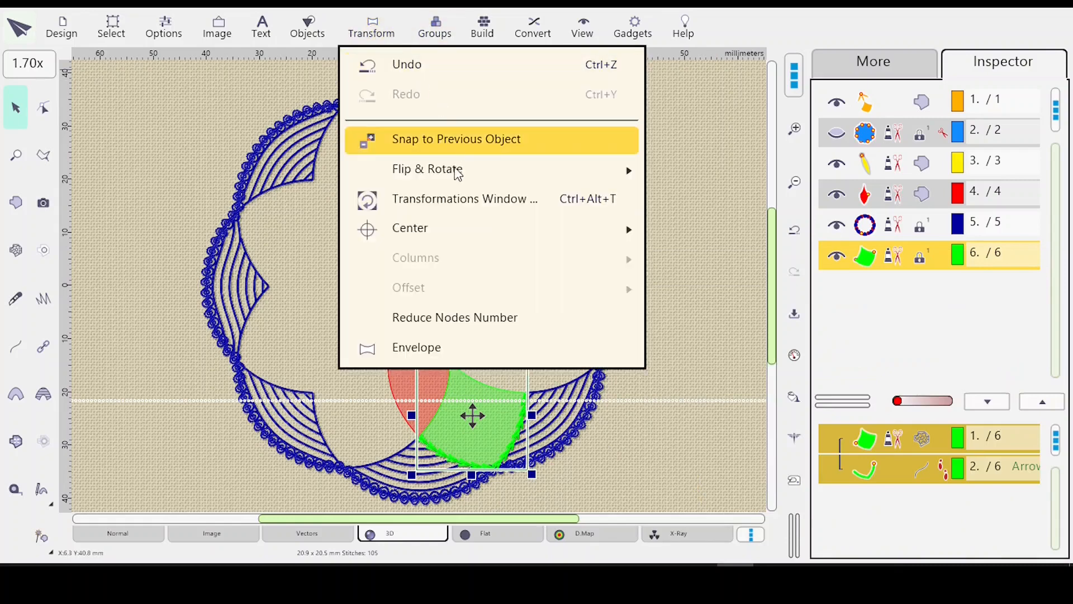
{"action": "left_click", "coordinate": [475, 200]}
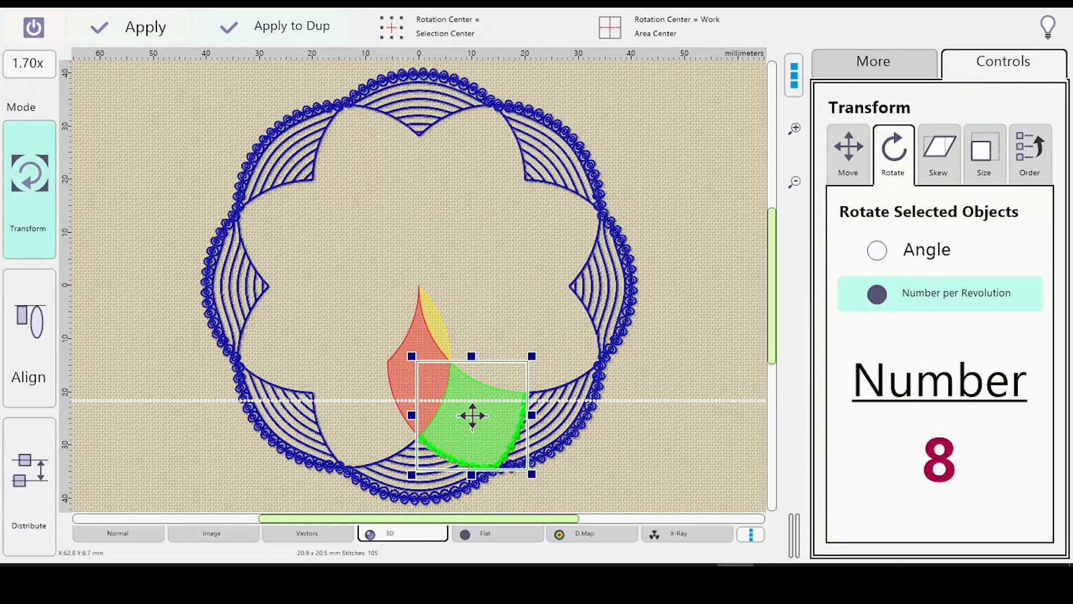
{"action": "left_click", "coordinate": [580, 23]}
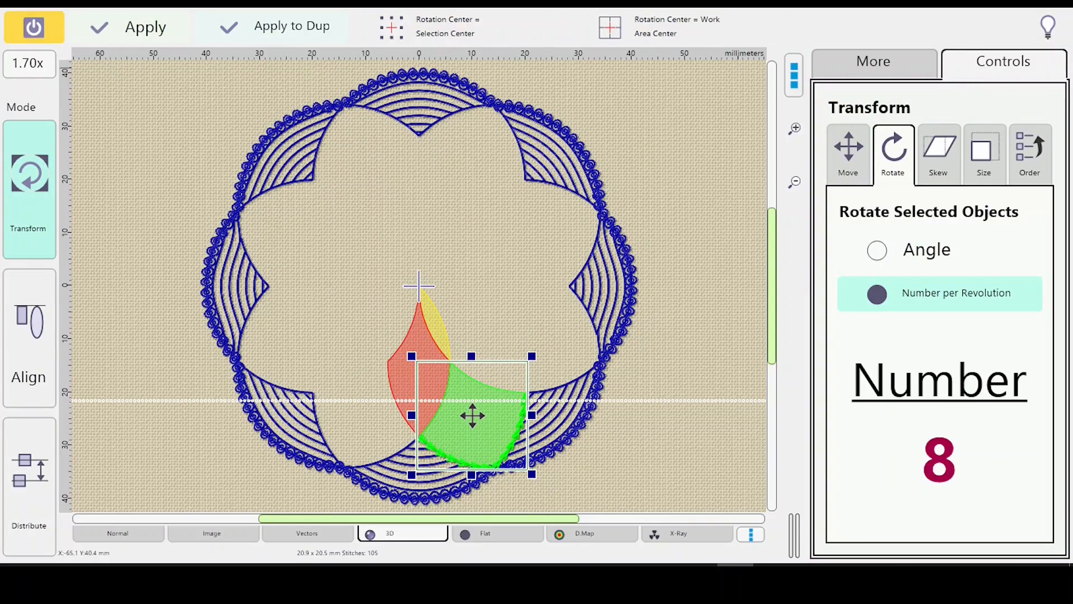
{"action": "left_click", "coordinate": [273, 24]}
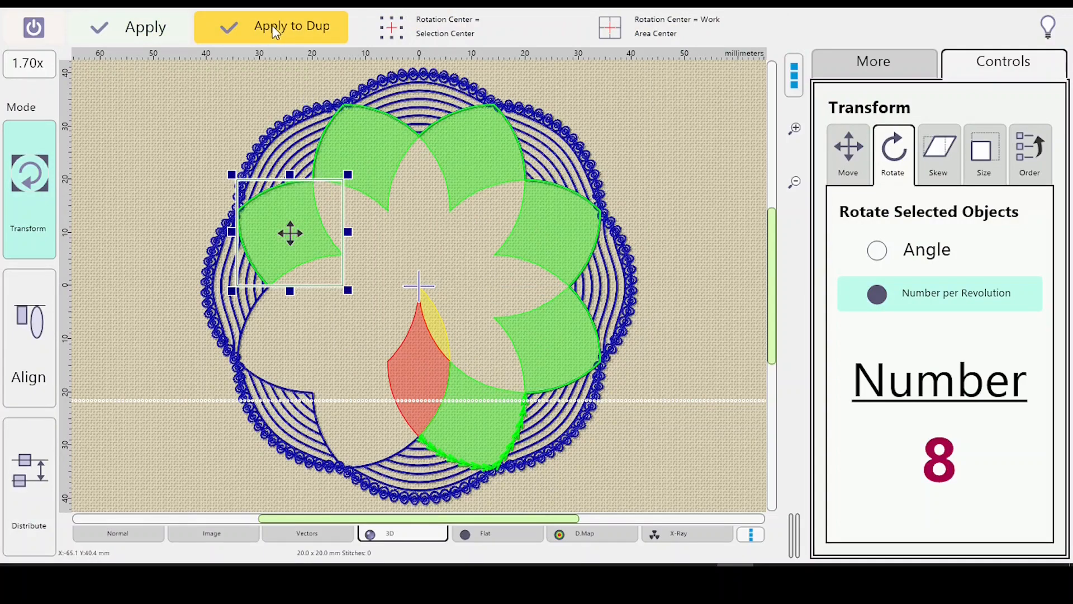
{"action": "left_click", "coordinate": [277, 25]}
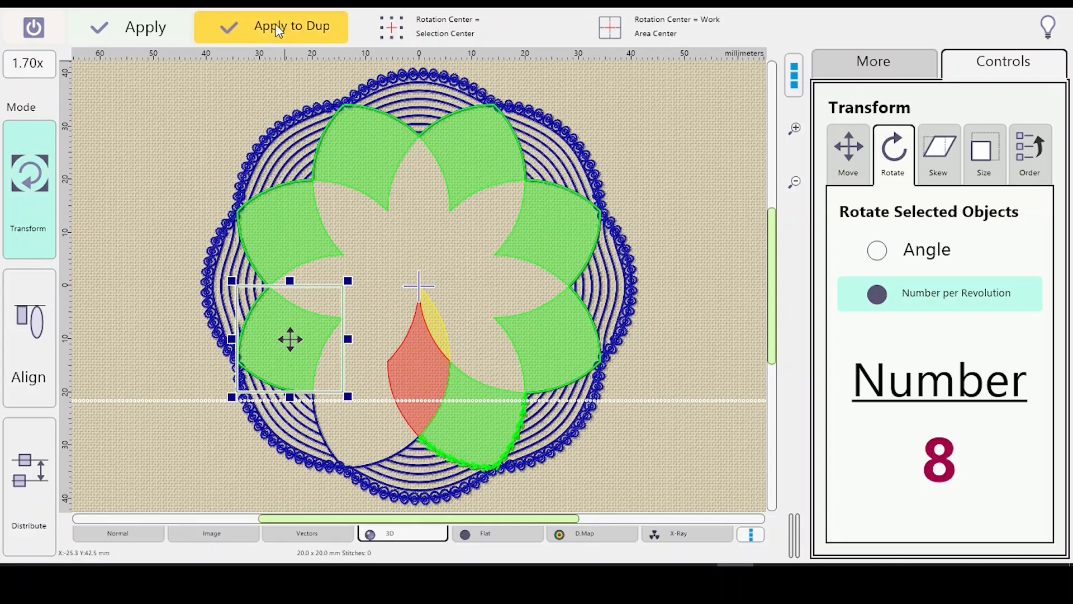
{"action": "left_click", "coordinate": [276, 25]}
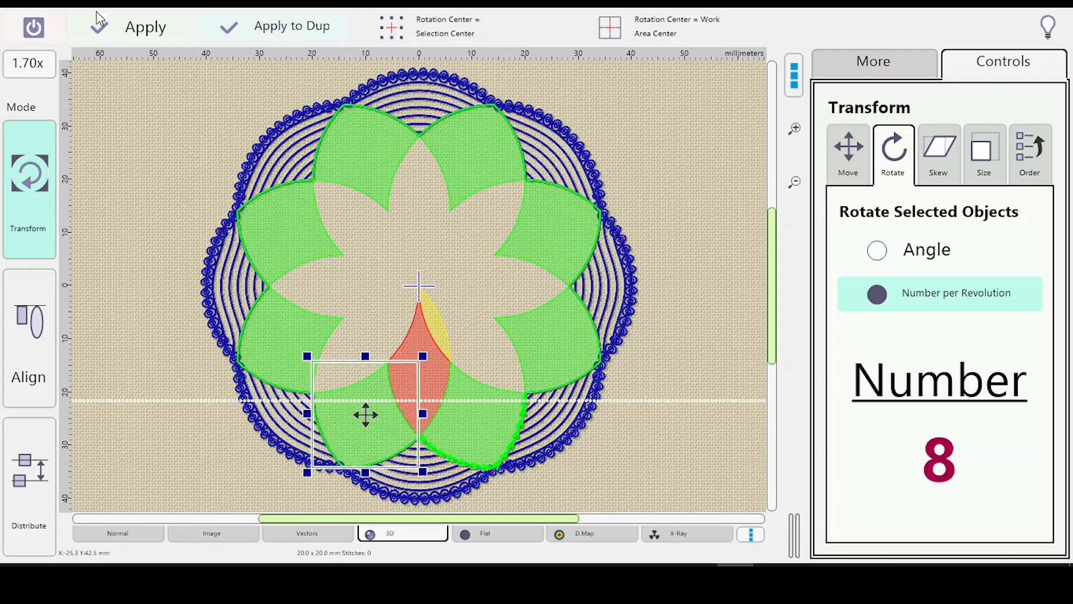
Step: Leave the transform mode and generate the stitches for all eight green groups of the ring
{"action": "left_click", "coordinate": [31, 28]}
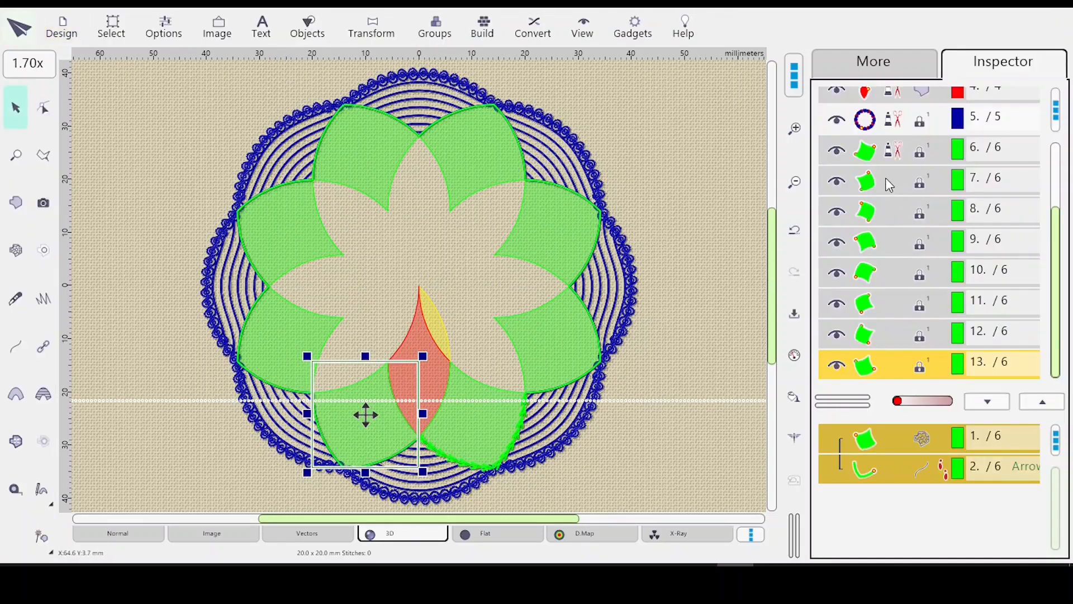
{"action": "left_click", "coordinate": [865, 151], "text": "shift"}
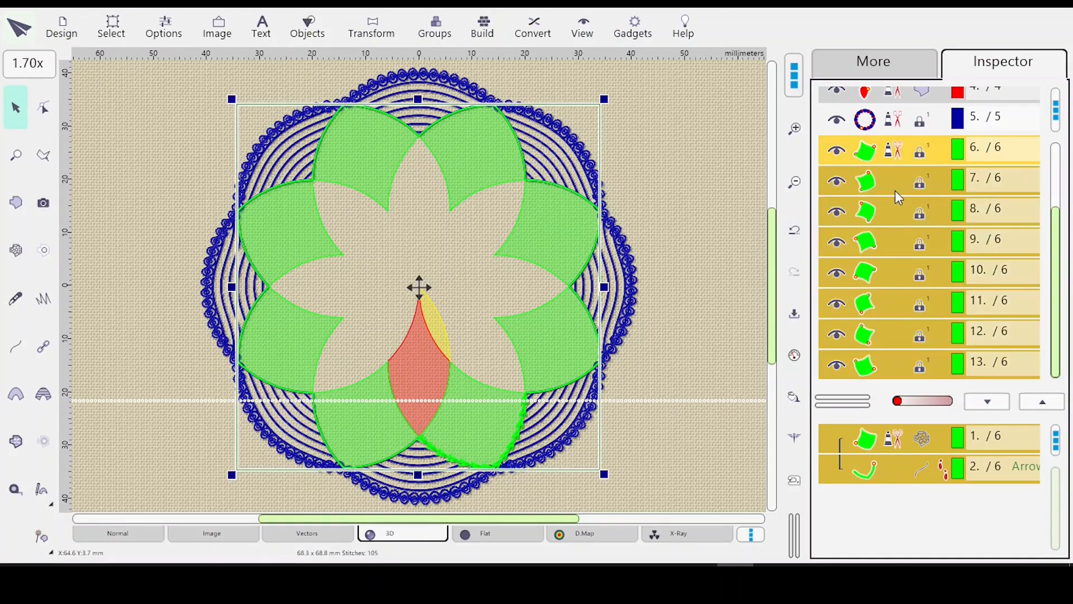
{"action": "left_click", "coordinate": [793, 397]}
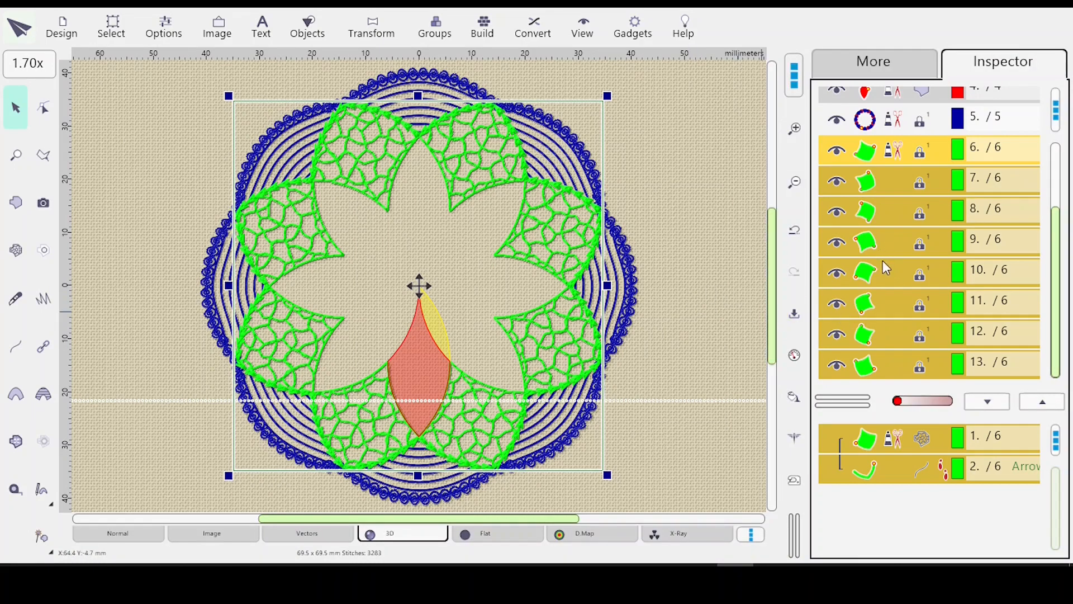
Step: Combine the eight green groups into one group and recolor it sea green
{"action": "right_click", "coordinate": [892, 206]}
{"action": "mouse_move", "coordinate": [863, 307]}
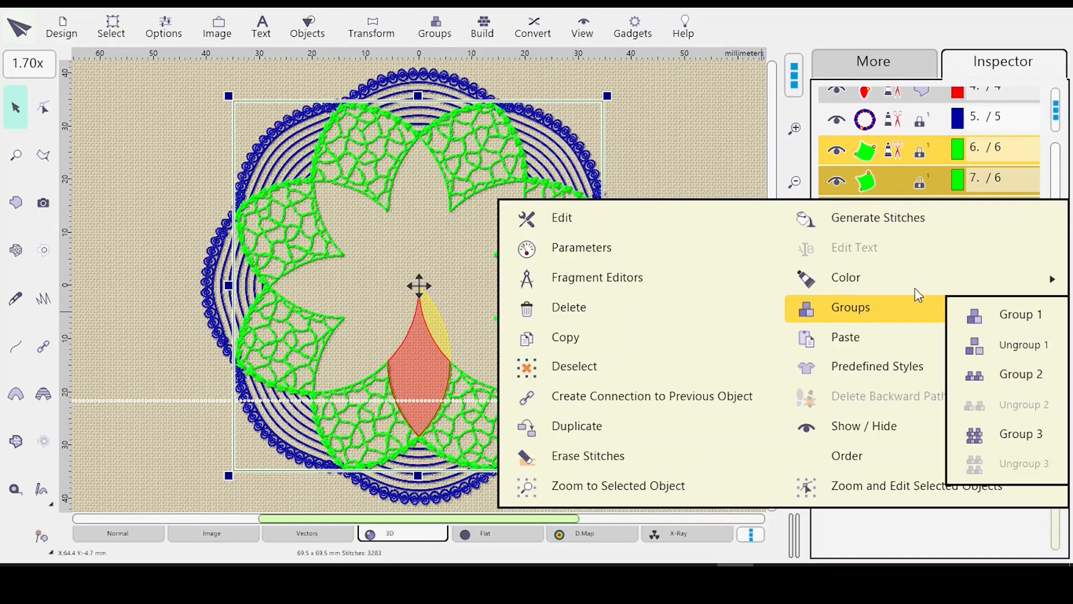
{"action": "left_click", "coordinate": [1014, 338]}
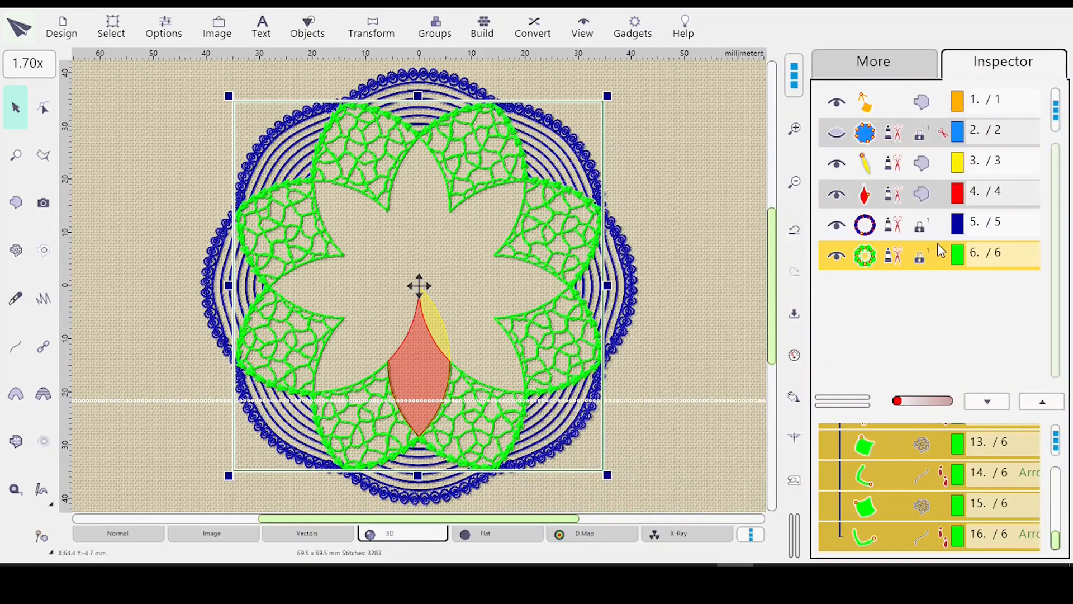
{"action": "left_click", "coordinate": [881, 65]}
{"action": "left_click", "coordinate": [1058, 192]}
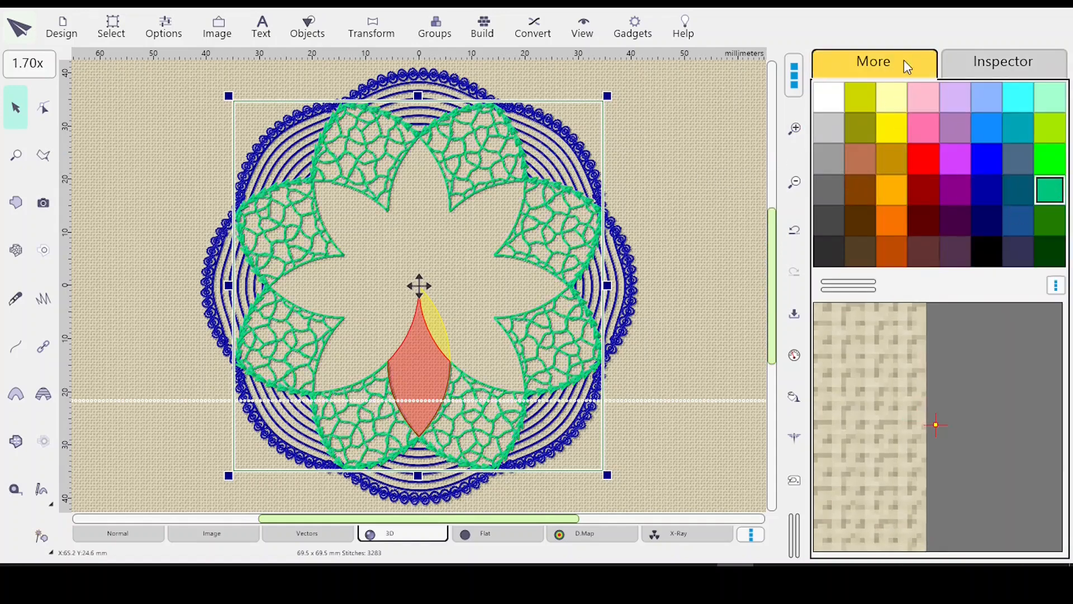
Step: Recolor the outer blue ring group, trying dark teal first and settling on dark slate blue
{"action": "left_click", "coordinate": [991, 63]}
{"action": "left_click", "coordinate": [911, 226]}
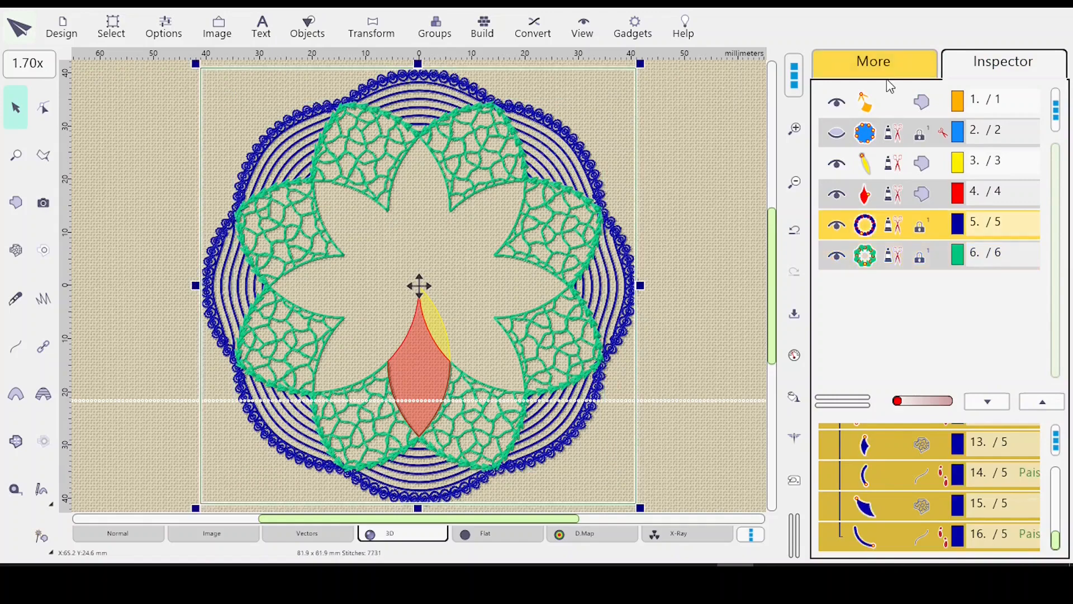
{"action": "left_click", "coordinate": [883, 64]}
{"action": "left_click", "coordinate": [1020, 190]}
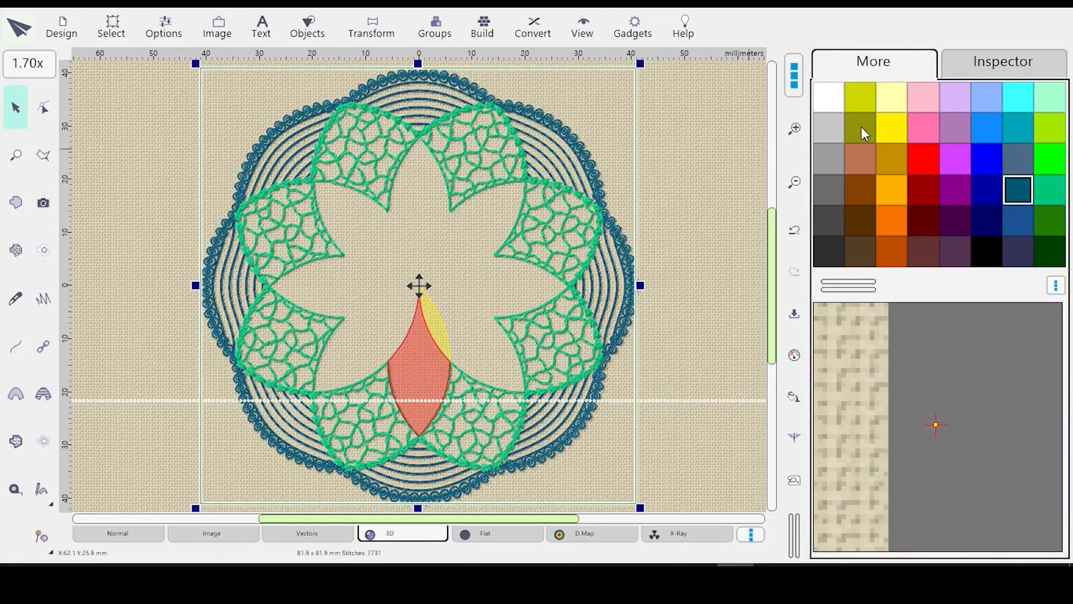
{"action": "left_click", "coordinate": [1018, 253]}
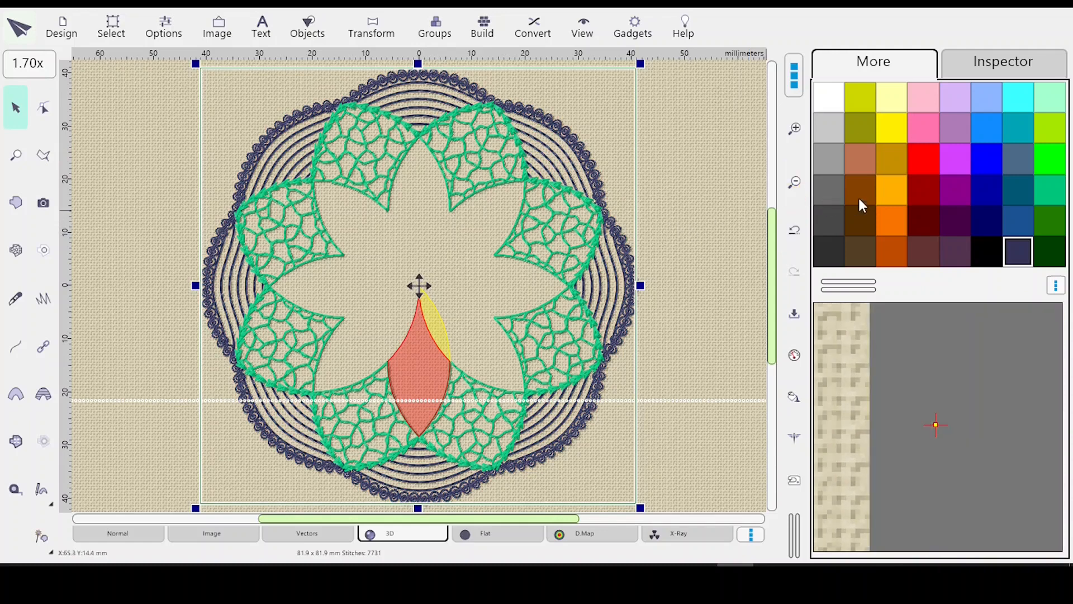
{"action": "left_click", "coordinate": [998, 66]}
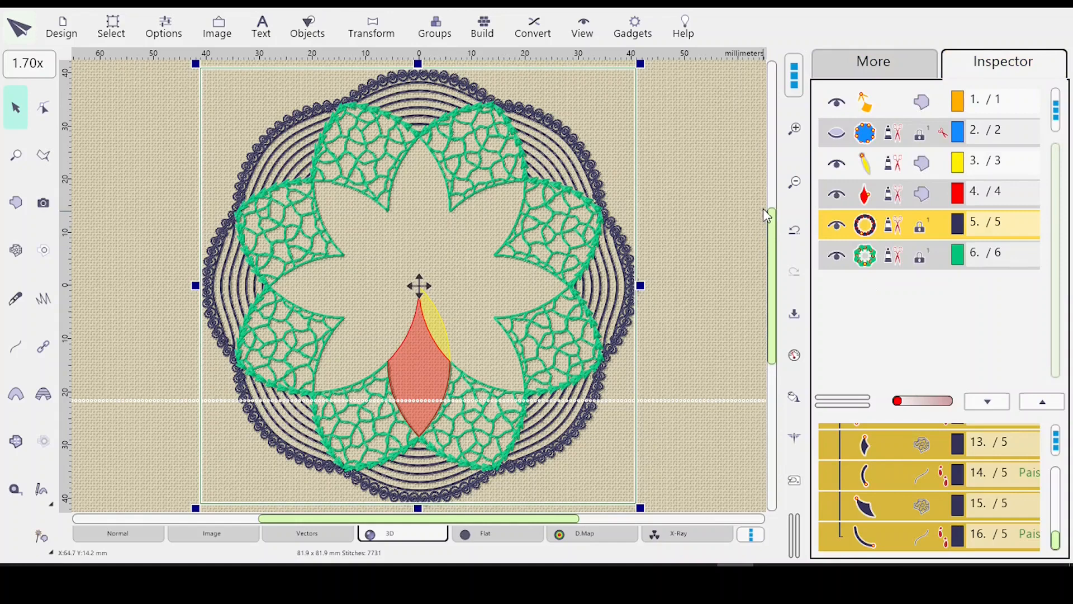
Step: Check the yellow shape's fill parameters without changing them, and convert the shape from fill to mesh
{"action": "left_click", "coordinate": [889, 161]}
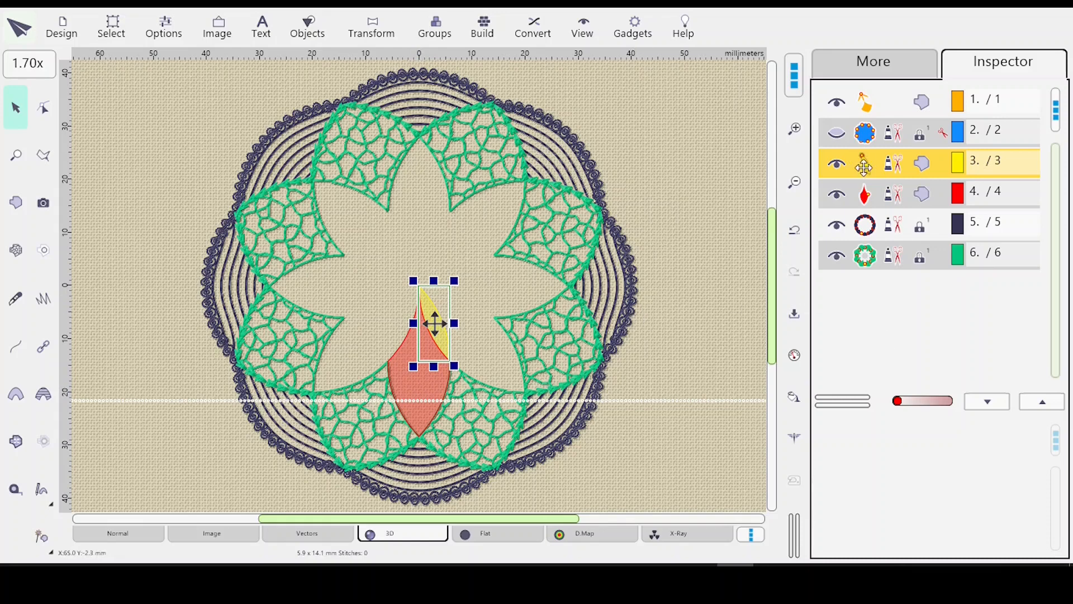
{"action": "left_click", "coordinate": [804, 363]}
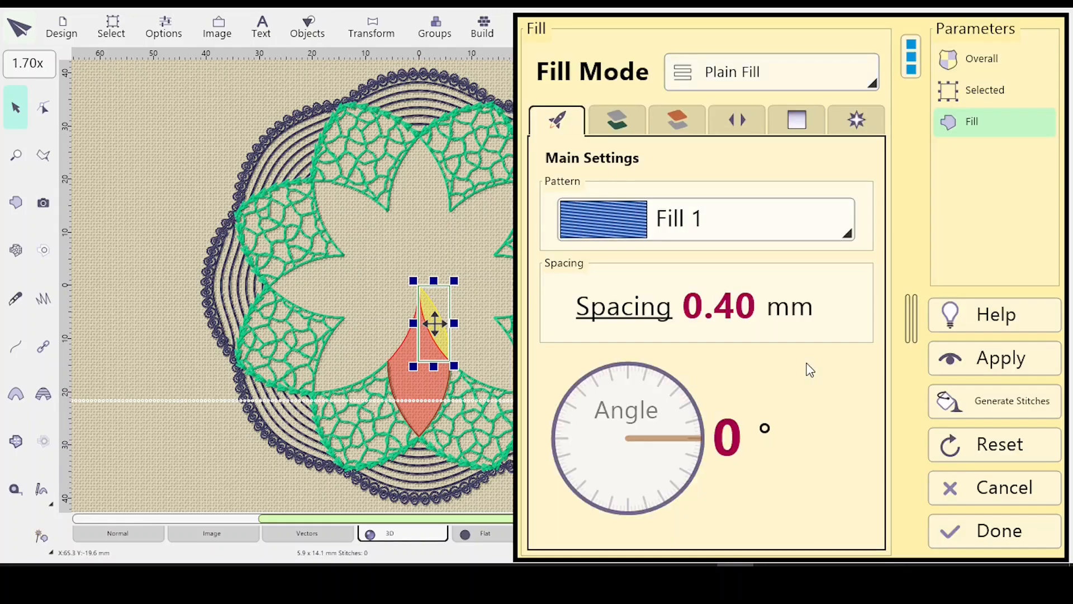
{"action": "left_click", "coordinate": [988, 530]}
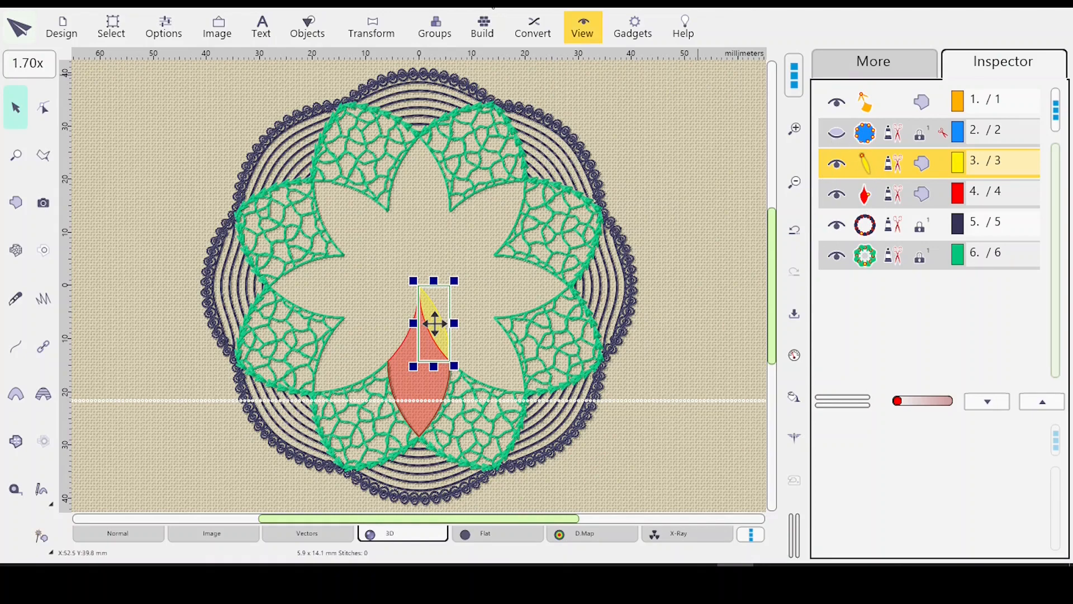
{"action": "left_click", "coordinate": [532, 25]}
{"action": "mouse_move", "coordinate": [581, 65]}
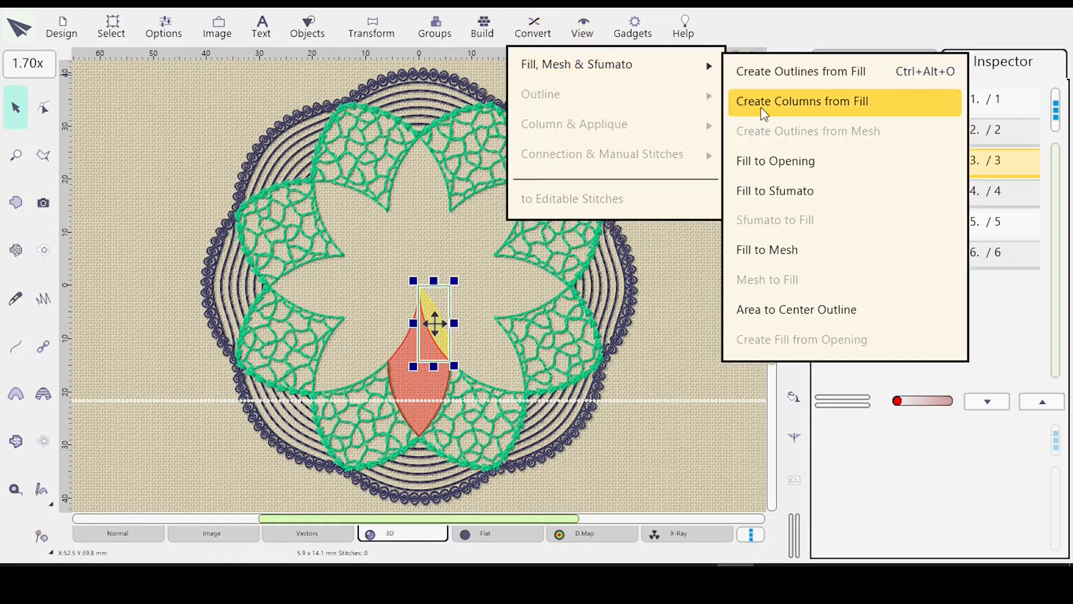
{"action": "left_click", "coordinate": [767, 250]}
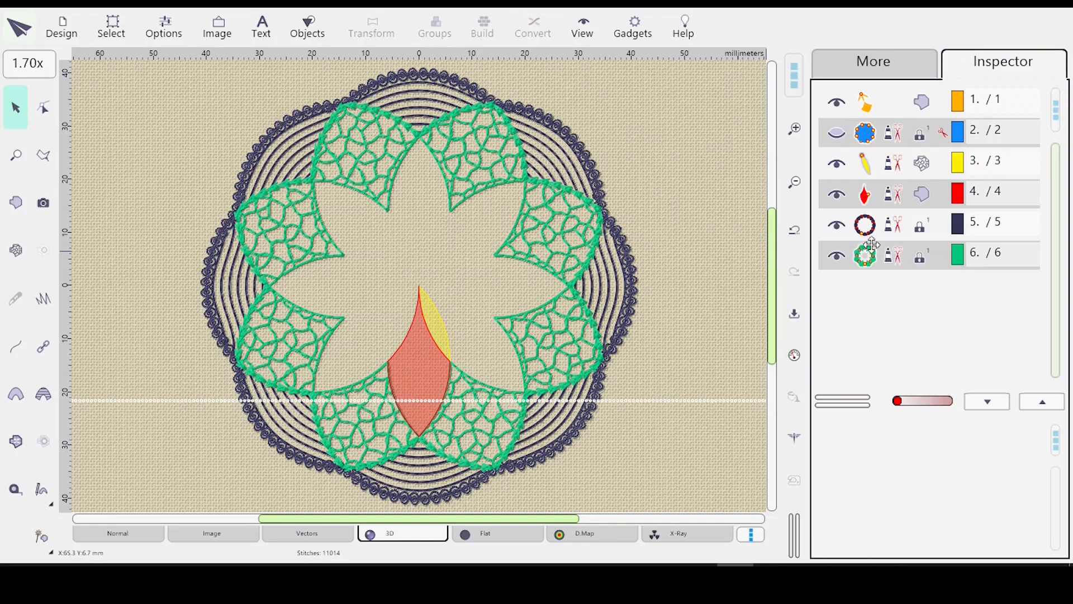
Step: Move the yellow mesh to the end of the sewing order, after the green ring group
{"action": "left_click", "coordinate": [893, 166]}
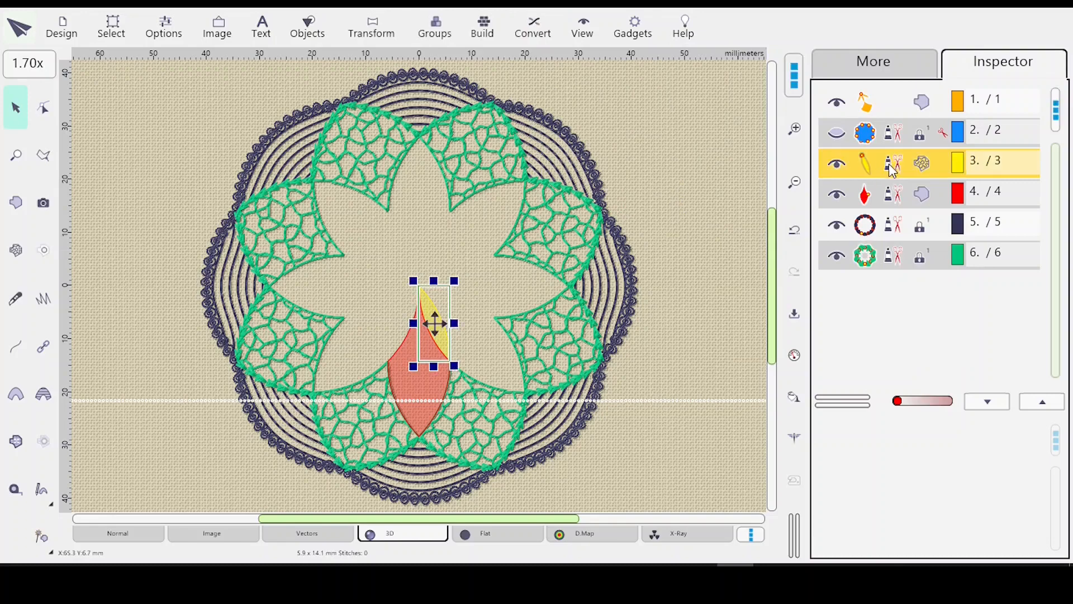
{"action": "right_click", "coordinate": [892, 256]}
{"action": "left_click", "coordinate": [937, 303]}
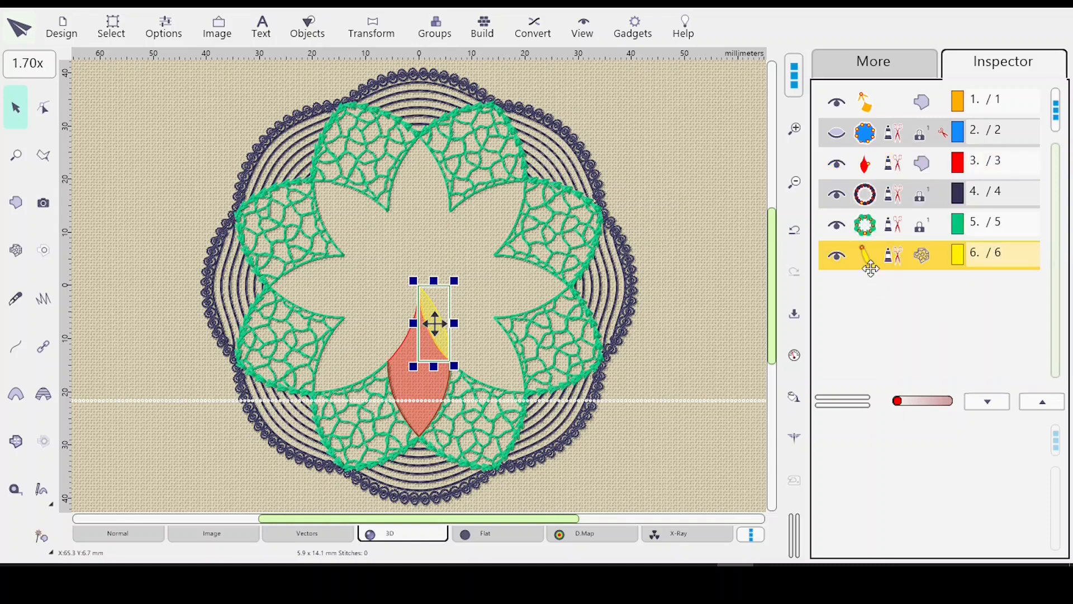
Step: Set the tile scale of the yellow mesh to 35%
{"action": "left_click", "coordinate": [794, 358]}
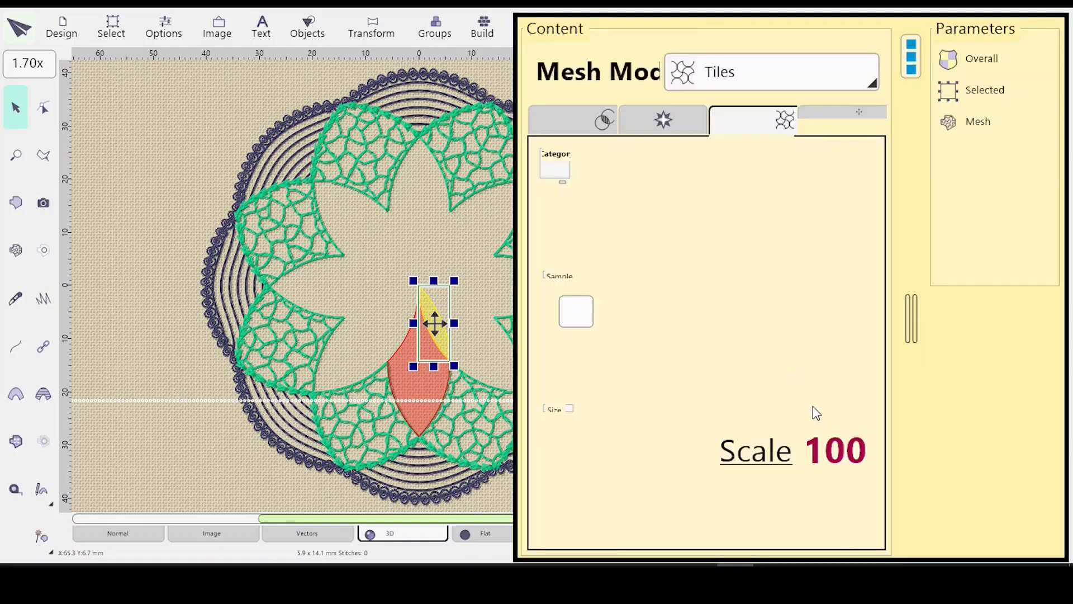
{"action": "left_click", "coordinate": [661, 452]}
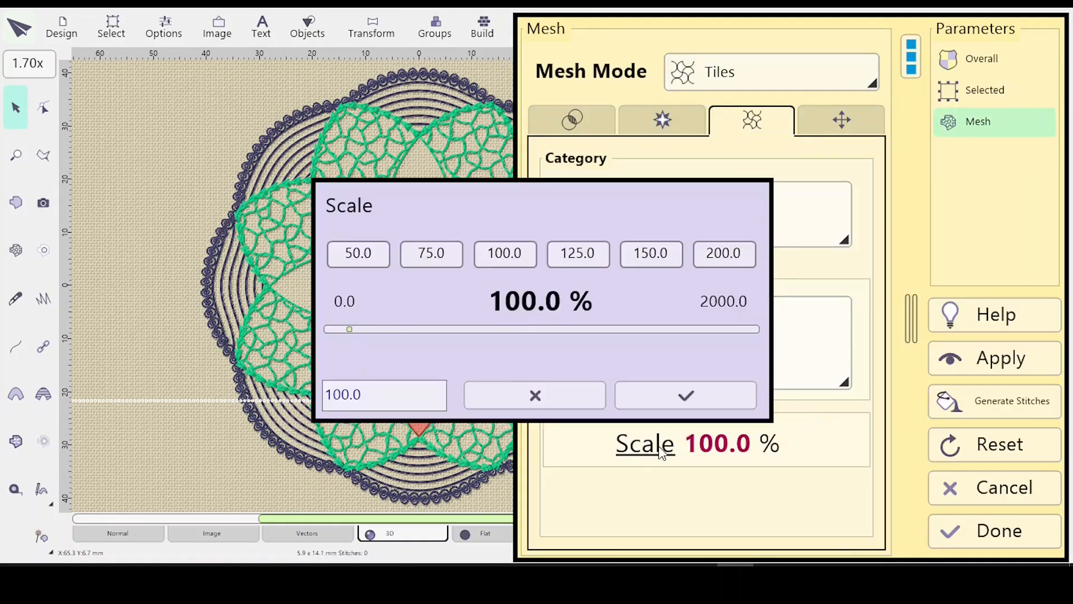
{"action": "left_click", "coordinate": [371, 394]}
{"action": "key", "text": "BackSpace"}
{"action": "key", "text": "BackSpace"}
{"action": "key", "text": "BackSpace"}
{"action": "key", "text": "BackSpace"}
{"action": "key", "text": "BackSpace"}
{"action": "type", "text": "35"}
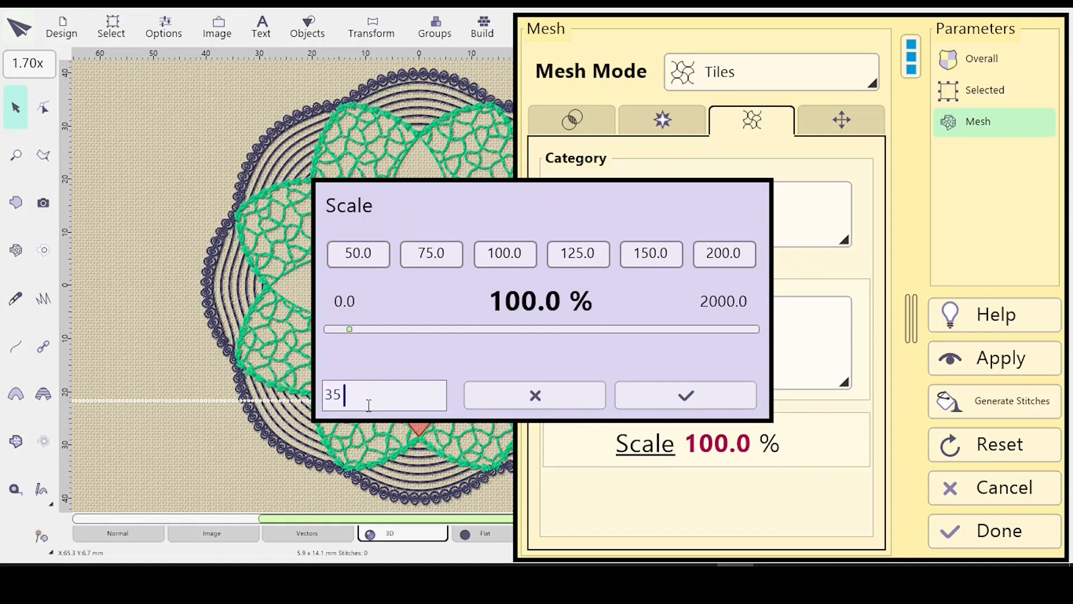
{"action": "left_click", "coordinate": [697, 390]}
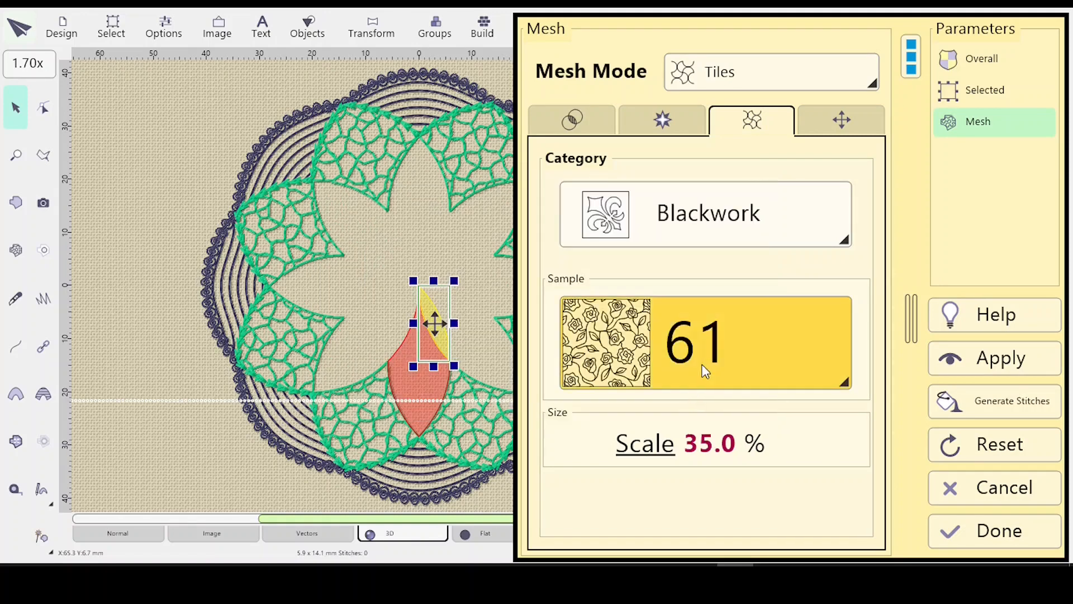
Step: Browse the Blackwork tile samples and choose sample 47 for the yellow mesh
{"action": "left_click", "coordinate": [845, 386]}
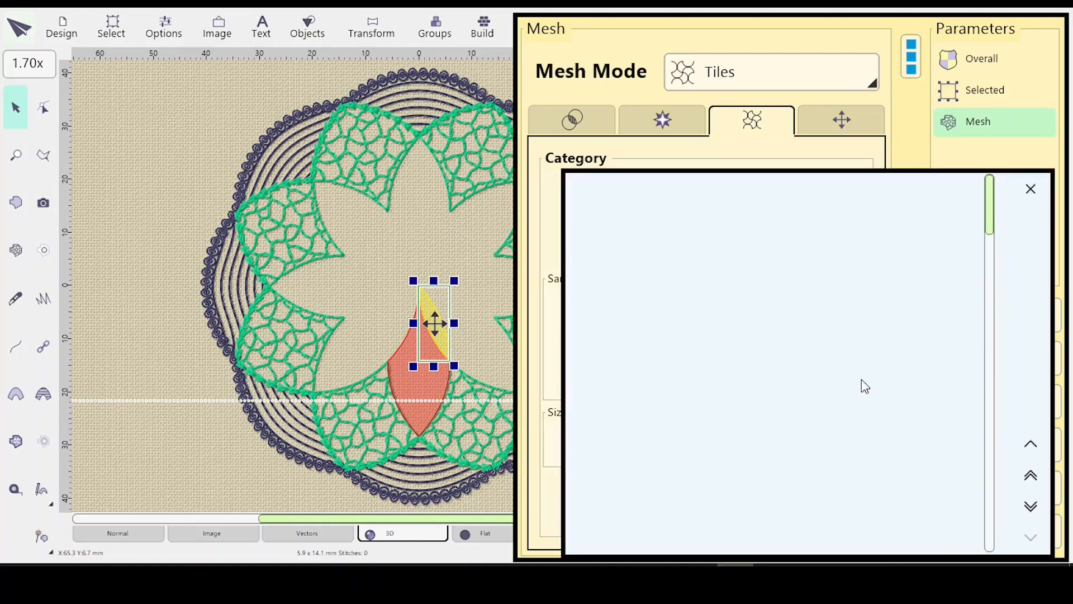
{"action": "left_click", "coordinate": [1030, 479]}
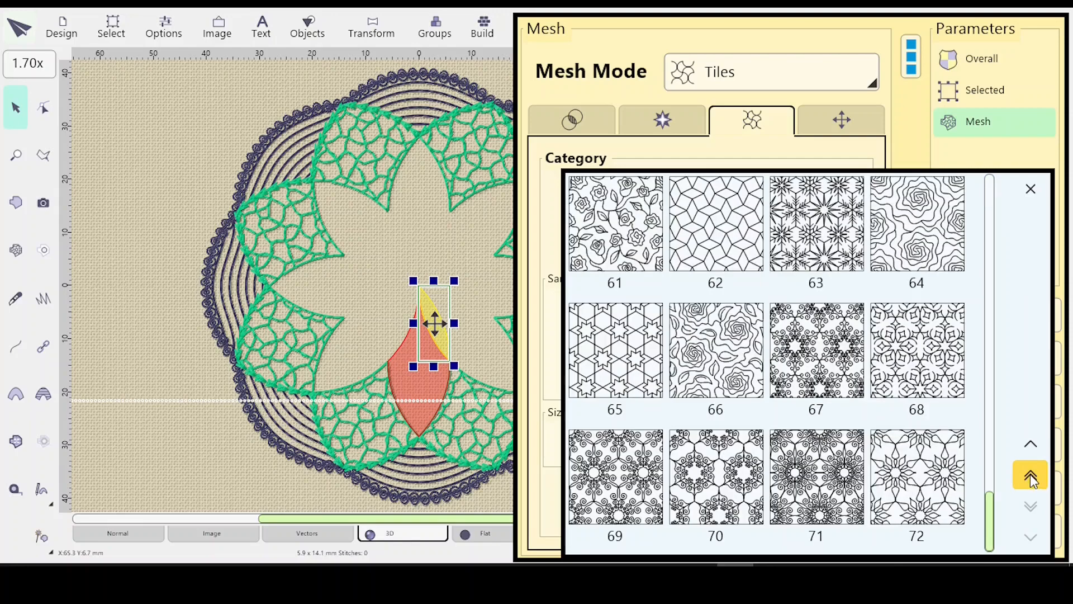
{"action": "left_click", "coordinate": [1030, 475]}
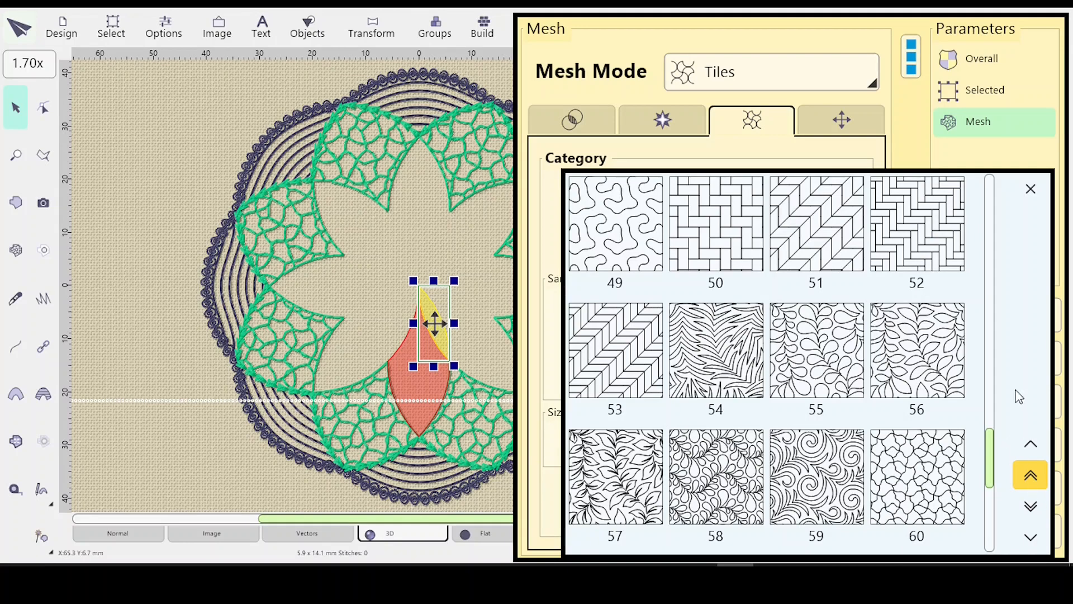
{"action": "double_click", "coordinate": [1021, 481]}
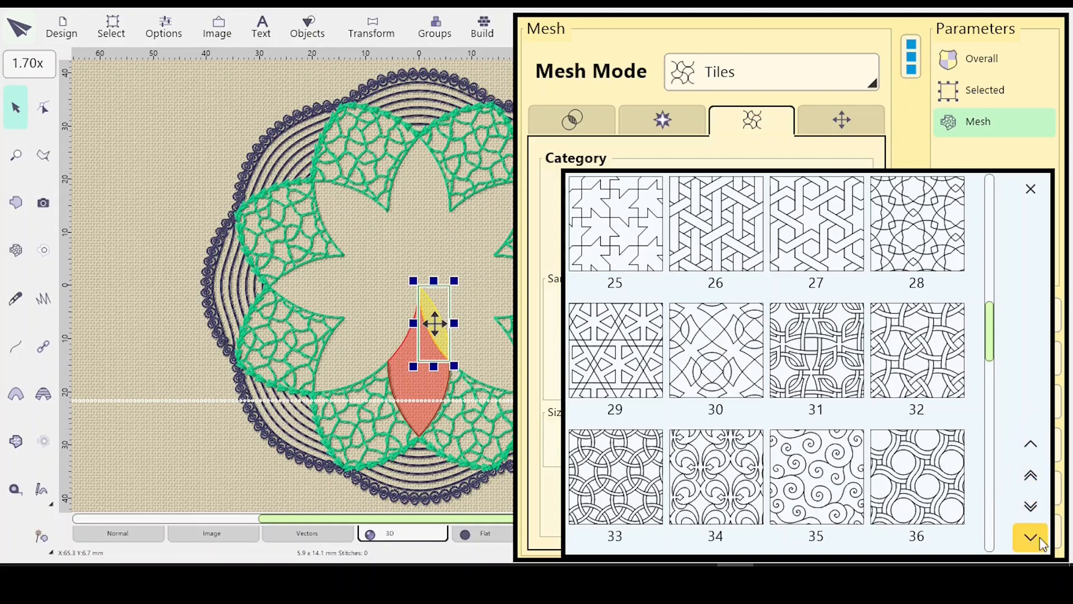
{"action": "left_click", "coordinate": [1027, 509]}
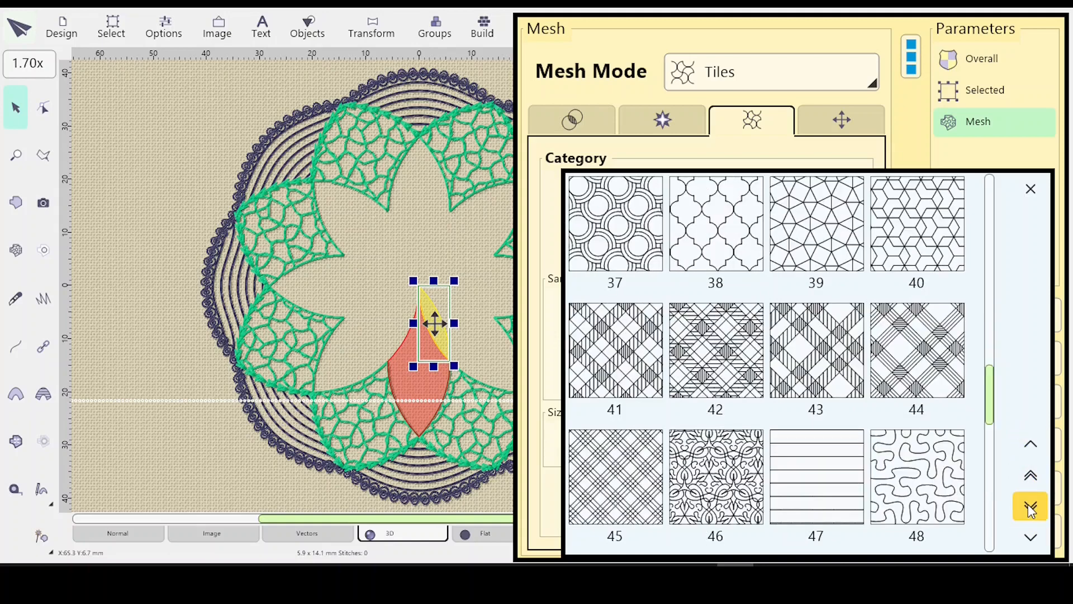
{"action": "left_click", "coordinate": [817, 472]}
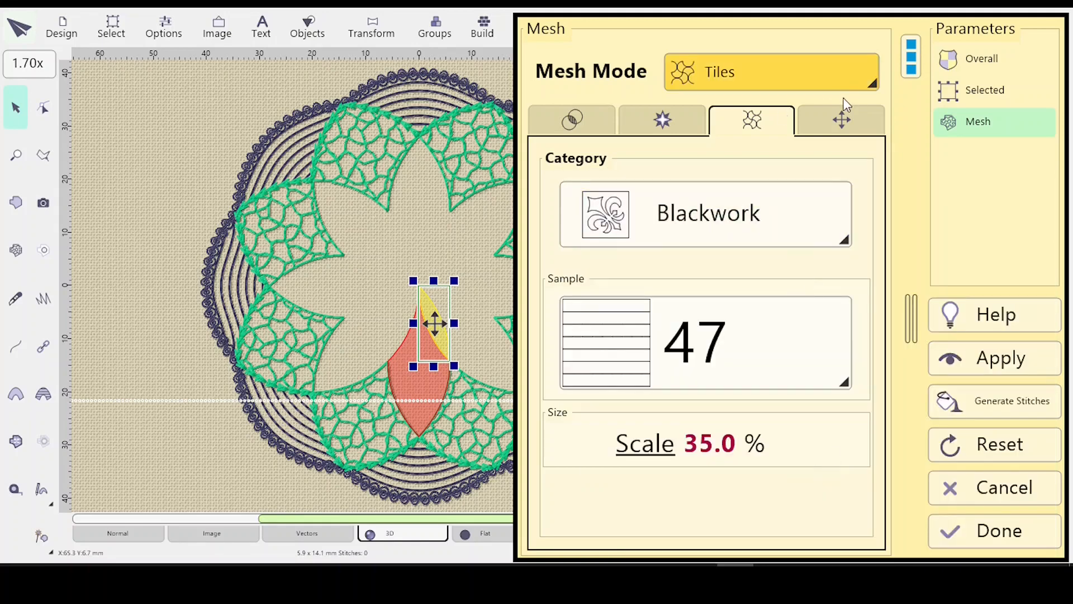
Step: Try a mesh pattern angle of -25°, return it to 0° and cancel the mesh parameter changes
{"action": "left_click", "coordinate": [831, 126]}
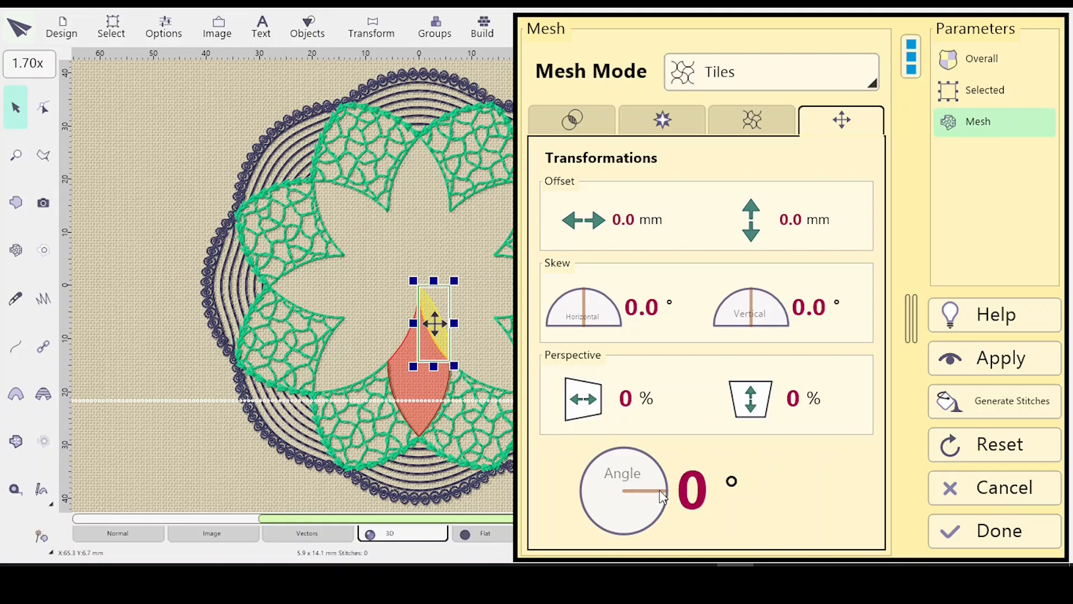
{"action": "left_click_drag", "start_coordinate": [662, 495], "coordinate": [660, 511]}
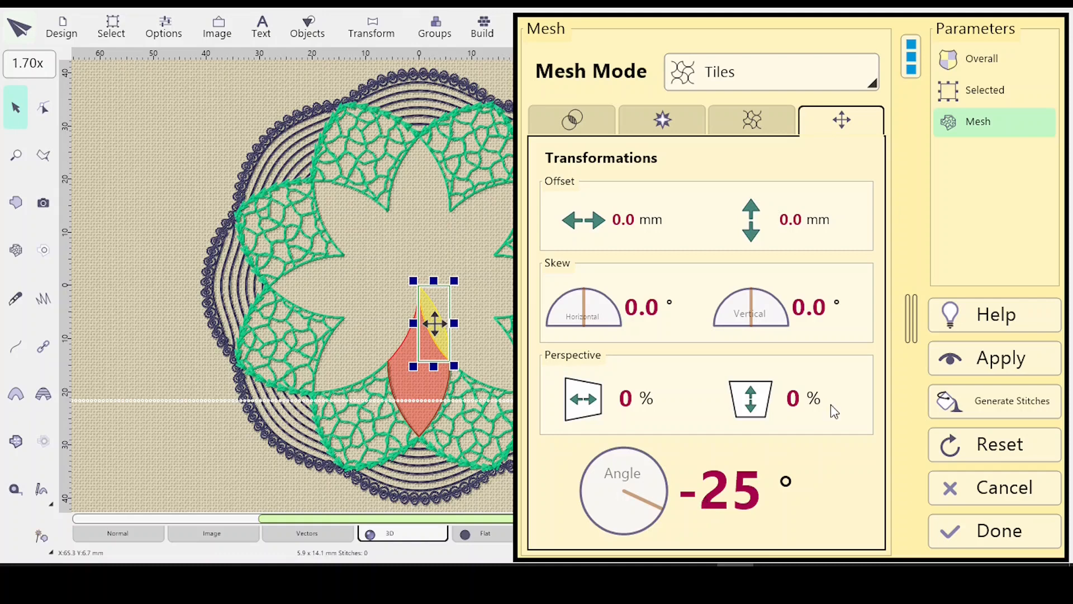
{"action": "left_click_drag", "start_coordinate": [653, 499], "coordinate": [661, 491]}
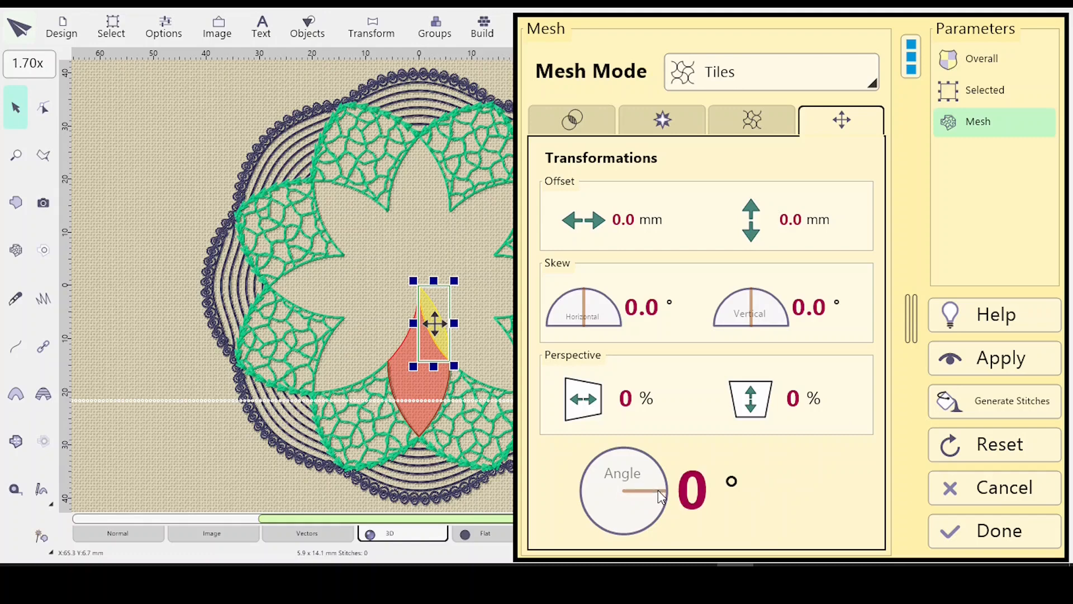
{"action": "left_click", "coordinate": [995, 492]}
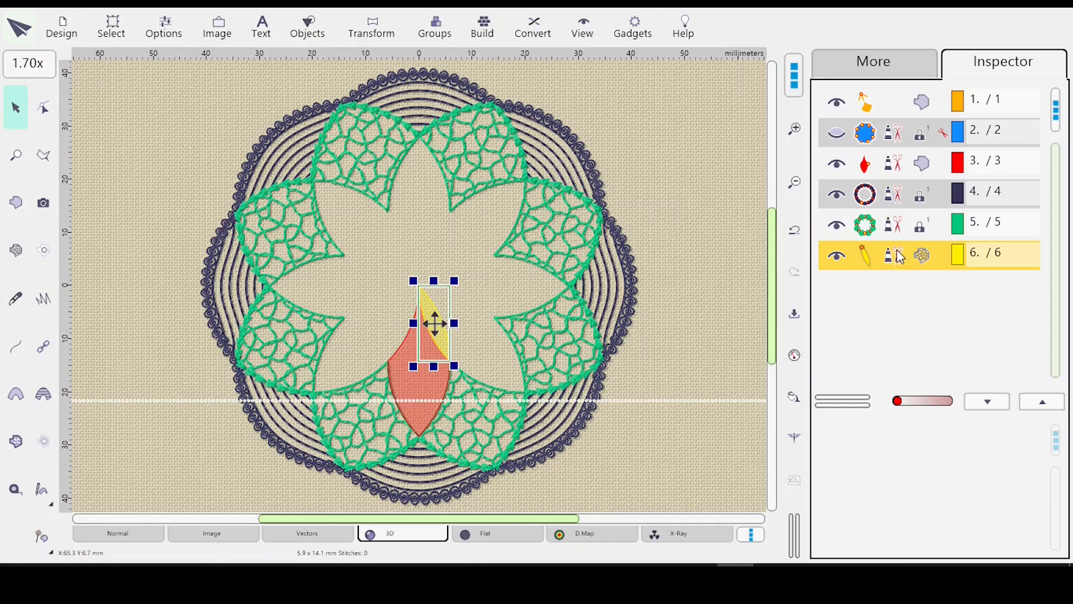
Step: Move the red shape to the end of the sewing order, after the yellow mesh
{"action": "left_click", "coordinate": [890, 165]}
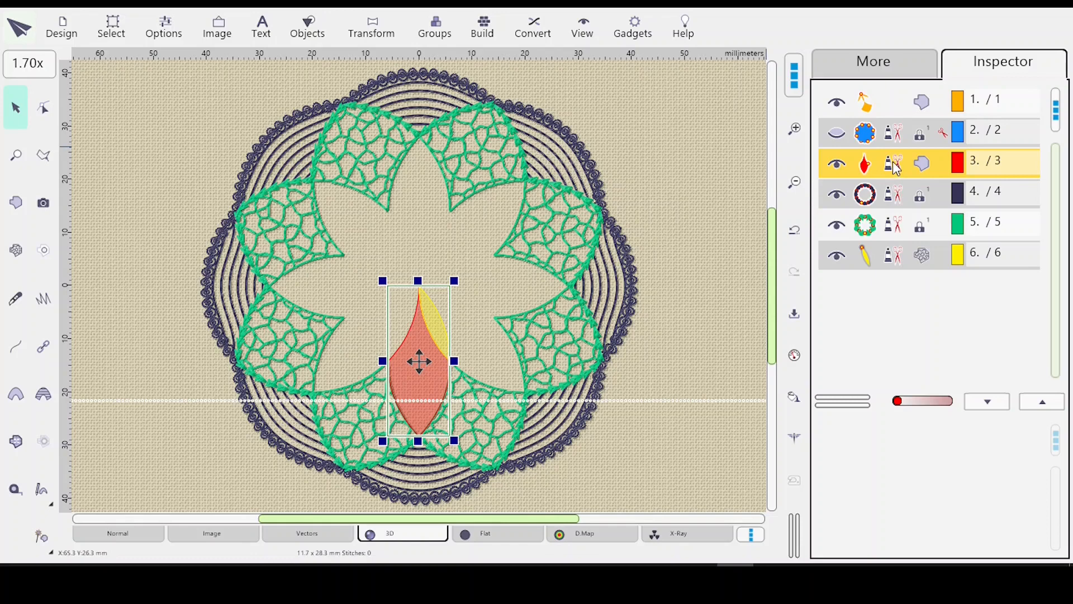
{"action": "right_click", "coordinate": [914, 257]}
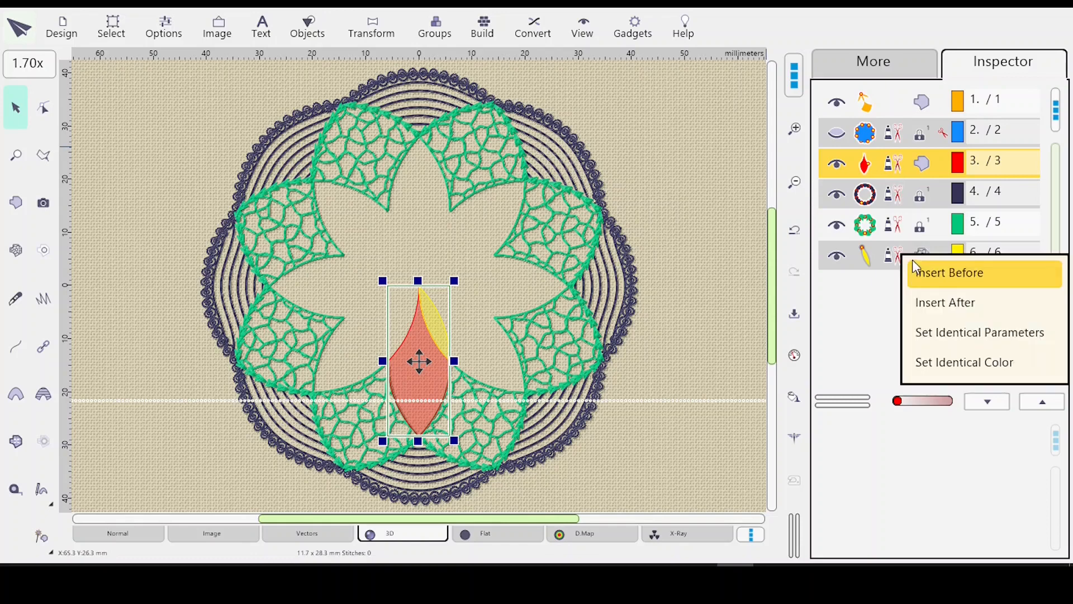
{"action": "left_click", "coordinate": [938, 301]}
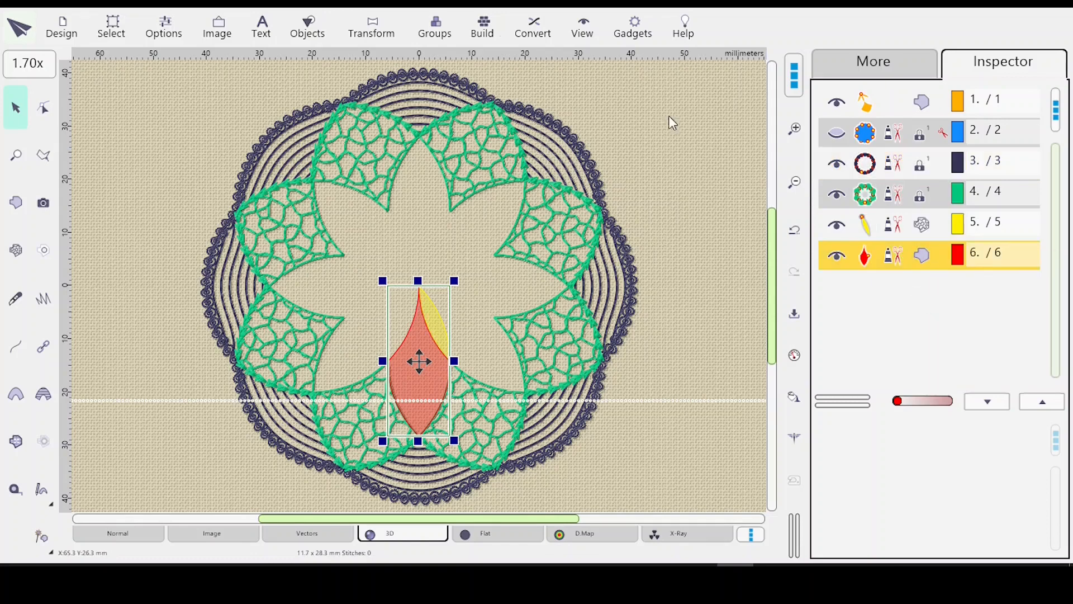
Step: Create an outline from the red filled petal shape
{"action": "left_click", "coordinate": [532, 27]}
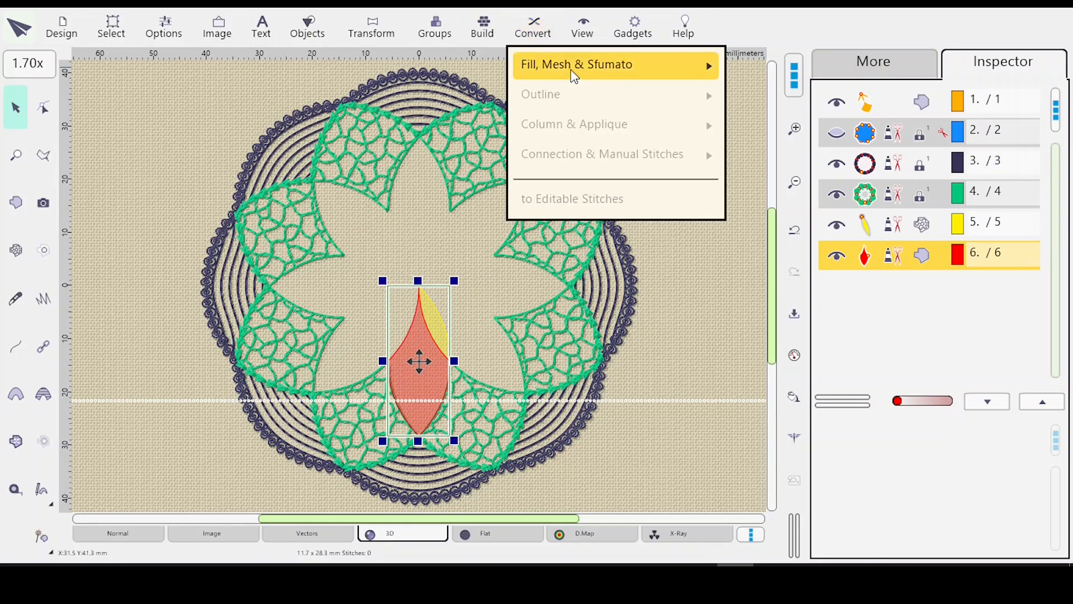
{"action": "left_click", "coordinate": [906, 259]}
{"action": "left_click", "coordinate": [533, 26]}
{"action": "mouse_move", "coordinate": [557, 65]}
{"action": "left_click", "coordinate": [791, 79]}
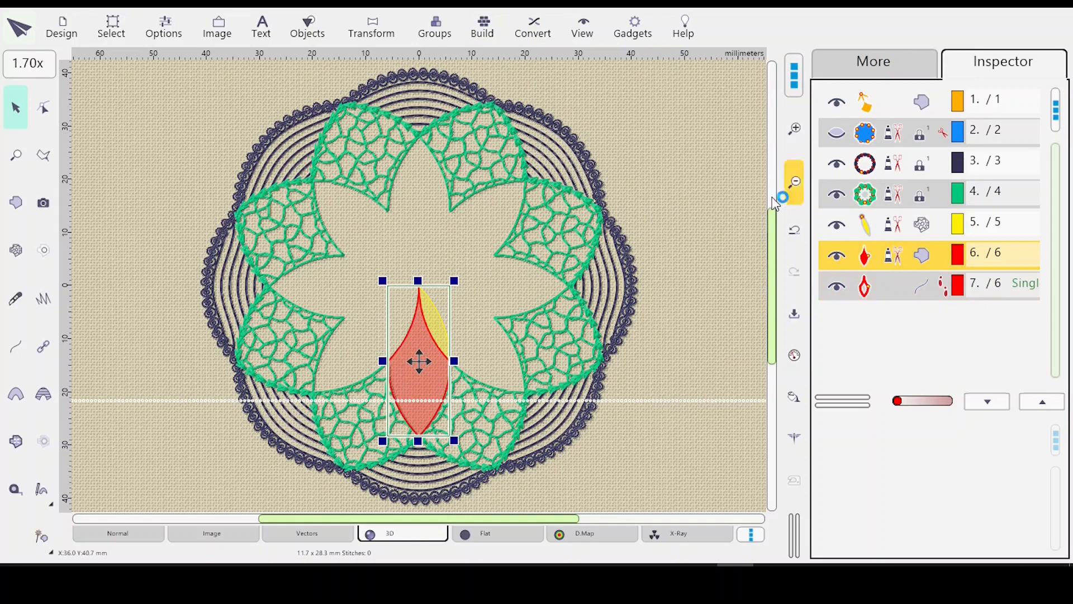
Step: Convert the red petal's fill to a mesh
{"action": "left_click", "coordinate": [532, 28]}
{"action": "mouse_move", "coordinate": [691, 81]}
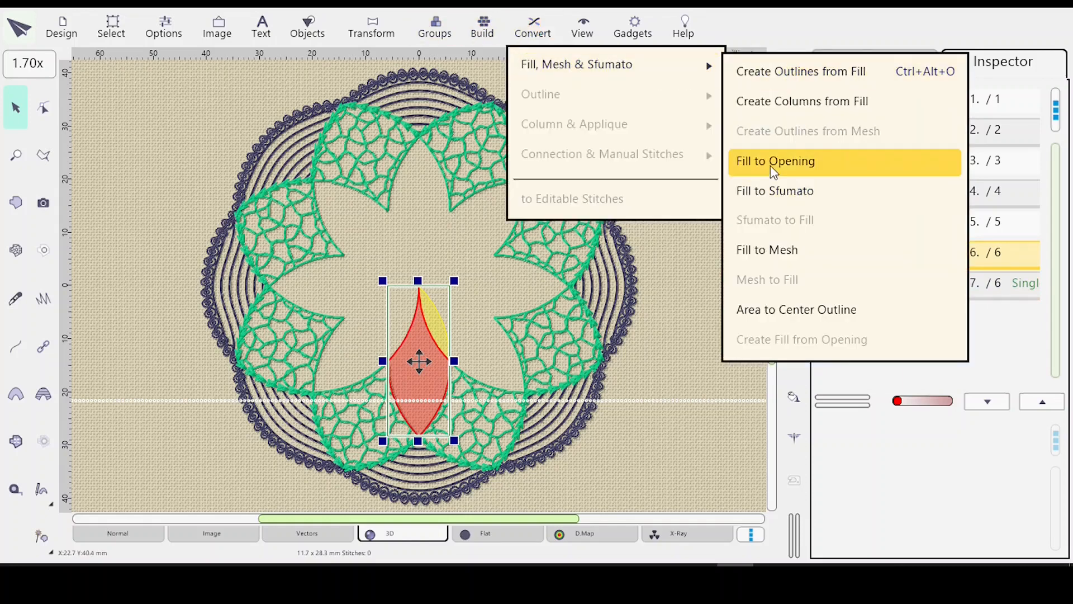
{"action": "left_click", "coordinate": [783, 250]}
Step: Place the start and end points of the red mesh at the petal's side corners and apply the edit
{"action": "left_click", "coordinate": [908, 257]}
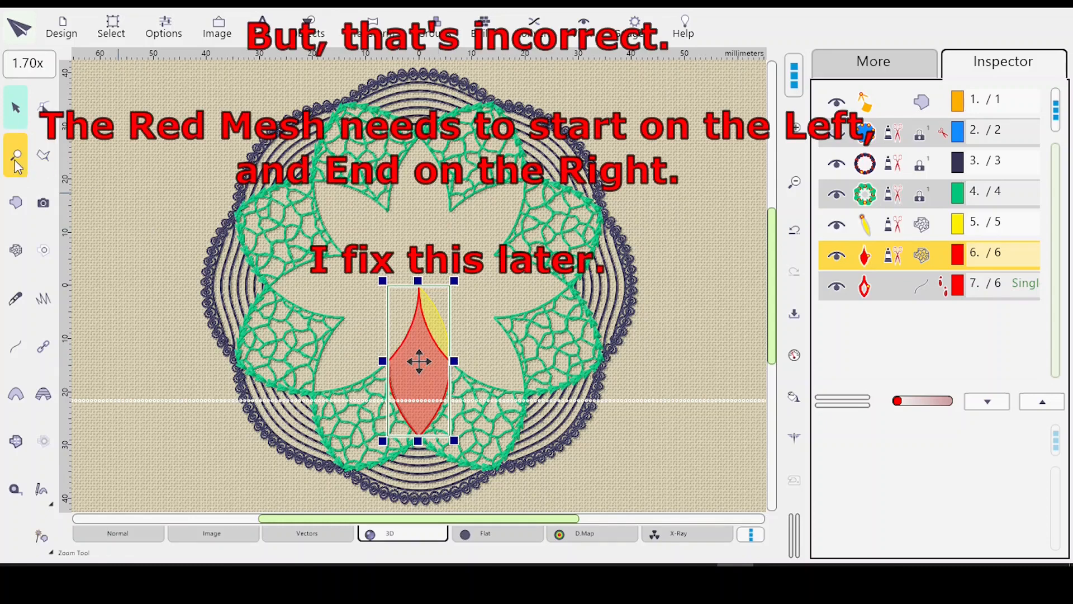
{"action": "left_click", "coordinate": [43, 106]}
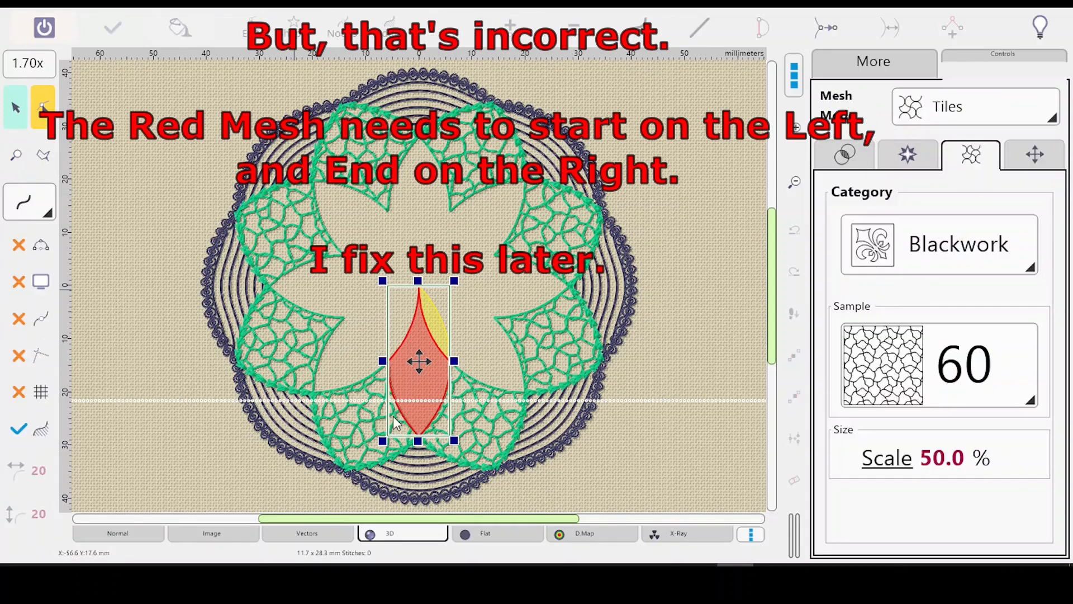
{"action": "left_click", "coordinate": [433, 391]}
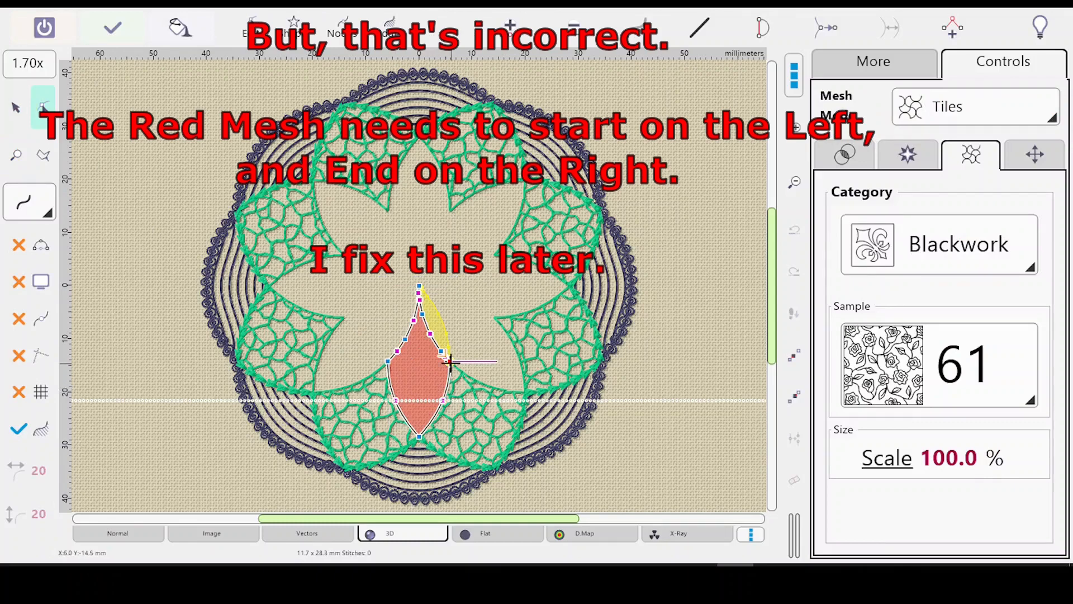
{"action": "key", "text": "Return"}
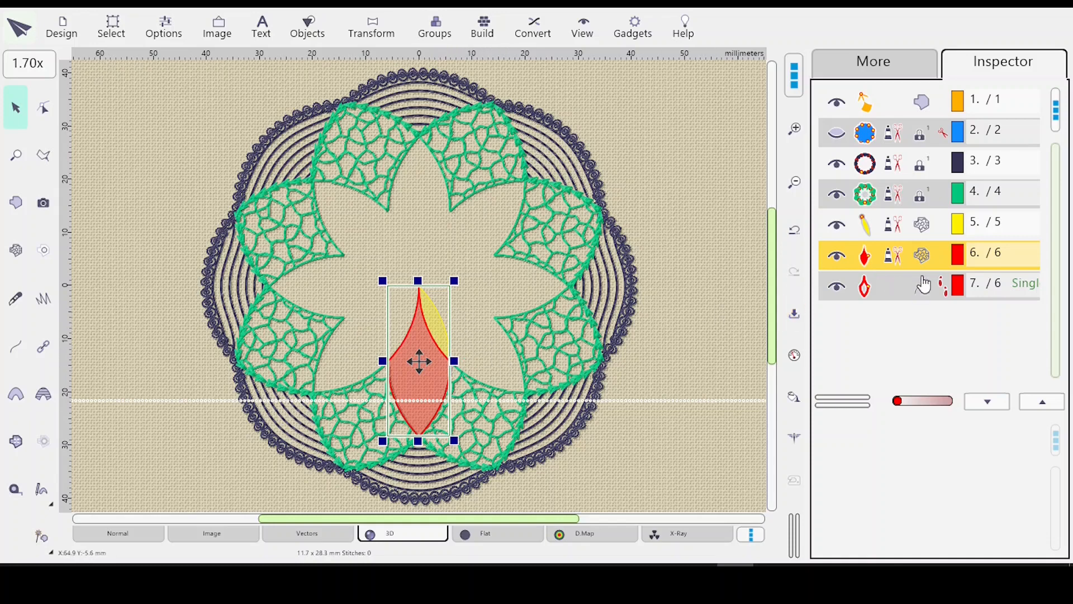
Step: Try the BikeChainBig sample on the red petal's outline and set the outline to the PaisleySmall sample instead
{"action": "left_click", "coordinate": [901, 285]}
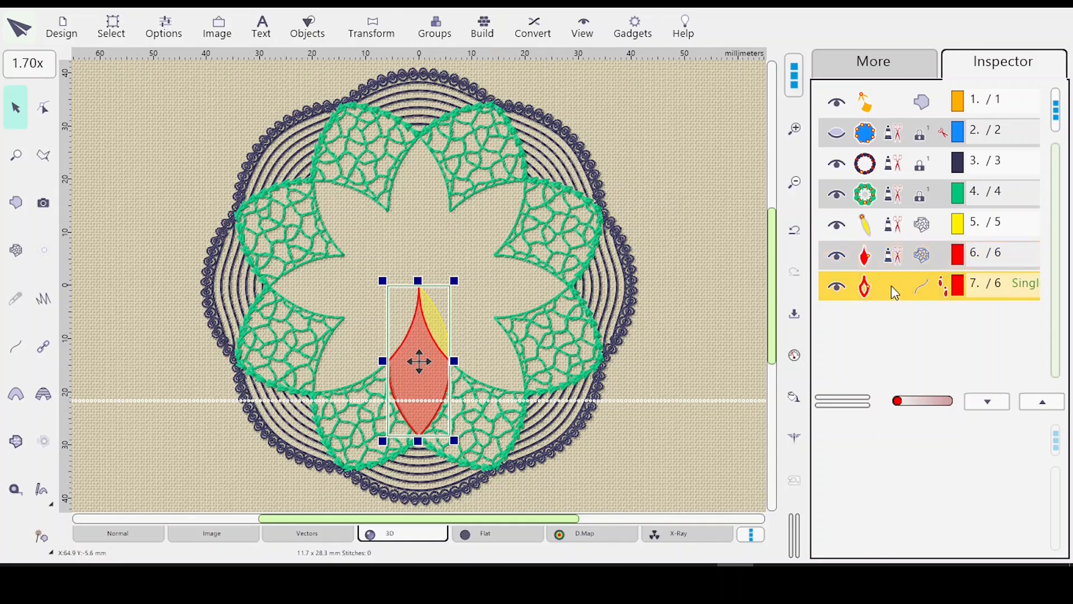
{"action": "left_click", "coordinate": [794, 362]}
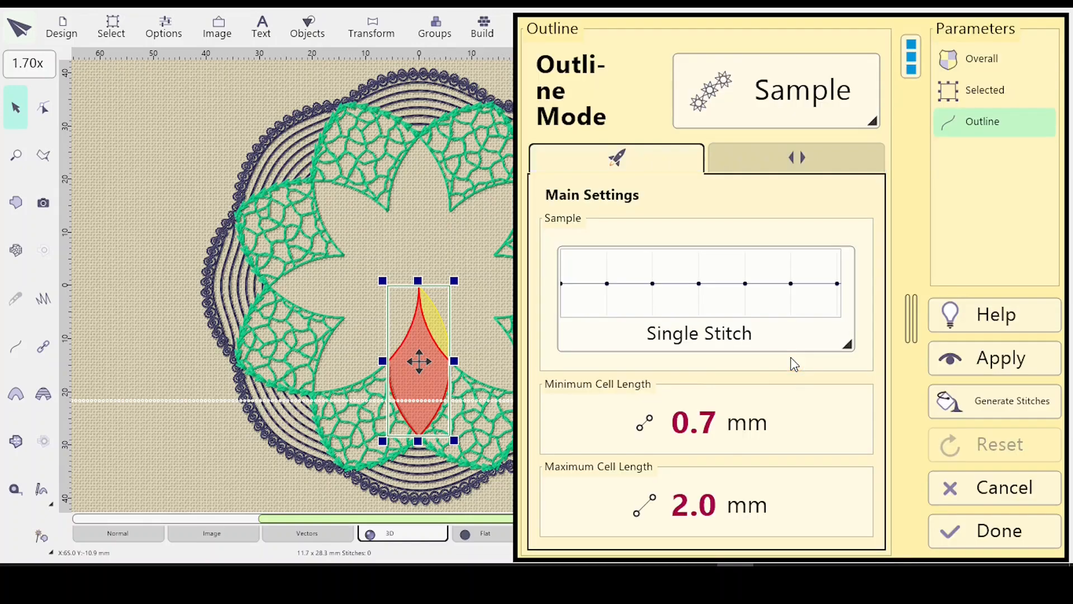
{"action": "left_click", "coordinate": [836, 348]}
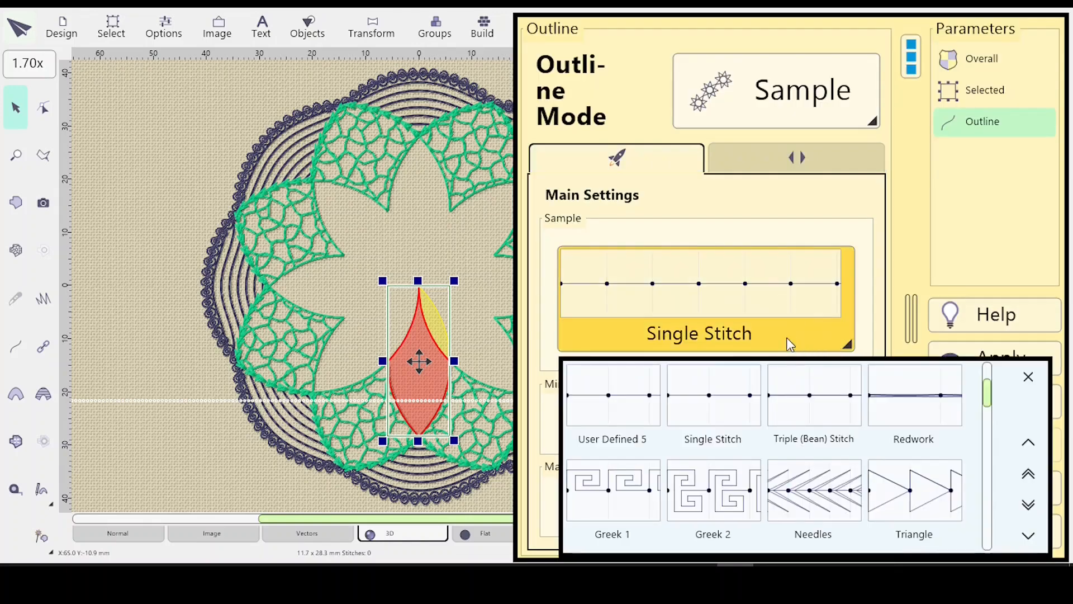
{"action": "scroll", "coordinate": [988, 397], "scroll_direction": "up", "scroll_amount": 1}
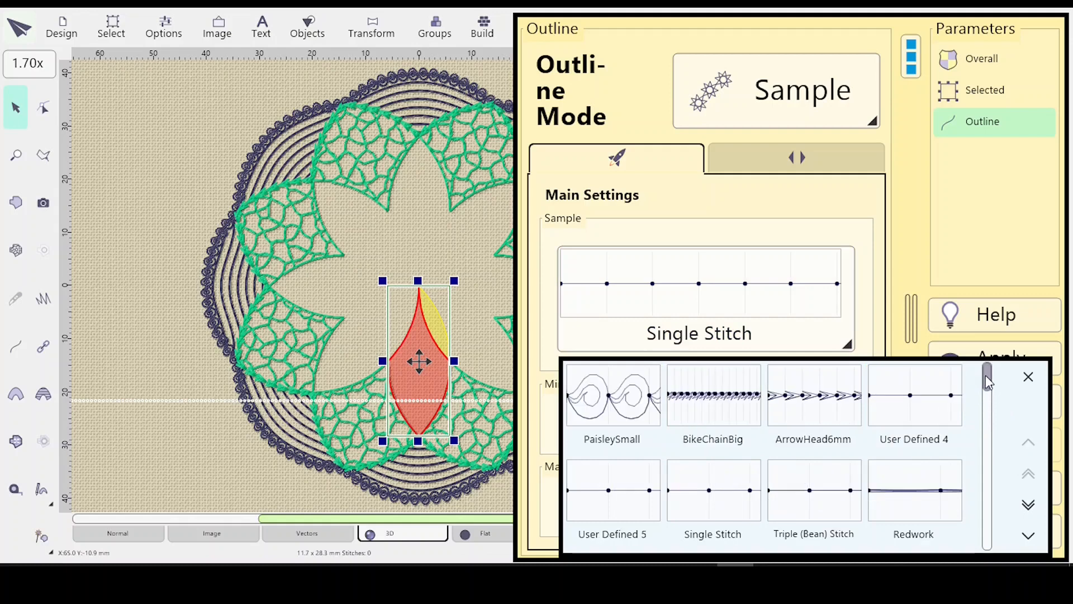
{"action": "left_click", "coordinate": [733, 398]}
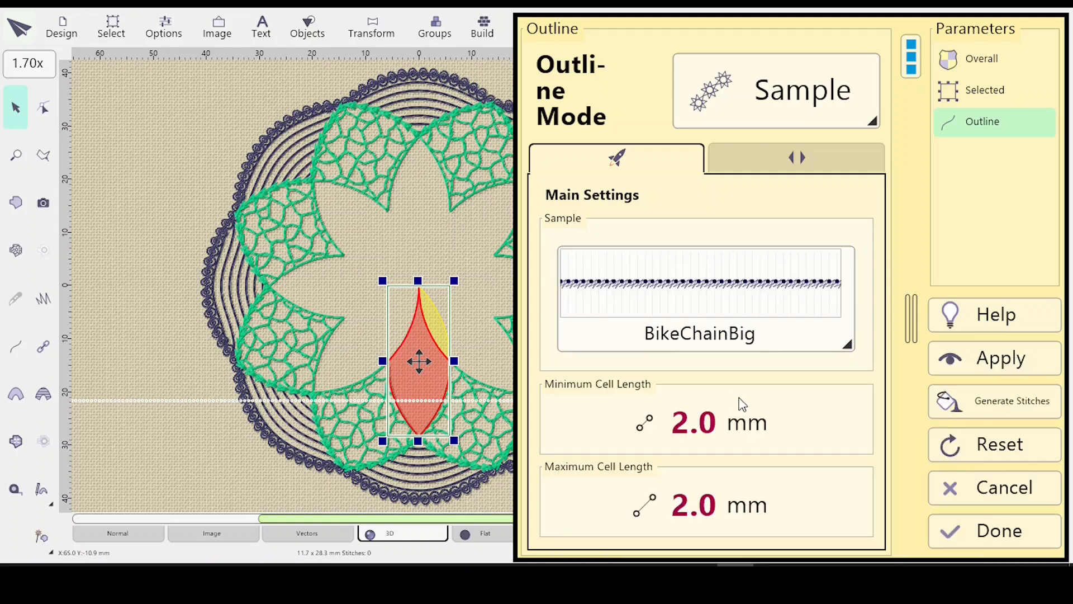
{"action": "left_click", "coordinate": [979, 361]}
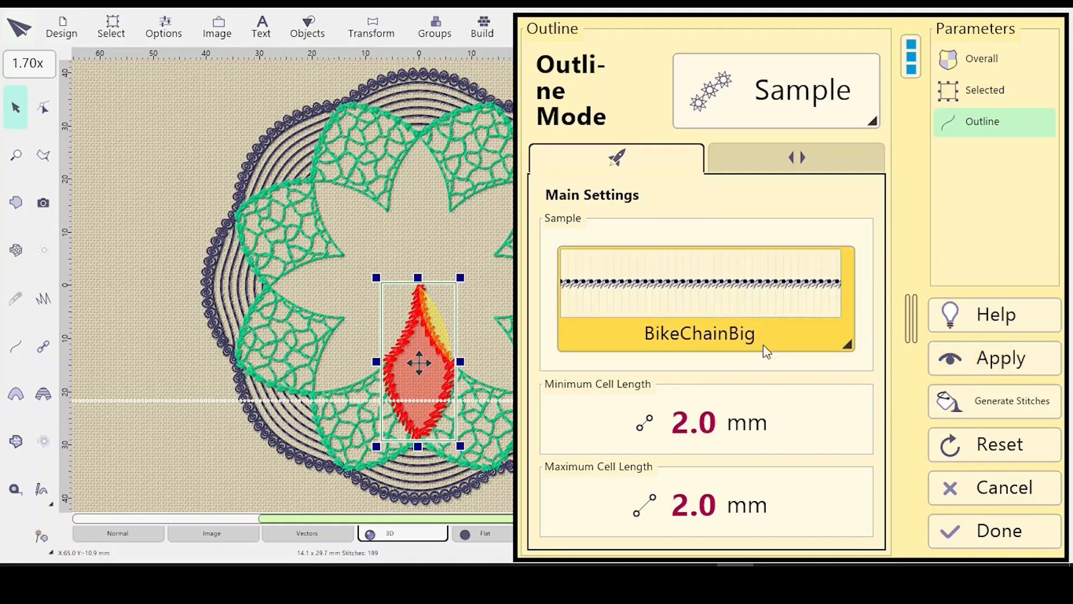
{"action": "left_click", "coordinate": [848, 346]}
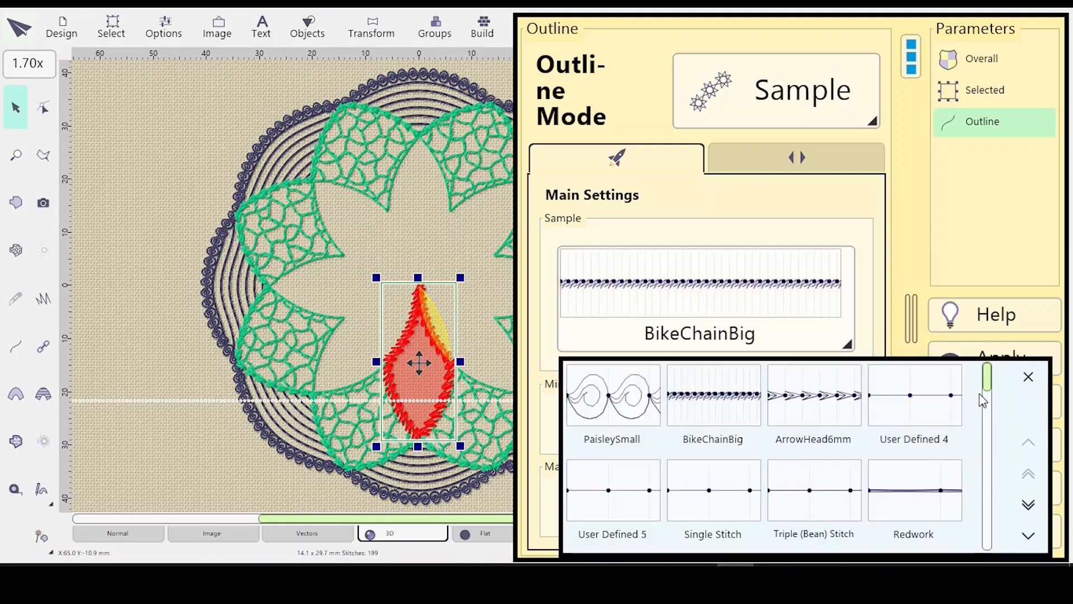
{"action": "left_click", "coordinate": [609, 405]}
{"action": "left_click", "coordinate": [975, 363]}
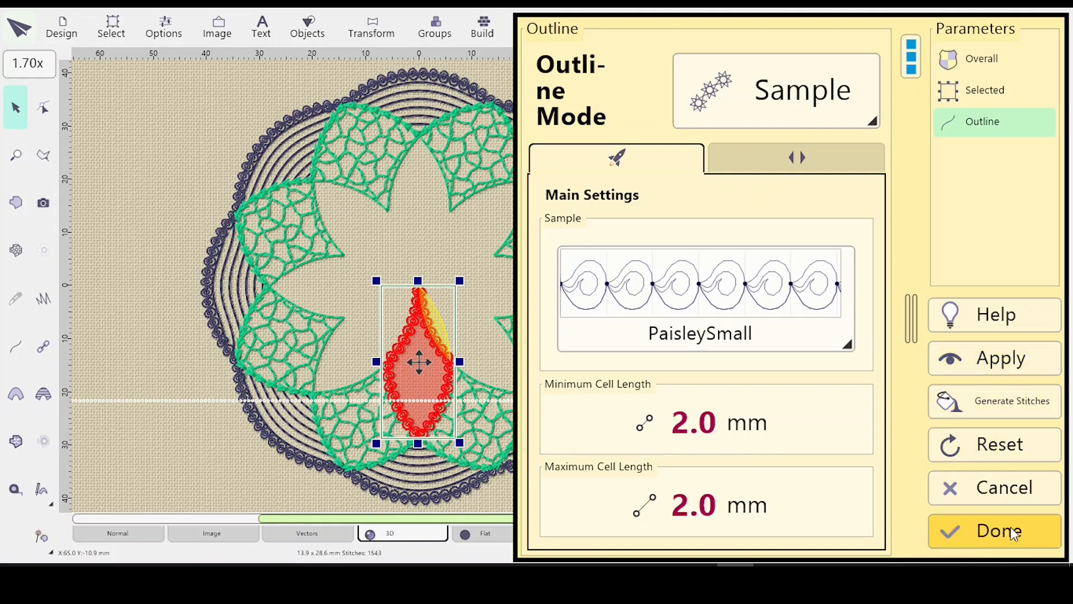
{"action": "left_click", "coordinate": [992, 529]}
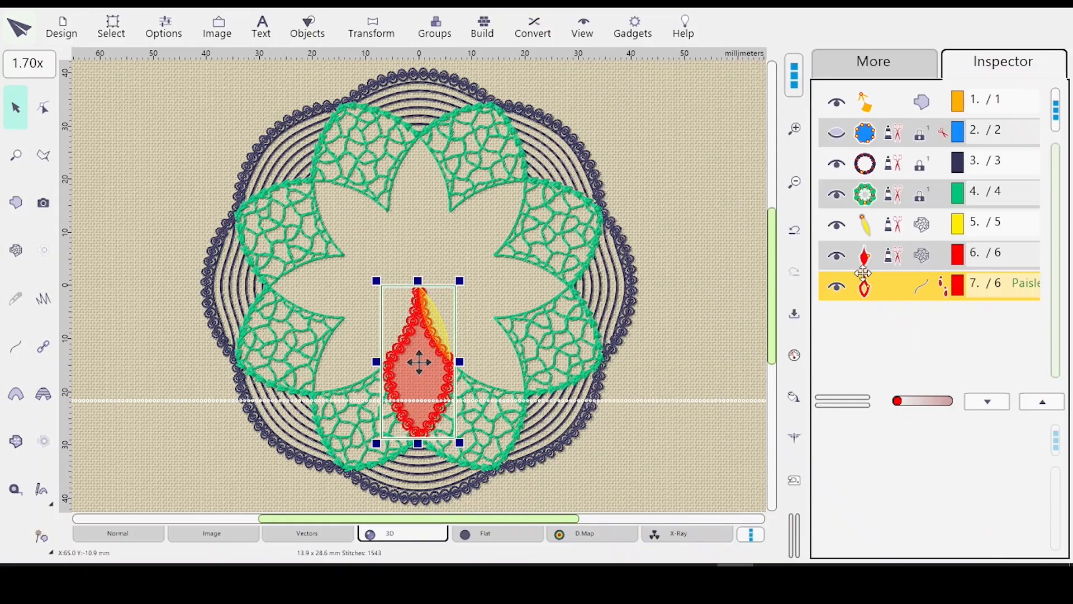
Step: Group the red mesh and its PaisleySmall outline together with Group 1
{"action": "right_click", "coordinate": [897, 261]}
{"action": "mouse_move", "coordinate": [869, 357]}
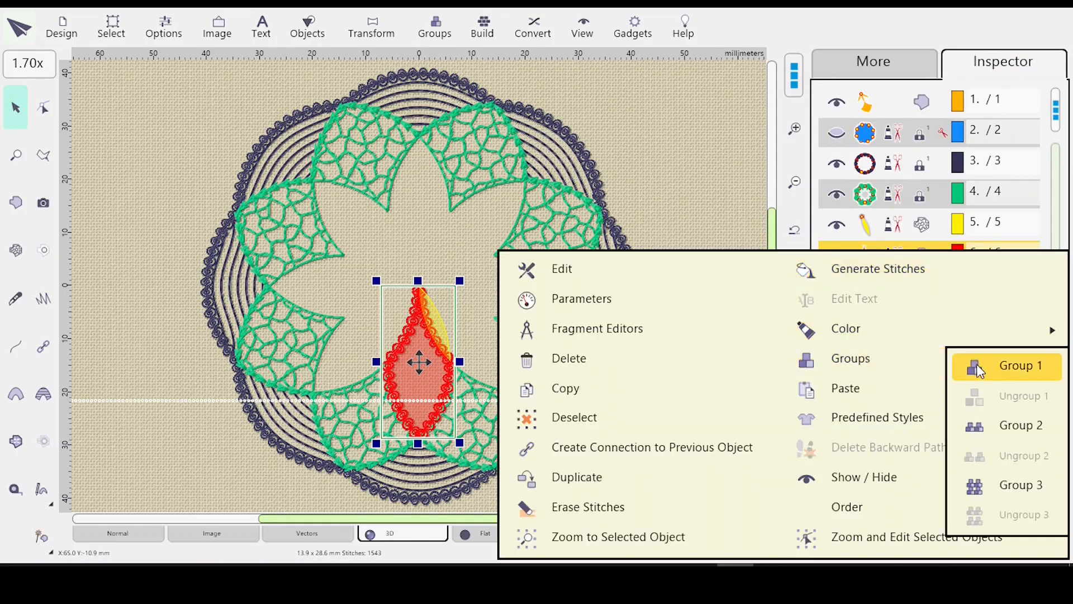
{"action": "left_click", "coordinate": [977, 364]}
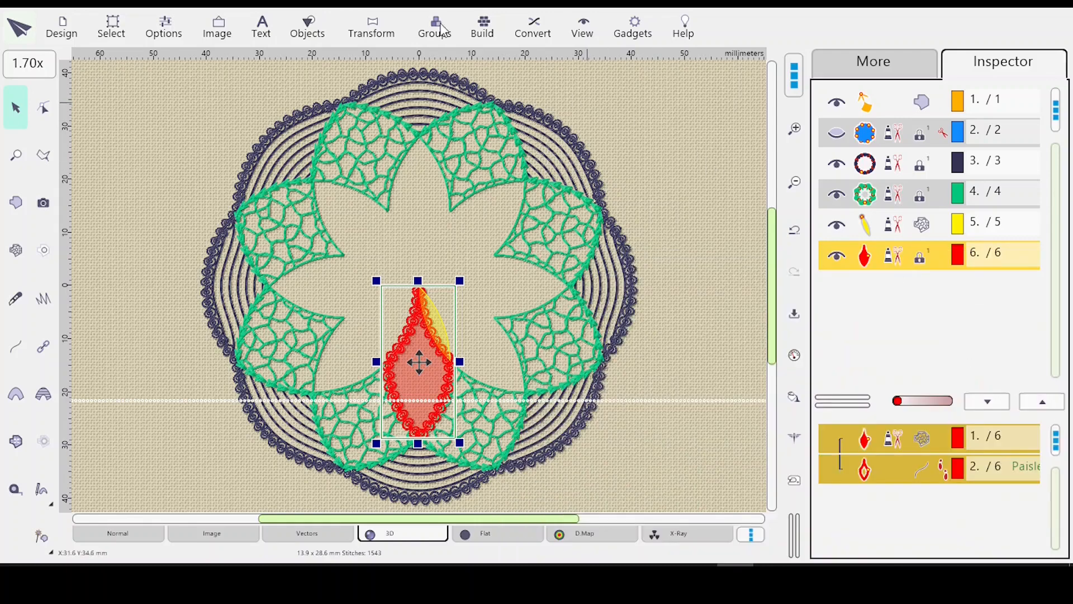
Step: Add seven rotated duplicates of the red petal group around the work area center, using 8 per revolution
{"action": "left_click", "coordinate": [366, 22]}
{"action": "left_click", "coordinate": [452, 199]}
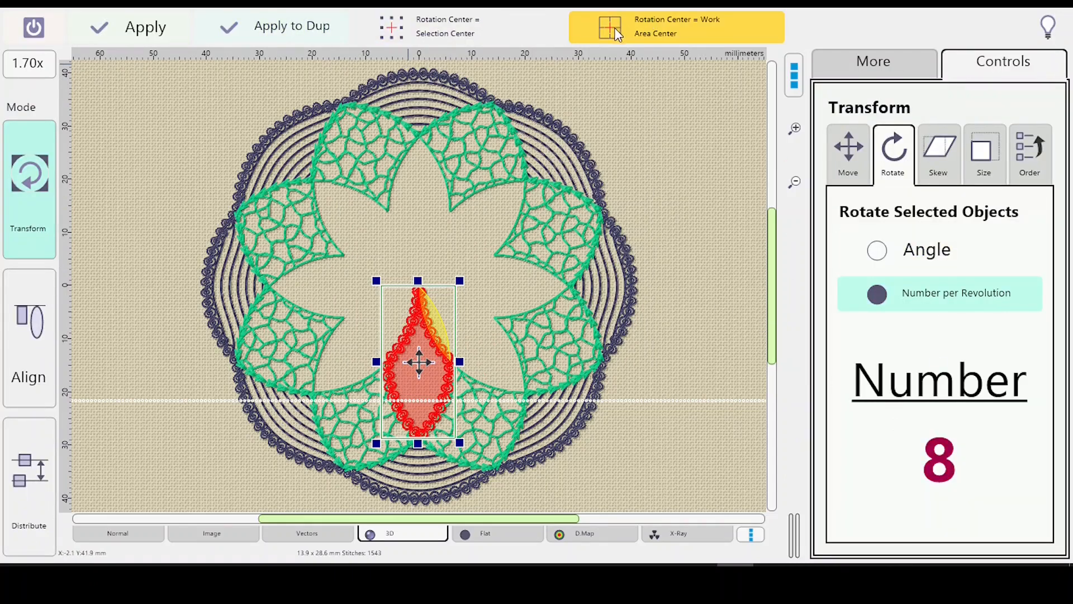
{"action": "left_click", "coordinate": [274, 29]}
{"action": "left_click", "coordinate": [273, 29]}
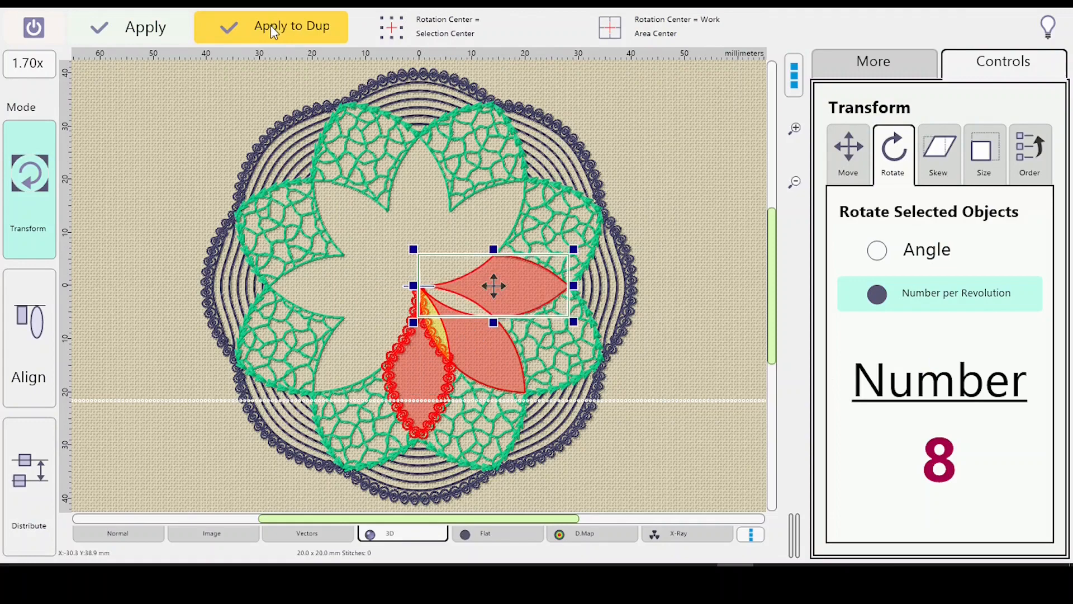
{"action": "left_click", "coordinate": [274, 29]}
{"action": "left_click", "coordinate": [274, 29]}
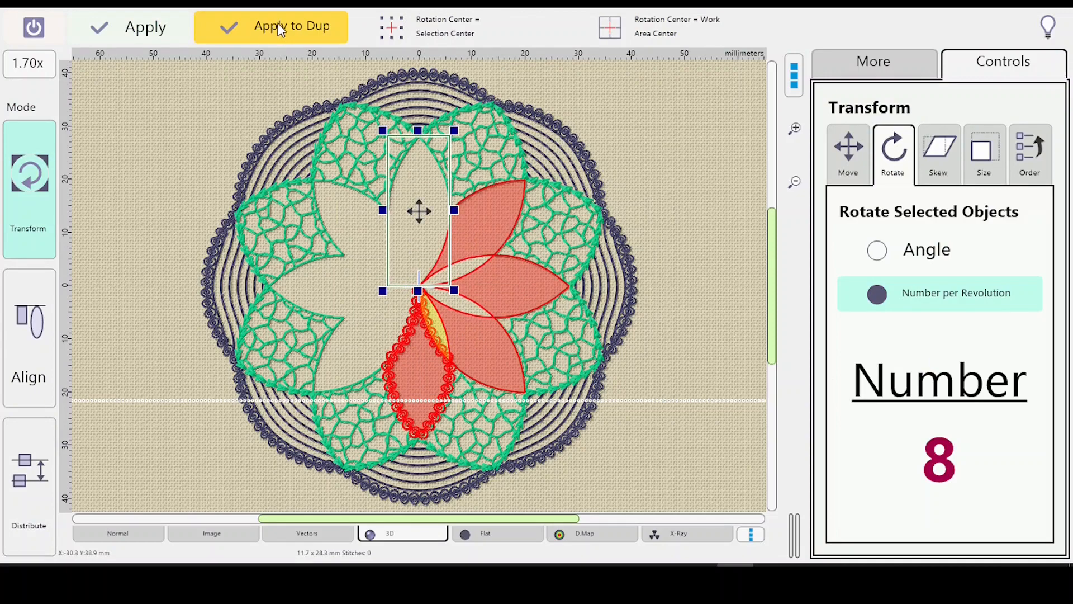
{"action": "left_click", "coordinate": [279, 23]}
{"action": "left_click", "coordinate": [280, 24]}
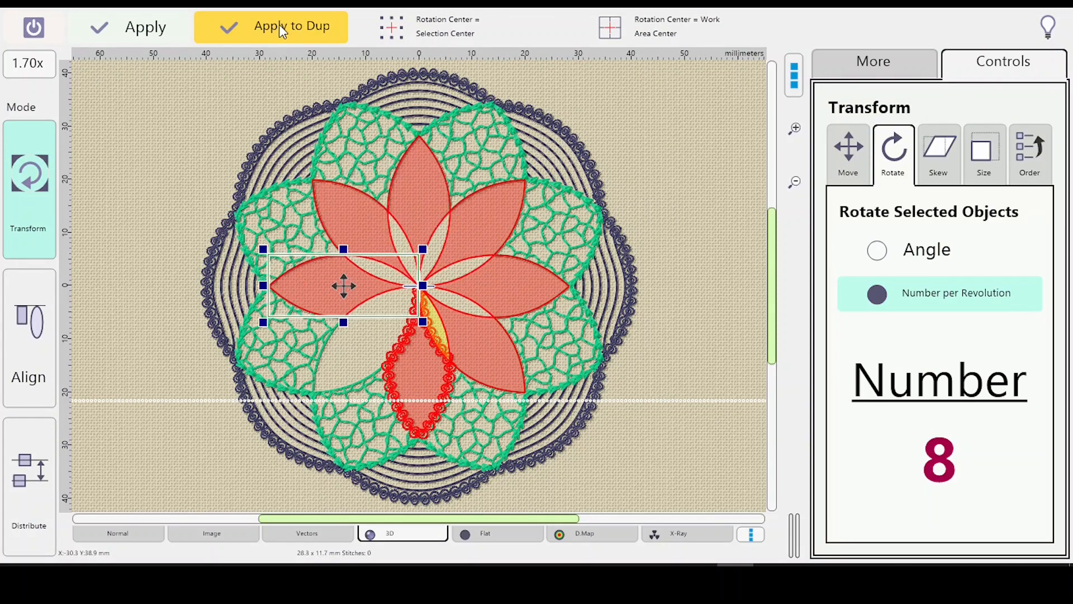
{"action": "left_click", "coordinate": [279, 26]}
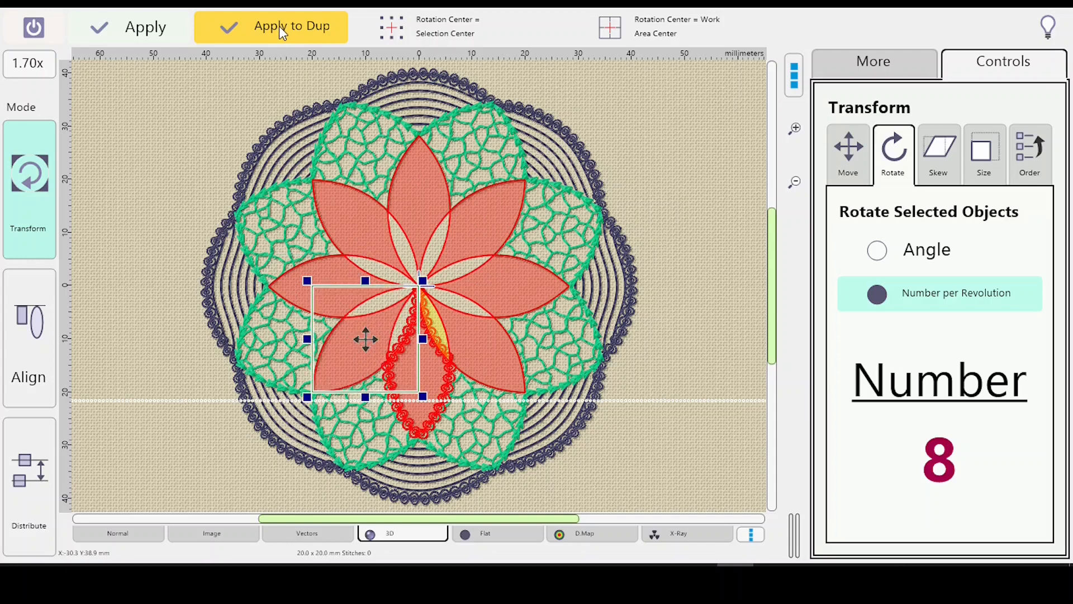
{"action": "left_click", "coordinate": [33, 27]}
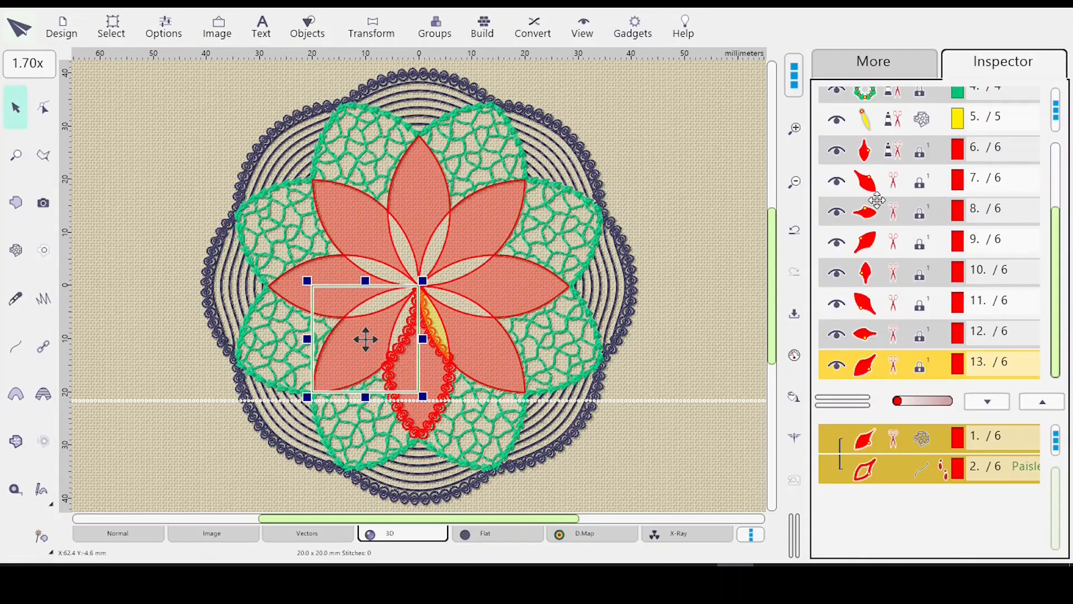
Step: Set the mesh tile scale of all eight red petal groups to 50% and apply it
{"action": "left_click", "coordinate": [875, 151], "text": "shift"}
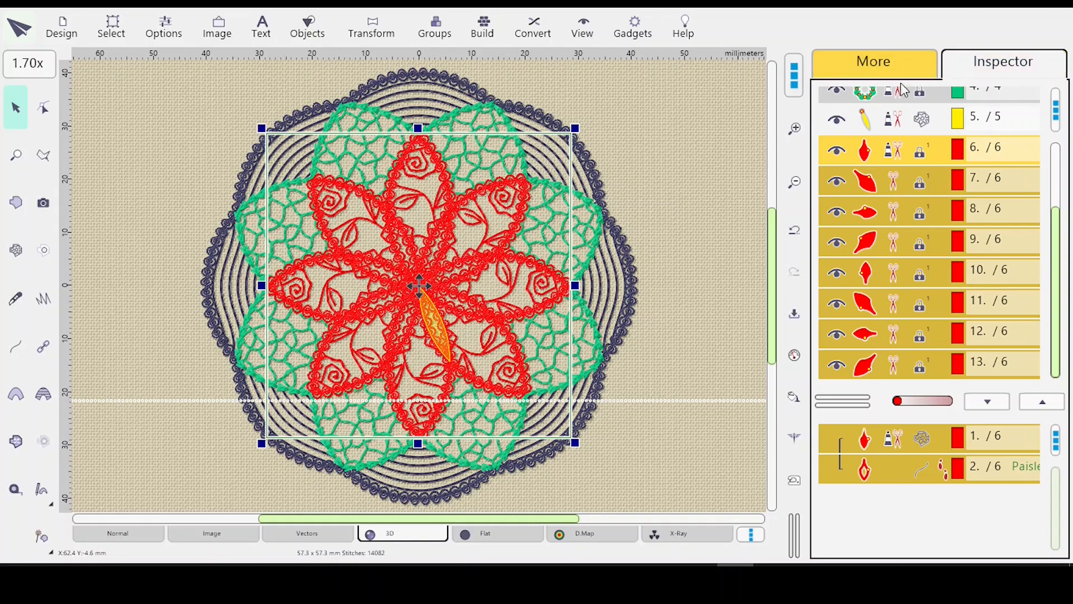
{"action": "left_click", "coordinate": [795, 356]}
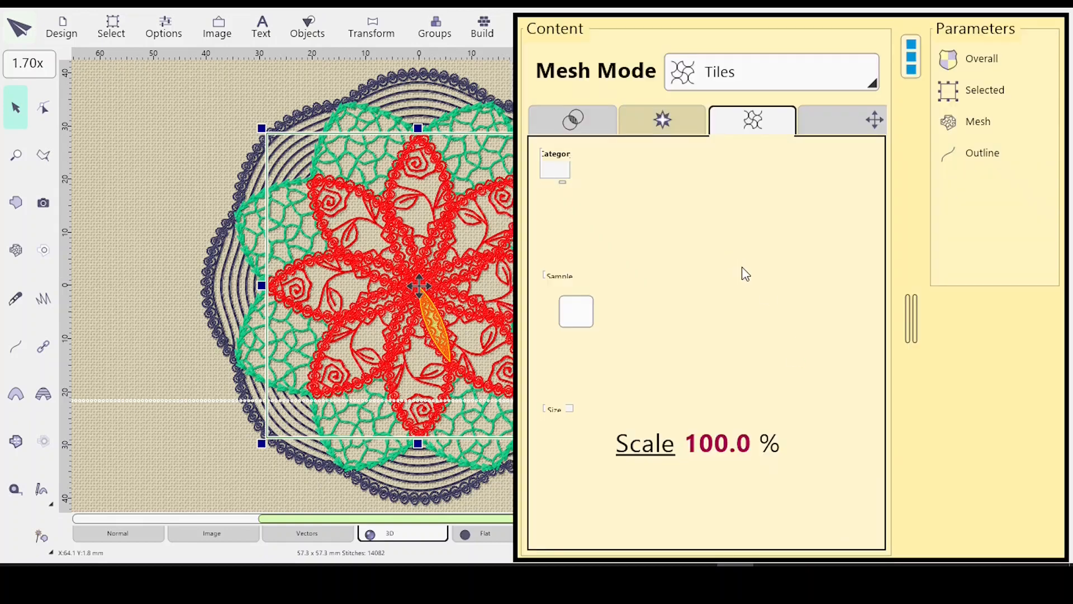
{"action": "left_click", "coordinate": [651, 444]}
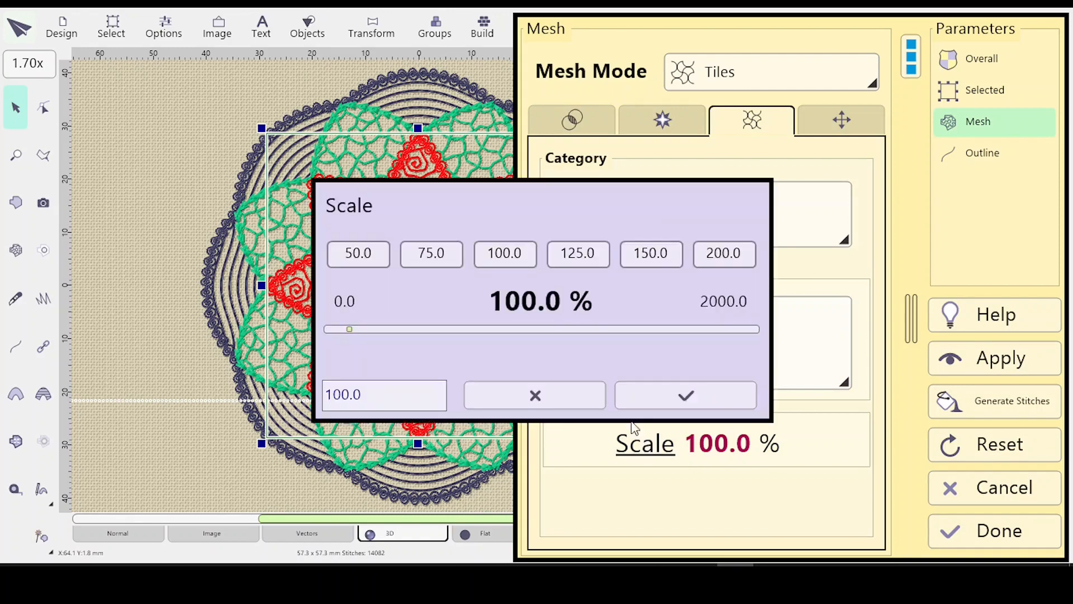
{"action": "left_click", "coordinate": [355, 254]}
{"action": "left_click", "coordinate": [659, 394]}
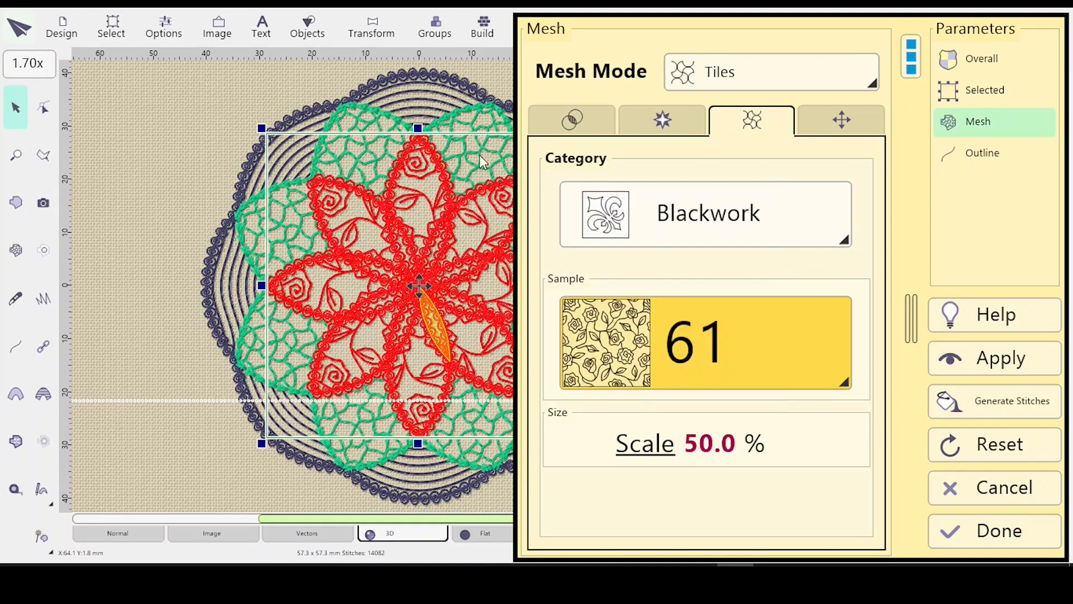
{"action": "left_click", "coordinate": [571, 122]}
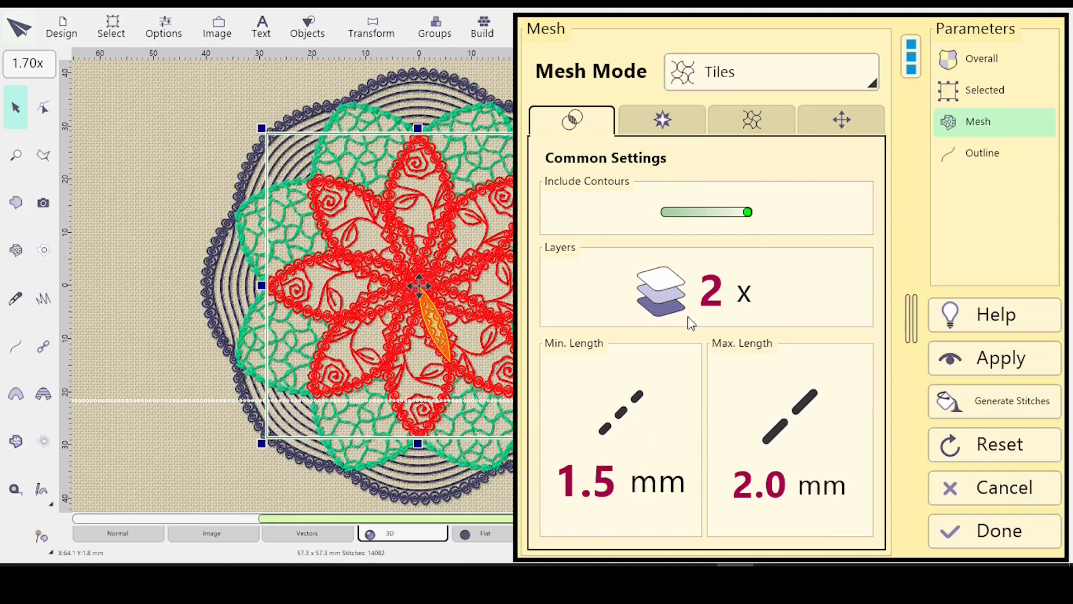
{"action": "left_click", "coordinate": [763, 123]}
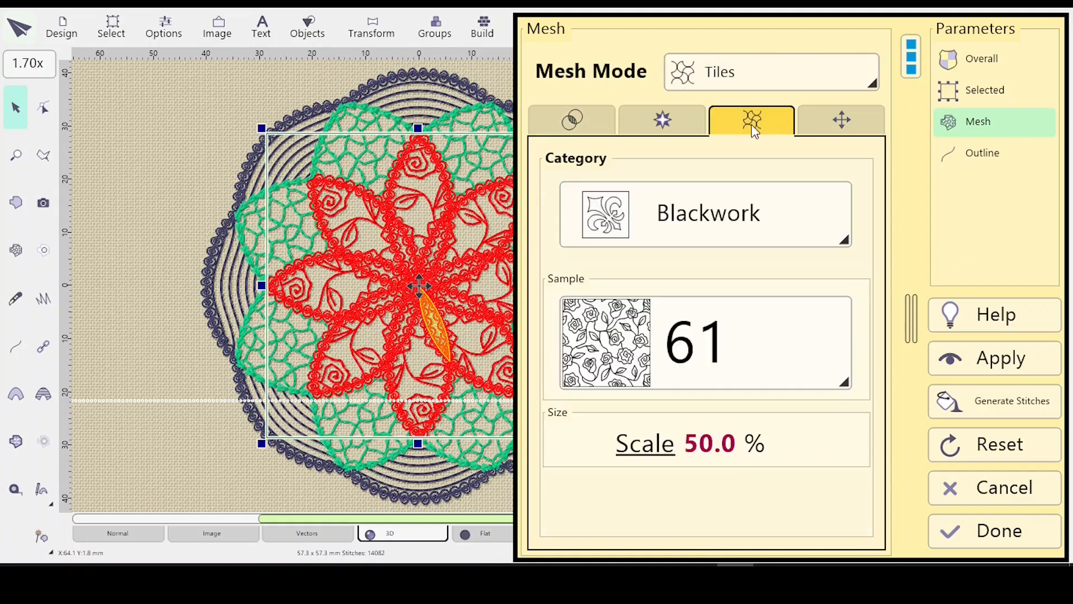
{"action": "left_click", "coordinate": [986, 361]}
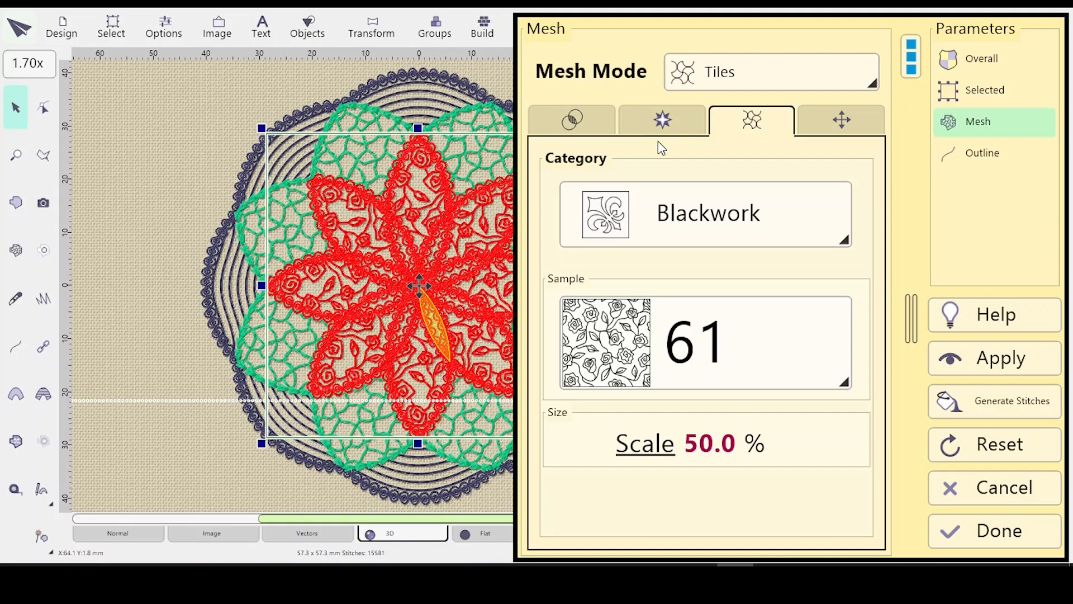
Step: Try Blackwork sample 64 as the mesh of the red petals and browse the Tessellation tile kinds
{"action": "left_click", "coordinate": [838, 384]}
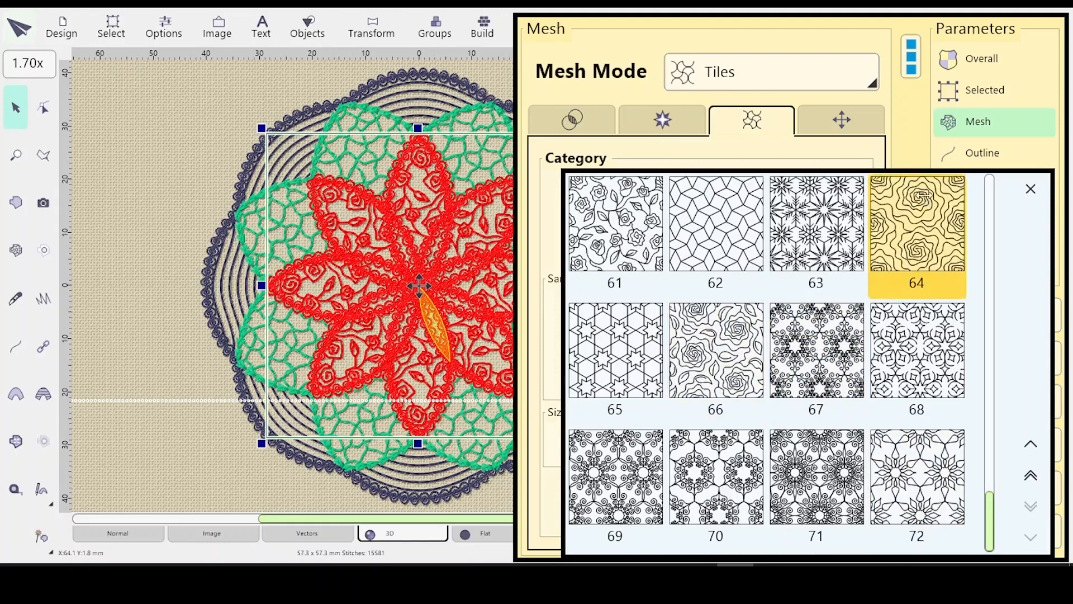
{"action": "left_click", "coordinate": [919, 204]}
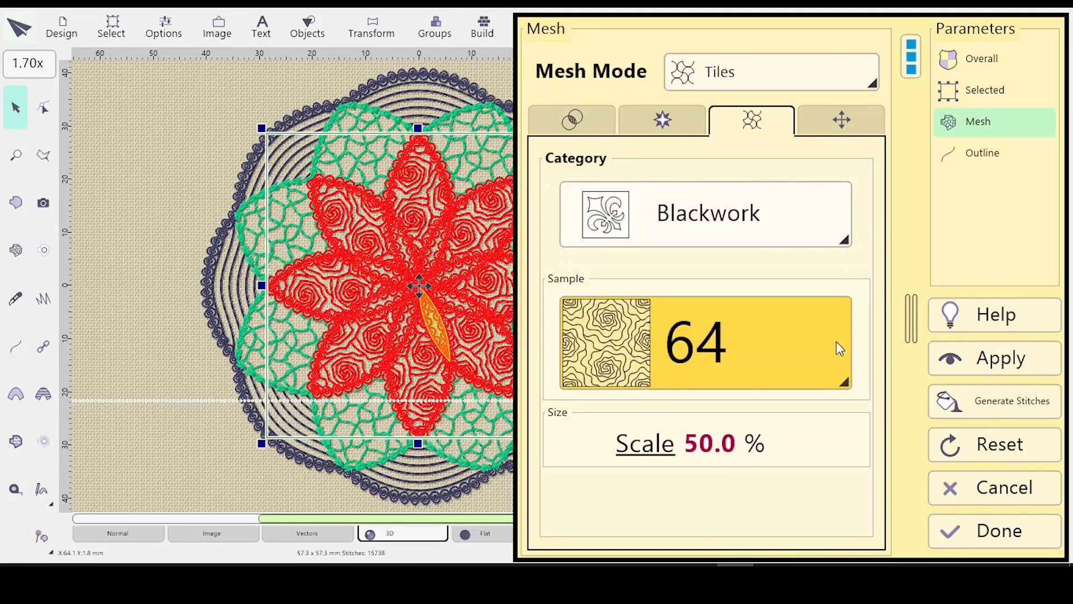
{"action": "left_click", "coordinate": [836, 341]}
{"action": "left_click", "coordinate": [1030, 476]}
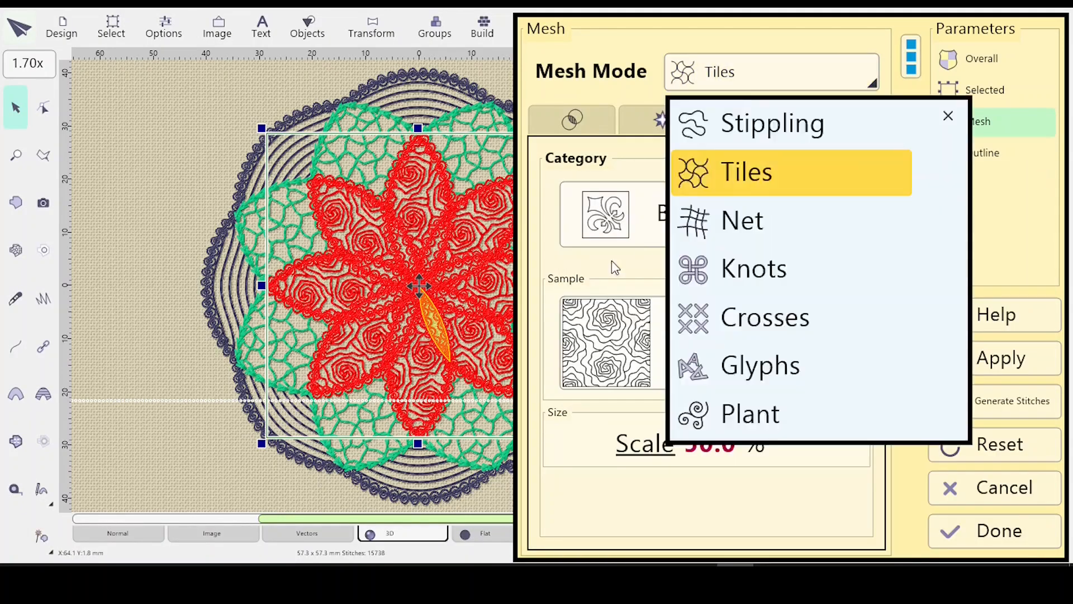
{"action": "left_click", "coordinate": [1012, 476]}
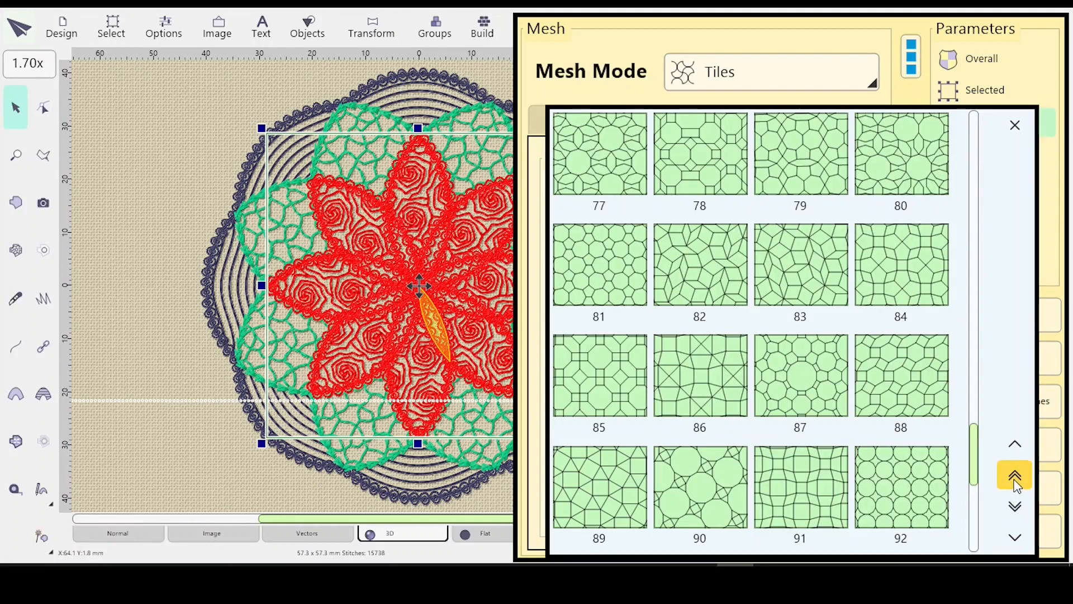
{"action": "left_click", "coordinate": [1013, 475]}
{"action": "left_click", "coordinate": [1013, 476]}
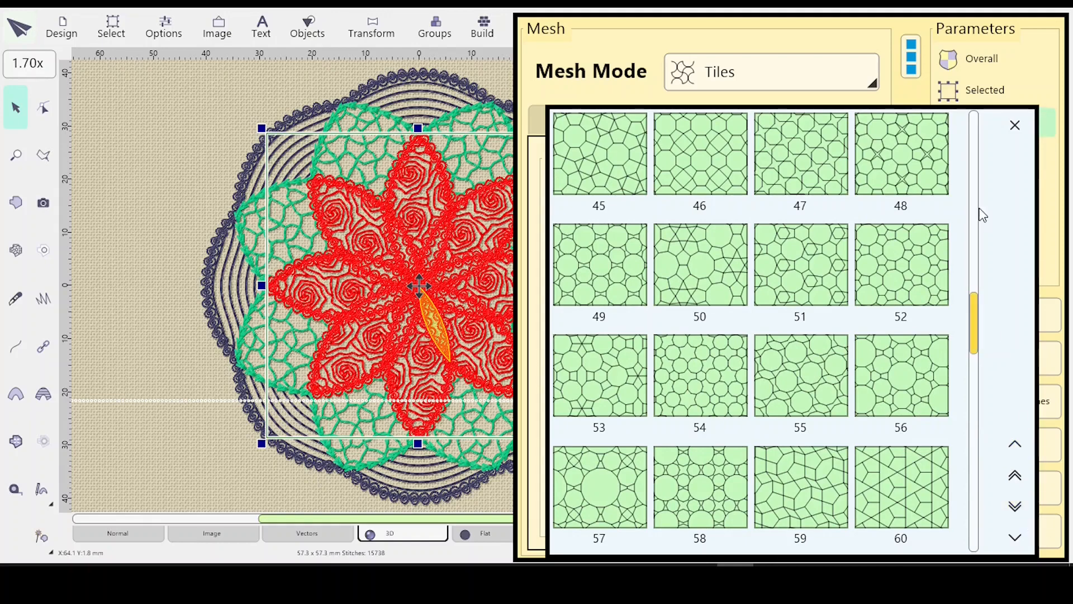
{"action": "left_click", "coordinate": [1015, 125]}
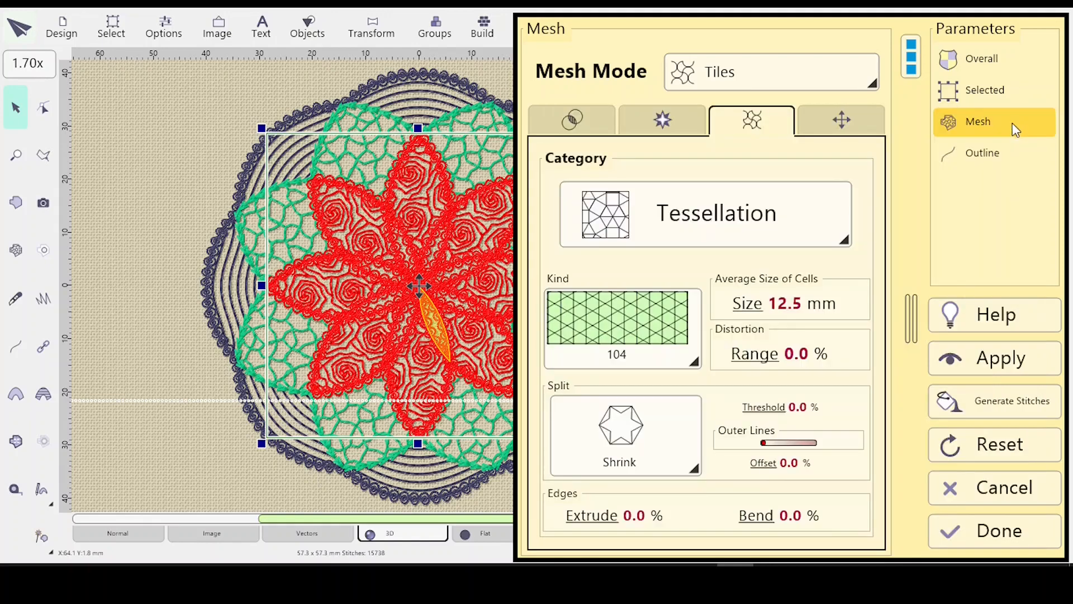
{"action": "left_click", "coordinate": [812, 224]}
{"action": "left_click", "coordinate": [686, 282]}
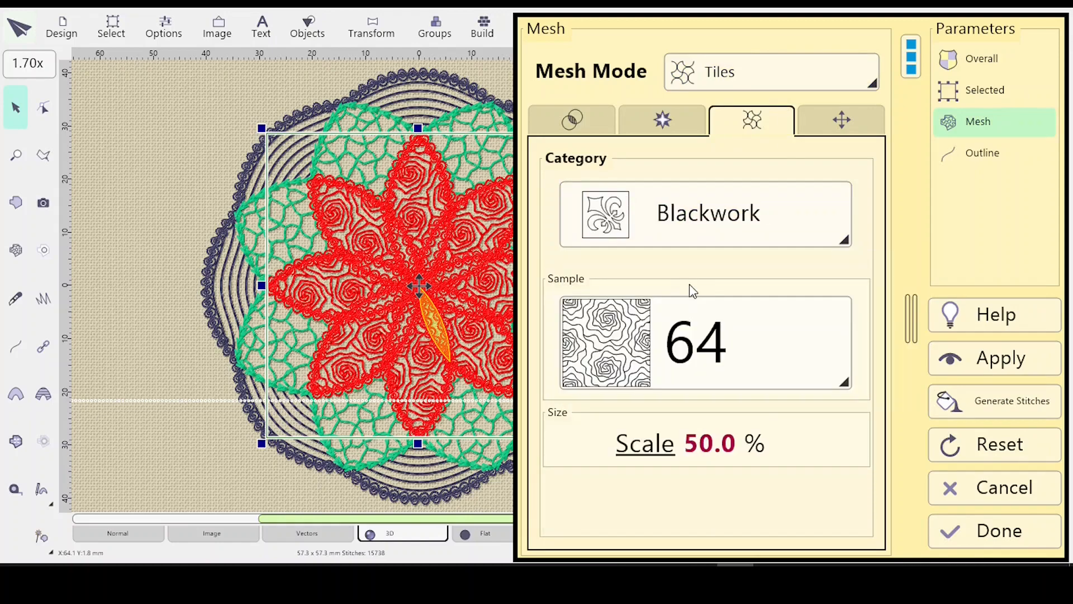
Step: Set the red petals' mesh tiles to Blackwork sample 47, the parallel lines pattern
{"action": "left_click", "coordinate": [840, 367]}
{"action": "left_click", "coordinate": [1030, 476]}
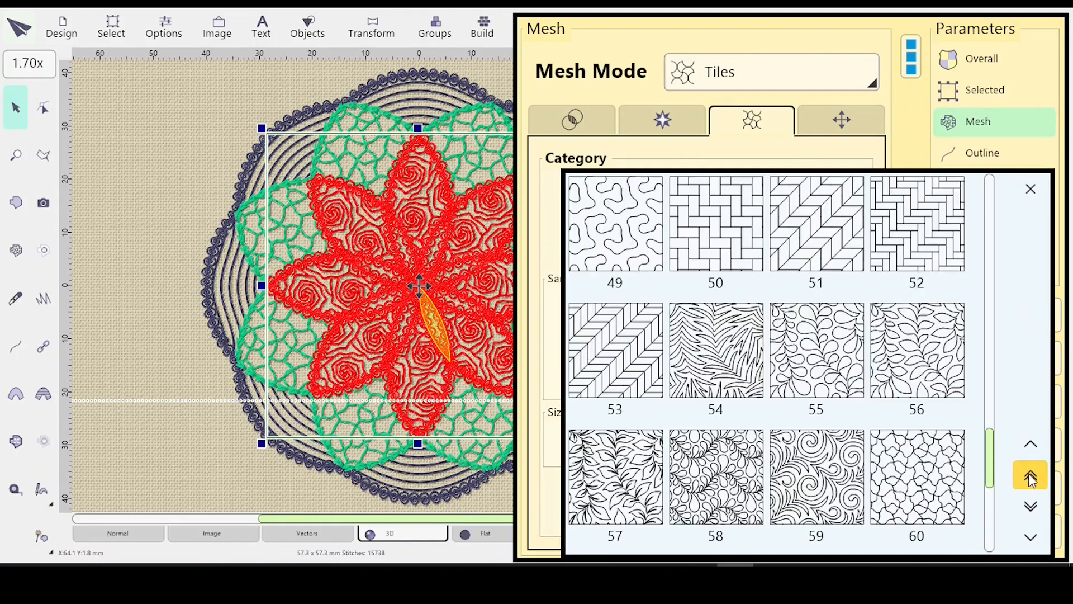
{"action": "left_click", "coordinate": [1030, 475]}
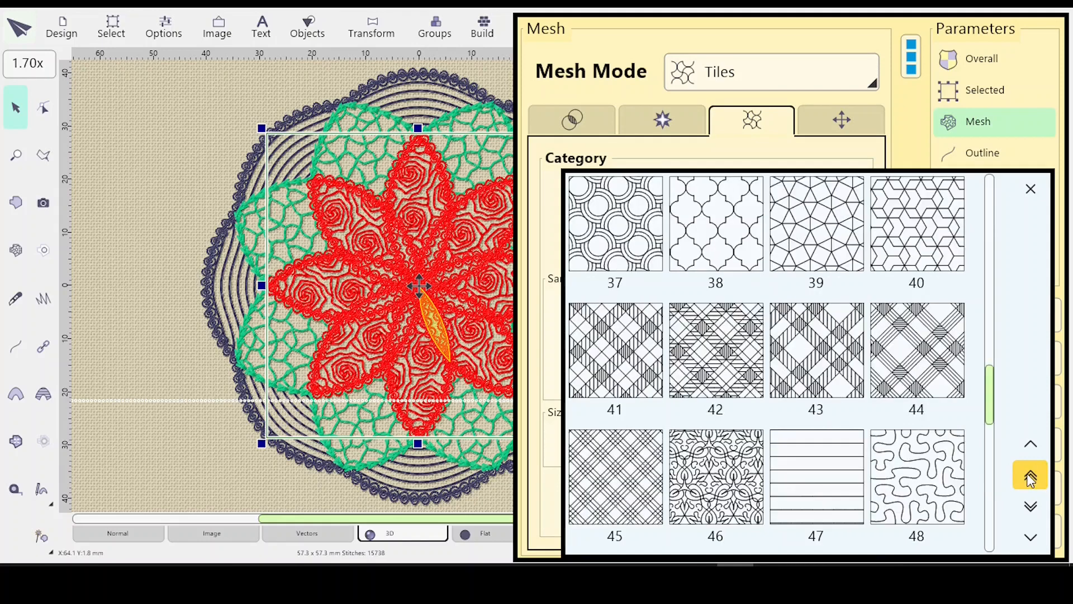
{"action": "left_click", "coordinate": [806, 471]}
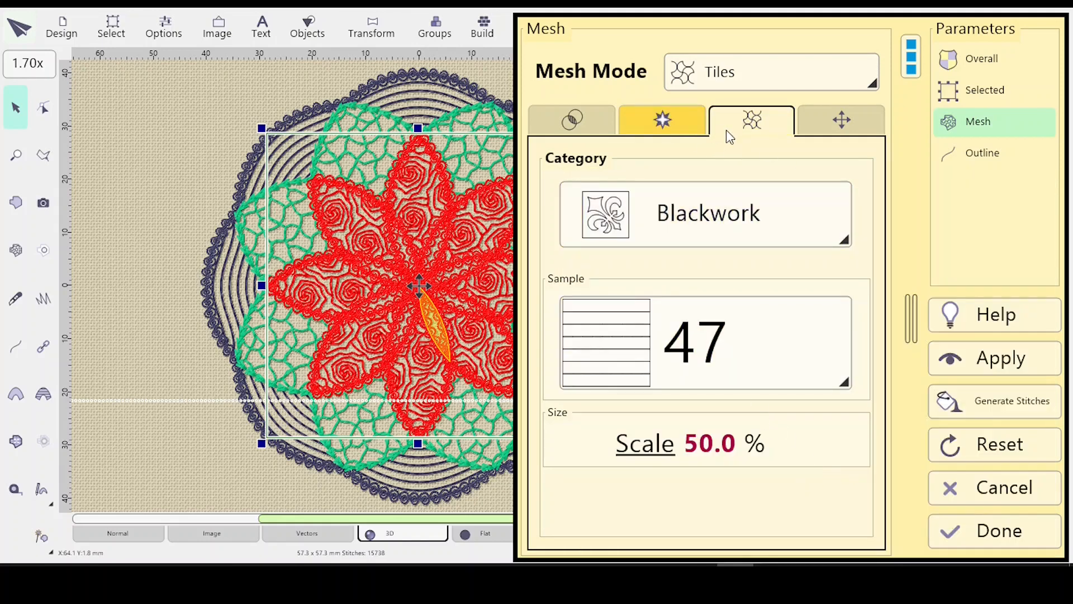
Step: Add a Varying Ripple effect to the red petals' mesh with an effect angle of 90°
{"action": "left_click", "coordinate": [662, 120]}
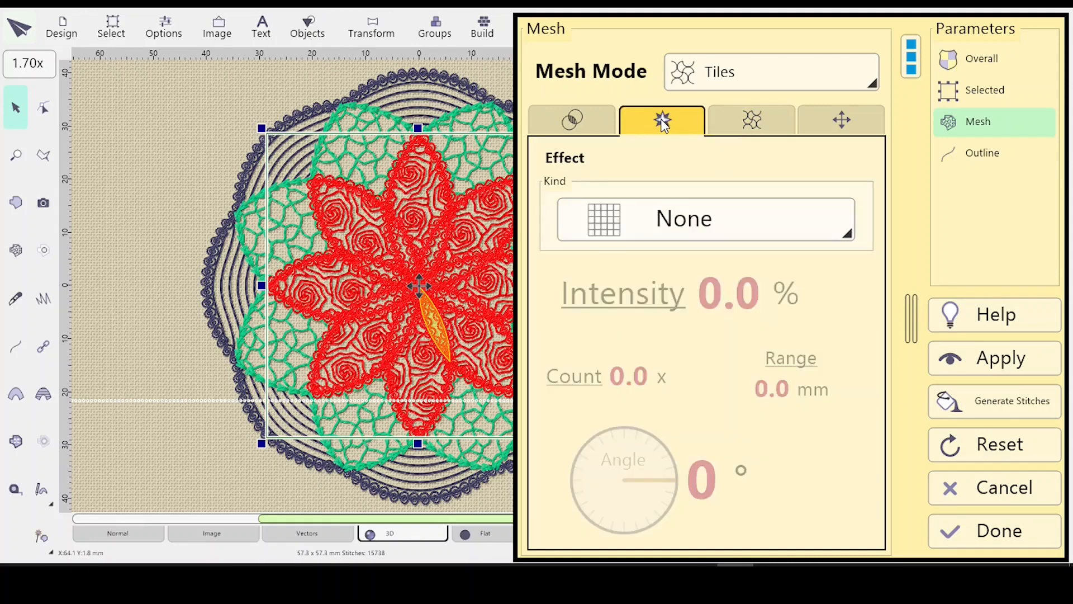
{"action": "left_click", "coordinate": [757, 223]}
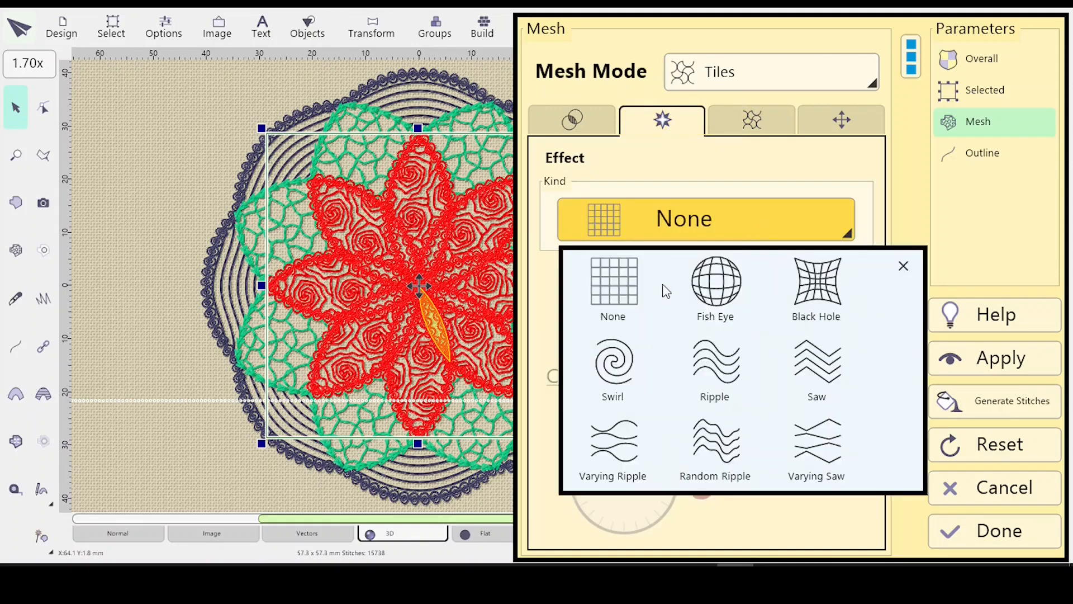
{"action": "left_click", "coordinate": [616, 437]}
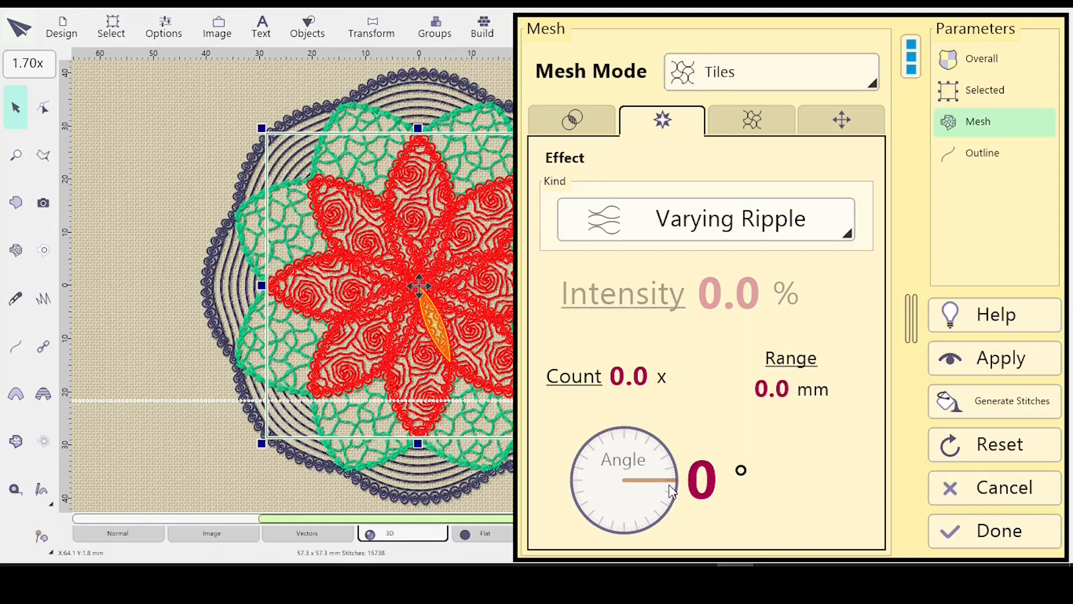
{"action": "left_click_drag", "start_coordinate": [674, 488], "coordinate": [628, 432]}
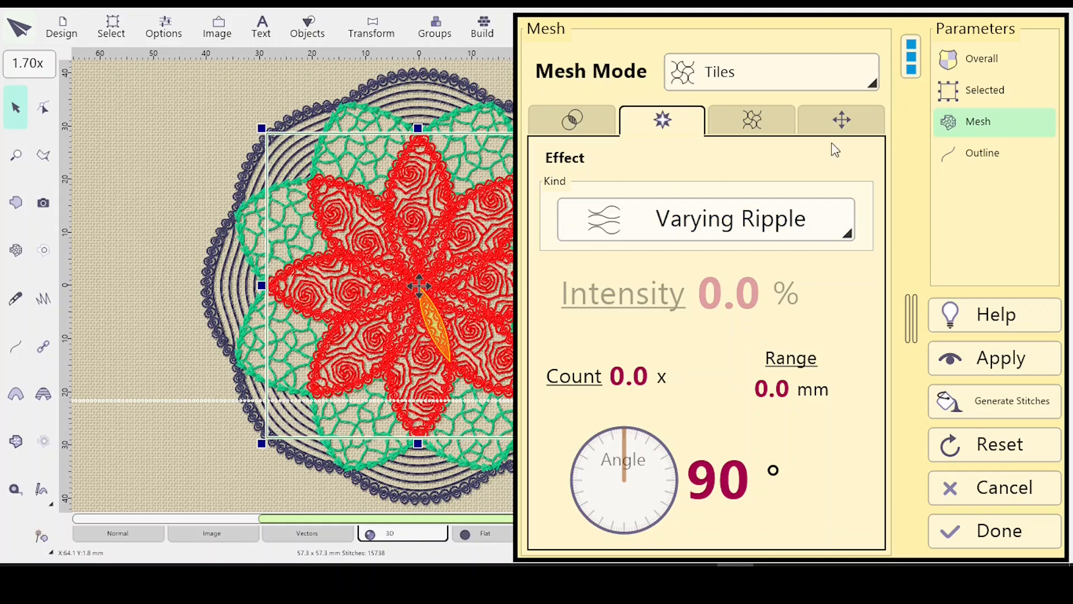
Step: Rotate the red petals' mesh pattern to a transformation angle of 90° and finish editing the parameters
{"action": "left_click", "coordinate": [842, 117]}
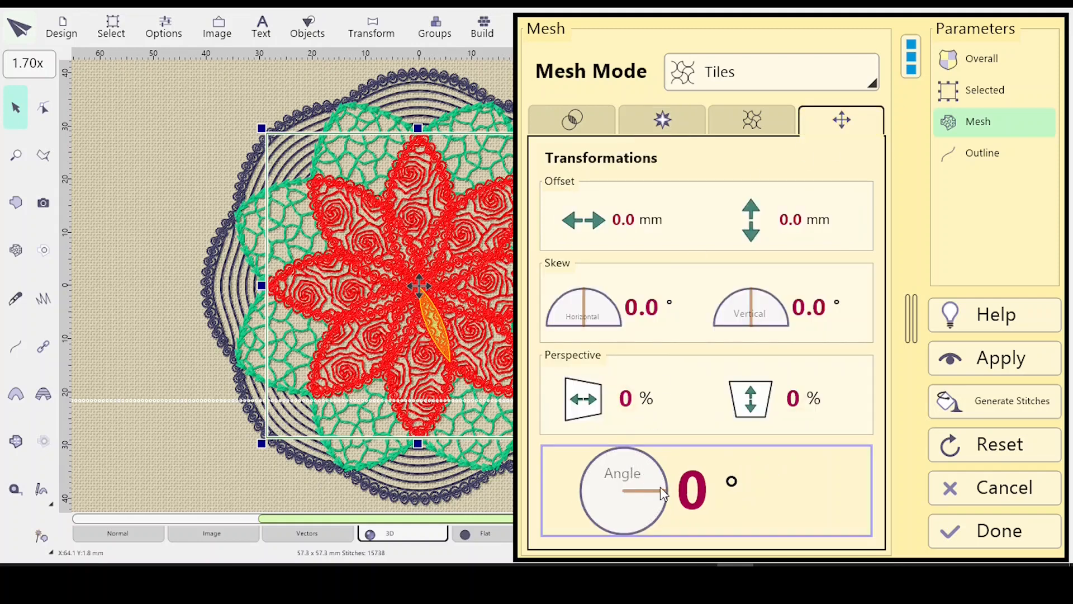
{"action": "left_click_drag", "start_coordinate": [663, 492], "coordinate": [625, 451]}
{"action": "left_click_drag", "start_coordinate": [621, 449], "coordinate": [627, 454]}
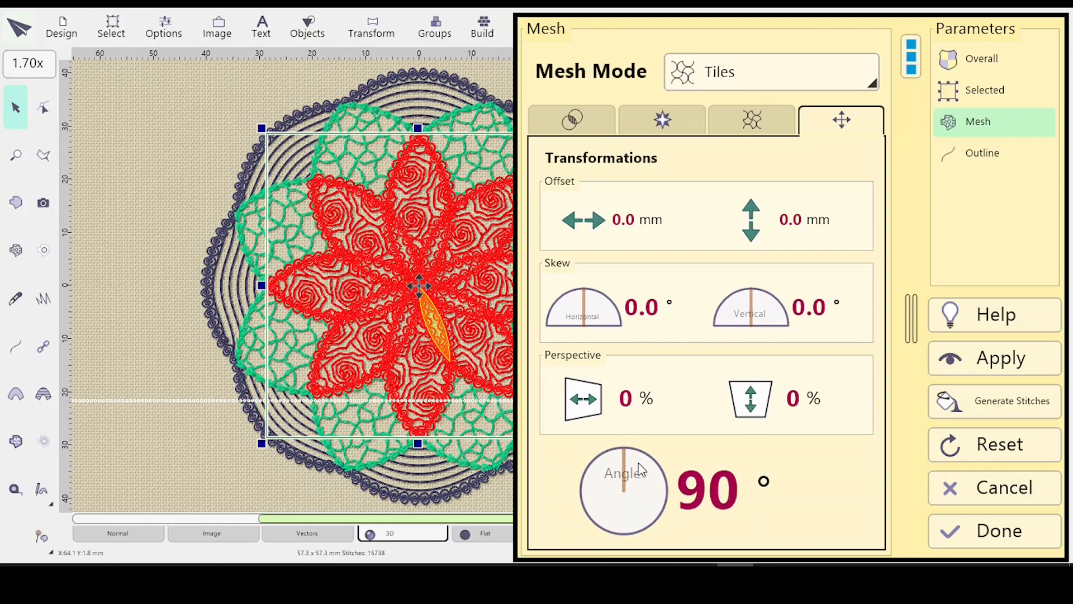
{"action": "left_click", "coordinate": [982, 538]}
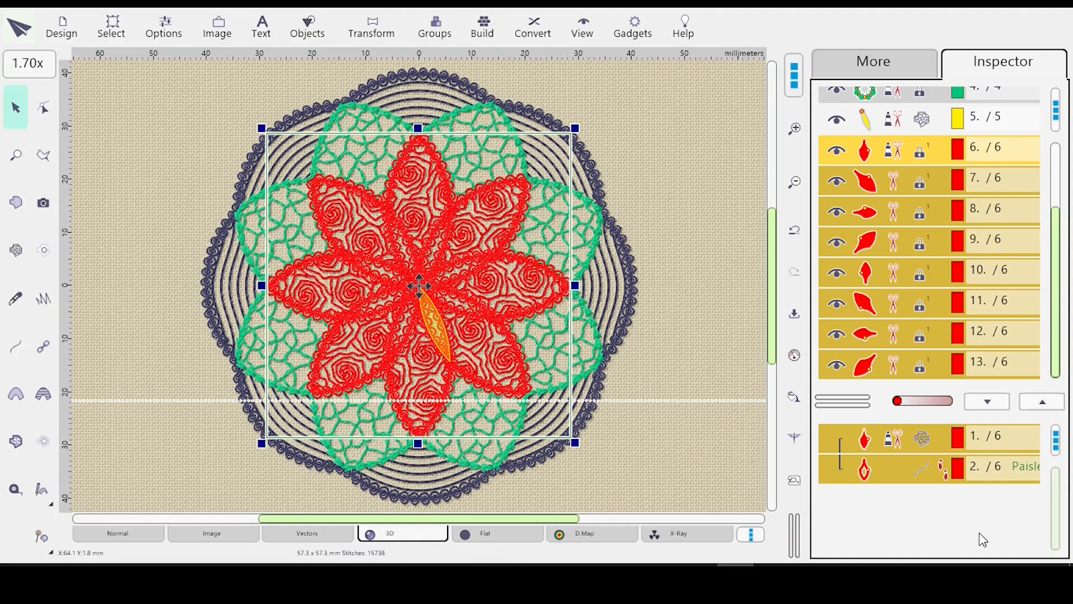
Step: Delete the seven rotated duplicates of the red petal group, keeping only the original
{"action": "left_click", "coordinate": [881, 155]}
{"action": "left_click", "coordinate": [892, 186]}
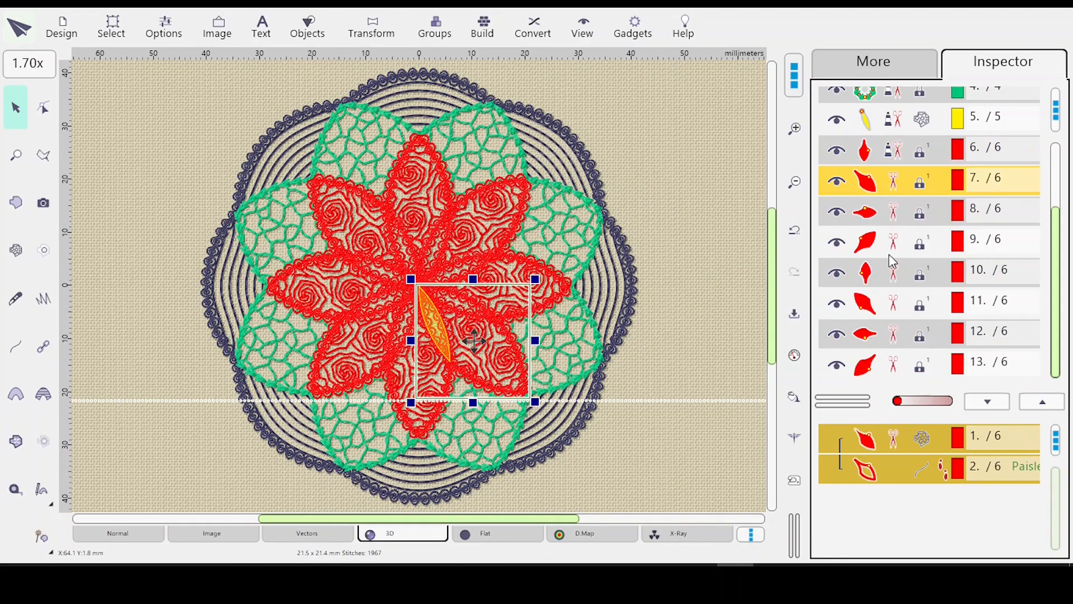
{"action": "left_click", "coordinate": [897, 372], "text": "shift"}
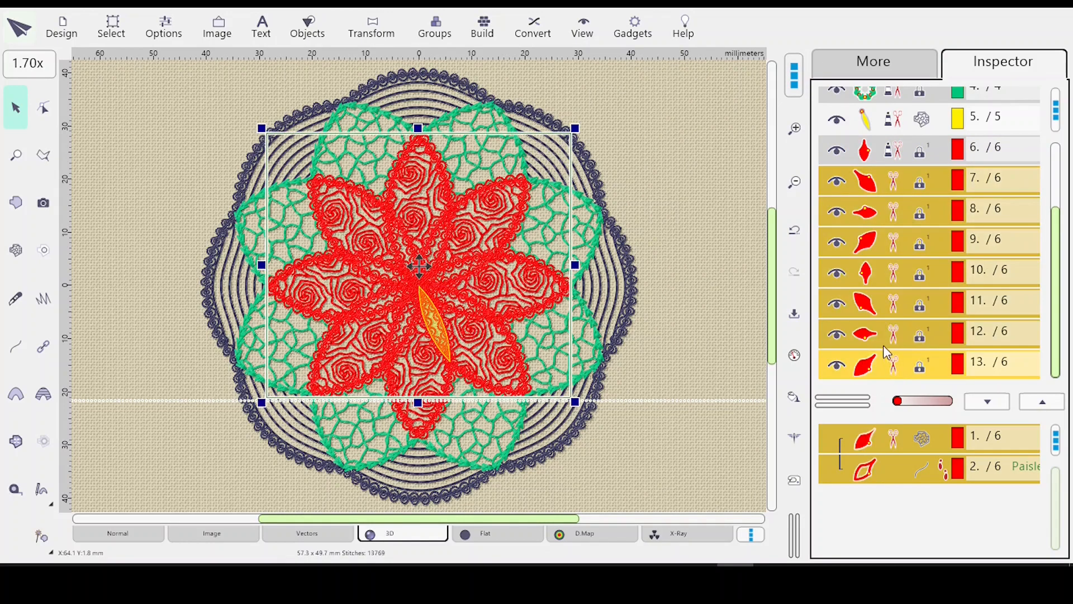
{"action": "key", "text": "Delete"}
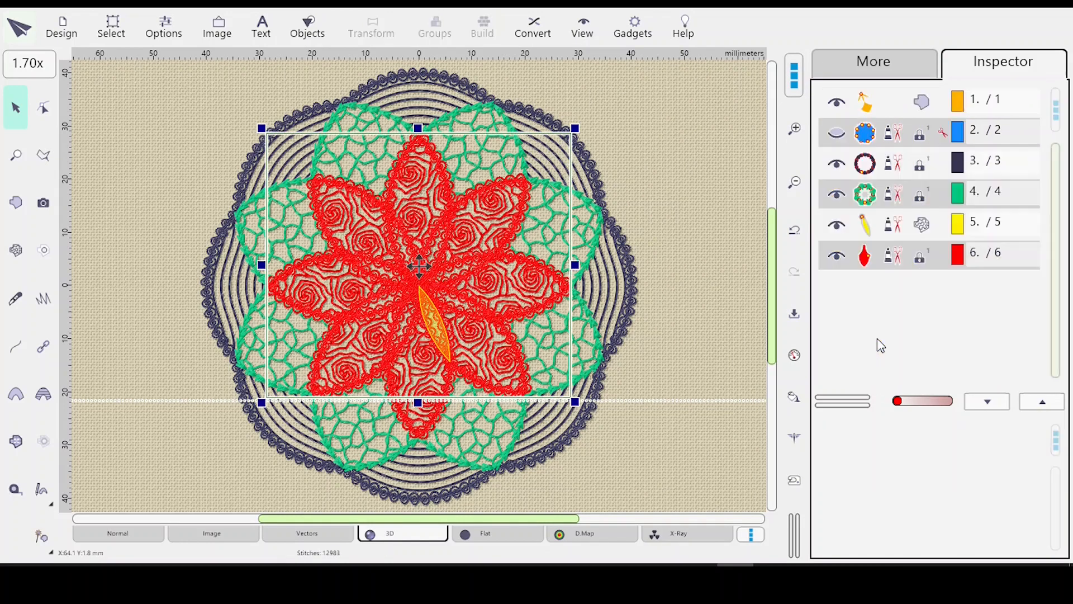
Step: Regenerate the stitches of the remaining red petal group and set its Varying Ripple count to 2.0
{"action": "left_click", "coordinate": [900, 260]}
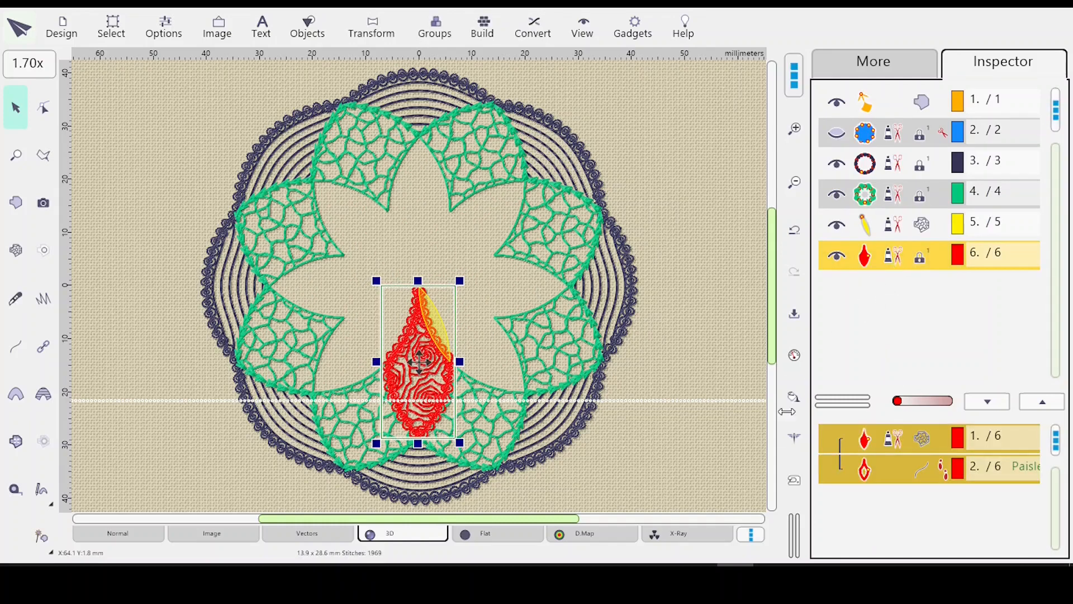
{"action": "left_click", "coordinate": [793, 397]}
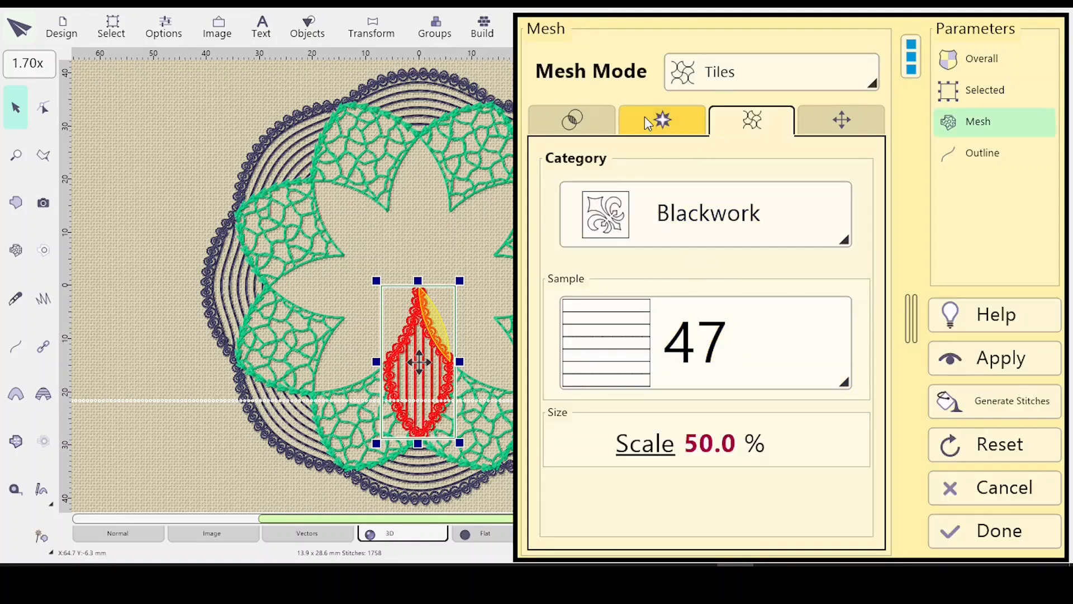
{"action": "left_click", "coordinate": [828, 119]}
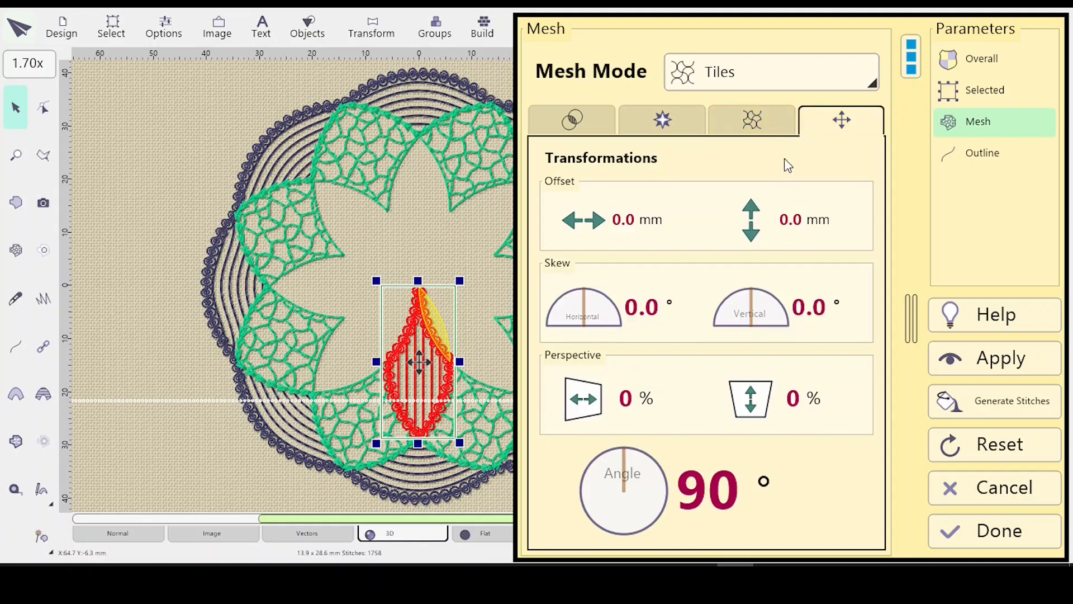
{"action": "left_click", "coordinate": [661, 123]}
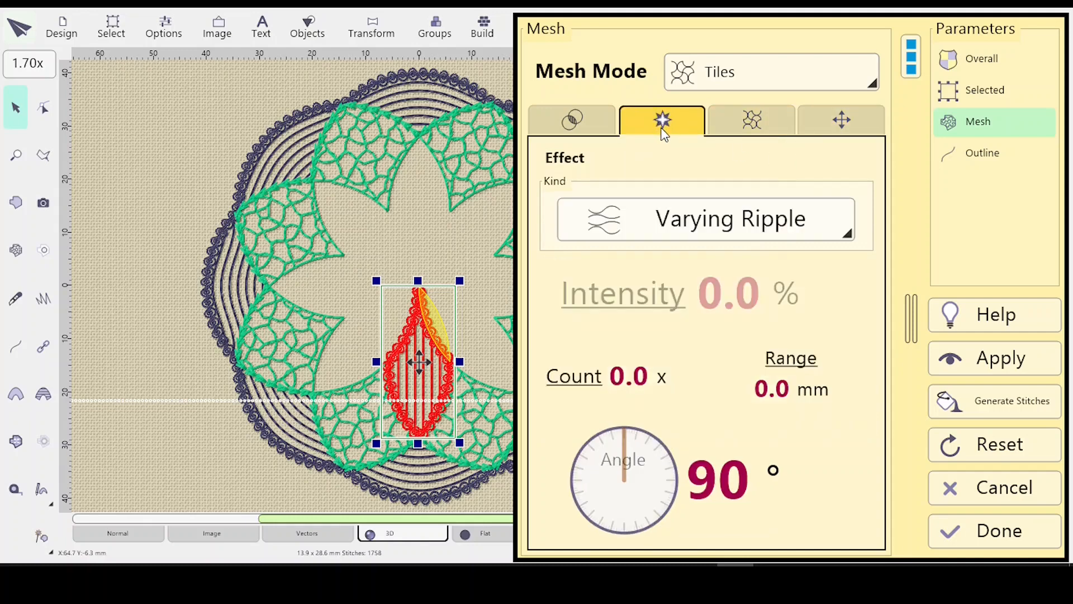
{"action": "left_click", "coordinate": [584, 381]}
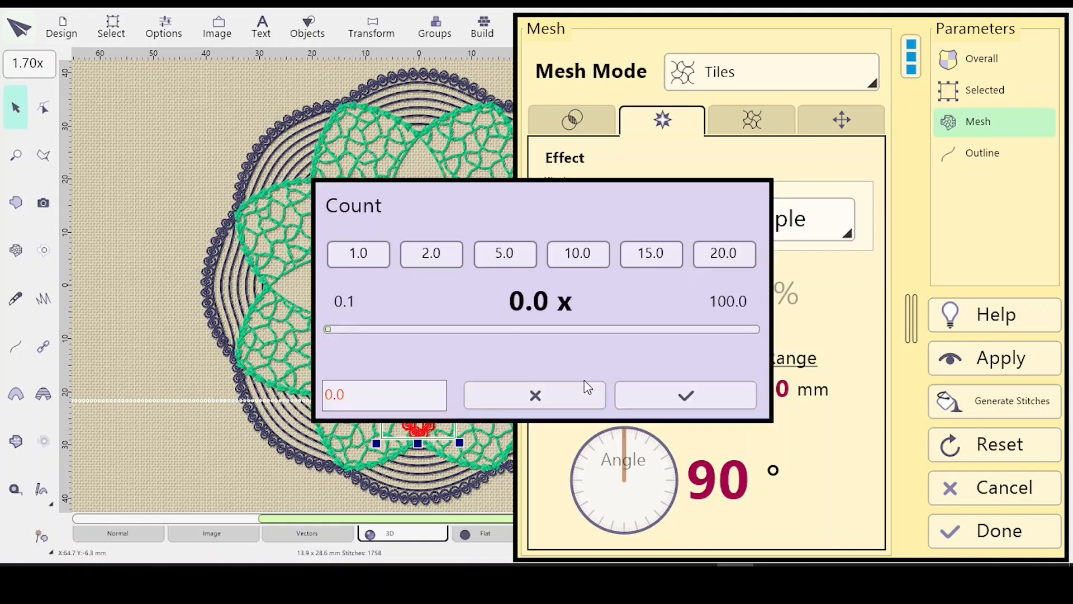
{"action": "left_click", "coordinate": [431, 255]}
{"action": "left_click", "coordinate": [684, 397]}
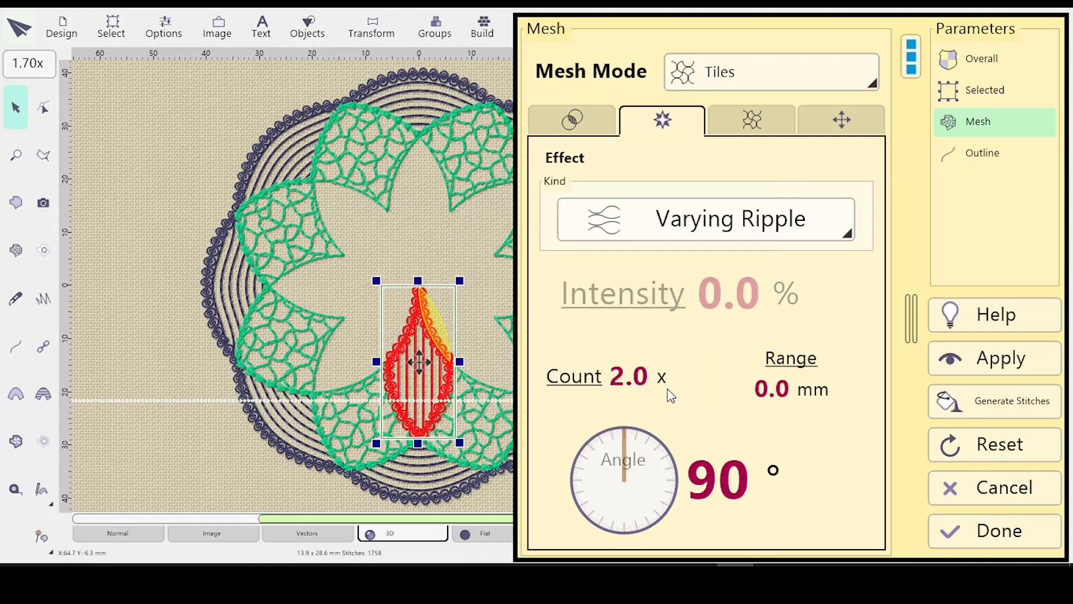
Step: Try a Varying Ripple range of 2.0 mm on the red petal's mesh and apply it
{"action": "left_click", "coordinate": [770, 387]}
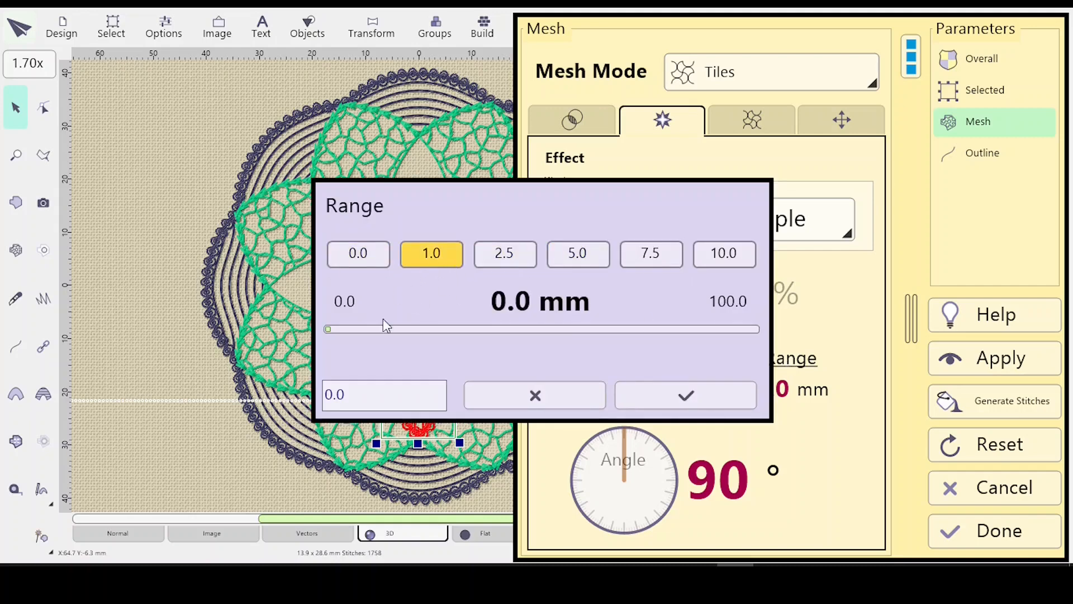
{"action": "left_click", "coordinate": [425, 258]}
{"action": "left_click", "coordinate": [350, 395]}
{"action": "key", "text": "BackSpace"}
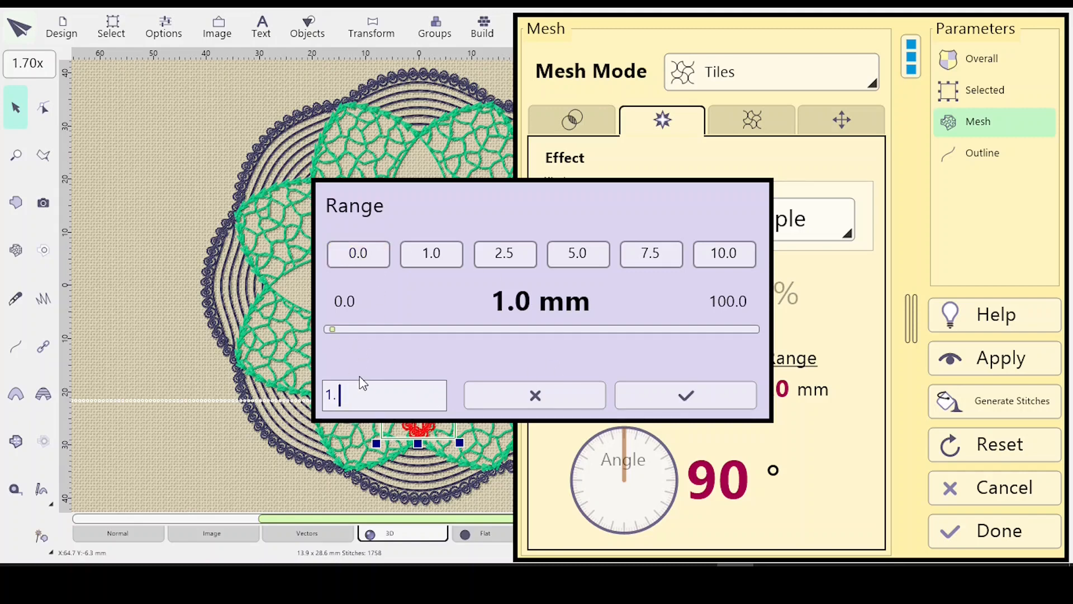
{"action": "type", "text": "2"}
{"action": "left_click", "coordinate": [685, 395]}
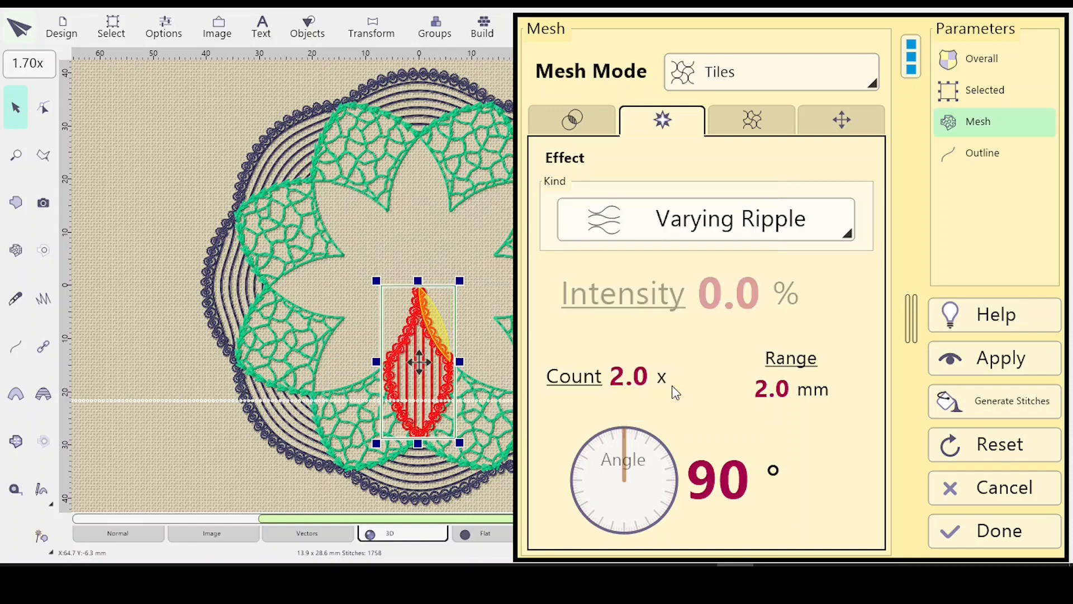
{"action": "left_click", "coordinate": [969, 366]}
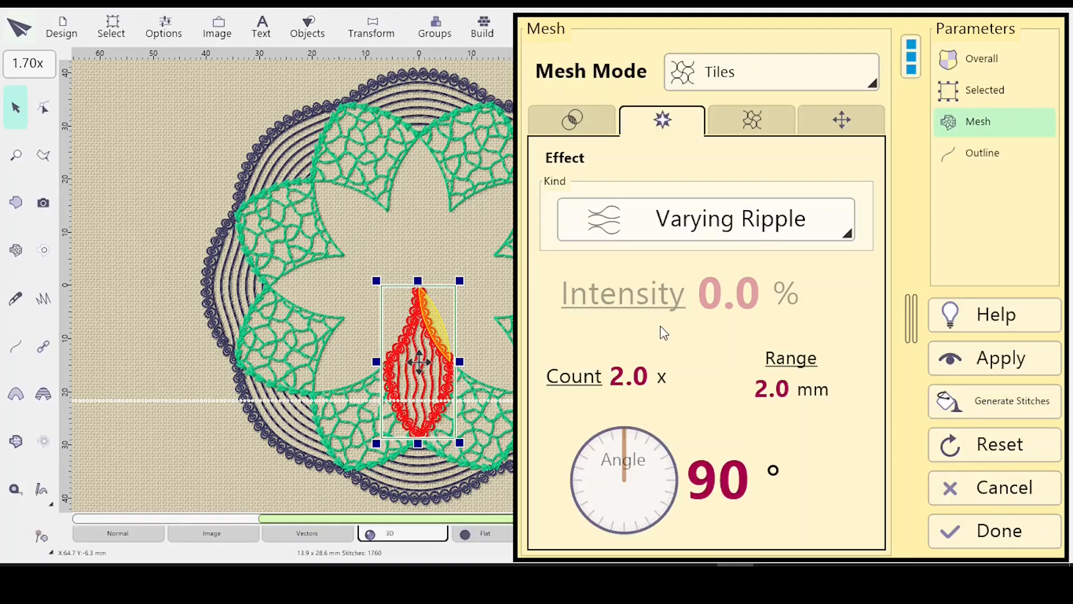
Step: Review the mesh's common and transformation settings and set the Varying Ripple range to 5.0 mm
{"action": "left_click", "coordinate": [576, 123]}
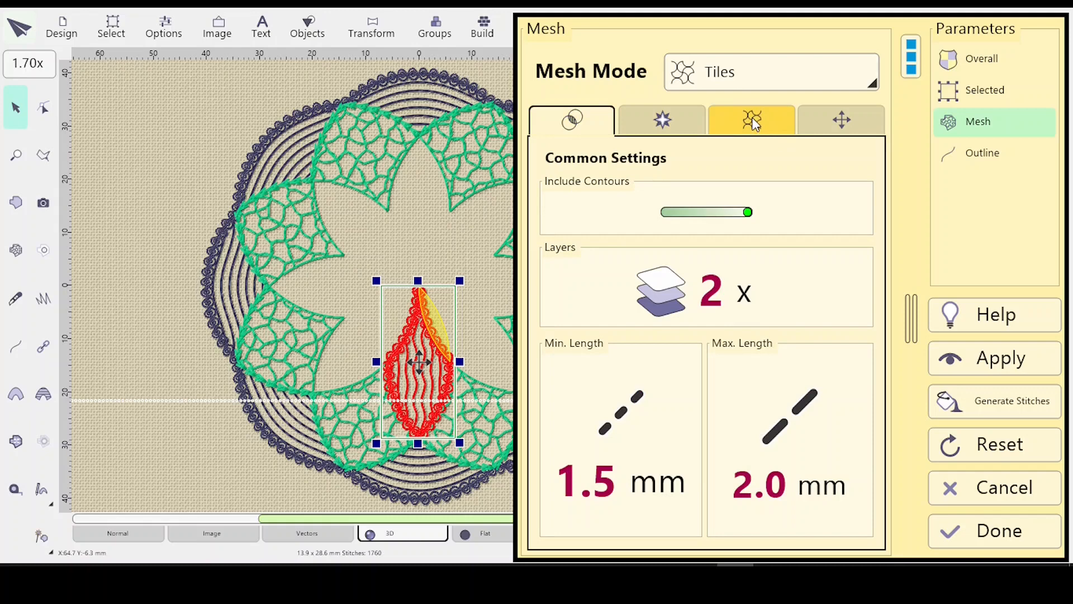
{"action": "left_click", "coordinate": [843, 123]}
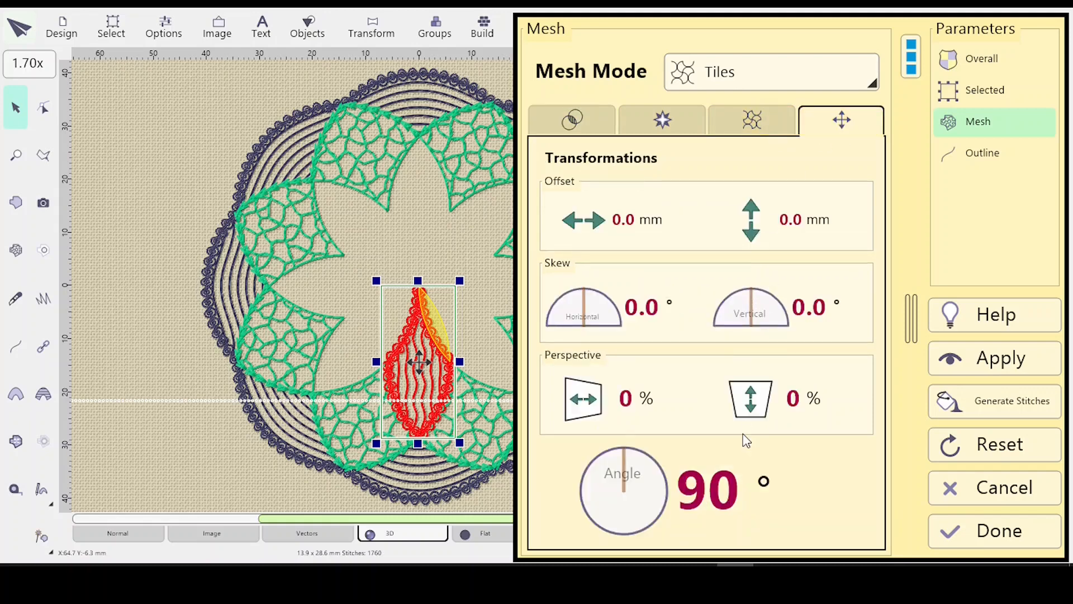
{"action": "left_click", "coordinate": [658, 124]}
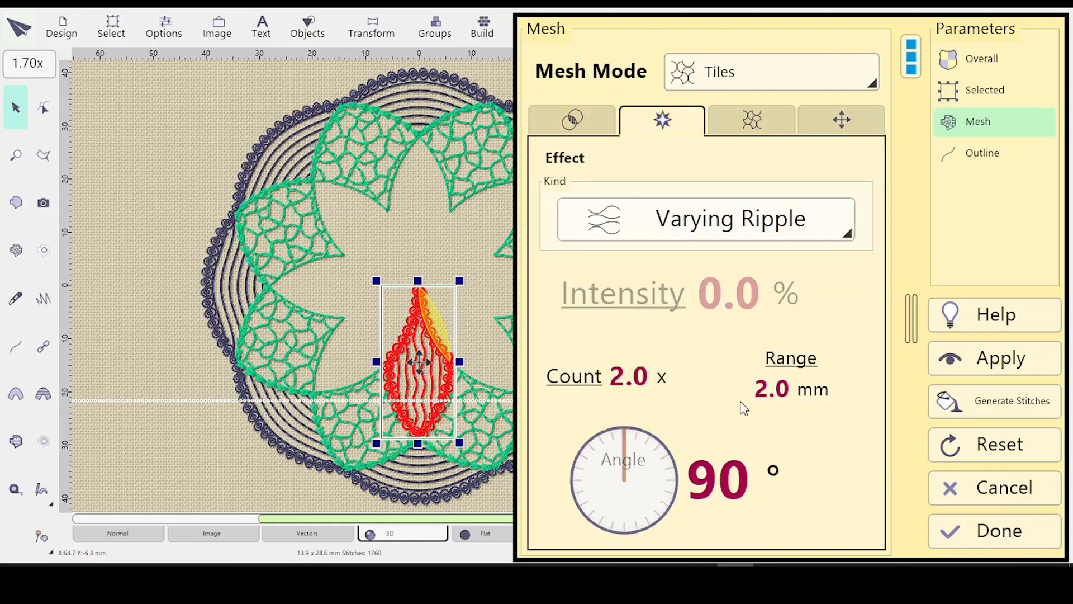
{"action": "left_click", "coordinate": [798, 358]}
{"action": "left_click", "coordinate": [573, 254]}
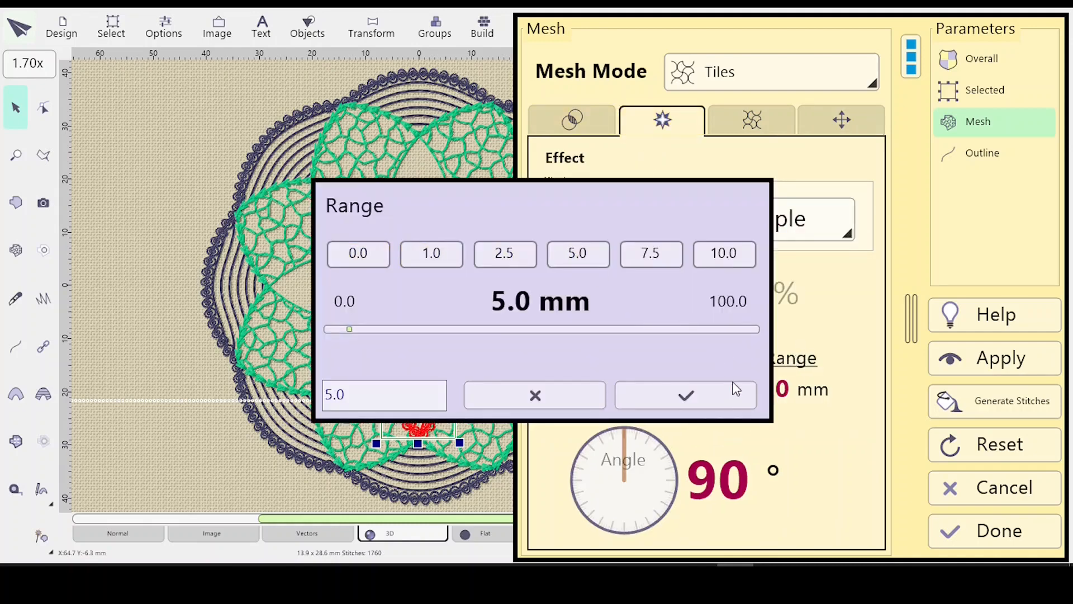
{"action": "left_click", "coordinate": [733, 392]}
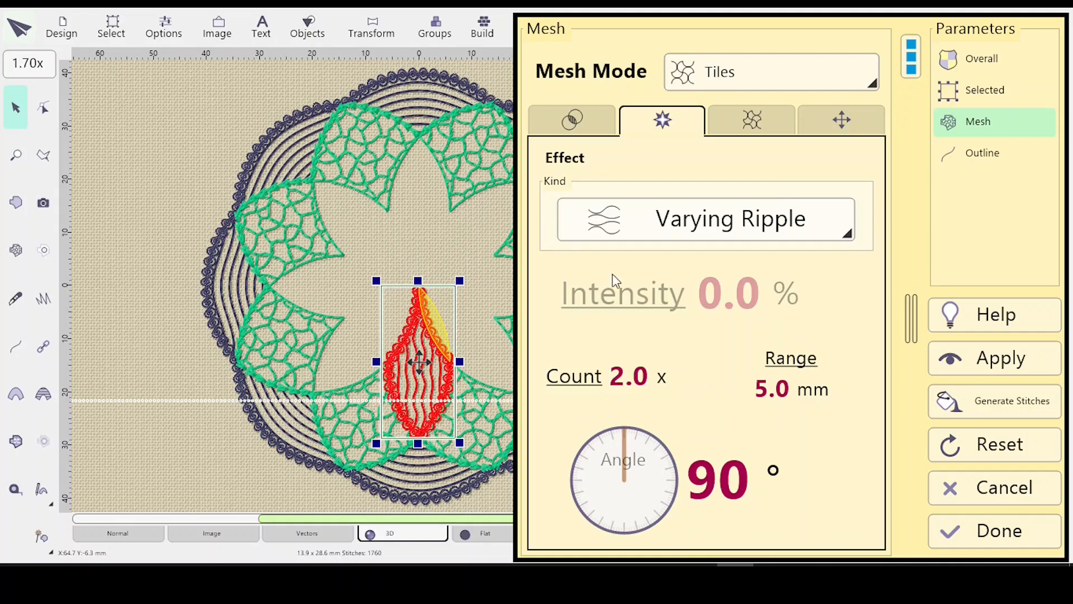
Step: Keep the ripple count at 2.0, switch the red petal's mesh effect to Ripple and apply it
{"action": "left_click", "coordinate": [582, 385]}
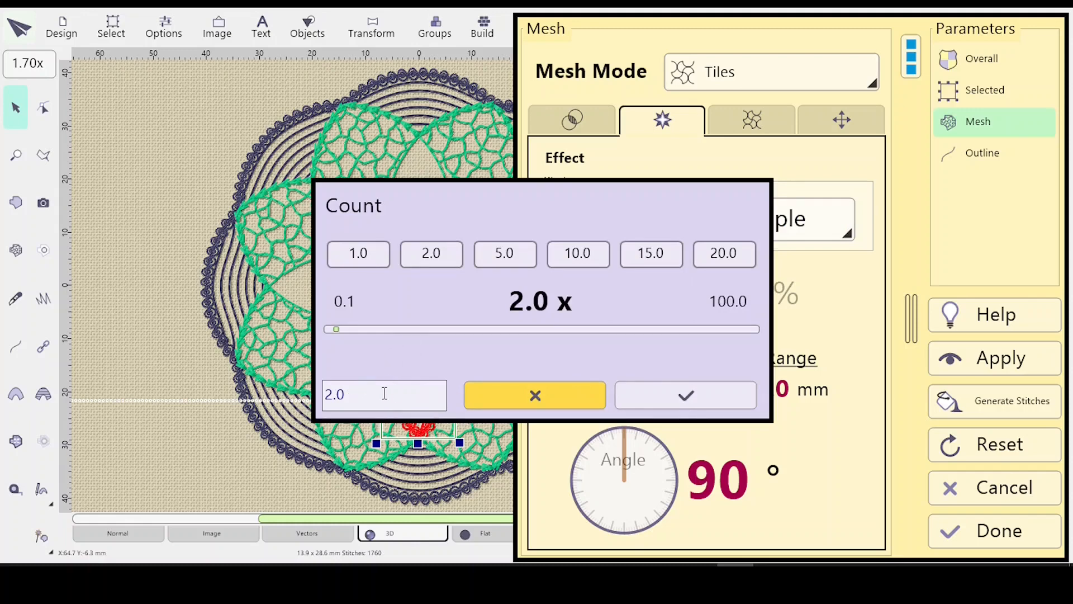
{"action": "left_click", "coordinate": [686, 397]}
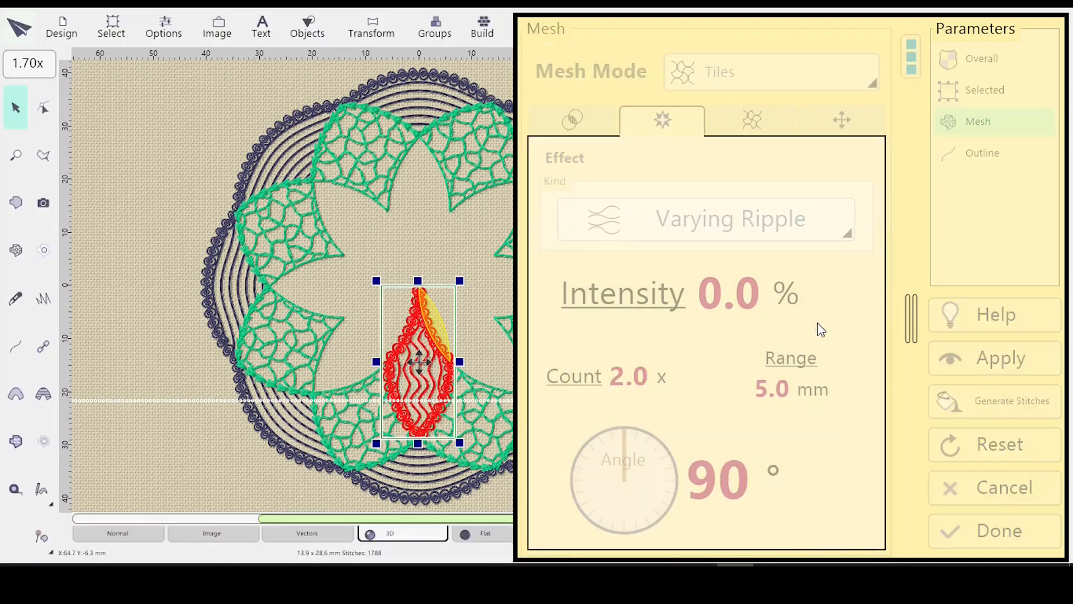
{"action": "left_click", "coordinate": [837, 235]}
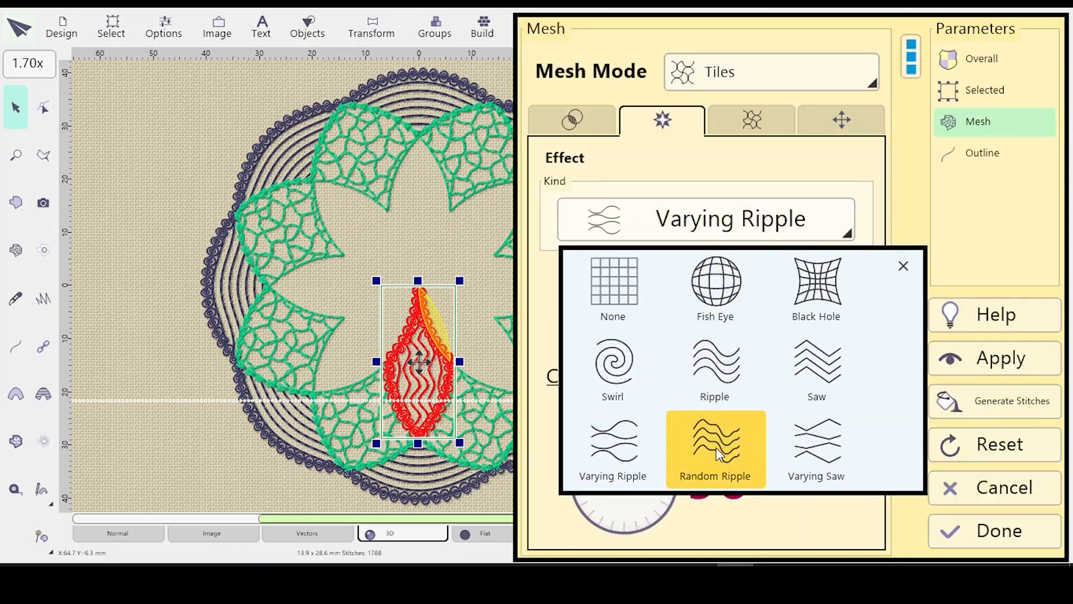
{"action": "left_click", "coordinate": [712, 413]}
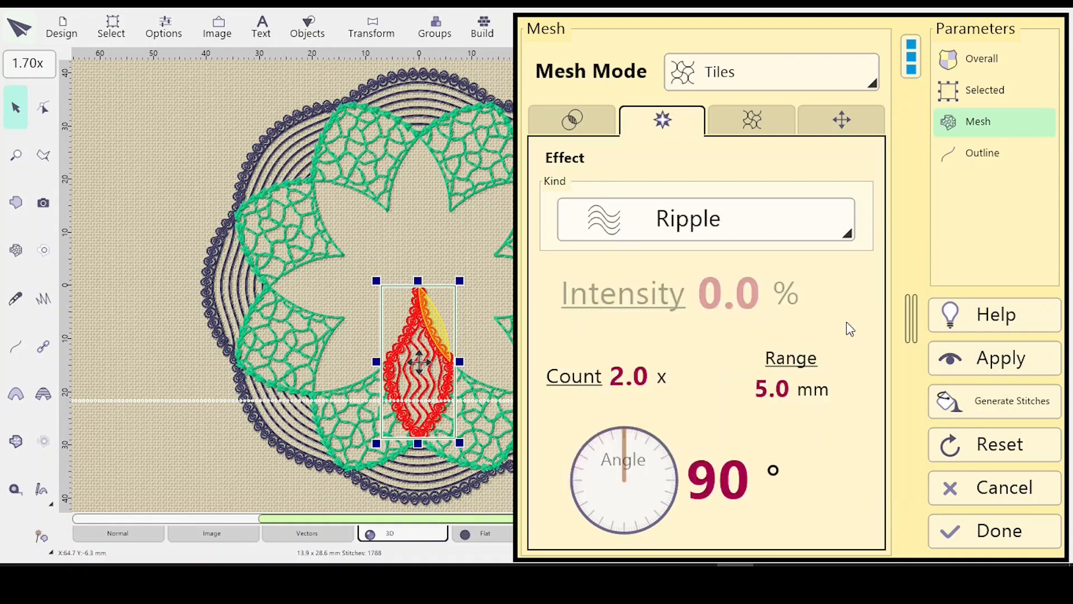
{"action": "left_click", "coordinate": [969, 372]}
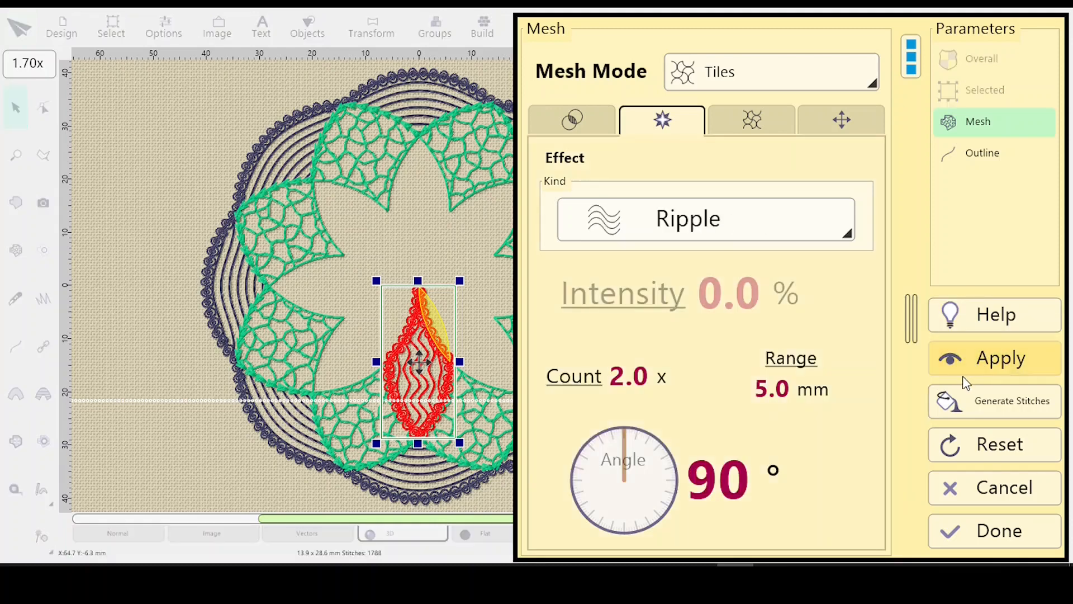
{"action": "left_click", "coordinate": [962, 373]}
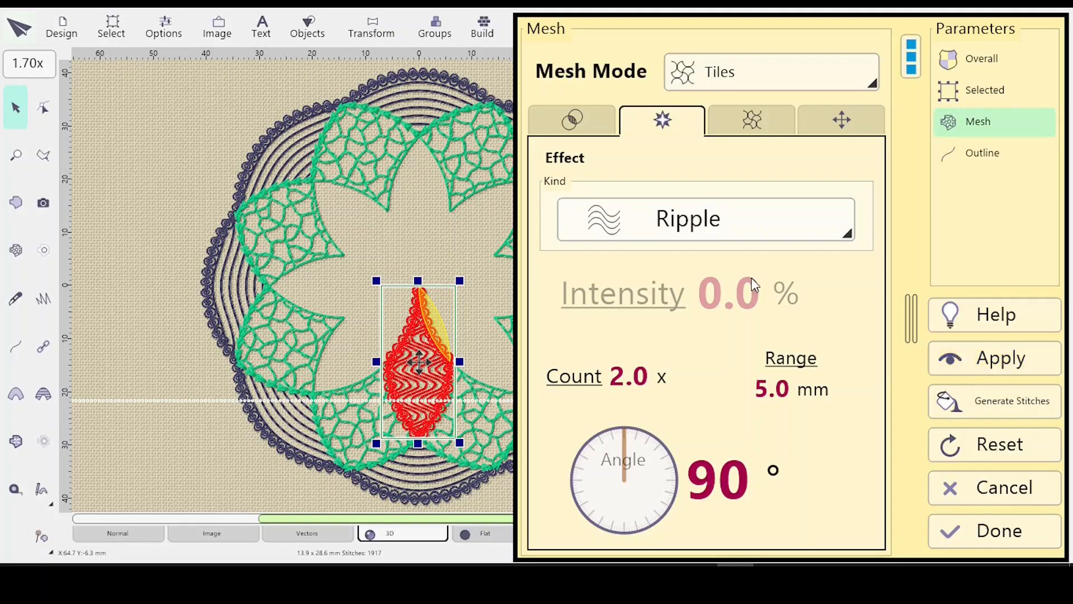
Step: Set the red petal's Ripple range to 2.5 mm, apply it, check the mesh transformations and accept the parameters
{"action": "left_click", "coordinate": [795, 366]}
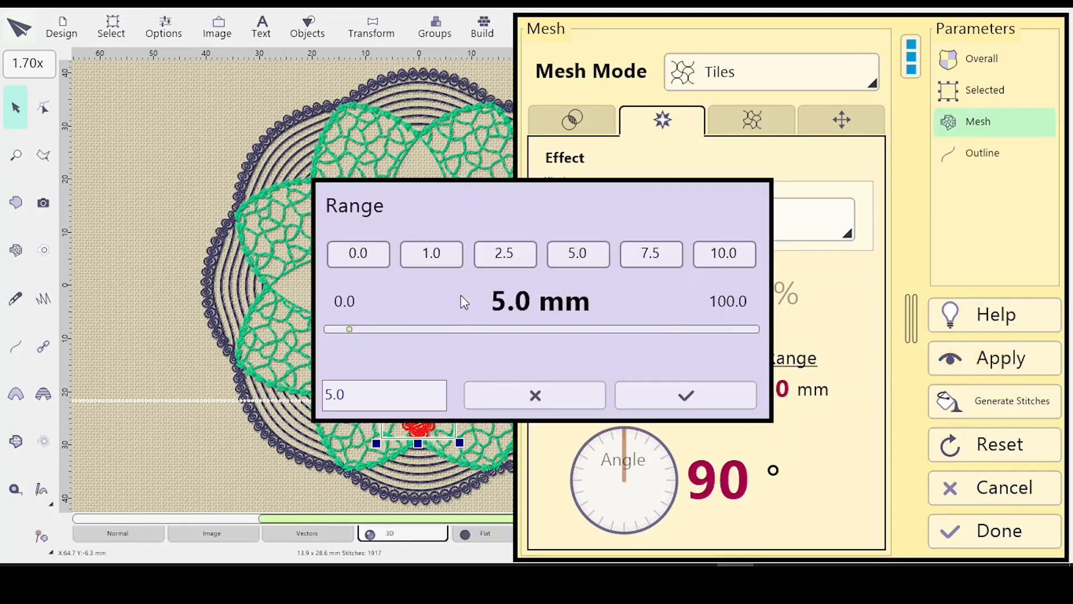
{"action": "left_click", "coordinate": [505, 256]}
{"action": "left_click", "coordinate": [676, 393]}
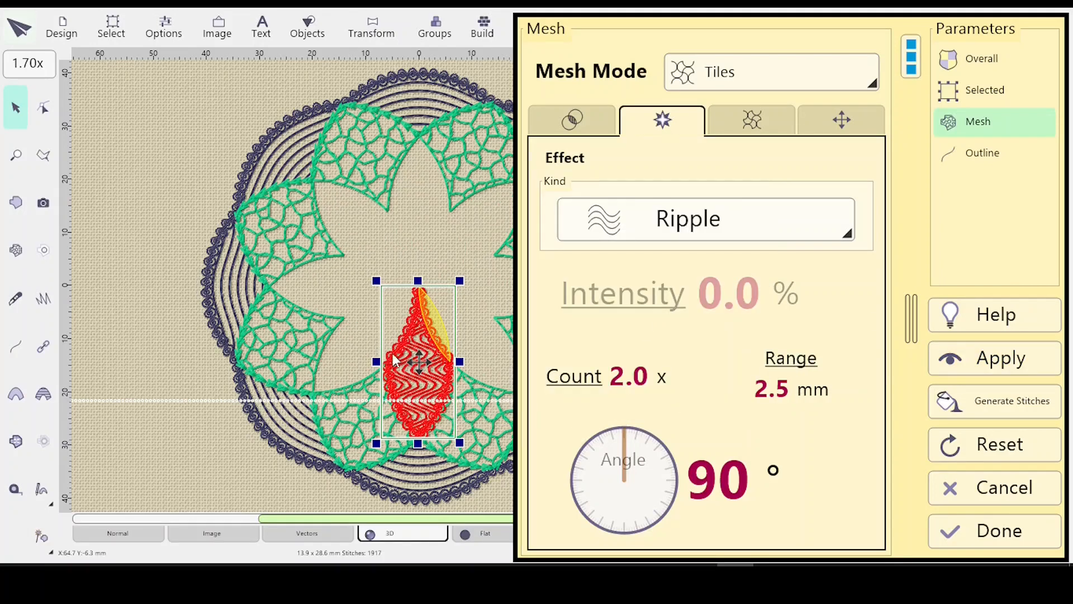
{"action": "left_click", "coordinate": [982, 366]}
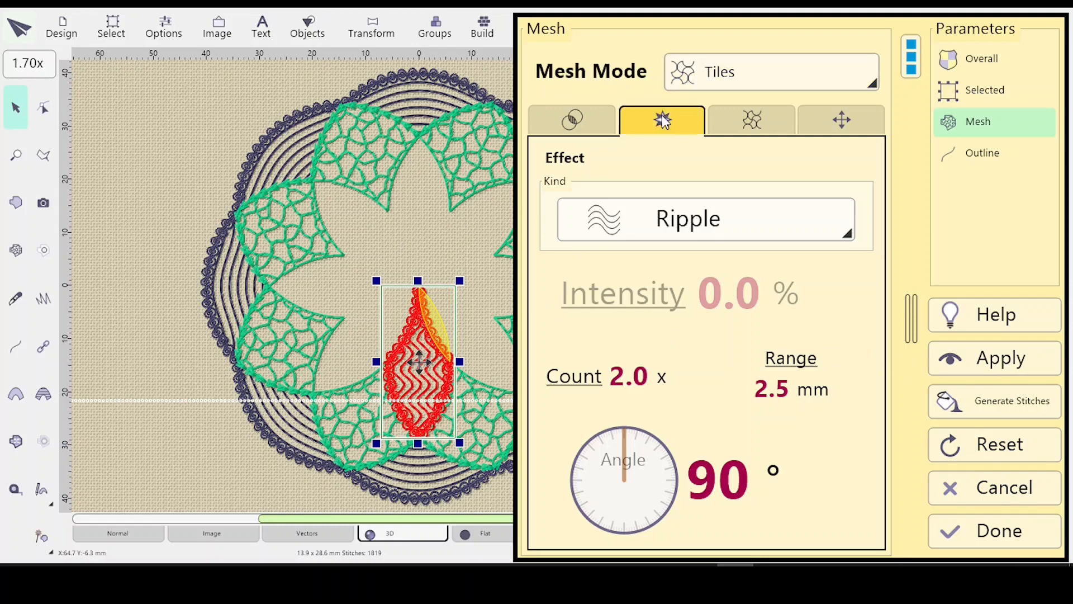
{"action": "left_click", "coordinate": [843, 121]}
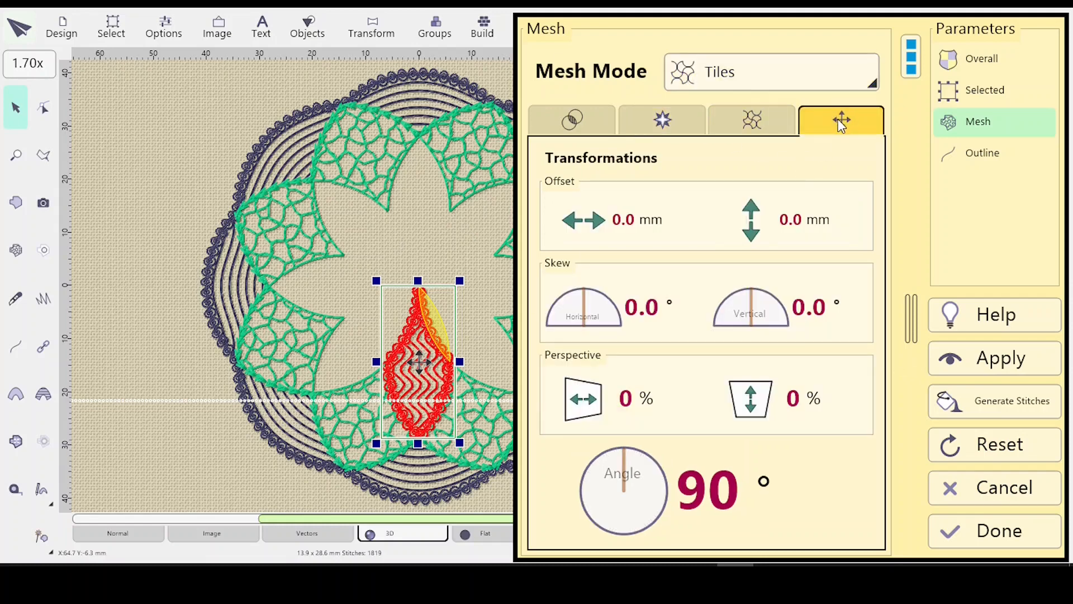
{"action": "left_click", "coordinate": [662, 121]}
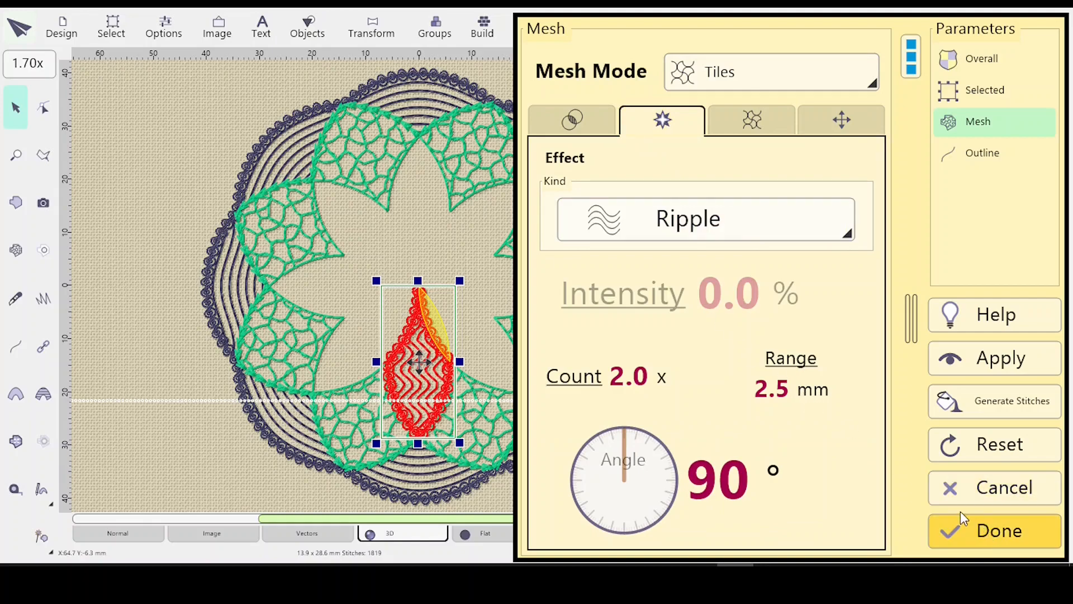
{"action": "left_click", "coordinate": [974, 530]}
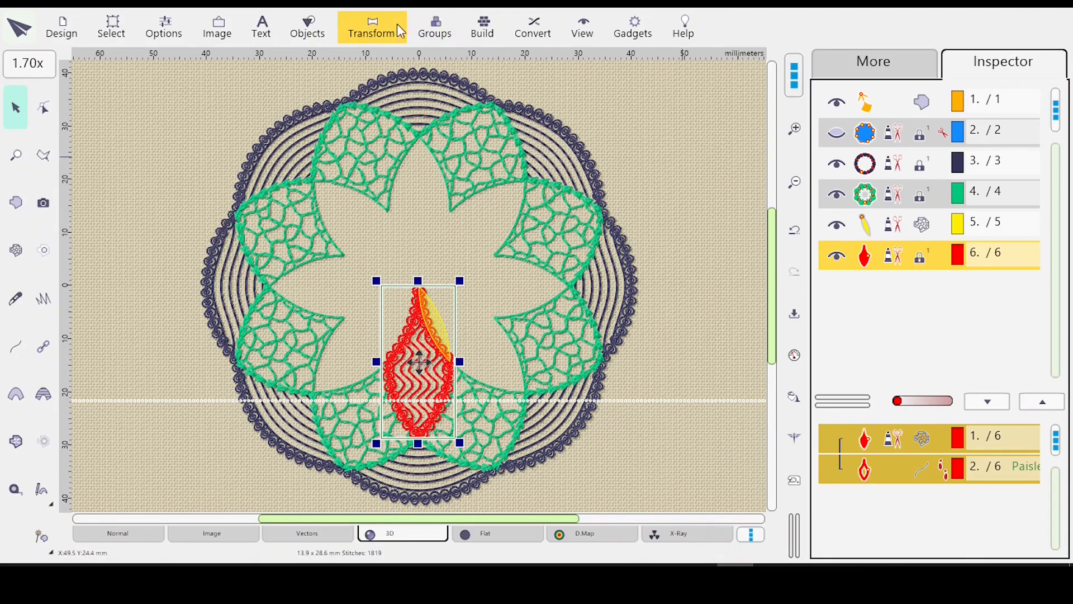
Step: Create seven rotated duplicates of the red petal group around the work area center at 8 per revolution
{"action": "left_click", "coordinate": [371, 27]}
{"action": "left_click", "coordinate": [438, 197]}
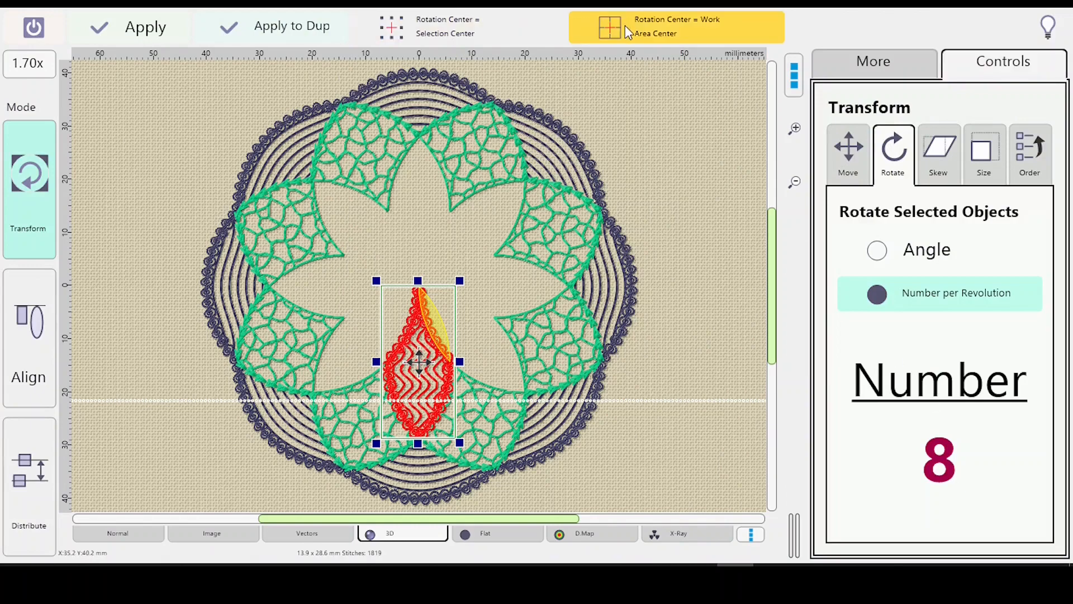
{"action": "left_click", "coordinate": [273, 26]}
{"action": "left_click", "coordinate": [271, 25]}
{"action": "left_click", "coordinate": [270, 26]}
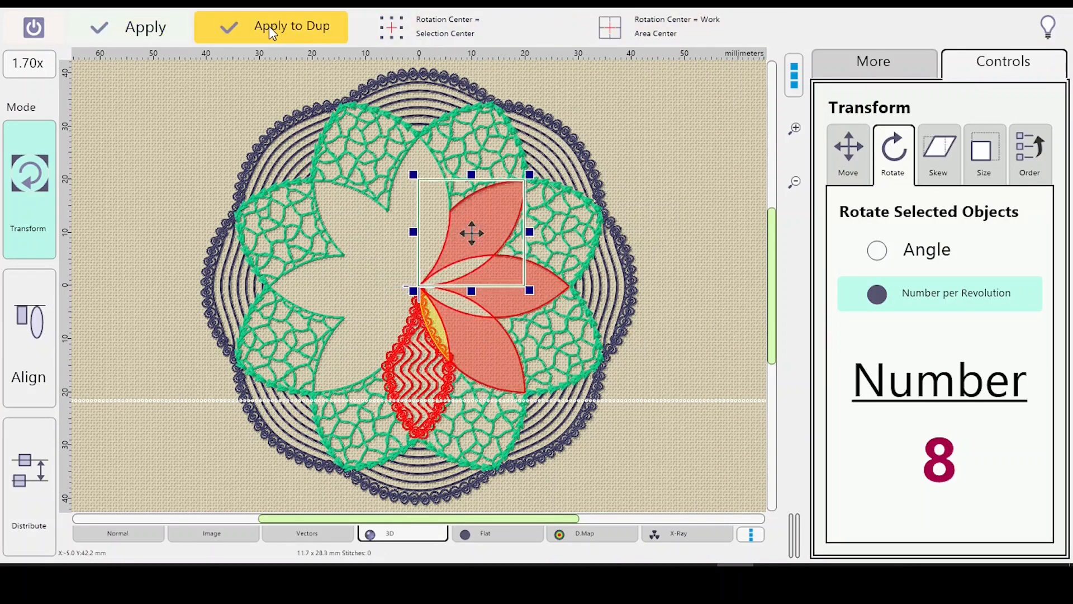
{"action": "left_click", "coordinate": [267, 27]}
{"action": "left_click", "coordinate": [267, 25]}
{"action": "left_click", "coordinate": [266, 27]}
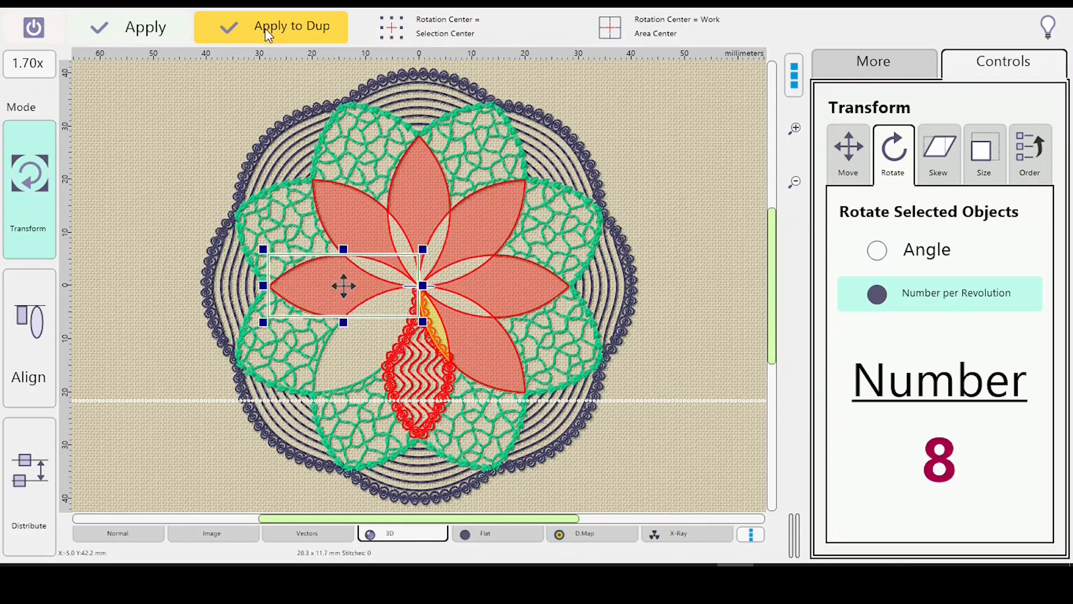
{"action": "left_click", "coordinate": [267, 30]}
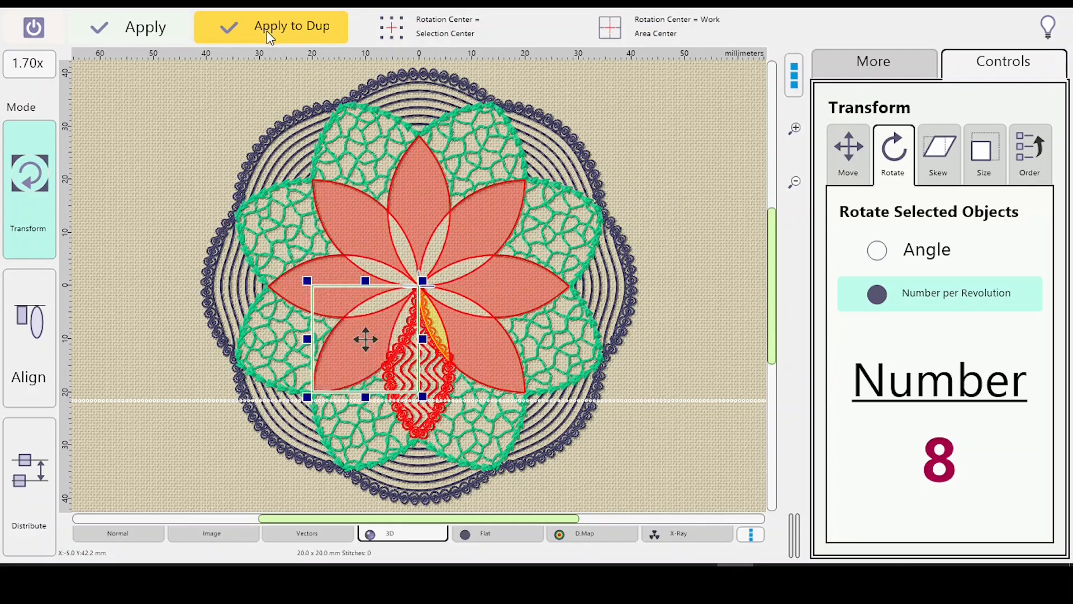
{"action": "left_click", "coordinate": [33, 29]}
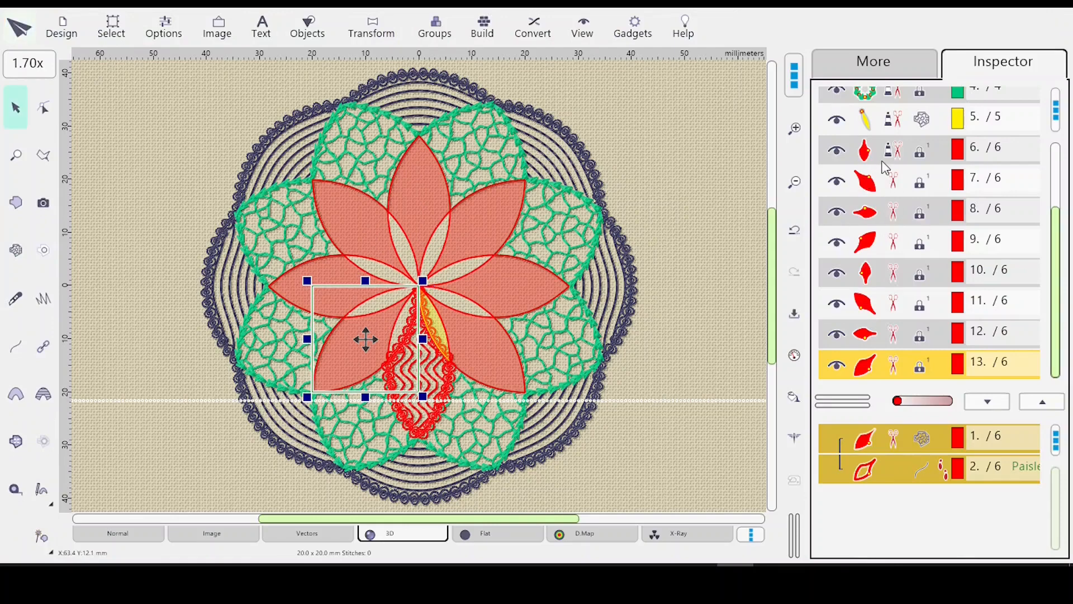
Step: Select all eight red petal groups and generate their stitches
{"action": "left_click", "coordinate": [894, 184], "text": "shift"}
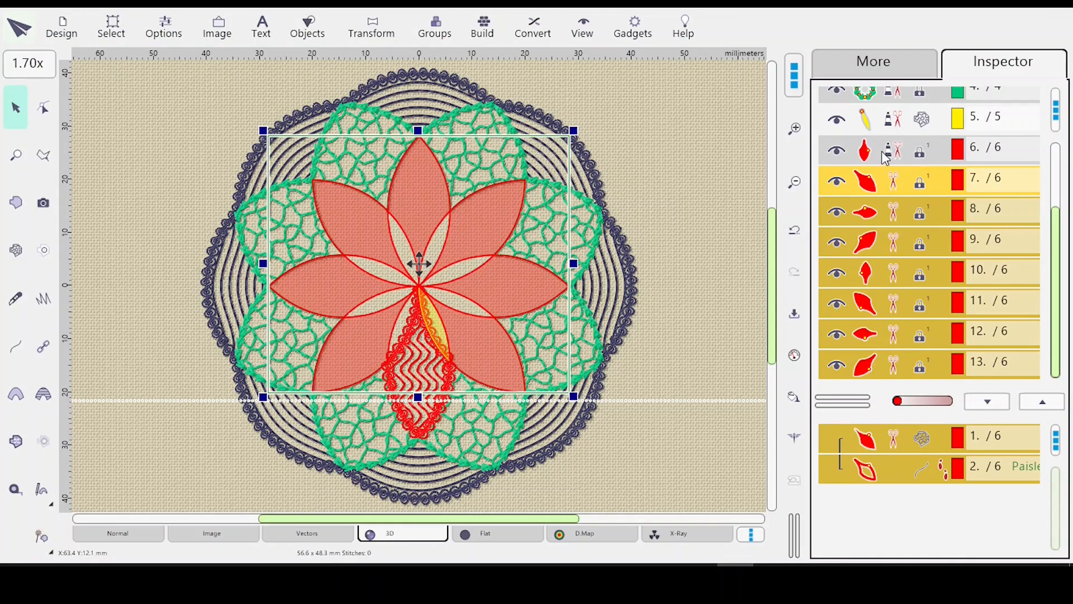
{"action": "left_click", "coordinate": [883, 159], "text": "shift"}
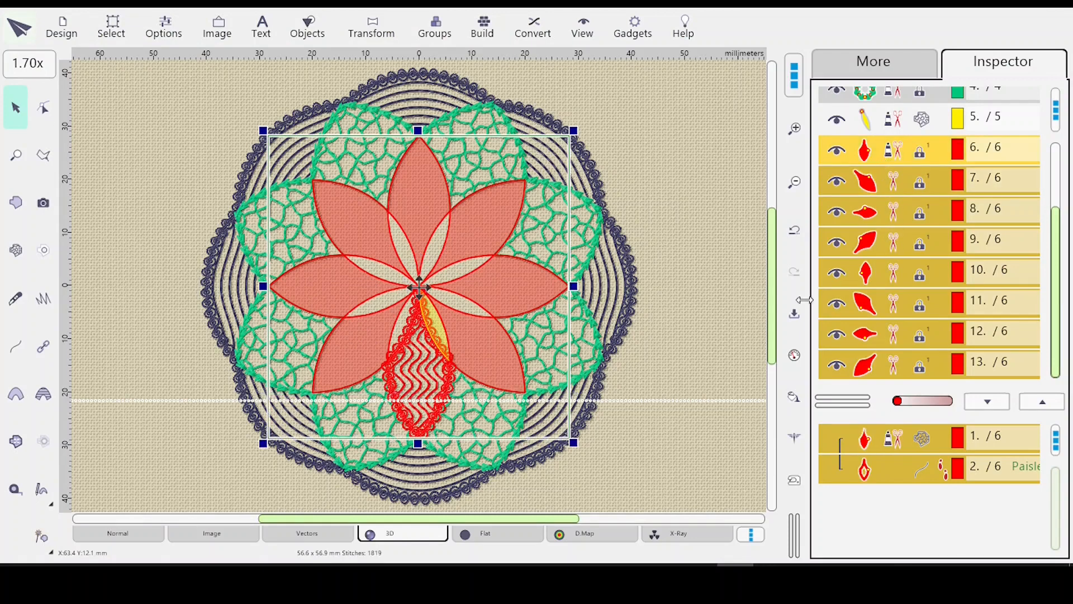
{"action": "left_click", "coordinate": [793, 401]}
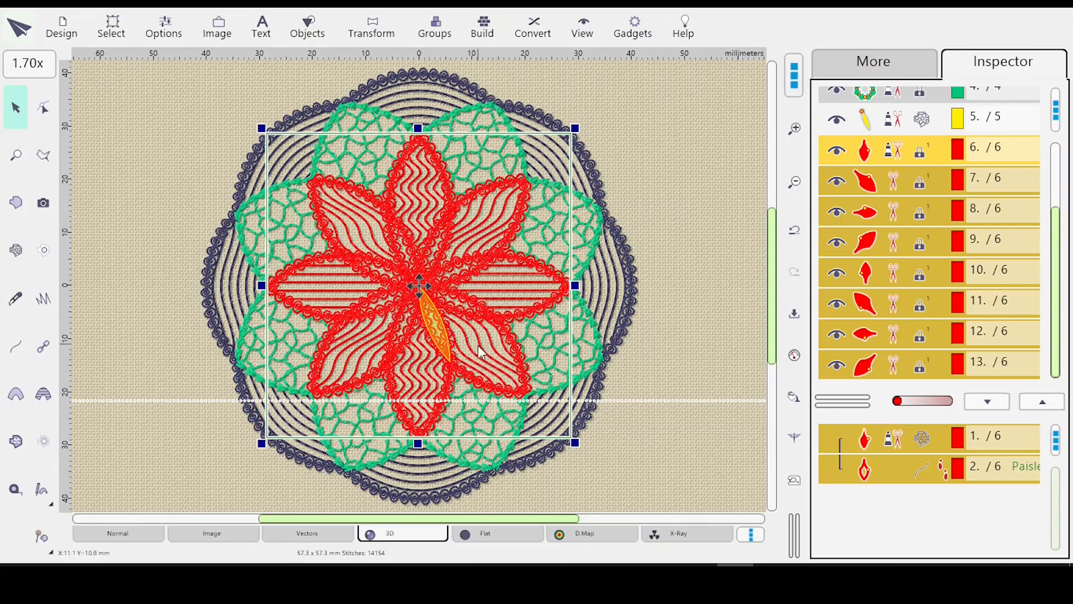
Step: Set the Ripple effect angle of the lower-right diagonal red petal to 135° to match its mesh angle, and accept the change
{"action": "left_click", "coordinate": [898, 185]}
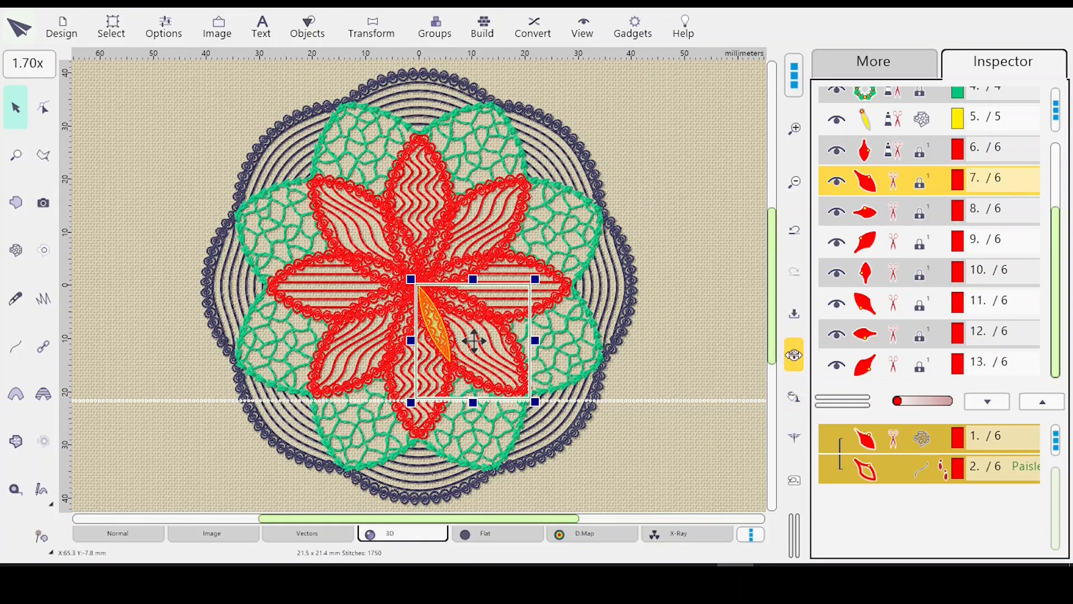
{"action": "left_click", "coordinate": [794, 355]}
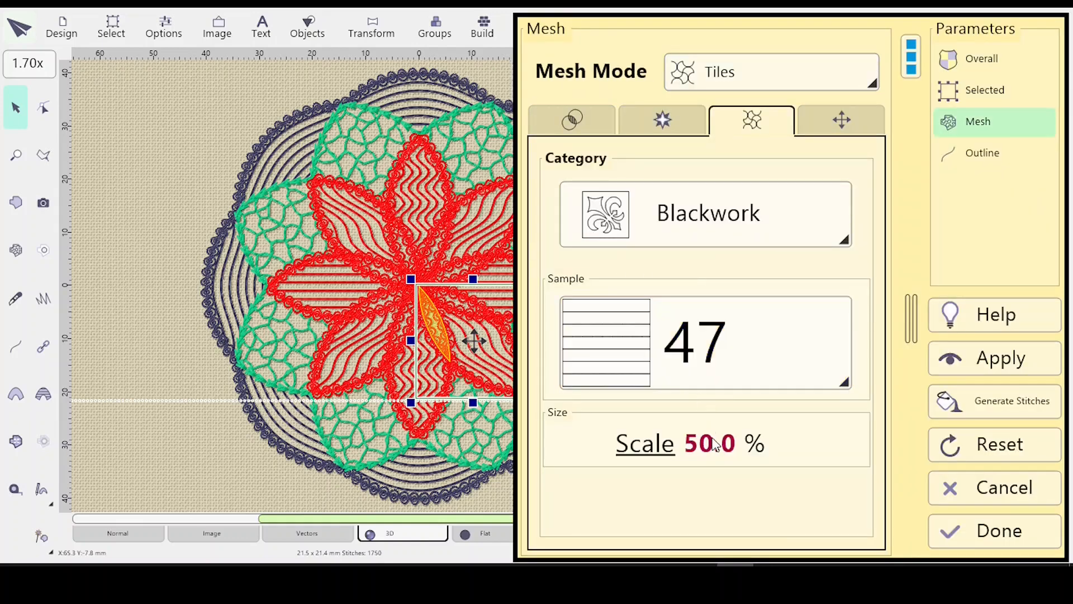
{"action": "left_click", "coordinate": [839, 124]}
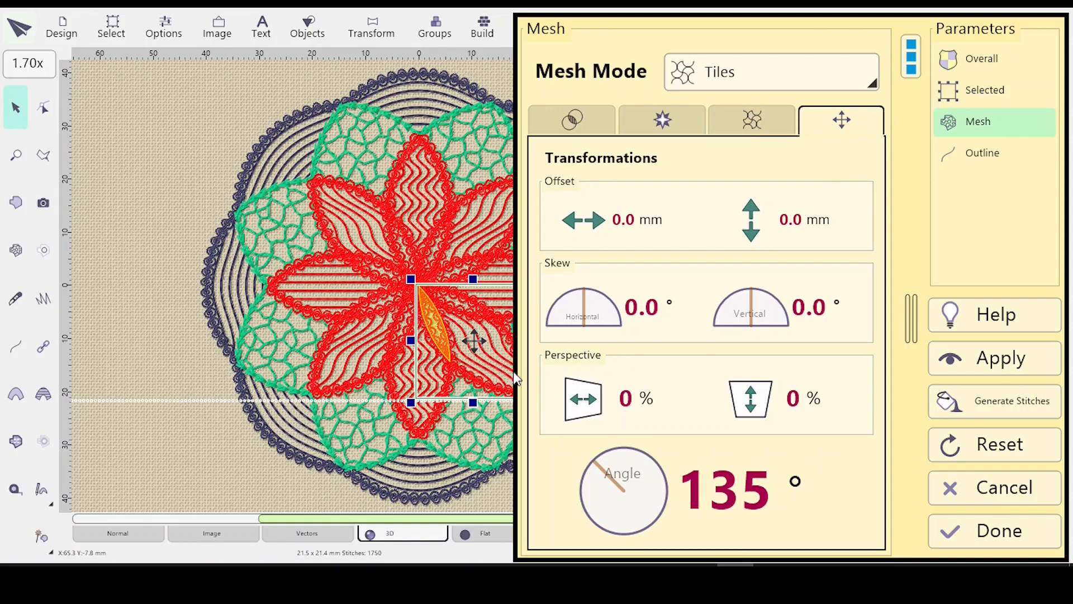
{"action": "left_click", "coordinate": [663, 121]}
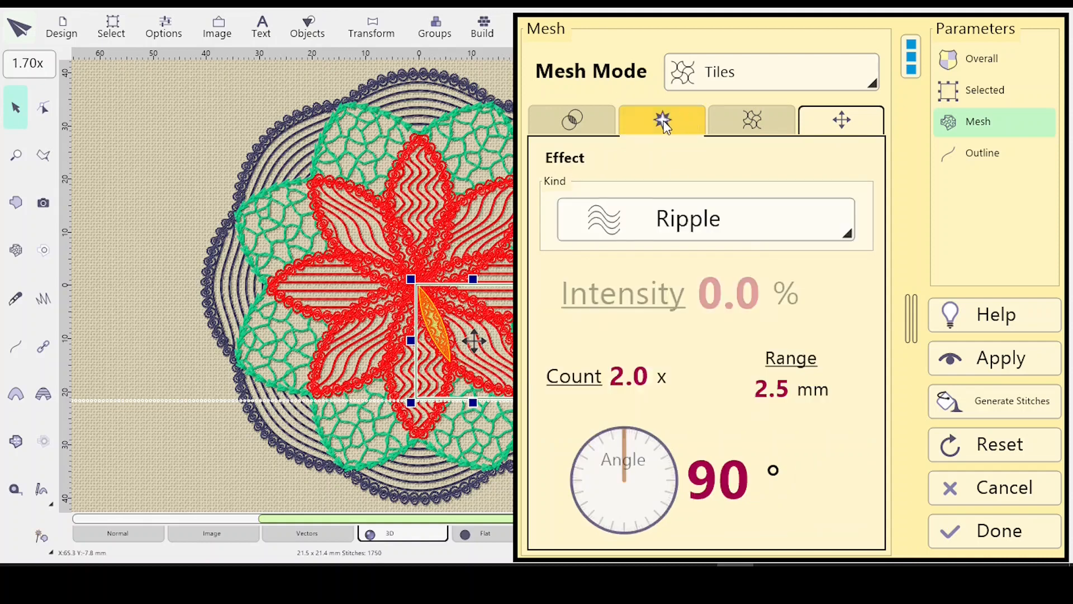
{"action": "left_click_drag", "start_coordinate": [624, 428], "coordinate": [593, 447]}
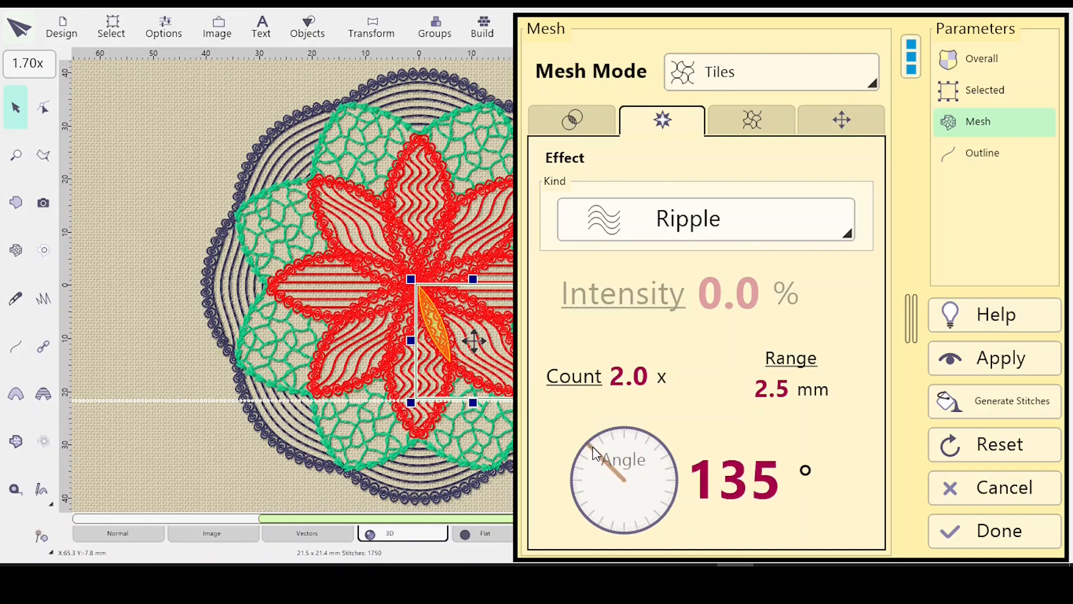
{"action": "left_click", "coordinate": [959, 358]}
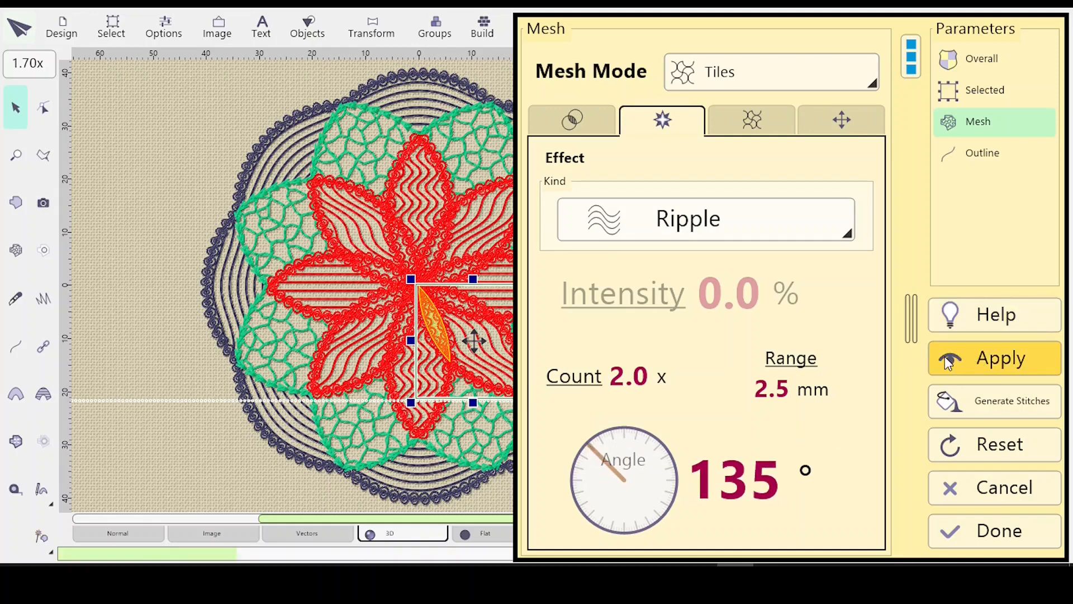
{"action": "left_click", "coordinate": [949, 361]}
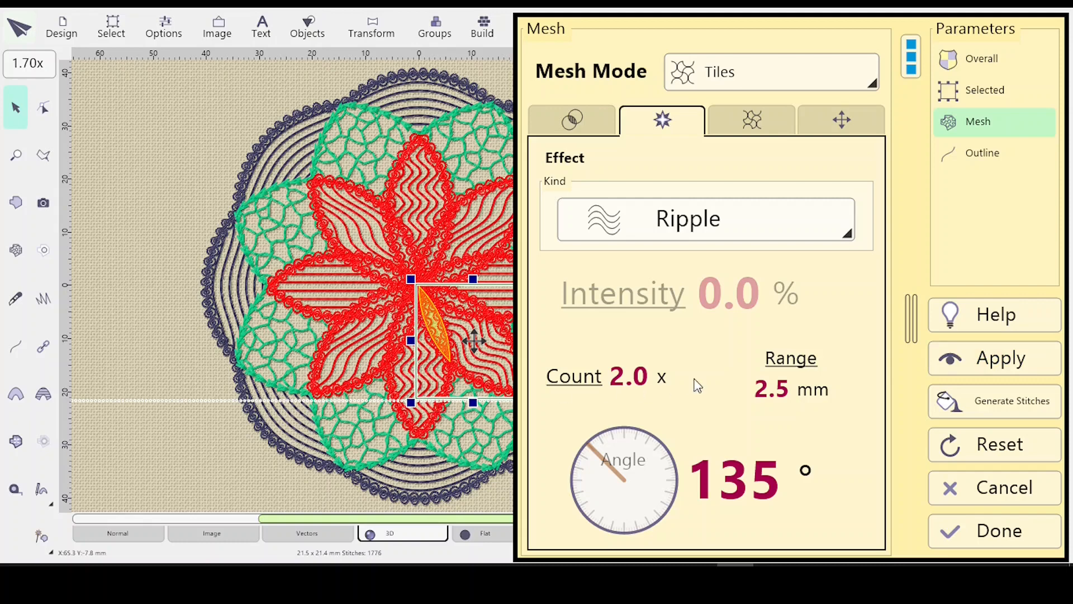
{"action": "left_click", "coordinate": [985, 518]}
Step: Select the two vertical red petals together, set their mesh's Ripple range to 1.5 mm and apply it
{"action": "left_click", "coordinate": [902, 152]}
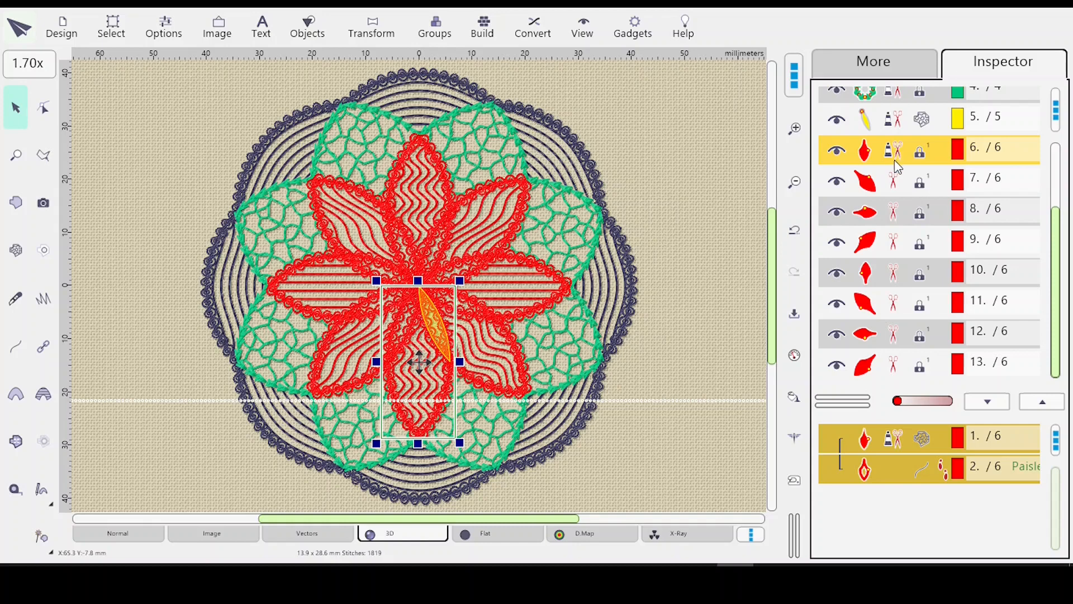
{"action": "left_click", "coordinate": [919, 277], "text": "ctrl"}
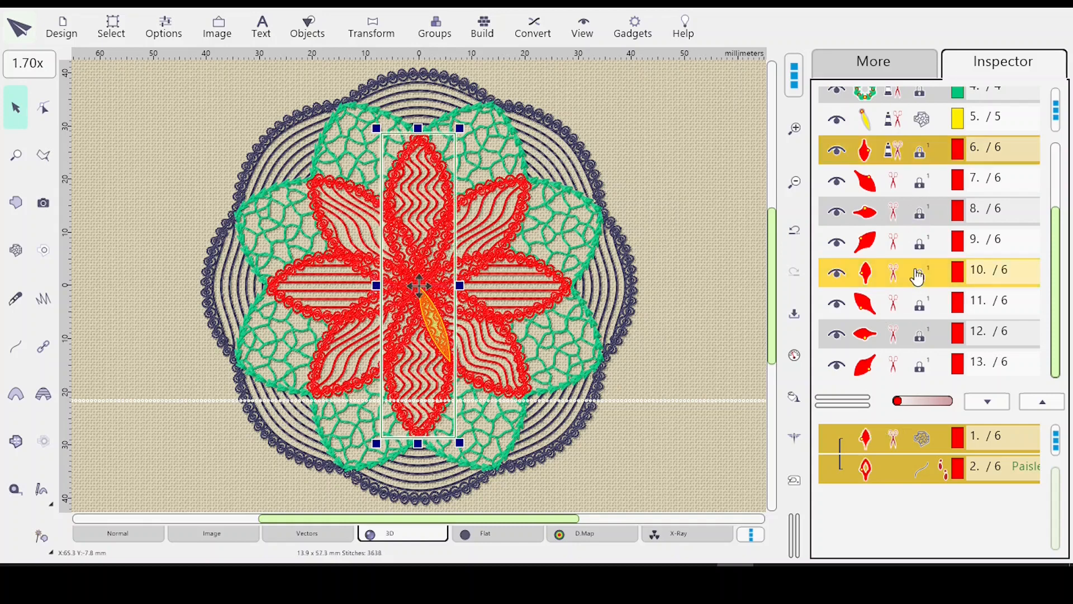
{"action": "left_click", "coordinate": [791, 358]}
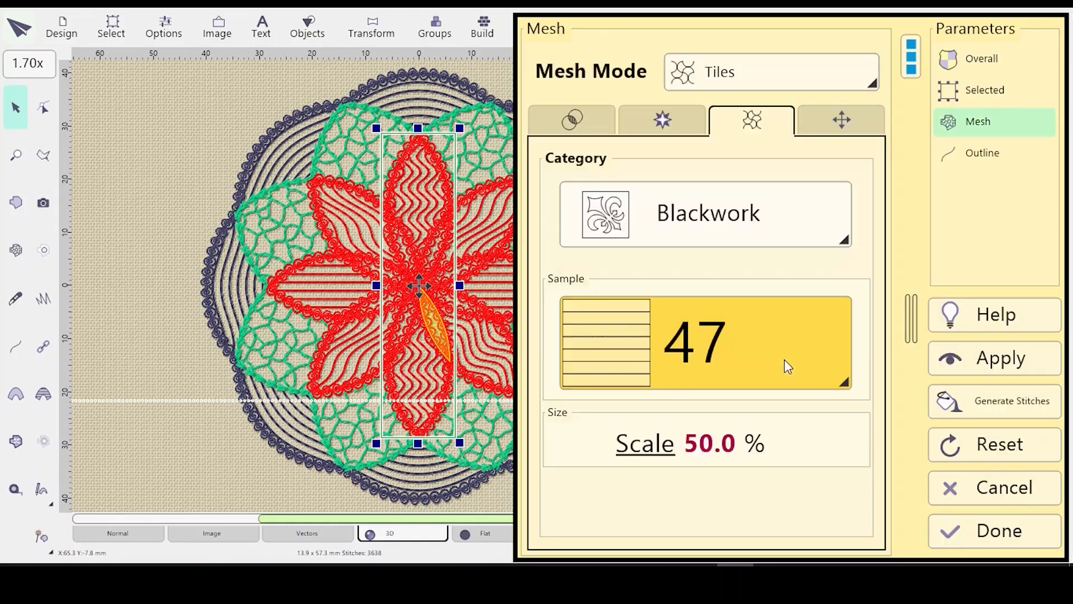
{"action": "left_click", "coordinate": [662, 122]}
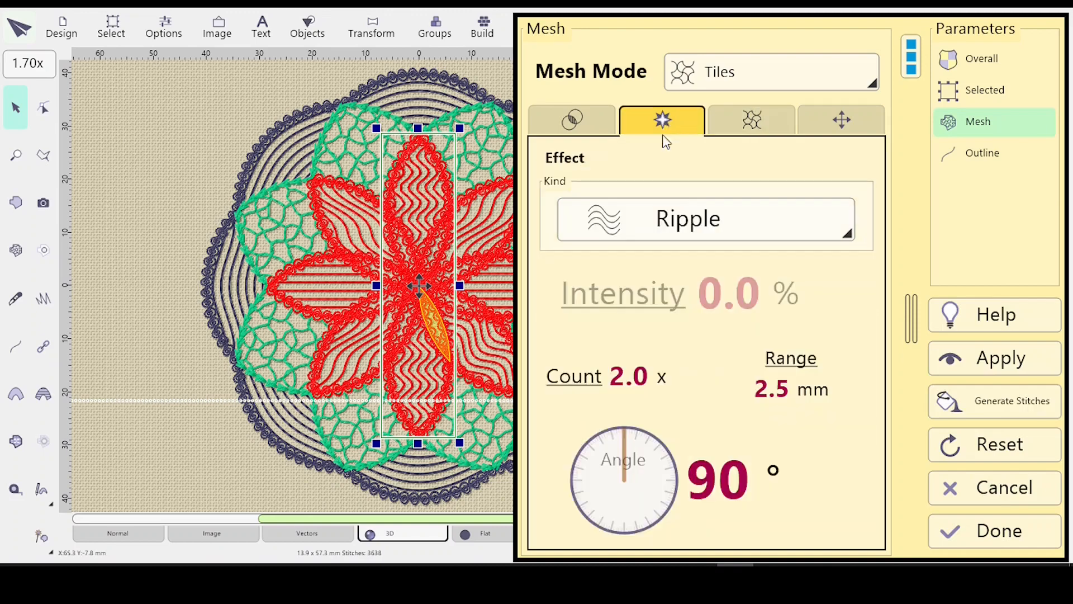
{"action": "left_click", "coordinate": [788, 364]}
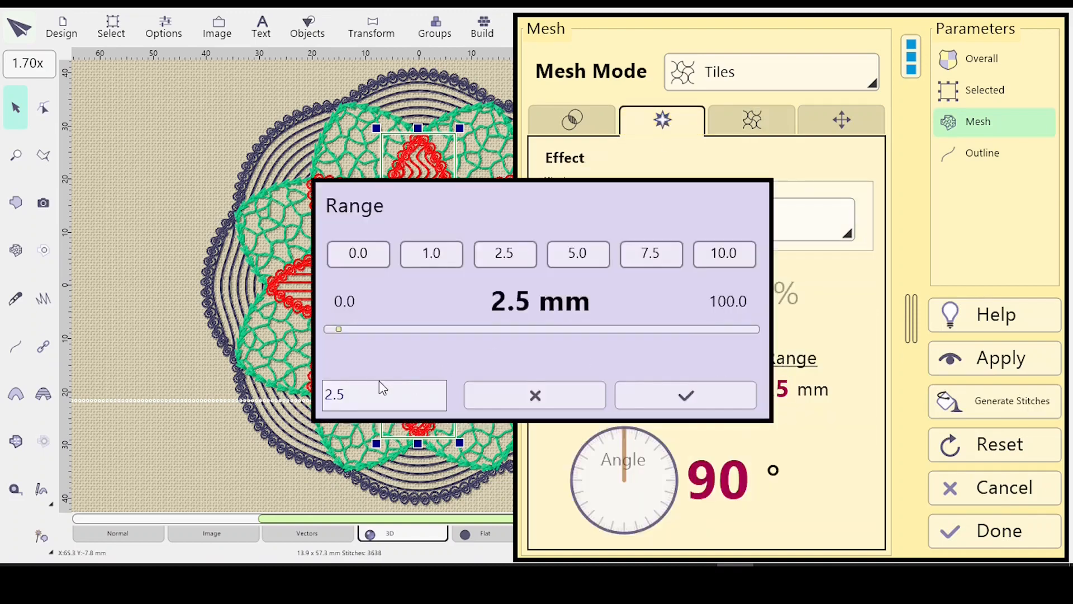
{"action": "left_click", "coordinate": [334, 393]}
{"action": "left_click_drag", "start_coordinate": [325, 403], "coordinate": [334, 404]}
{"action": "type", "text": "1"}
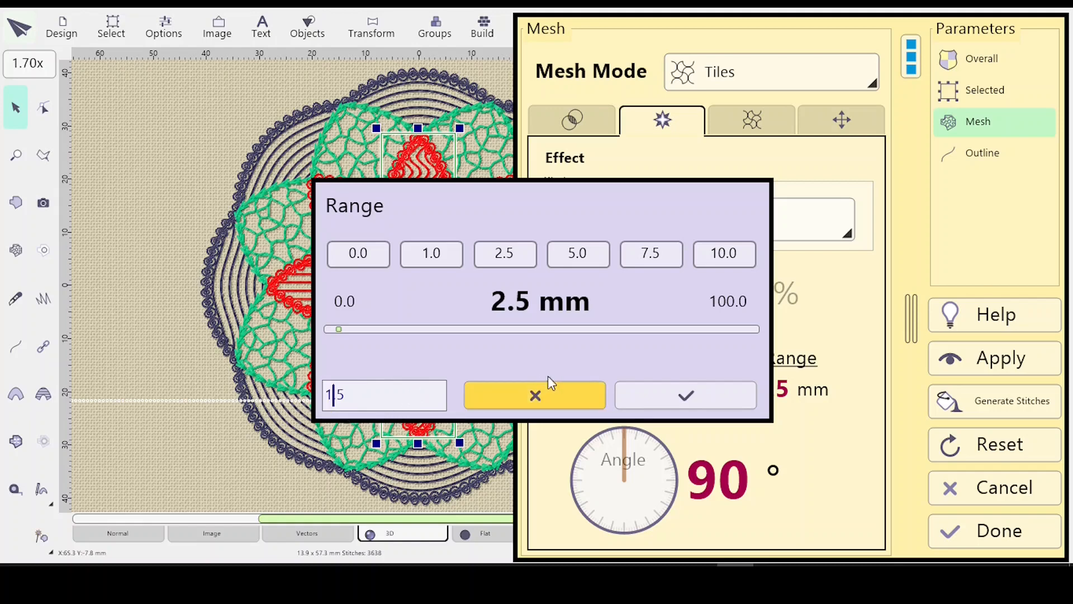
{"action": "left_click", "coordinate": [687, 397]}
{"action": "left_click", "coordinate": [991, 358]}
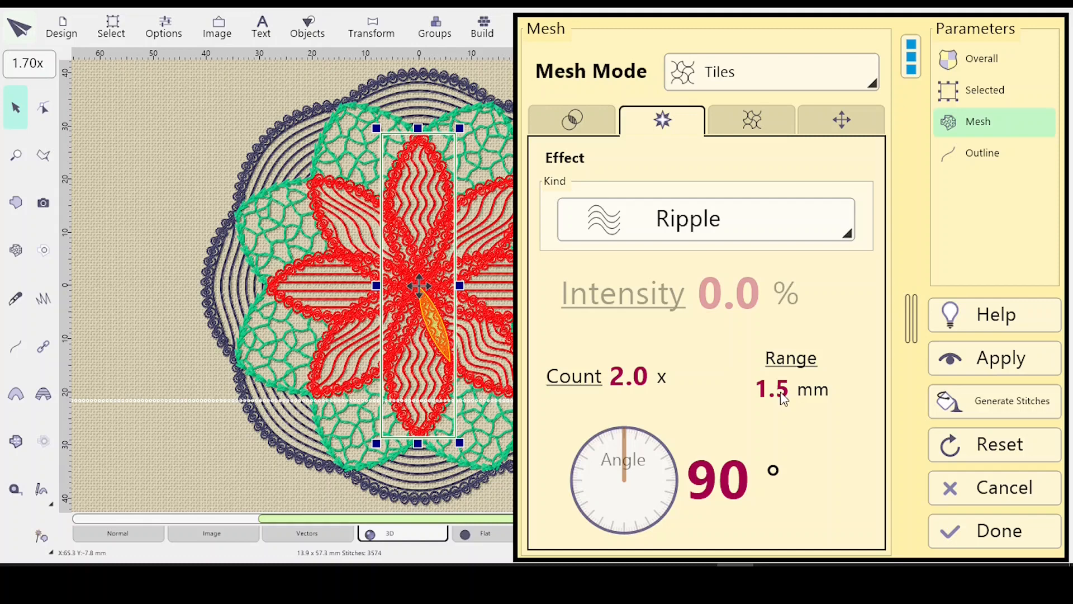
Step: Reduce the Ripple range of the two vertical petals to 1.0 mm and apply it
{"action": "scroll", "coordinate": [782, 397], "scroll_direction": "down", "scroll_amount": 5}
{"action": "left_click", "coordinate": [940, 359]}
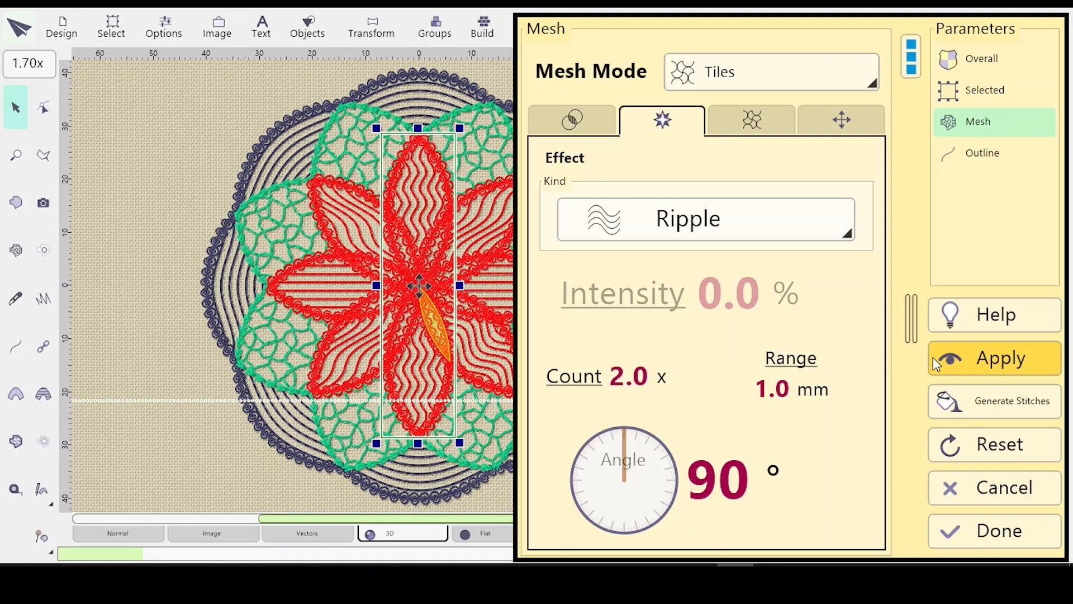
Step: Apply the current mesh settings to the two vertical red petals and set their Ripple range to 1.5 mm
{"action": "left_click", "coordinate": [933, 357]}
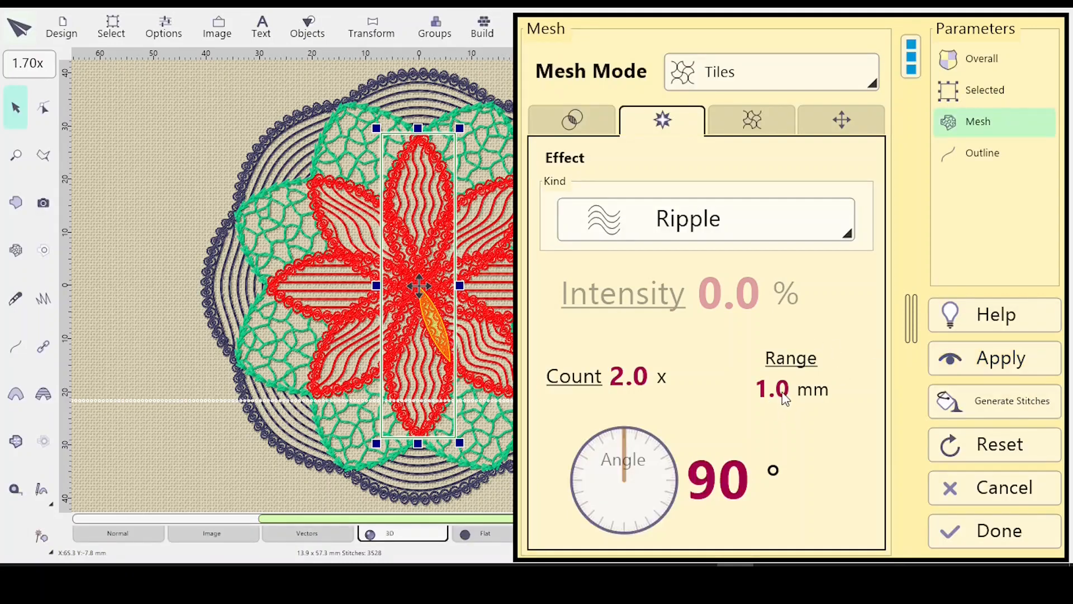
{"action": "scroll", "coordinate": [785, 398], "scroll_direction": "up", "scroll_amount": 5}
{"action": "scroll", "coordinate": [786, 398], "scroll_direction": "down", "scroll_amount": 1}
Step: Set the mesh's maximum stitch length of the two vertical red petals to 1.5 mm and apply it
{"action": "left_click", "coordinate": [575, 109]}
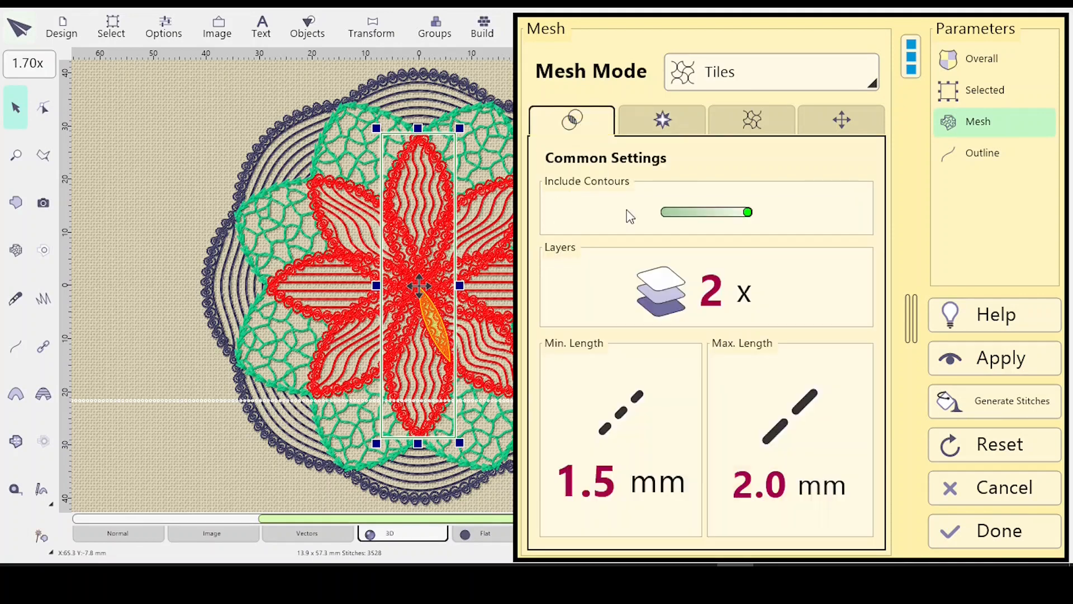
{"action": "left_click", "coordinate": [786, 428]}
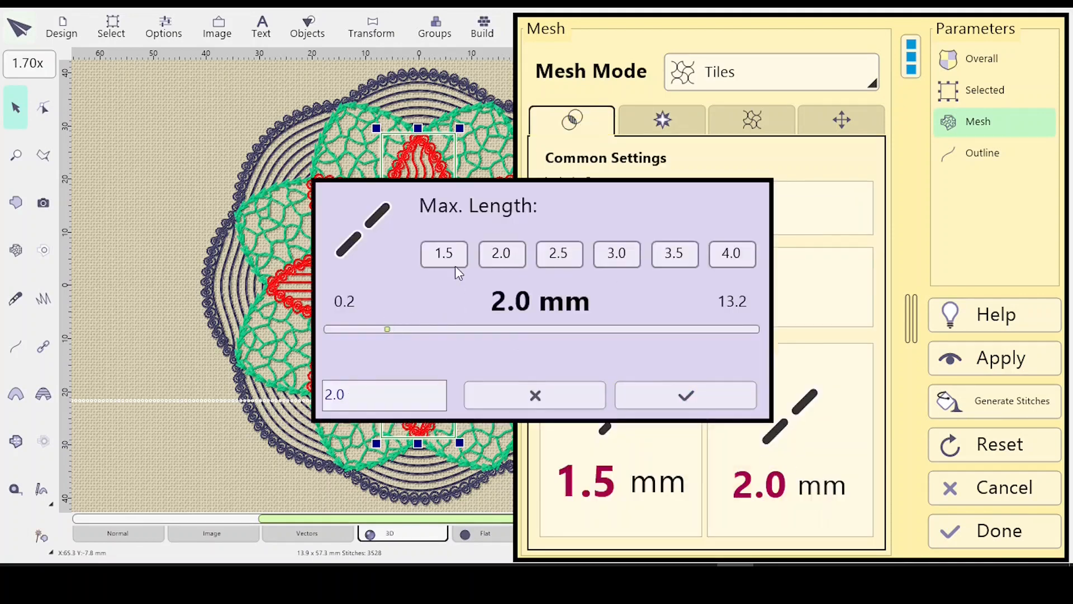
{"action": "left_click", "coordinate": [444, 255]}
{"action": "left_click", "coordinate": [672, 397]}
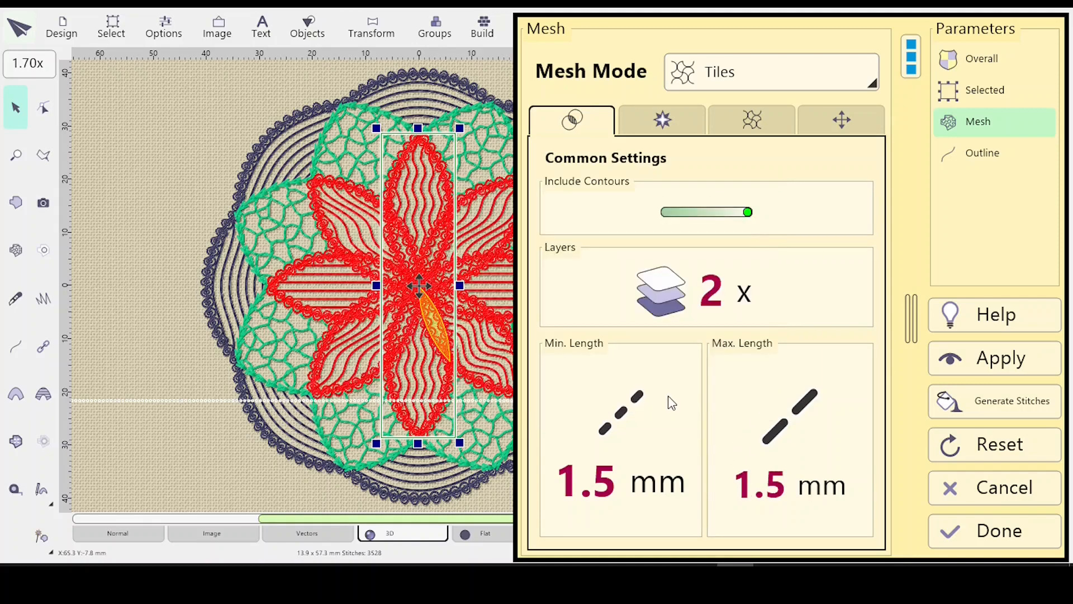
{"action": "left_click", "coordinate": [986, 364]}
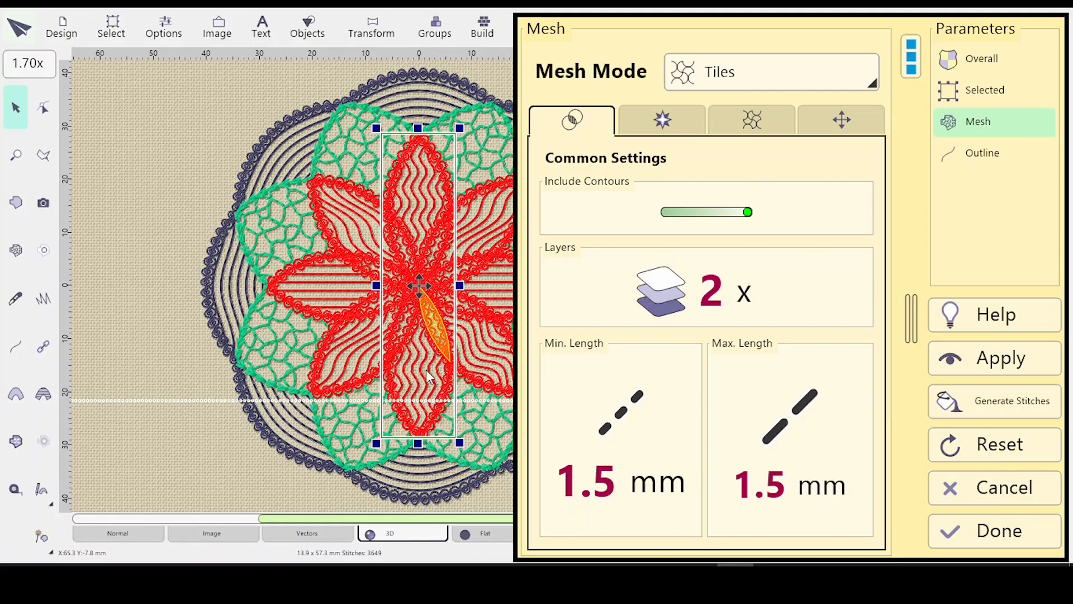
Step: Set the Ripple count of the two vertical red petals to 1.5 and apply it
{"action": "left_click", "coordinate": [652, 118]}
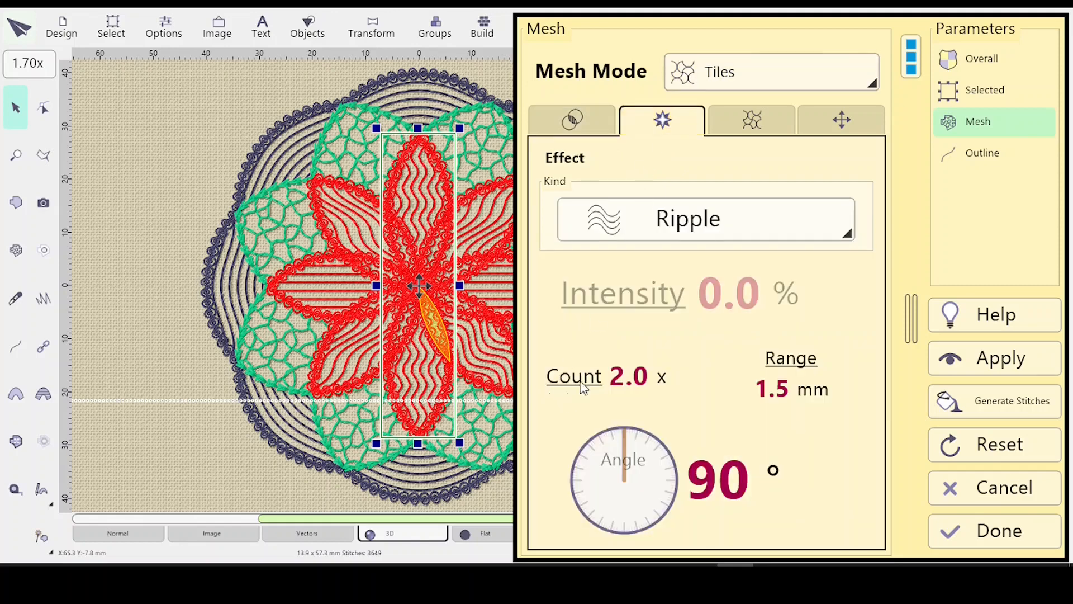
{"action": "scroll", "coordinate": [633, 385], "scroll_direction": "down", "scroll_amount": 3}
{"action": "left_click", "coordinate": [970, 360]}
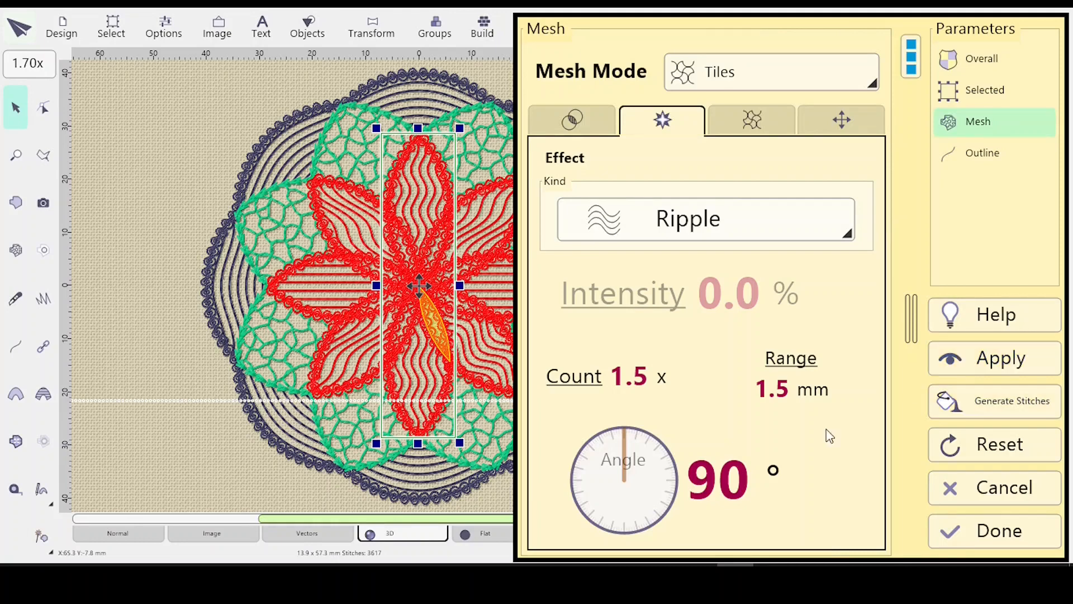
Step: Set the maximum stitch length of the two vertical petals' mesh back to 2.0 mm, apply it and accept the parameters
{"action": "left_click", "coordinate": [571, 119]}
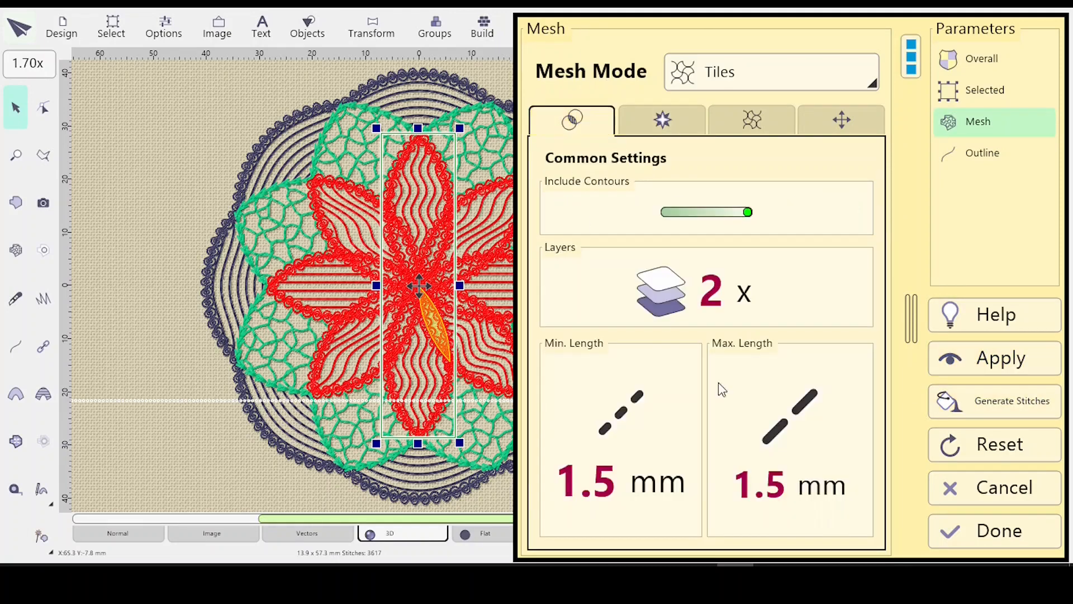
{"action": "left_click", "coordinate": [782, 425]}
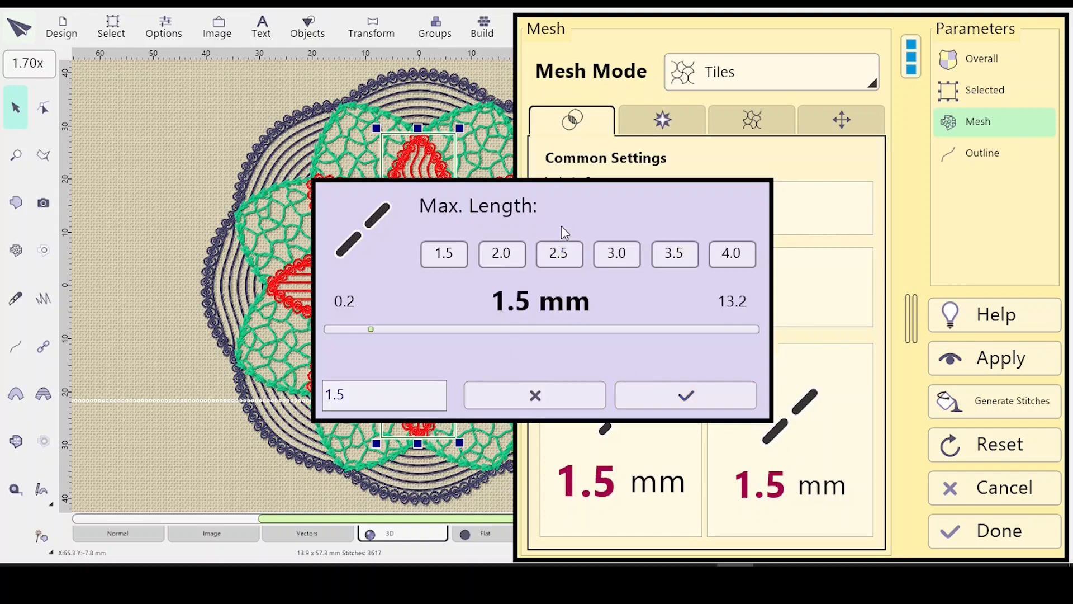
{"action": "left_click", "coordinate": [501, 255]}
{"action": "left_click", "coordinate": [673, 399]}
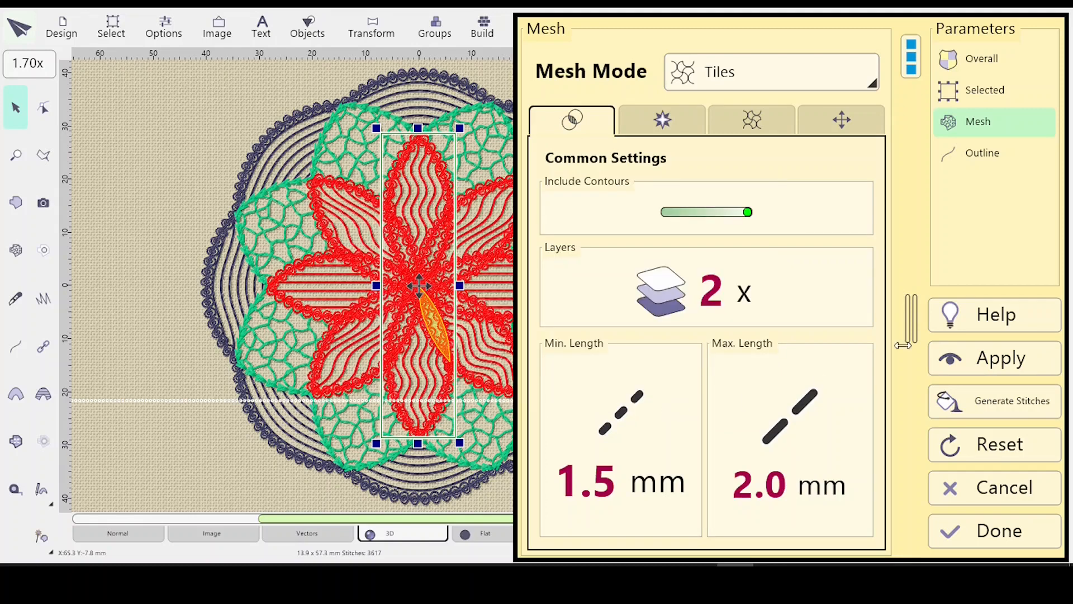
{"action": "left_click", "coordinate": [982, 358]}
{"action": "left_click", "coordinate": [694, 119]}
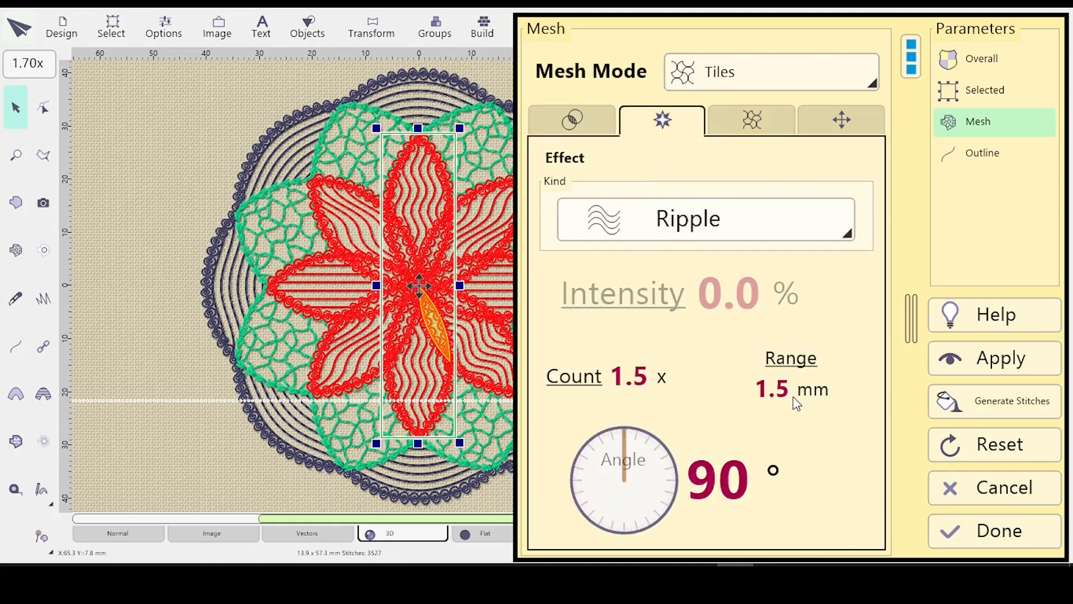
{"action": "left_click", "coordinate": [1000, 534]}
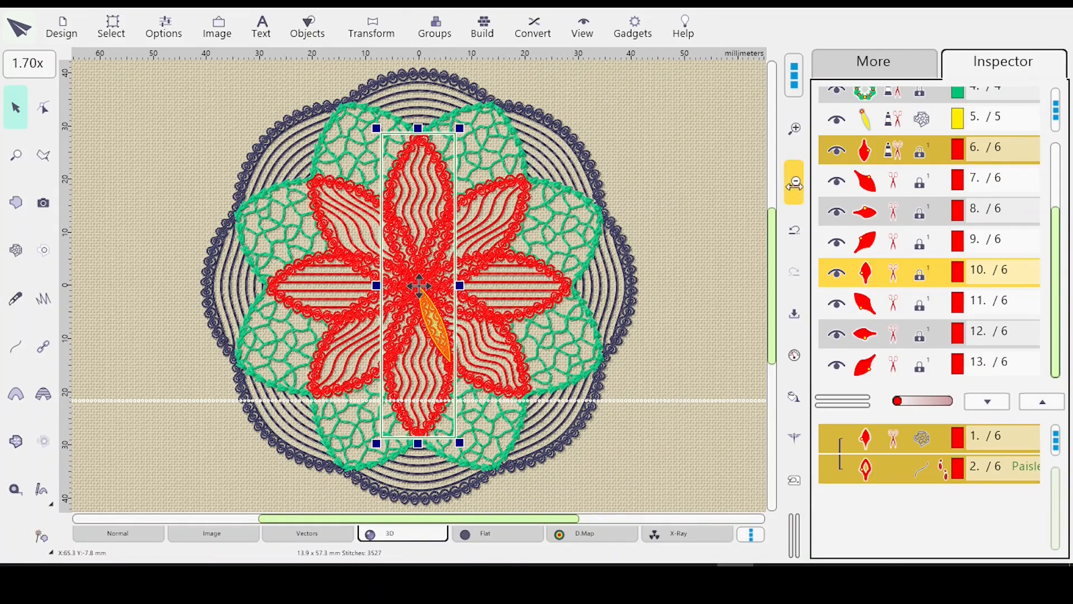
Step: Check the Ripple effect settings of the lower-right diagonal red petal and close its parameters
{"action": "left_click", "coordinate": [893, 185]}
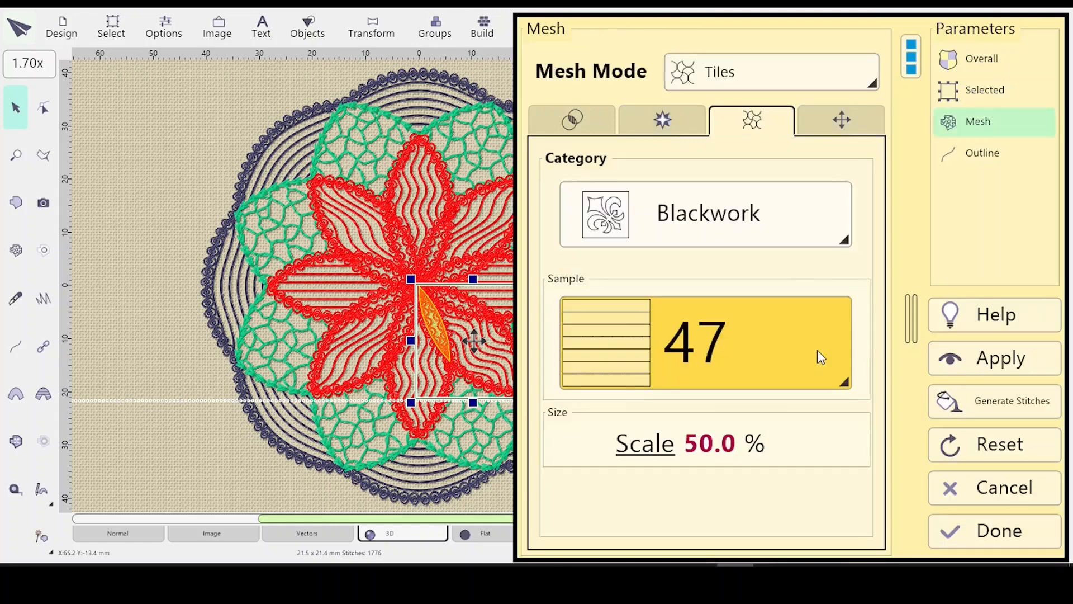
{"action": "left_click", "coordinate": [661, 127]}
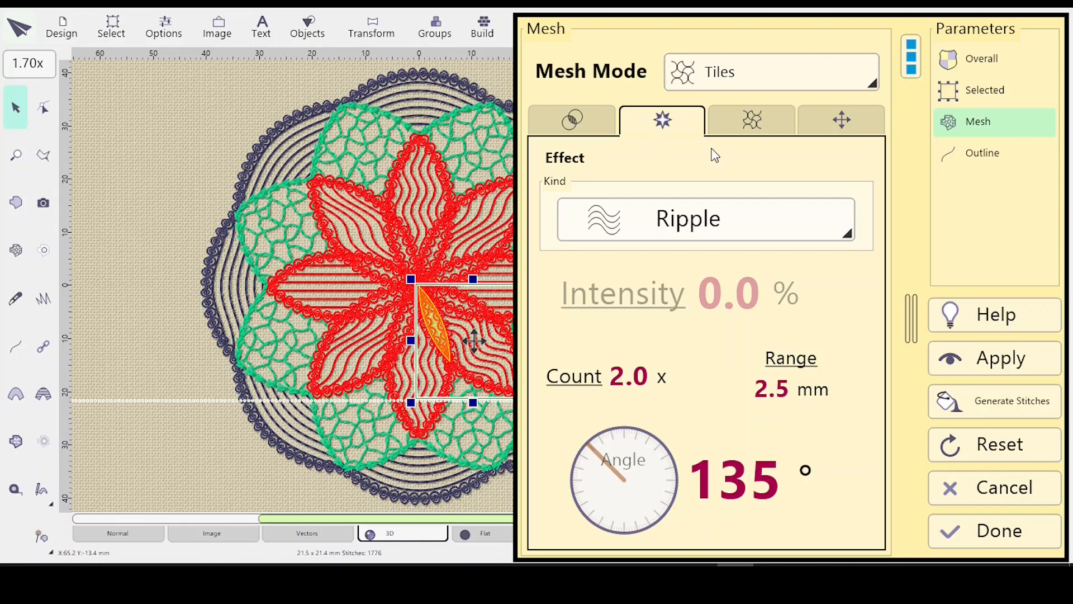
{"action": "left_click", "coordinate": [980, 527]}
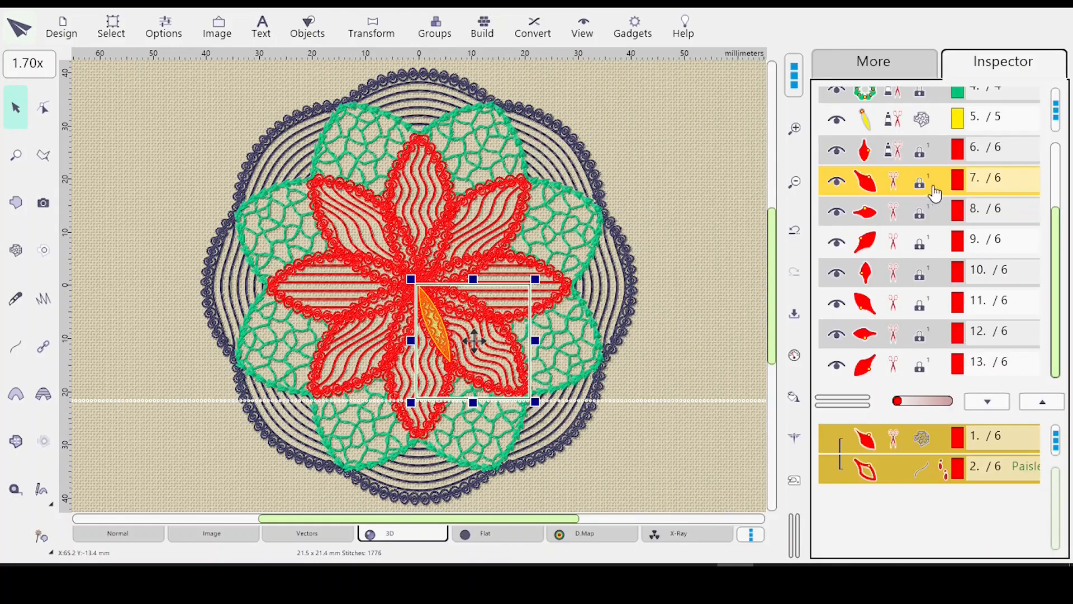
Step: Set the Ripple effect angle of the upper-left diagonal red petal to -45° to match its mesh angle, and accept the change
{"action": "left_click", "coordinate": [930, 309]}
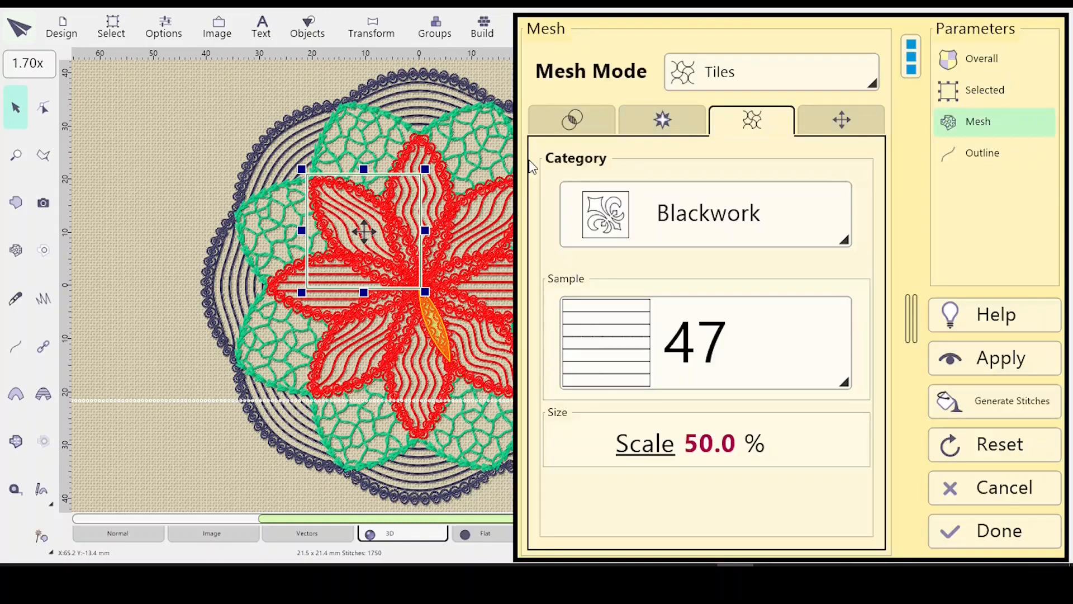
{"action": "left_click", "coordinate": [843, 123]}
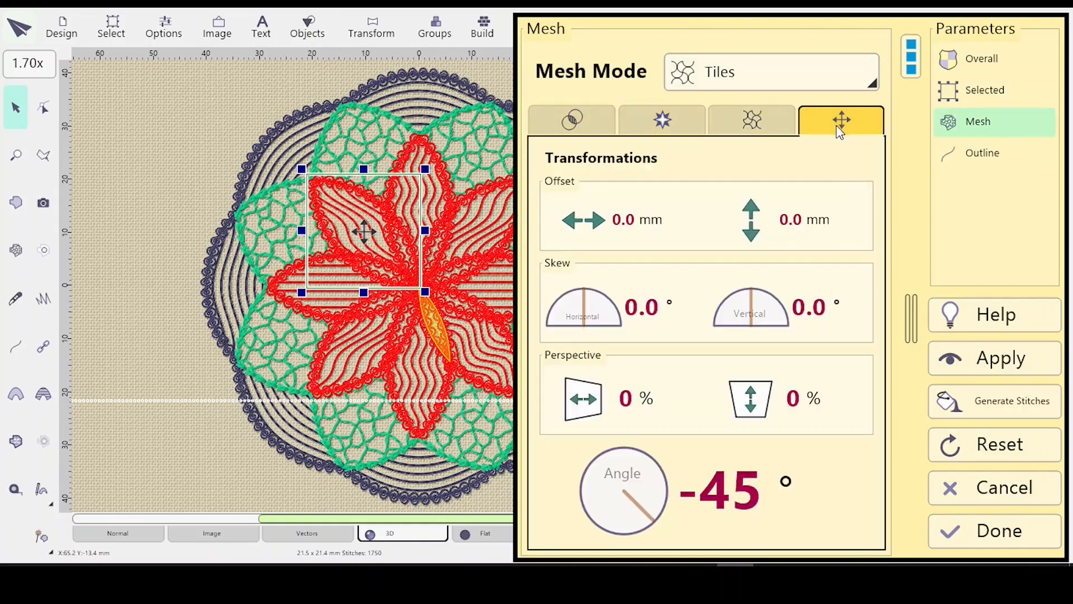
{"action": "left_click", "coordinate": [651, 120]}
{"action": "left_click_drag", "start_coordinate": [635, 441], "coordinate": [660, 517]}
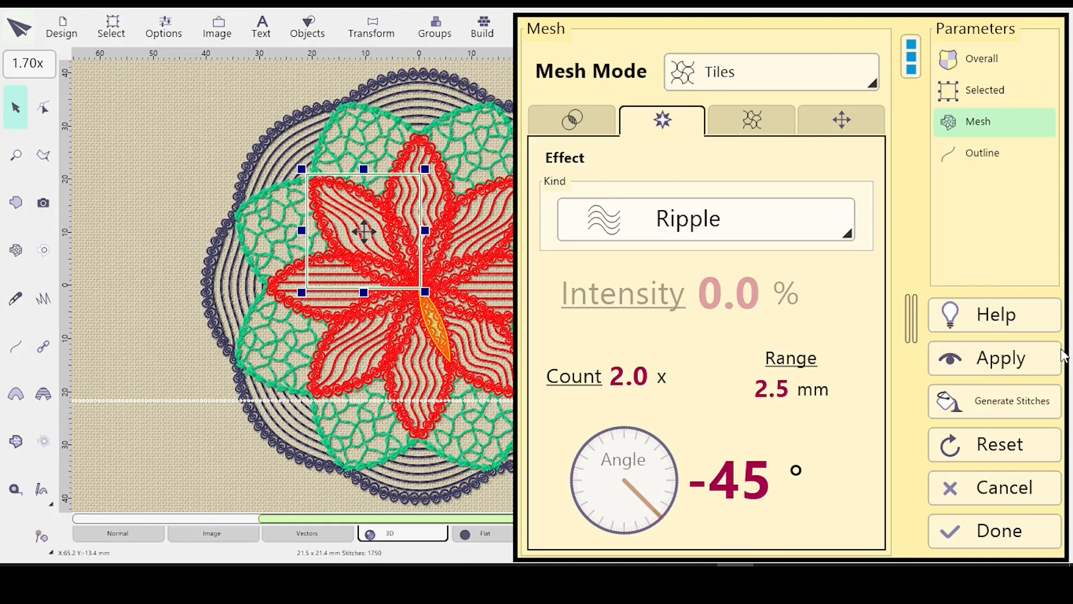
{"action": "left_click", "coordinate": [999, 362]}
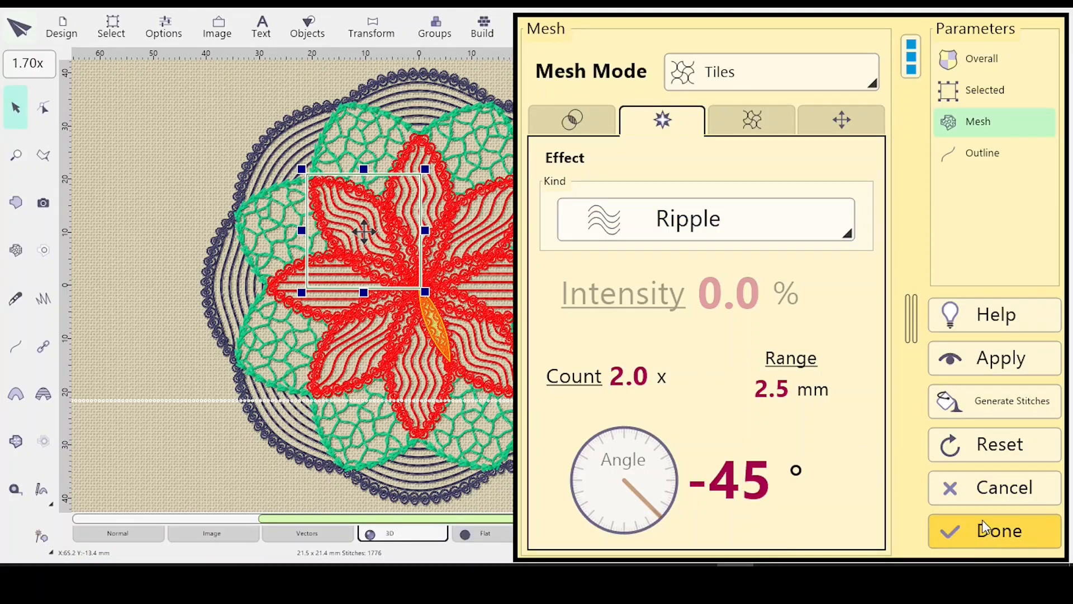
{"action": "left_click", "coordinate": [982, 521]}
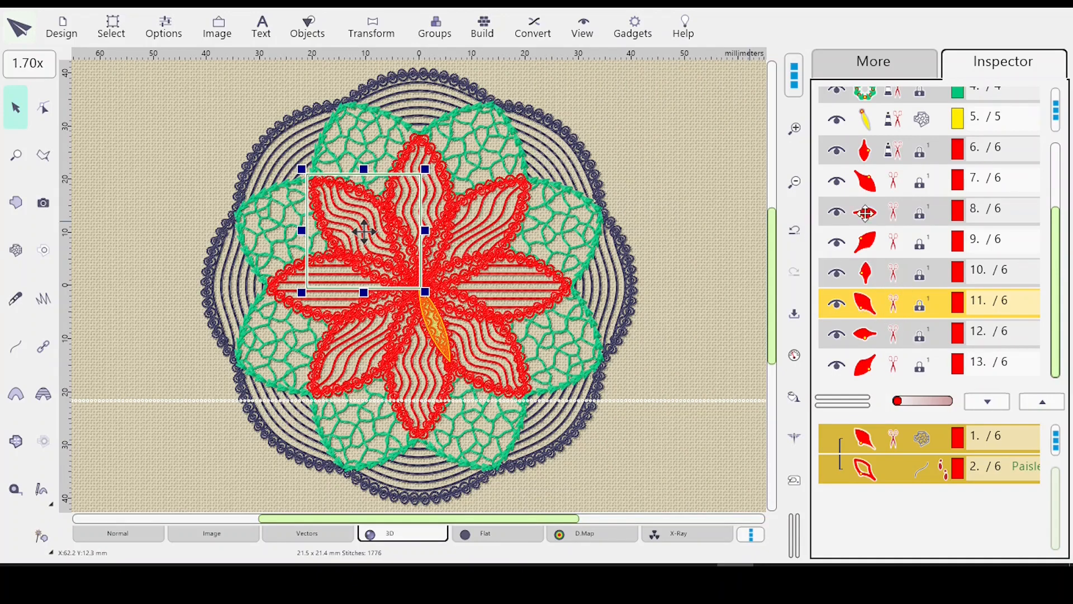
Step: Set the Ripple effect angle of the right horizontal red petal to -180° and apply it
{"action": "left_click", "coordinate": [917, 212]}
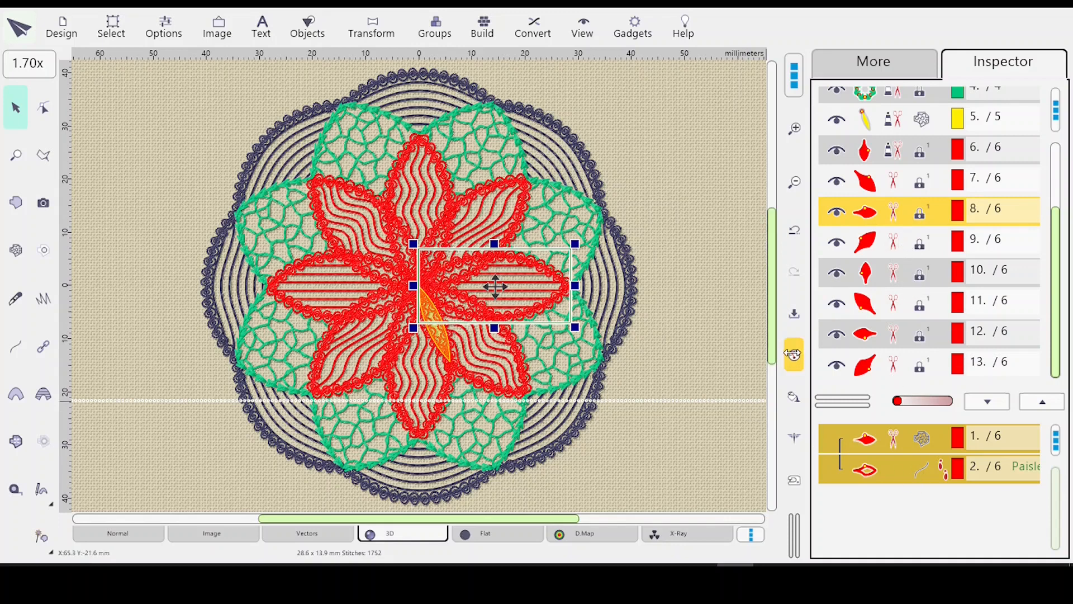
{"action": "left_click", "coordinate": [793, 353]}
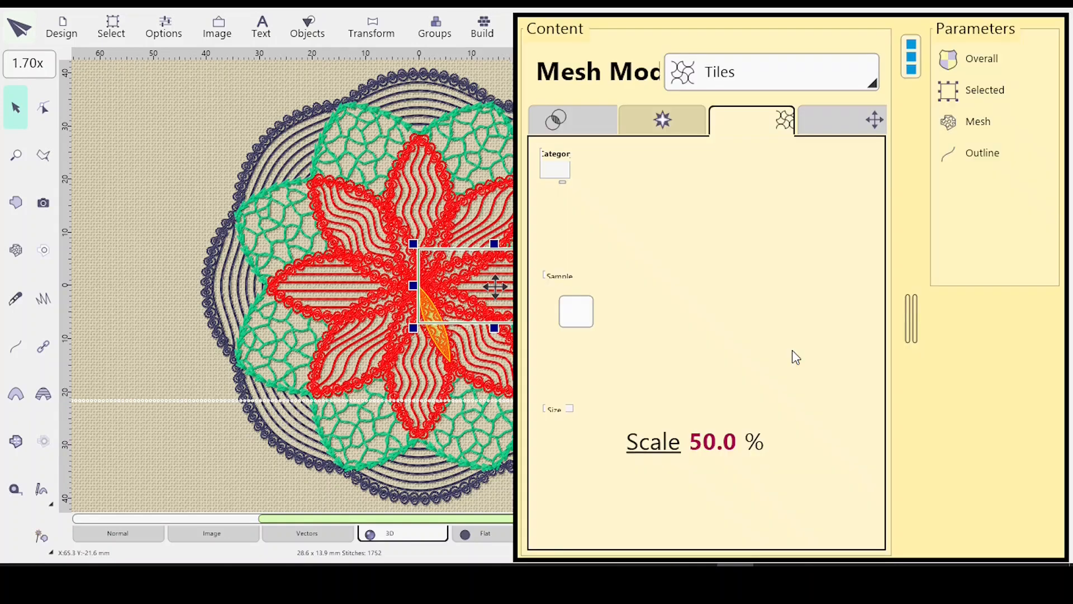
{"action": "left_click", "coordinate": [833, 111]}
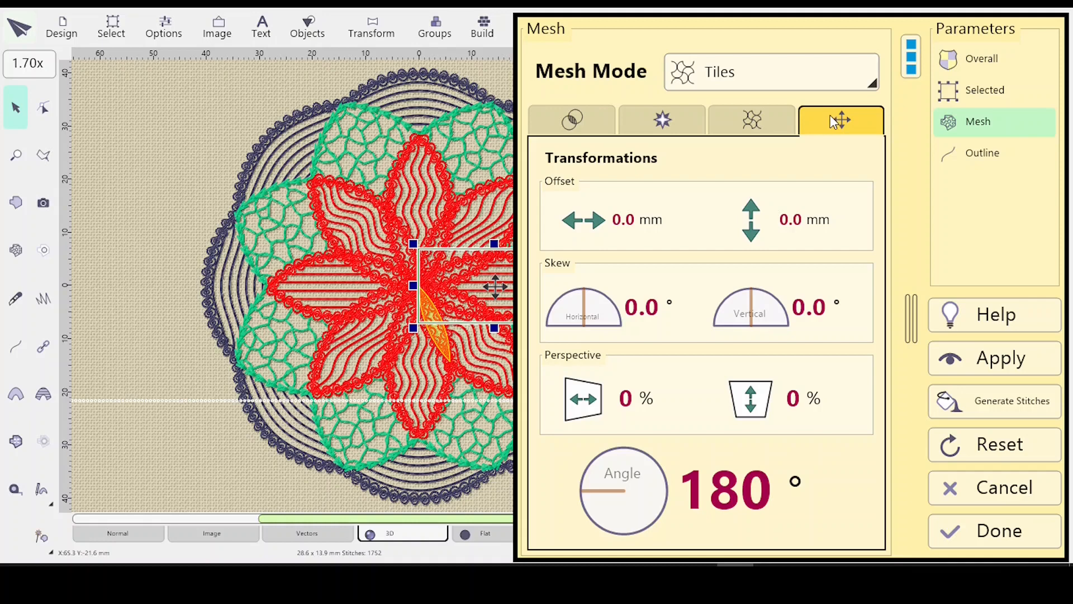
{"action": "left_click", "coordinate": [660, 123]}
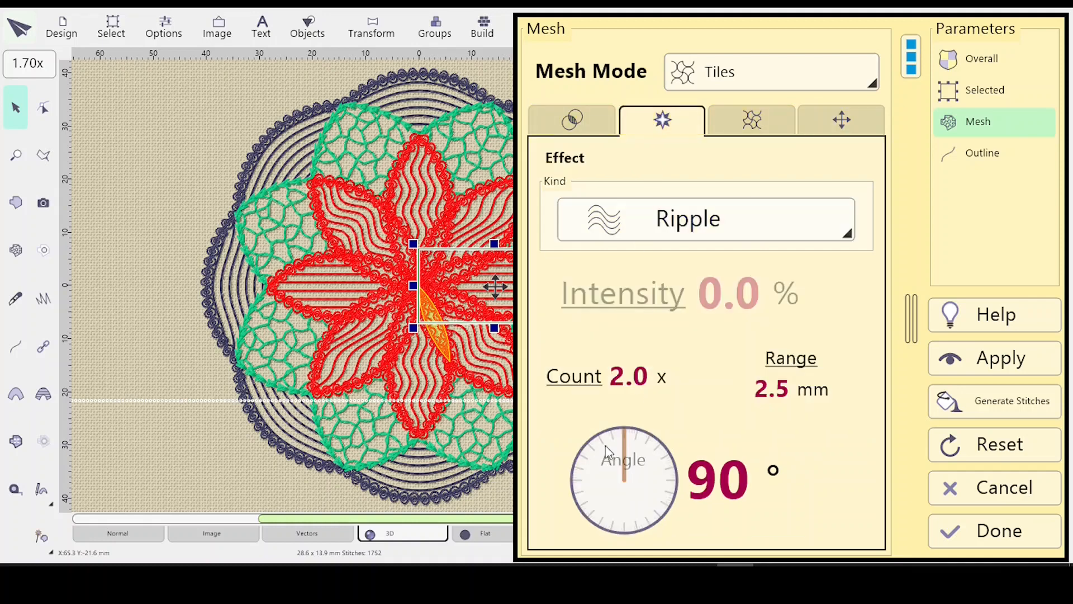
{"action": "left_click_drag", "start_coordinate": [612, 447], "coordinate": [587, 485]}
{"action": "left_click", "coordinate": [963, 362]}
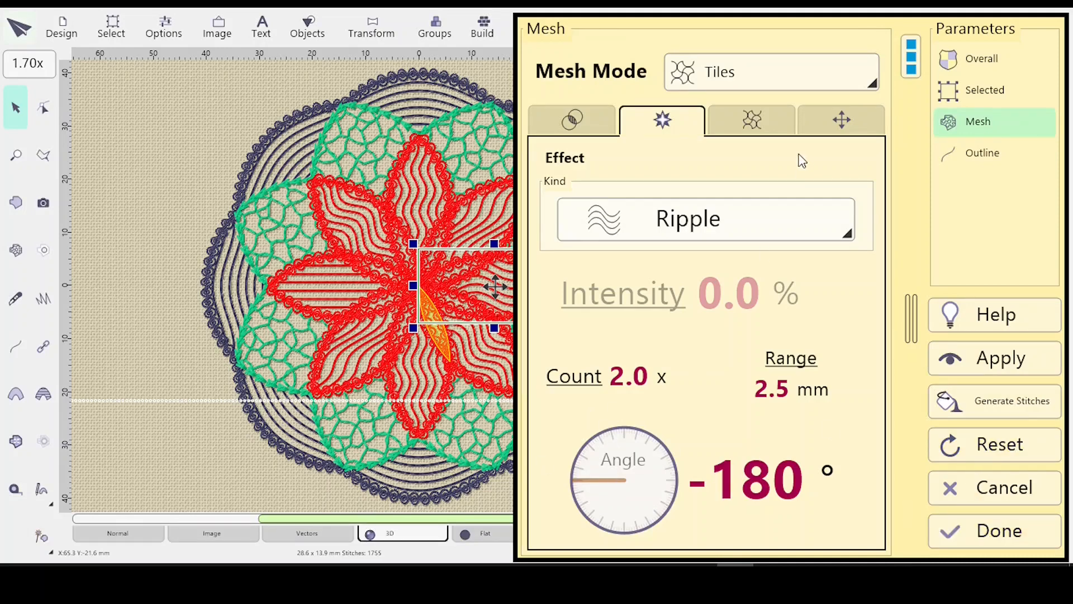
Step: Change the right horizontal petal's Ripple effect angle to 180° to match its mesh angle, and accept the change
{"action": "left_click", "coordinate": [838, 119]}
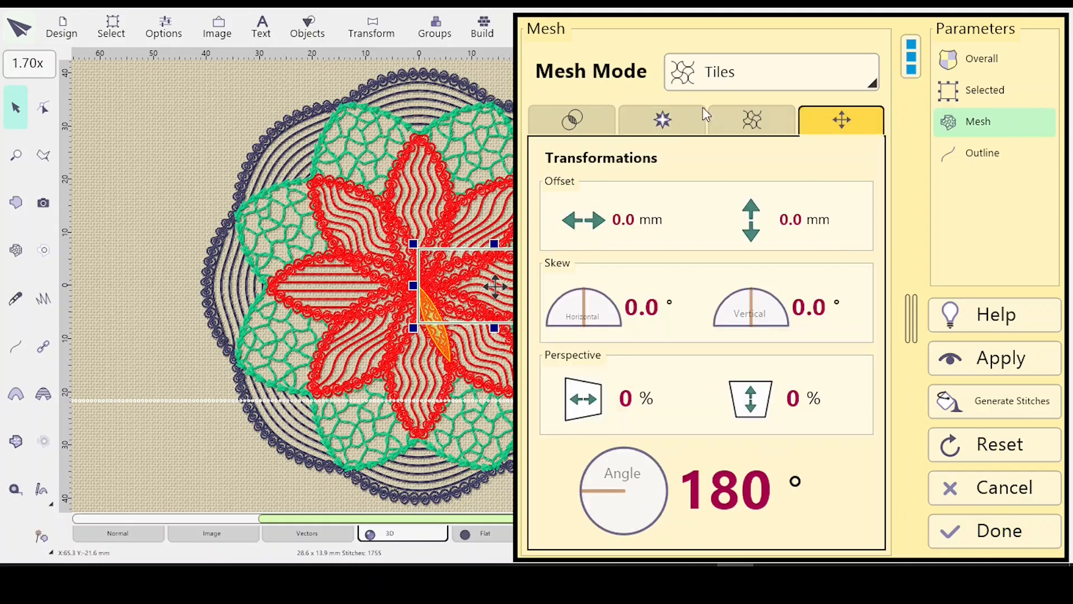
{"action": "left_click", "coordinate": [663, 120]}
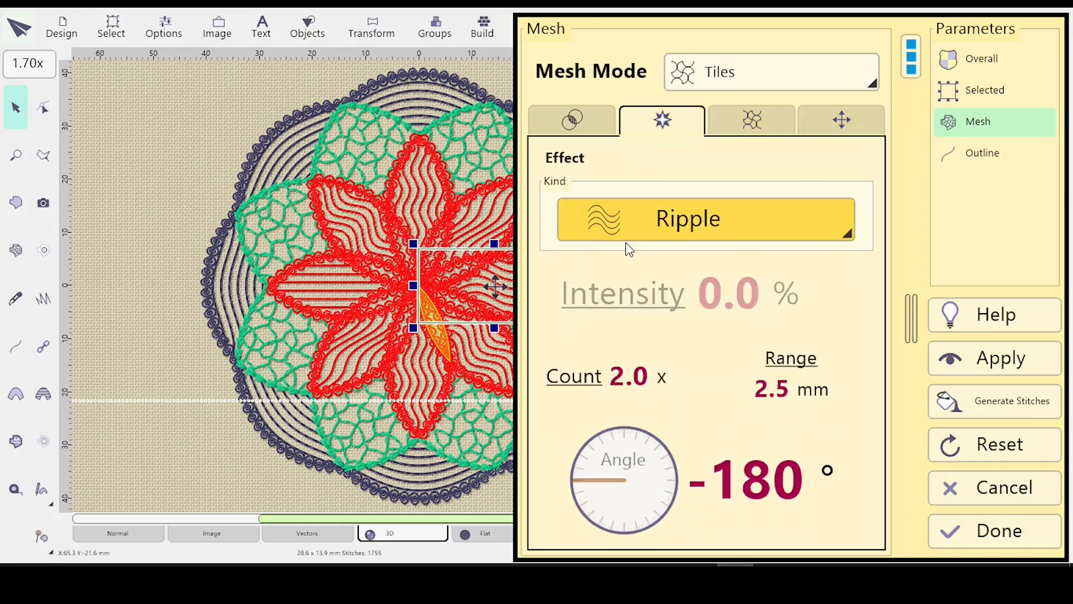
{"action": "left_click", "coordinate": [577, 474]}
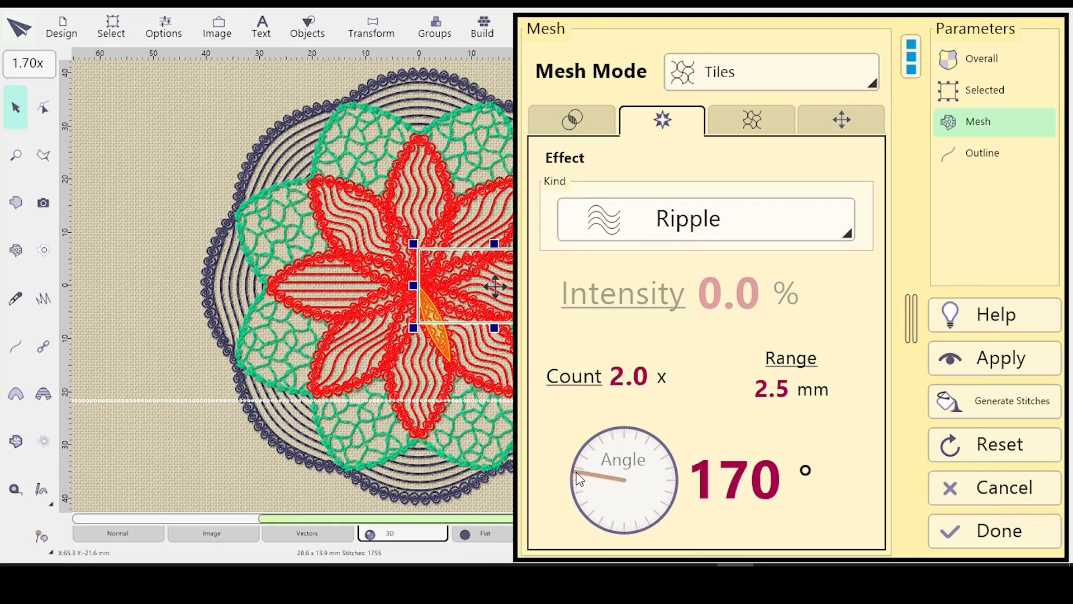
{"action": "left_click_drag", "start_coordinate": [577, 472], "coordinate": [578, 480]}
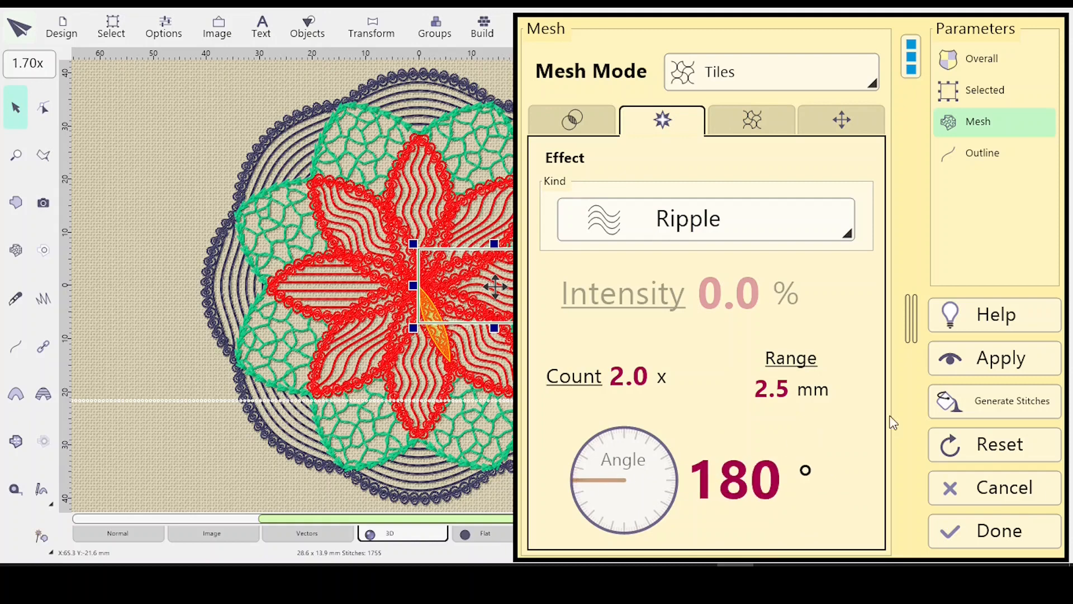
{"action": "left_click", "coordinate": [984, 363]}
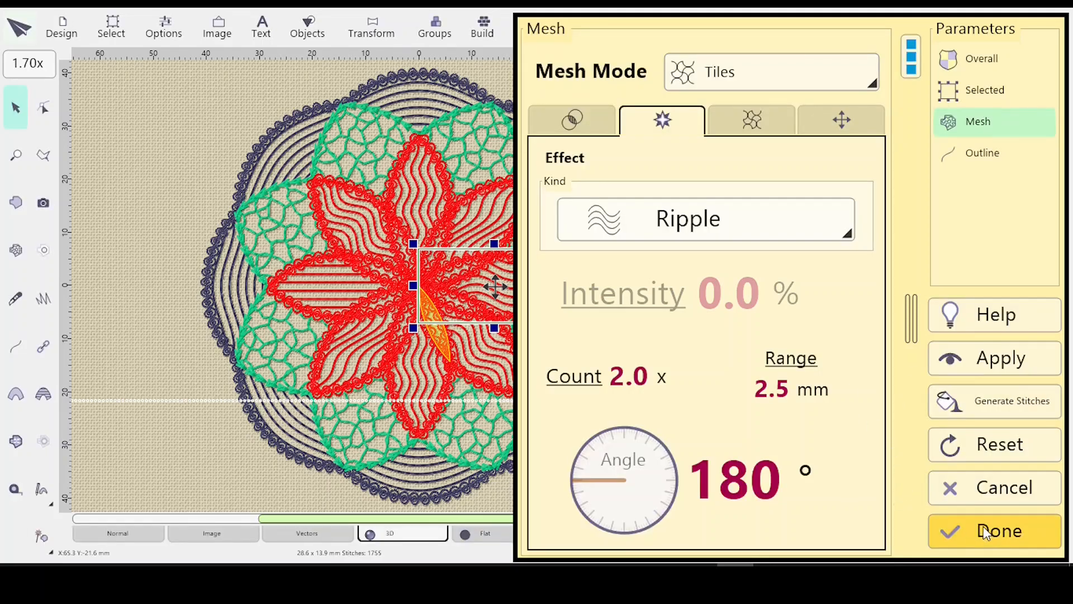
{"action": "left_click", "coordinate": [954, 512]}
Step: Set the Ripple effect angle of the left horizontal red petal to 0° to match its mesh angle
{"action": "scroll", "coordinate": [408, 515], "scroll_direction": "right", "scroll_amount": 5}
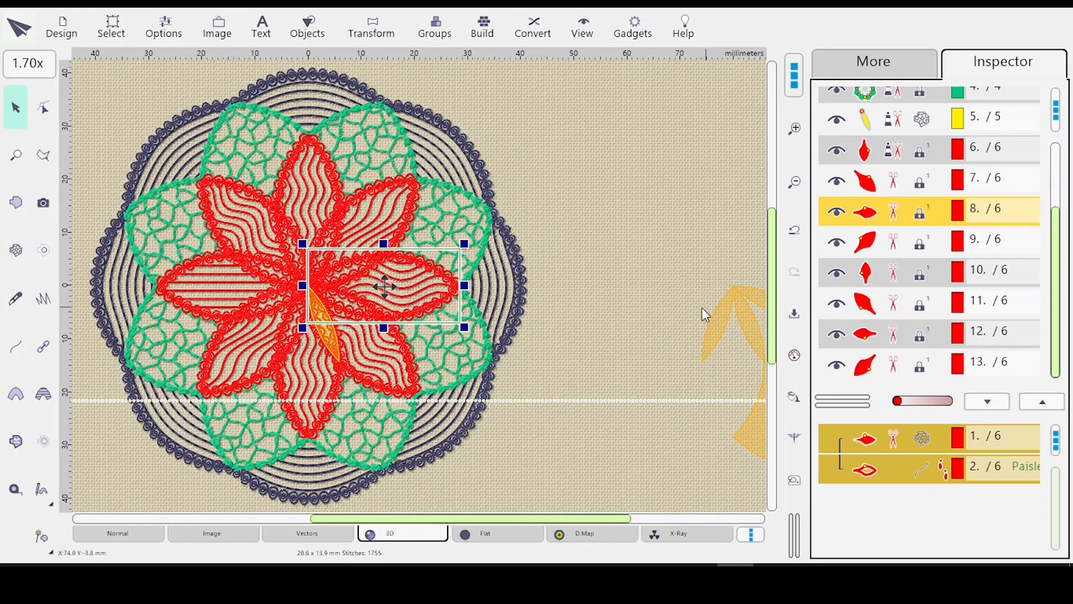
{"action": "left_click", "coordinate": [949, 335]}
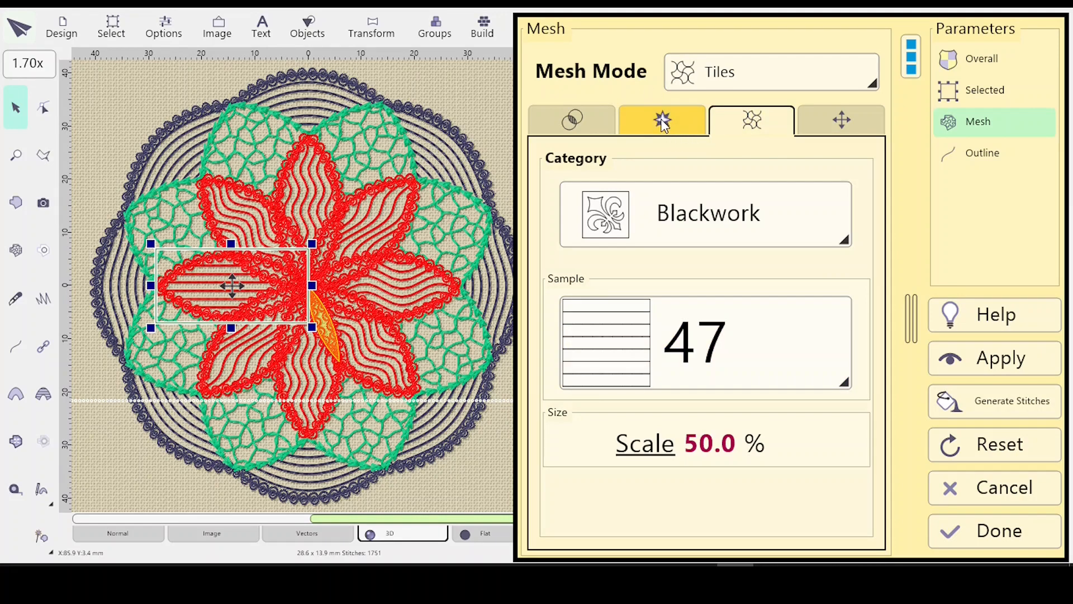
{"action": "left_click", "coordinate": [812, 122]}
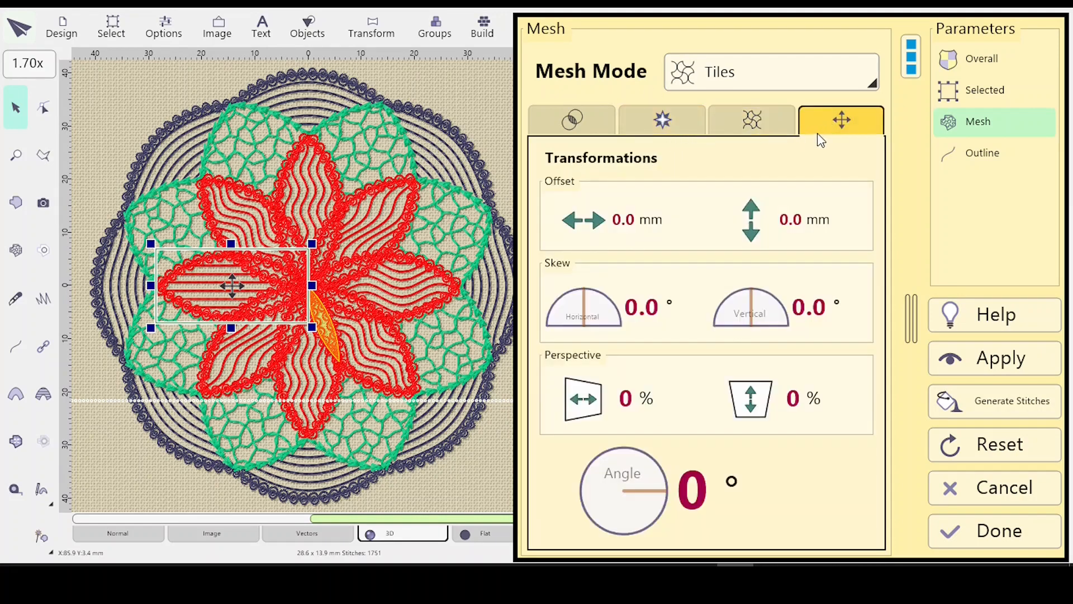
{"action": "left_click", "coordinate": [660, 127]}
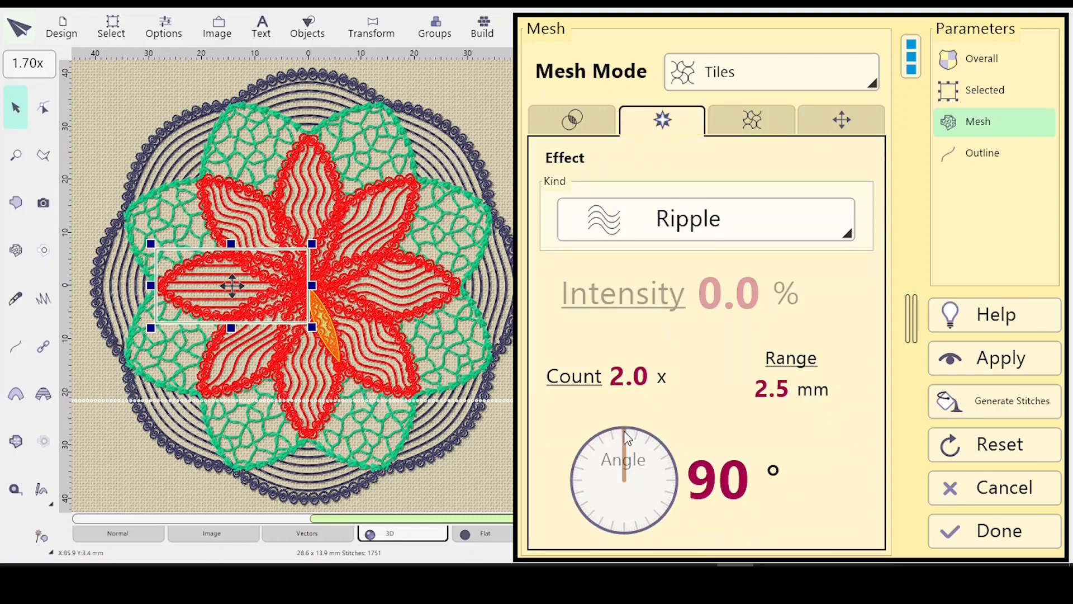
{"action": "left_click_drag", "start_coordinate": [626, 436], "coordinate": [674, 476]}
{"action": "left_click_drag", "start_coordinate": [678, 487], "coordinate": [677, 487]}
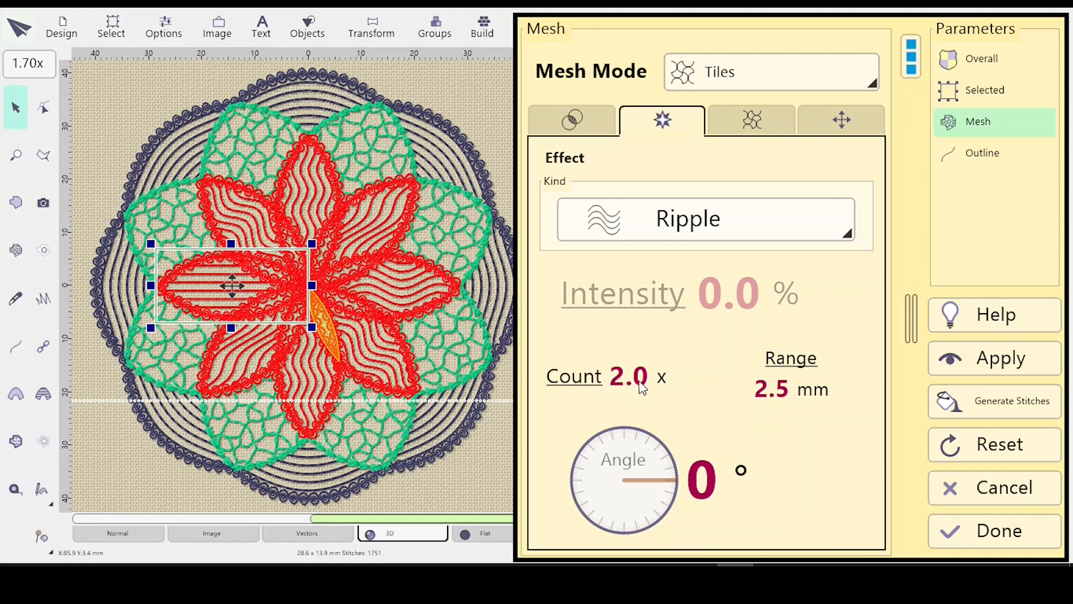
Step: Raise the left horizontal petal's Ripple count to 2.5, apply it, and accept the changes
{"action": "scroll", "coordinate": [638, 381], "scroll_direction": "up", "scroll_amount": 4}
{"action": "scroll", "coordinate": [646, 388], "scroll_direction": "up", "scroll_amount": 1}
{"action": "left_click", "coordinate": [973, 361]}
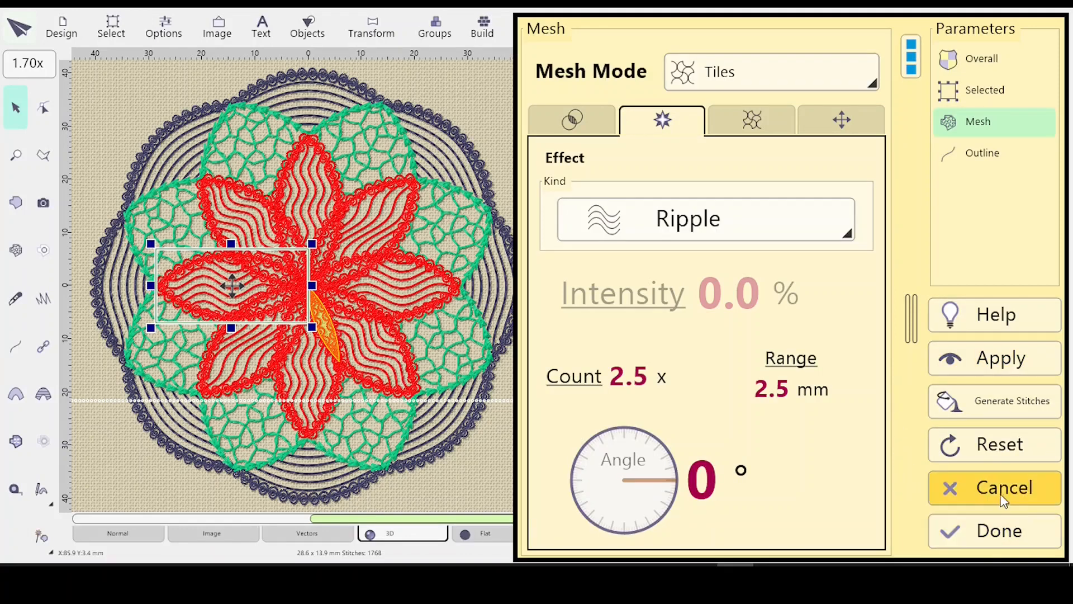
{"action": "left_click", "coordinate": [1004, 536]}
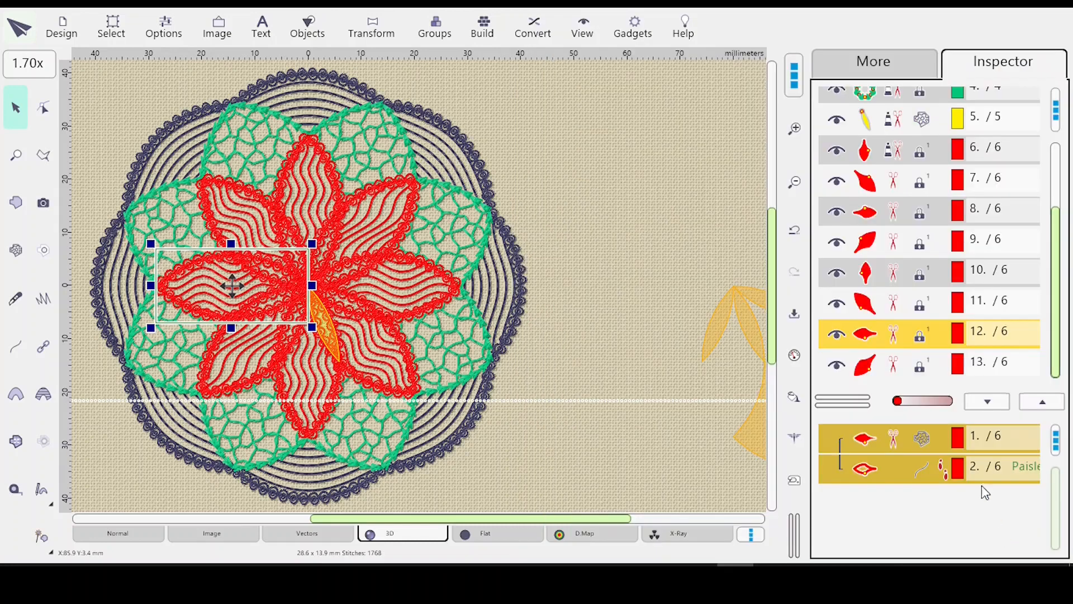
Step: Set the Ripple count of the right horizontal red petal to 2.5 and accept the change
{"action": "left_click", "coordinate": [939, 213]}
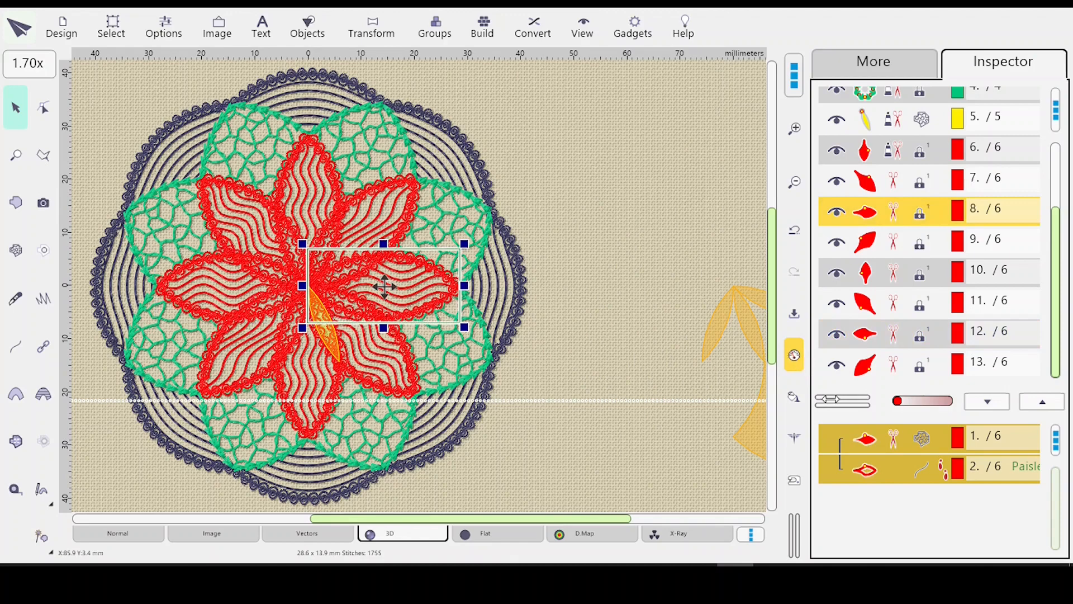
{"action": "key", "text": "p"}
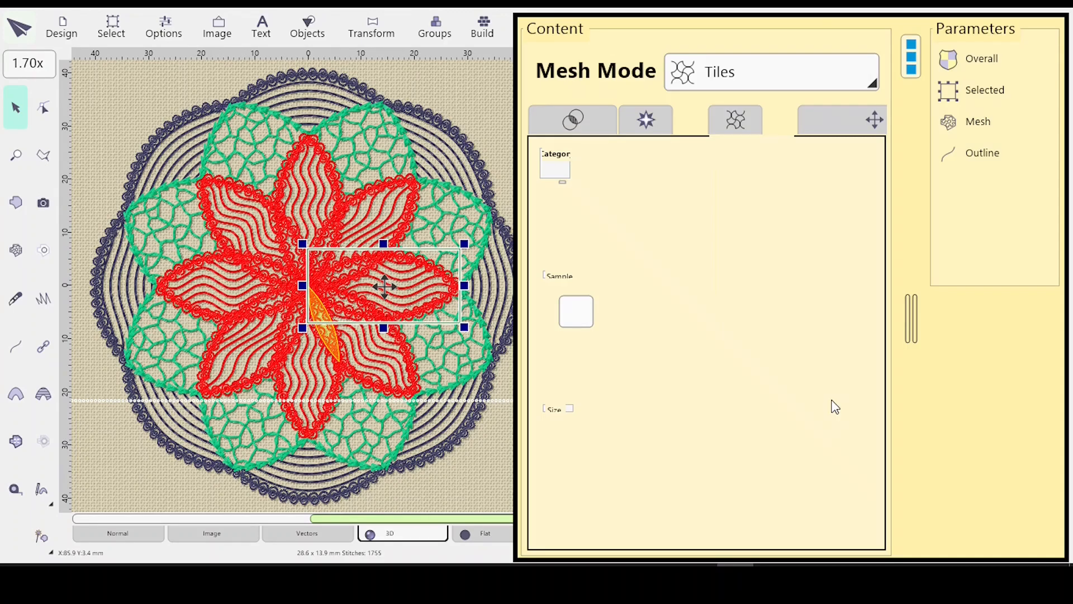
{"action": "left_click", "coordinate": [662, 122]}
{"action": "scroll", "coordinate": [635, 374], "scroll_direction": "up", "scroll_amount": 5}
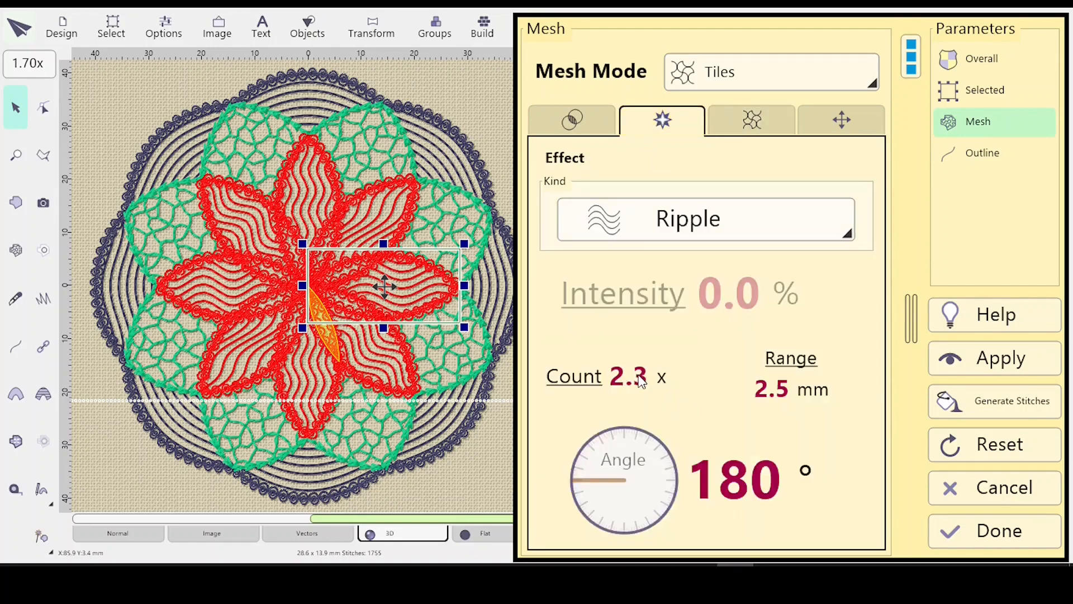
{"action": "left_click", "coordinate": [961, 358]}
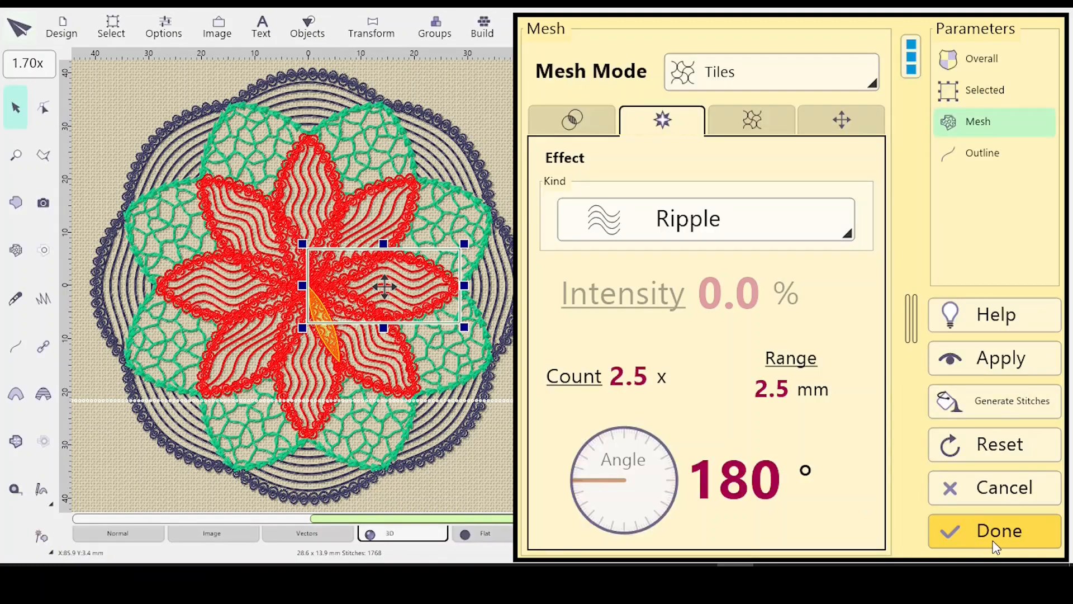
{"action": "left_click", "coordinate": [980, 535]}
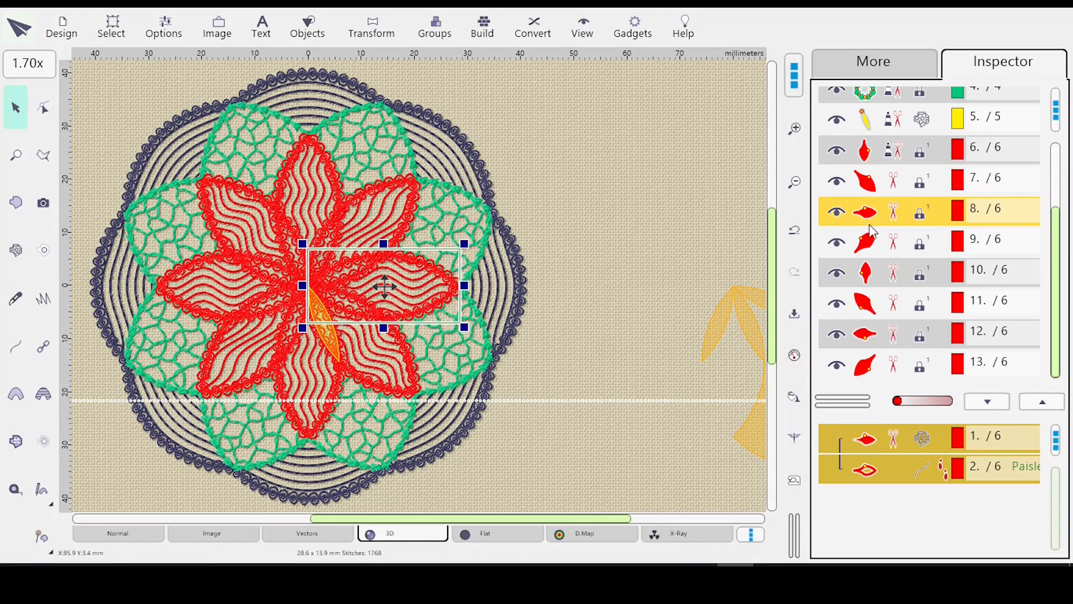
Step: Check the Ripple effect settings of the lower-right diagonal red petal and close its parameters
{"action": "left_click", "coordinate": [914, 248]}
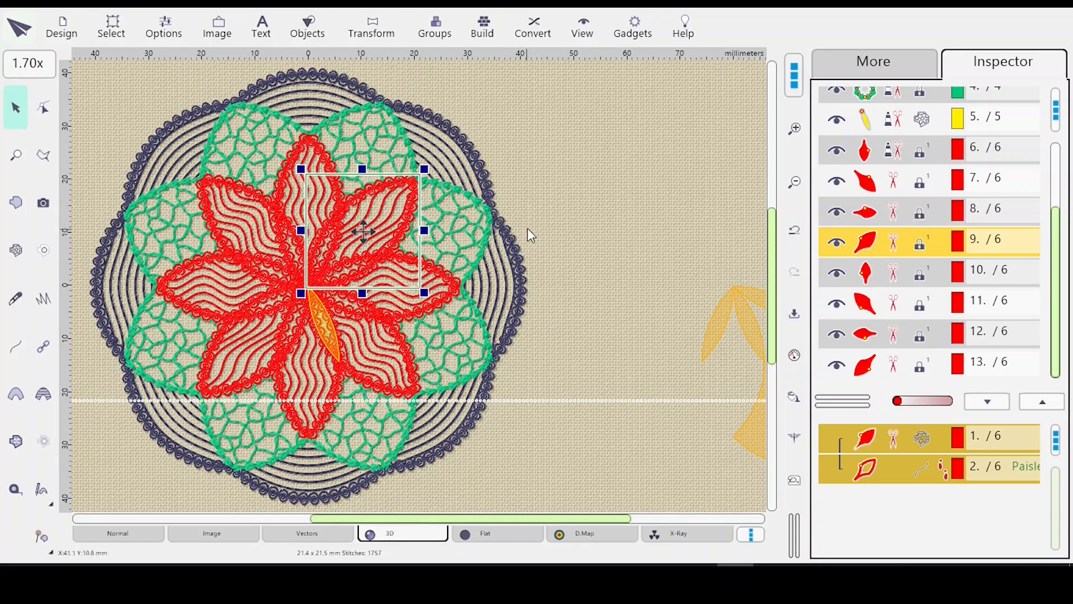
{"action": "left_click", "coordinate": [947, 179]}
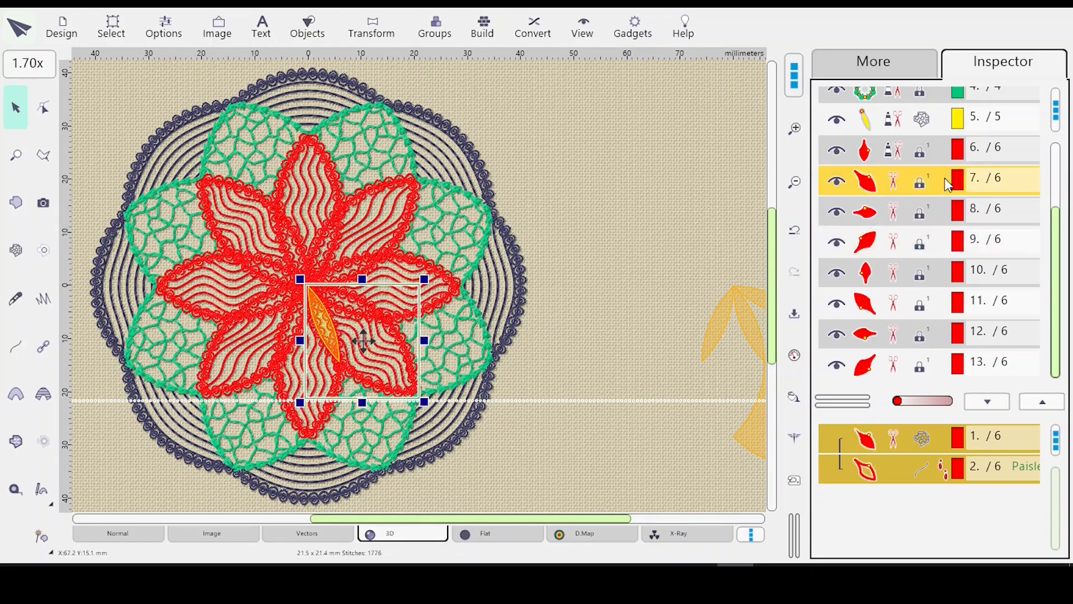
{"action": "left_click", "coordinate": [793, 353]}
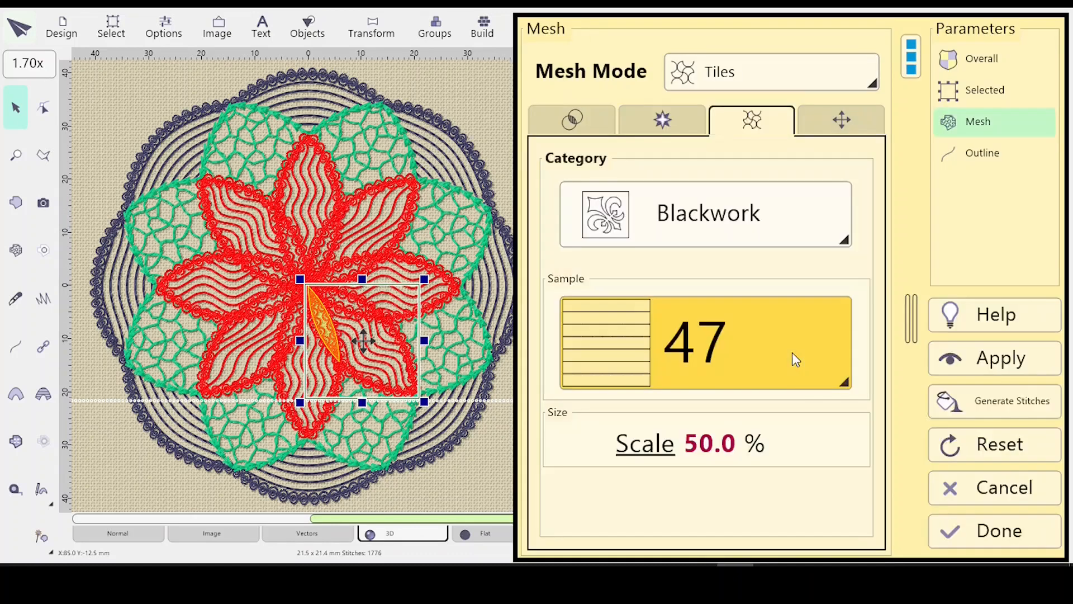
{"action": "left_click", "coordinate": [668, 129]}
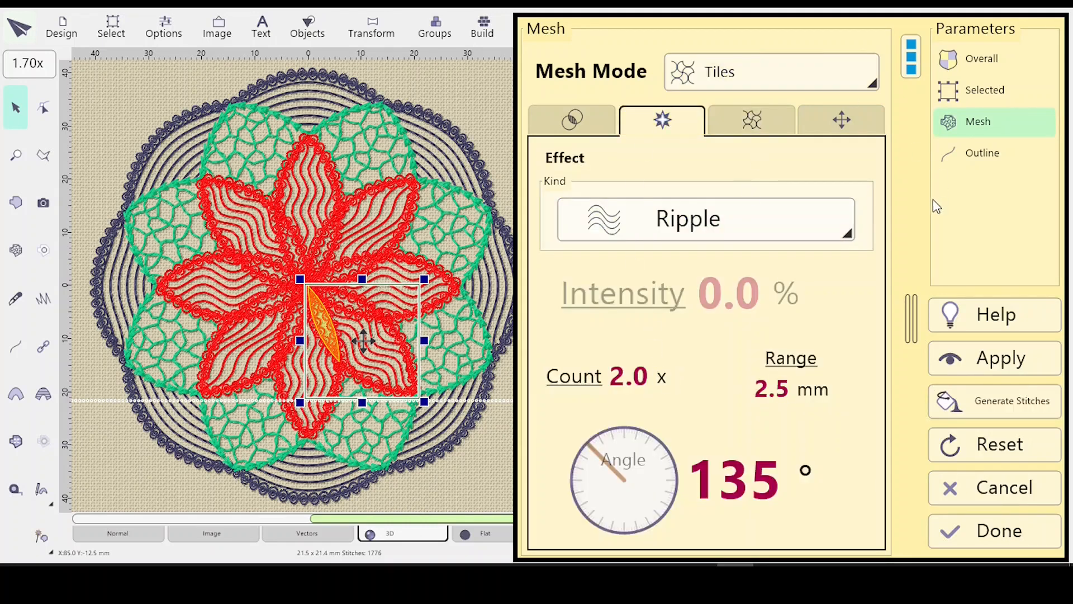
{"action": "left_click", "coordinate": [984, 523]}
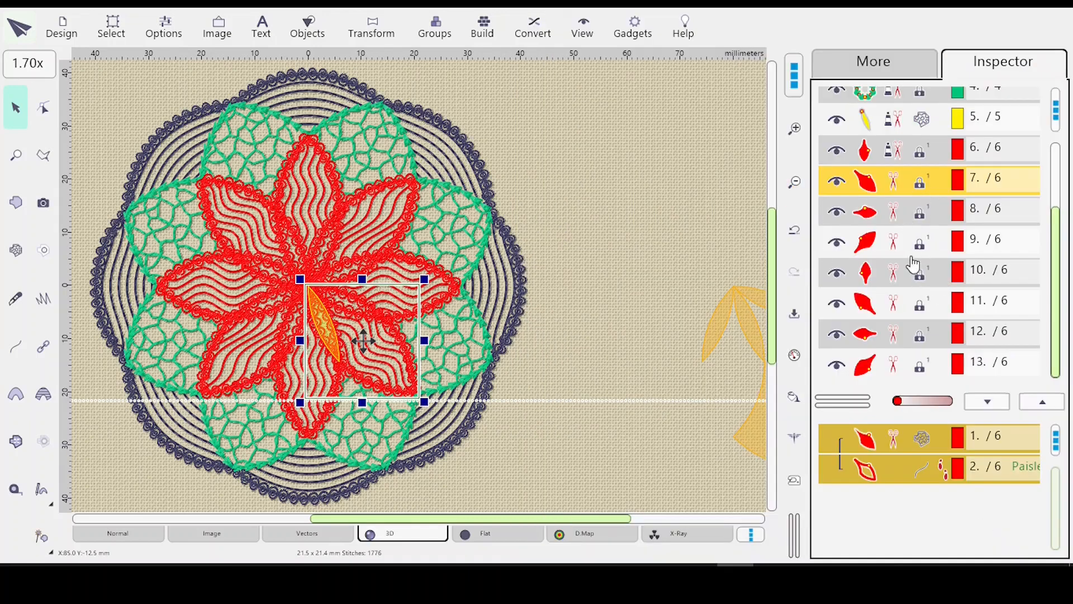
Step: Set the Ripple effect angle of the upper-right diagonal red petal to -135° to match its mesh angle
{"action": "left_click", "coordinate": [920, 275]}
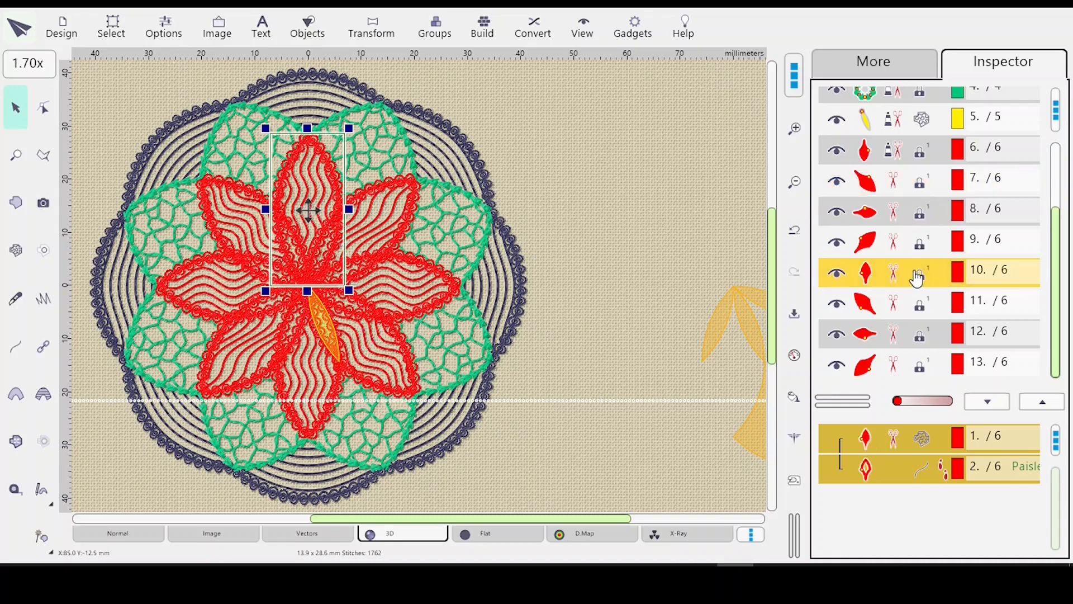
{"action": "left_click", "coordinate": [920, 246]}
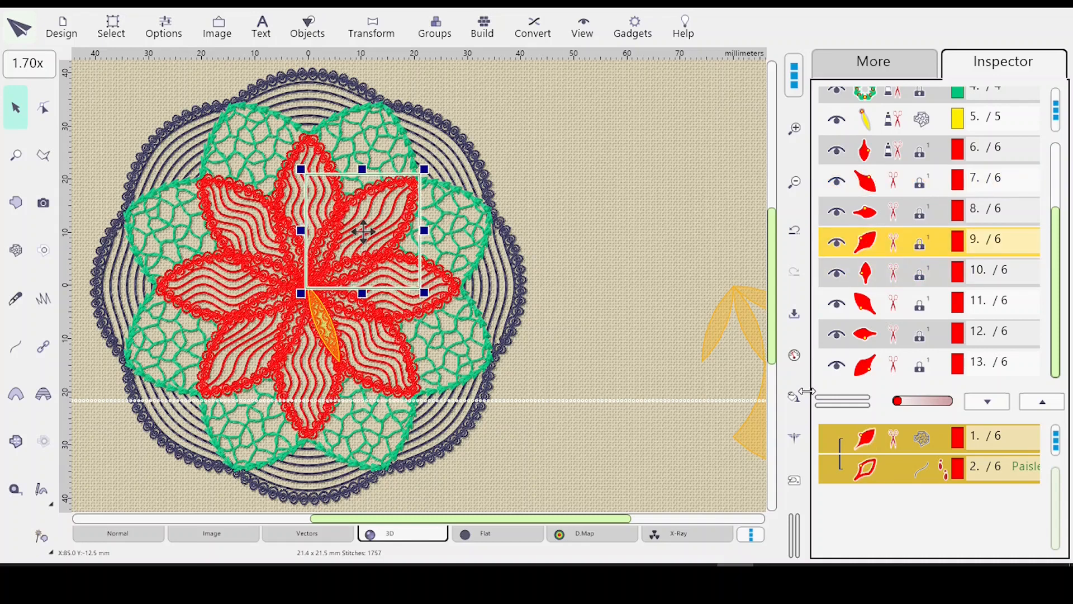
{"action": "left_click", "coordinate": [794, 354]}
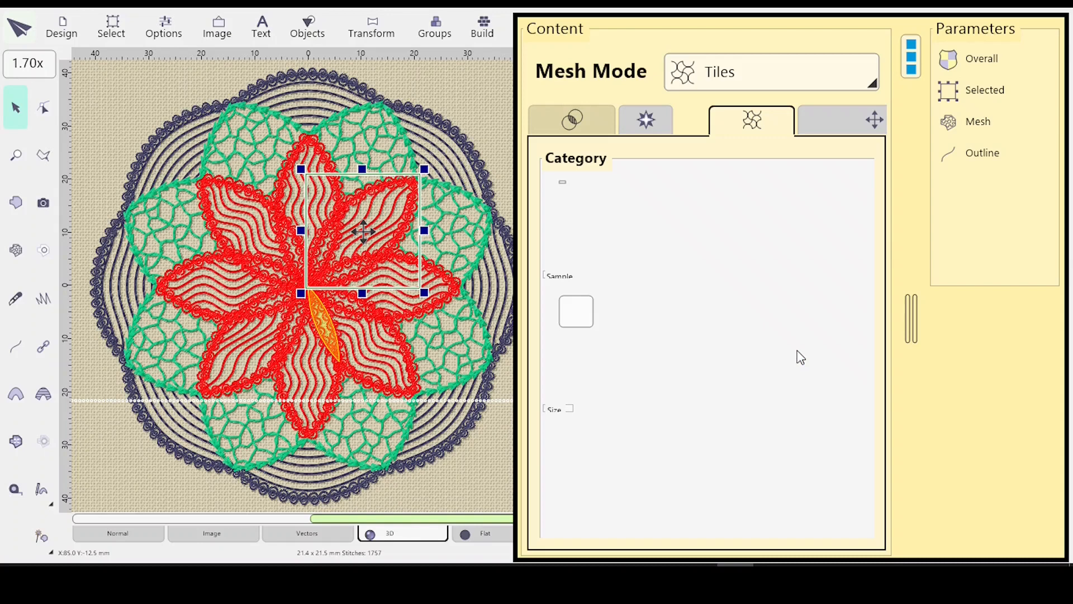
{"action": "left_click", "coordinate": [657, 123]}
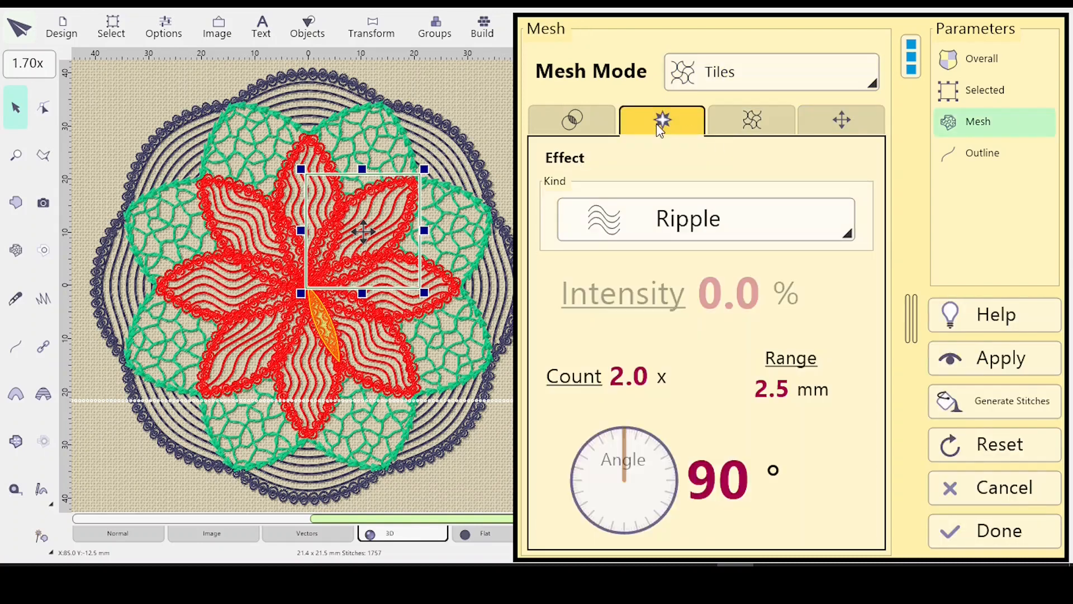
{"action": "left_click", "coordinate": [837, 119]}
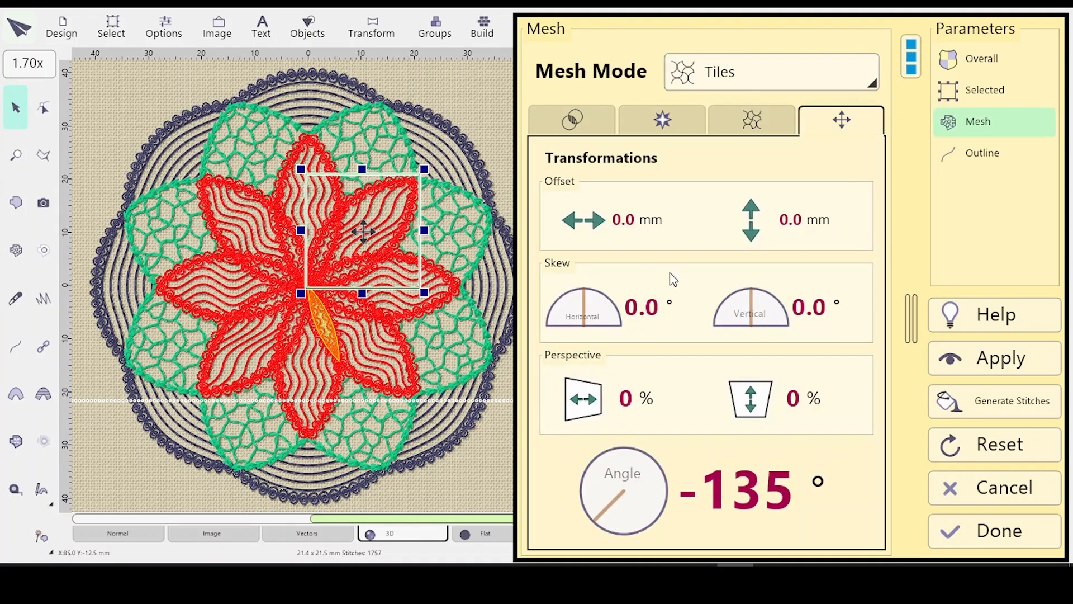
{"action": "left_click", "coordinate": [665, 124]}
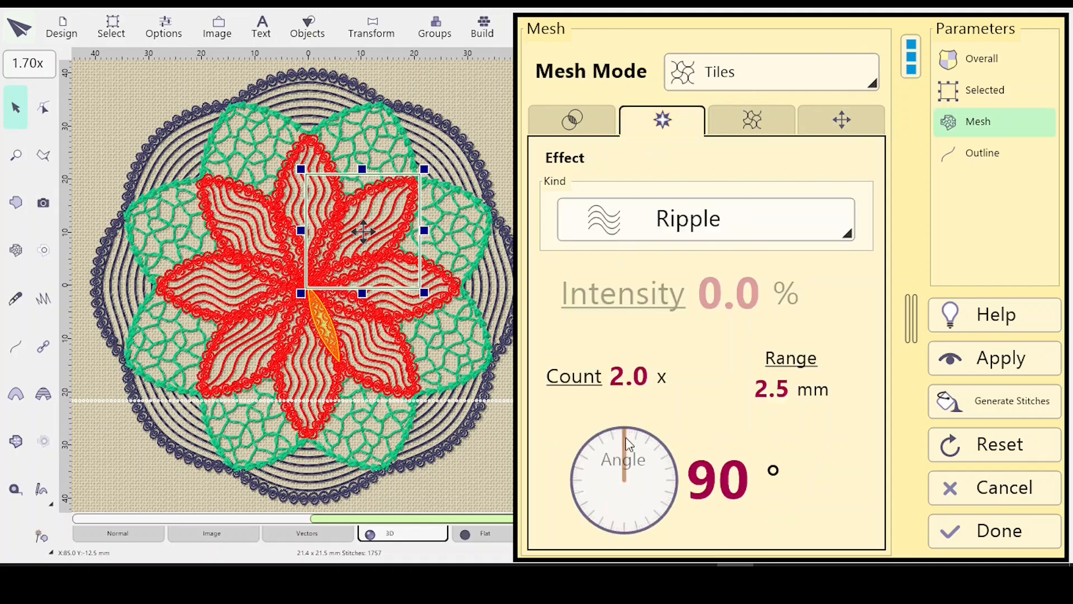
{"action": "left_click_drag", "start_coordinate": [625, 437], "coordinate": [599, 511]}
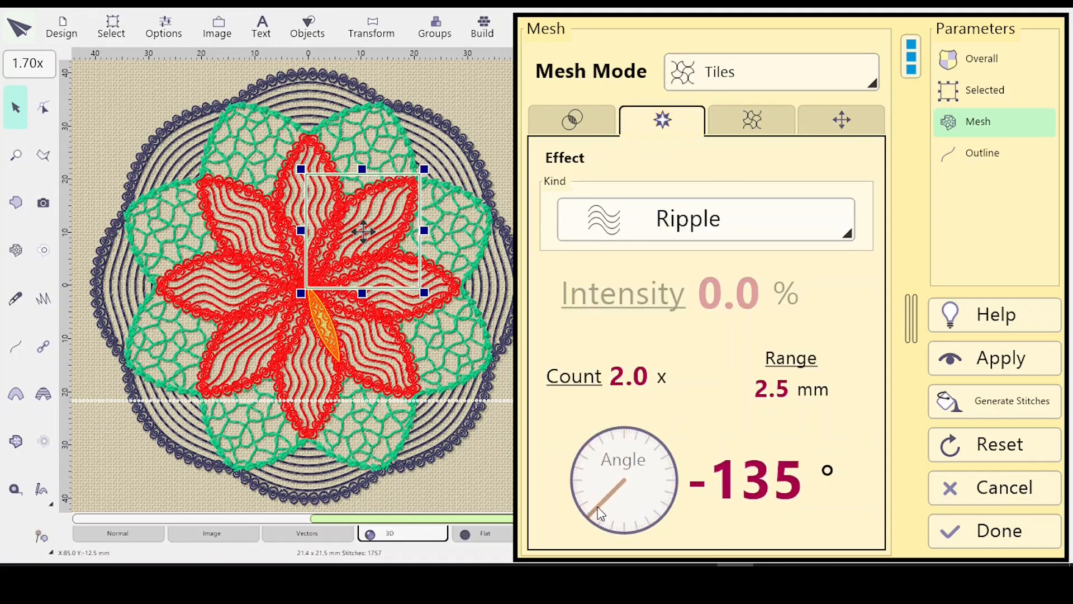
Step: Recheck the upper-right diagonal petal's mesh angle against its ripple angle, and apply and accept the effect change
{"action": "left_click", "coordinate": [834, 125]}
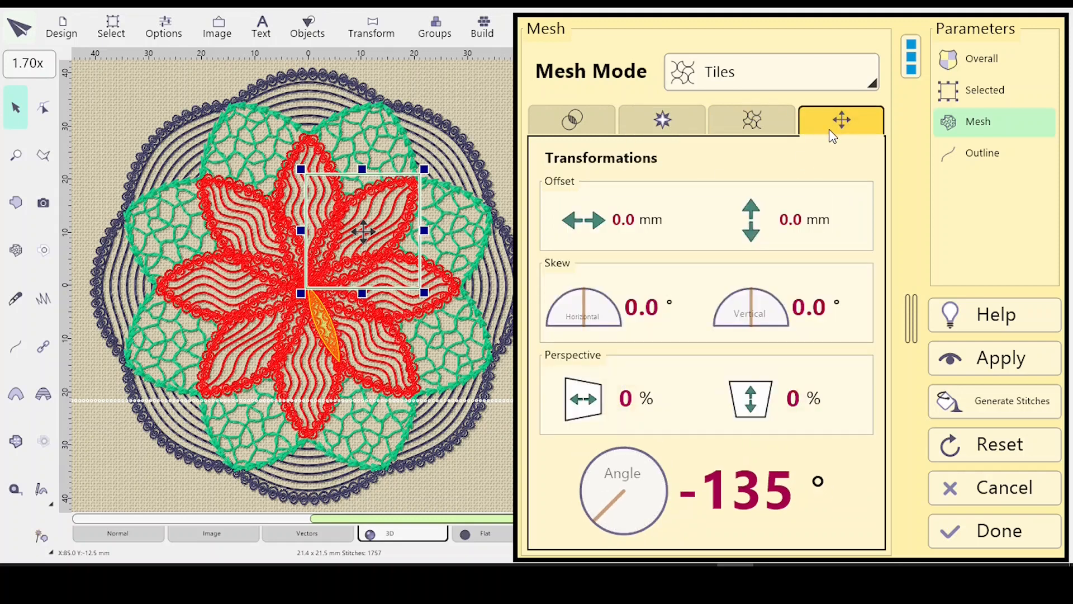
{"action": "left_click", "coordinate": [670, 129]}
{"action": "left_click", "coordinate": [994, 369]}
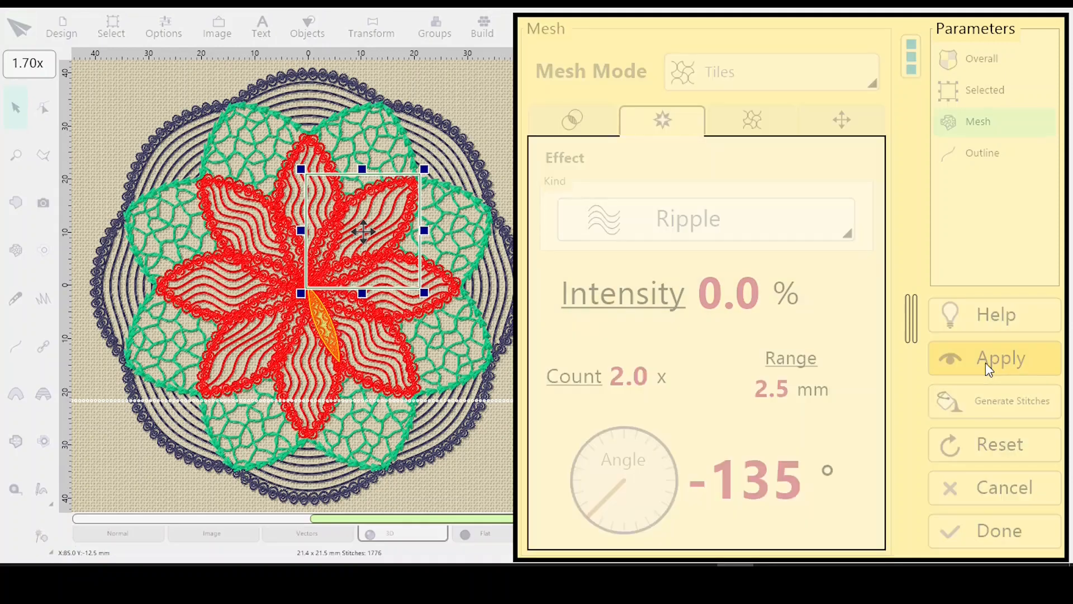
{"action": "left_click", "coordinate": [982, 360]}
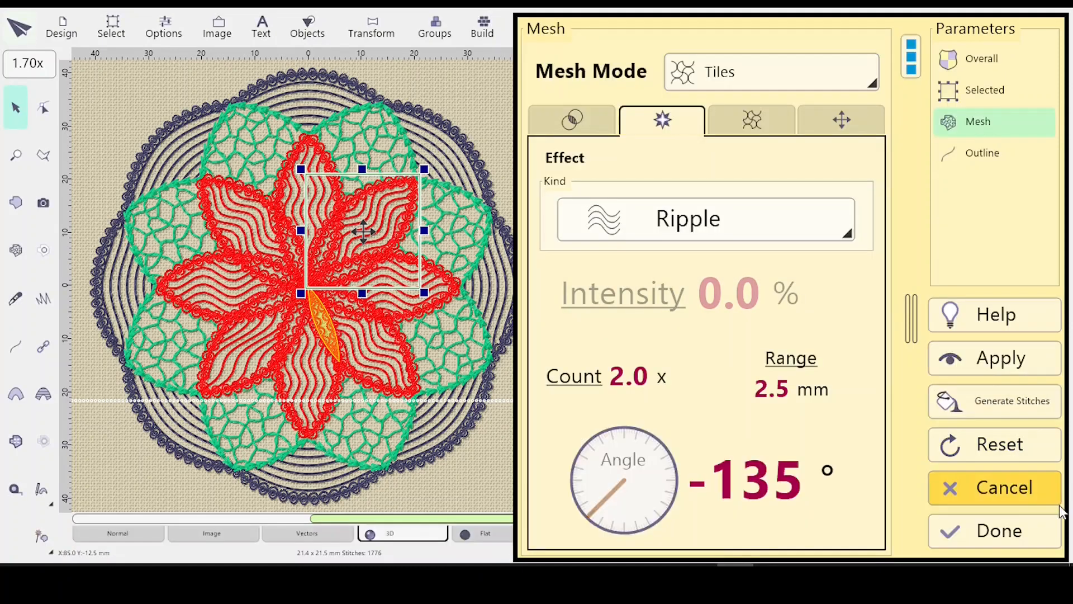
{"action": "left_click", "coordinate": [1006, 529]}
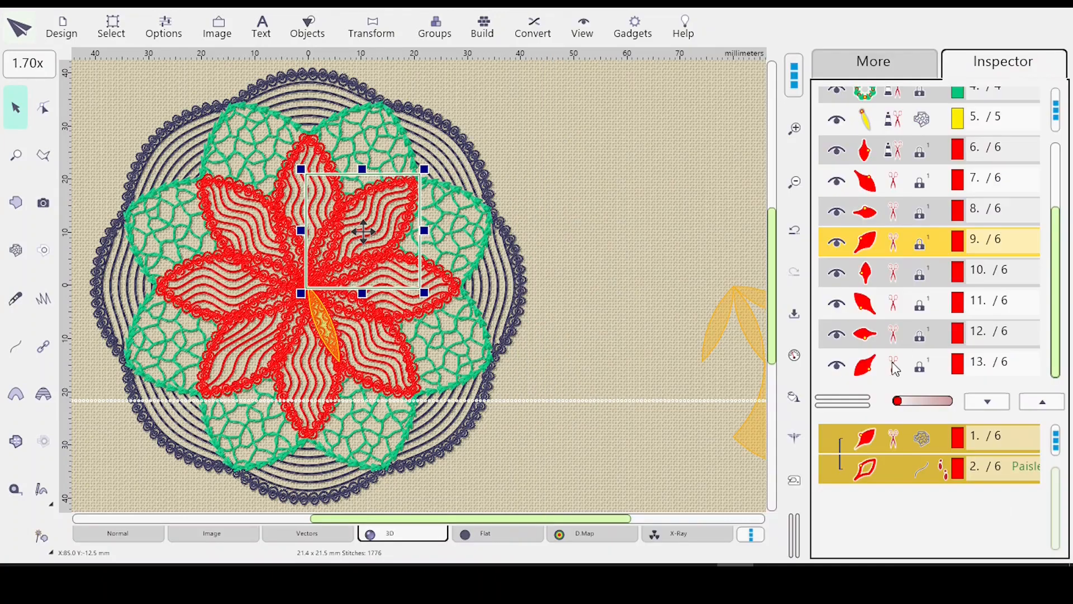
Step: Set the Ripple effect angle of the lower-left diagonal red petal to 45° to match its mesh angle, and accept the change
{"action": "left_click", "coordinate": [923, 370]}
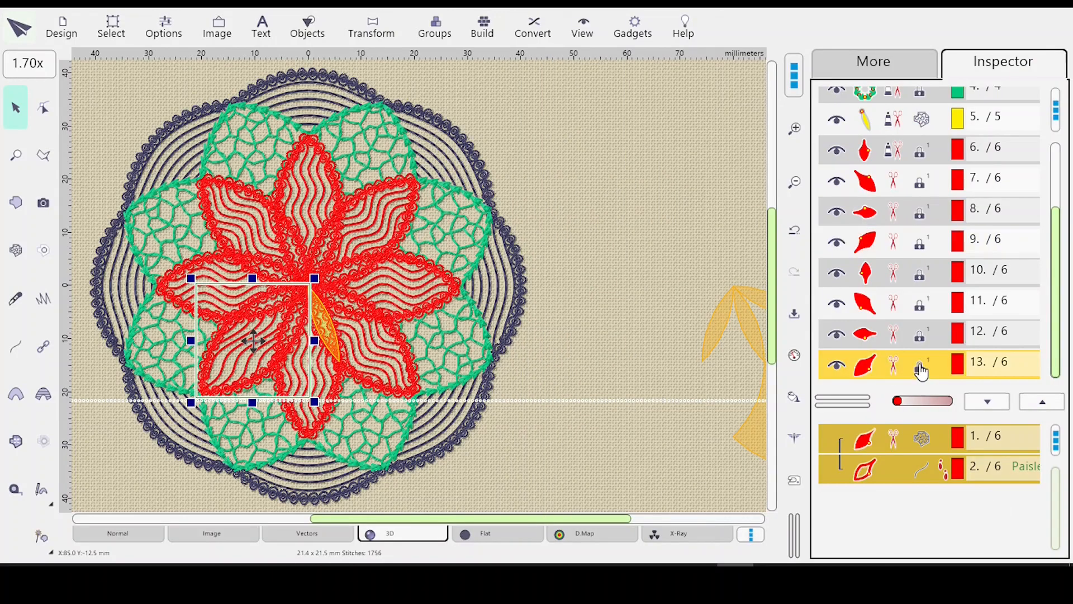
{"action": "left_click", "coordinate": [796, 355]}
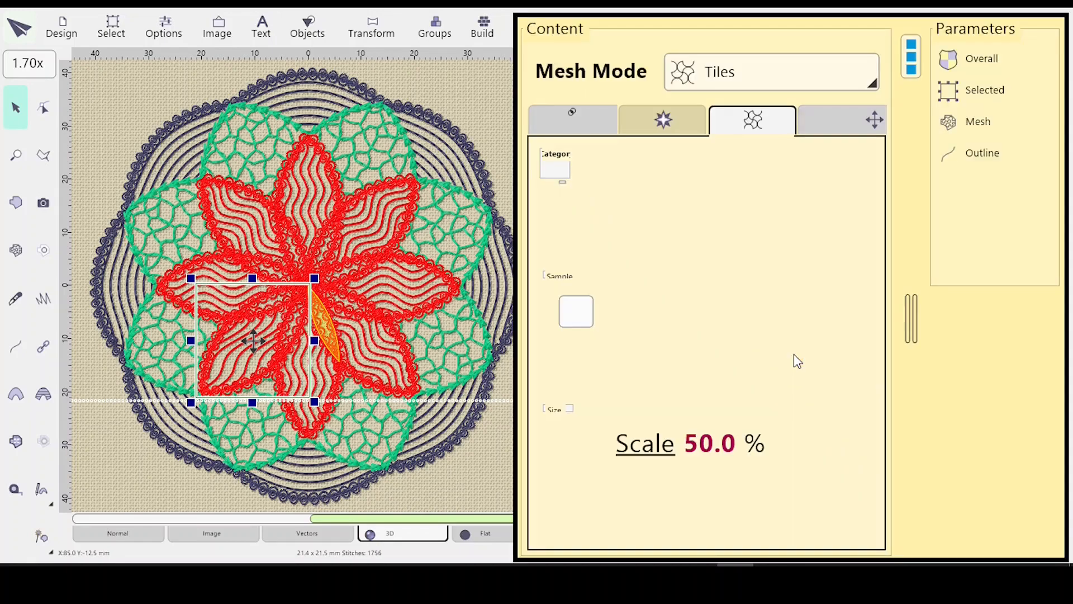
{"action": "left_click", "coordinate": [841, 119]}
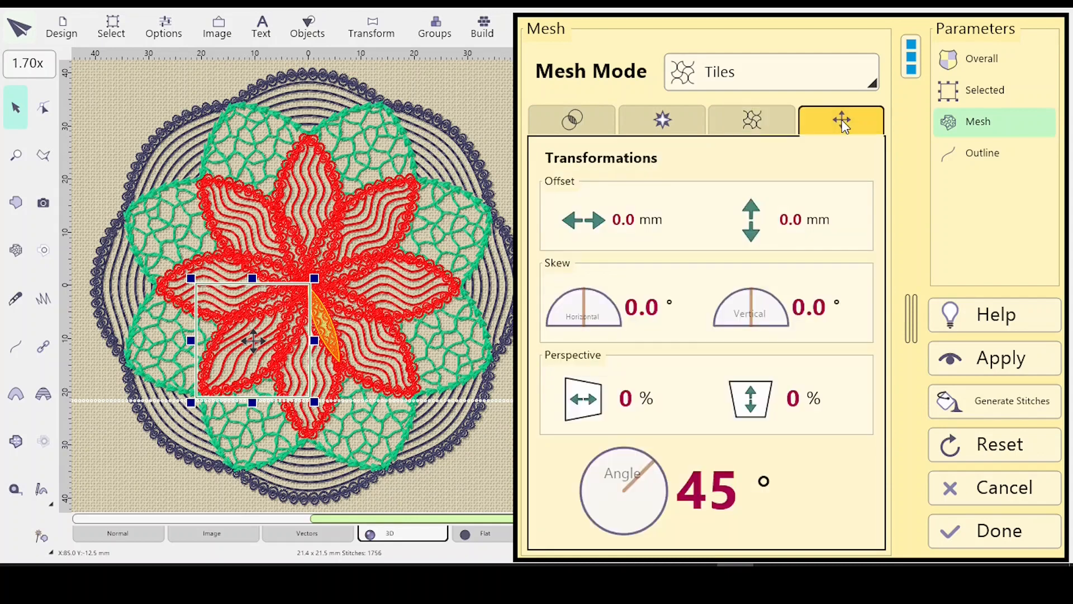
{"action": "left_click", "coordinate": [643, 112]}
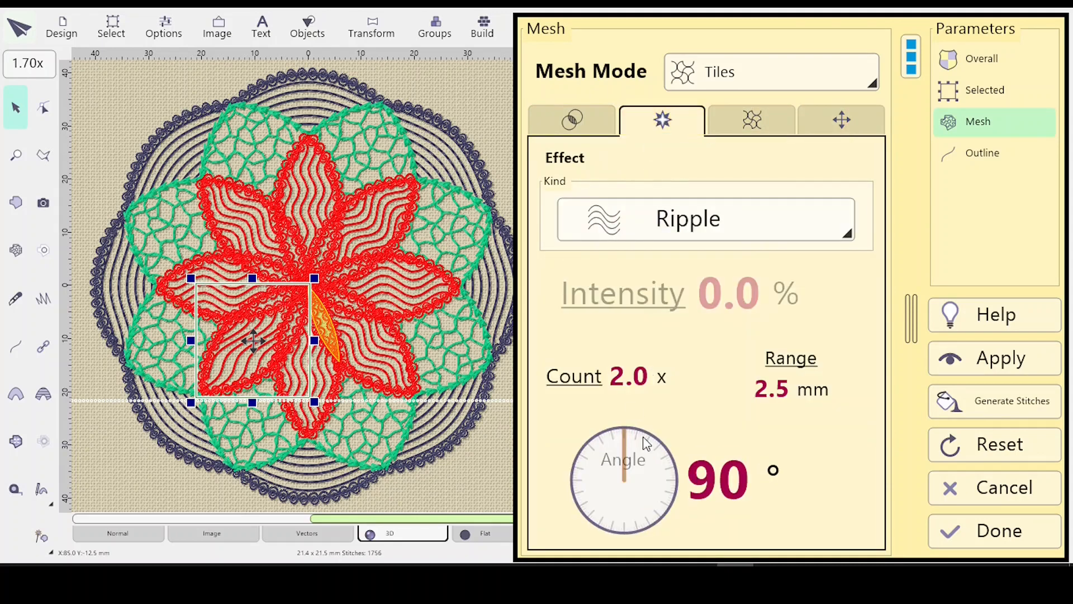
{"action": "left_click_drag", "start_coordinate": [625, 439], "coordinate": [657, 449]}
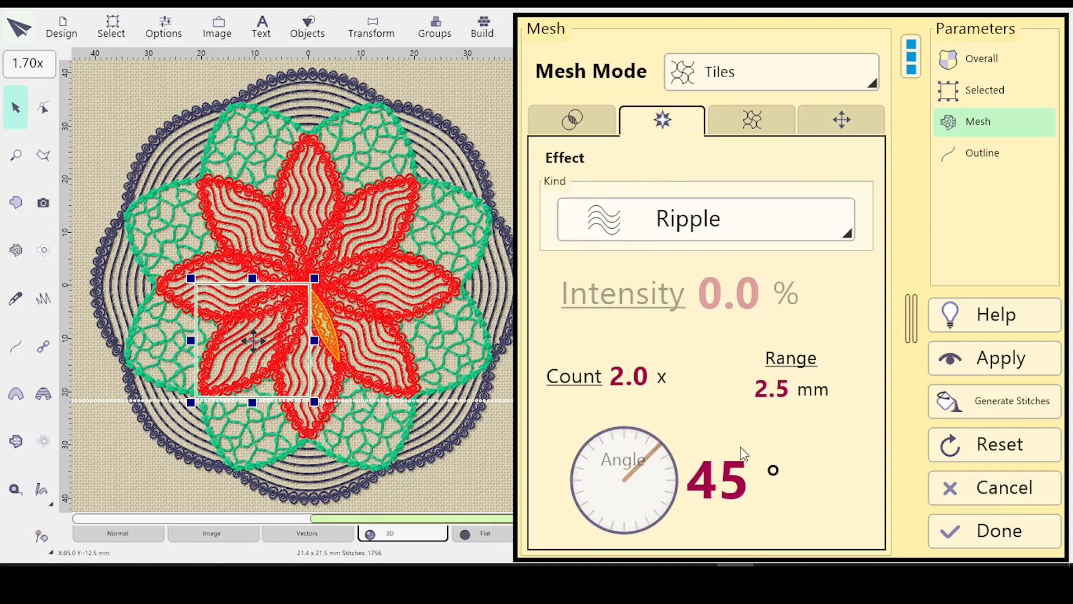
{"action": "left_click", "coordinate": [1017, 358]}
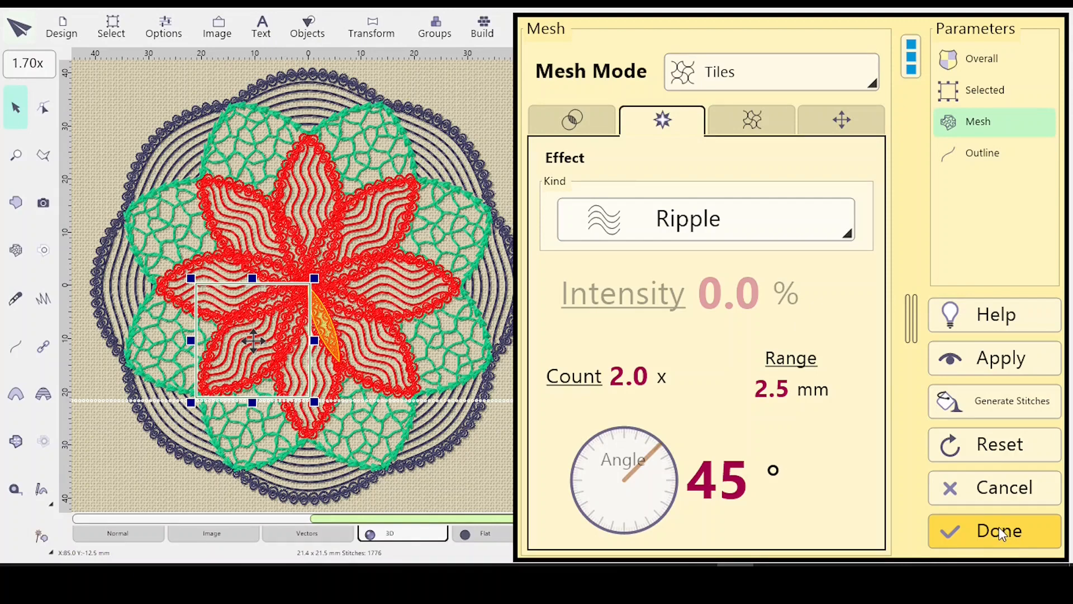
{"action": "left_click", "coordinate": [998, 531]}
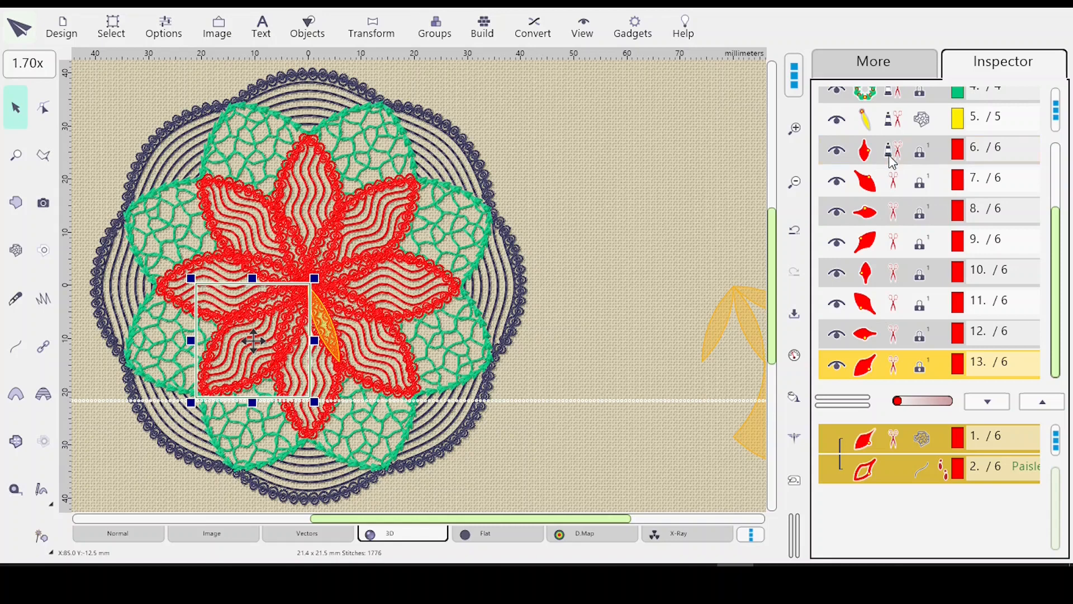
Step: Place the bottom red petal's start point on its left widest node, where it meets the lower-left petal, and finish the edit
{"action": "left_click", "coordinate": [886, 158]}
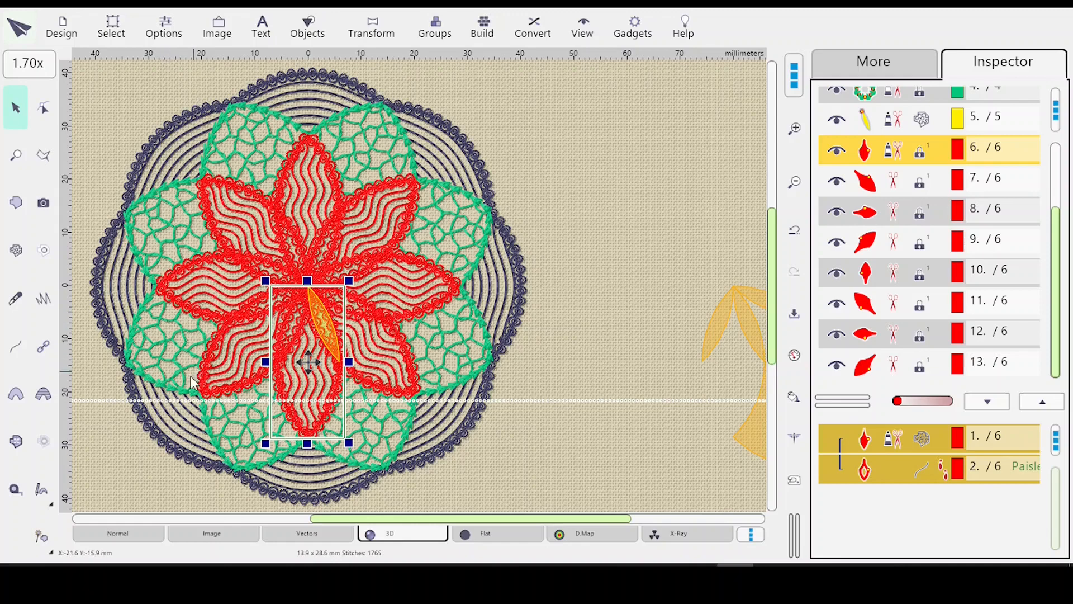
{"action": "scroll", "coordinate": [234, 430], "scroll_direction": "up", "scroll_amount": 1}
{"action": "scroll", "coordinate": [234, 430], "scroll_direction": "up", "scroll_amount": 3}
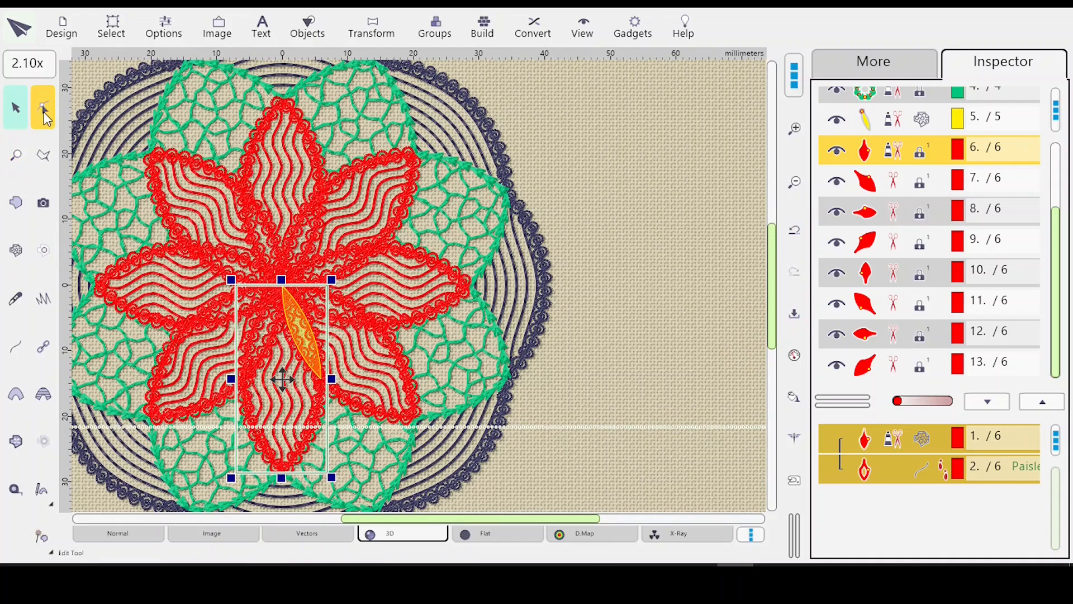
{"action": "left_click", "coordinate": [46, 117]}
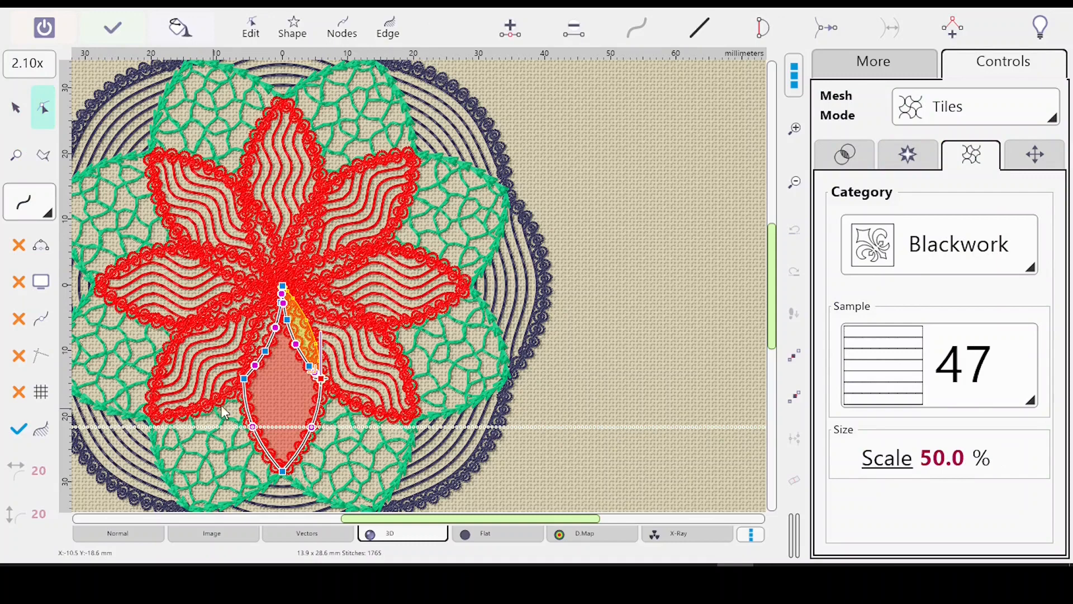
{"action": "right_click", "coordinate": [244, 385]}
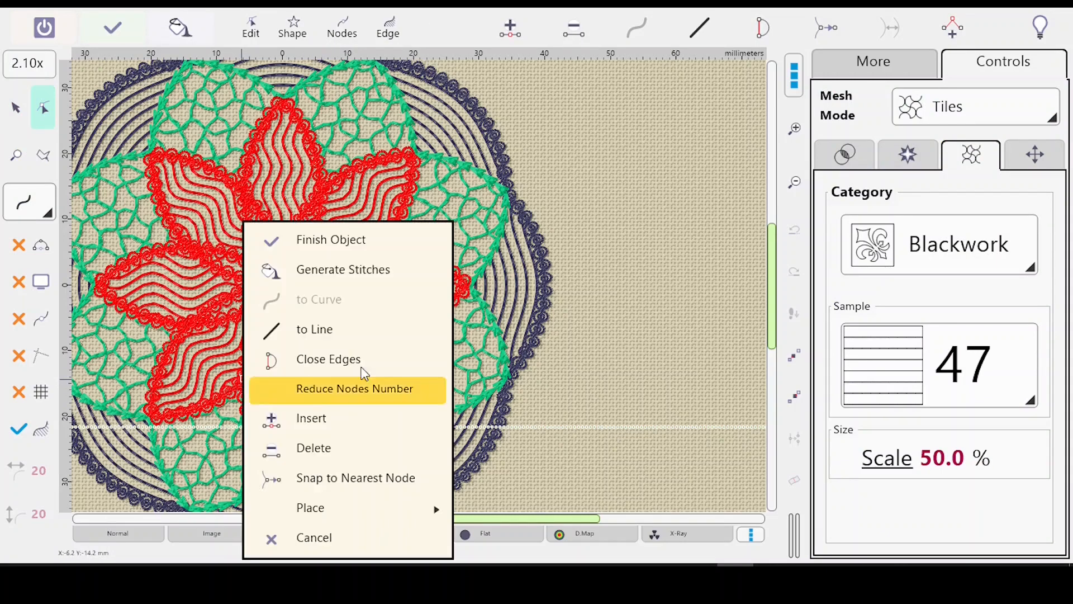
{"action": "mouse_move", "coordinate": [366, 509]}
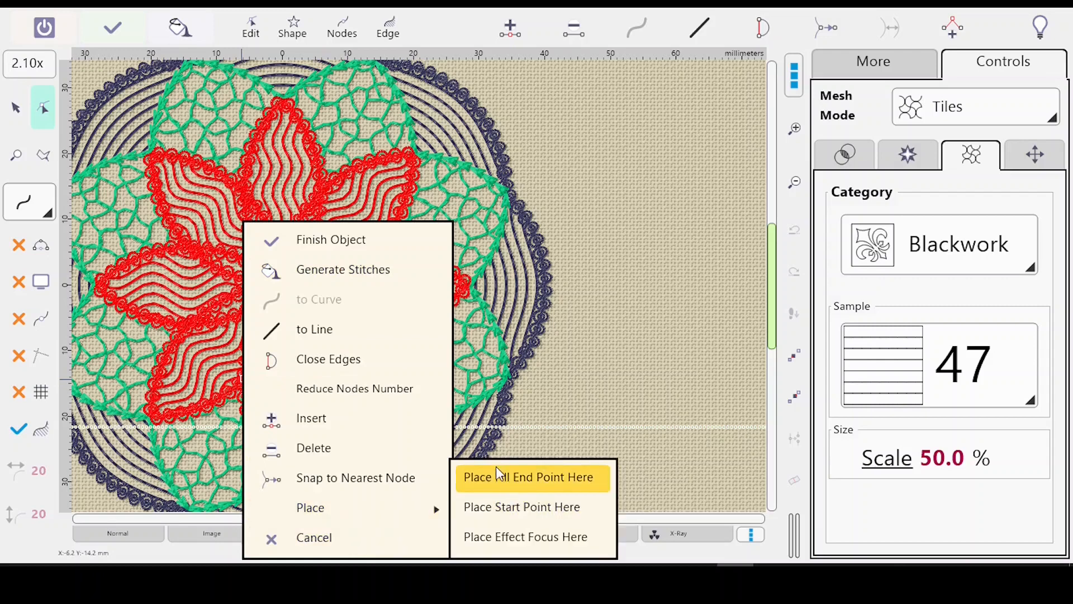
{"action": "left_click", "coordinate": [504, 504]}
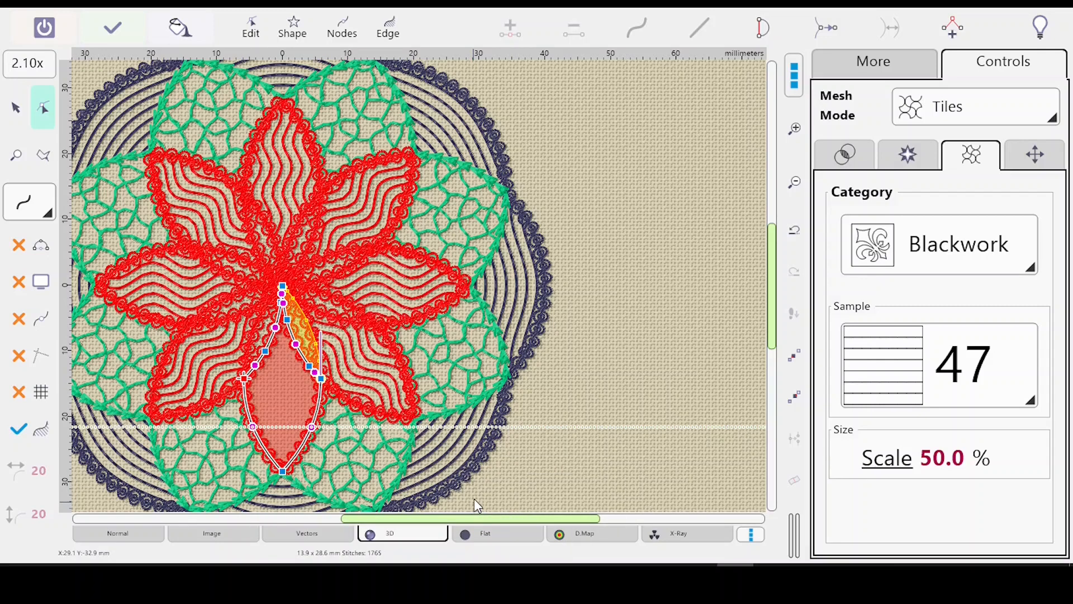
{"action": "key", "text": "Return"}
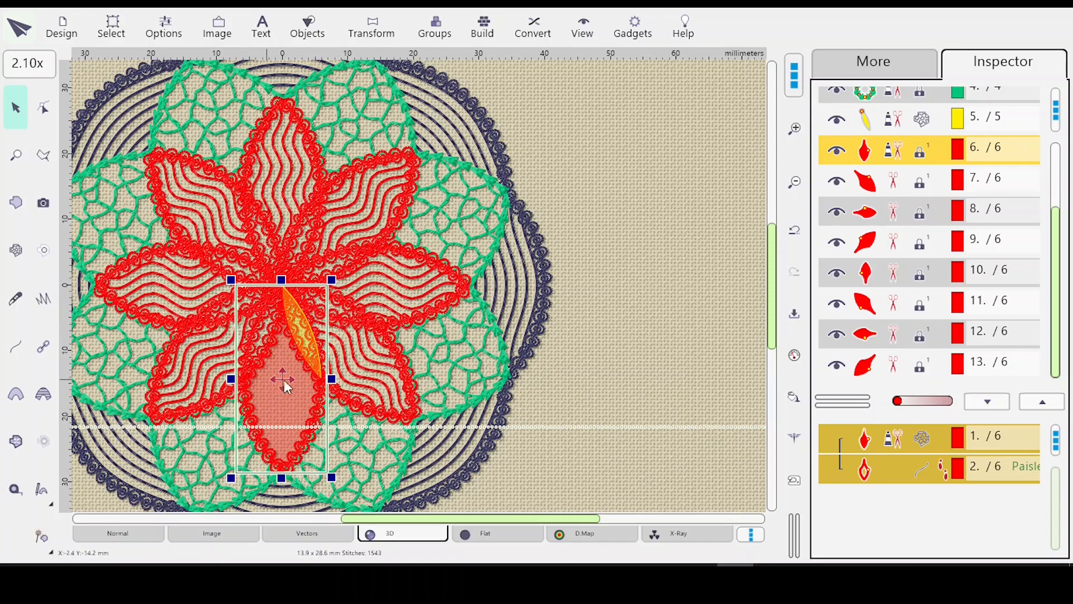
Step: Place the lower-right red petal's start point on the node where it meets the bottom petal, and finish the edit
{"action": "left_click", "coordinate": [873, 180]}
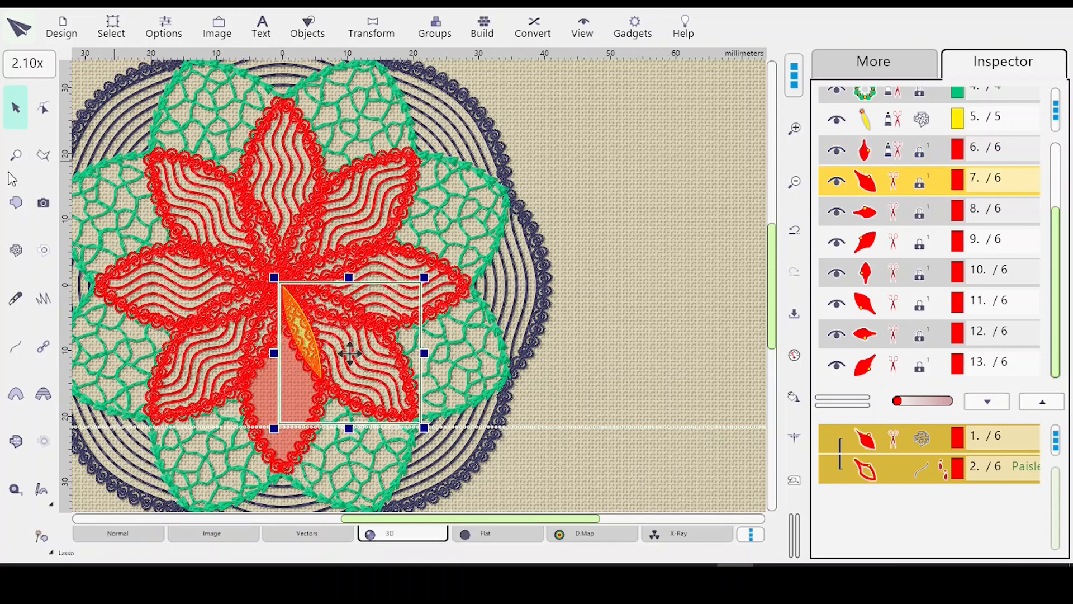
{"action": "left_click", "coordinate": [43, 107]}
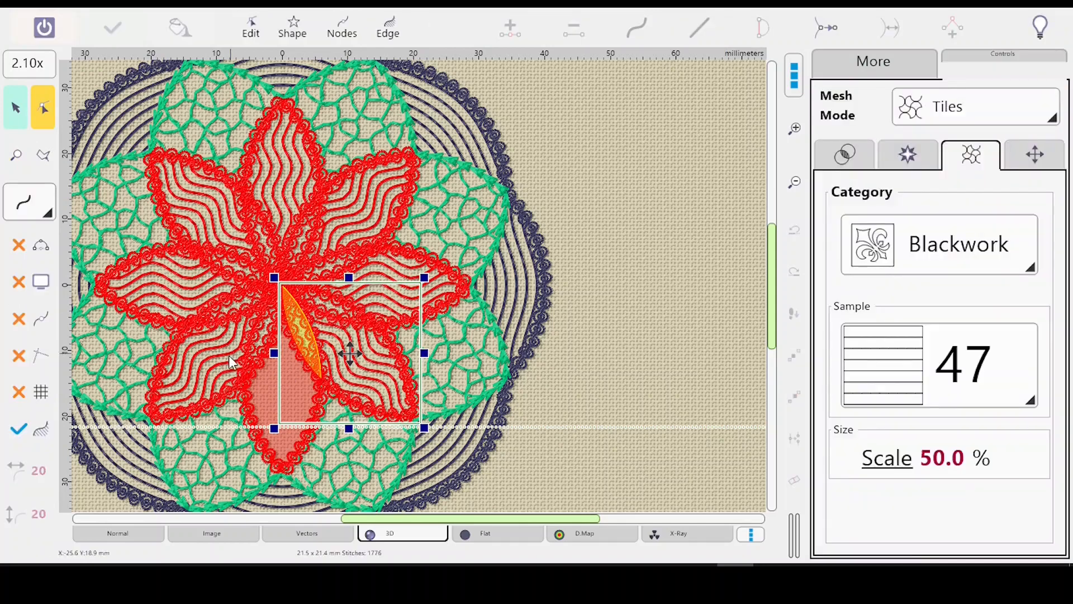
{"action": "left_click", "coordinate": [288, 410]}
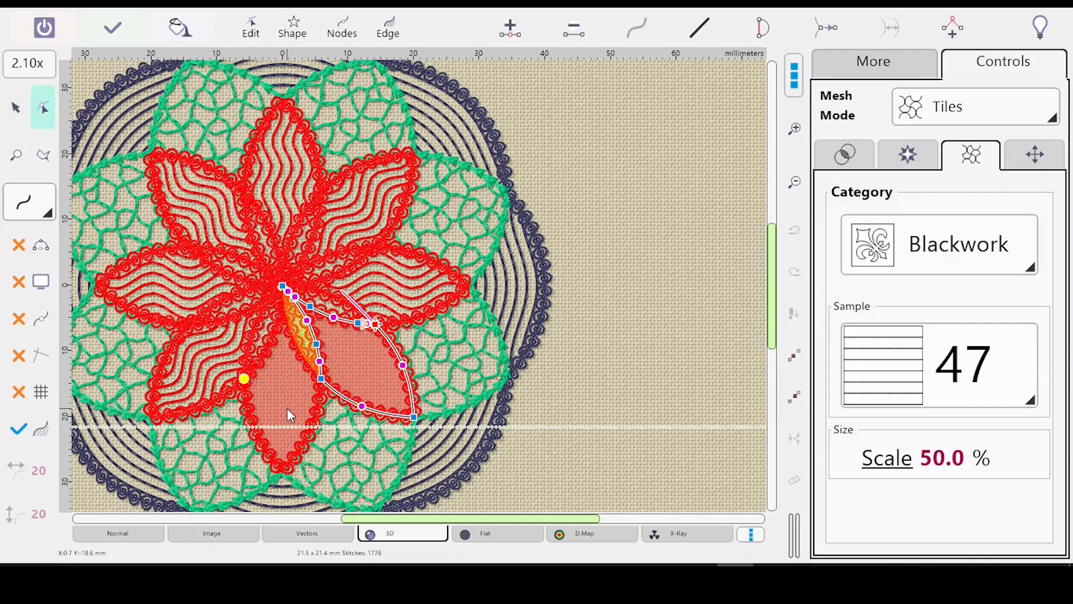
{"action": "right_click", "coordinate": [322, 380]}
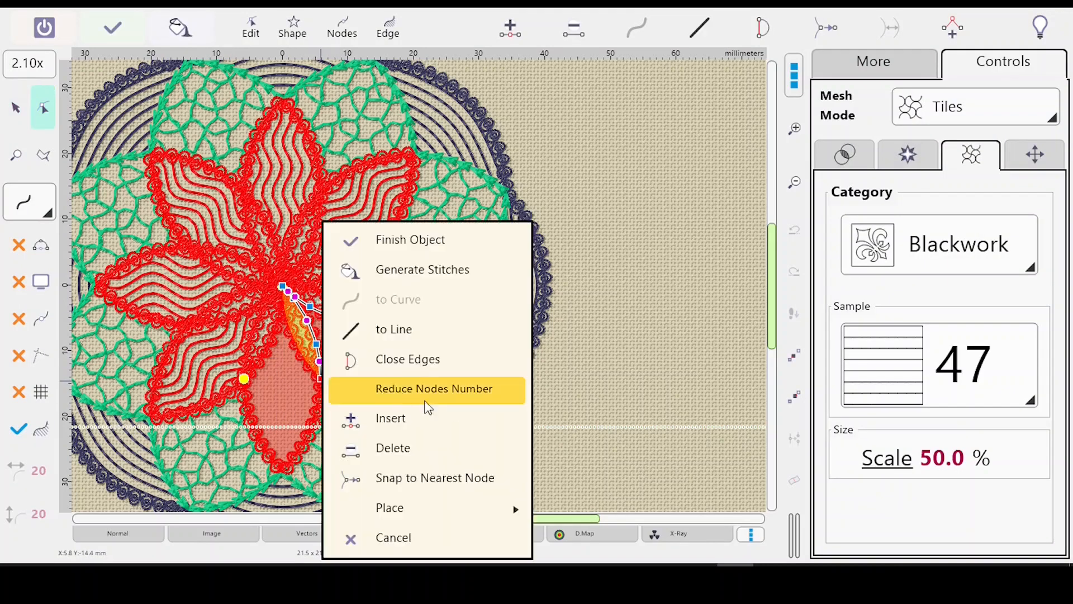
{"action": "mouse_move", "coordinate": [449, 503]}
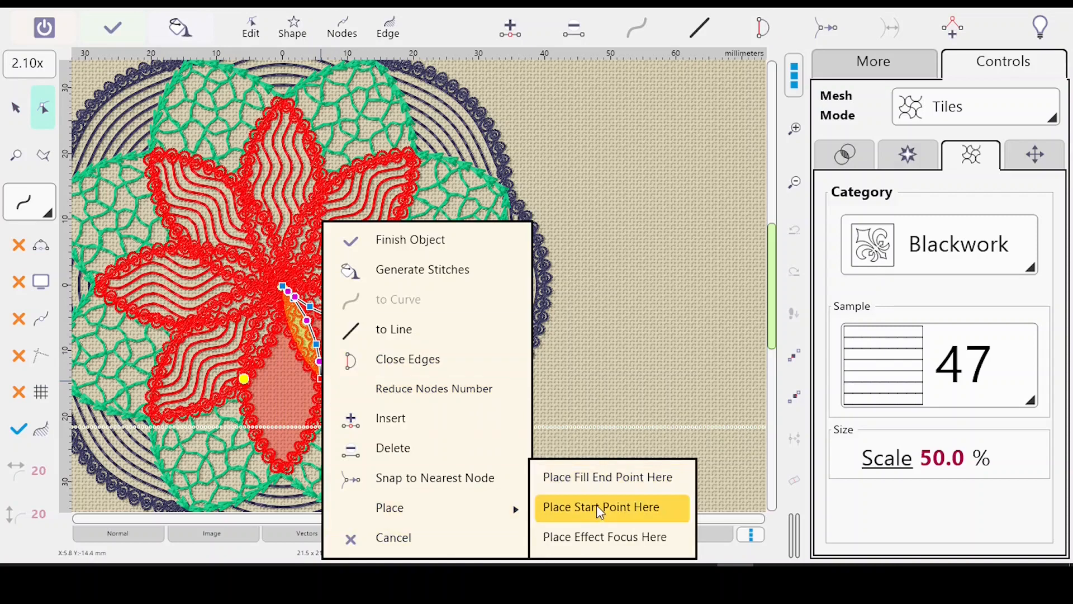
{"action": "left_click", "coordinate": [596, 506]}
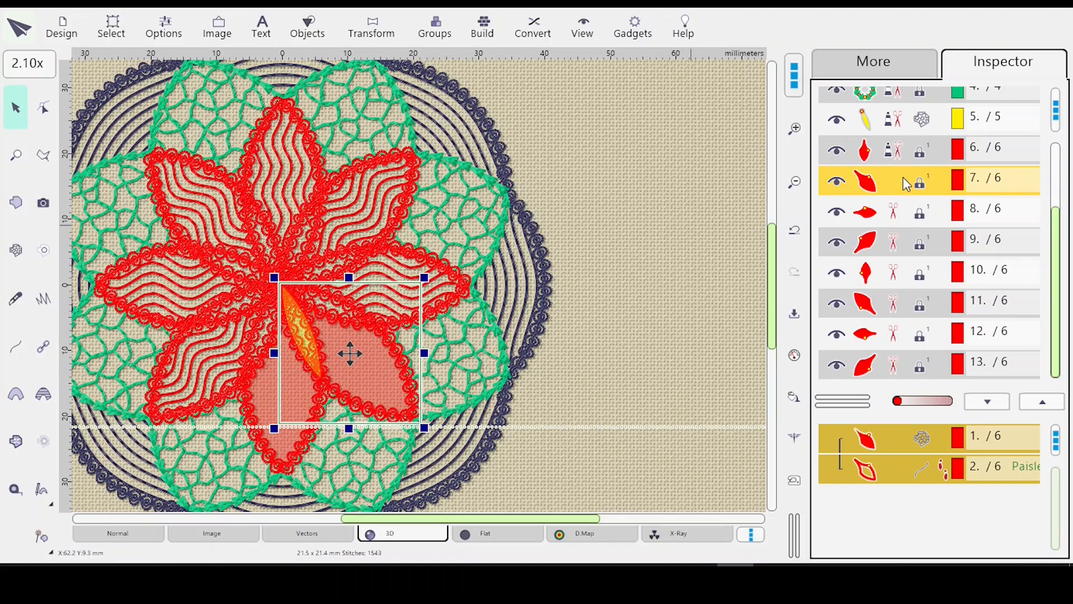
Step: Place the right horizontal red petal's start point on its lower widest node, where it meets the lower-right petal, and finish editing
{"action": "left_click", "coordinate": [894, 217]}
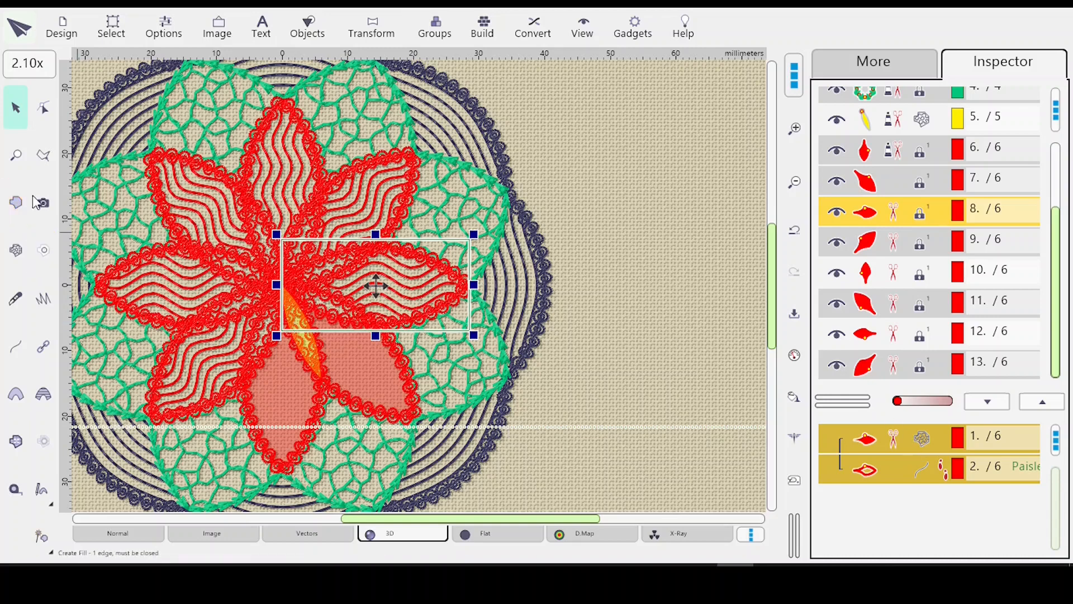
{"action": "left_click", "coordinate": [35, 109]}
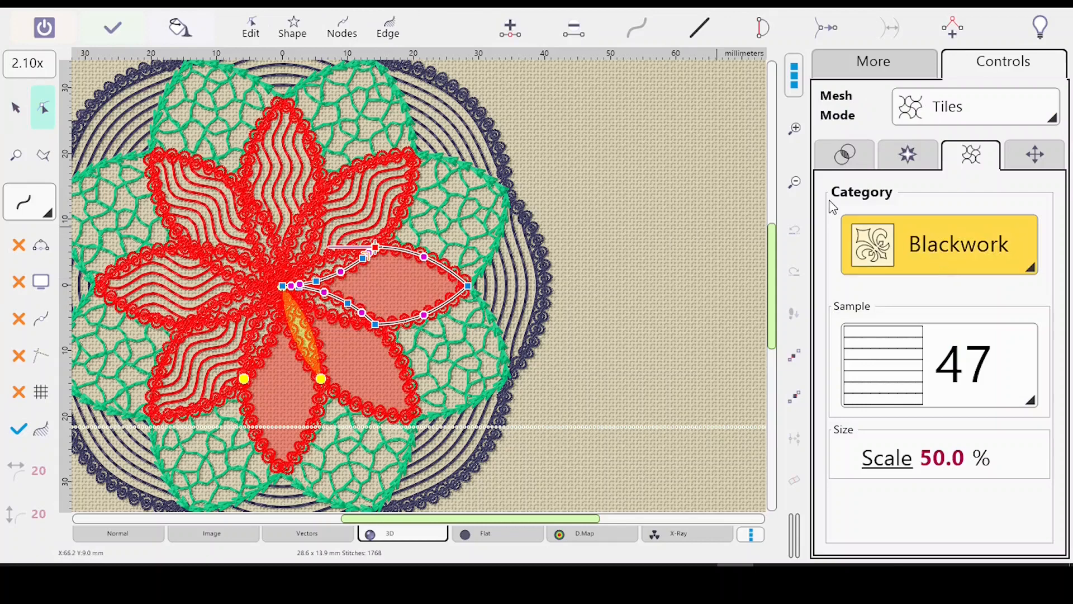
{"action": "right_click", "coordinate": [375, 324]}
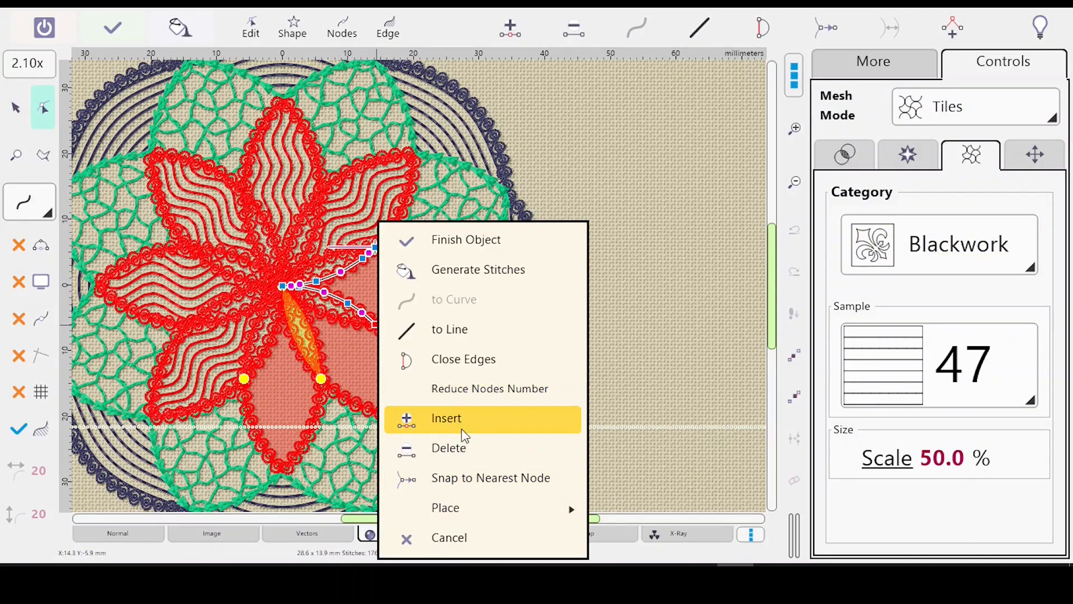
{"action": "mouse_move", "coordinate": [474, 509]}
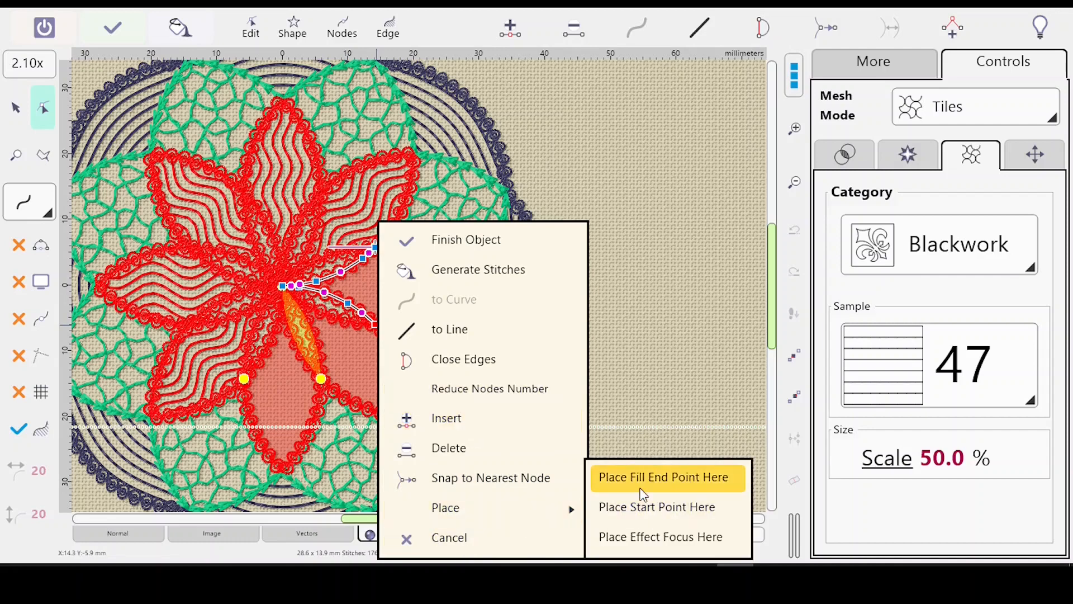
{"action": "left_click", "coordinate": [641, 507]}
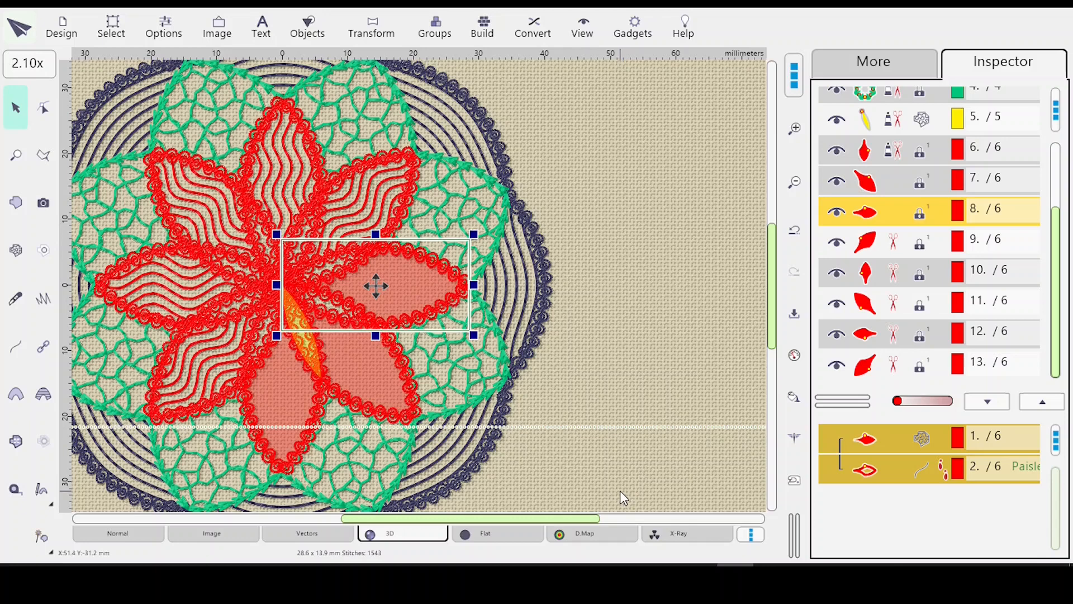
{"action": "left_click", "coordinate": [41, 115]}
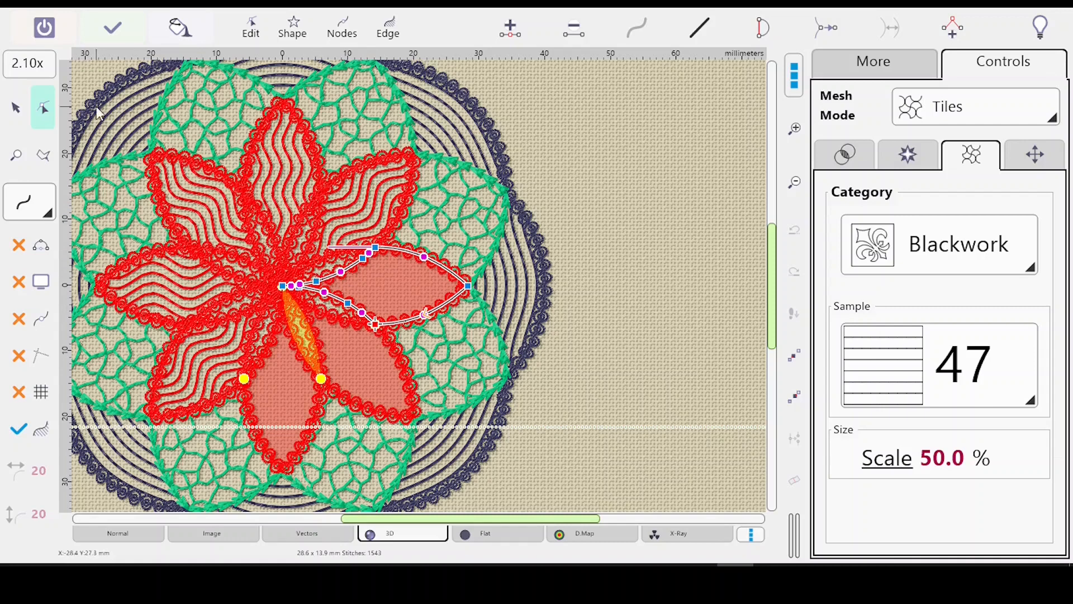
{"action": "left_click", "coordinate": [44, 28]}
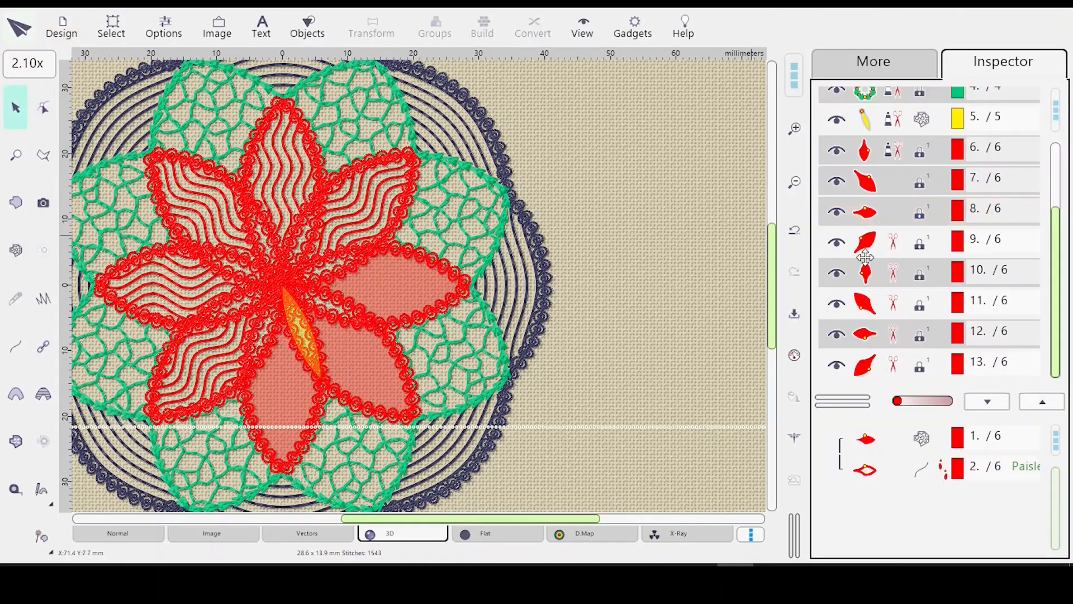
Step: Place the start points of the five remaining red petals on the nodes where each meets its preceding petal, going counterclockwise
{"action": "left_click", "coordinate": [897, 243]}
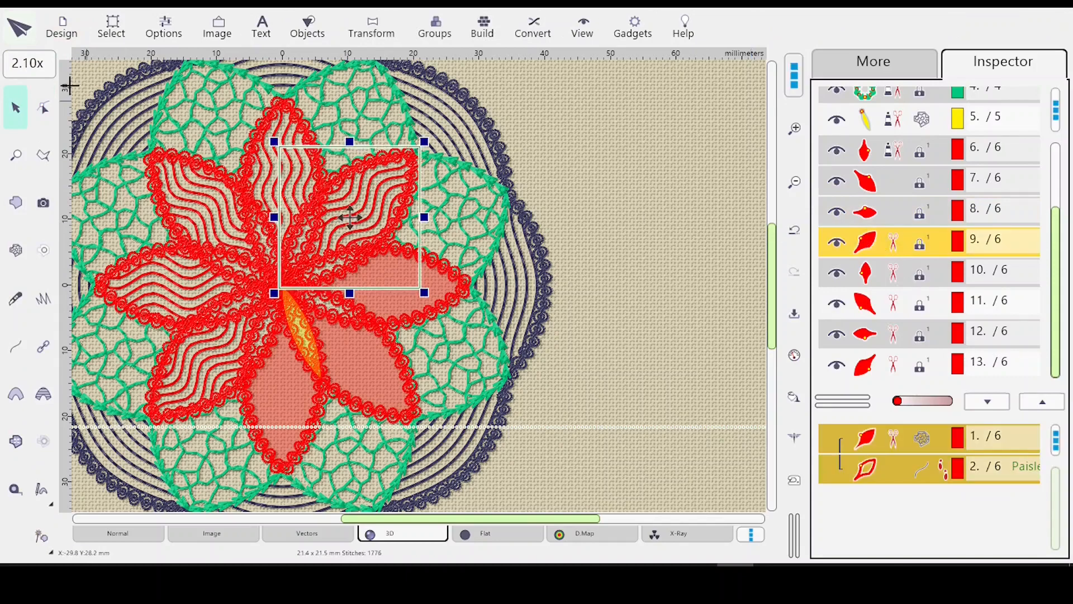
{"action": "double_click", "coordinate": [375, 247]}
{"action": "double_click", "coordinate": [350, 215]}
{"action": "double_click", "coordinate": [244, 191]}
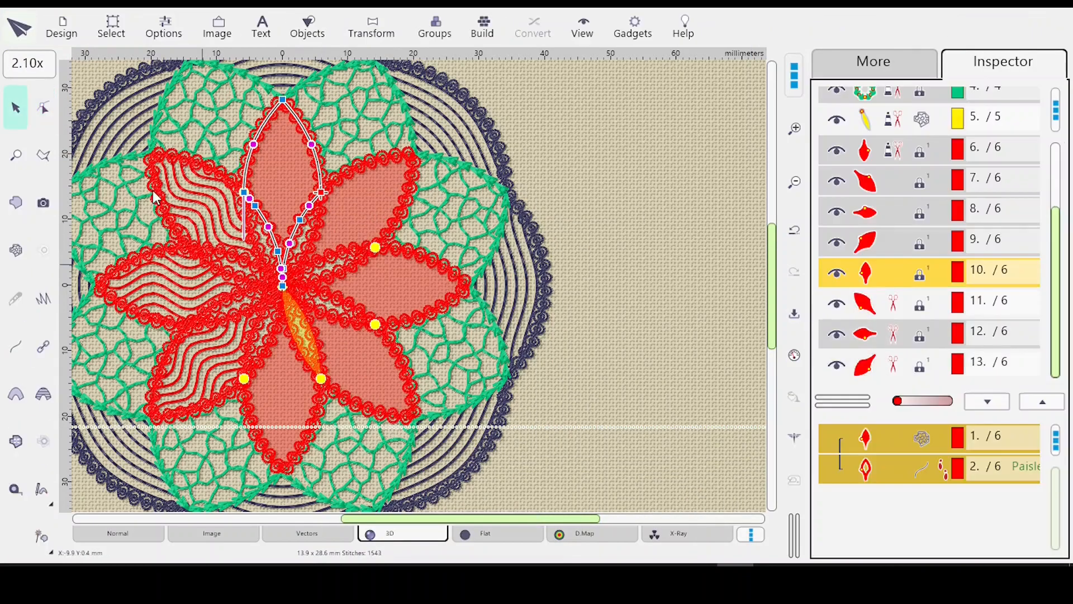
{"action": "double_click", "coordinate": [244, 379]}
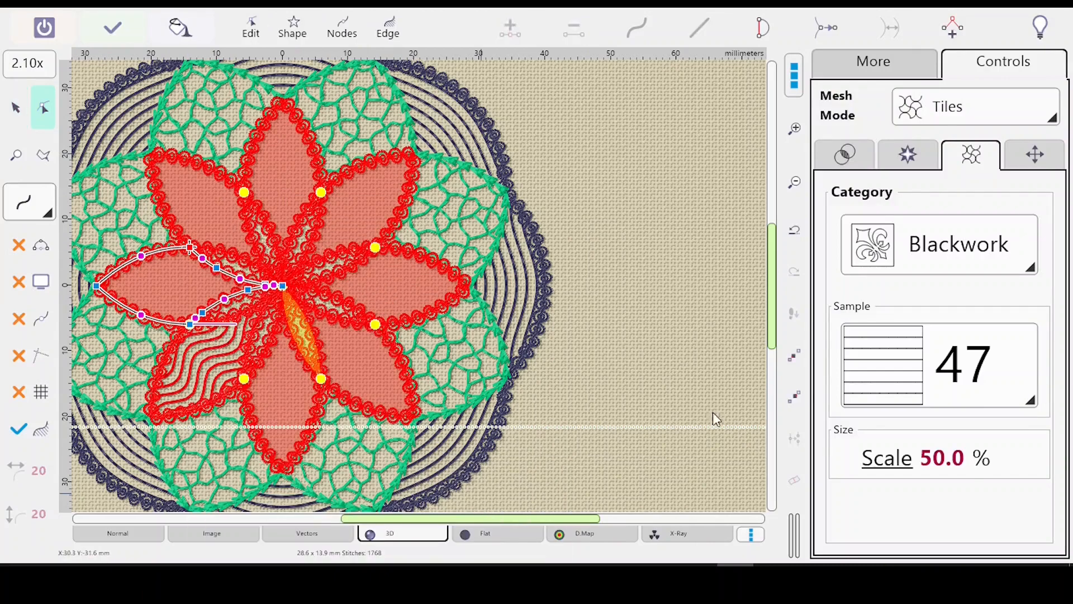
{"action": "key", "text": "Escape"}
Step: Select all eight red petals and combine them with the Group 2 grouping level
{"action": "right_click", "coordinate": [951, 358]}
{"action": "mouse_move", "coordinate": [872, 358]}
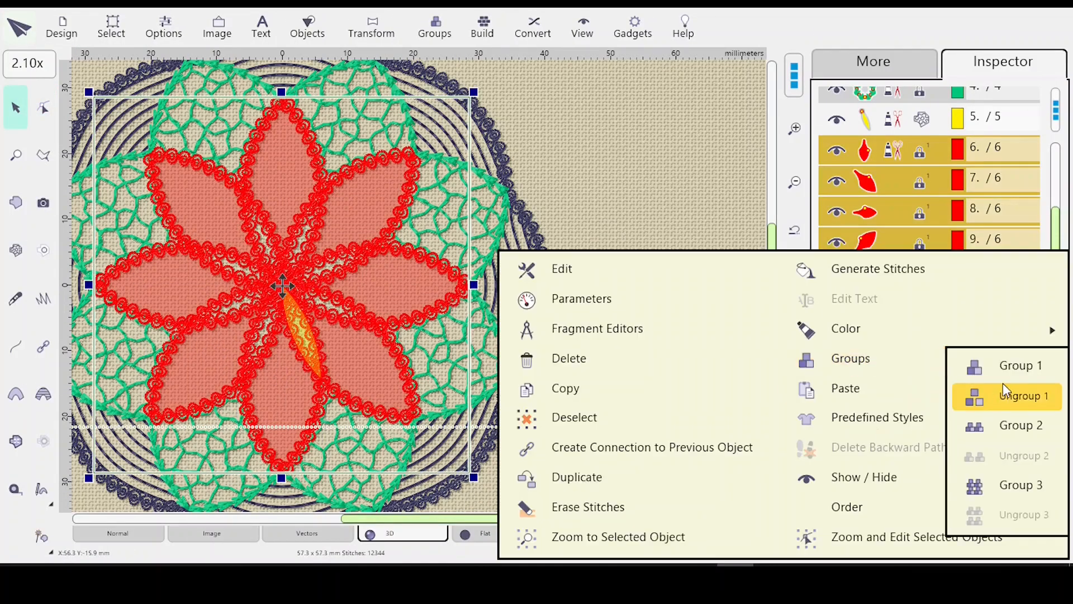
{"action": "left_click", "coordinate": [783, 26]}
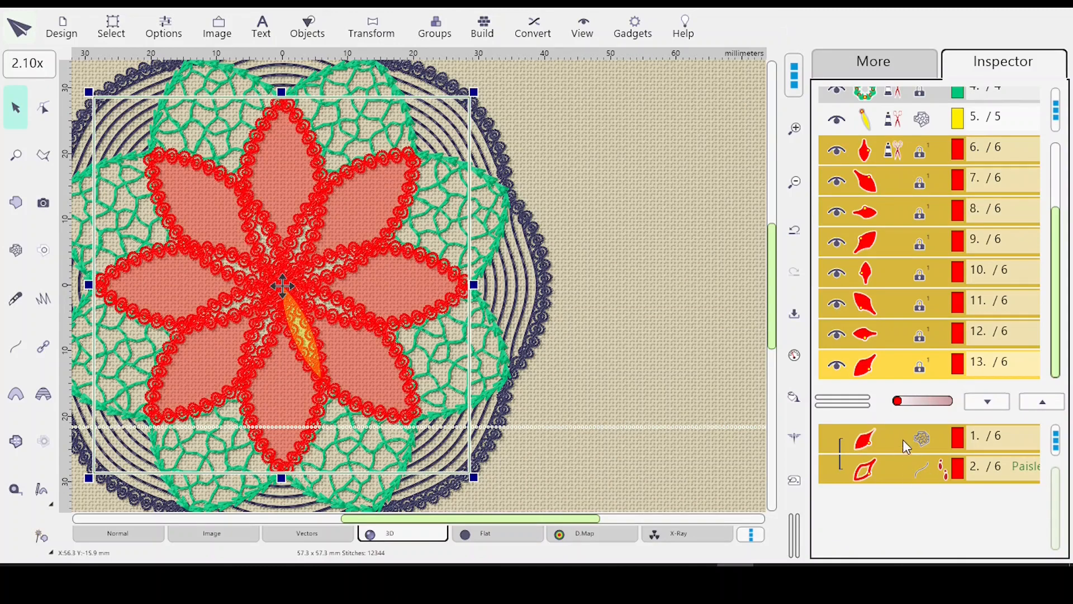
{"action": "right_click", "coordinate": [900, 223]}
{"action": "mouse_move", "coordinate": [863, 324]}
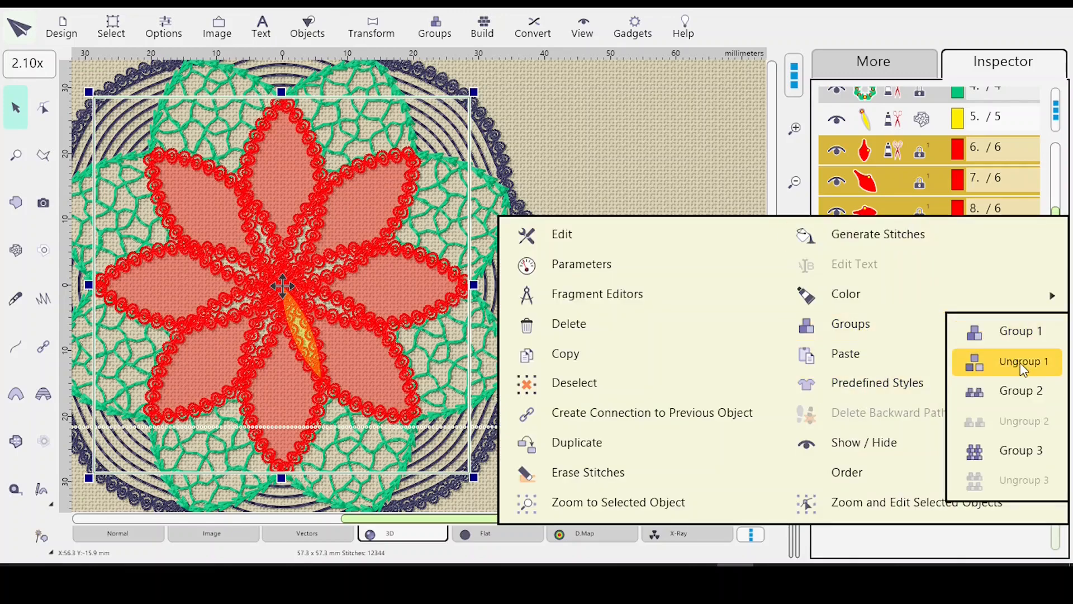
{"action": "left_click", "coordinate": [1025, 389]}
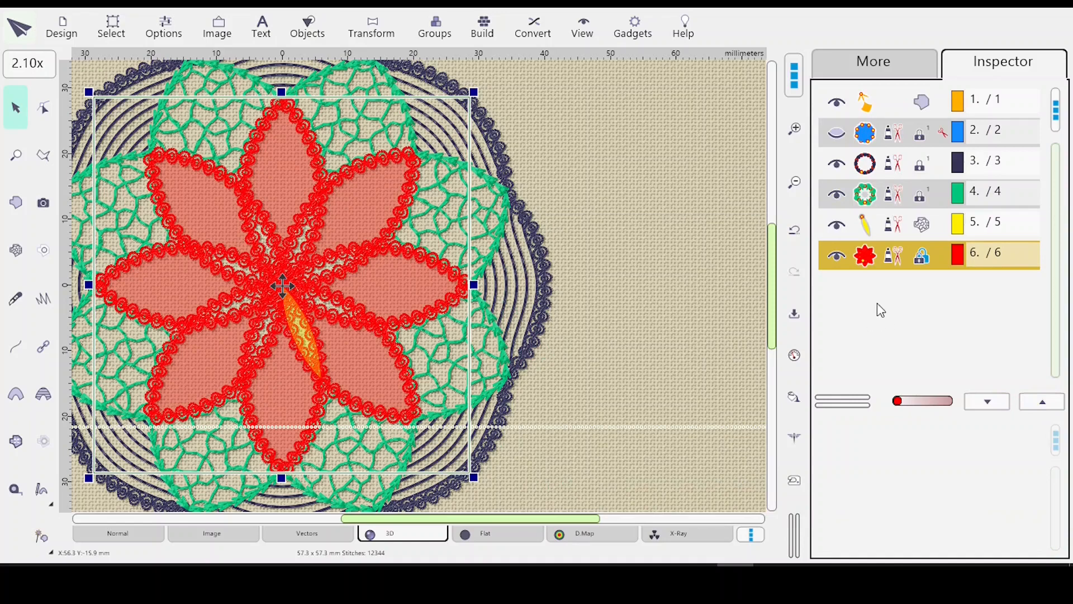
Step: Move the yellow leaf shape after the grouped red petals, to the end of the stitching order
{"action": "left_click", "coordinate": [886, 221]}
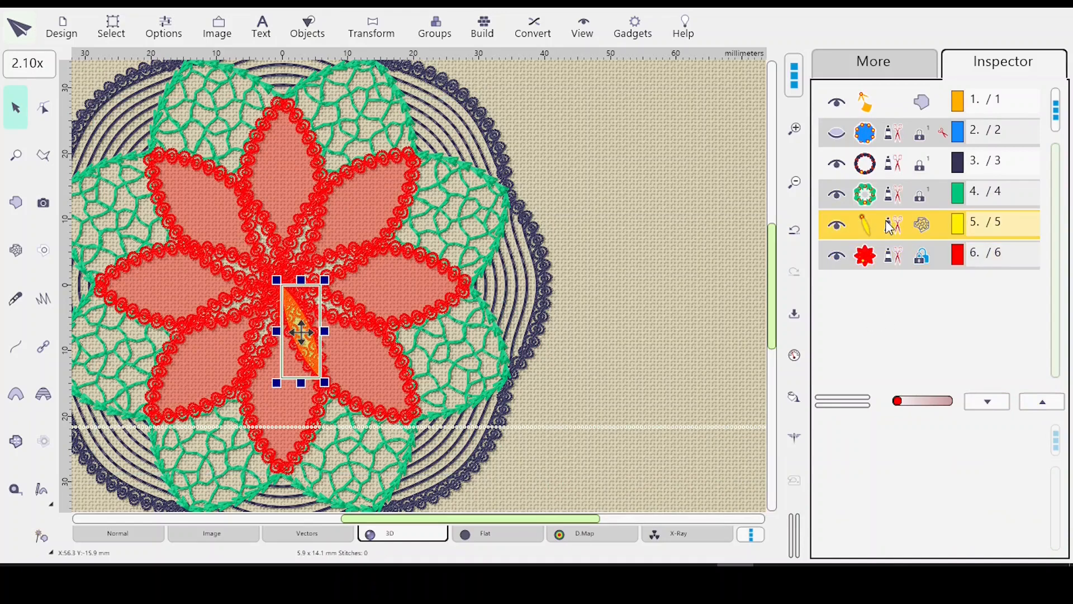
{"action": "right_click", "coordinate": [902, 269]}
{"action": "left_click", "coordinate": [939, 313]}
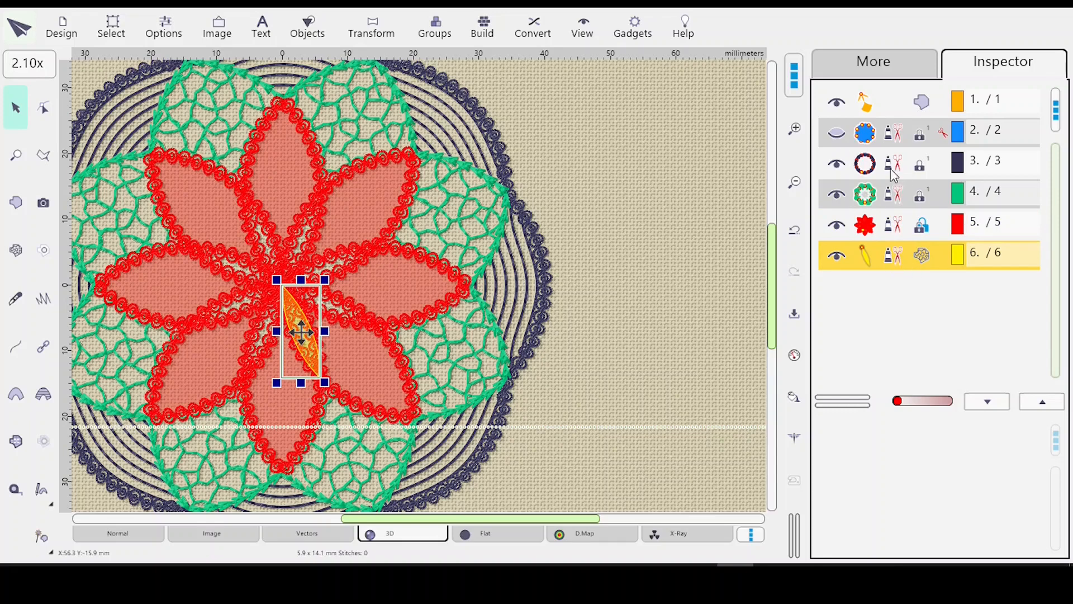
Step: Show the hidden blue circle group and select all objects from it through the yellow leaf
{"action": "left_click", "coordinate": [840, 141]}
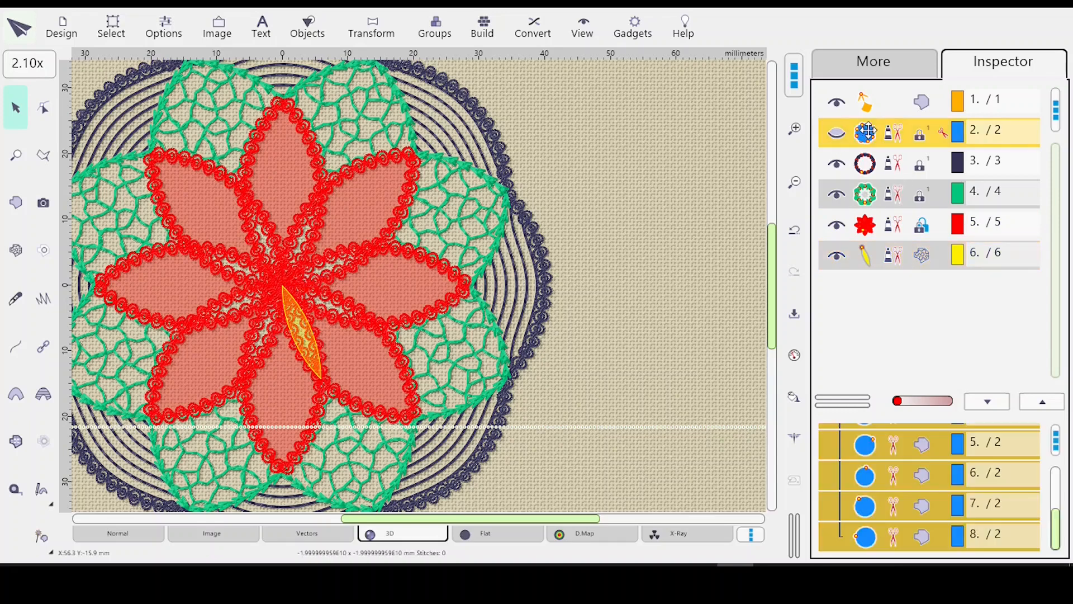
{"action": "left_click", "coordinate": [838, 141]}
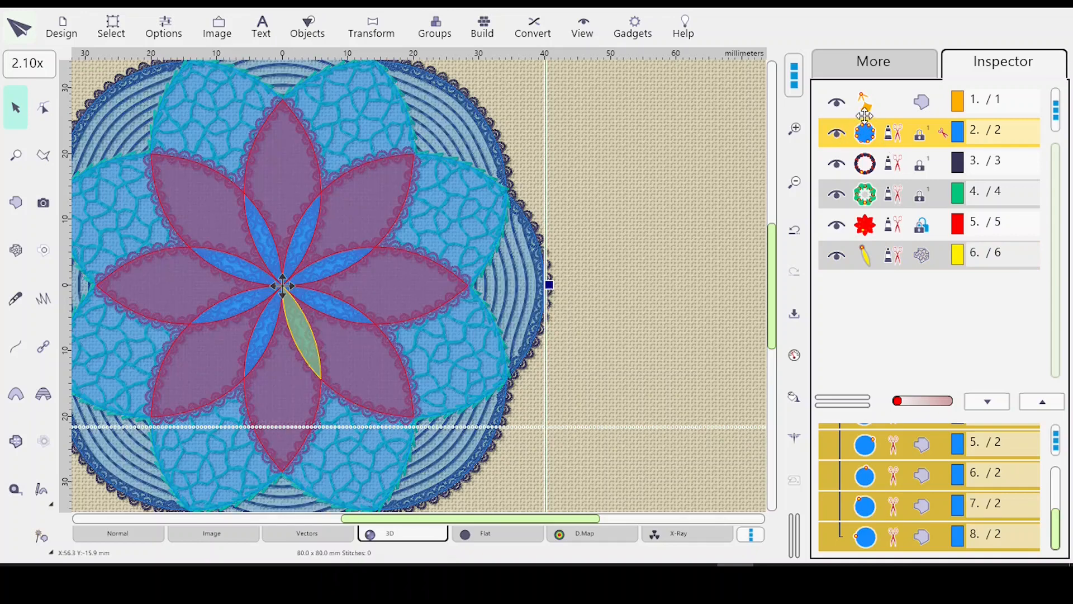
{"action": "left_click", "coordinate": [895, 257], "text": "shift"}
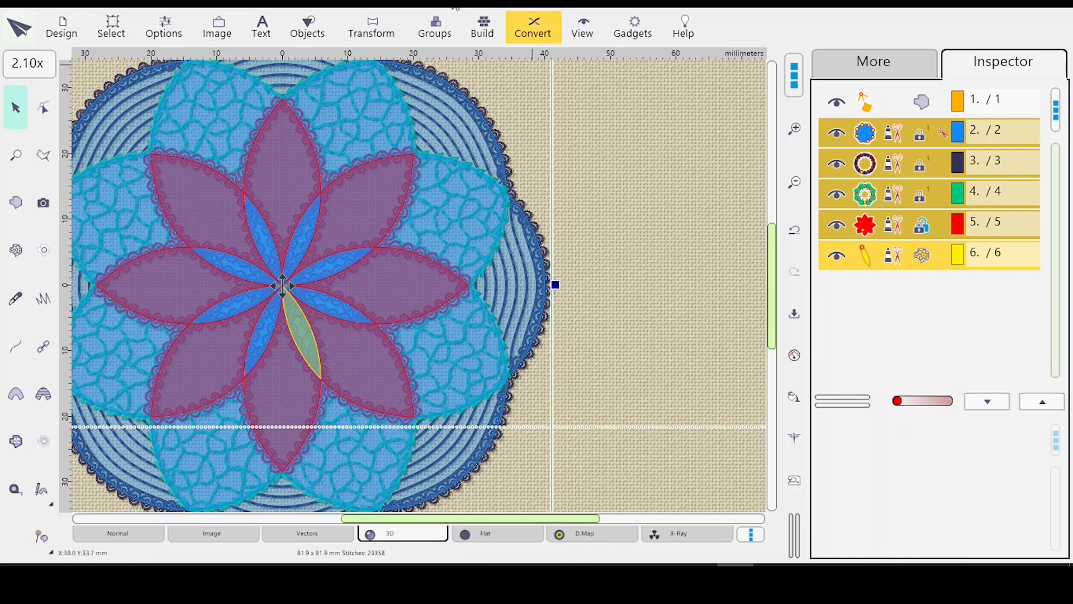
Step: Rotate all the selected lace objects by an angle of -22.5° around the center
{"action": "left_click", "coordinate": [374, 26]}
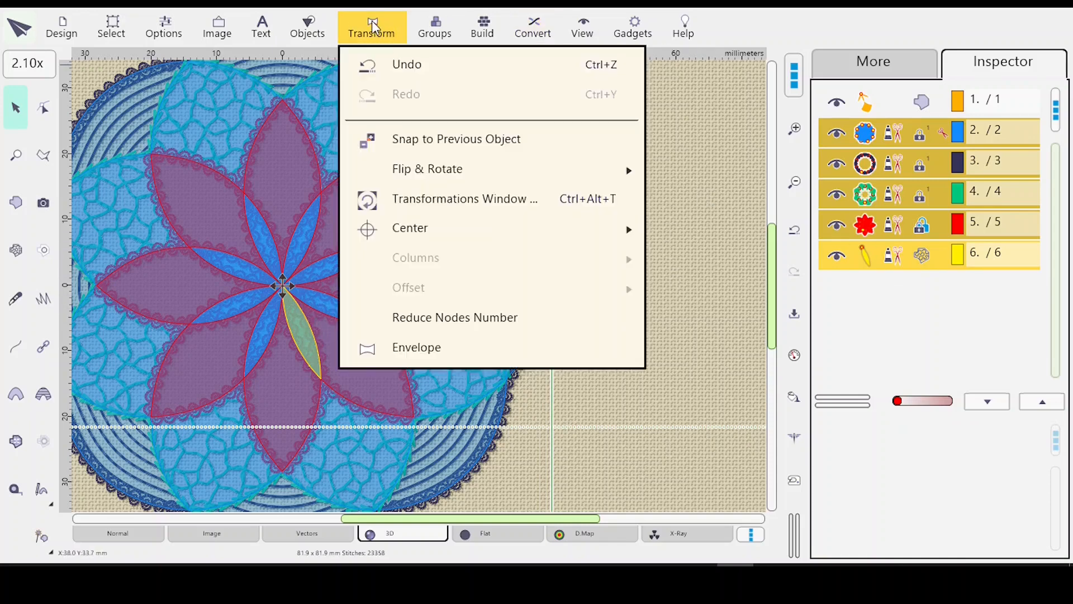
{"action": "left_click", "coordinate": [499, 203]}
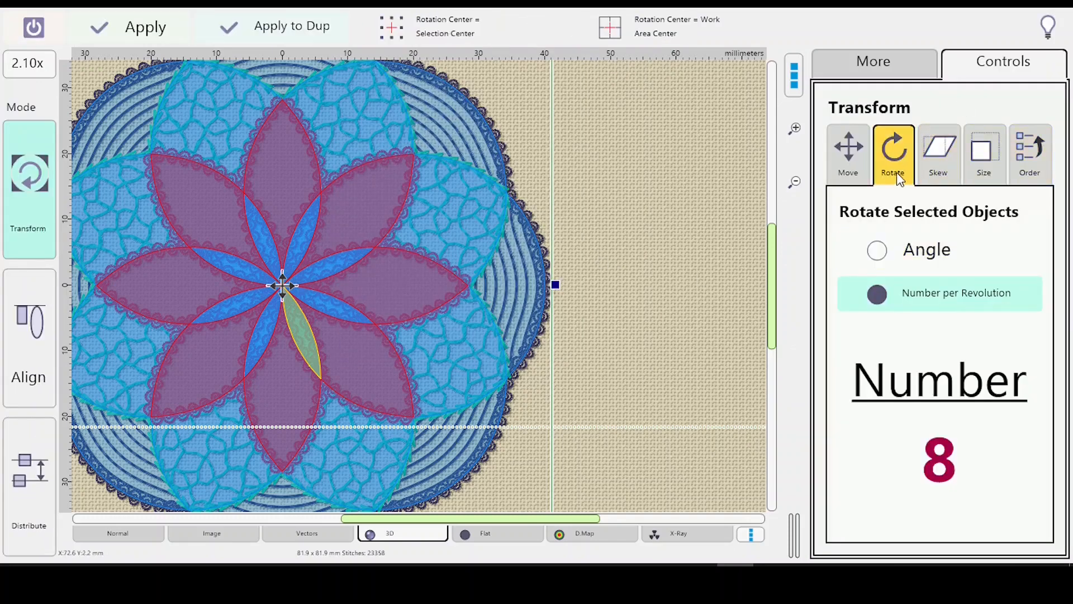
{"action": "left_click", "coordinate": [880, 249]}
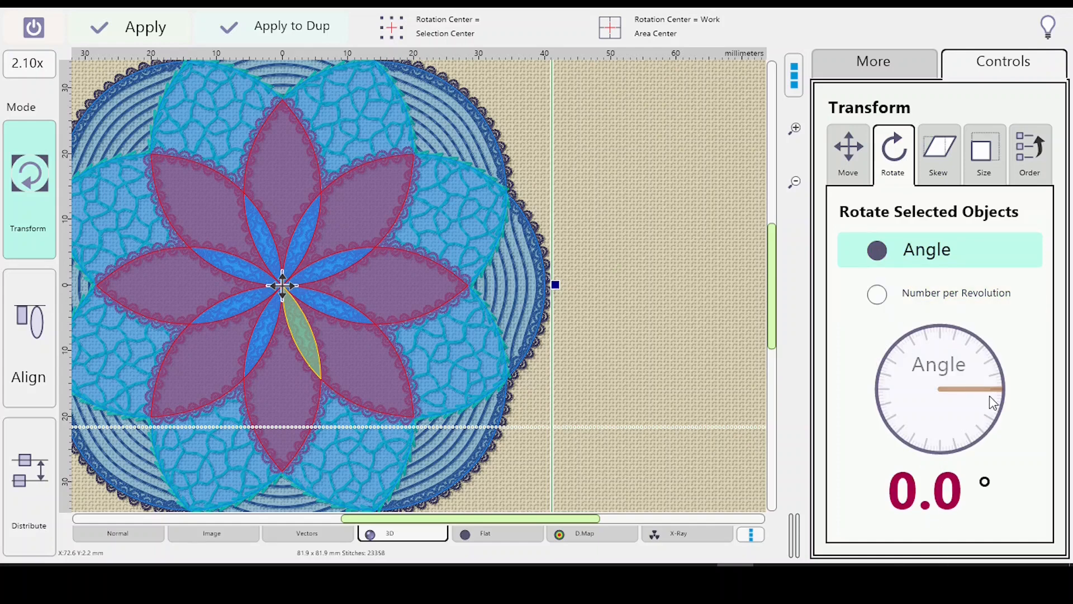
{"action": "left_click_drag", "start_coordinate": [994, 387], "coordinate": [988, 408]}
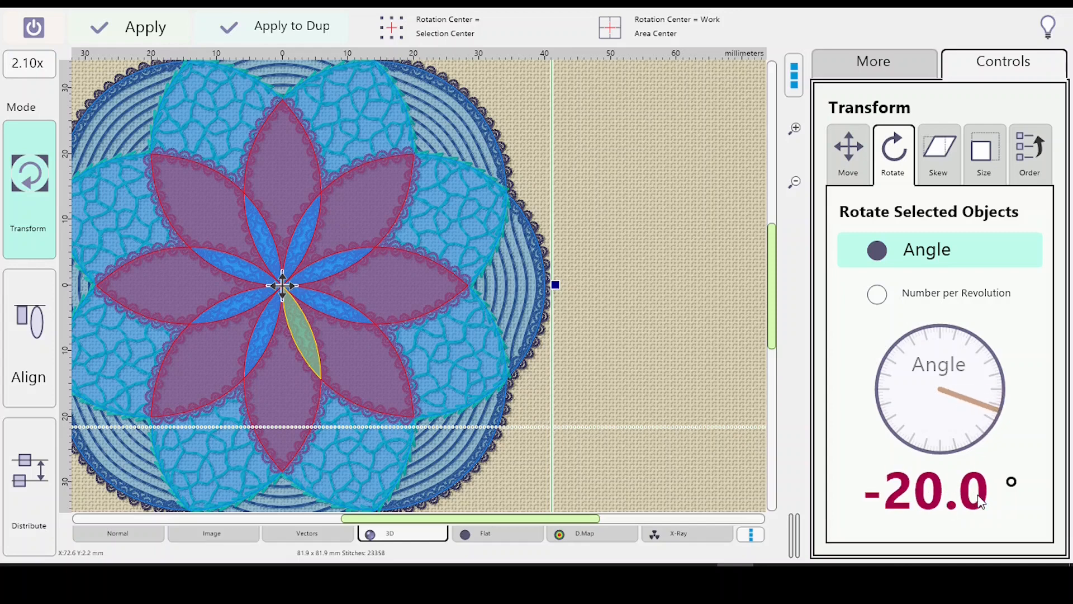
{"action": "scroll", "coordinate": [973, 499], "scroll_direction": "up", "scroll_amount": 2}
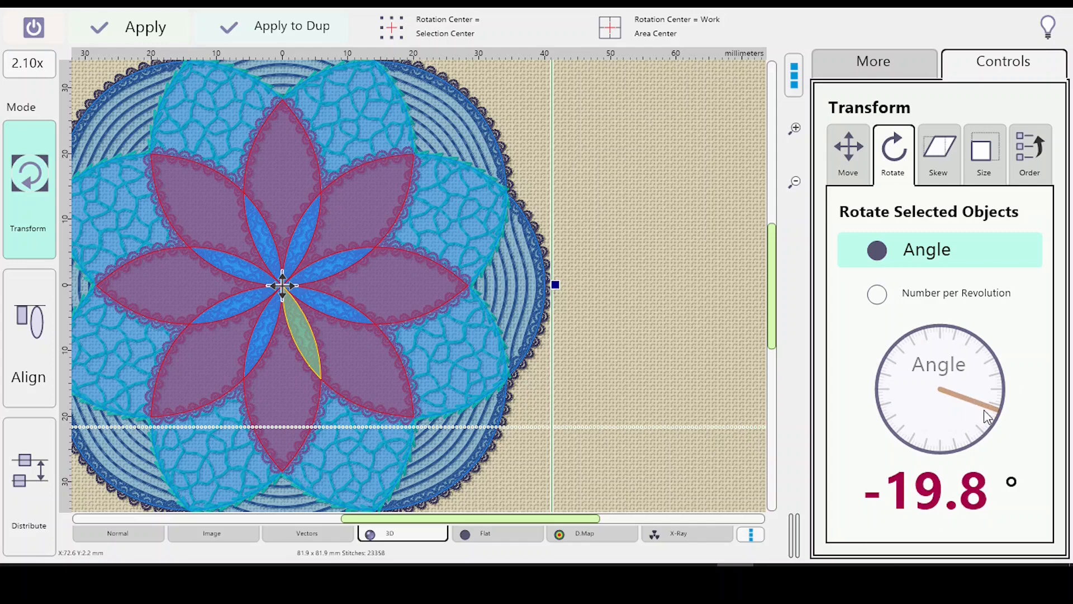
{"action": "scroll", "coordinate": [985, 494], "scroll_direction": "down", "scroll_amount": 11}
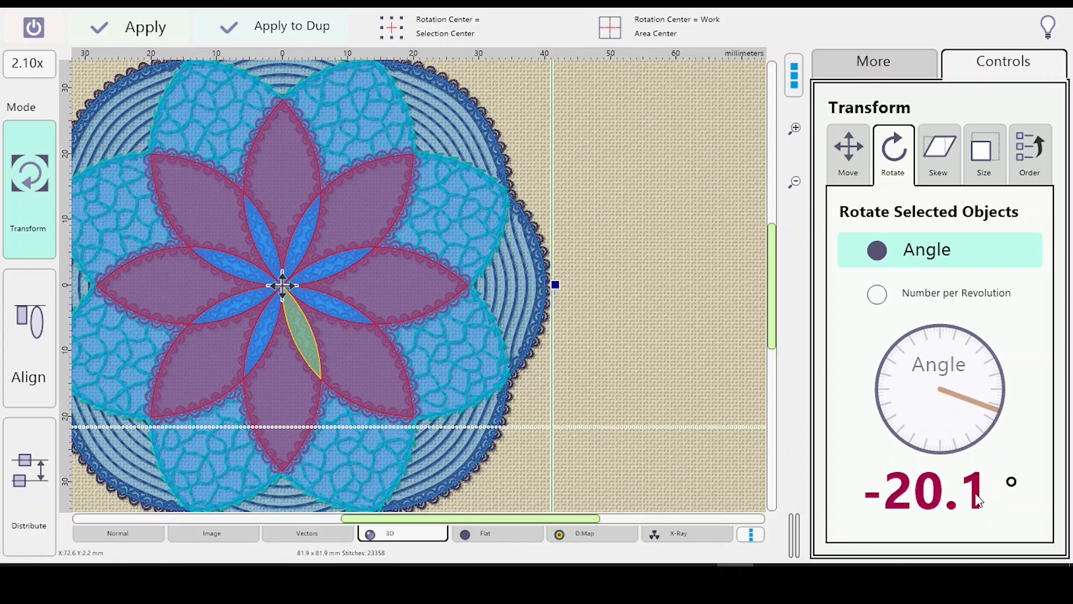
{"action": "scroll", "coordinate": [975, 497], "scroll_direction": "down", "scroll_amount": 10}
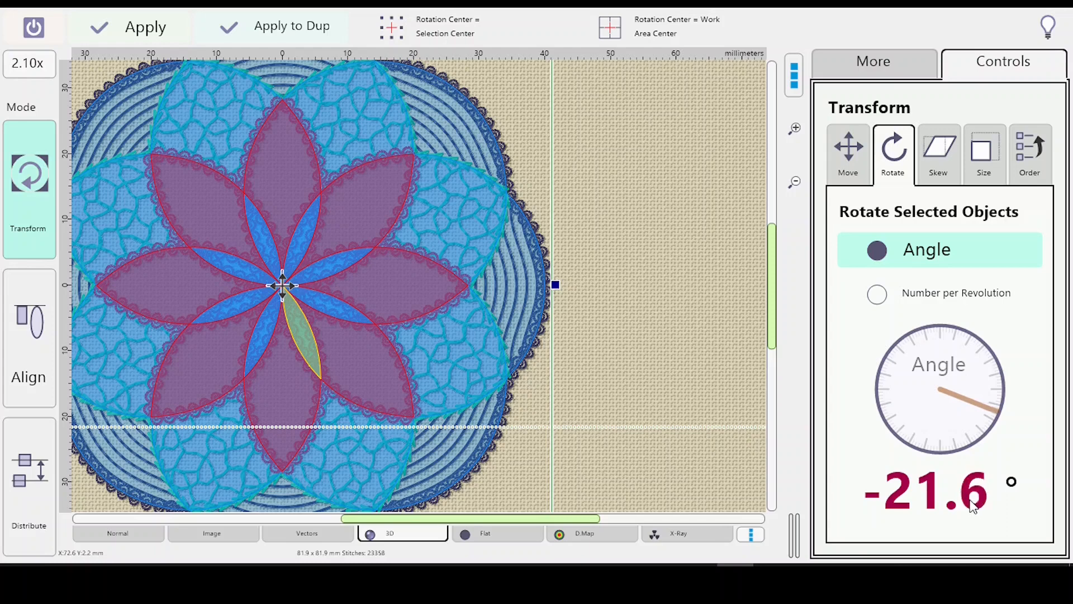
{"action": "scroll", "coordinate": [976, 507], "scroll_direction": "down", "scroll_amount": 6}
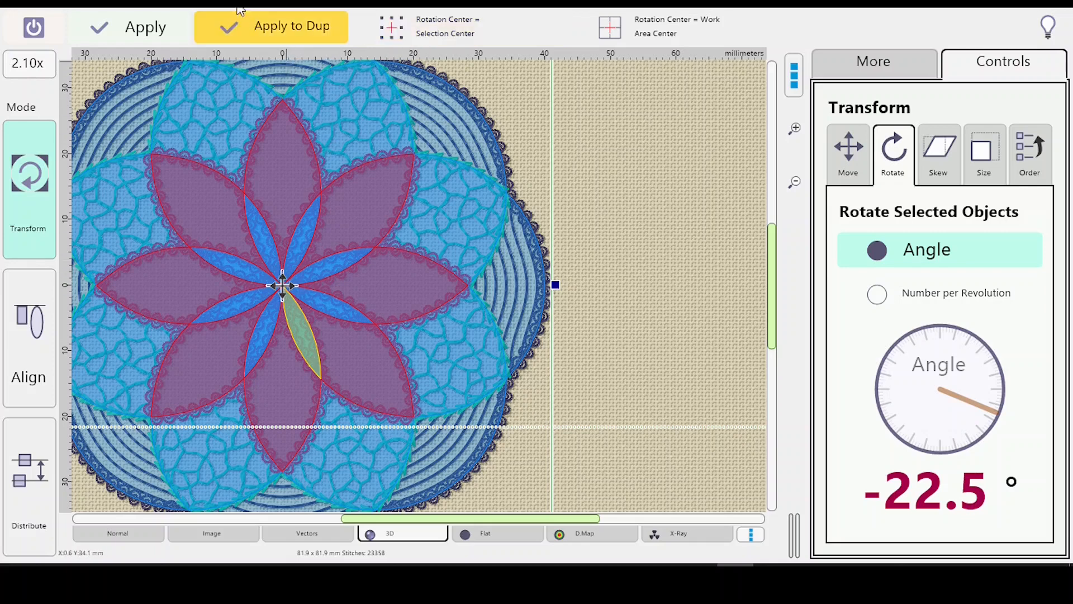
{"action": "left_click", "coordinate": [129, 29]}
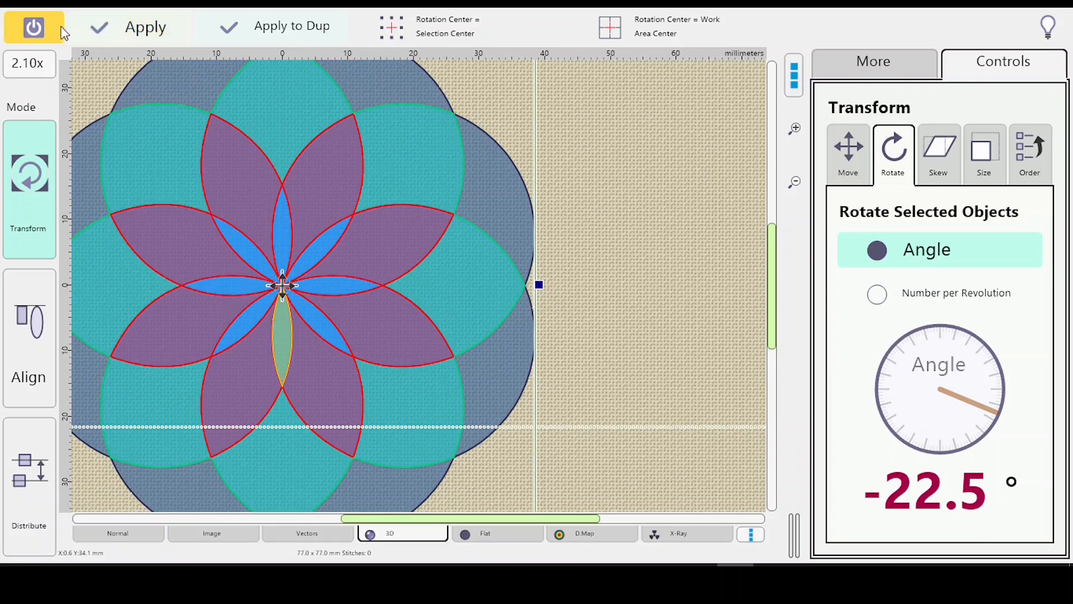
{"action": "left_click", "coordinate": [30, 28]}
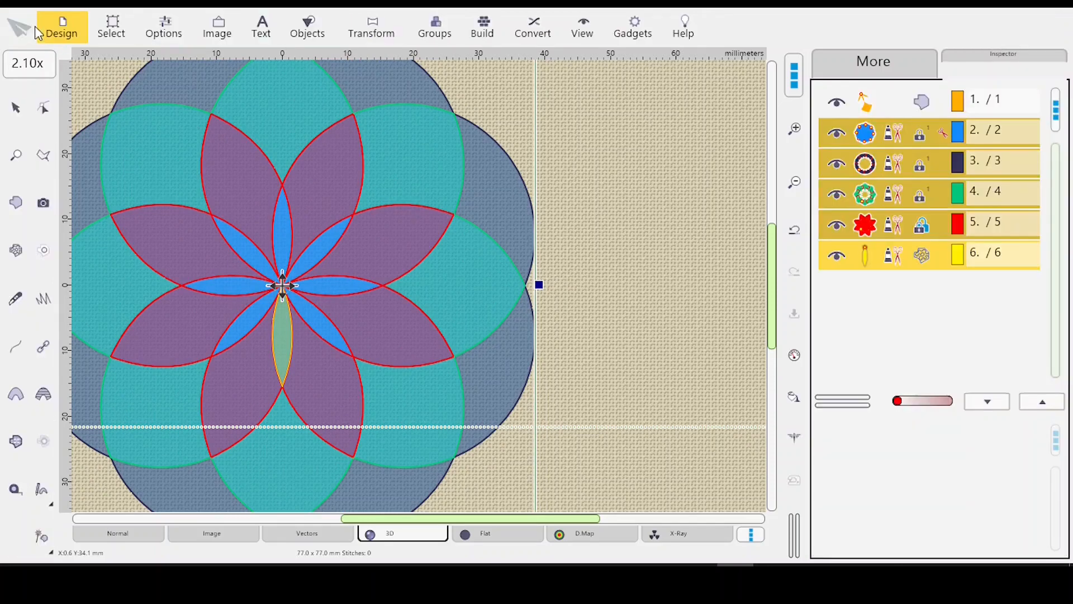
Step: Change the yellow leaf's mesh tile pattern to Blackwork sample 47, the parallel horizontal lines
{"action": "left_click", "coordinate": [897, 253]}
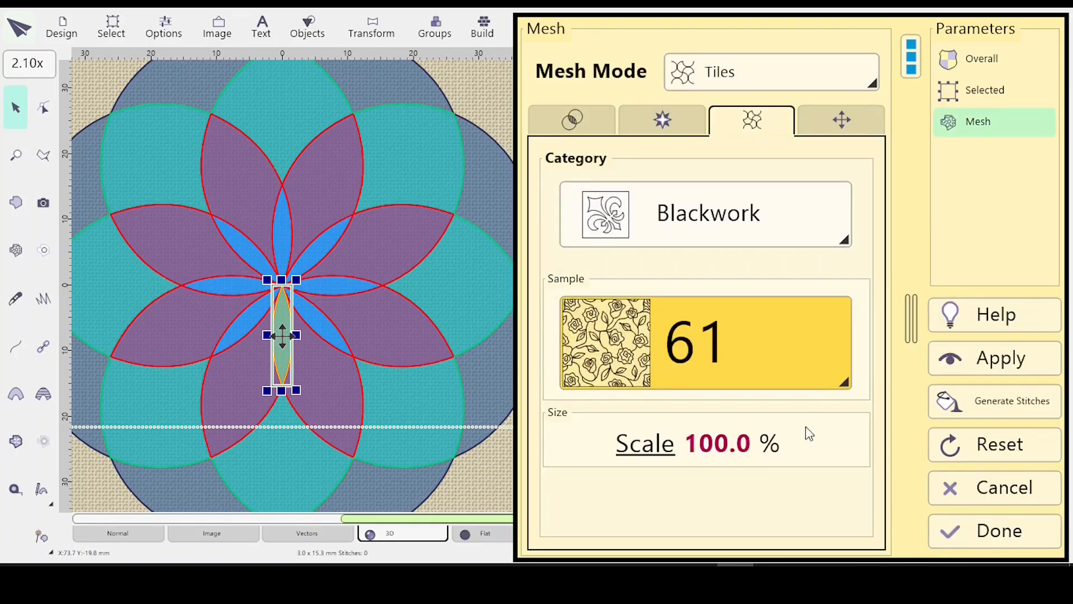
{"action": "left_click", "coordinate": [845, 384]}
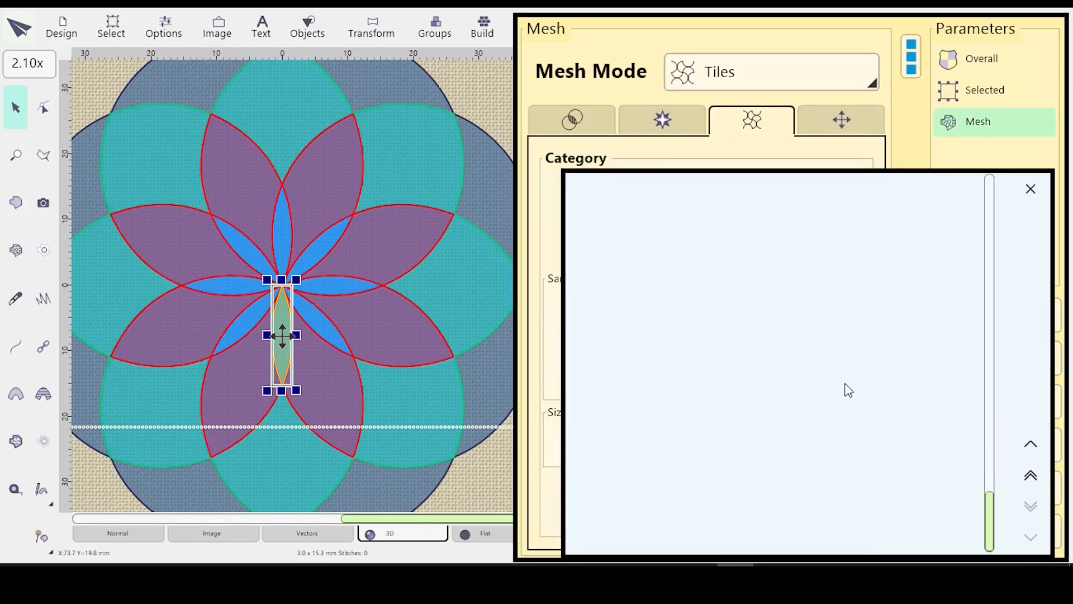
{"action": "left_click", "coordinate": [1031, 476]}
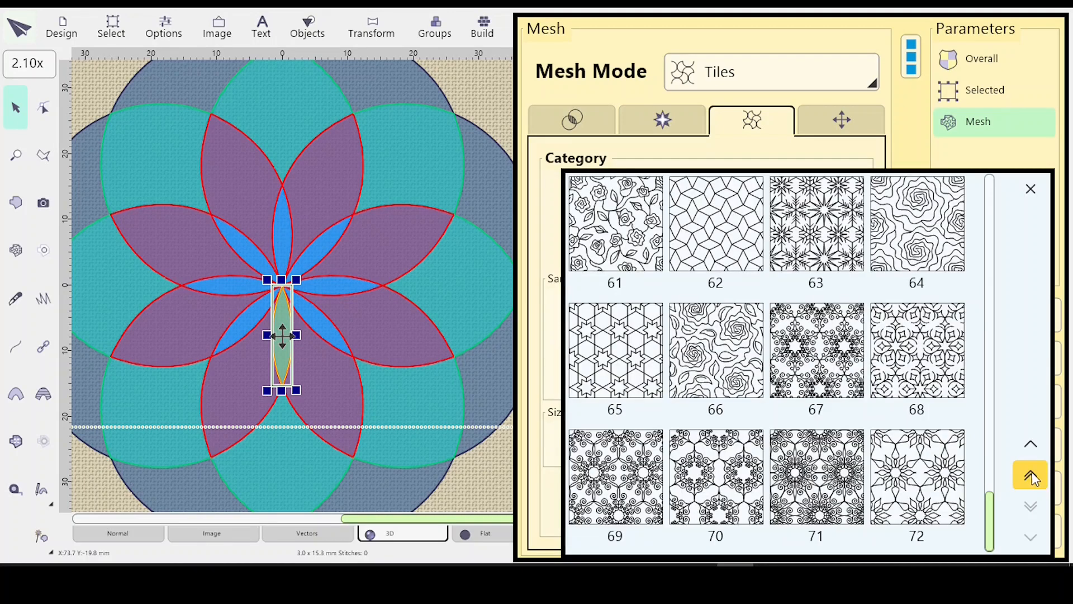
{"action": "left_click", "coordinate": [1032, 476]}
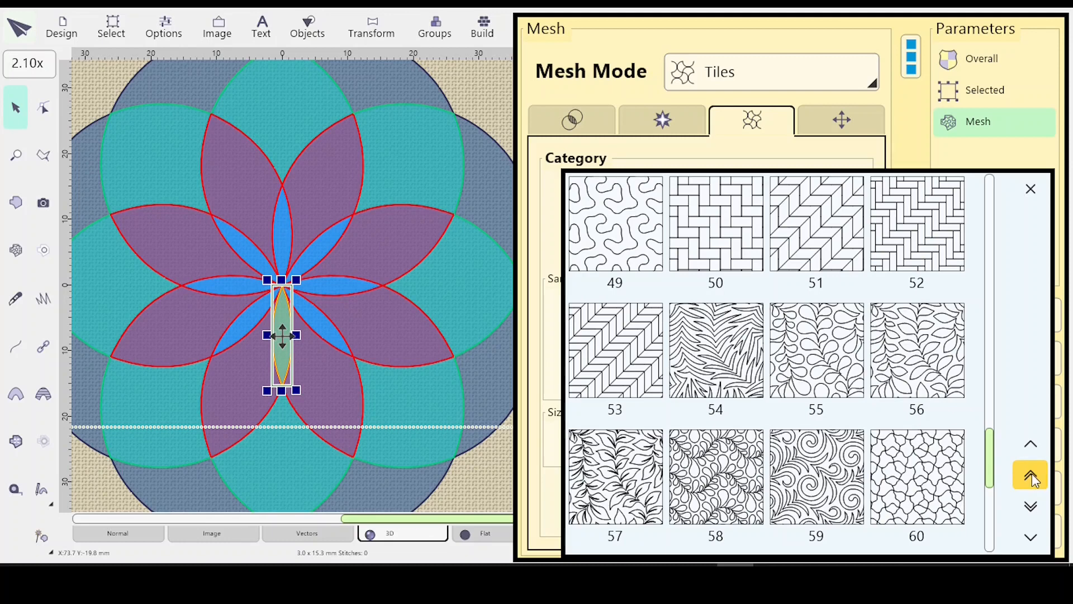
{"action": "left_click", "coordinate": [1030, 476]}
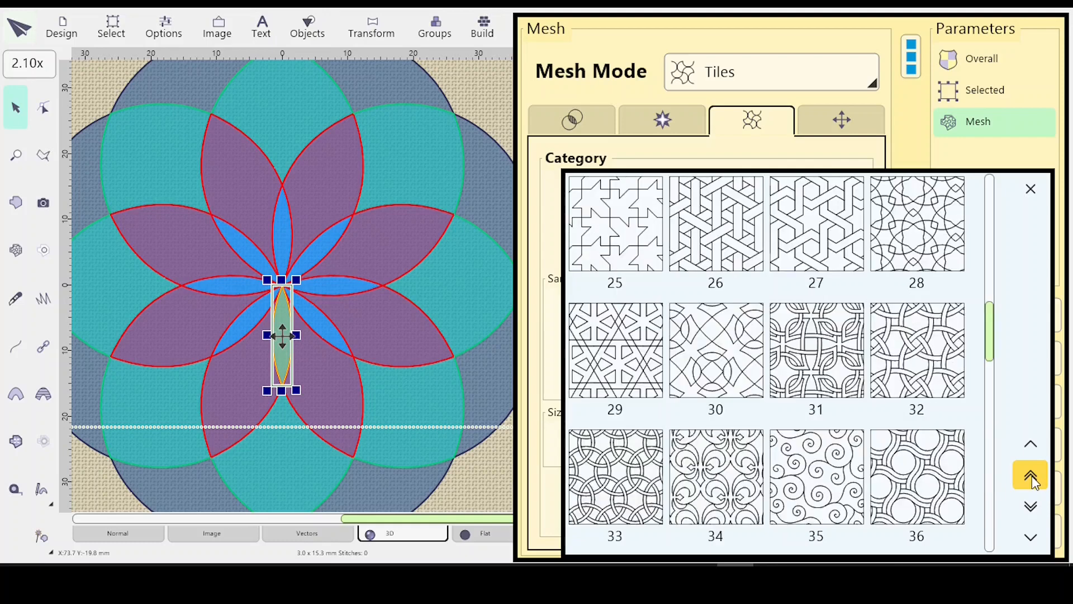
{"action": "left_click", "coordinate": [1030, 507]}
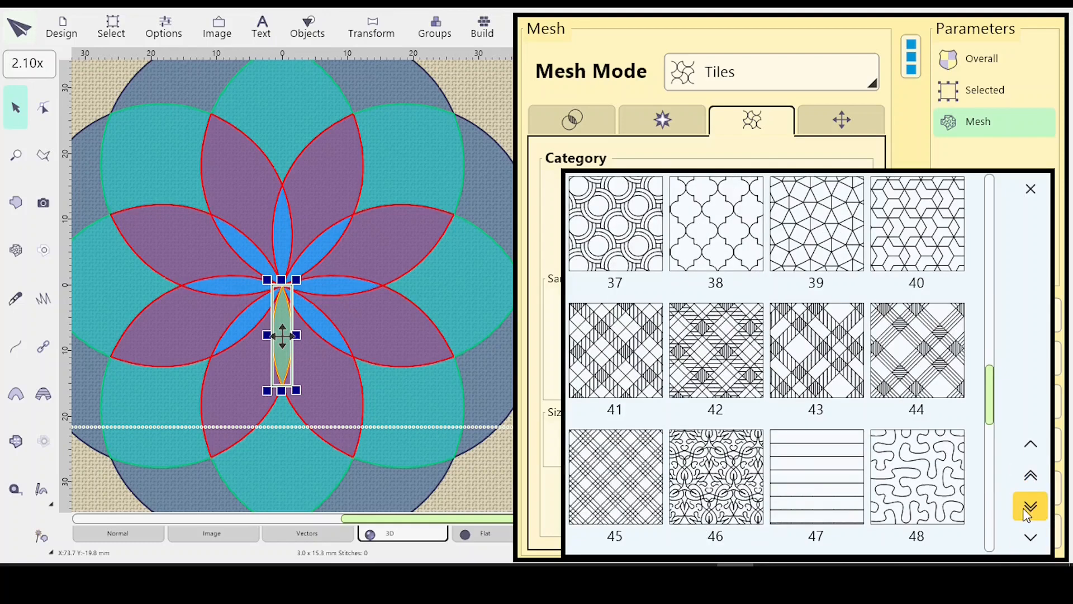
{"action": "left_click", "coordinate": [809, 475]}
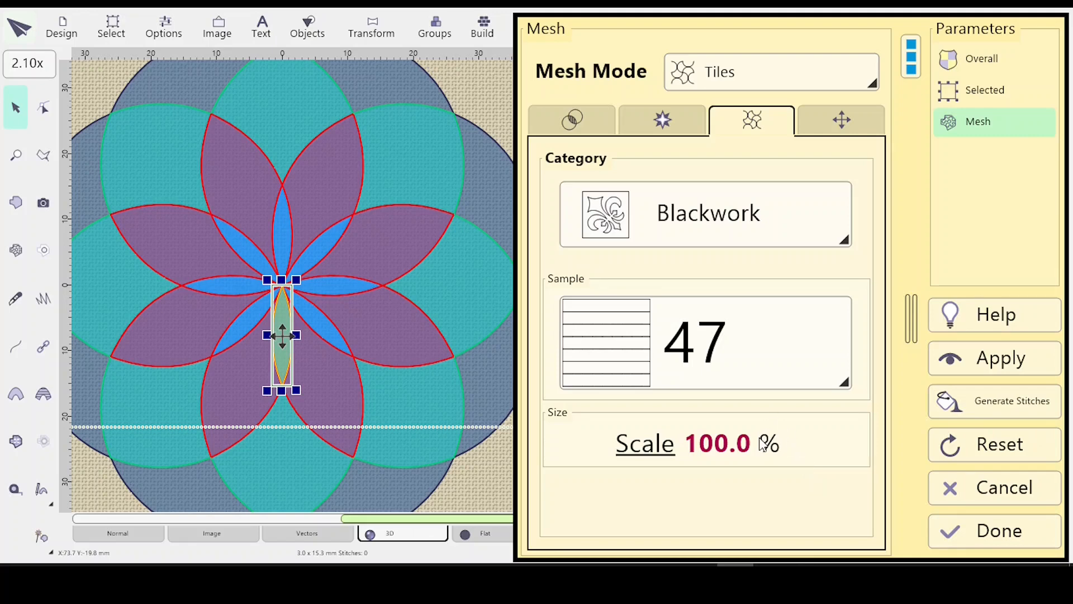
Step: Set the scale of the yellow leaf's tile pattern to 35%
{"action": "left_click", "coordinate": [645, 444]}
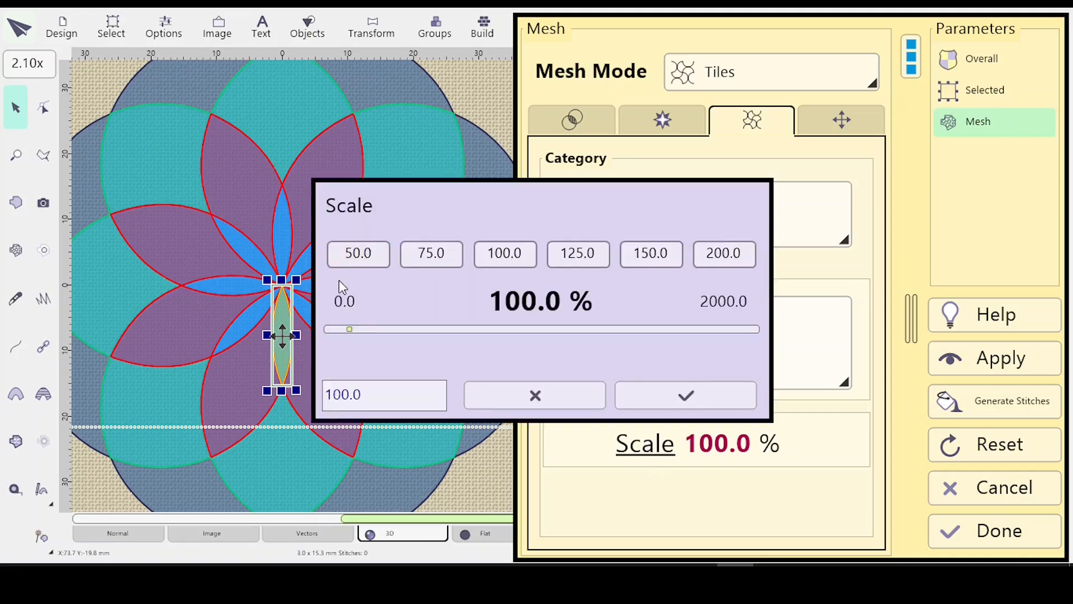
{"action": "key", "text": "ctrl+a"}
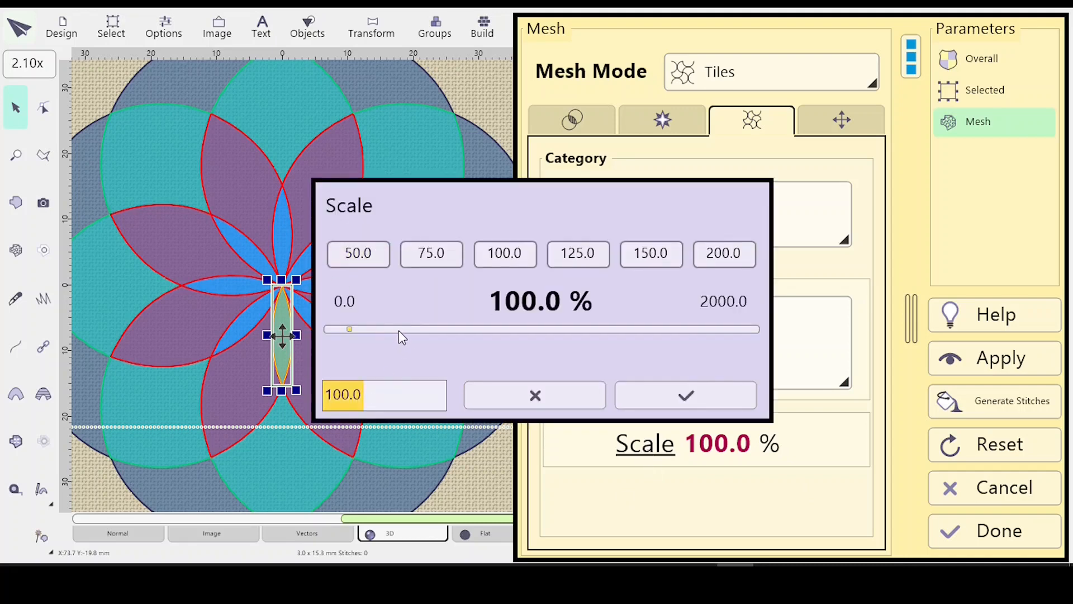
{"action": "type", "text": "35"}
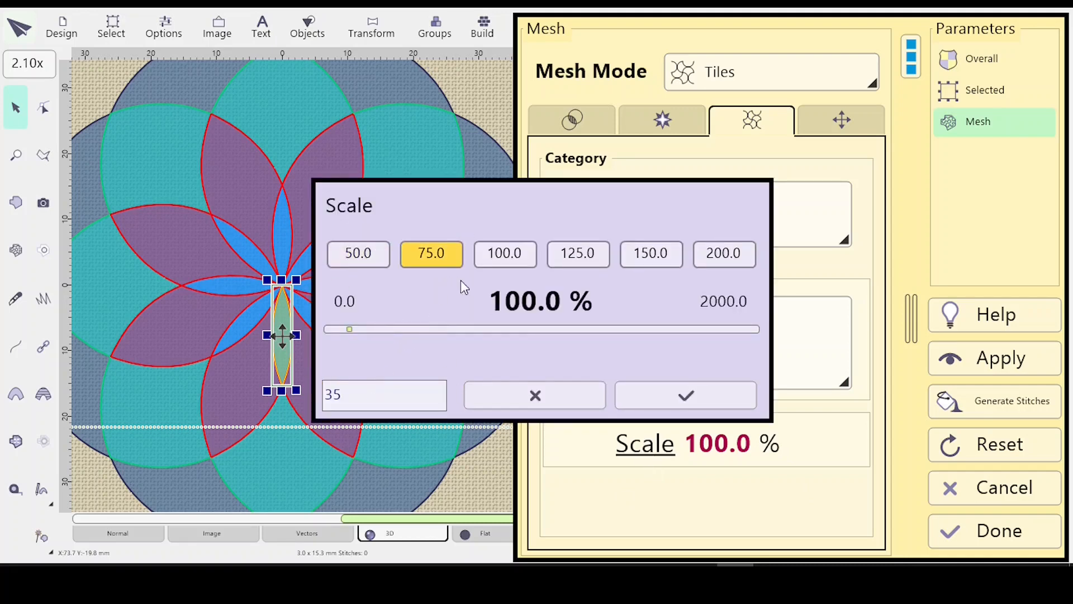
{"action": "key", "text": "Return"}
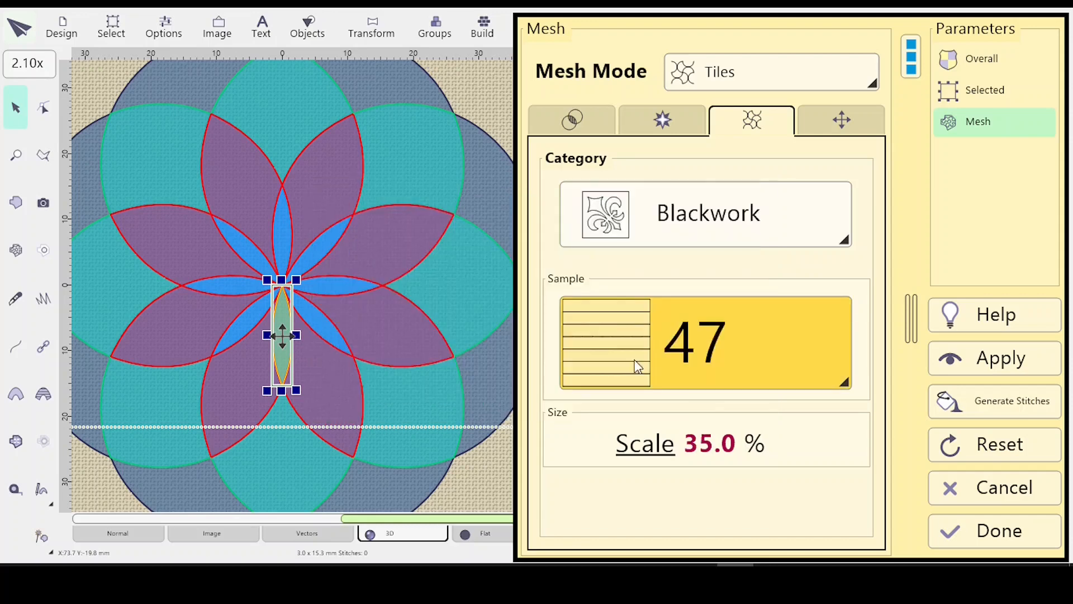
Step: Set the yellow leaf's maximum stitch length to 1.5 mm and apply the mesh parameters
{"action": "left_click", "coordinate": [573, 120]}
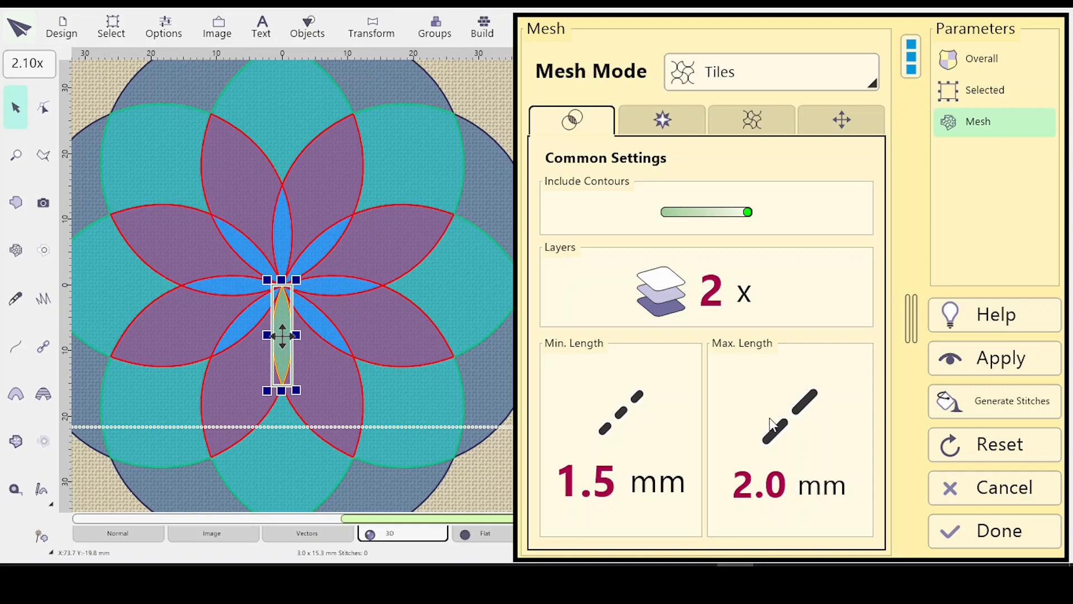
{"action": "left_click", "coordinate": [789, 425]}
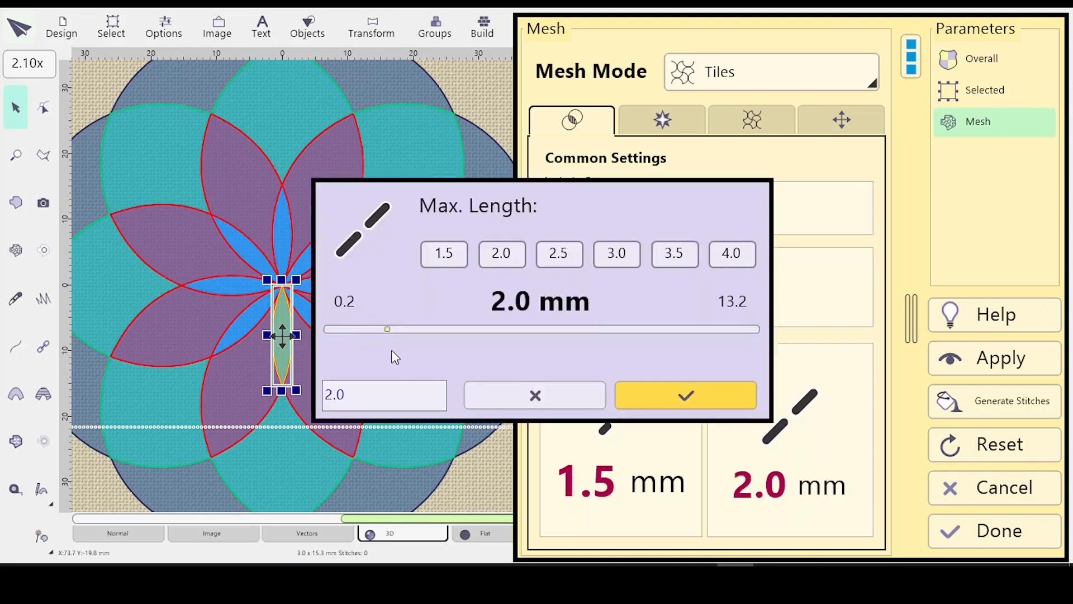
{"action": "left_click", "coordinate": [447, 252]}
{"action": "left_click", "coordinate": [670, 391]}
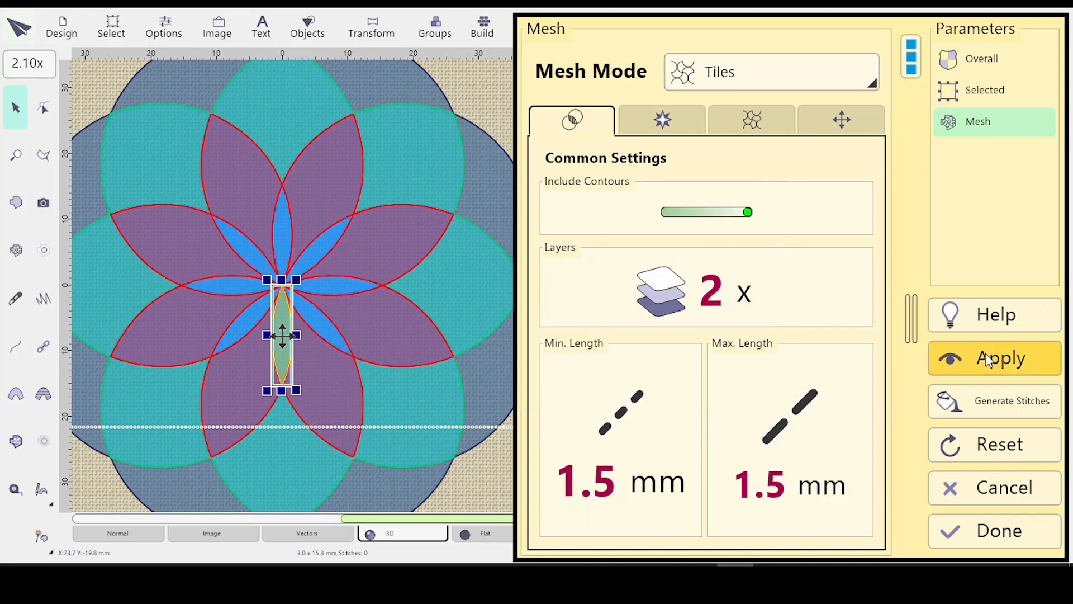
{"action": "left_click", "coordinate": [957, 363]}
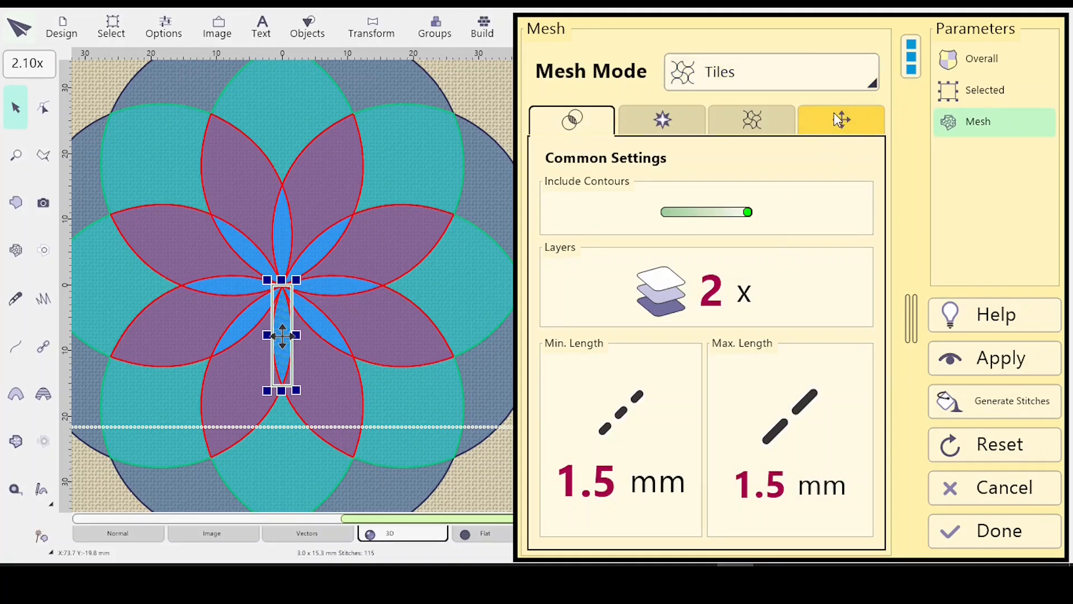
{"action": "left_click", "coordinate": [841, 124]}
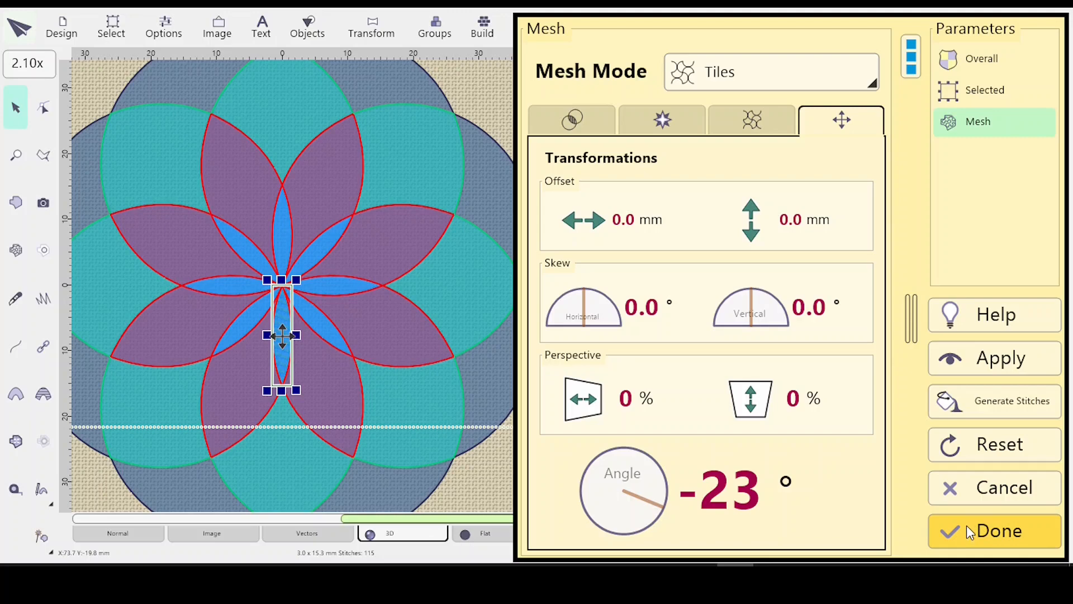
{"action": "left_click", "coordinate": [967, 528]}
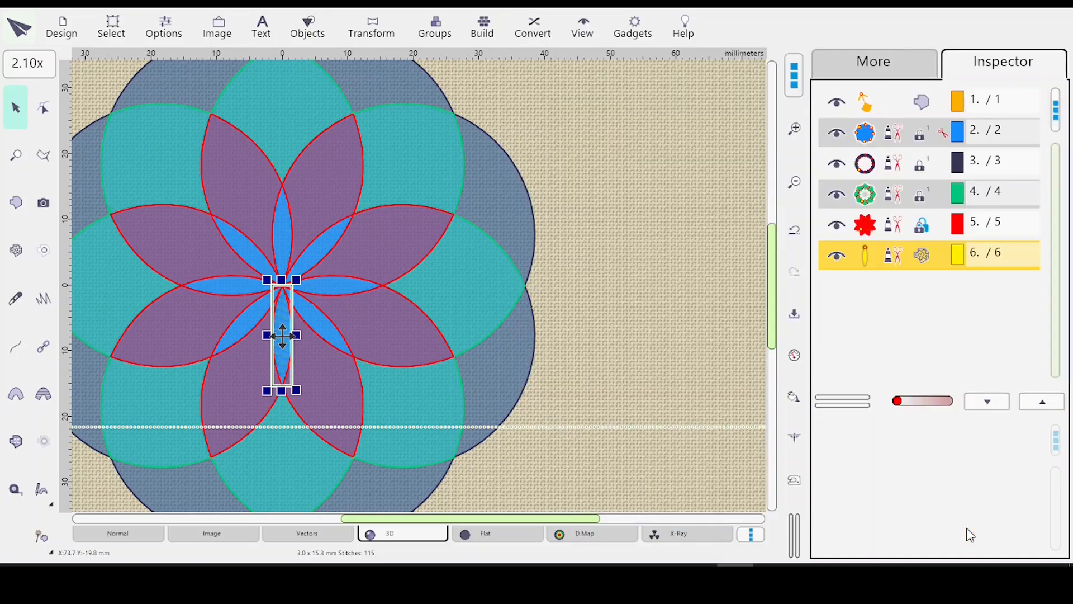
Step: Hide the blue circle group and set the yellow leaf's mesh pattern angle to 0°
{"action": "left_click", "coordinate": [875, 134]}
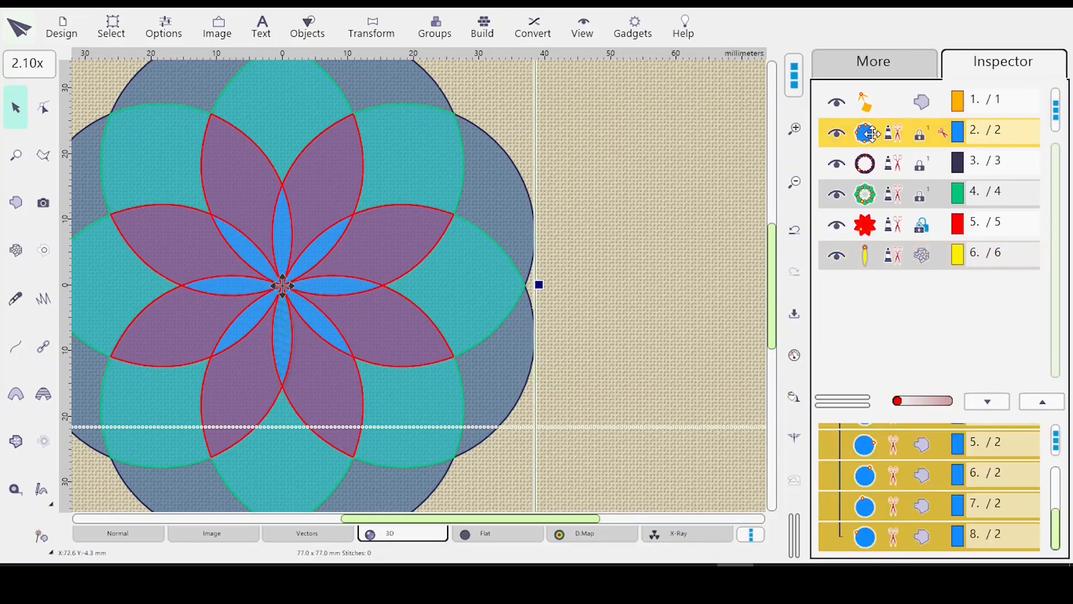
{"action": "left_click", "coordinate": [837, 134]}
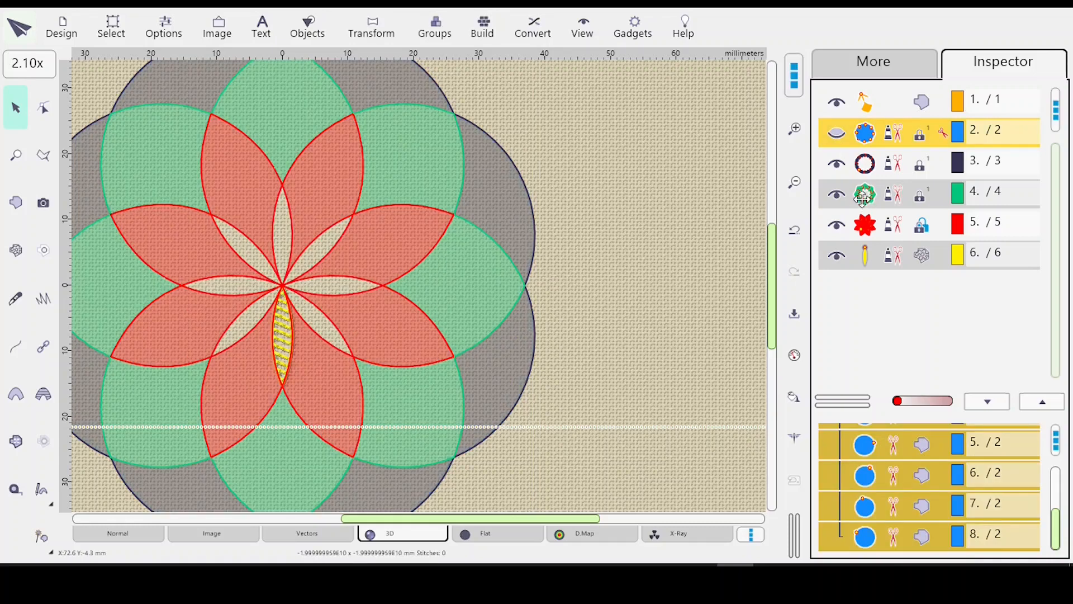
{"action": "left_click", "coordinate": [901, 255]}
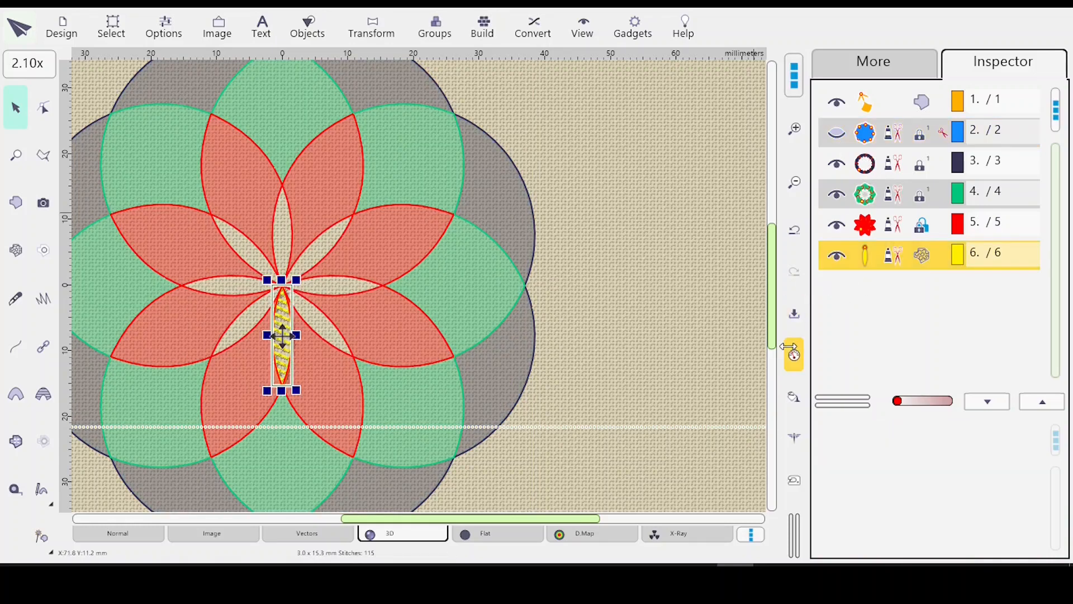
{"action": "left_click", "coordinate": [792, 358]}
{"action": "left_click", "coordinate": [792, 355]}
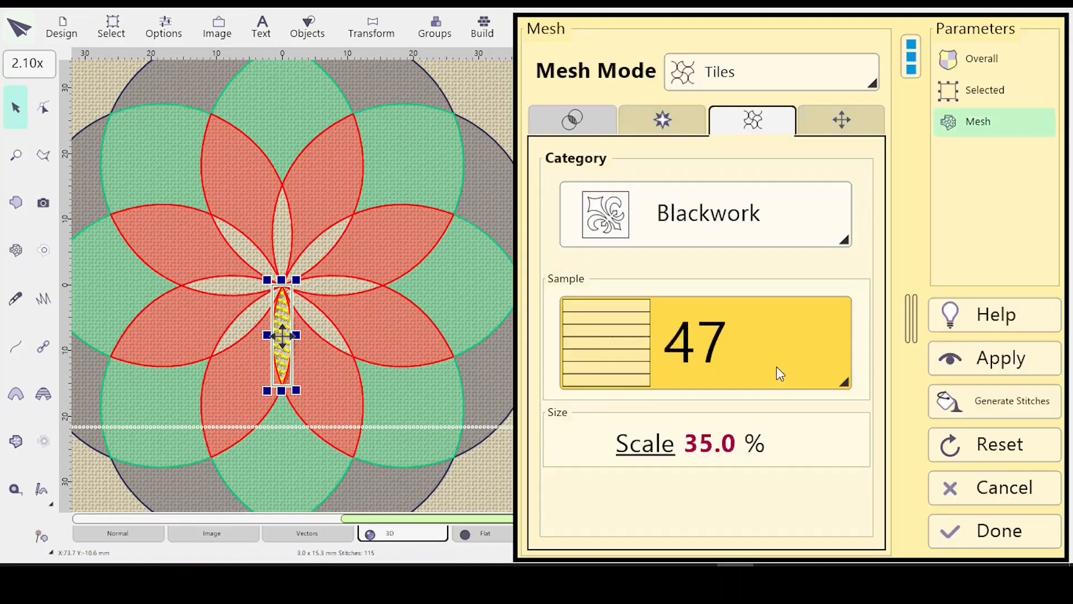
{"action": "left_click", "coordinate": [819, 124]}
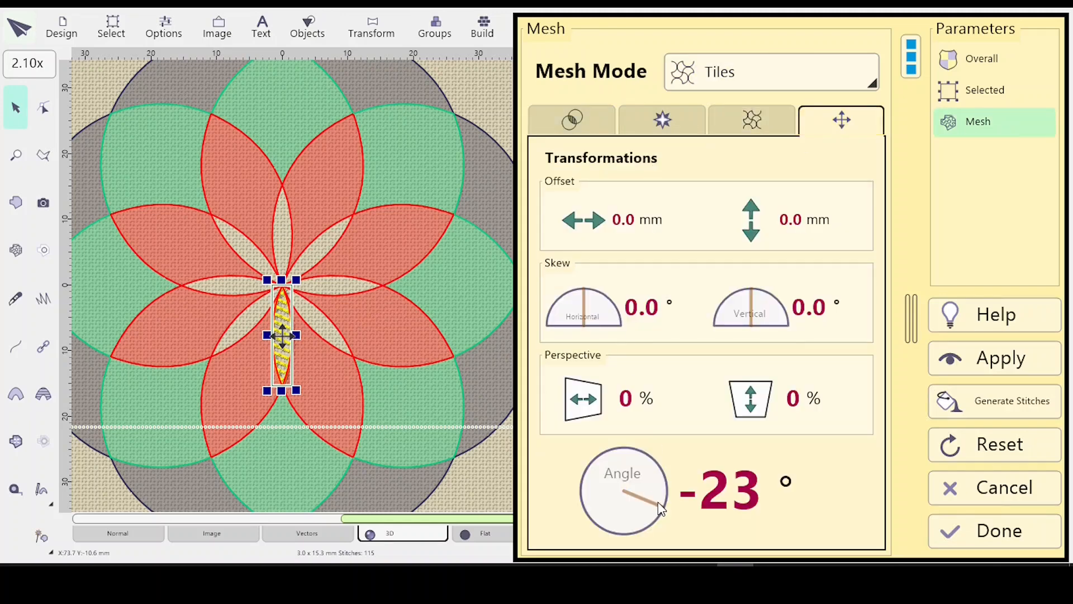
{"action": "left_click_drag", "start_coordinate": [661, 506], "coordinate": [662, 496]}
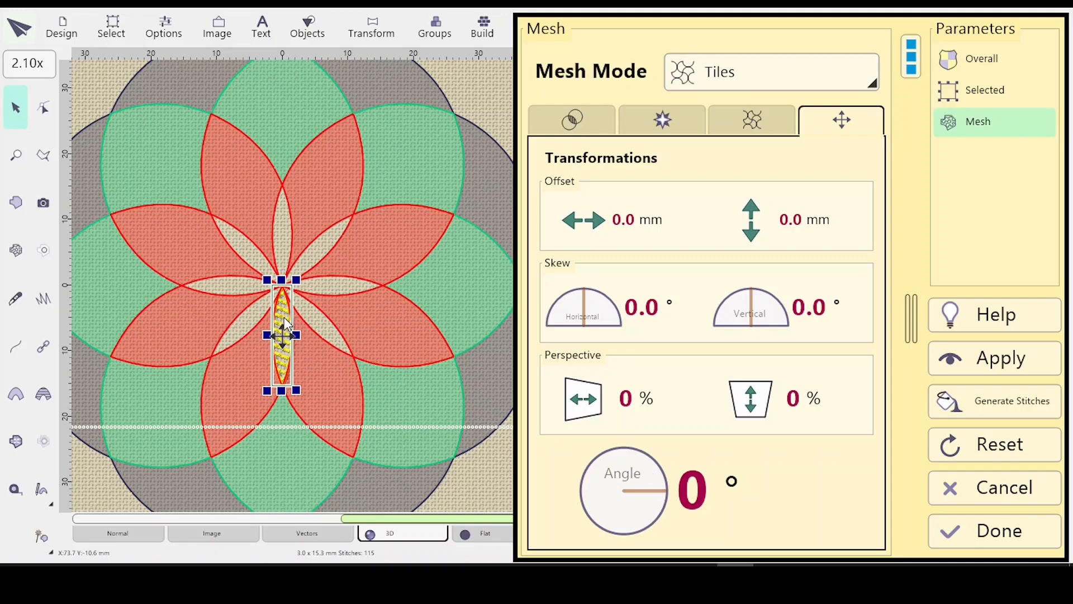
{"action": "left_click", "coordinate": [993, 364]}
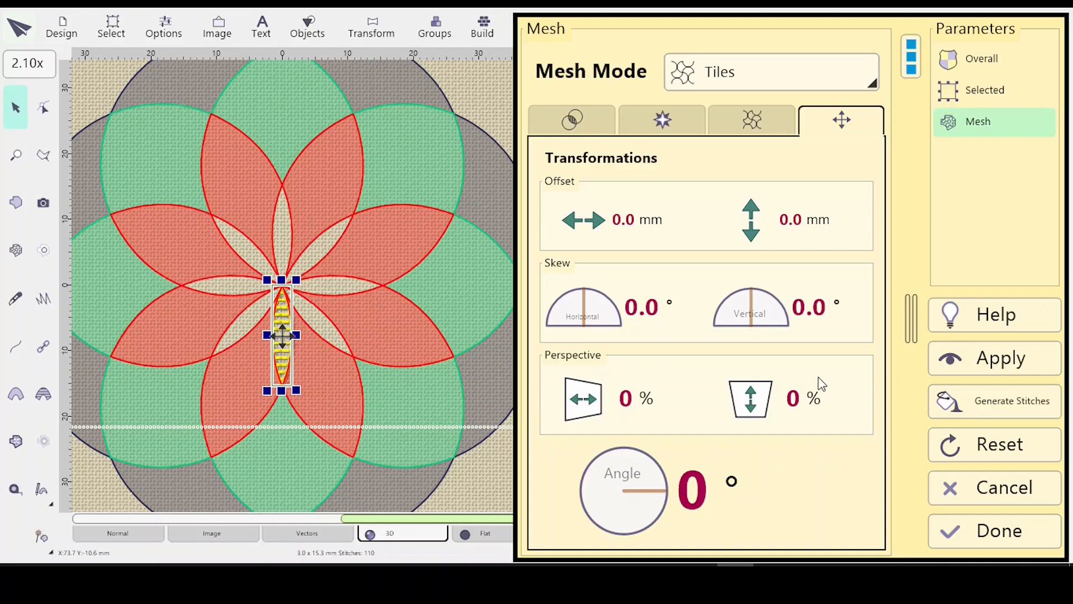
{"action": "left_click", "coordinate": [999, 538]}
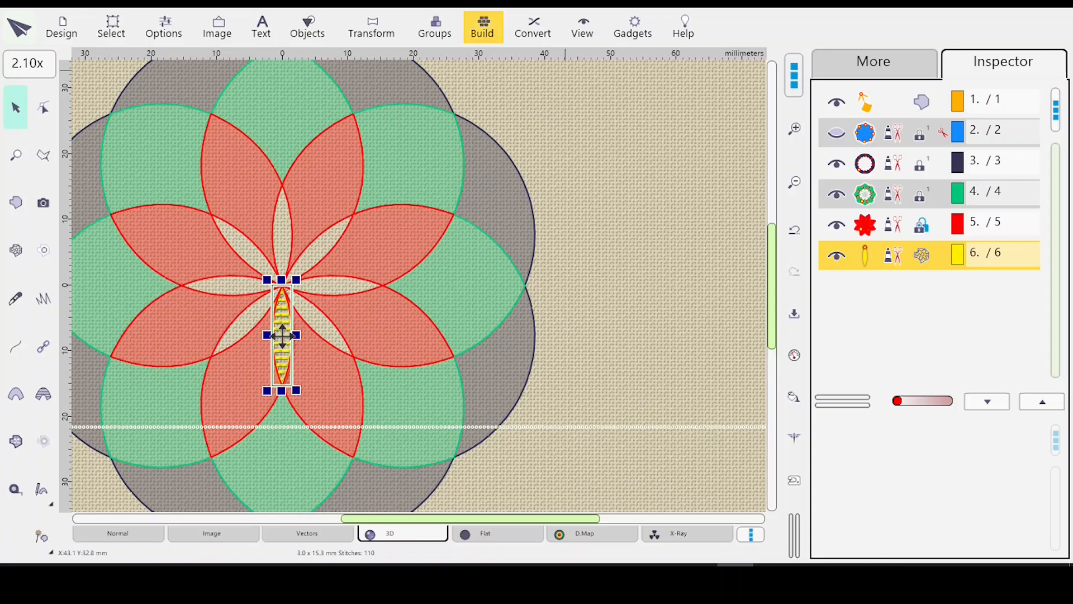
Step: Duplicate the yellow leaf by rotation about the work area center at 8 per revolution, filling the seven remaining positions
{"action": "left_click", "coordinate": [375, 25]}
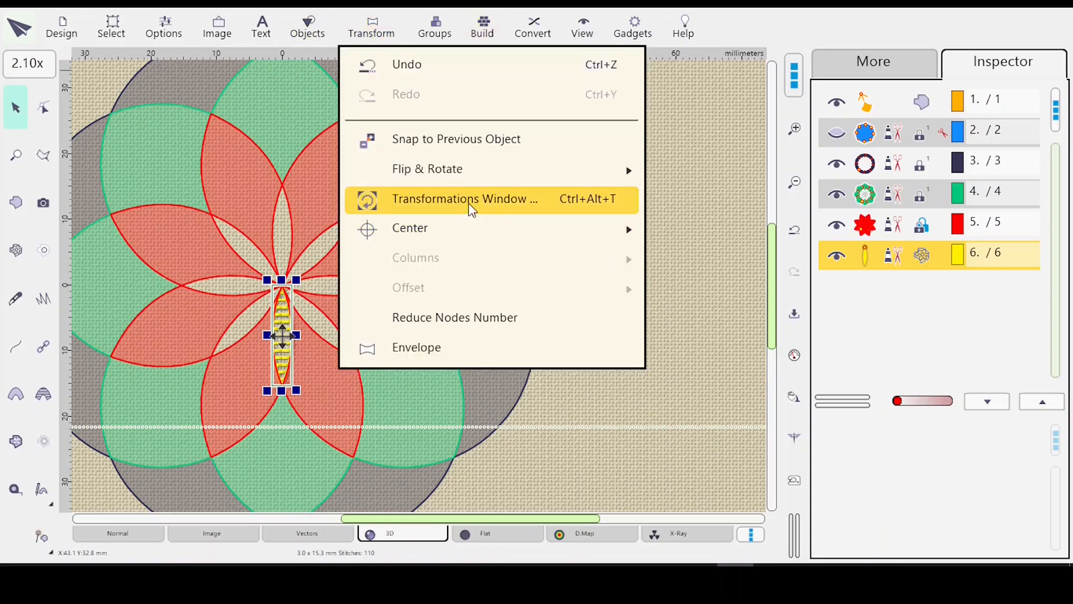
{"action": "left_click", "coordinate": [489, 200]}
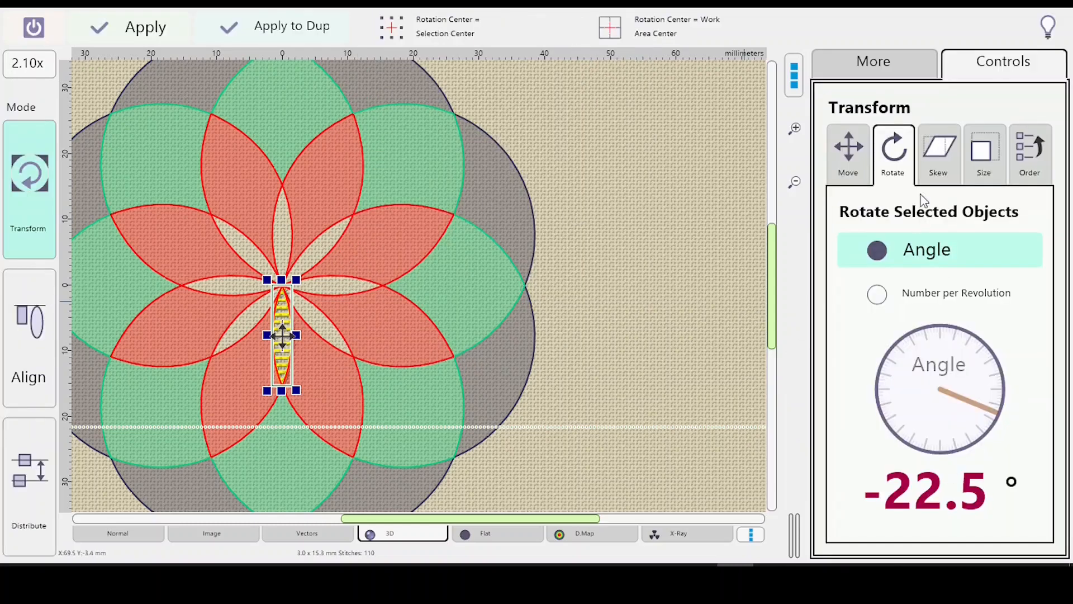
{"action": "left_click", "coordinate": [916, 290]}
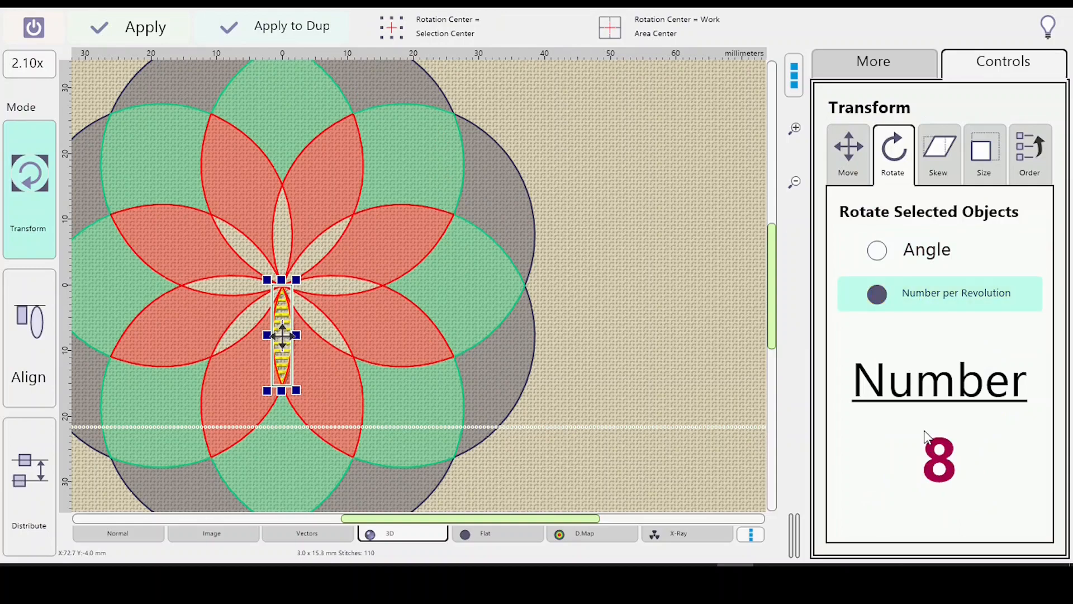
{"action": "left_click", "coordinate": [610, 22]}
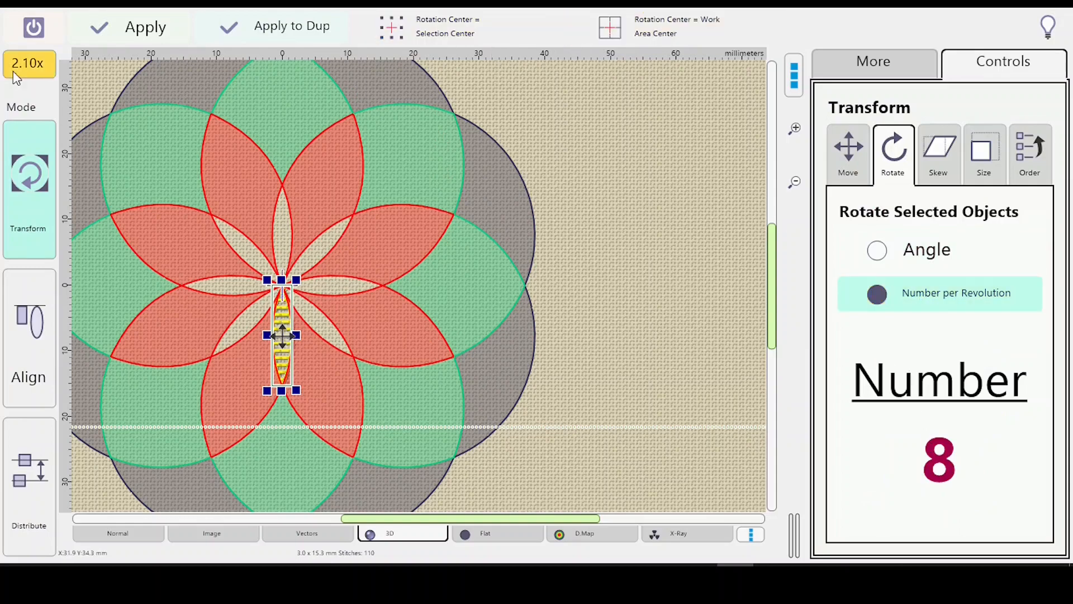
{"action": "left_click", "coordinate": [284, 27]}
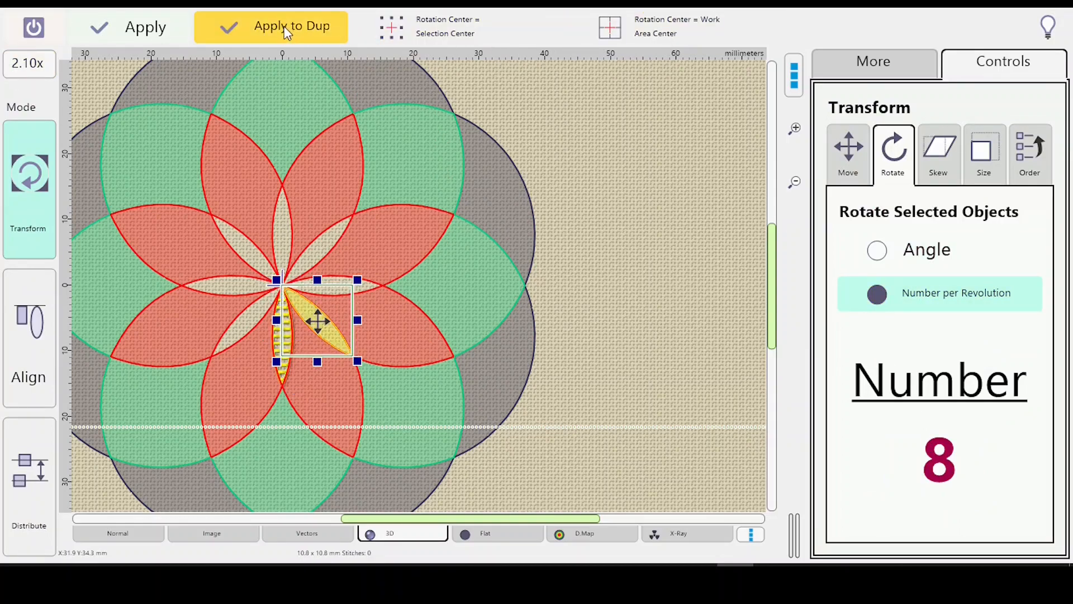
{"action": "left_click", "coordinate": [279, 25]}
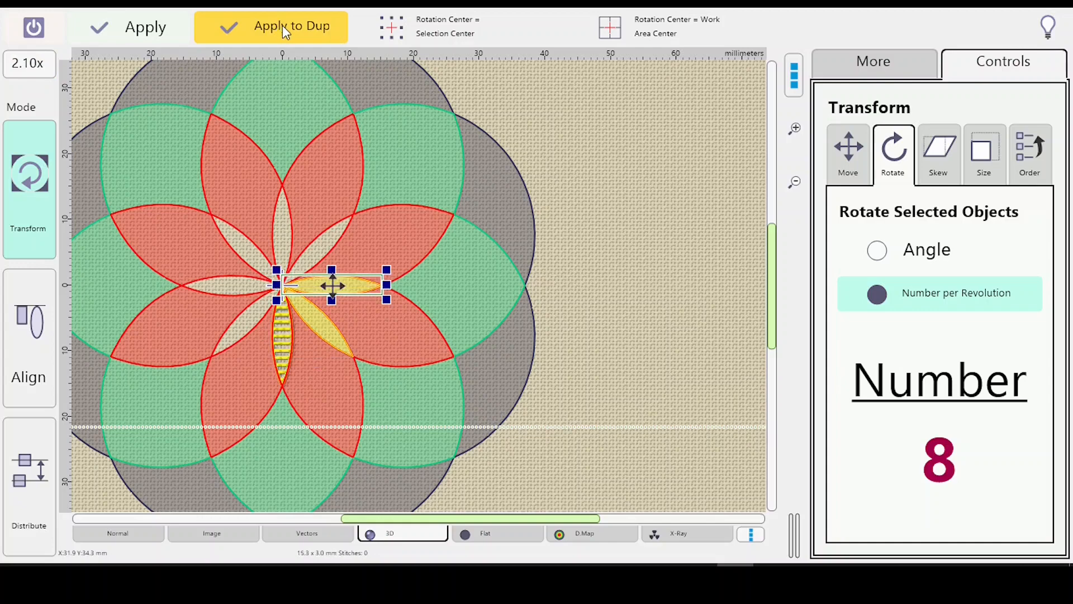
{"action": "left_click", "coordinate": [283, 26]}
{"action": "left_click", "coordinate": [283, 29]}
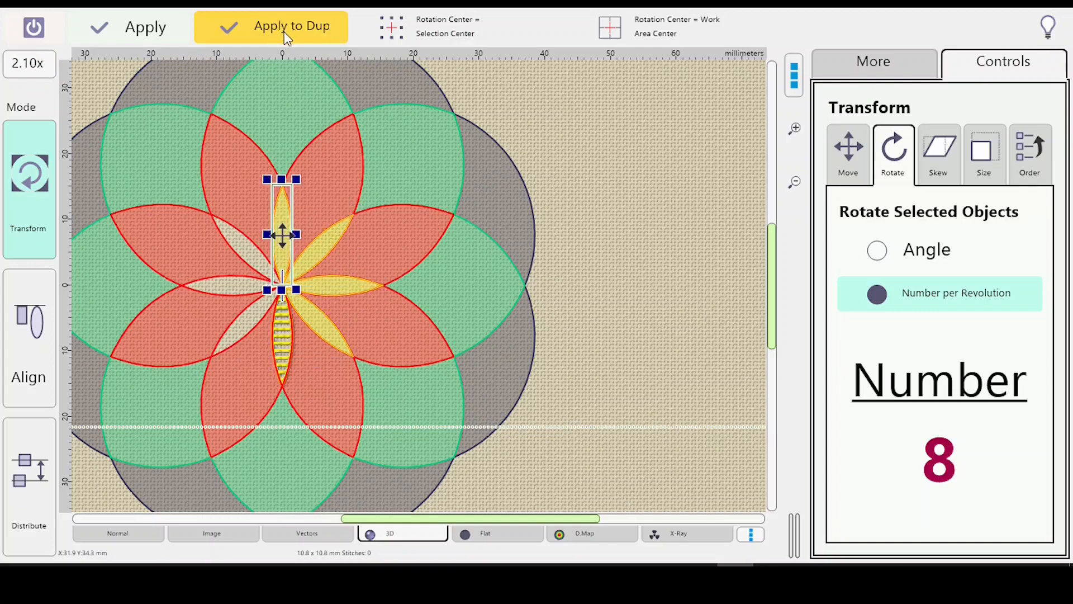
{"action": "left_click", "coordinate": [284, 37]}
{"action": "left_click", "coordinate": [284, 33]}
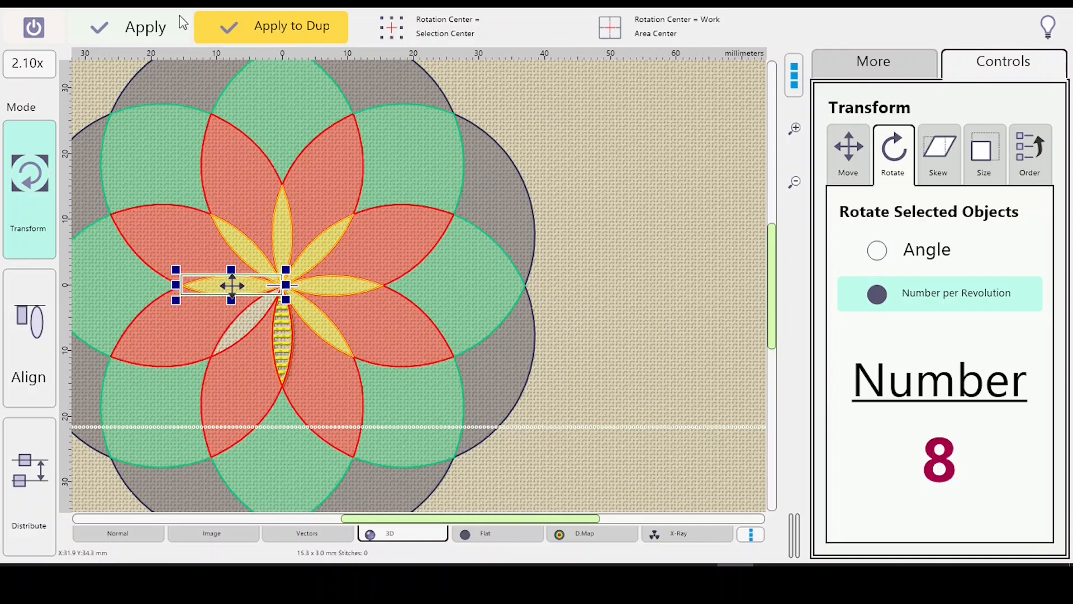
{"action": "left_click", "coordinate": [281, 30]}
{"action": "left_click", "coordinate": [33, 28]}
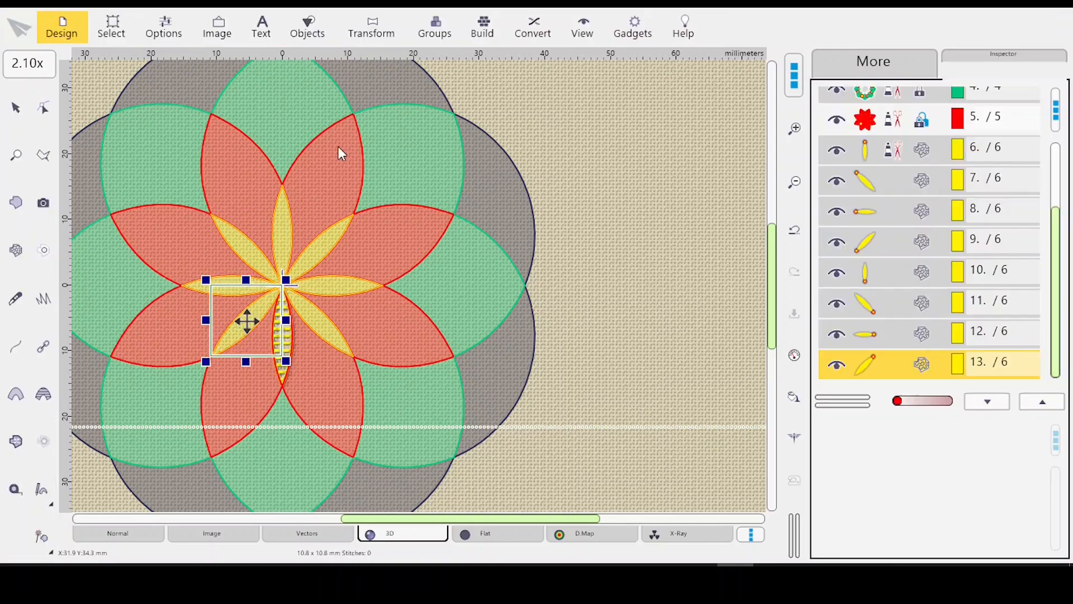
Step: Generate stitches for the seven duplicated yellow leaves and add the original leaf to the selection
{"action": "left_click", "coordinate": [896, 179], "text": "shift"}
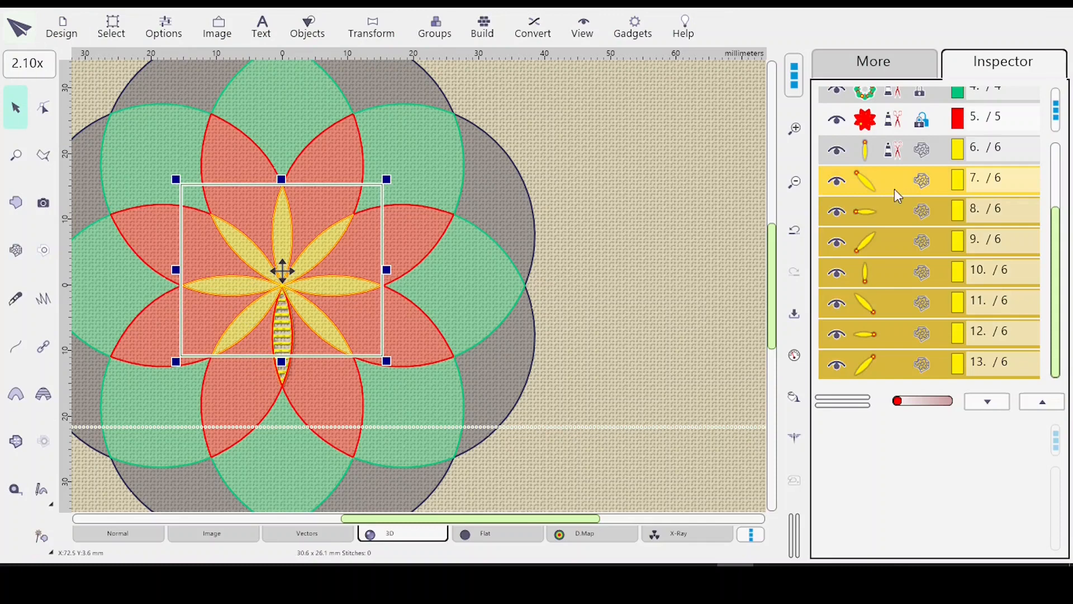
{"action": "left_click", "coordinate": [796, 399]}
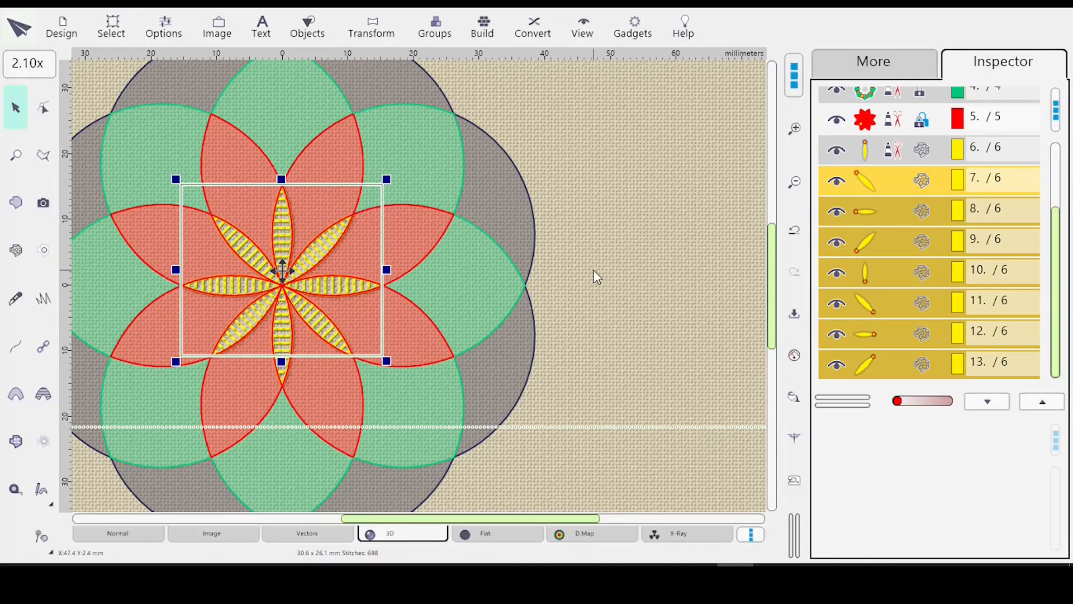
{"action": "left_click", "coordinate": [915, 151], "text": "ctrl"}
{"action": "right_click", "coordinate": [901, 221]}
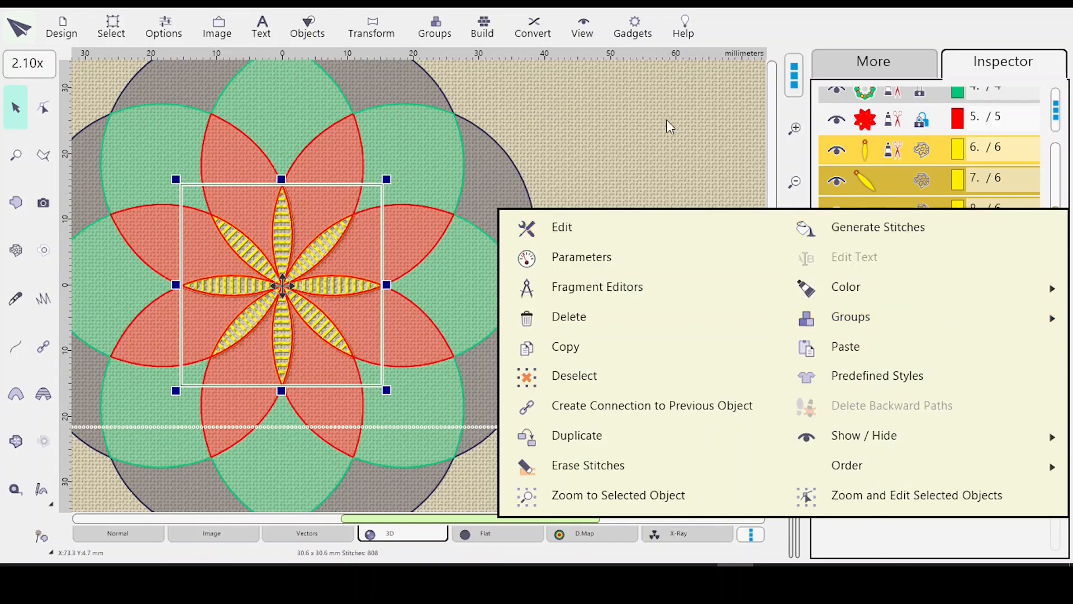
{"action": "left_click", "coordinate": [724, 132]}
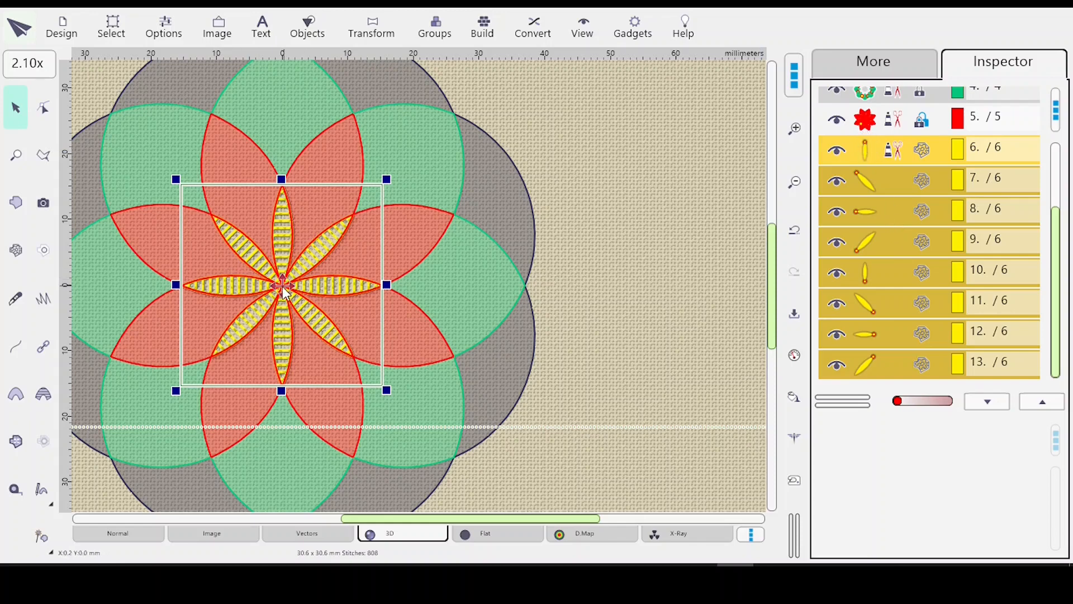
Step: Examine the original yellow leaf's nodes up close at the design center and at its outer tip
{"action": "left_click", "coordinate": [911, 155]}
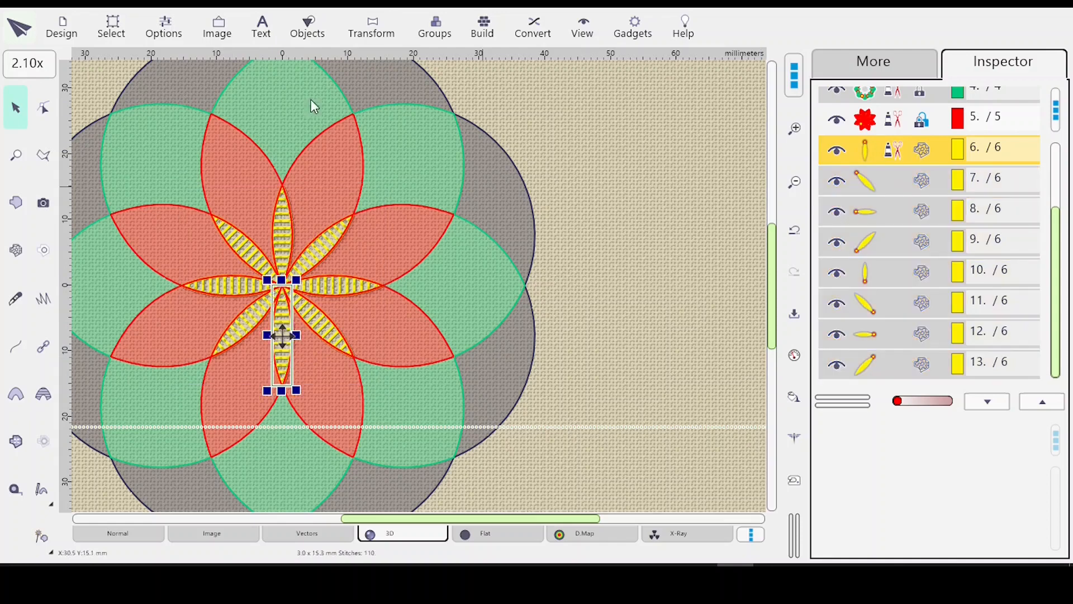
{"action": "left_click", "coordinate": [44, 108]}
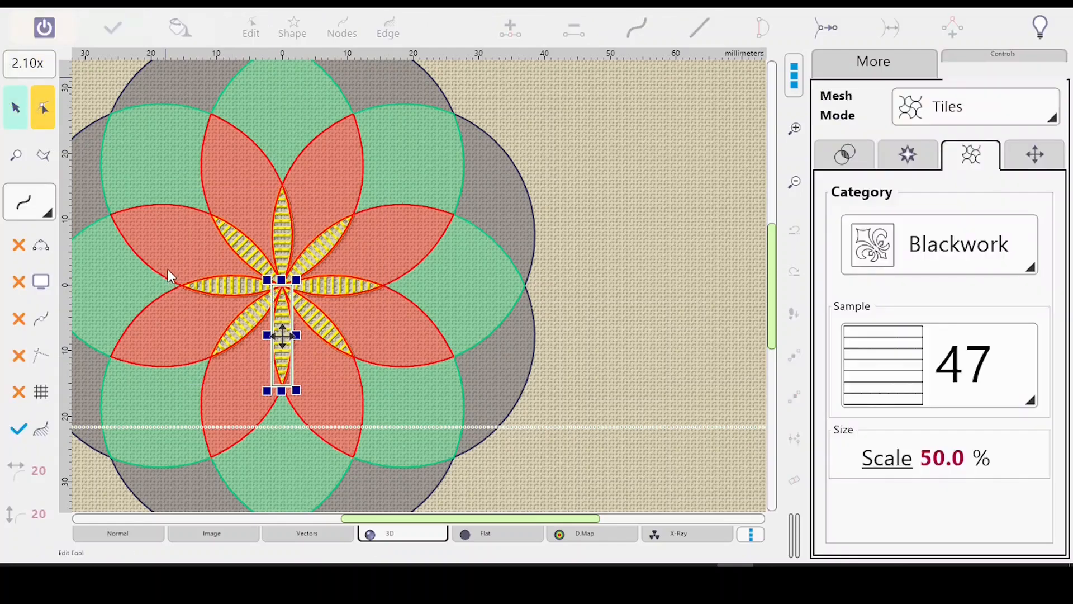
{"action": "left_click", "coordinate": [16, 155]}
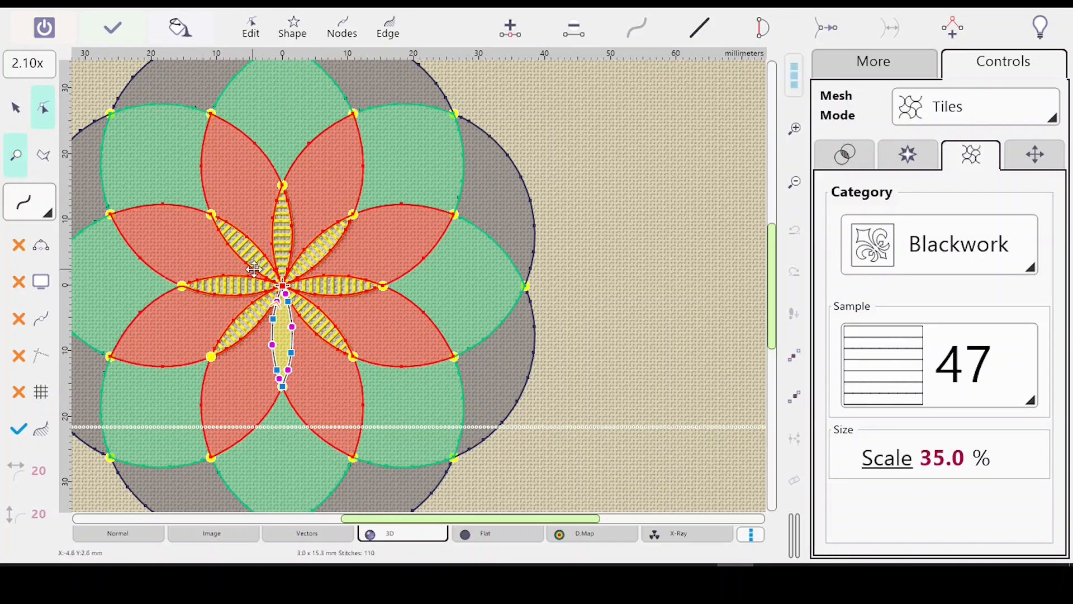
{"action": "left_click_drag", "start_coordinate": [253, 269], "coordinate": [328, 323]}
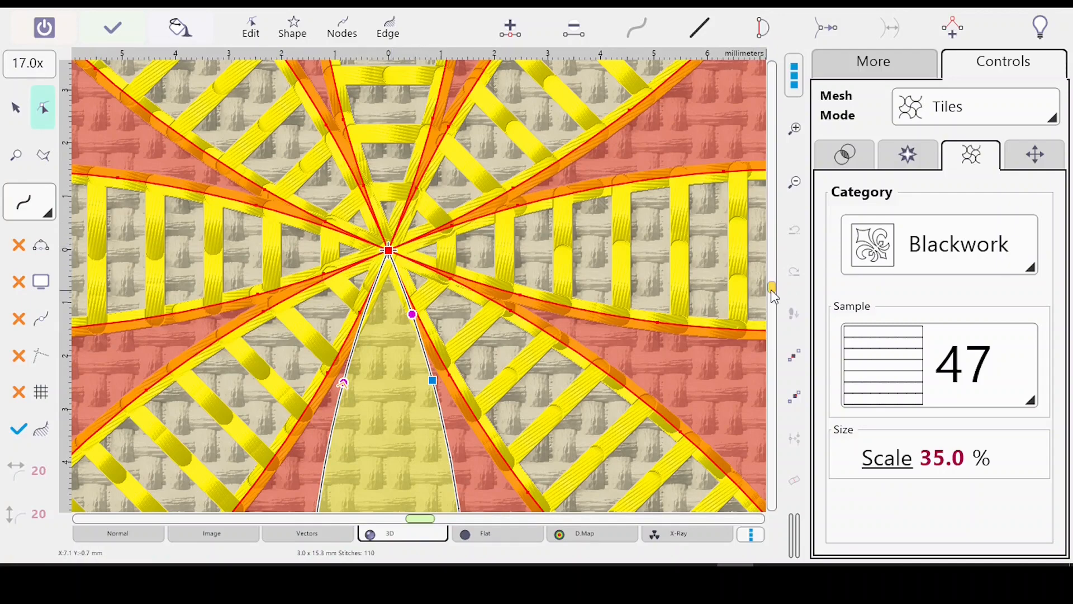
{"action": "left_click_drag", "start_coordinate": [772, 296], "coordinate": [774, 304]}
{"action": "left_click_drag", "start_coordinate": [769, 312], "coordinate": [769, 322]}
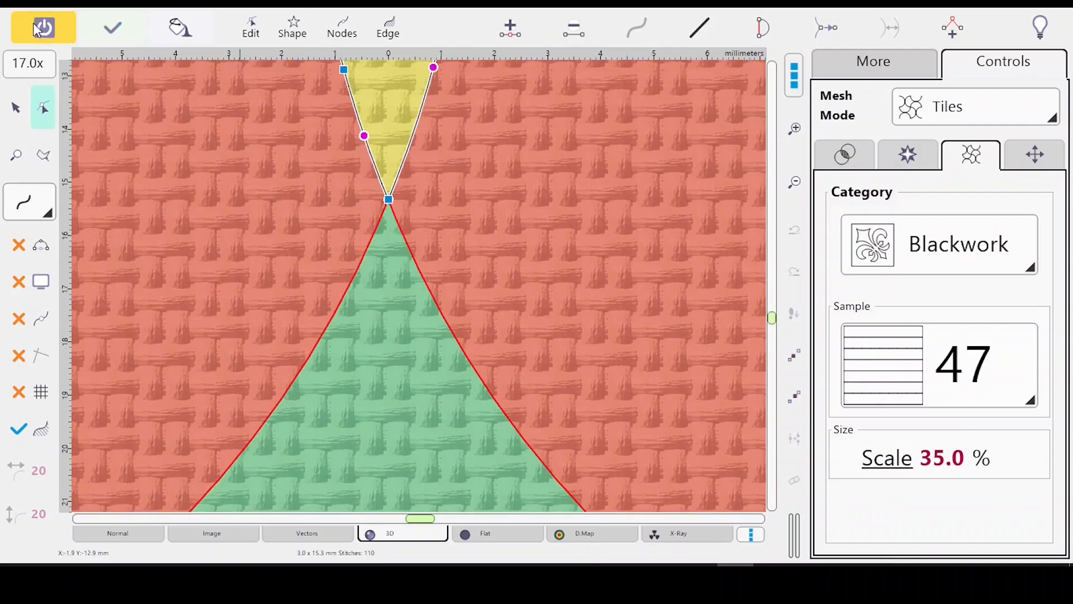
{"action": "left_click", "coordinate": [38, 28]}
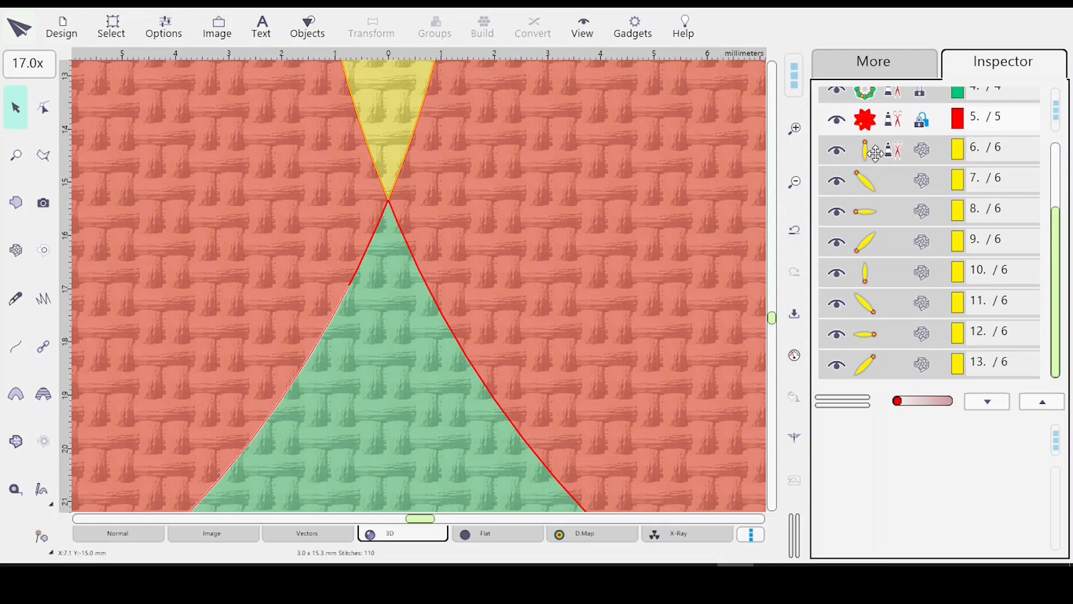
Step: Group all eight yellow leaves into a single object
{"action": "left_click", "coordinate": [902, 150]}
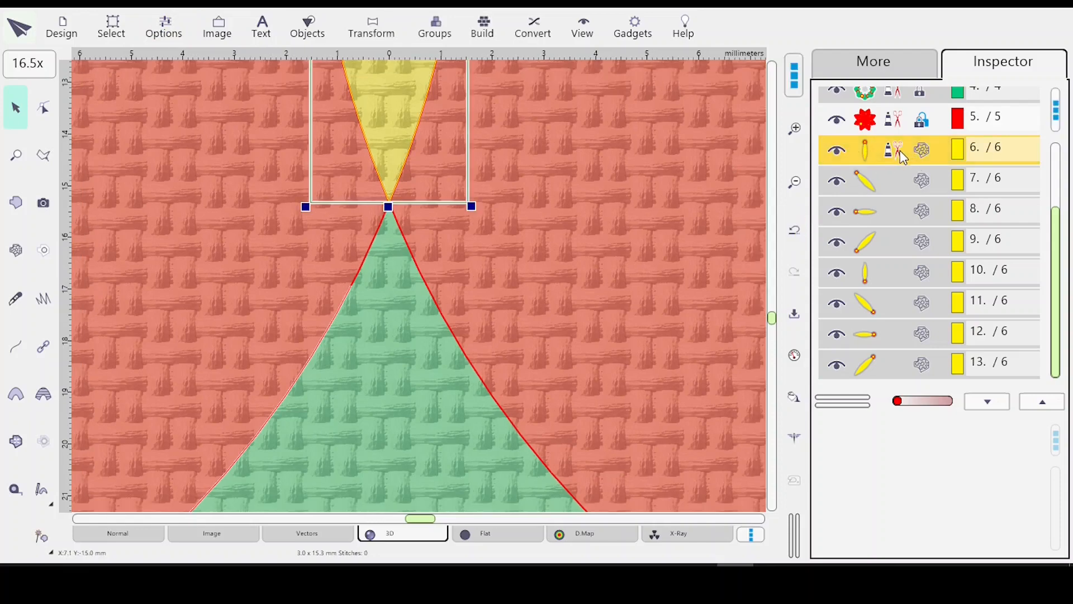
{"action": "left_click", "coordinate": [872, 117]}
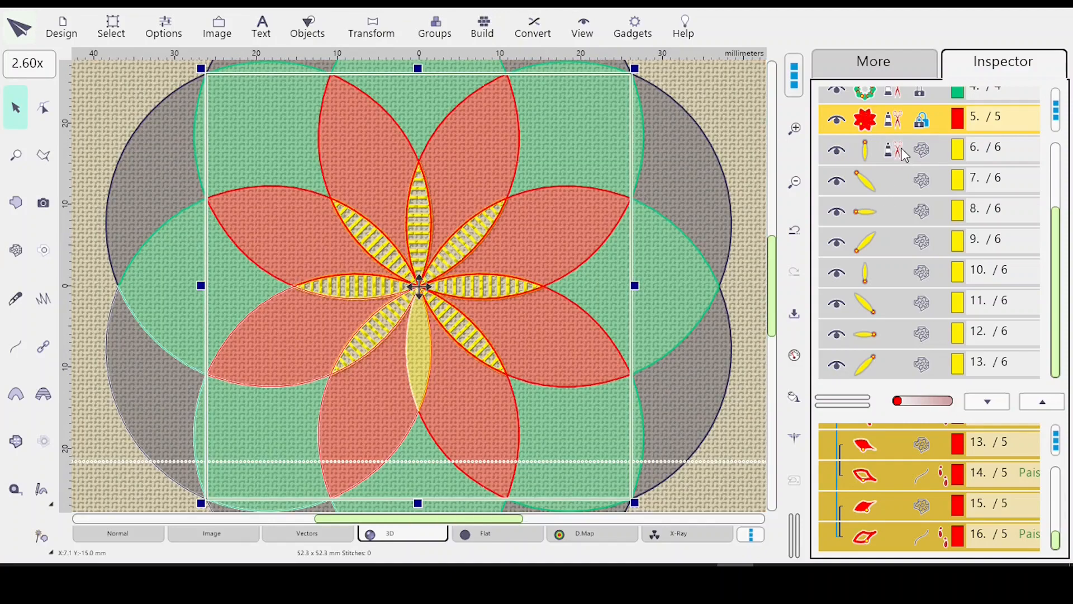
{"action": "left_click", "coordinate": [901, 154]}
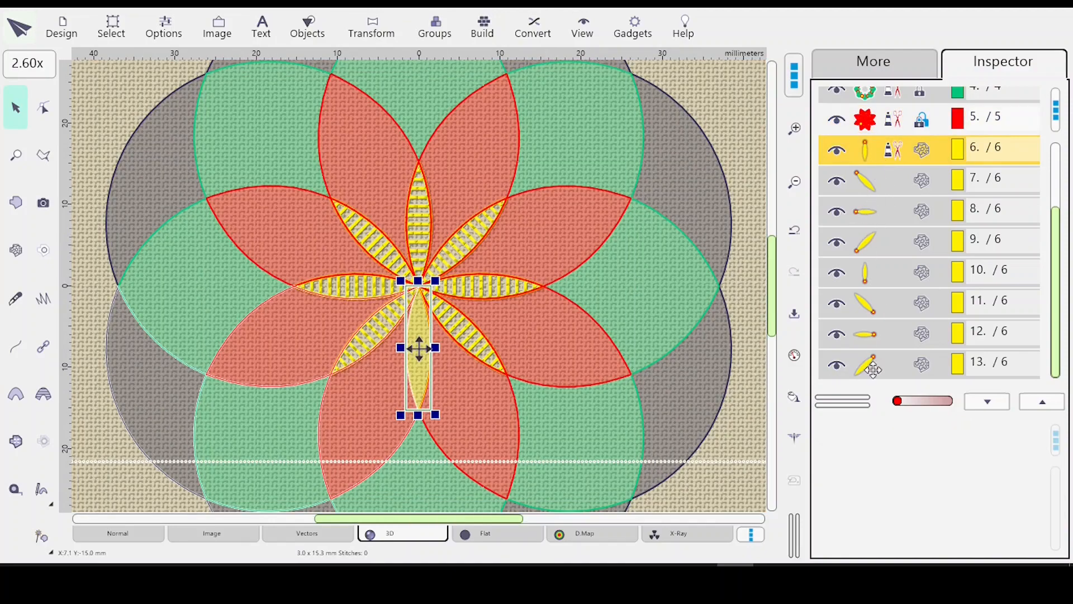
{"action": "left_click", "coordinate": [888, 357], "text": "shift"}
{"action": "right_click", "coordinate": [890, 219]}
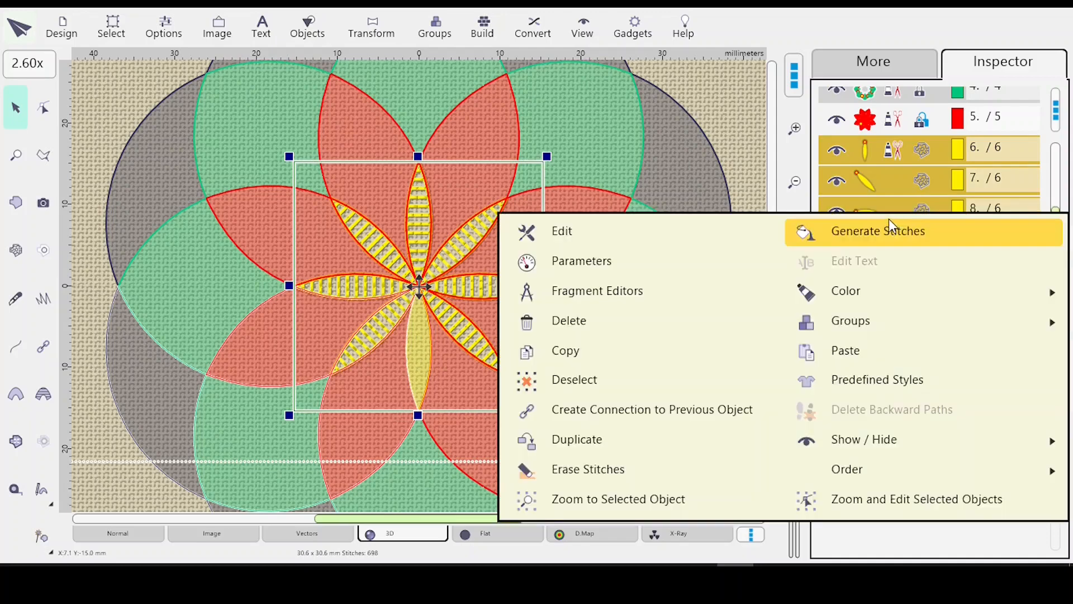
{"action": "mouse_move", "coordinate": [895, 319]}
{"action": "left_click", "coordinate": [1009, 336]}
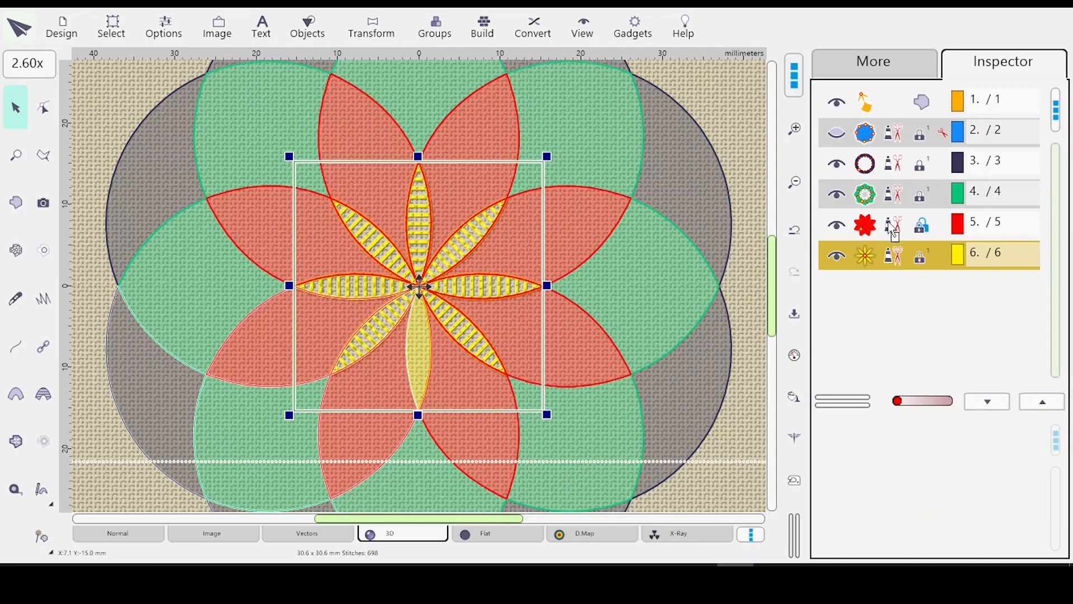
Step: Move the yellow leaf group before the red petals in the embroidery order and generate its stitches
{"action": "left_click_drag", "start_coordinate": [890, 224], "coordinate": [890, 225]}
{"action": "left_click", "coordinate": [940, 239]}
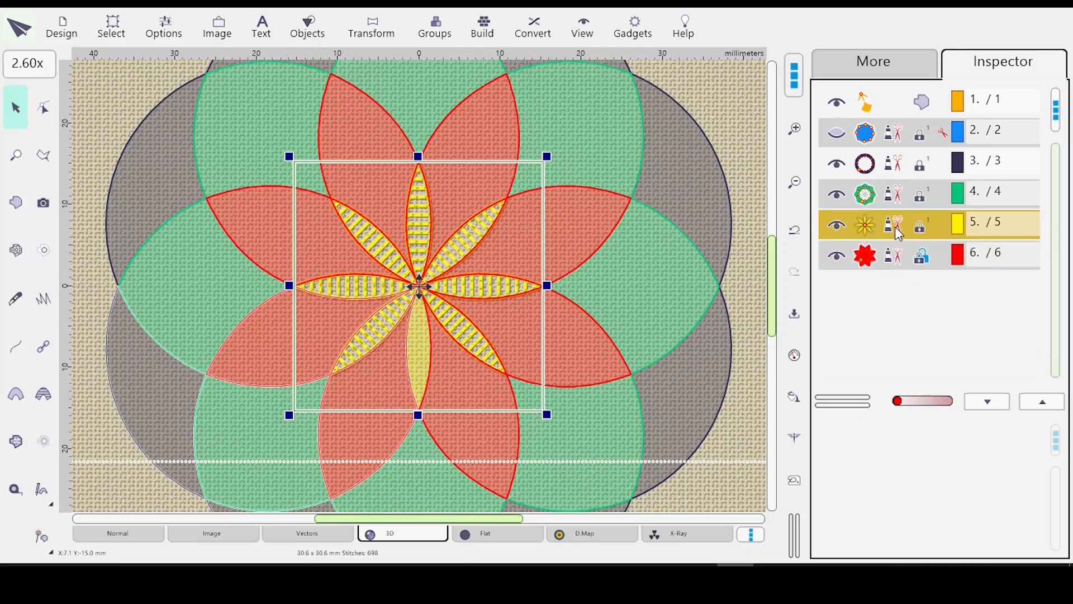
{"action": "left_click", "coordinate": [796, 396]}
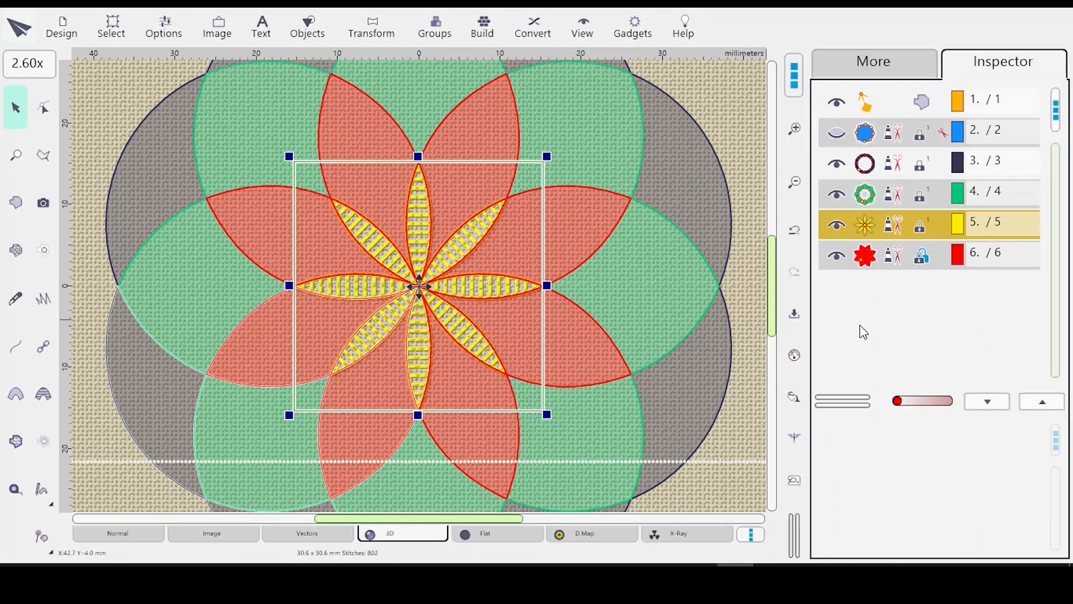
Step: Generate stitches for the red, green and dark navy groups together
{"action": "left_click", "coordinate": [888, 256]}
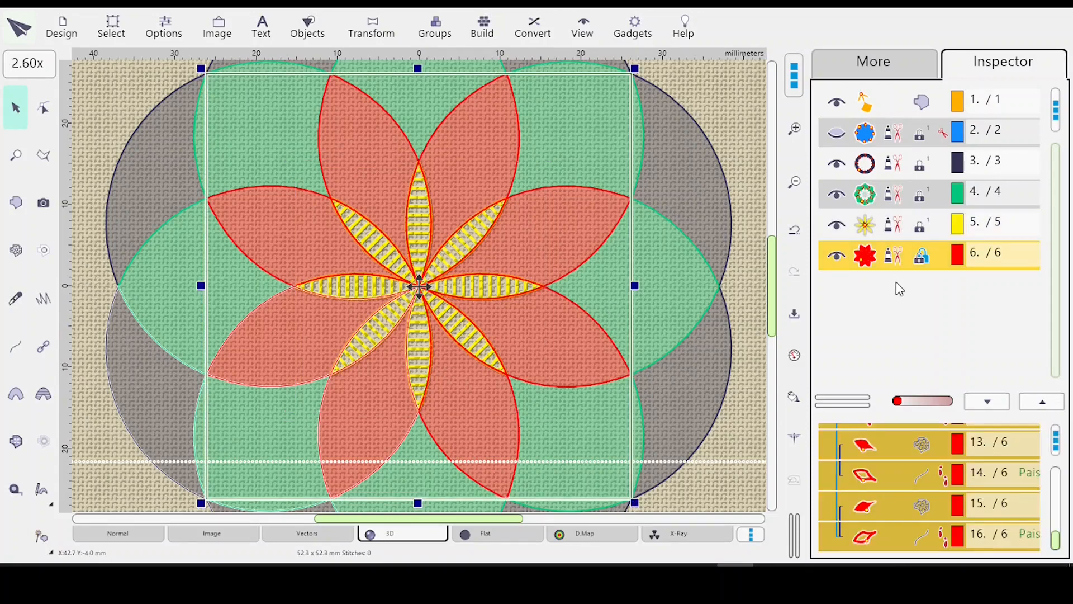
{"action": "left_click", "coordinate": [891, 200], "text": "ctrl"}
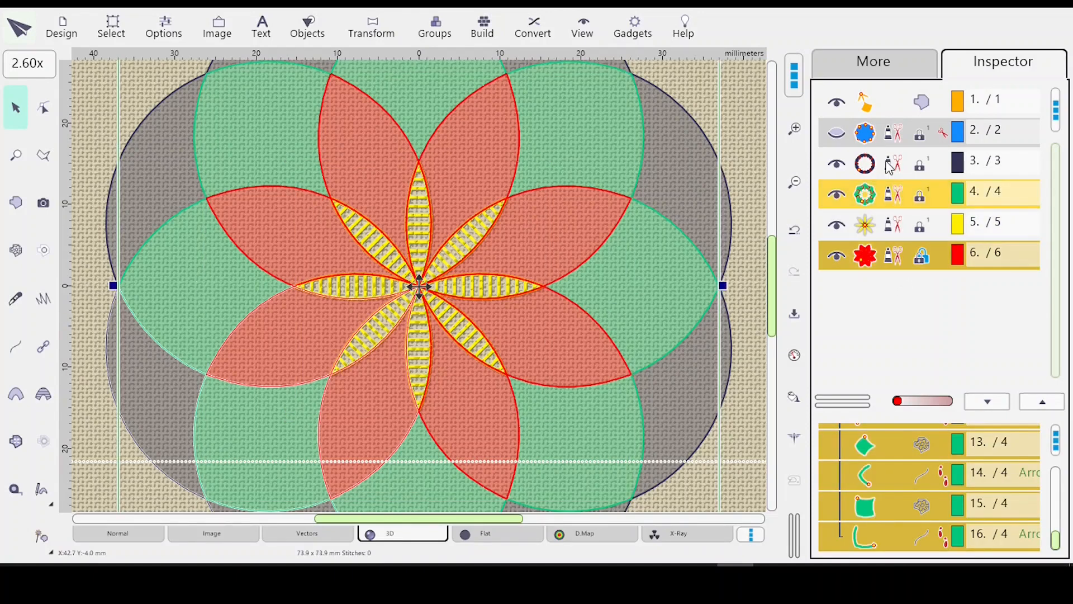
{"action": "left_click", "coordinate": [886, 166], "text": "ctrl"}
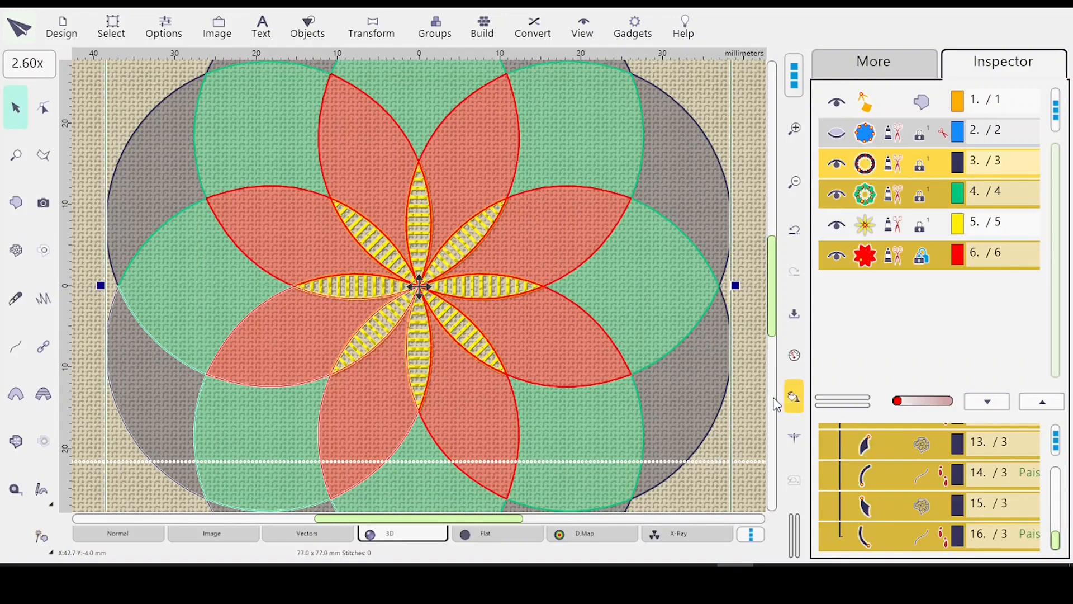
{"action": "left_click", "coordinate": [794, 396]}
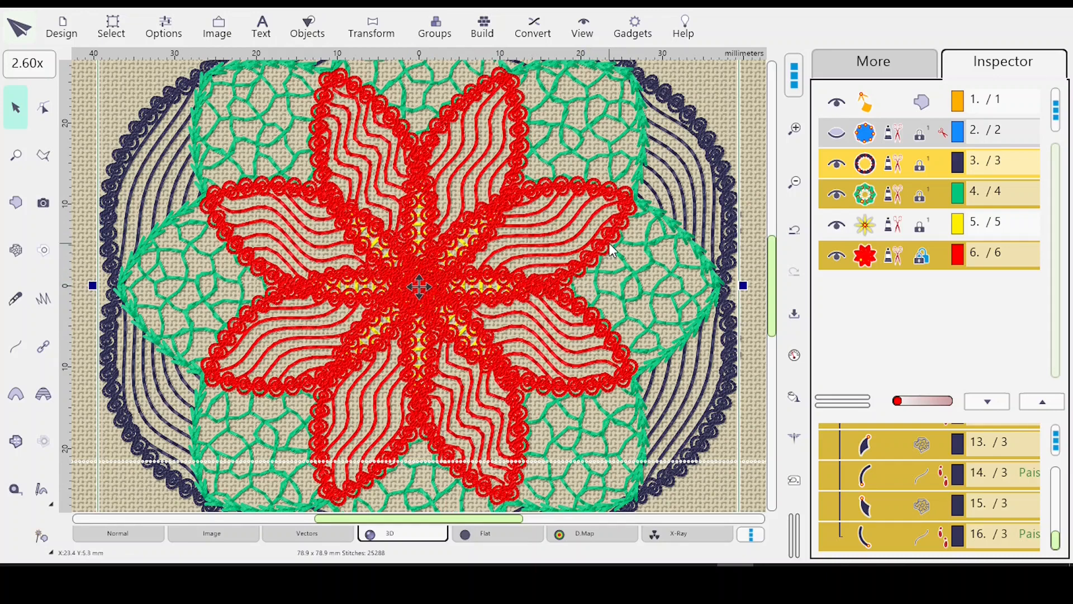
Step: Make the hidden blue circle group visible again
{"action": "left_click", "coordinate": [890, 138]}
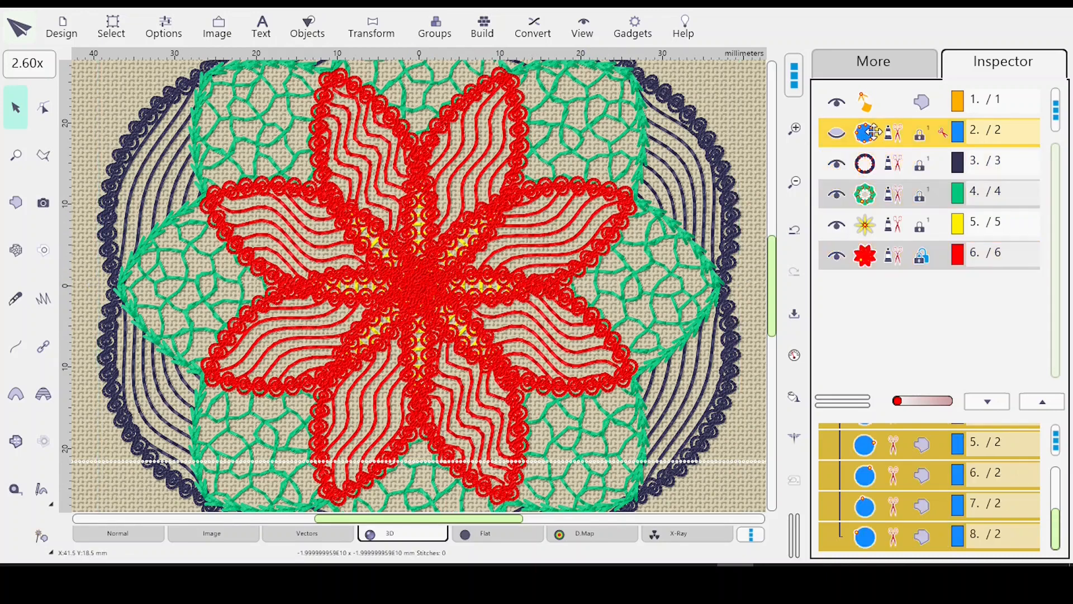
{"action": "left_click", "coordinate": [835, 134]}
{"action": "left_click", "coordinate": [837, 135]}
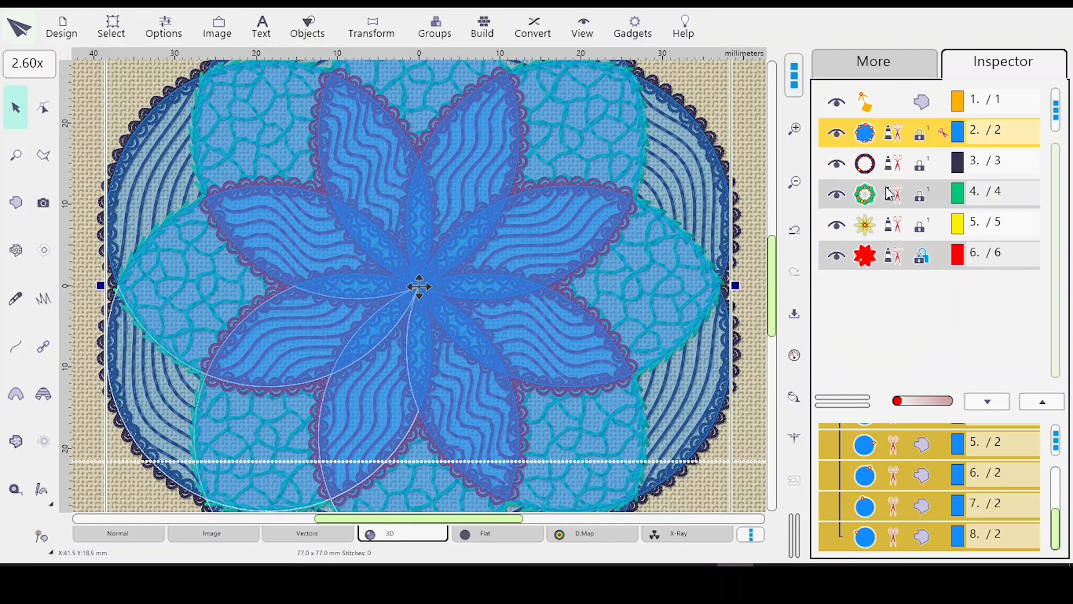
Step: Rotate the blue, dark navy, green, yellow and red groups together by an angle of 22.5°
{"action": "left_click", "coordinate": [888, 258], "text": "shift"}
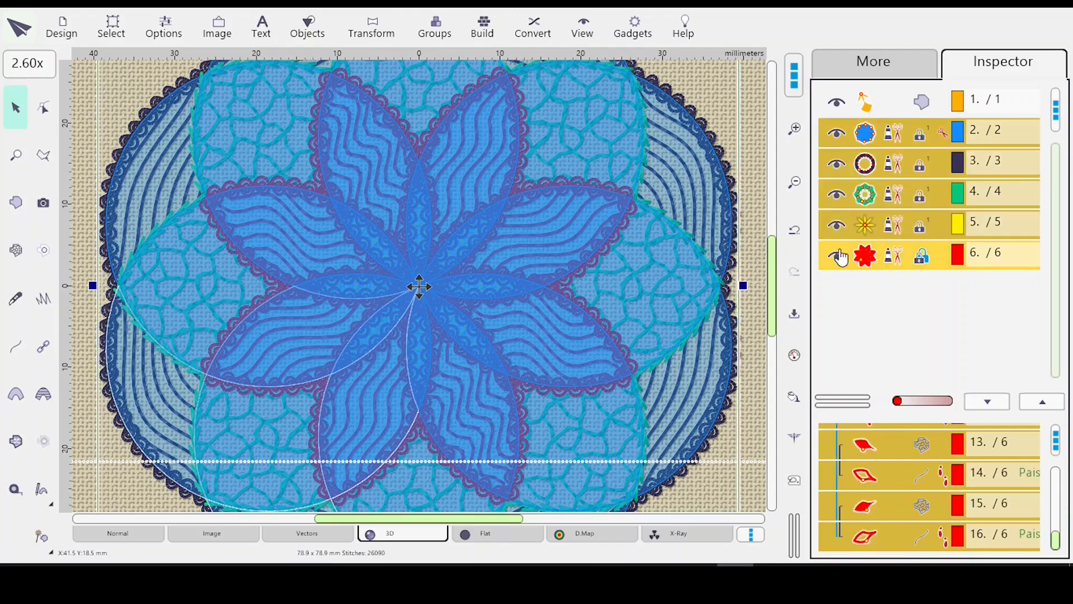
{"action": "left_click", "coordinate": [375, 26]}
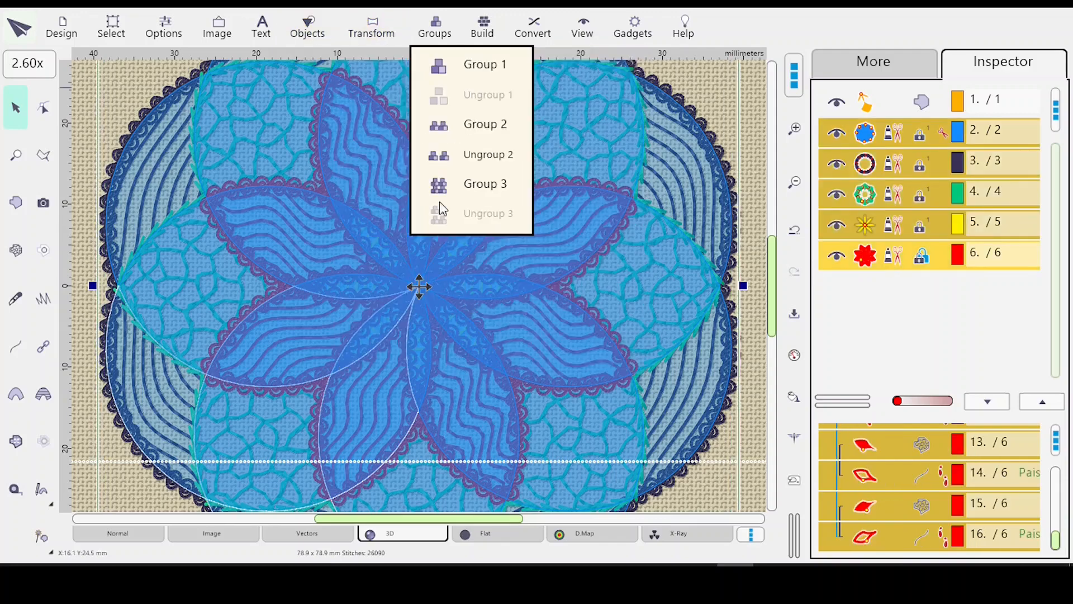
{"action": "left_click", "coordinate": [463, 199]}
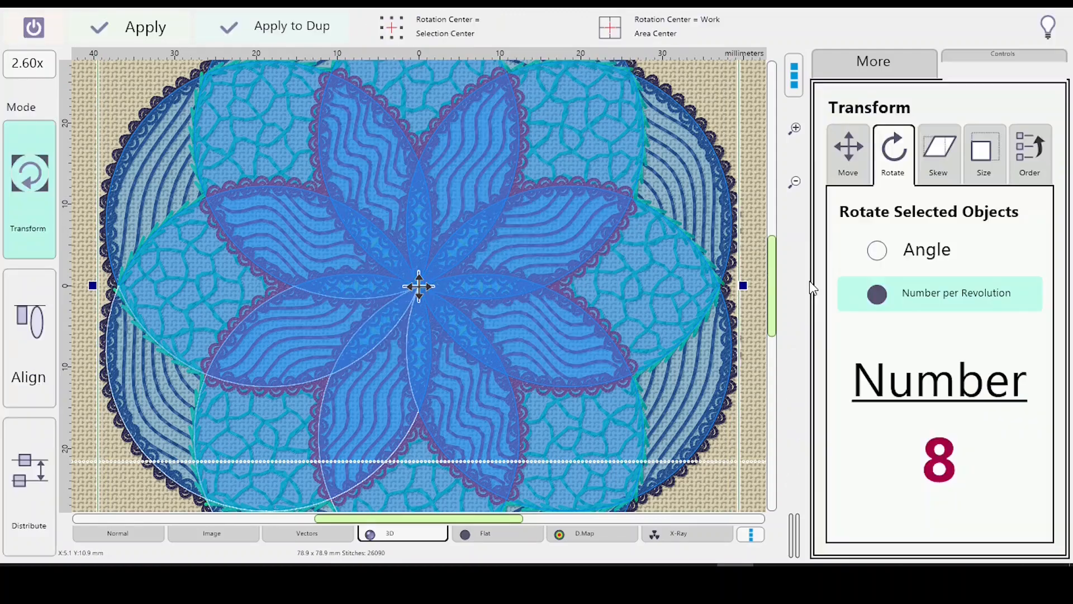
{"action": "left_click", "coordinate": [887, 251]}
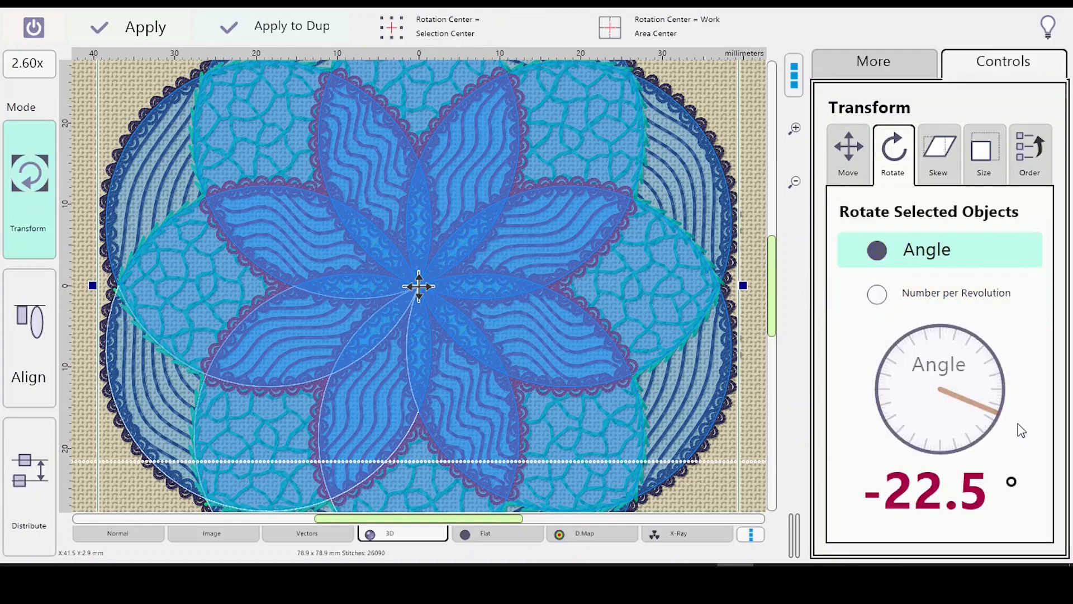
{"action": "left_click", "coordinate": [997, 418]}
{"action": "left_click_drag", "start_coordinate": [997, 419], "coordinate": [991, 370]}
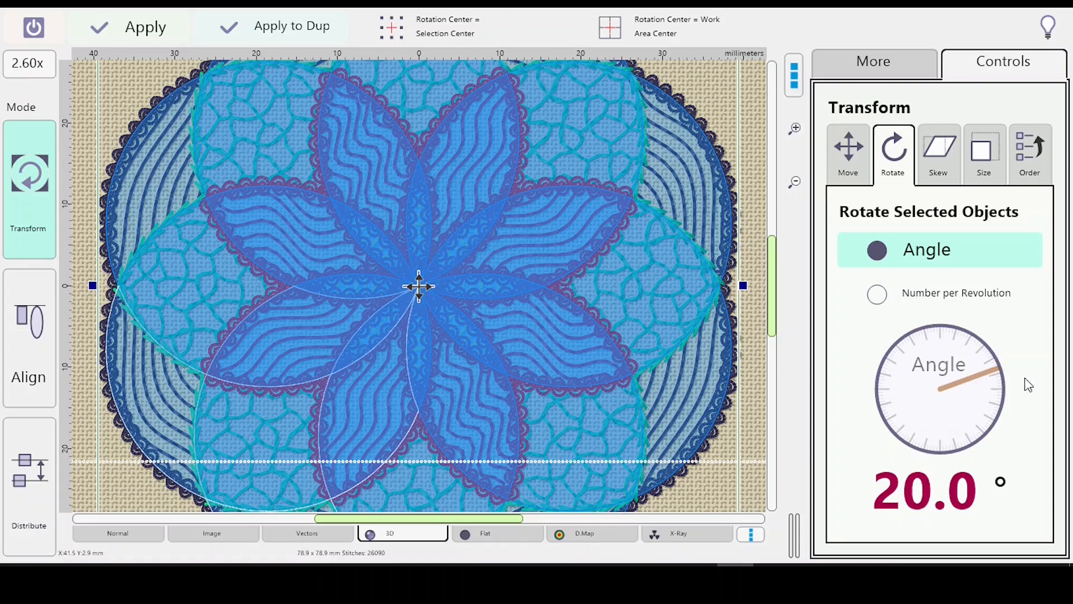
{"action": "scroll", "coordinate": [1019, 376], "scroll_direction": "up", "scroll_amount": 1}
{"action": "scroll", "coordinate": [970, 517], "scroll_direction": "up", "scroll_amount": 1}
{"action": "scroll", "coordinate": [957, 512], "scroll_direction": "up", "scroll_amount": 2}
{"action": "scroll", "coordinate": [959, 510], "scroll_direction": "up", "scroll_amount": 17}
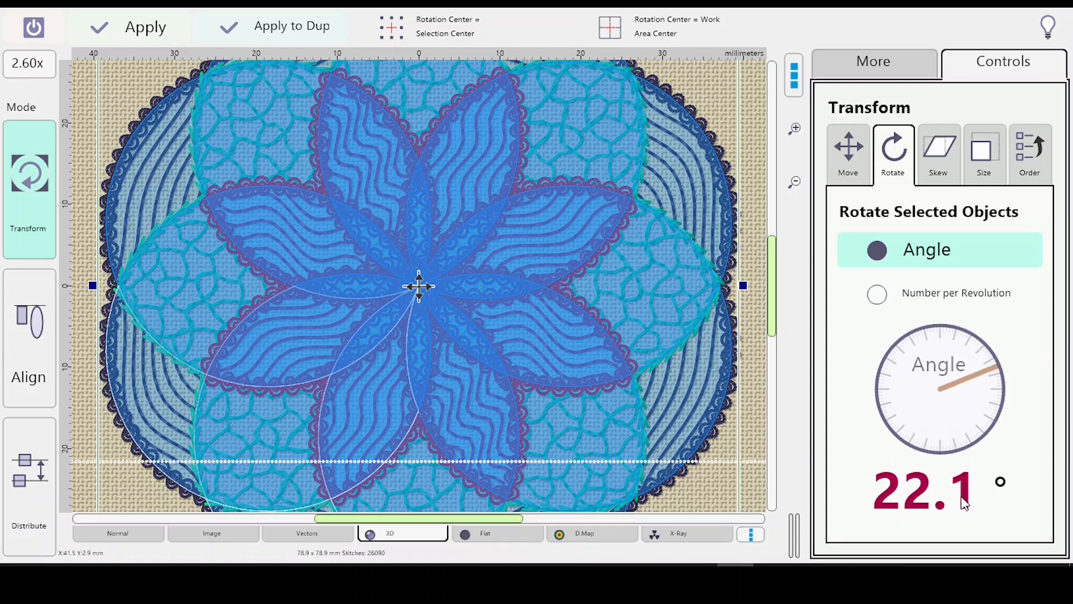
{"action": "scroll", "coordinate": [962, 502], "scroll_direction": "up", "scroll_amount": 4}
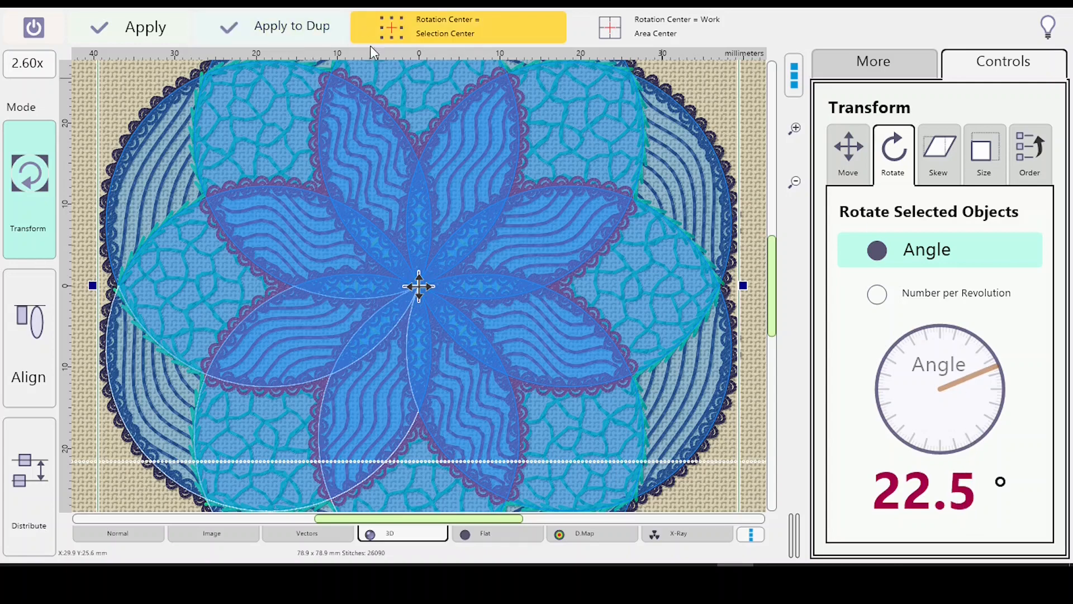
{"action": "left_click", "coordinate": [122, 28]}
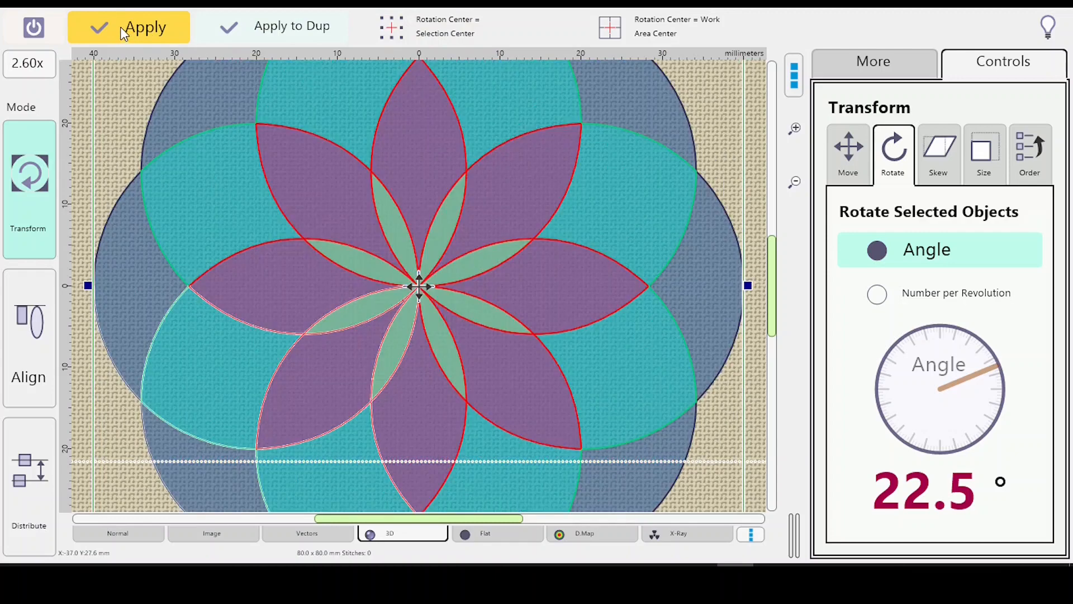
{"action": "left_click", "coordinate": [30, 29]}
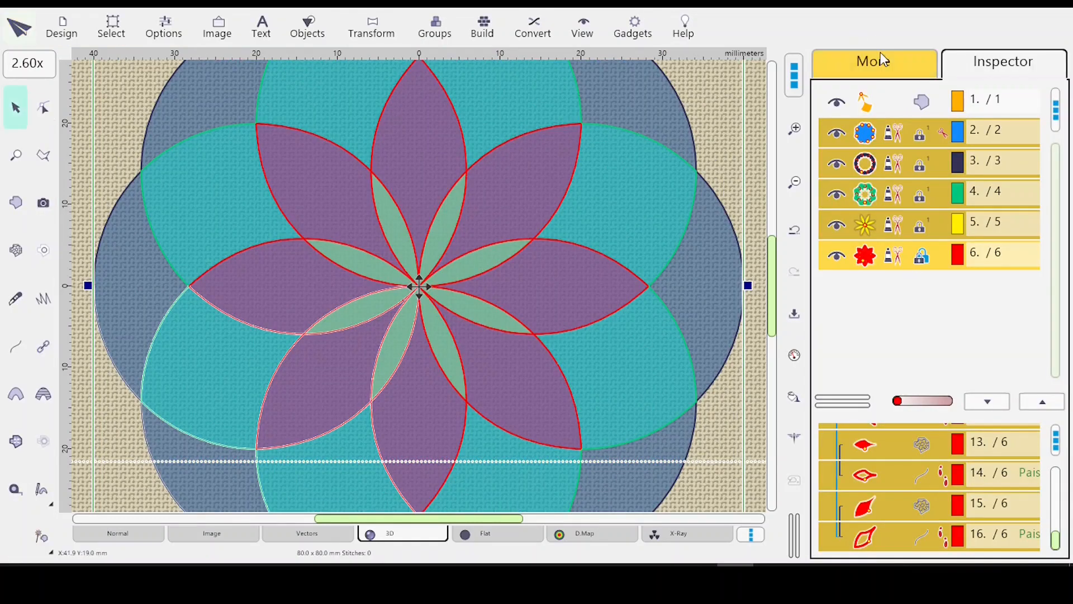
Step: Recolor only the red petal group to dark red
{"action": "left_click", "coordinate": [869, 63]}
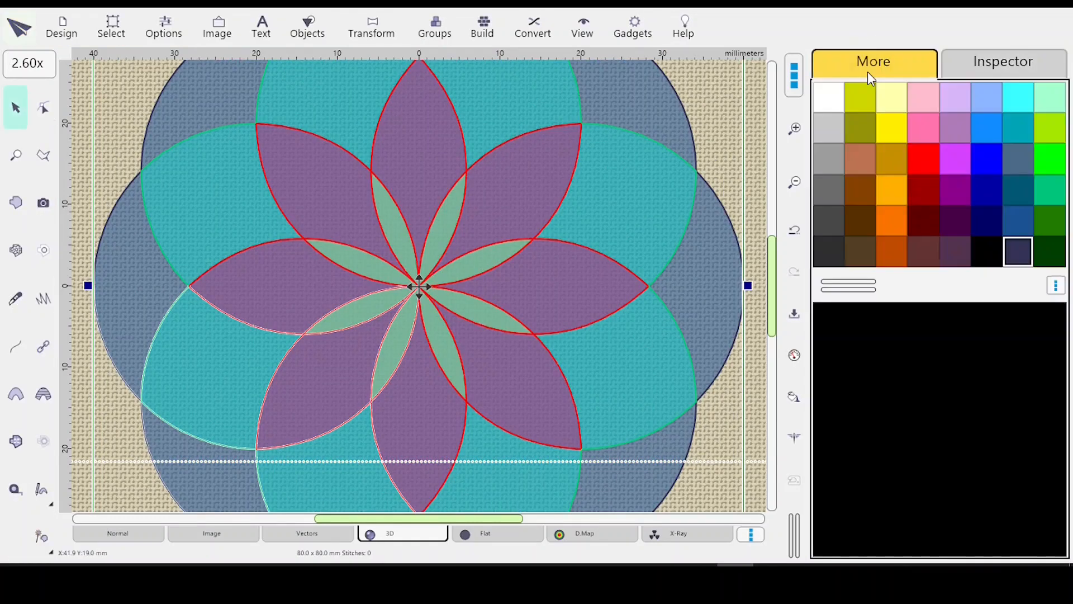
{"action": "left_click", "coordinate": [979, 63]}
{"action": "left_click", "coordinate": [898, 251]}
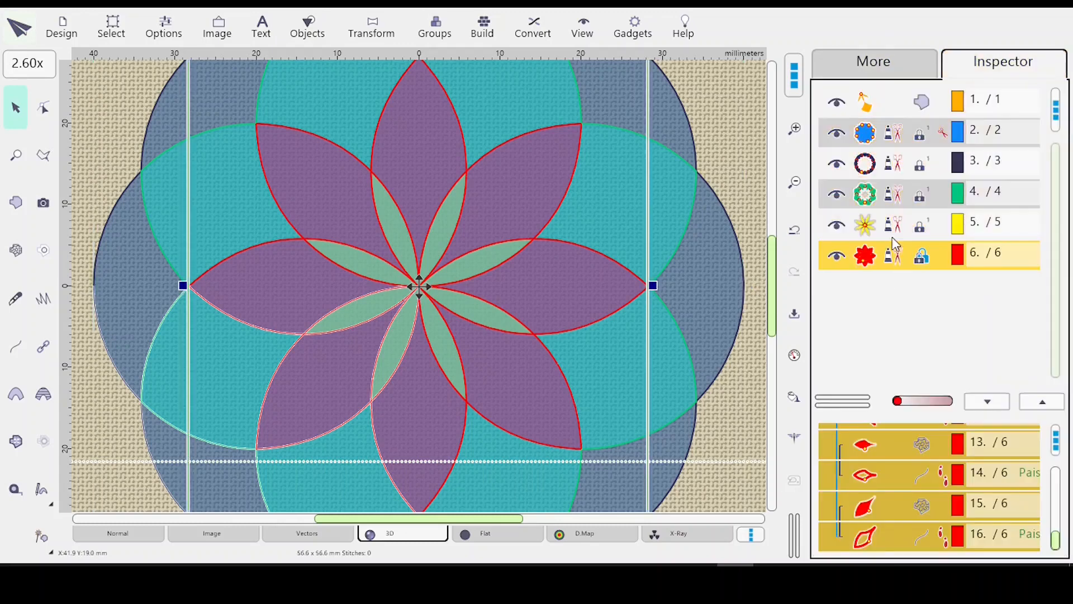
{"action": "left_click", "coordinate": [870, 63]}
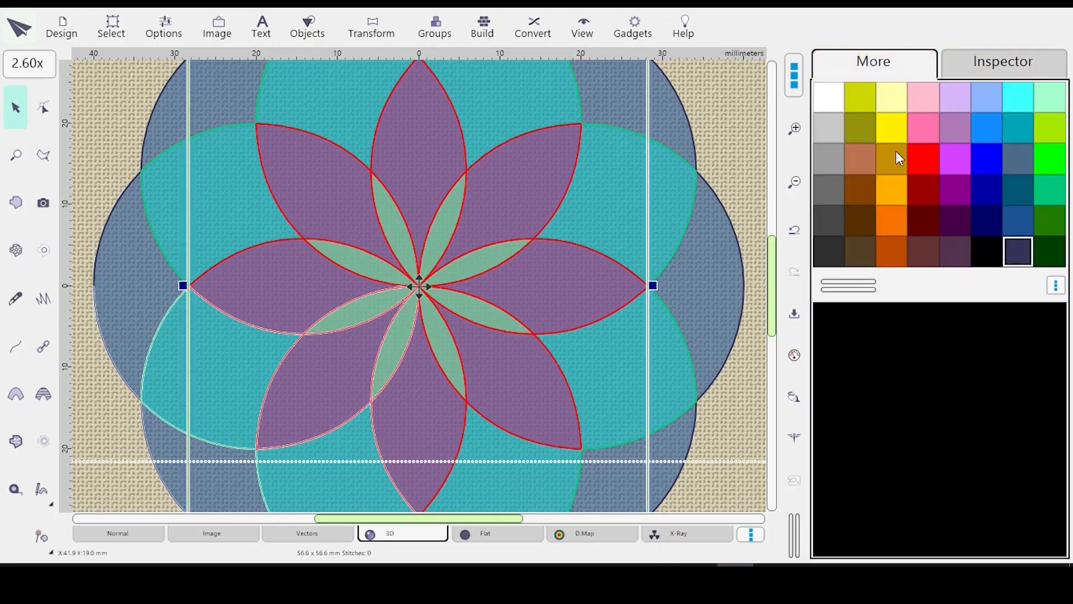
{"action": "left_click", "coordinate": [924, 193]}
{"action": "left_click", "coordinate": [997, 65]}
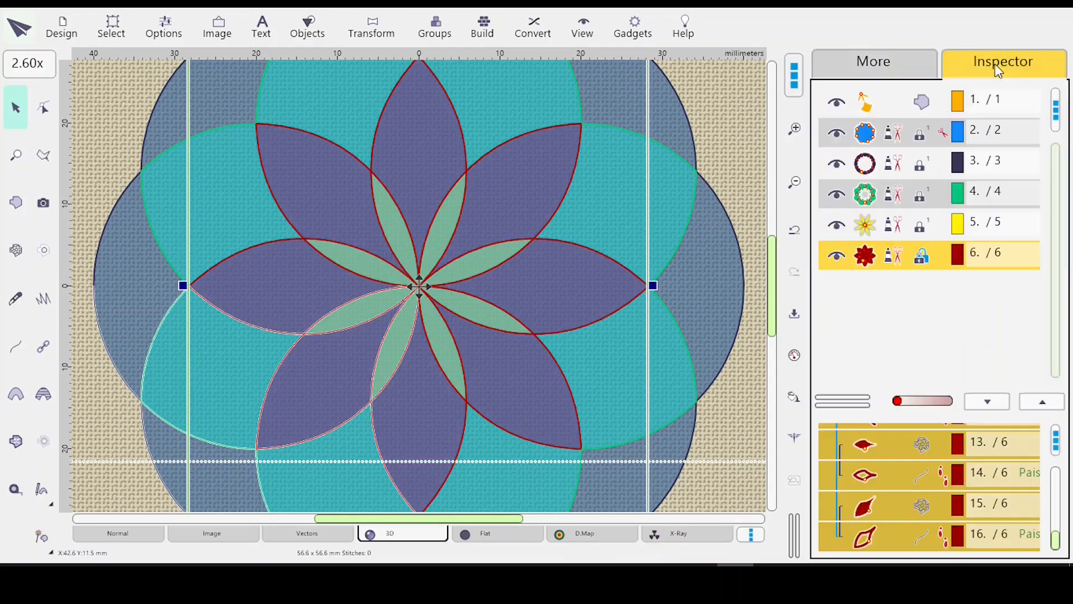
Step: Hide the blue circle group and select the dark navy group
{"action": "left_click", "coordinate": [842, 144]}
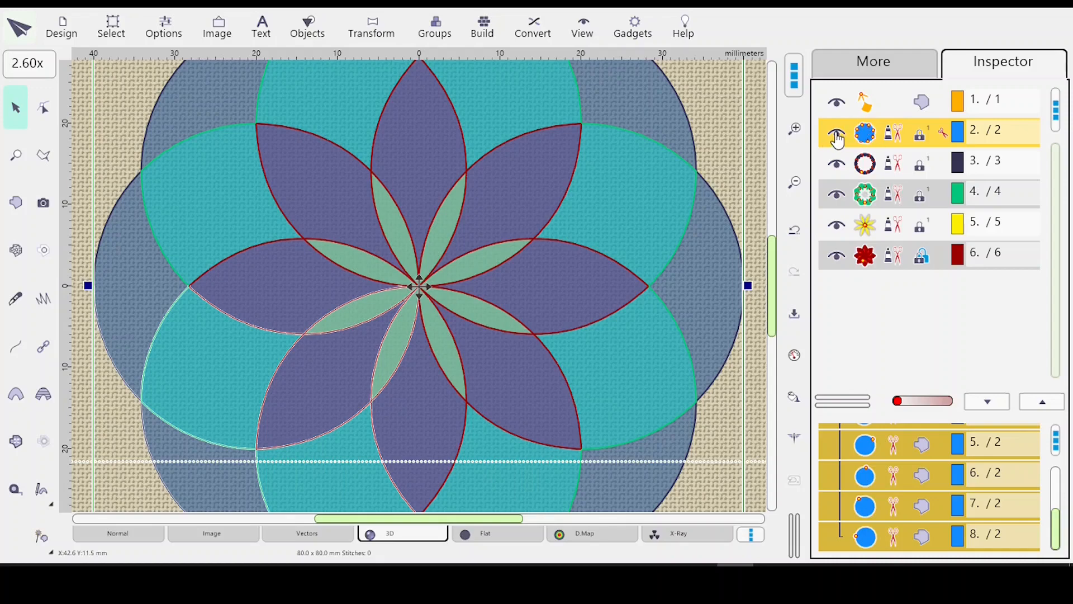
{"action": "left_click", "coordinate": [837, 135]}
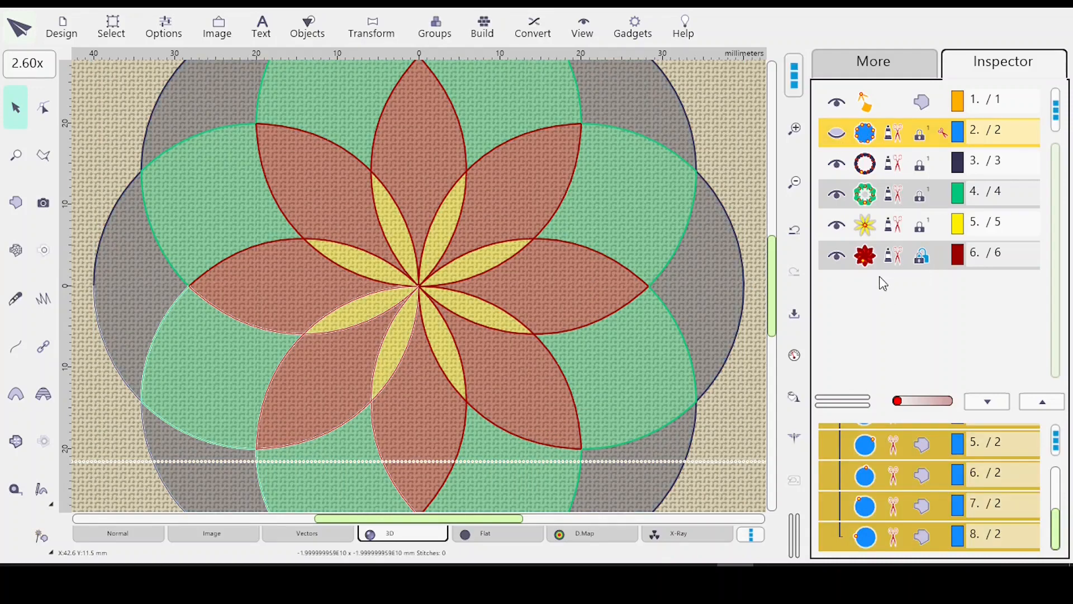
{"action": "left_click", "coordinate": [870, 167]}
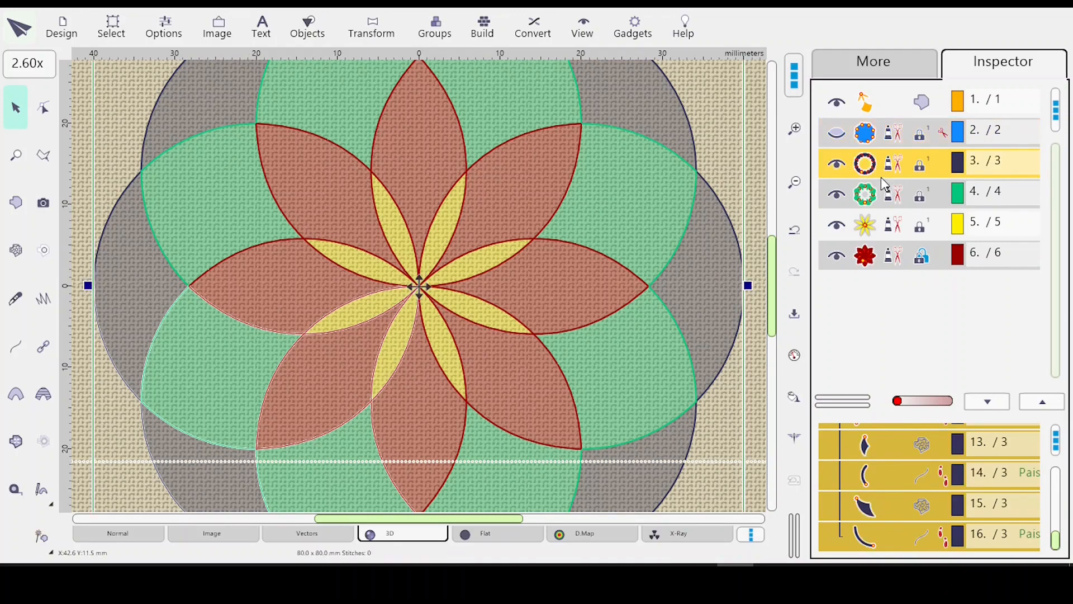
Step: Remove the guide lines from the work area with the whole design in view
{"action": "key", "text": "ctrl+0"}
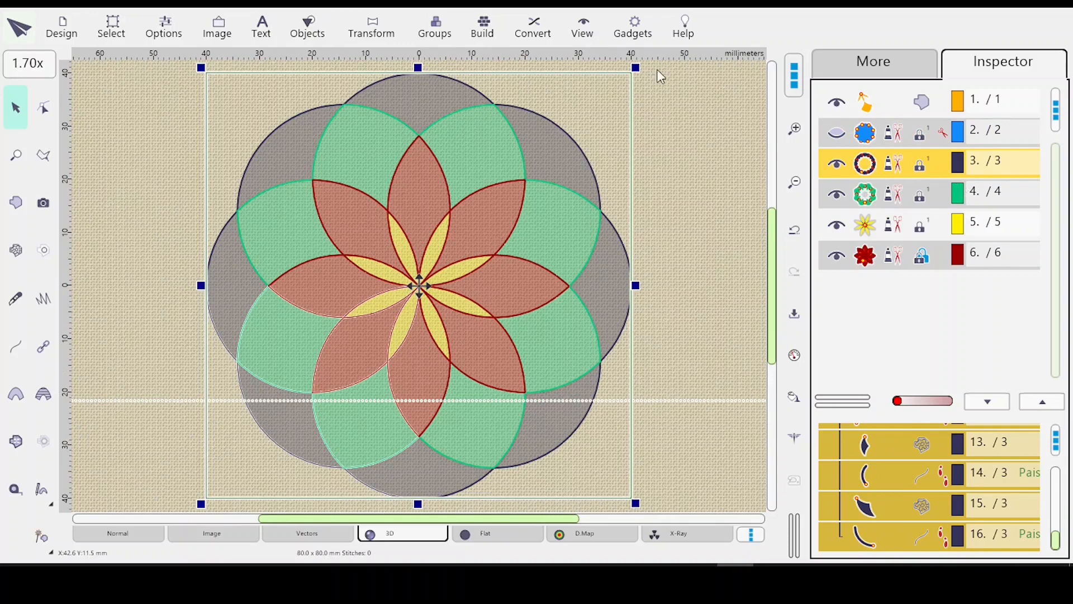
{"action": "left_click", "coordinate": [163, 27]}
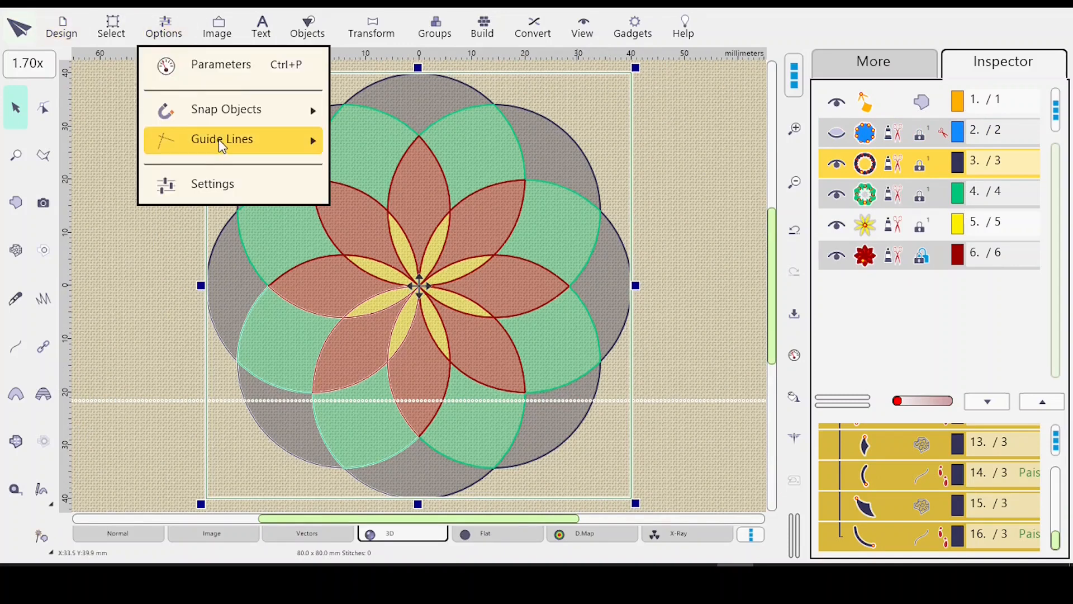
{"action": "mouse_move", "coordinate": [220, 141]}
{"action": "left_click", "coordinate": [420, 183]}
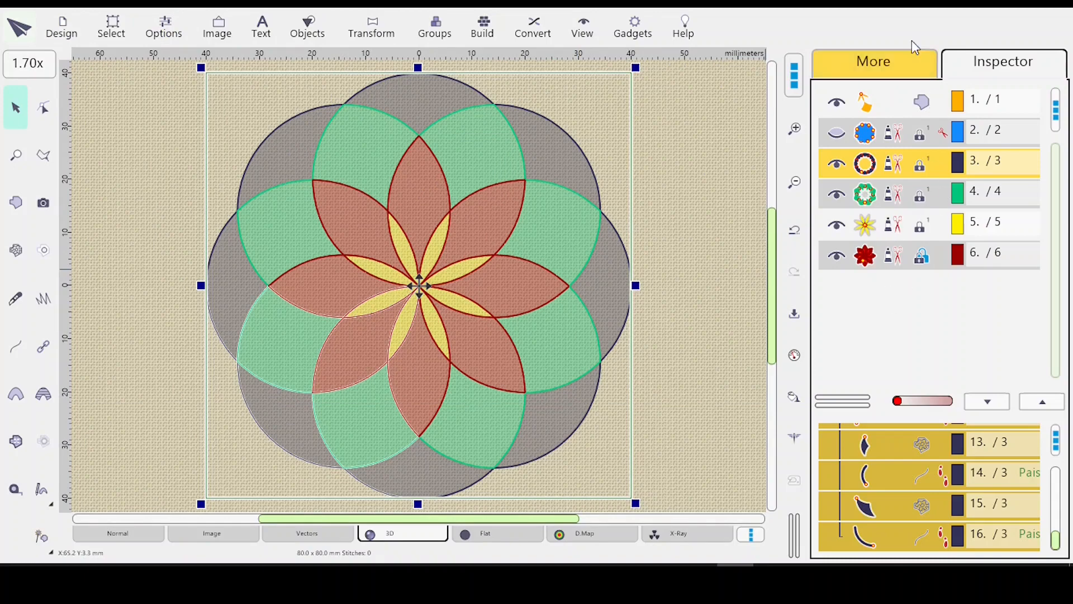
Step: Set the outline sample of the dark red petal group to BikeChainBig and apply it to preview the stitches
{"action": "left_click", "coordinate": [893, 260]}
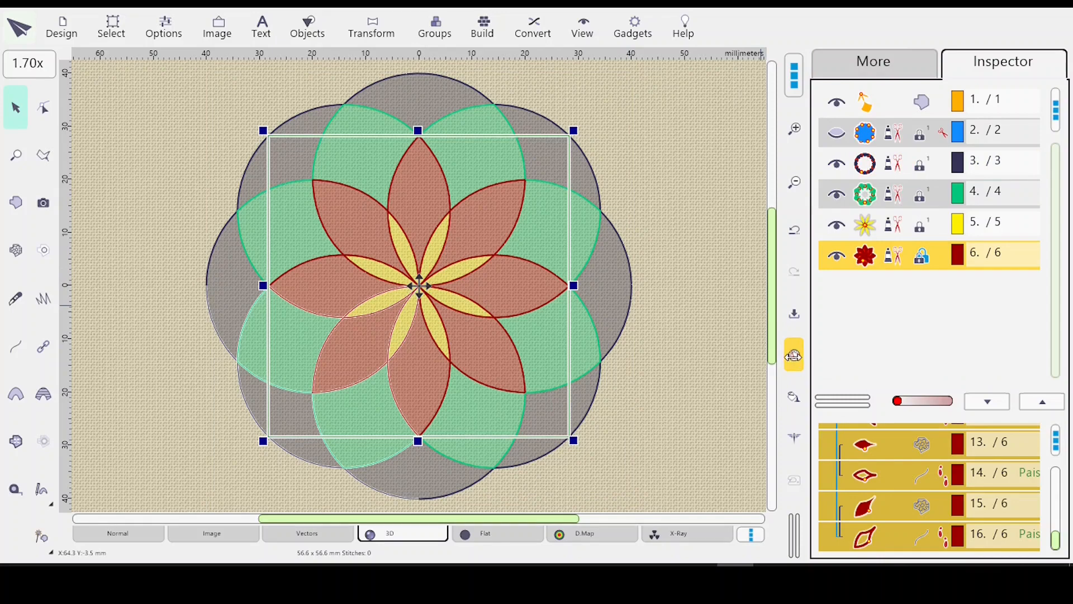
{"action": "left_click", "coordinate": [811, 317]}
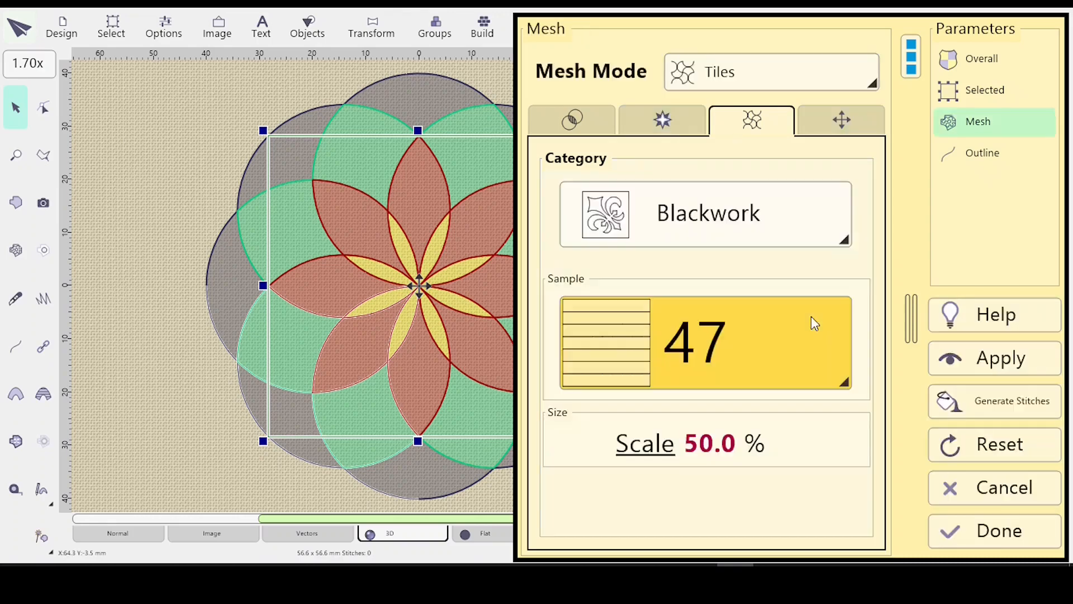
{"action": "left_click", "coordinate": [844, 386]}
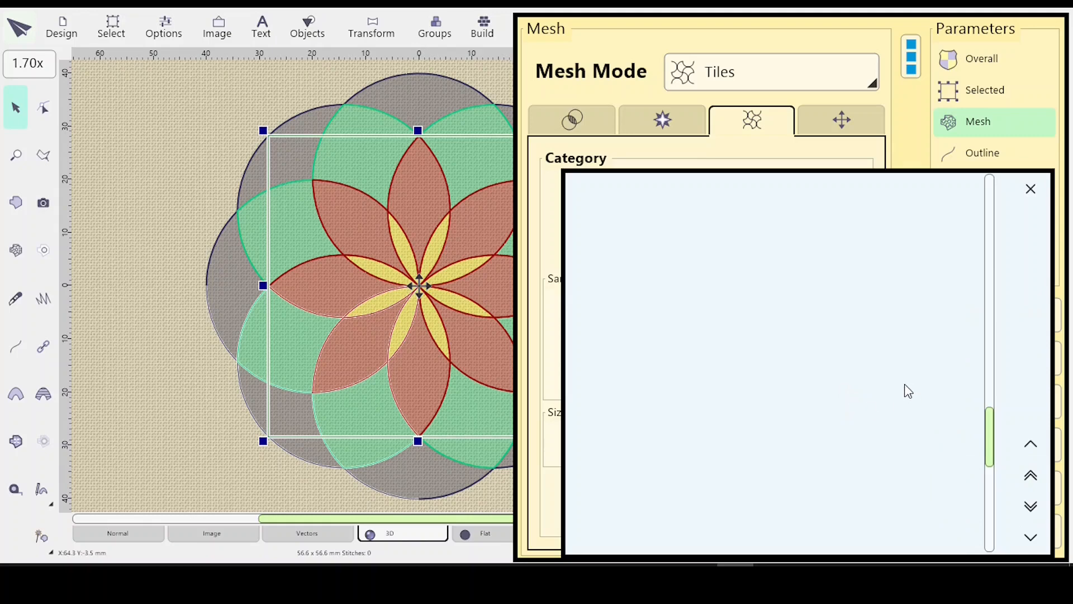
{"action": "left_click", "coordinate": [929, 129]}
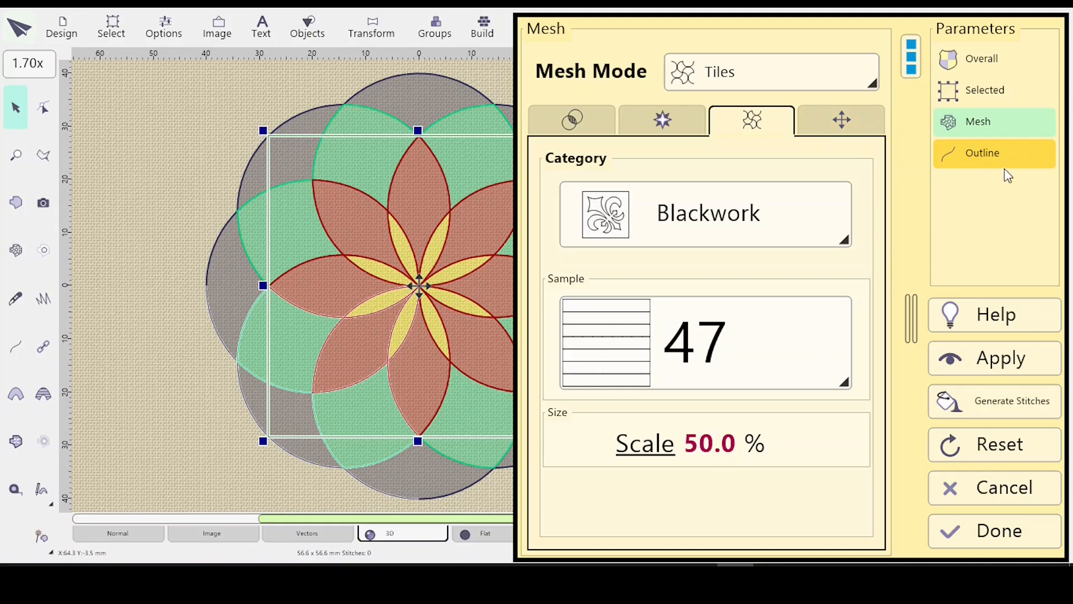
{"action": "left_click", "coordinate": [983, 153]}
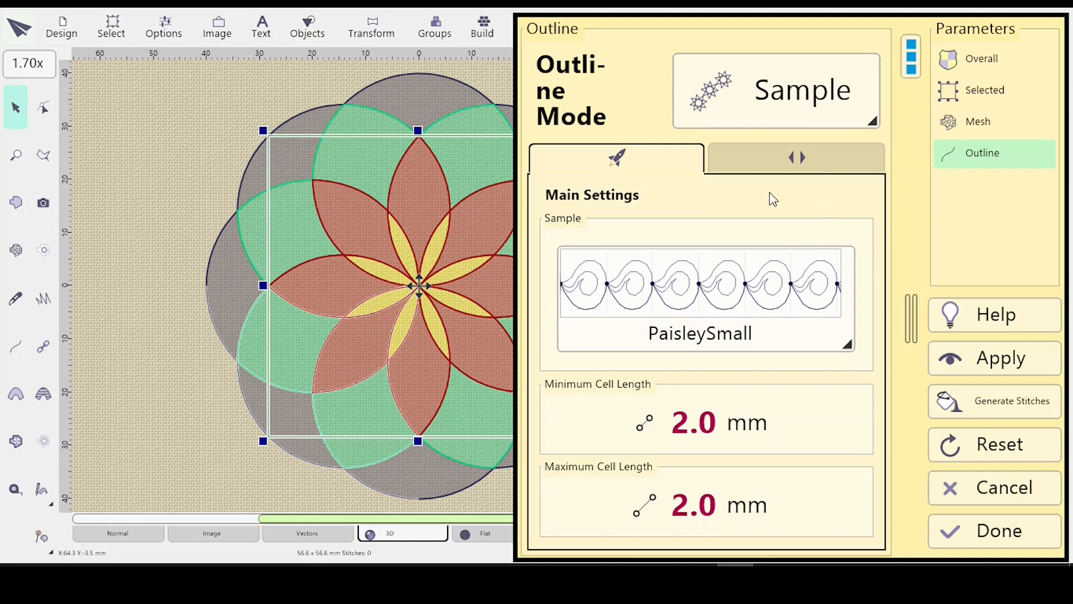
{"action": "left_click", "coordinate": [848, 343]}
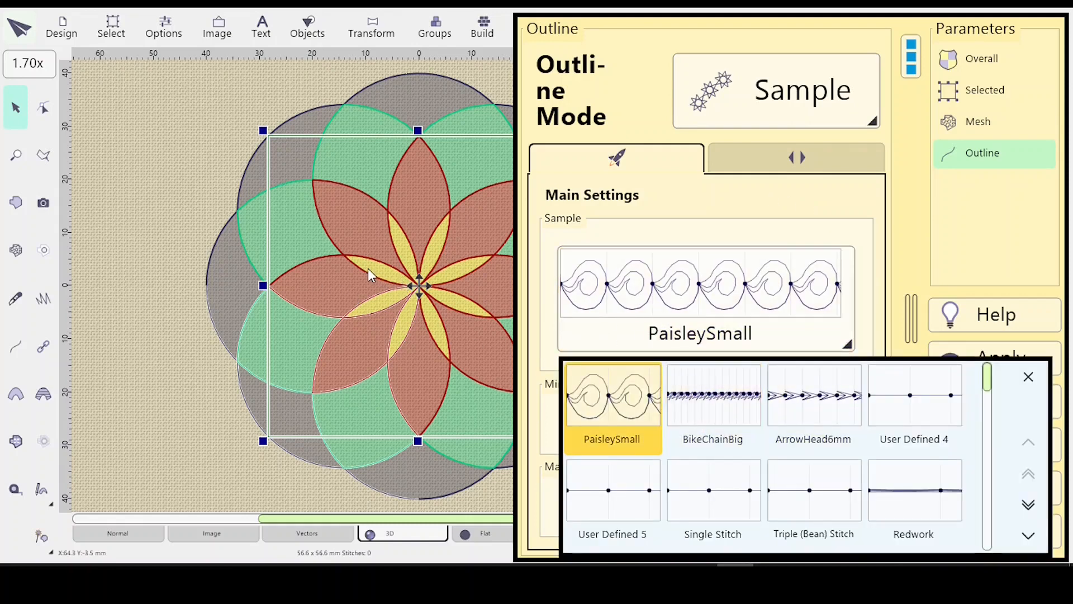
{"action": "left_click", "coordinate": [716, 408]}
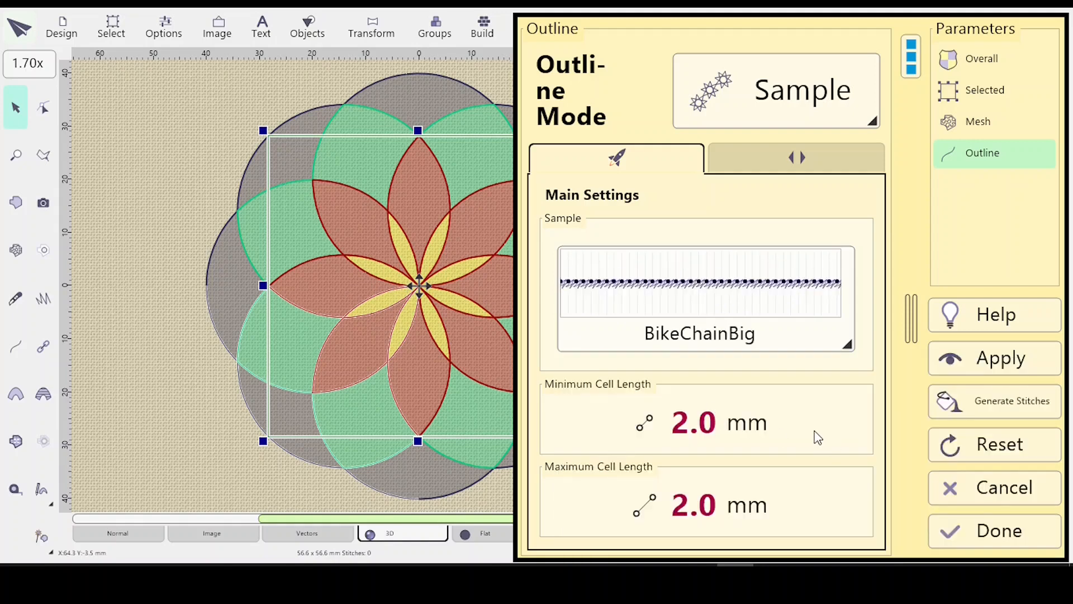
{"action": "left_click", "coordinate": [985, 362]}
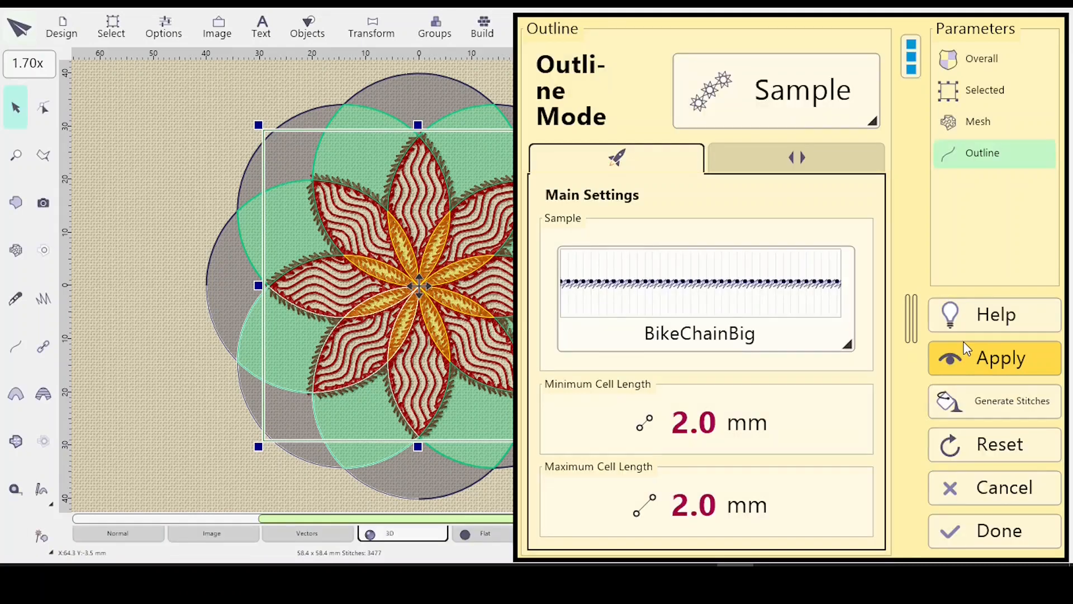
Step: Set the outline sample of the red petals to Needles
{"action": "left_click", "coordinate": [847, 351]}
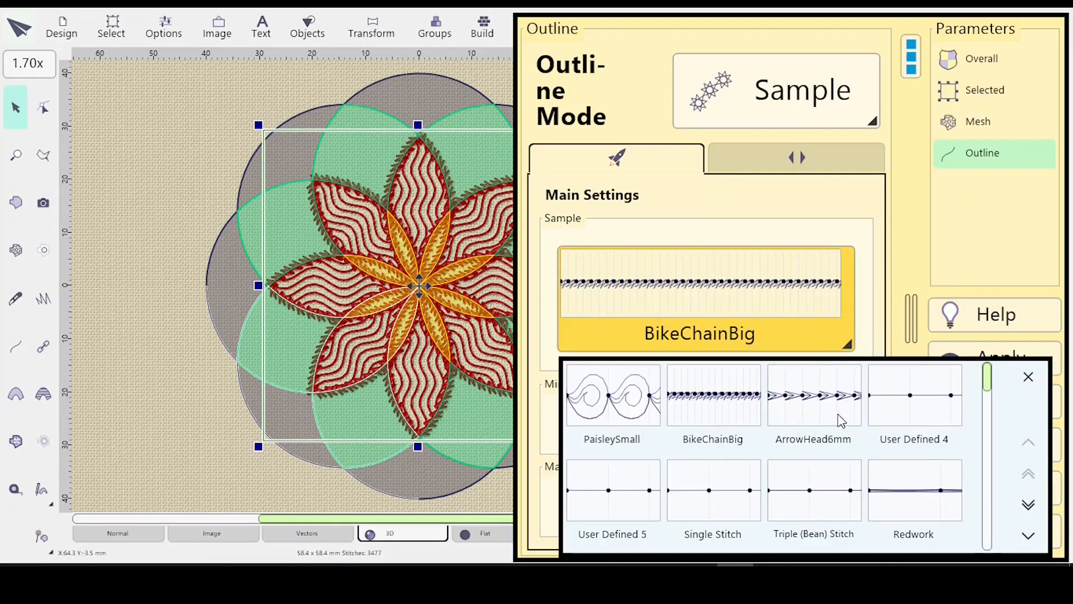
{"action": "left_click_drag", "start_coordinate": [988, 387], "coordinate": [986, 399]}
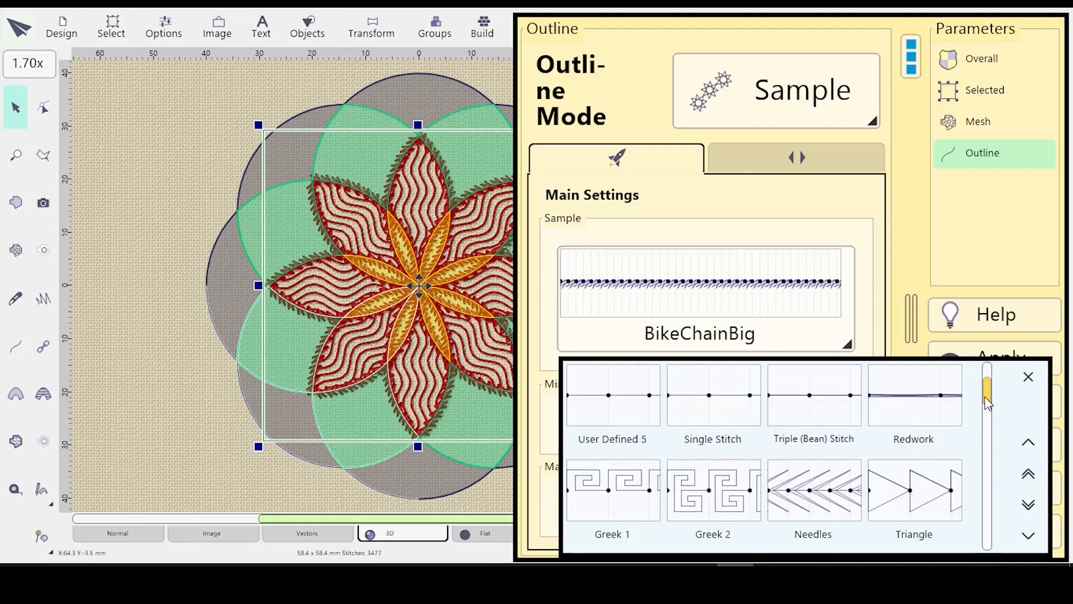
{"action": "left_click_drag", "start_coordinate": [985, 398], "coordinate": [983, 425]}
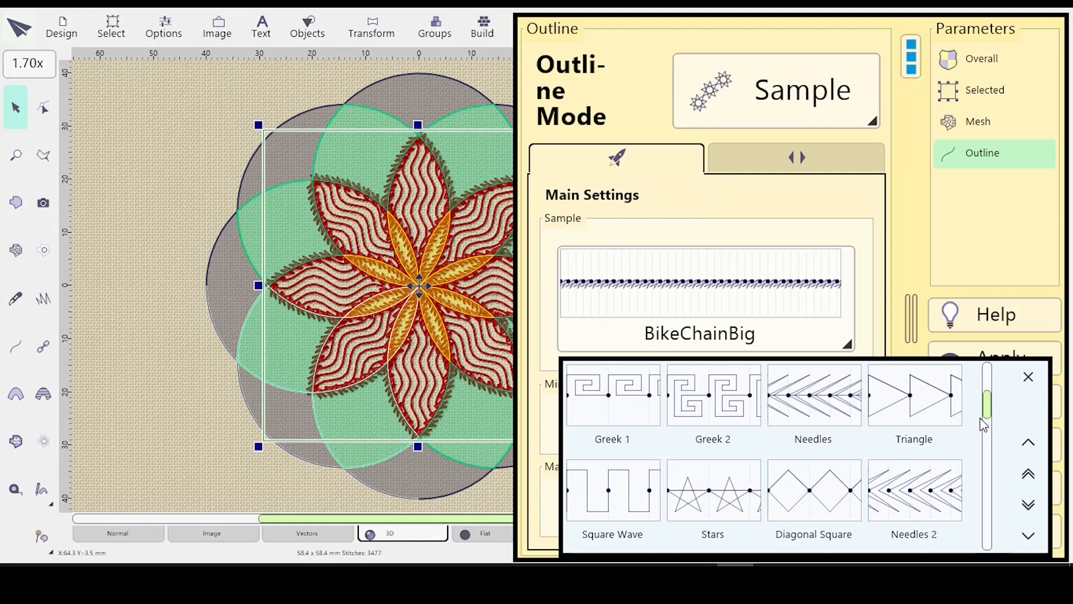
{"action": "left_click", "coordinate": [812, 396]}
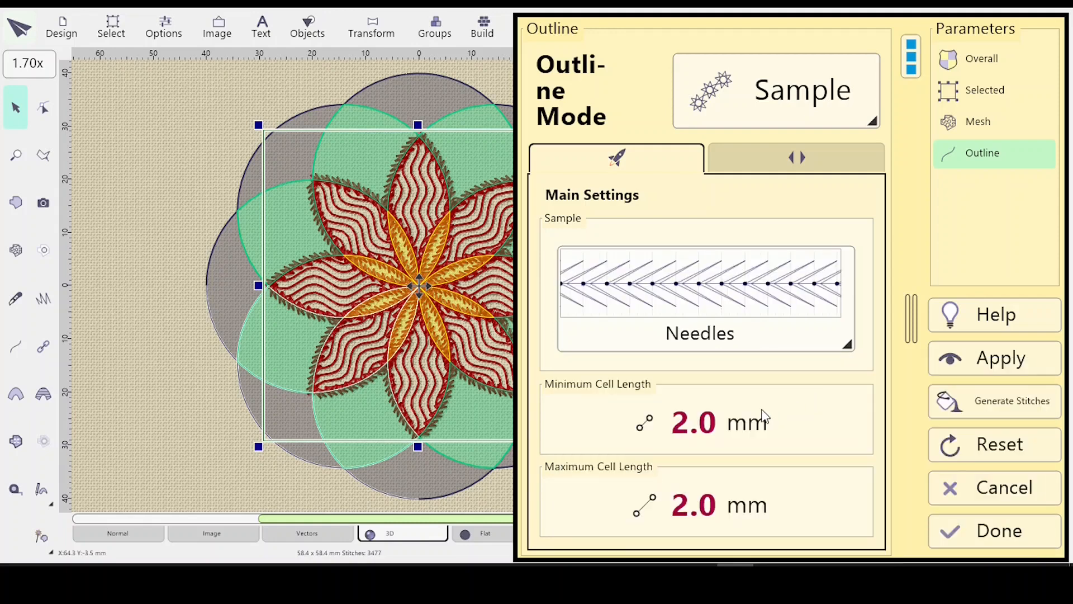
Step: Set the red petals' outline width to 2.0 mm, then apply and accept the outline parameters
{"action": "left_click", "coordinate": [774, 158]}
{"action": "left_click", "coordinate": [620, 346]}
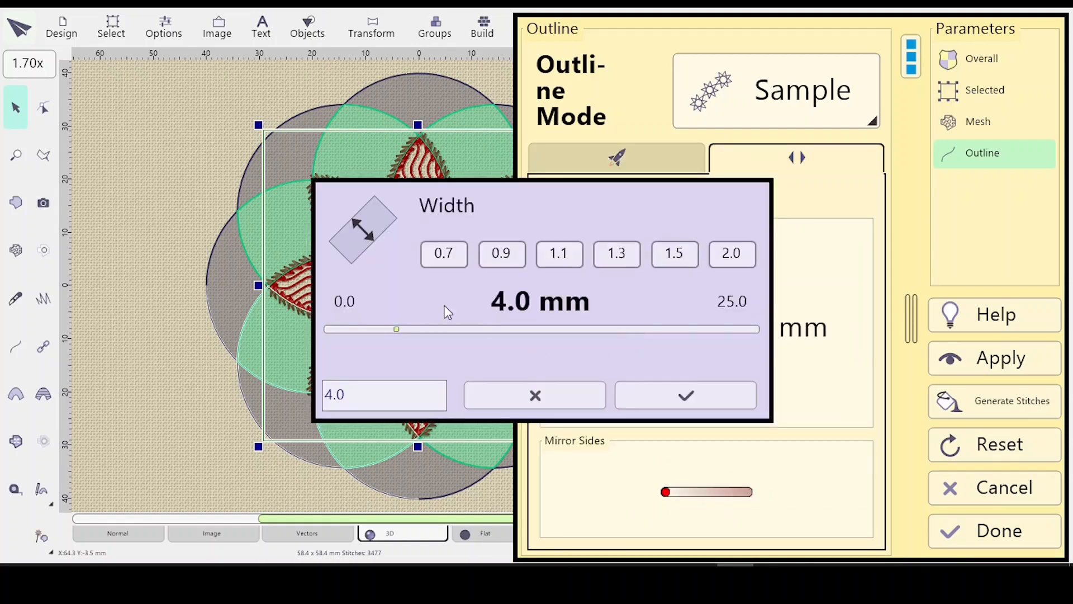
{"action": "left_click", "coordinate": [396, 404]}
{"action": "key", "text": "BackSpace"}
{"action": "key", "text": "BackSpace"}
{"action": "key", "text": "BackSpace"}
{"action": "type", "text": "2"}
{"action": "key", "text": "Return"}
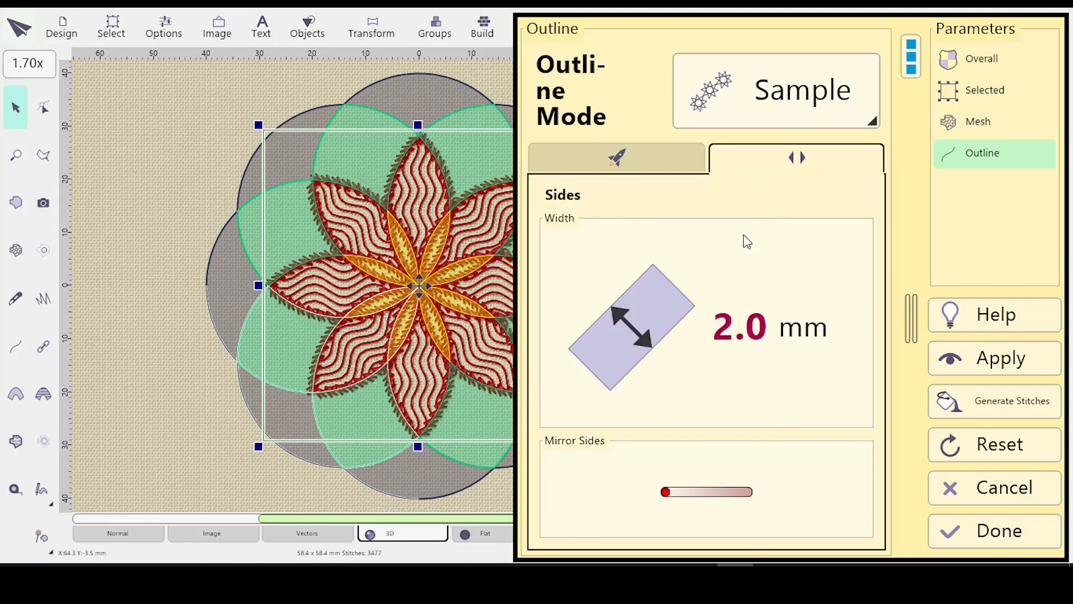
{"action": "left_click", "coordinate": [610, 158]}
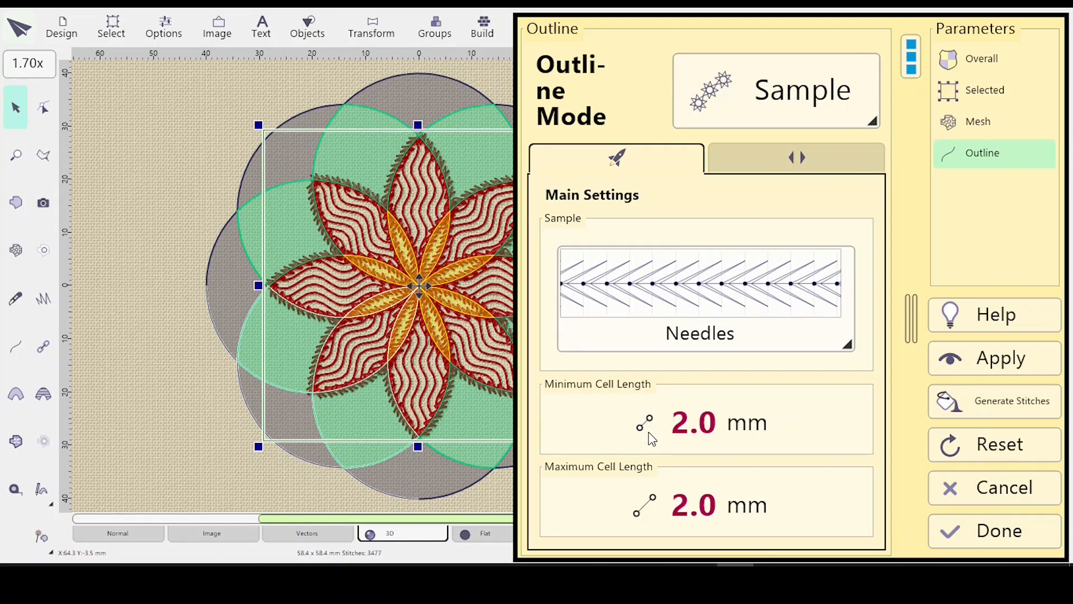
{"action": "left_click", "coordinate": [993, 361]}
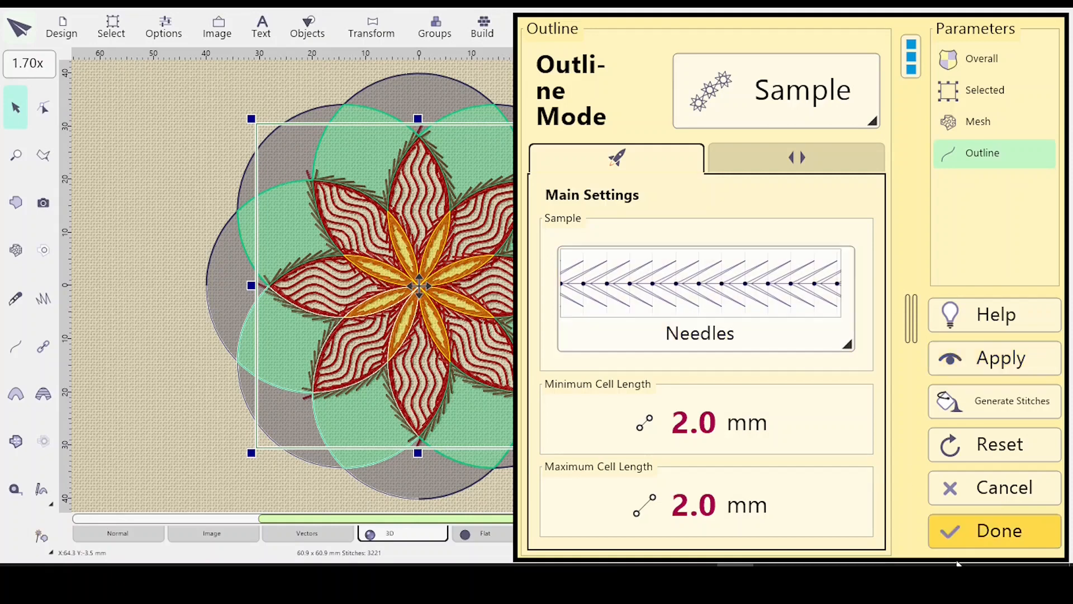
{"action": "left_click", "coordinate": [998, 530]}
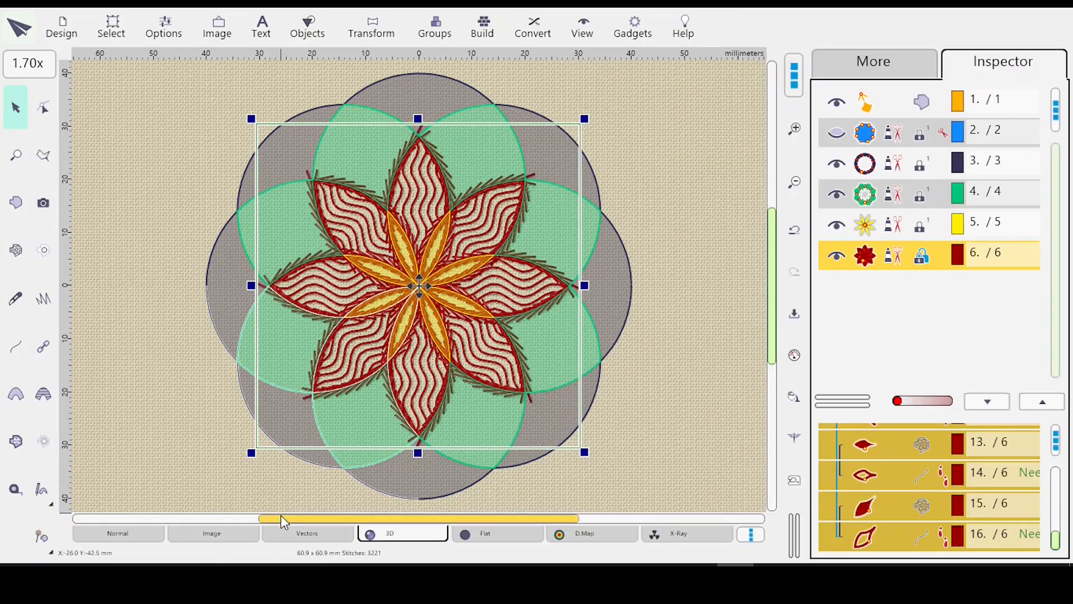
{"action": "left_click_drag", "start_coordinate": [280, 515], "coordinate": [336, 518]}
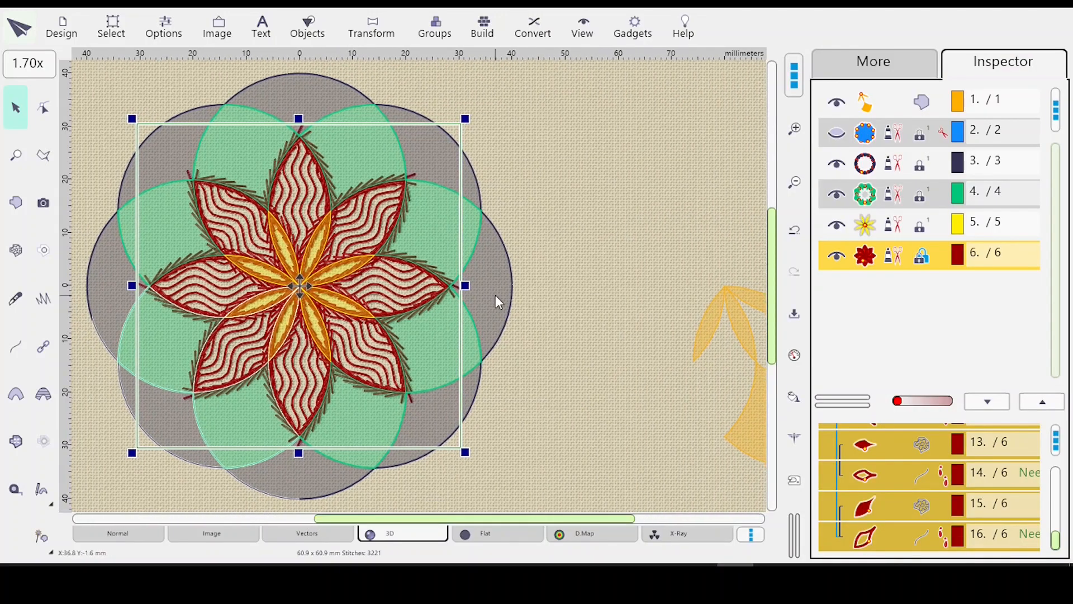
{"action": "left_click", "coordinate": [873, 201]}
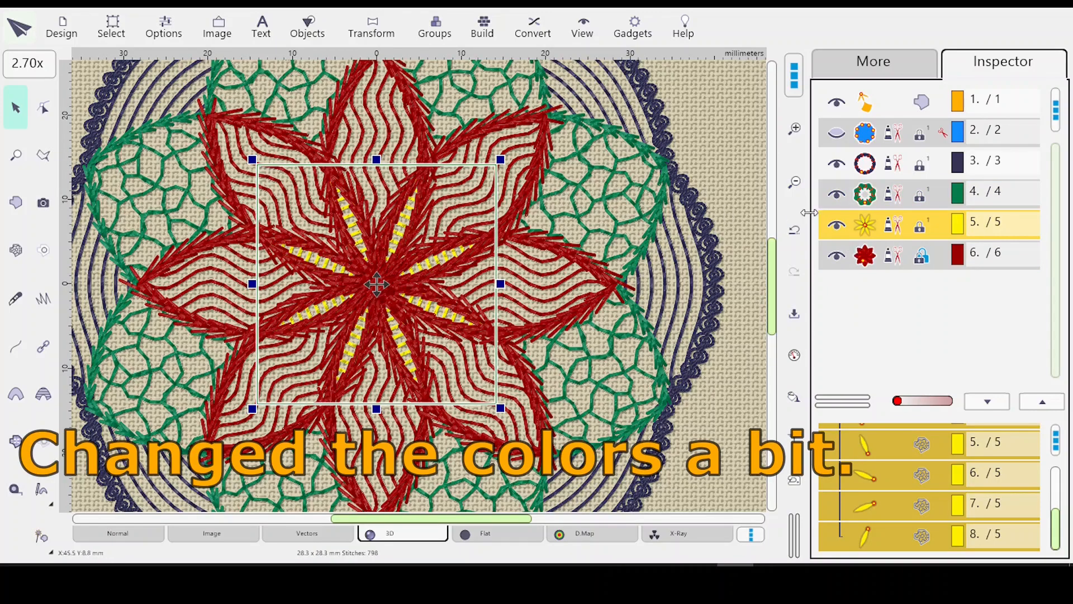
Step: Replace the red petals' outline sample with ArrowHead6mm, then apply and accept the parameters
{"action": "left_click", "coordinate": [896, 258]}
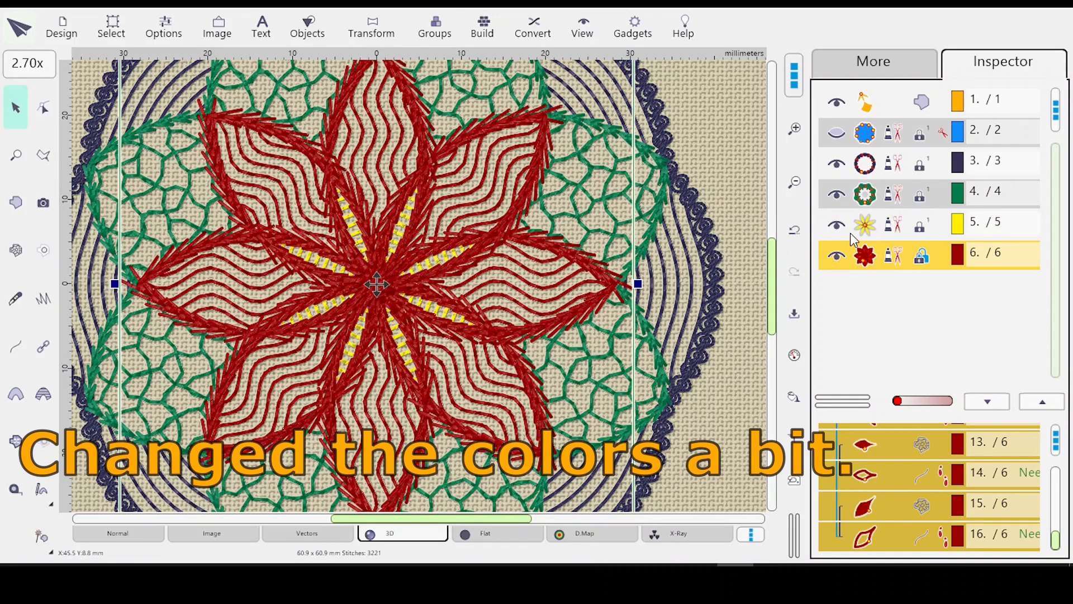
{"action": "key", "text": "minus"}
{"action": "key", "text": "minus"}
{"action": "key", "text": "minus"}
{"action": "key", "text": "minus"}
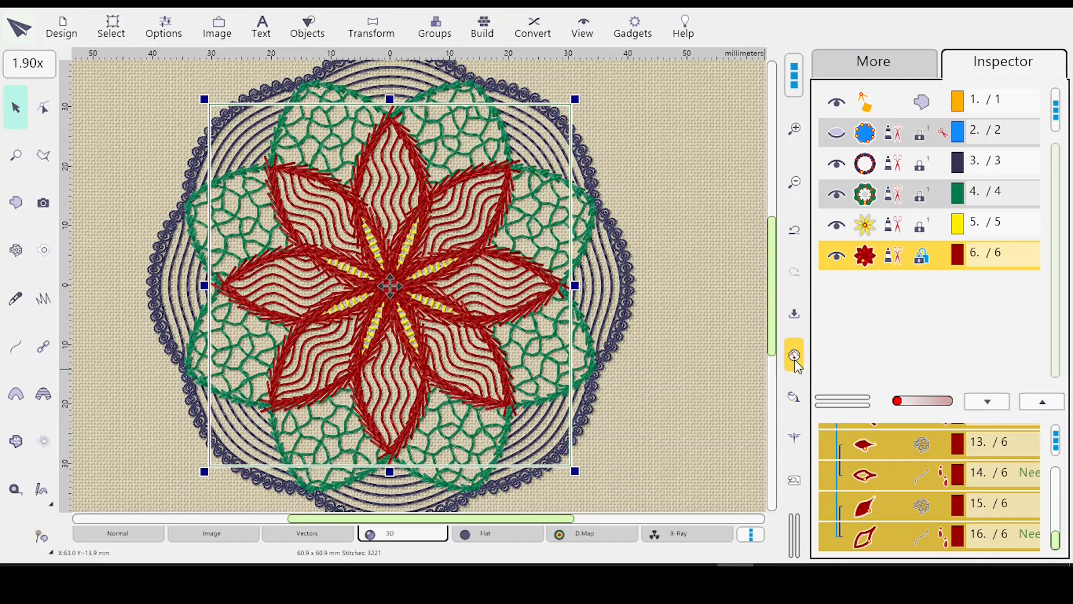
{"action": "left_click", "coordinate": [795, 362]}
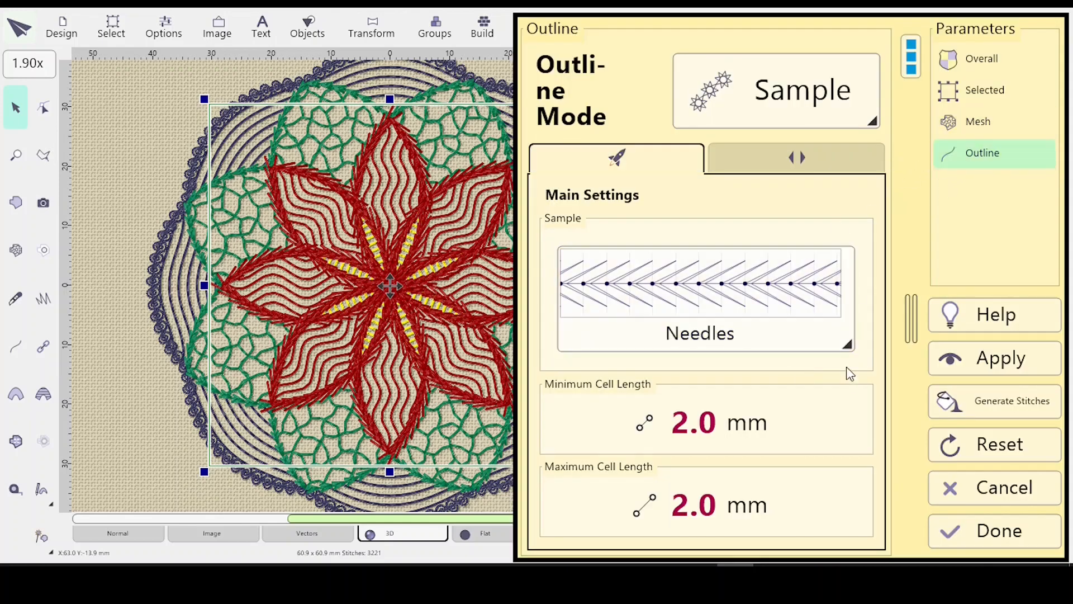
{"action": "left_click", "coordinate": [845, 345]}
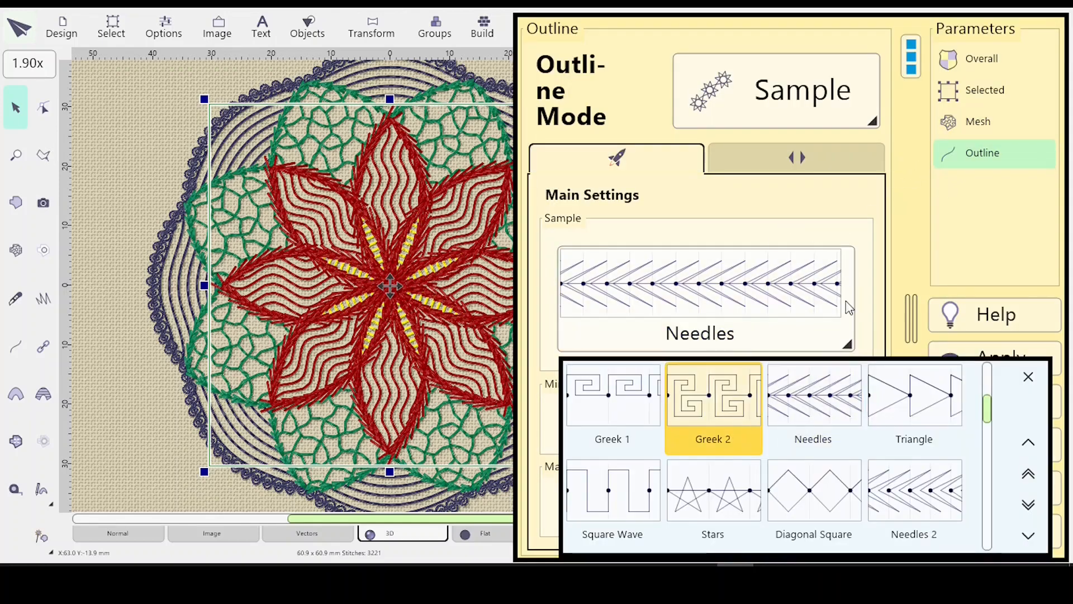
{"action": "left_click_drag", "start_coordinate": [989, 408], "coordinate": [985, 372]}
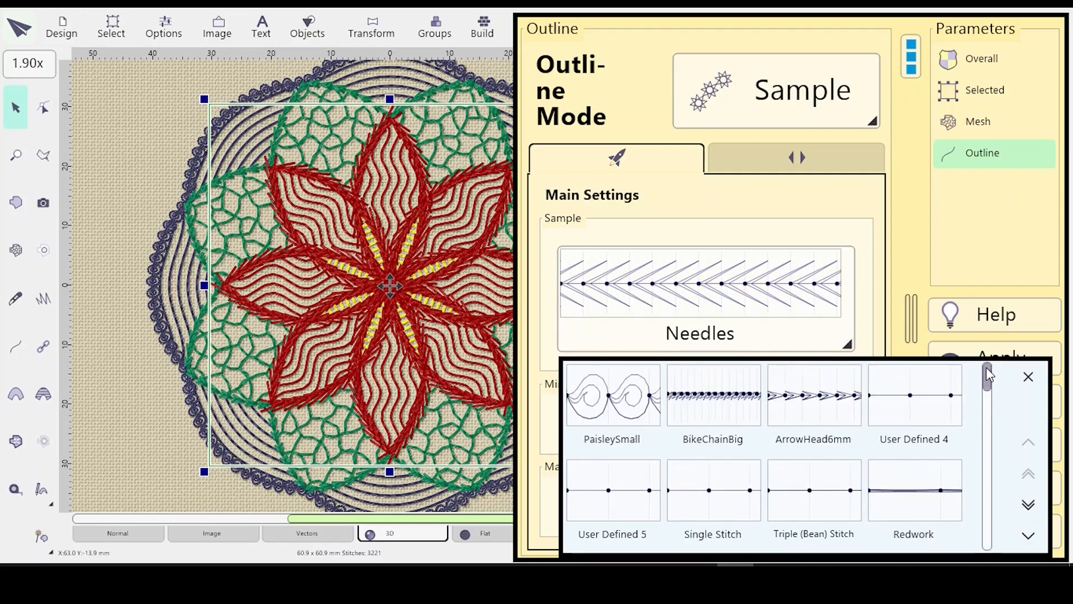
{"action": "left_click", "coordinate": [821, 401]}
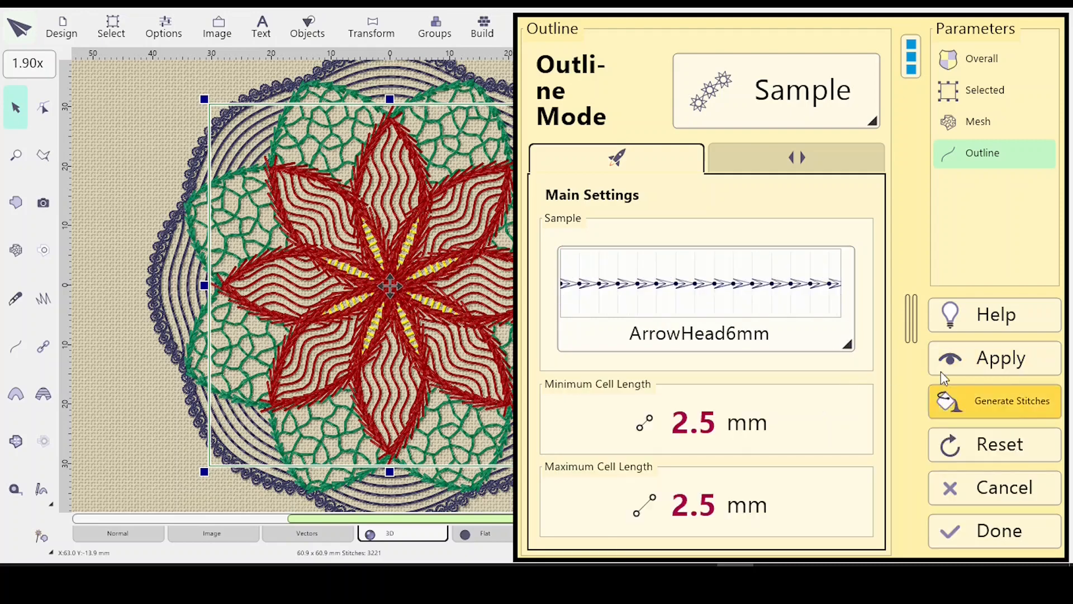
{"action": "left_click", "coordinate": [982, 366]}
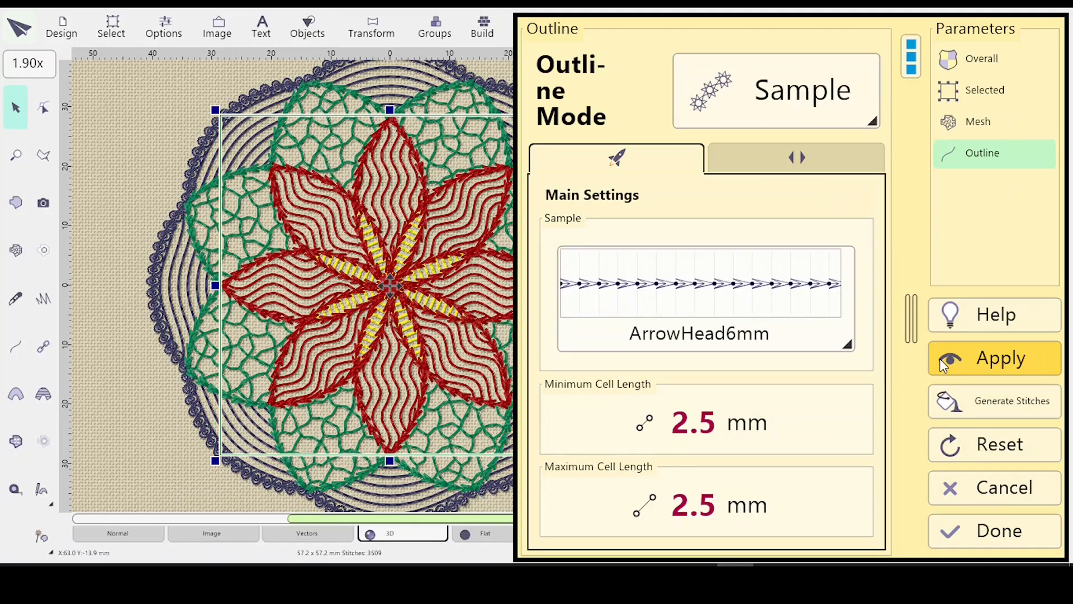
{"action": "left_click", "coordinate": [985, 529]}
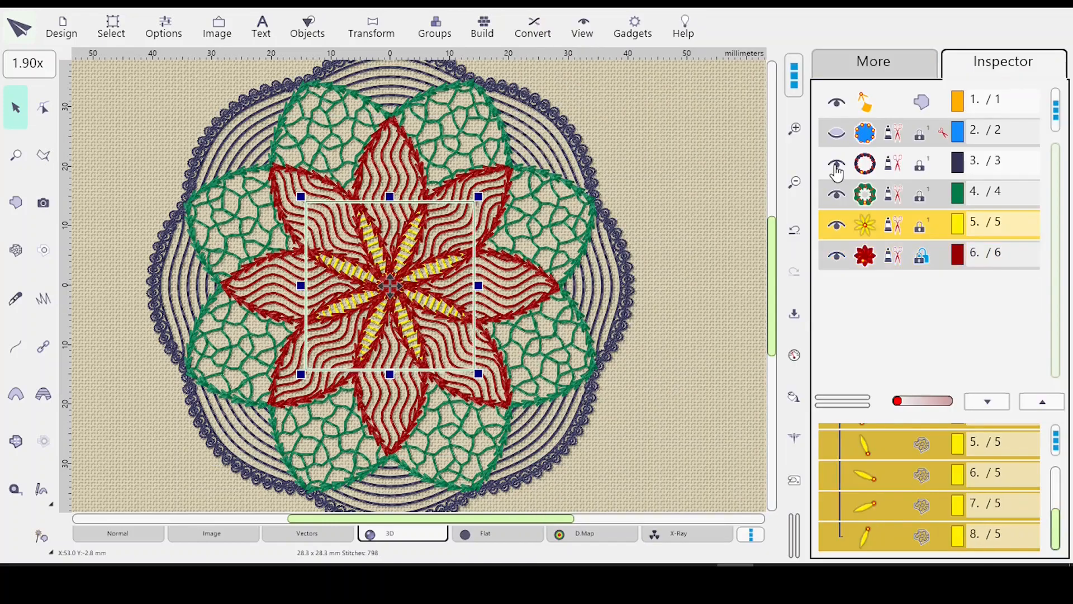
Step: Recolour the small inner petals dark green and redefine the pink palette swatch as a muted dusty pink
{"action": "left_click", "coordinate": [1050, 190]}
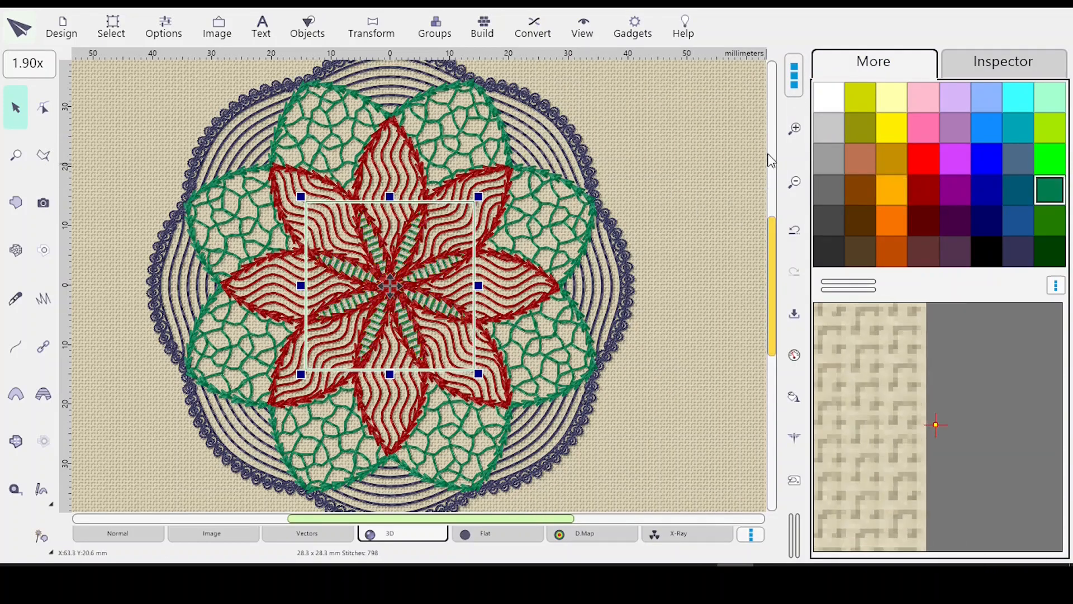
{"action": "double_click", "coordinate": [921, 124]}
{"action": "left_click", "coordinate": [946, 177]}
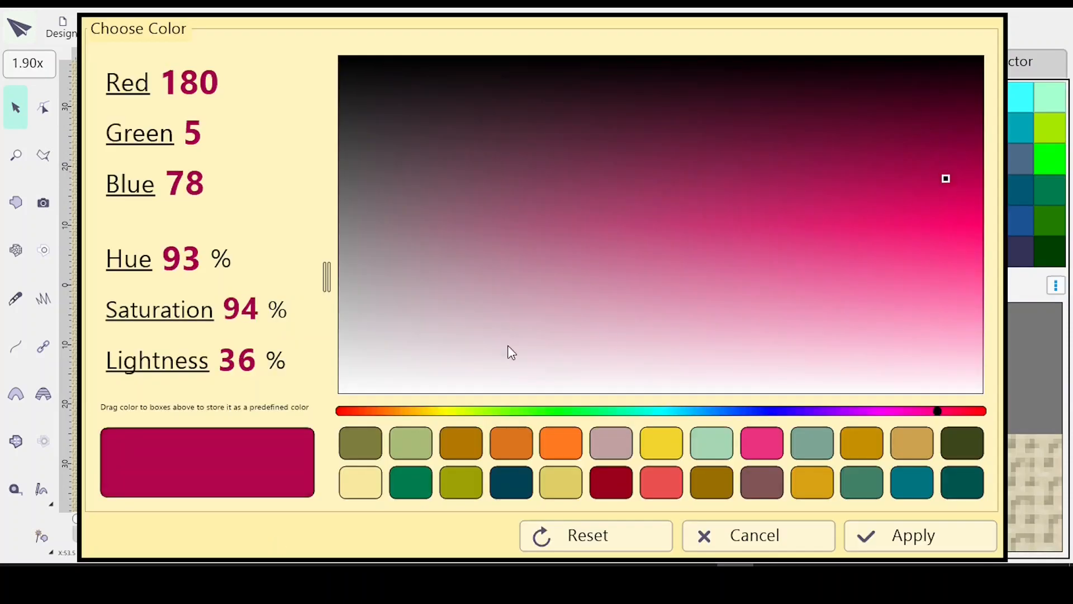
{"action": "left_click", "coordinate": [907, 529]}
{"action": "left_click", "coordinate": [686, 218]}
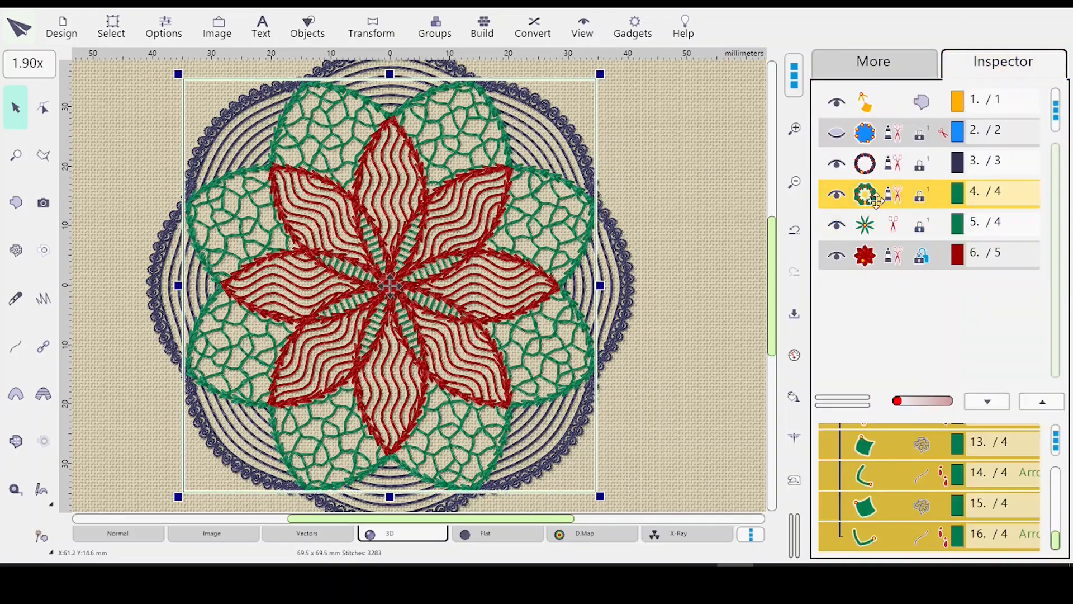
Step: Recolour the green mesh petals dark orange and edit that palette colour to red 198, green 81, blue 6
{"action": "left_click", "coordinate": [891, 251]}
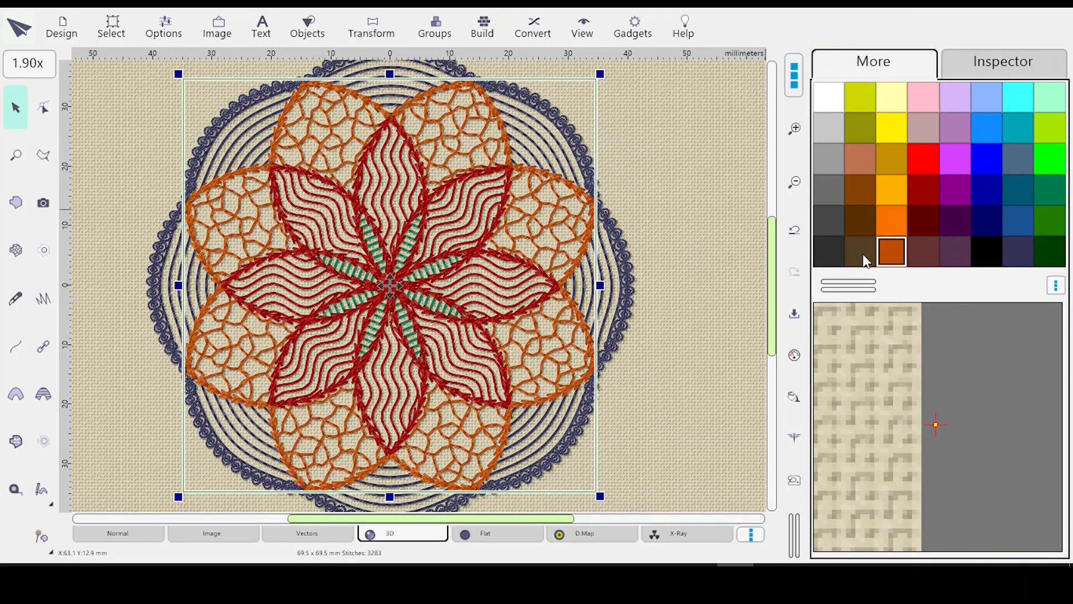
{"action": "double_click", "coordinate": [891, 251]}
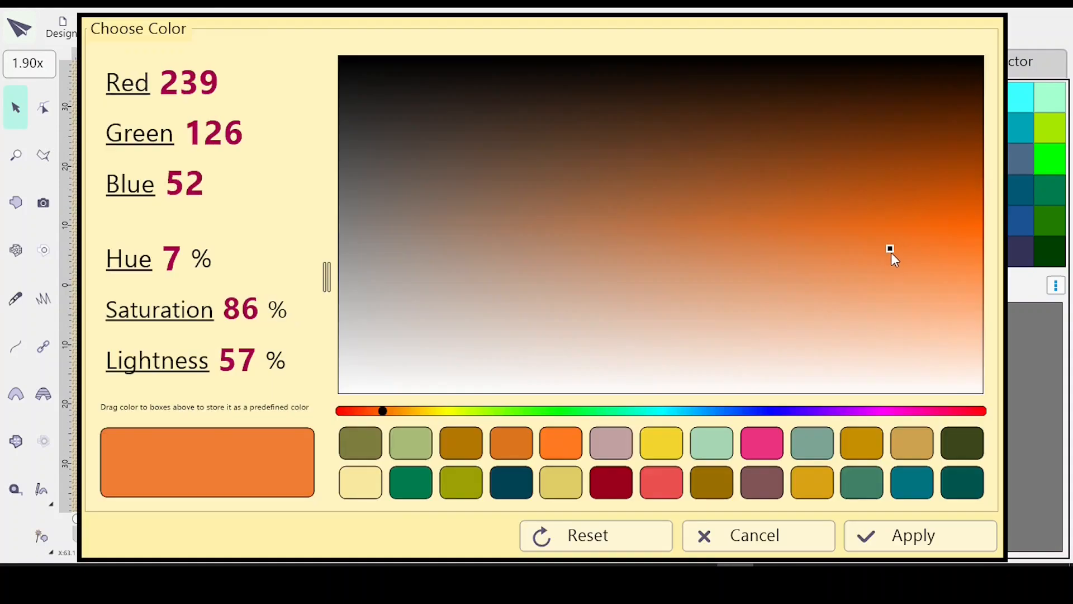
{"action": "left_click", "coordinate": [938, 175]}
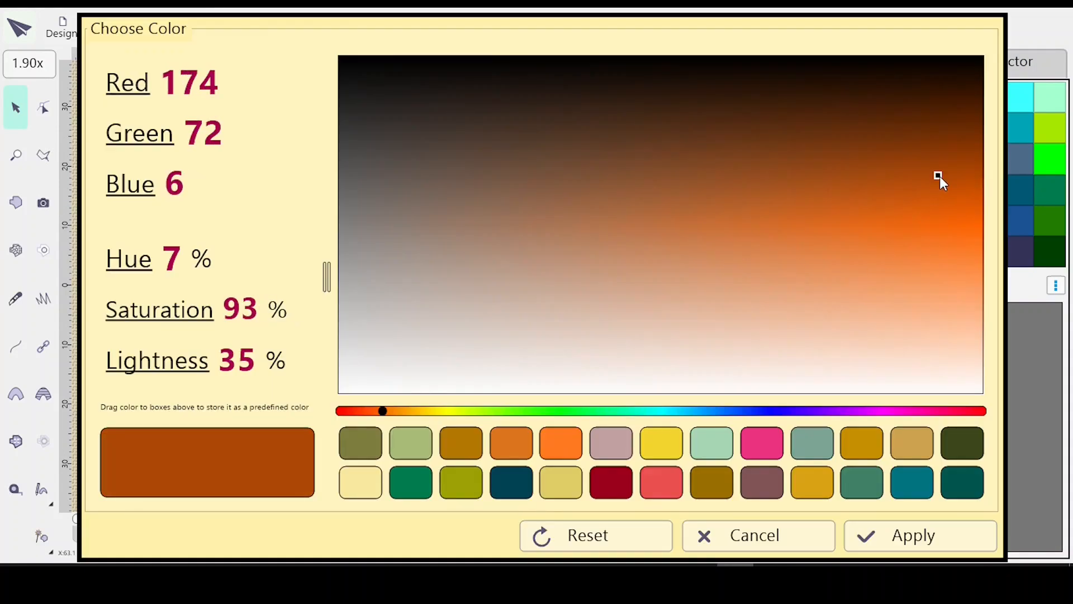
{"action": "left_click_drag", "start_coordinate": [938, 173], "coordinate": [947, 191]}
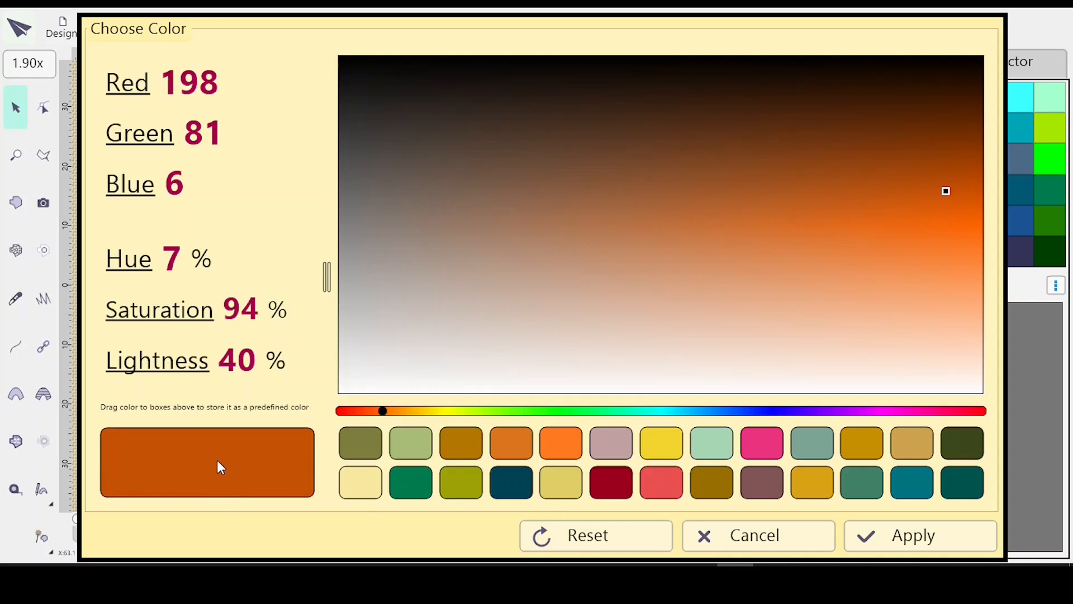
Step: Store the dark orange in two of the predefined colour boxes and apply it to the palette
{"action": "left_click_drag", "start_coordinate": [214, 461], "coordinate": [361, 486]}
{"action": "left_click_drag", "start_coordinate": [218, 460], "coordinate": [460, 485]}
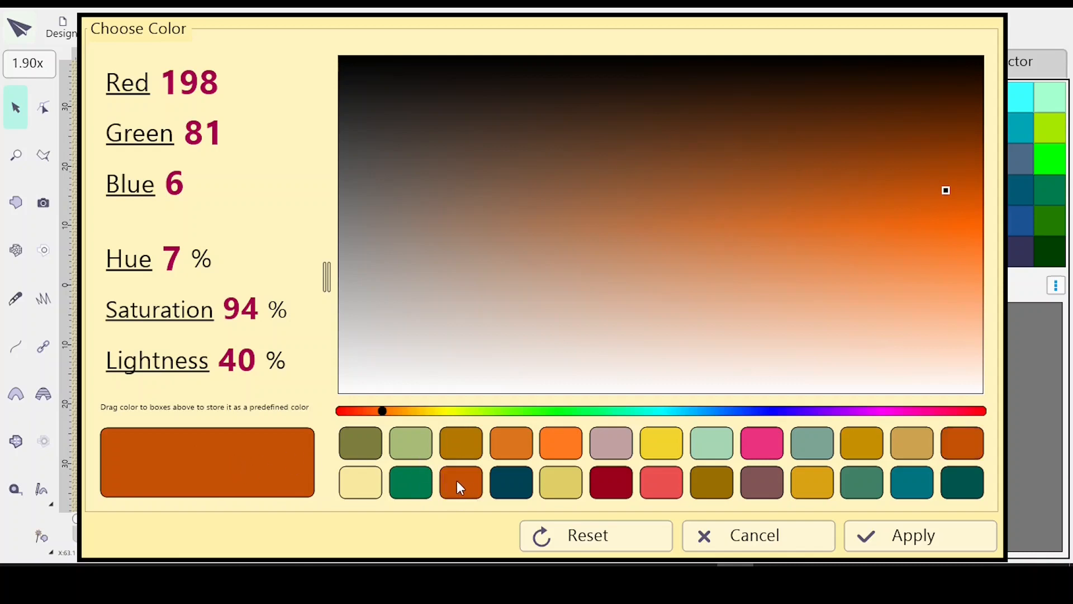
{"action": "left_click", "coordinate": [905, 535]}
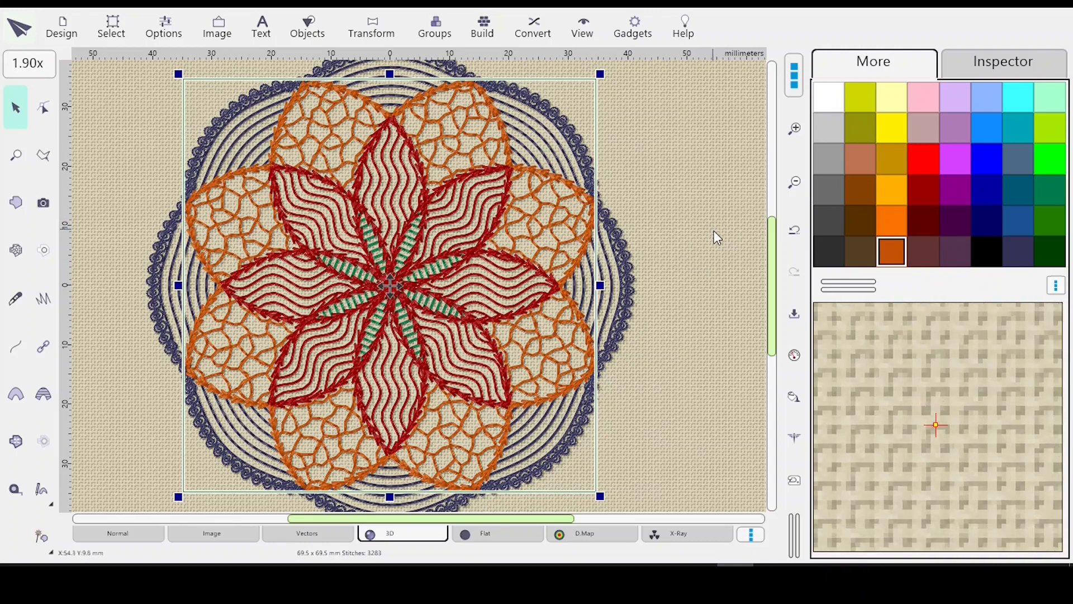
Step: Change the dark orange palette colour to red 187, green 81, blue 13, store it as a predefined colour, apply it and deselect the petals
{"action": "double_click", "coordinate": [892, 252]}
{"action": "left_click", "coordinate": [892, 249]}
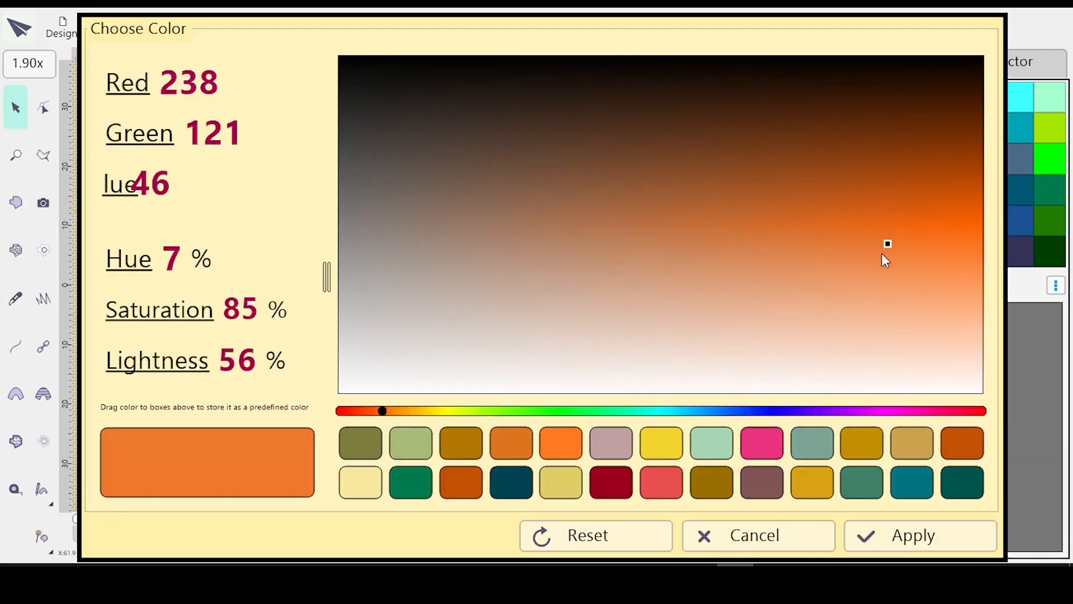
{"action": "mouse_move", "coordinate": [888, 244]}
{"action": "left_mouse_down"}
{"action": "mouse_move", "coordinate": [901, 232]}
{"action": "mouse_move", "coordinate": [901, 189]}
{"action": "left_mouse_up"}
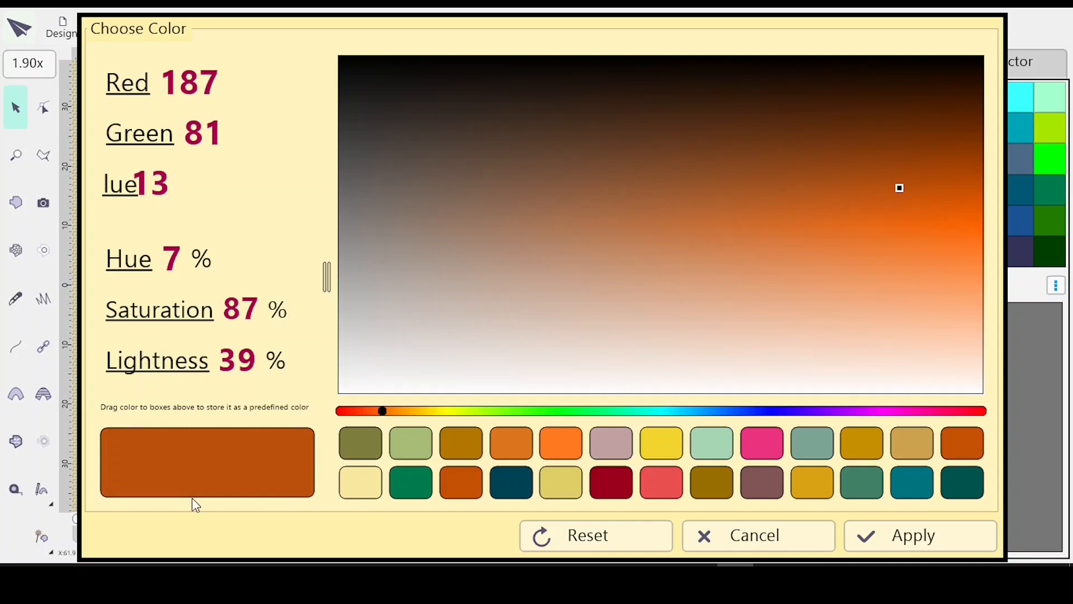
{"action": "left_click_drag", "start_coordinate": [209, 474], "coordinate": [458, 480]}
{"action": "left_click", "coordinate": [882, 538]}
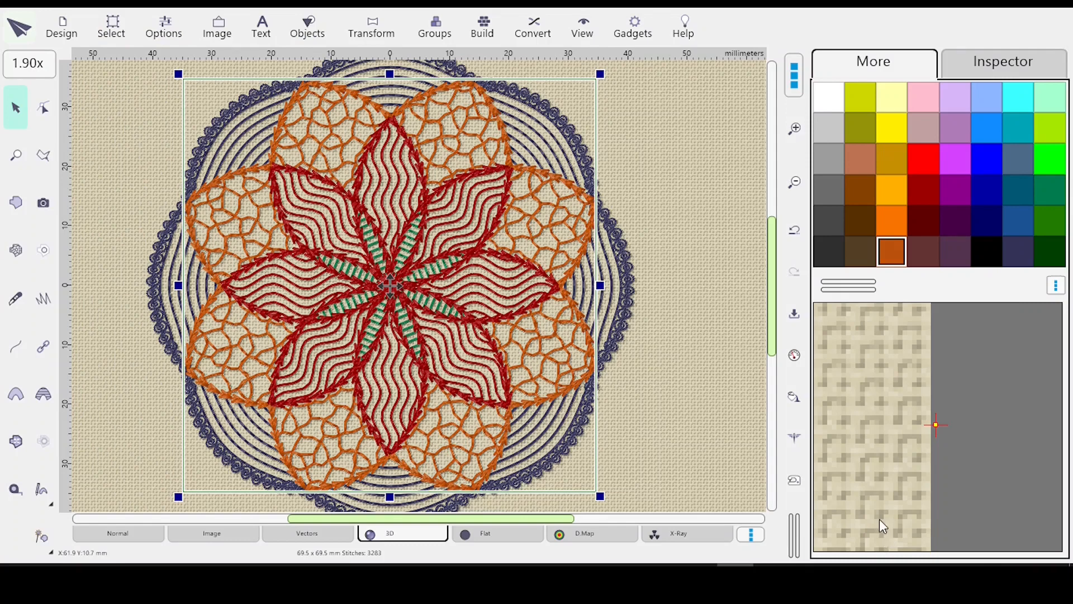
{"action": "left_click", "coordinate": [704, 350]}
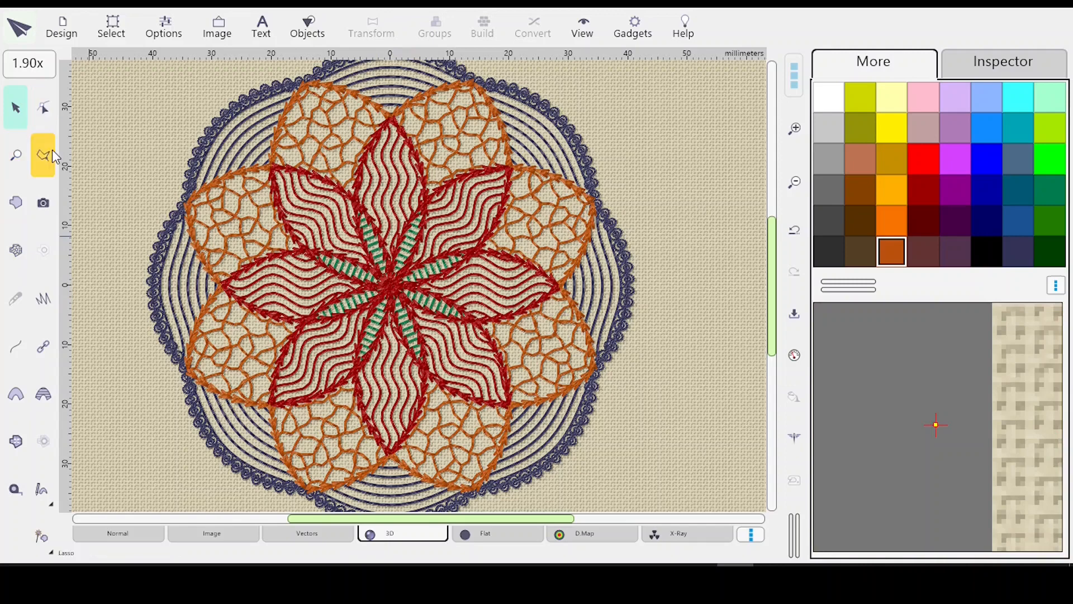
Step: Examine the stitch density at the flower's centre up close in the D.Map view, then across the whole design at 1:1
{"action": "left_click", "coordinate": [15, 155]}
{"action": "left_click_drag", "start_coordinate": [357, 255], "coordinate": [441, 327]}
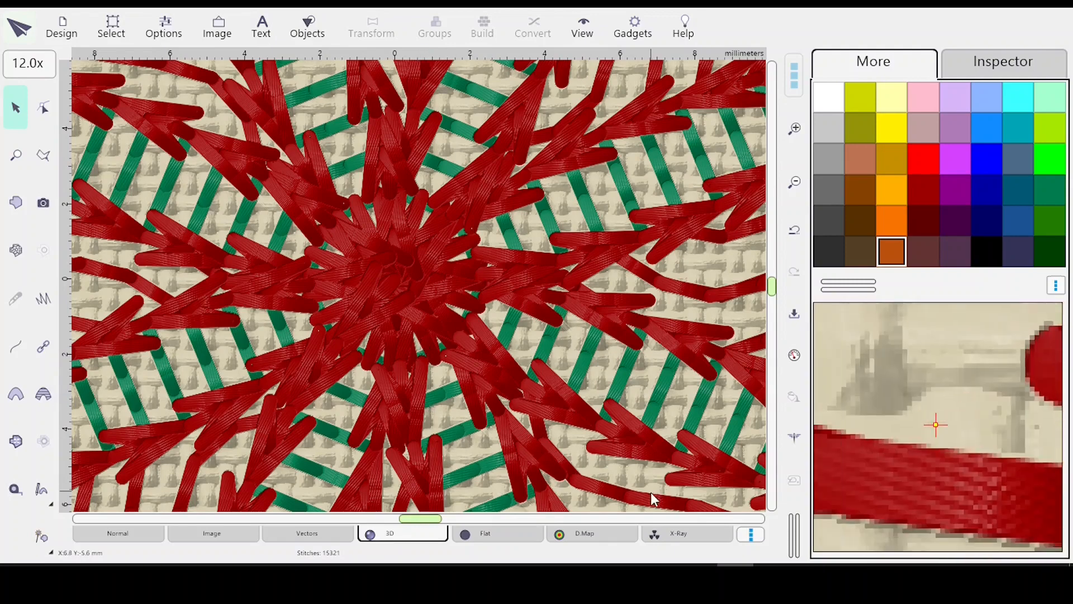
{"action": "left_click", "coordinate": [594, 537]}
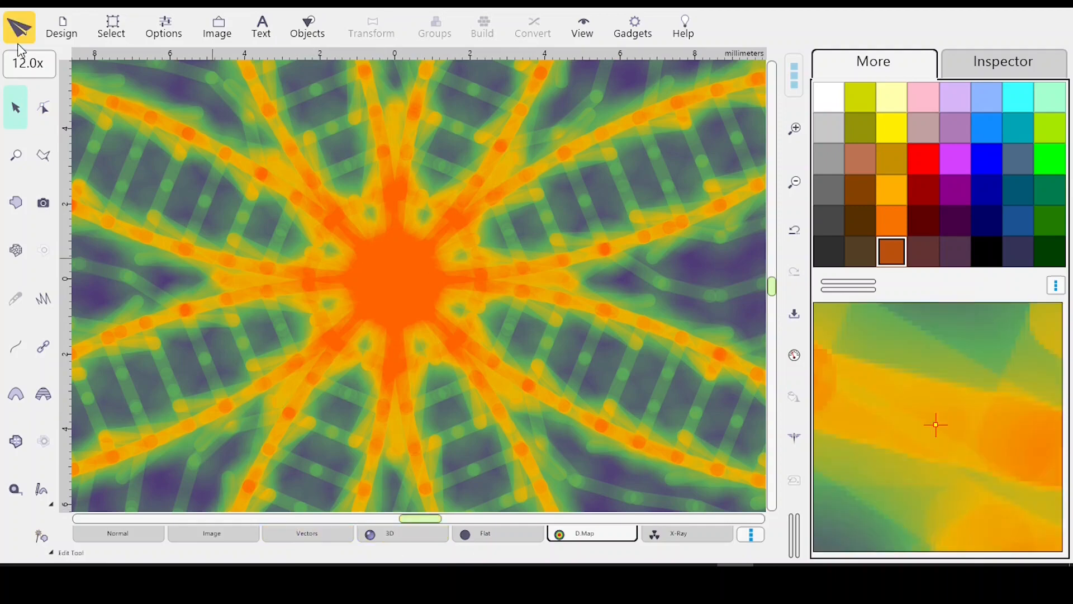
{"action": "left_click", "coordinate": [31, 65]}
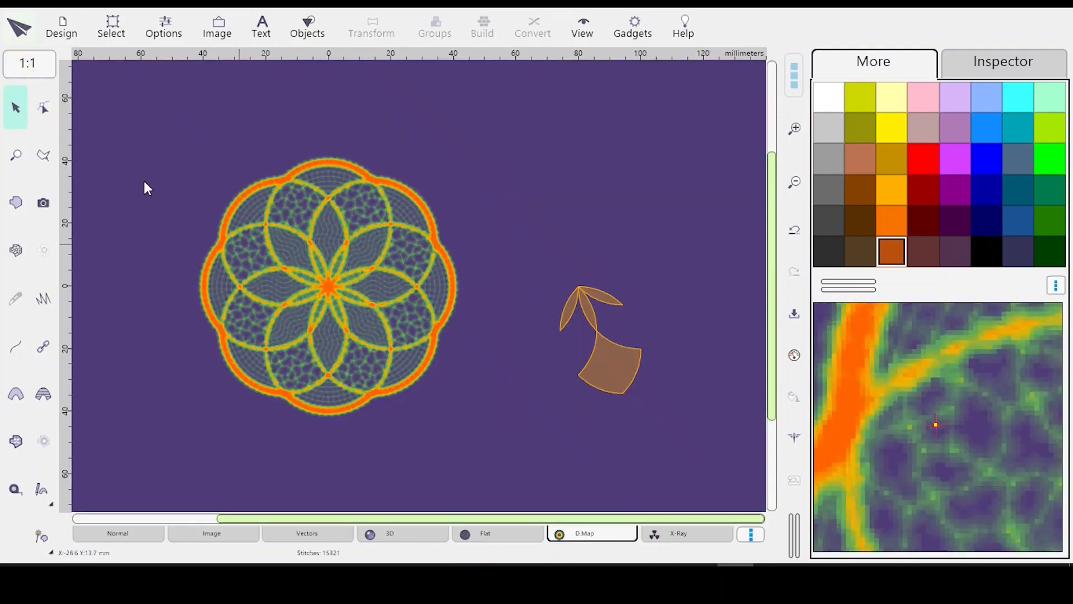
Step: Examine the whole flower's stitch density enlarged in the D.Map view, then its petals and dark blue border up close in the 3D view
{"action": "scroll", "coordinate": [283, 255], "scroll_direction": "up", "scroll_amount": 1}
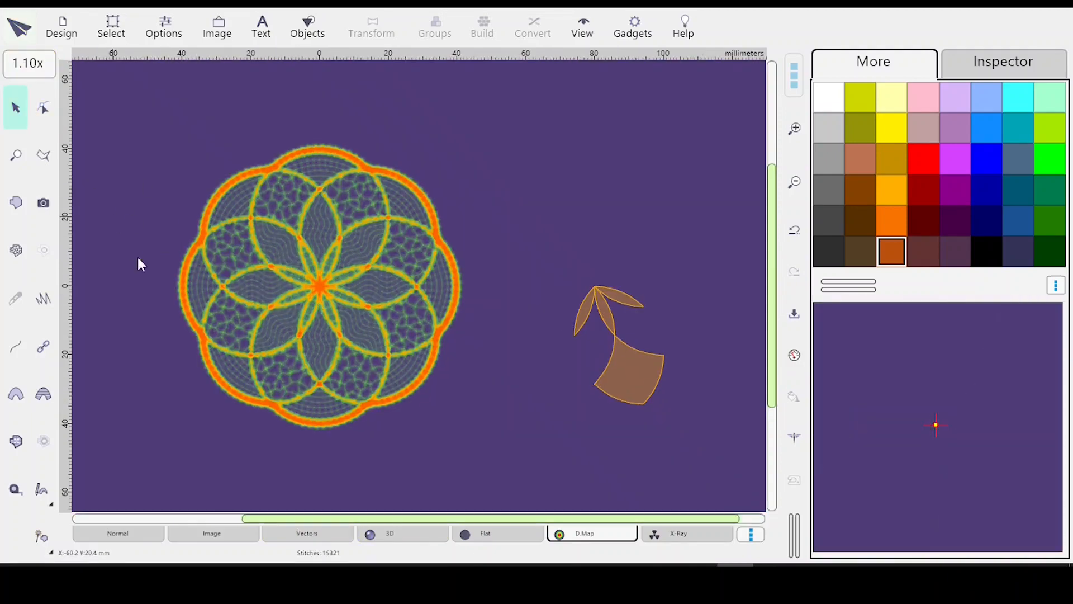
{"action": "scroll", "coordinate": [167, 262], "scroll_direction": "up", "scroll_amount": 2}
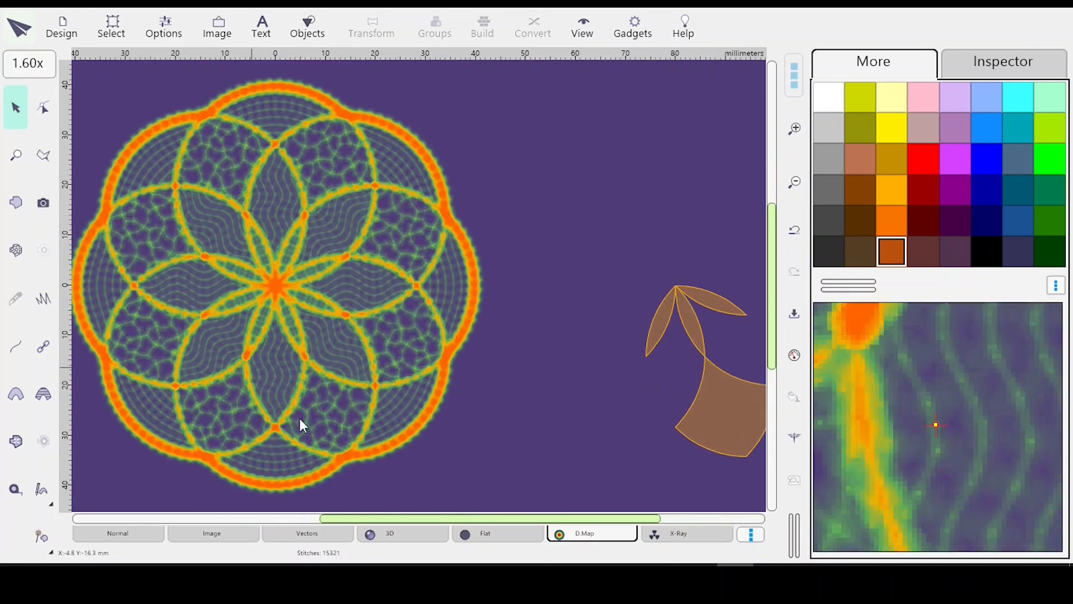
{"action": "left_click_drag", "start_coordinate": [366, 517], "coordinate": [326, 515]}
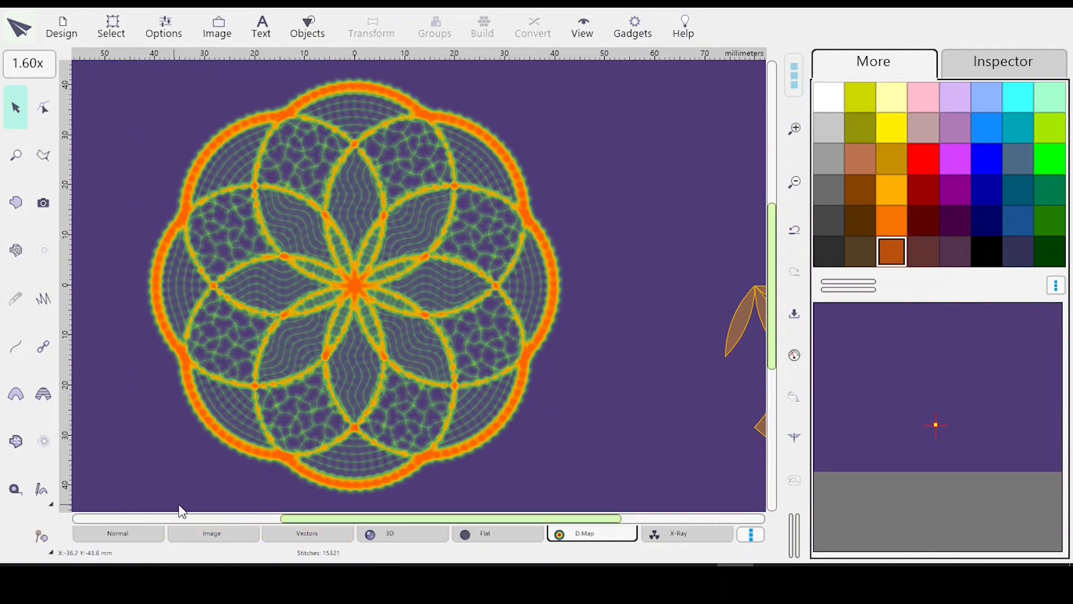
{"action": "left_click", "coordinate": [400, 535]}
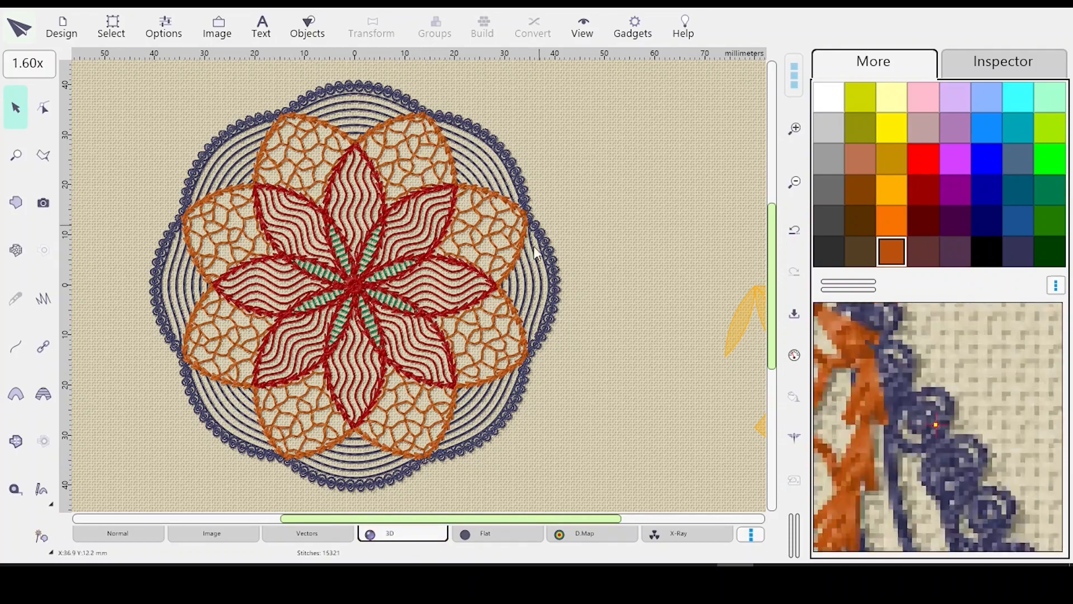
{"action": "scroll", "coordinate": [560, 283], "scroll_direction": "up", "scroll_amount": 4}
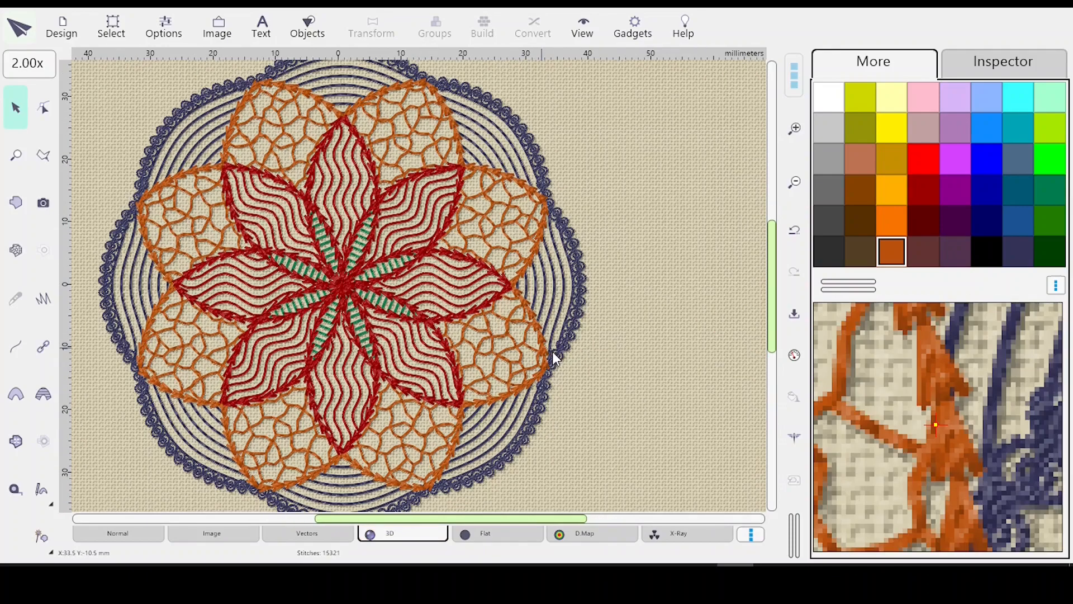
{"action": "scroll", "coordinate": [588, 286], "scroll_direction": "up", "scroll_amount": 4}
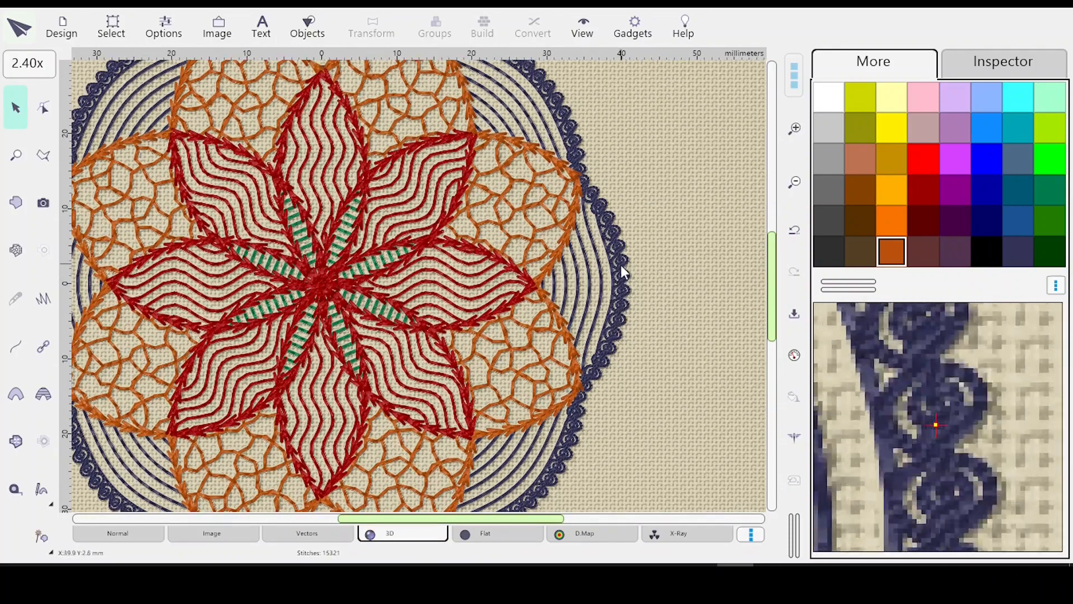
{"action": "scroll", "coordinate": [612, 250], "scroll_direction": "down", "scroll_amount": 2}
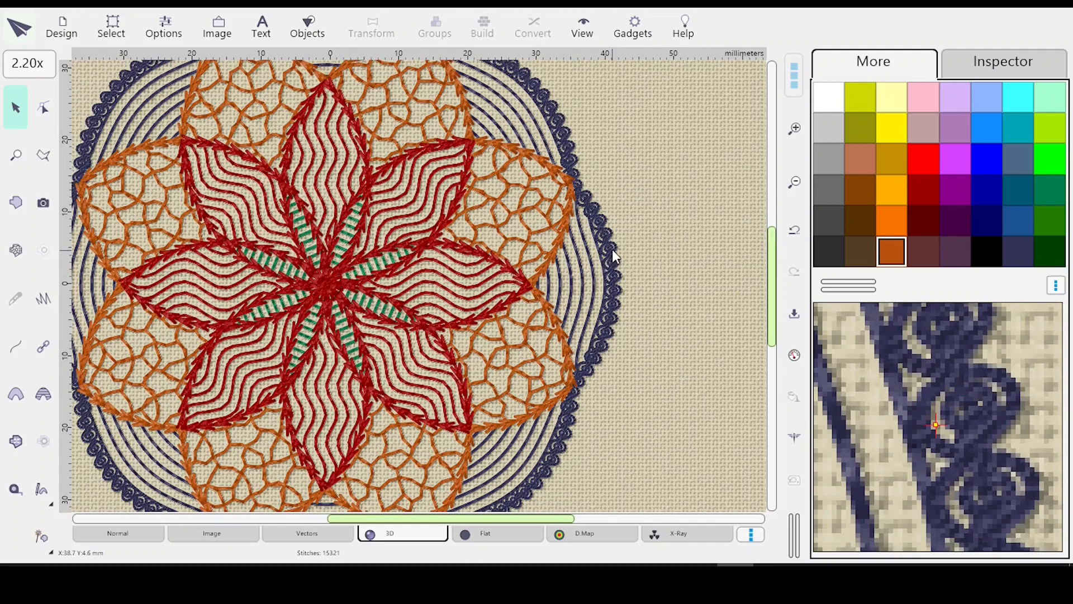
{"action": "scroll", "coordinate": [612, 250], "scroll_direction": "down", "scroll_amount": 3}
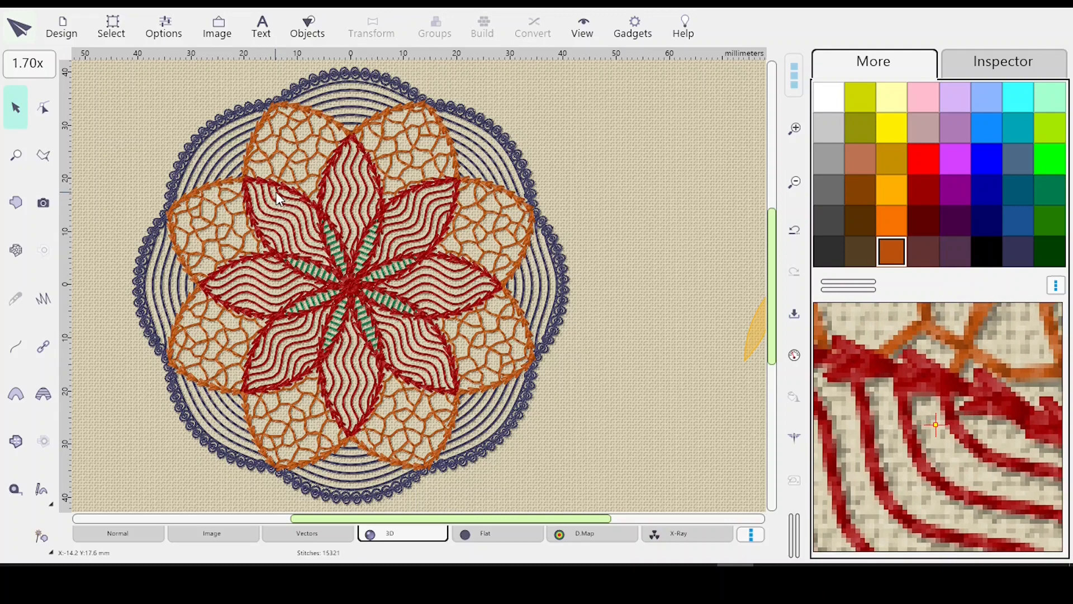
Step: Select object rows 3 to 6, from the dark blue border to the red petals, and start their stitch-out simulation
{"action": "left_click", "coordinate": [1001, 66]}
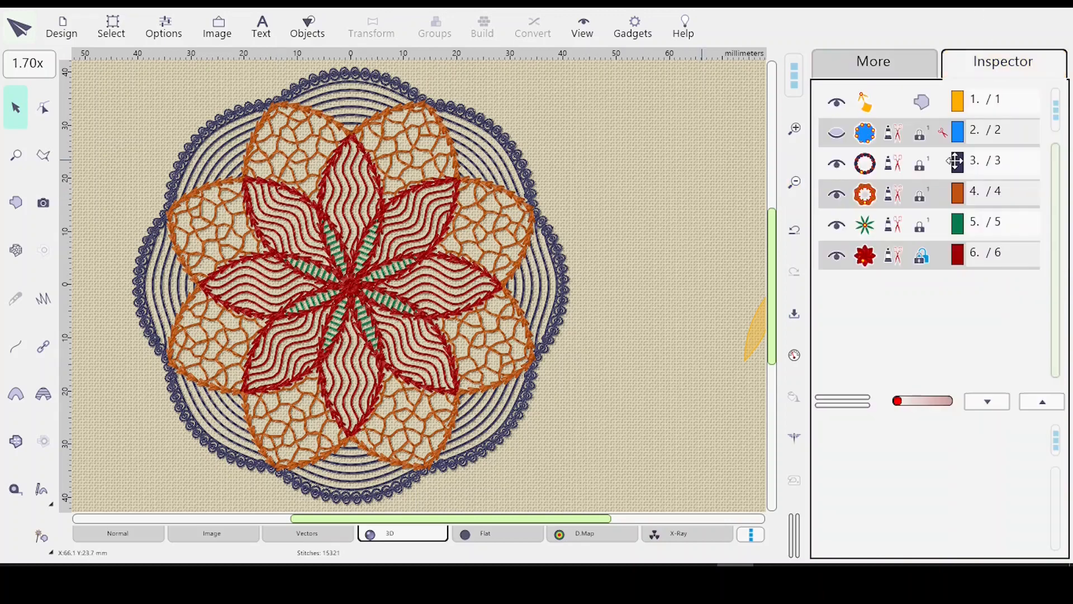
{"action": "left_click", "coordinate": [895, 166]}
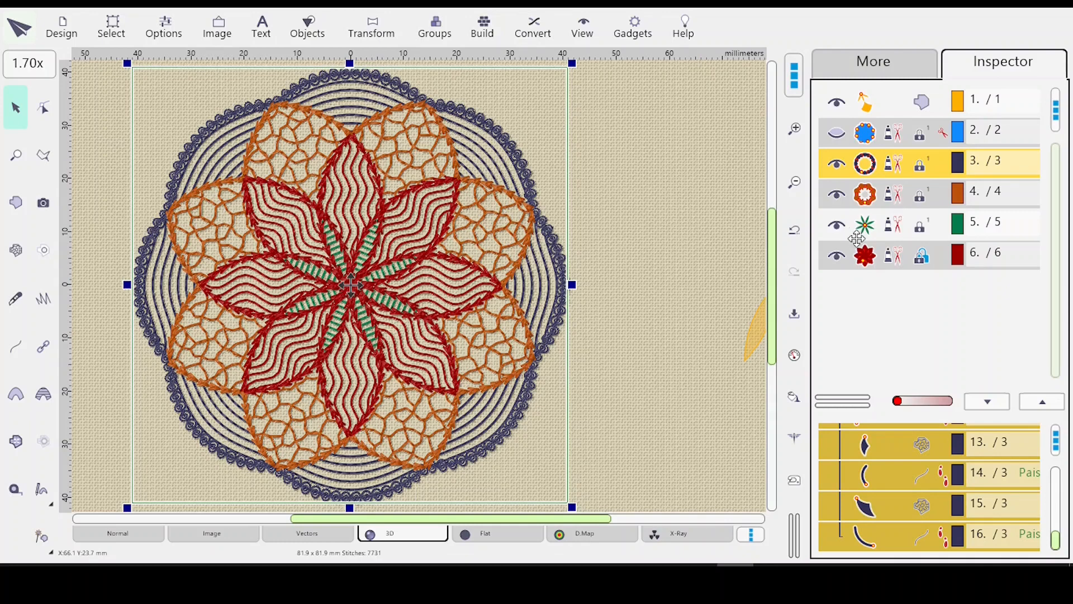
{"action": "left_click", "coordinate": [894, 262], "text": "shift"}
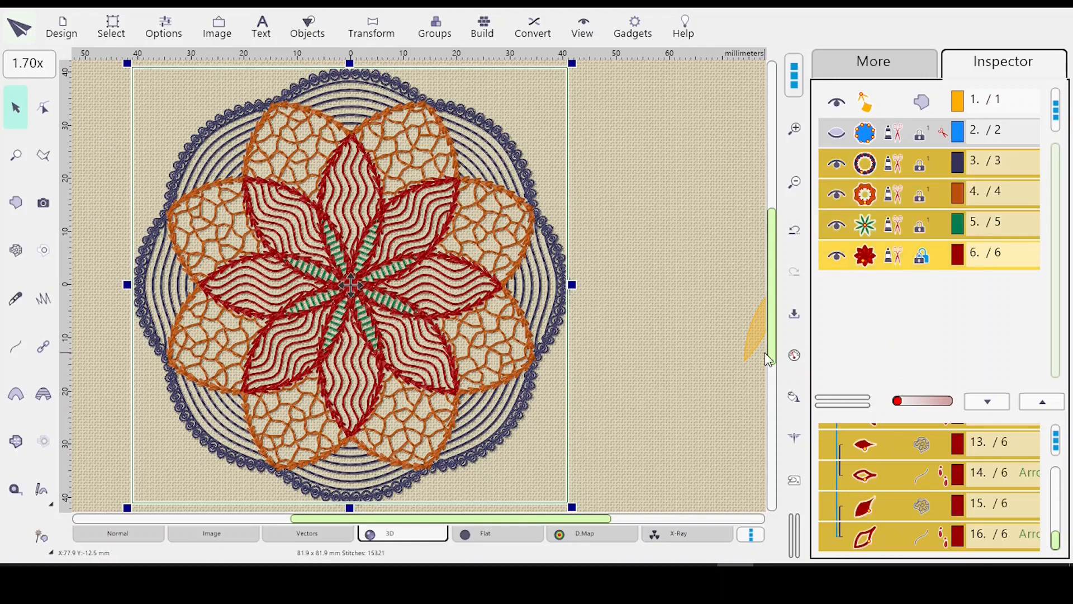
{"action": "left_click", "coordinate": [794, 478]}
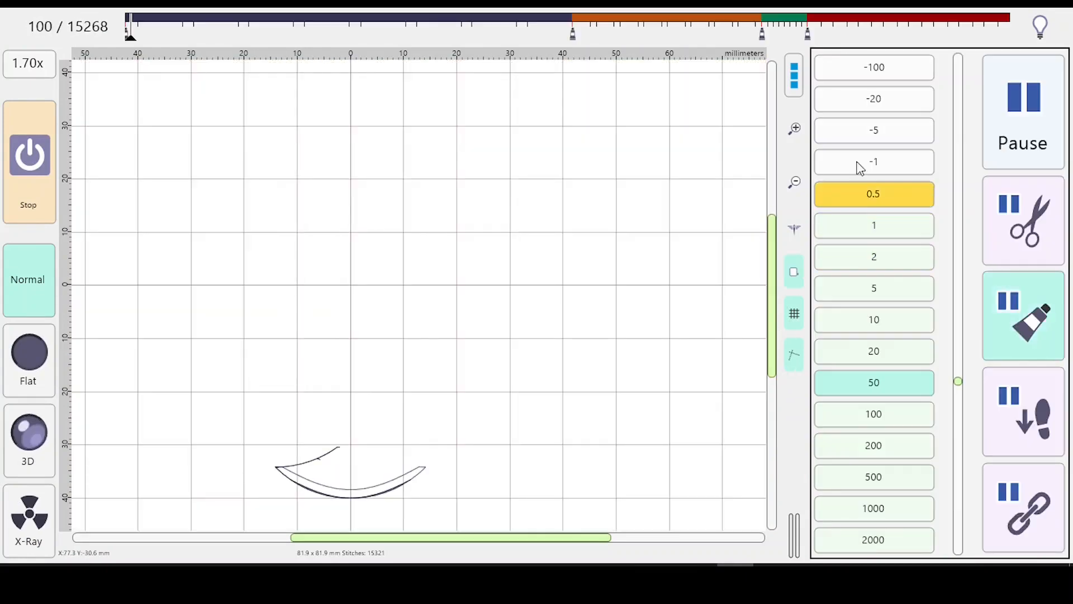
Step: Play the dark blue border's stitch-out at speed 200, then raise the simulation speed to 500
{"action": "left_click", "coordinate": [1022, 103]}
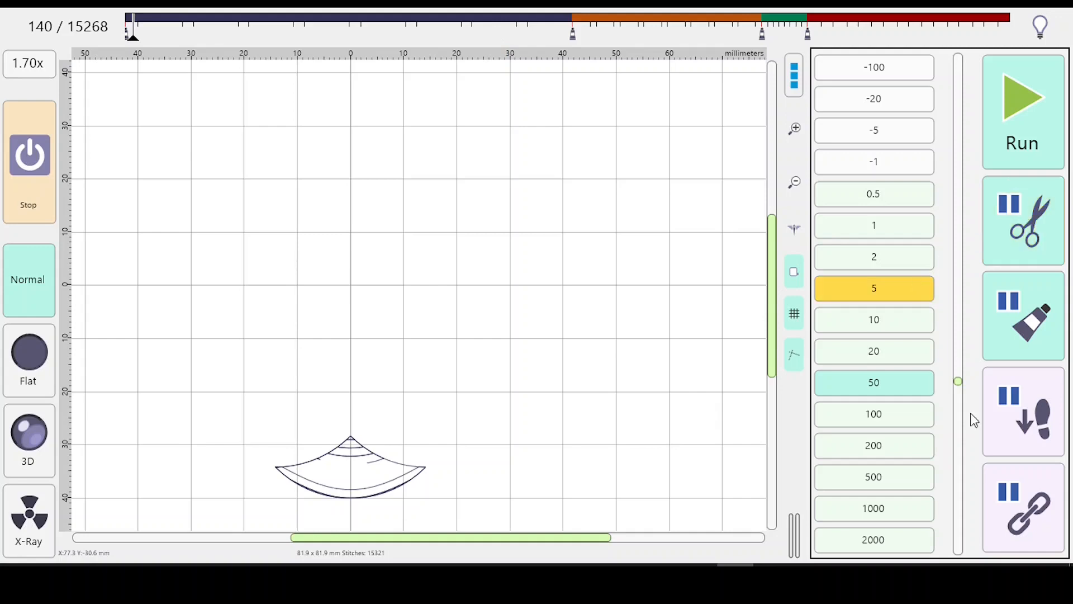
{"action": "left_click", "coordinate": [878, 442]}
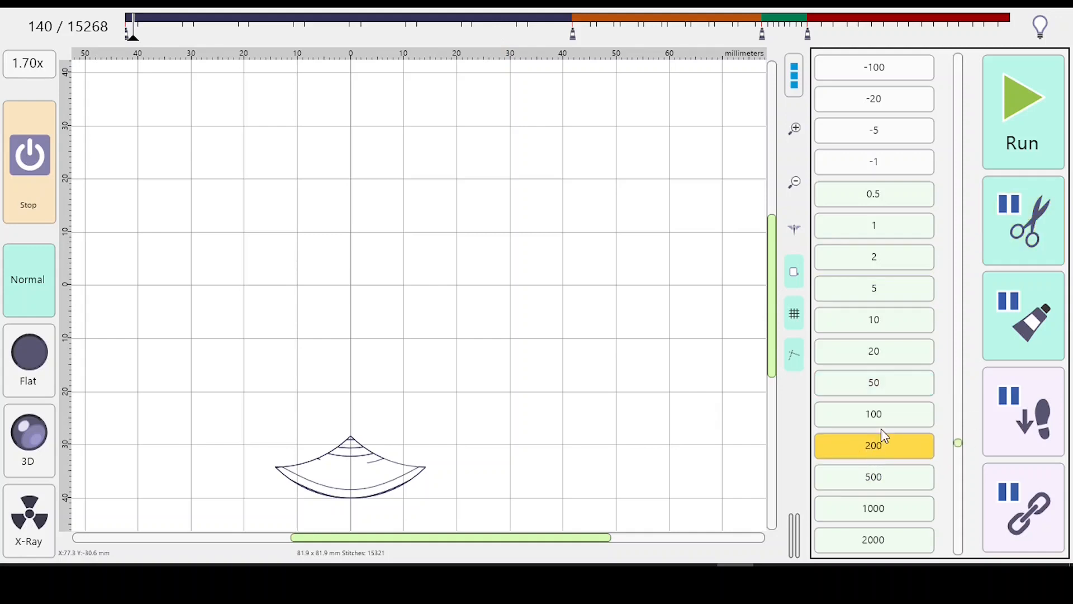
{"action": "left_click", "coordinate": [1021, 101]}
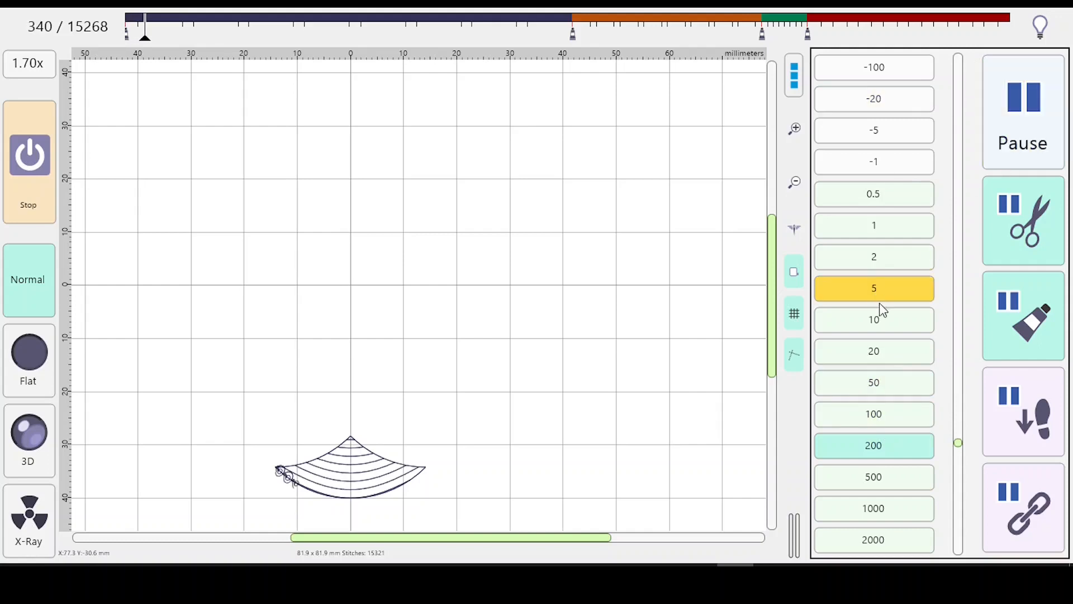
{"action": "left_click", "coordinate": [871, 476]}
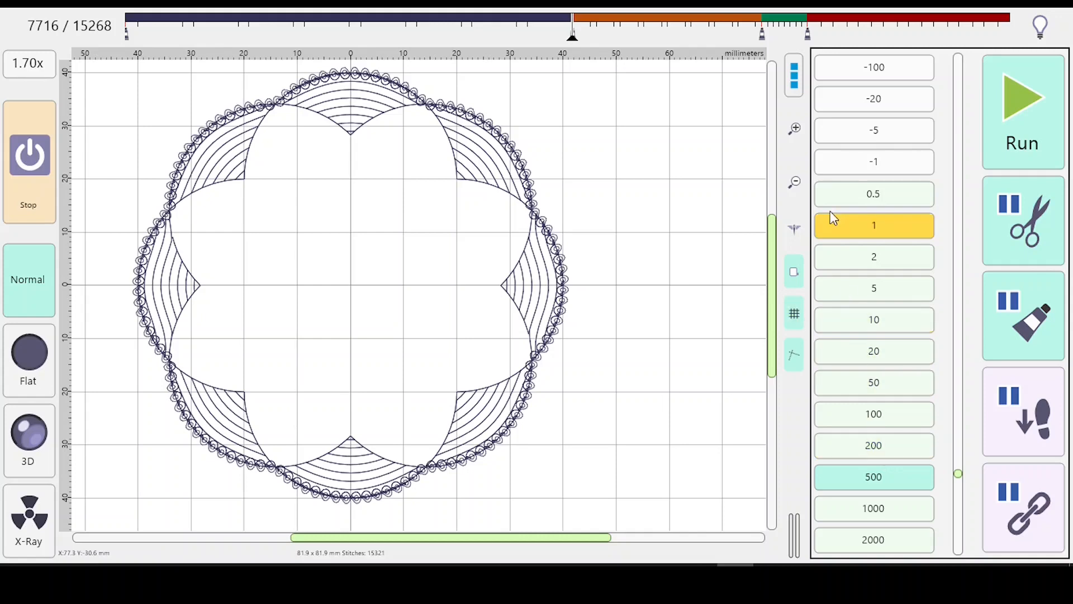
Step: Continue the simulation at speed 500 through the orange mesh petals, the green leaves and the red petals
{"action": "left_click", "coordinate": [869, 476]}
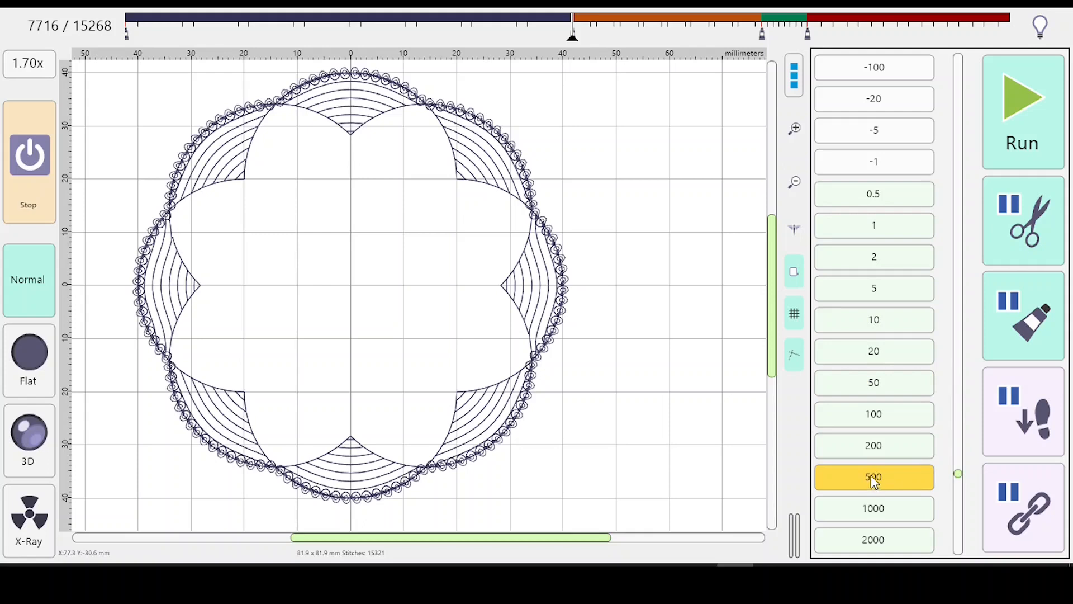
{"action": "left_click", "coordinate": [1022, 125]}
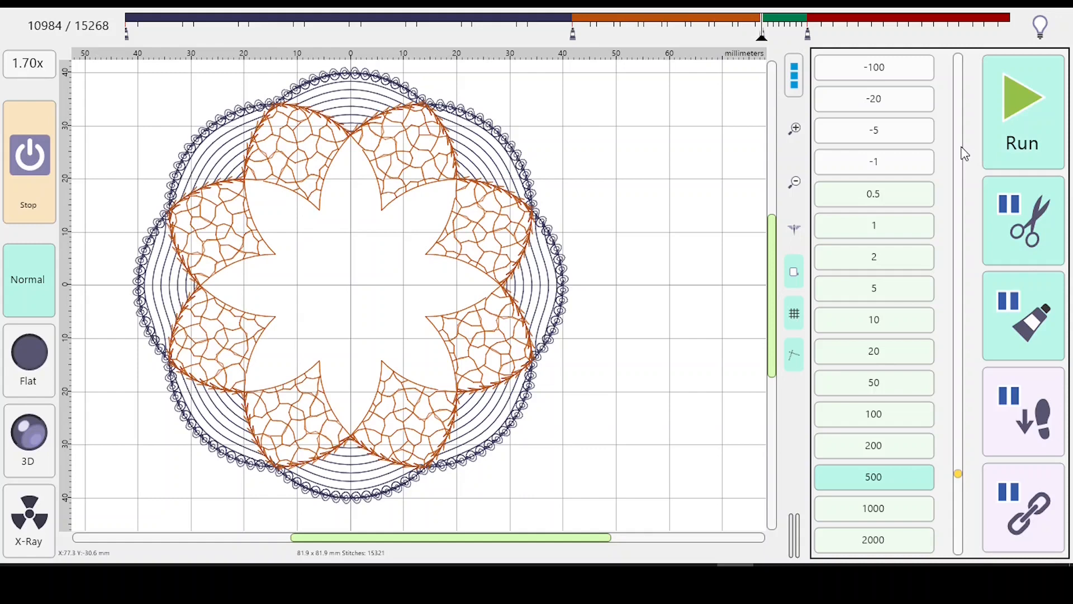
{"action": "left_click", "coordinate": [1015, 100]}
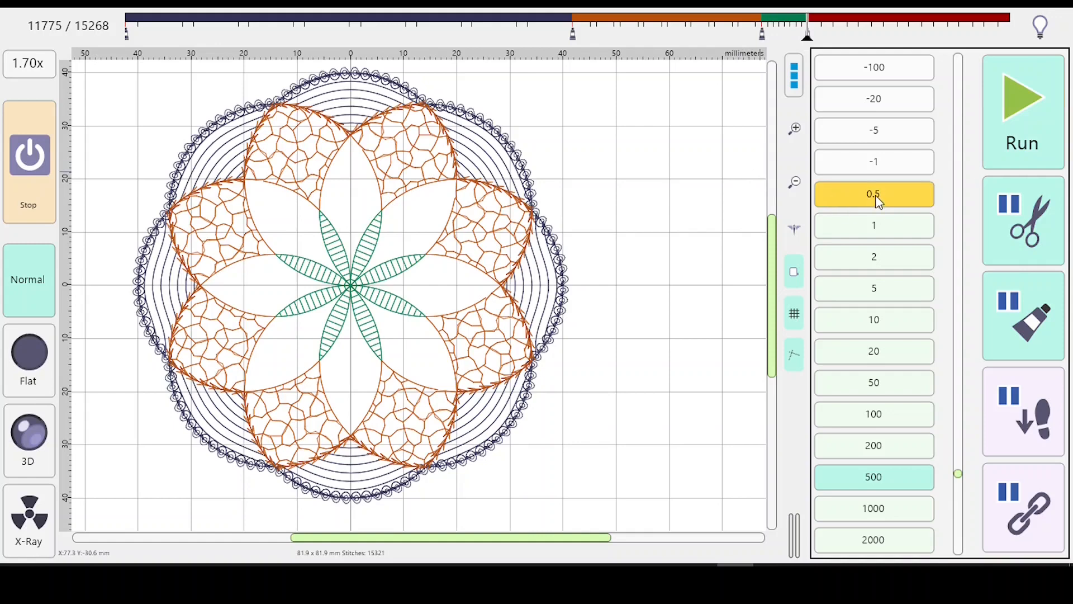
{"action": "left_click", "coordinate": [1008, 120]}
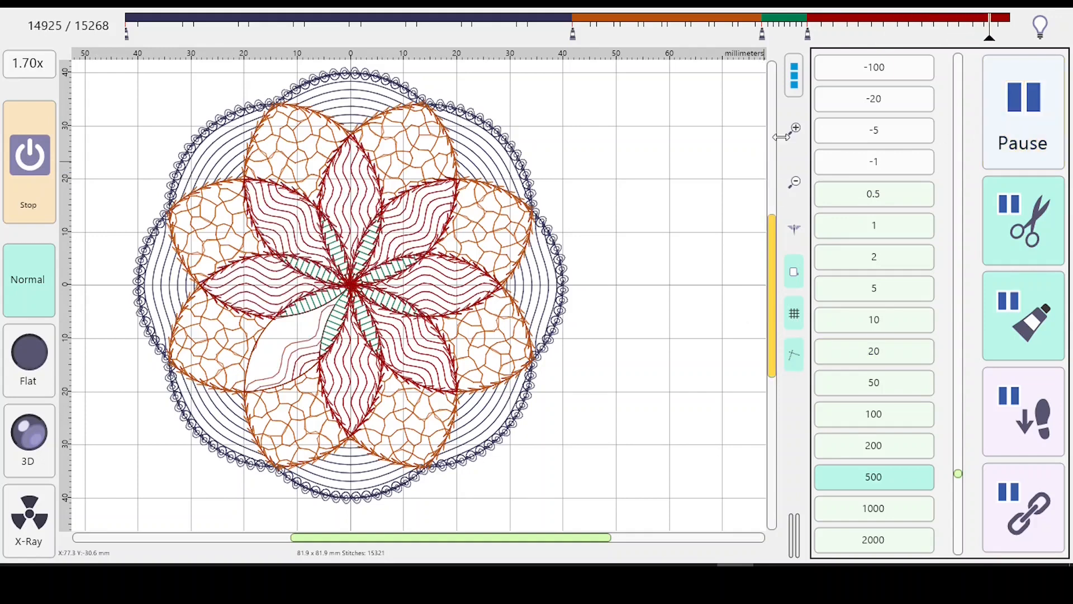
Step: Rewind the simulation to the green leaves, replay it at speed 200 to the end, and return to the design's 3D view
{"action": "left_click", "coordinate": [792, 18]}
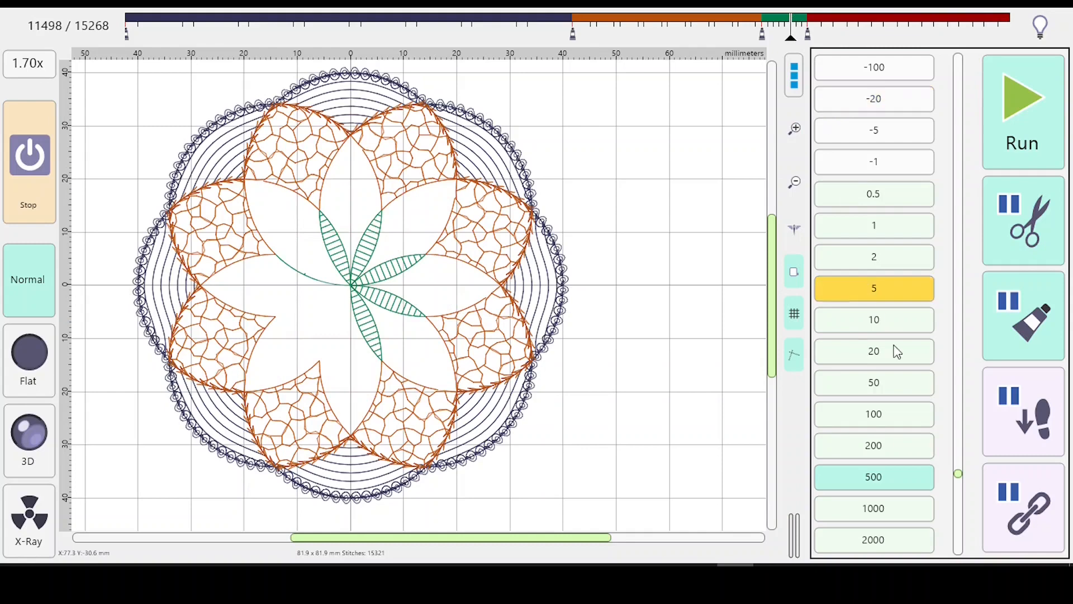
{"action": "left_click", "coordinate": [889, 446]}
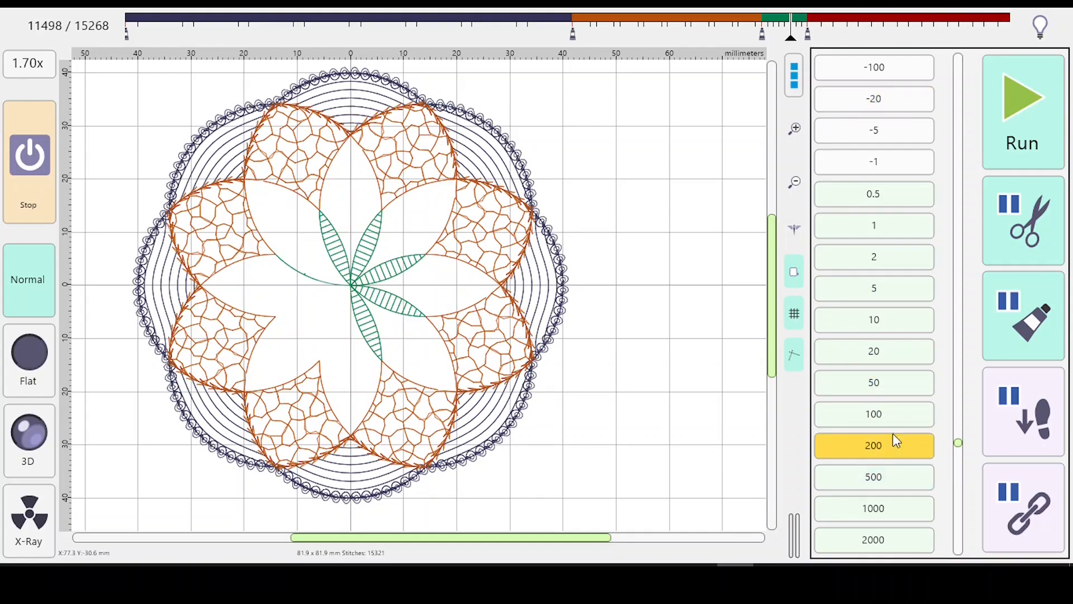
{"action": "left_click", "coordinate": [1025, 121]}
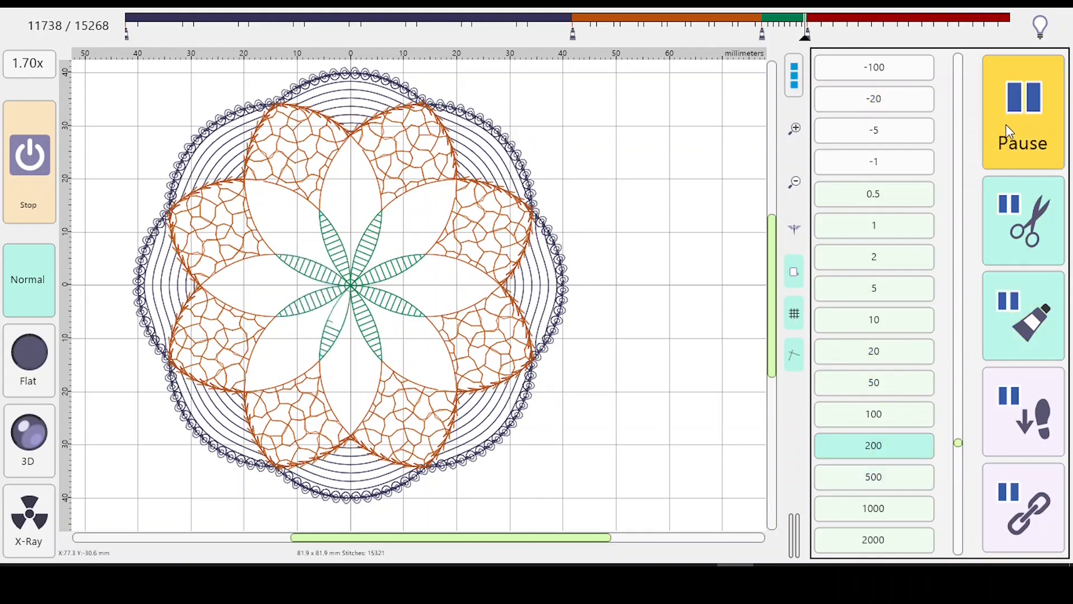
{"action": "left_click", "coordinate": [1006, 125]}
{"action": "left_click", "coordinate": [1025, 106]}
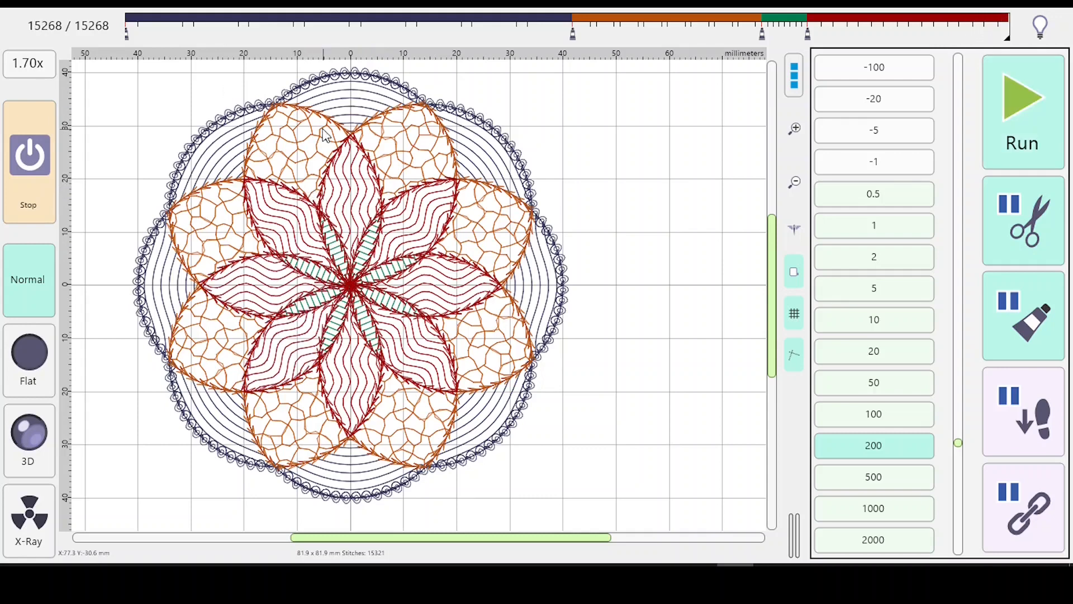
{"action": "left_click", "coordinate": [31, 156]}
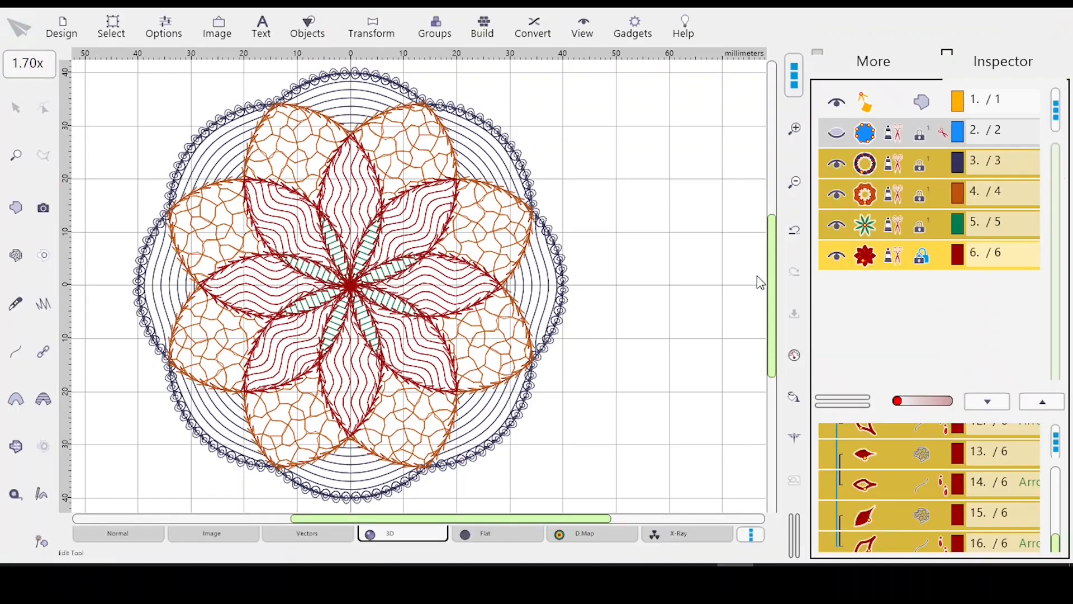
{"action": "left_click", "coordinate": [402, 537]}
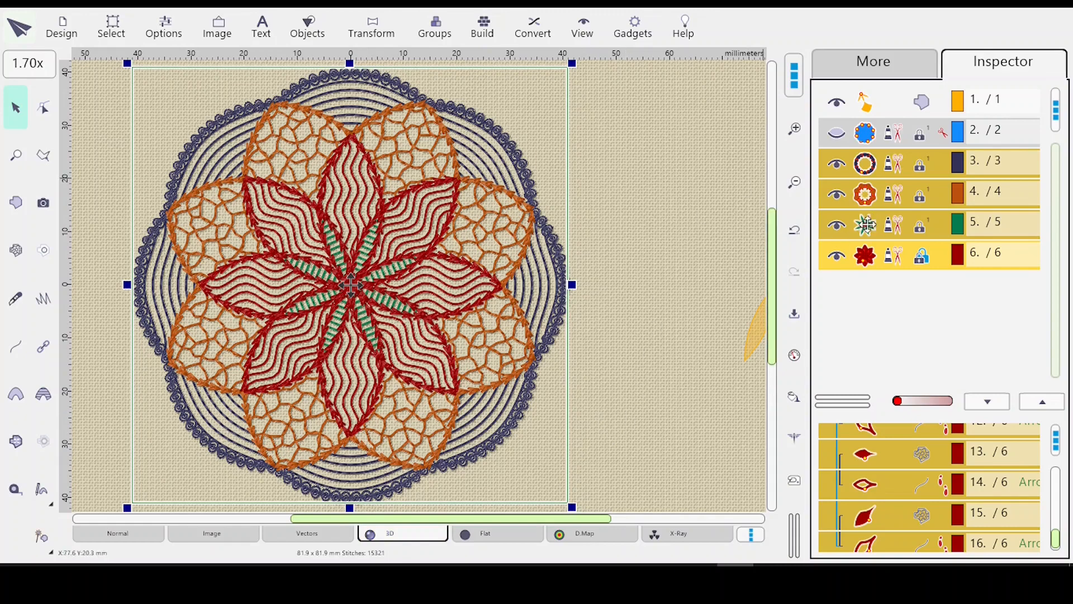
Step: Select the orange mesh petals and darken their palette colour to red 158, green 68, blue 10
{"action": "left_click", "coordinate": [902, 195]}
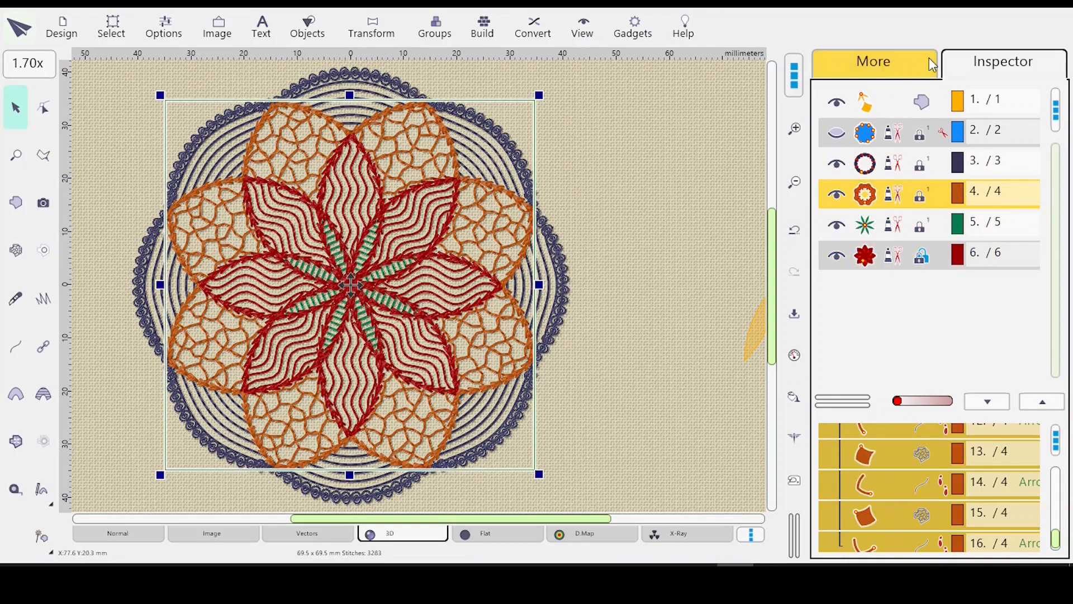
{"action": "left_click", "coordinate": [880, 63]}
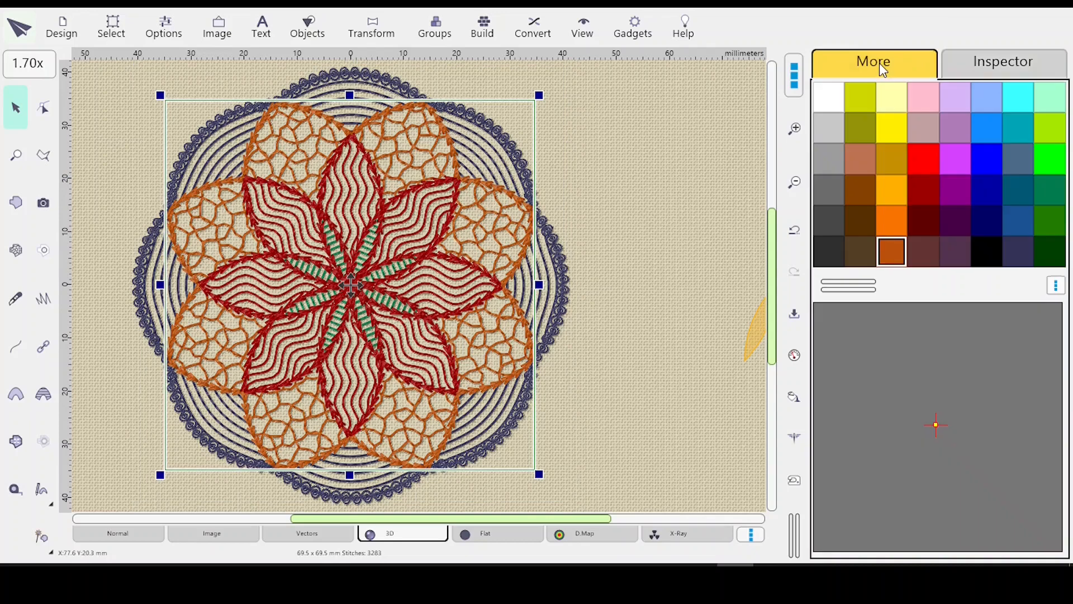
{"action": "double_click", "coordinate": [893, 254]}
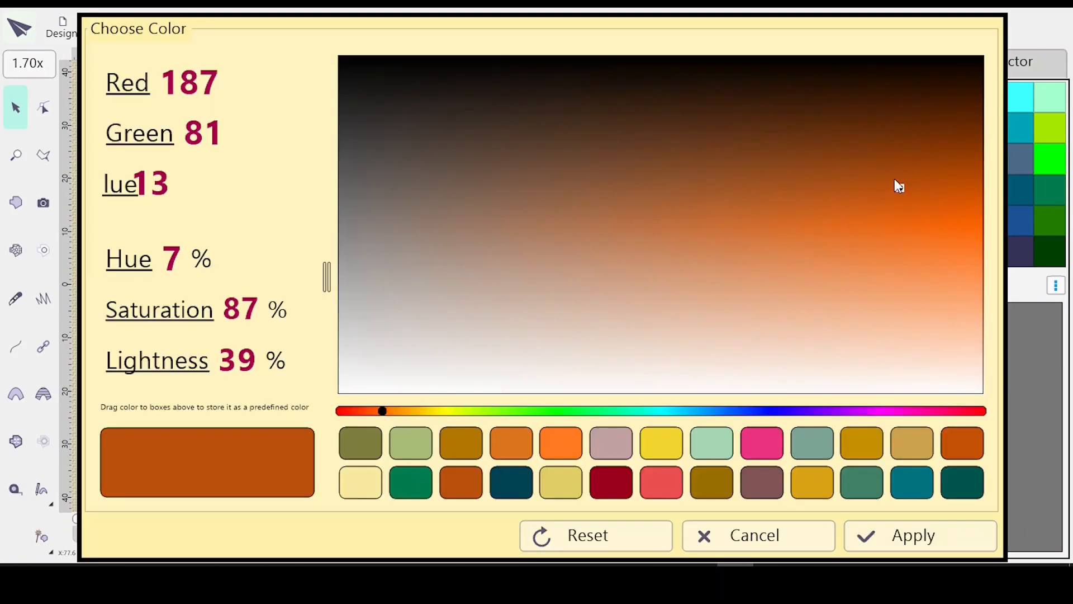
{"action": "left_click_drag", "start_coordinate": [900, 186], "coordinate": [906, 167]}
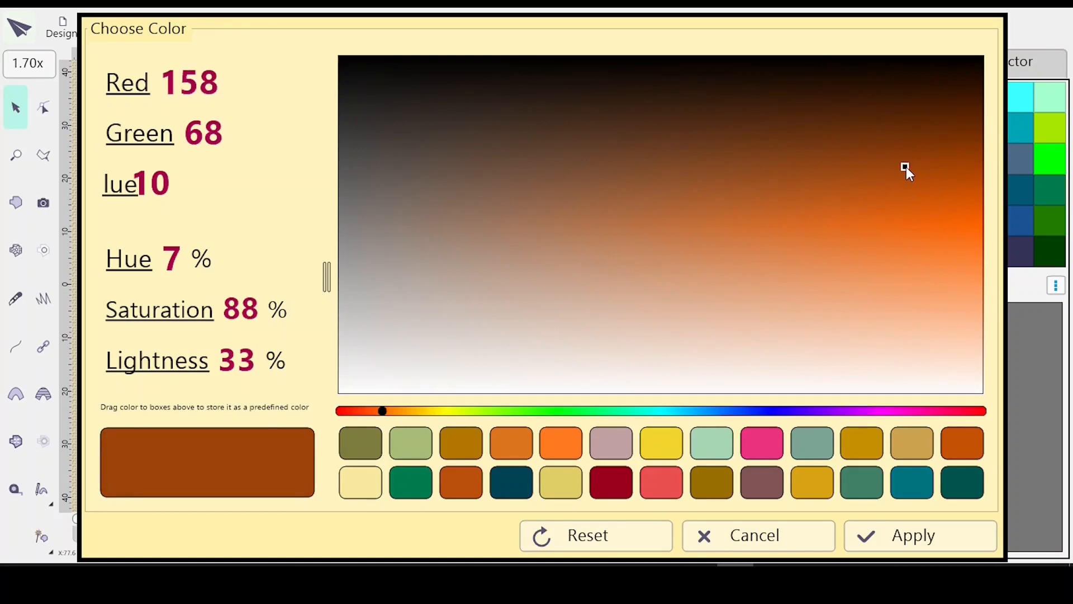
{"action": "left_click", "coordinate": [911, 534]}
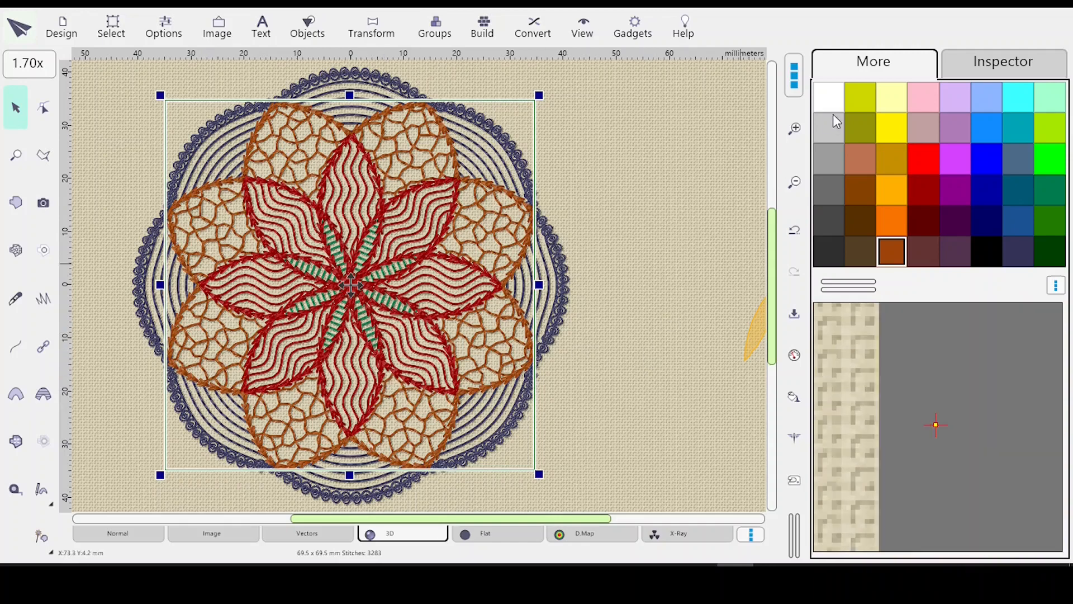
Step: Select the dark blue border layer, set its outline sample width to 3.0 mm and apply the change
{"action": "left_click", "coordinate": [1004, 62]}
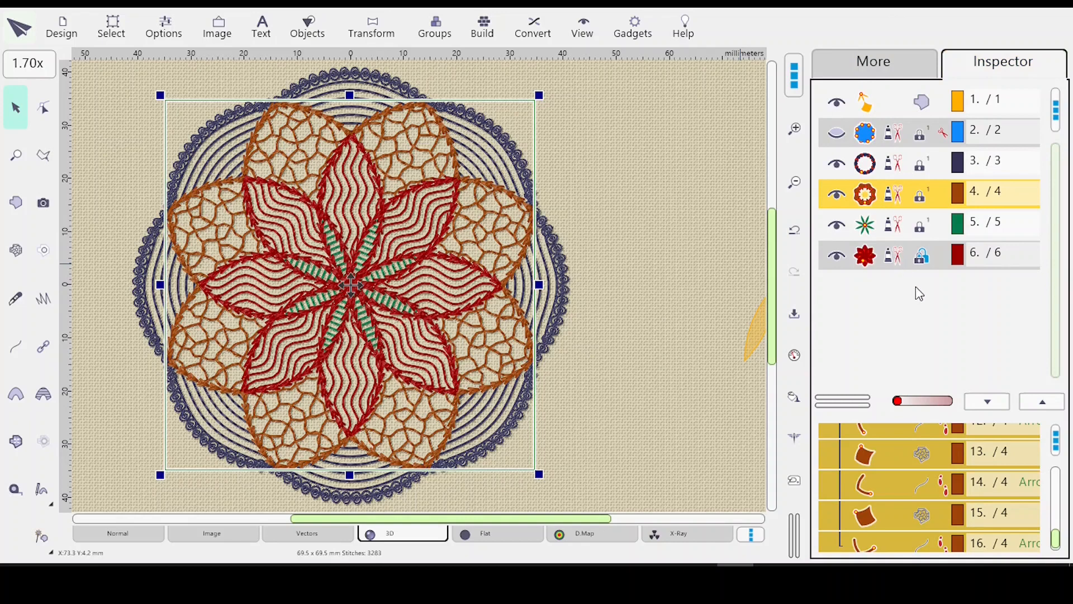
{"action": "left_click", "coordinate": [894, 168]}
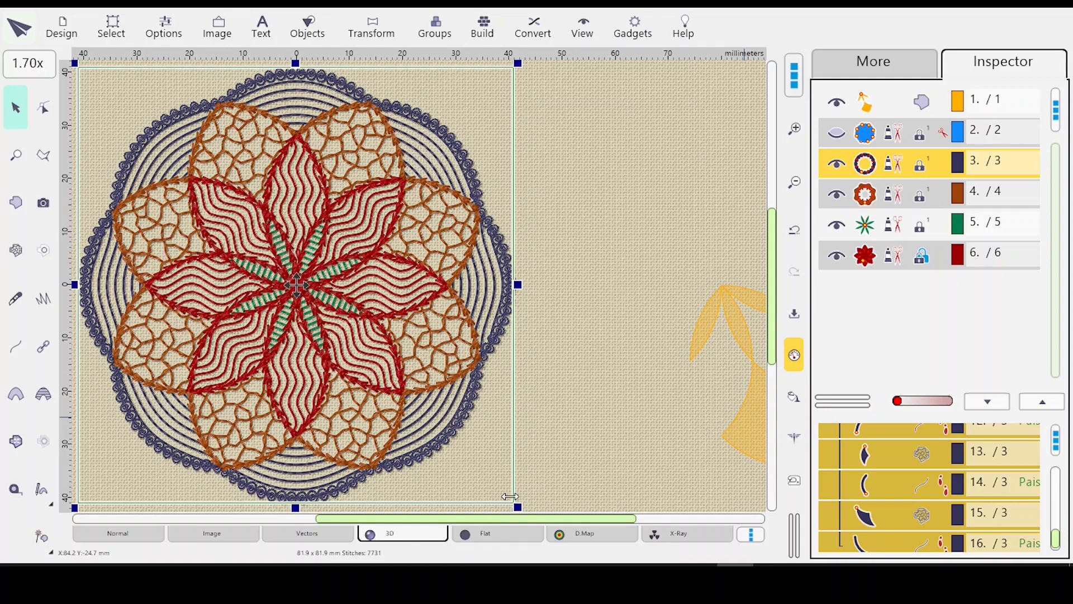
{"action": "left_click", "coordinate": [794, 355]}
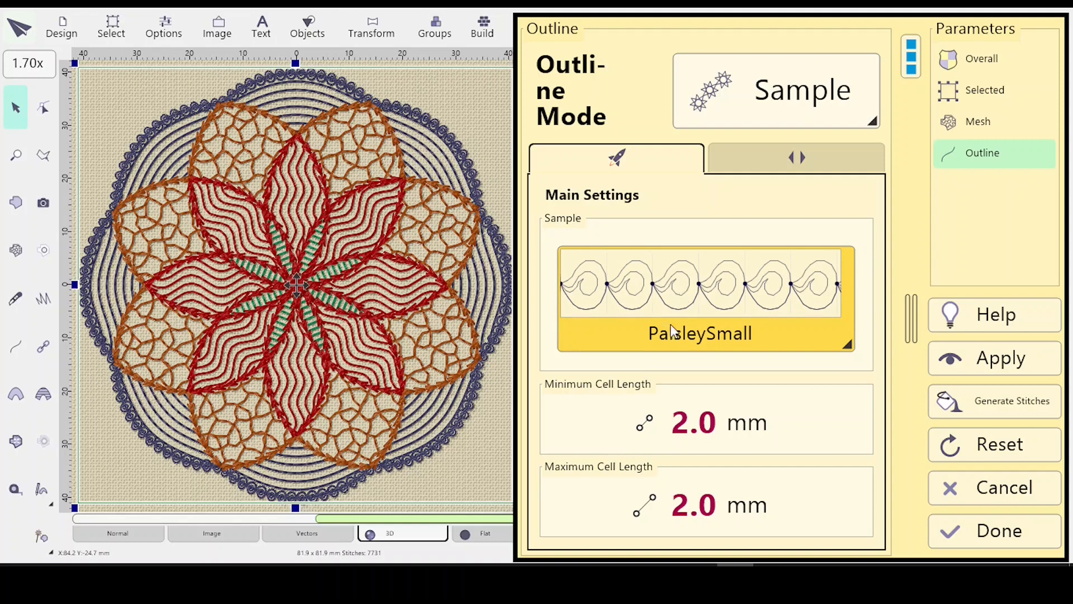
{"action": "left_click", "coordinate": [786, 161]}
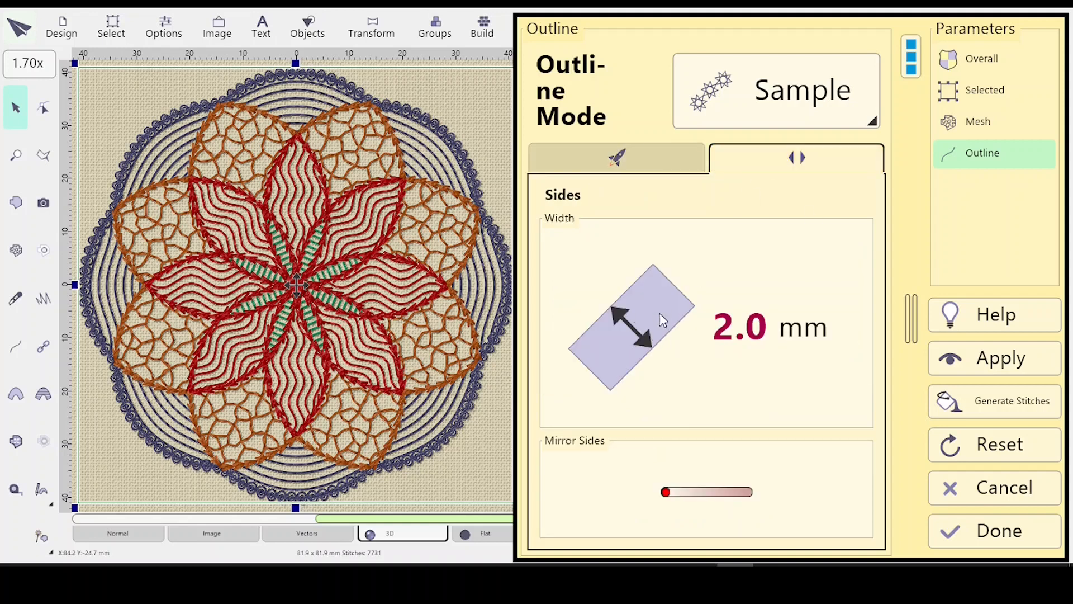
{"action": "left_click", "coordinate": [646, 166]}
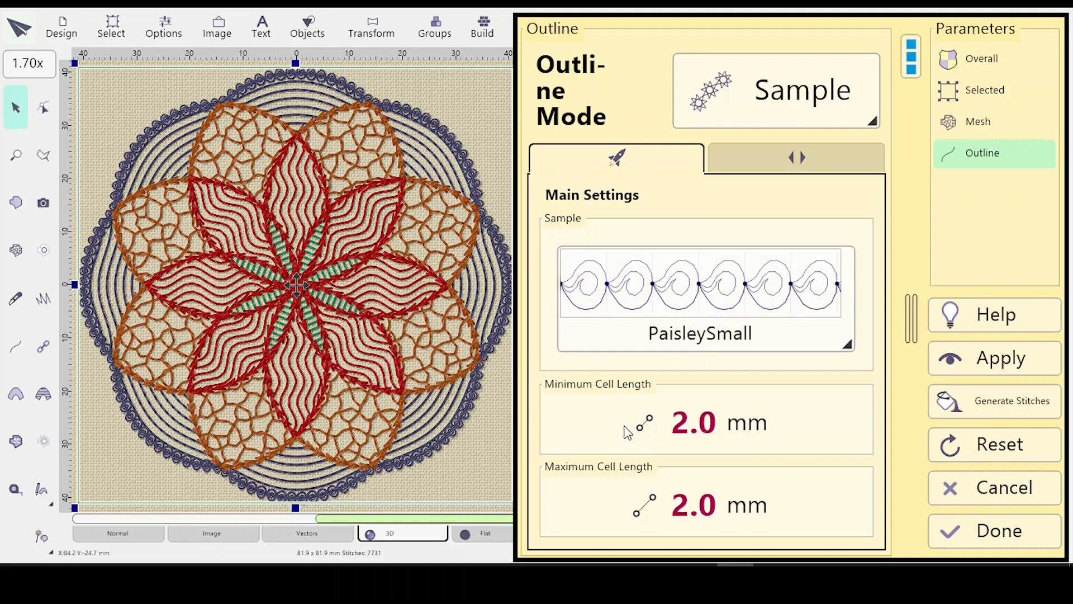
{"action": "left_click", "coordinate": [790, 158]}
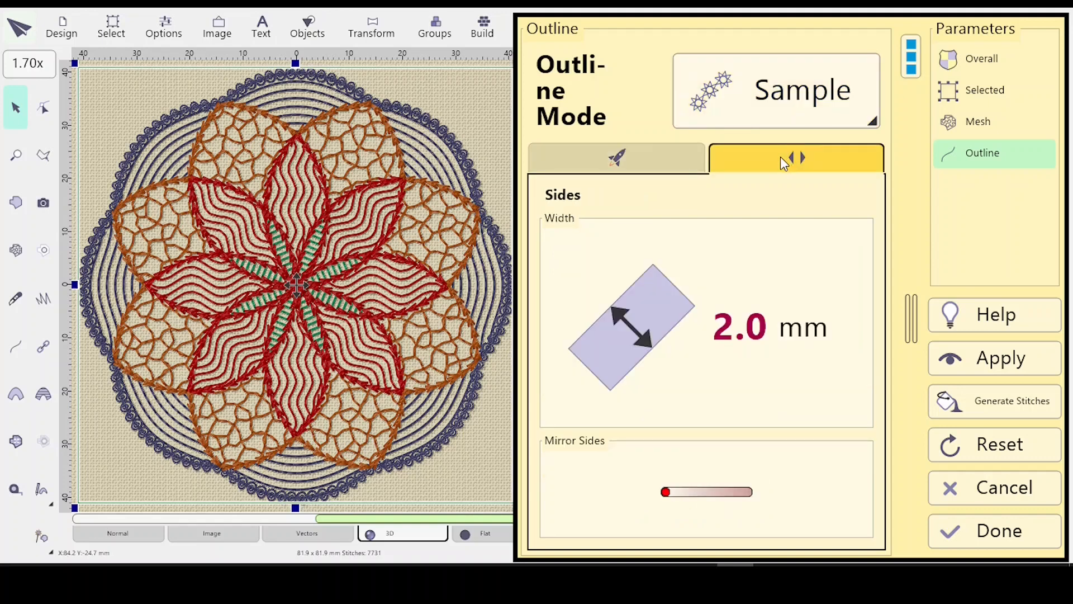
{"action": "left_click", "coordinate": [630, 339]}
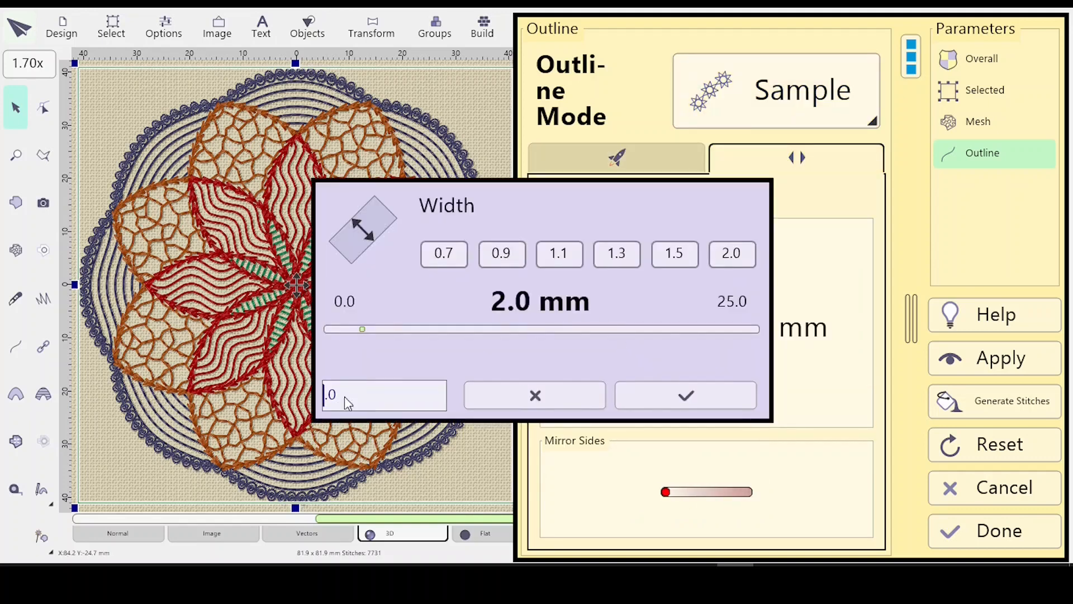
{"action": "type", "text": "3"}
{"action": "left_click", "coordinate": [671, 395]}
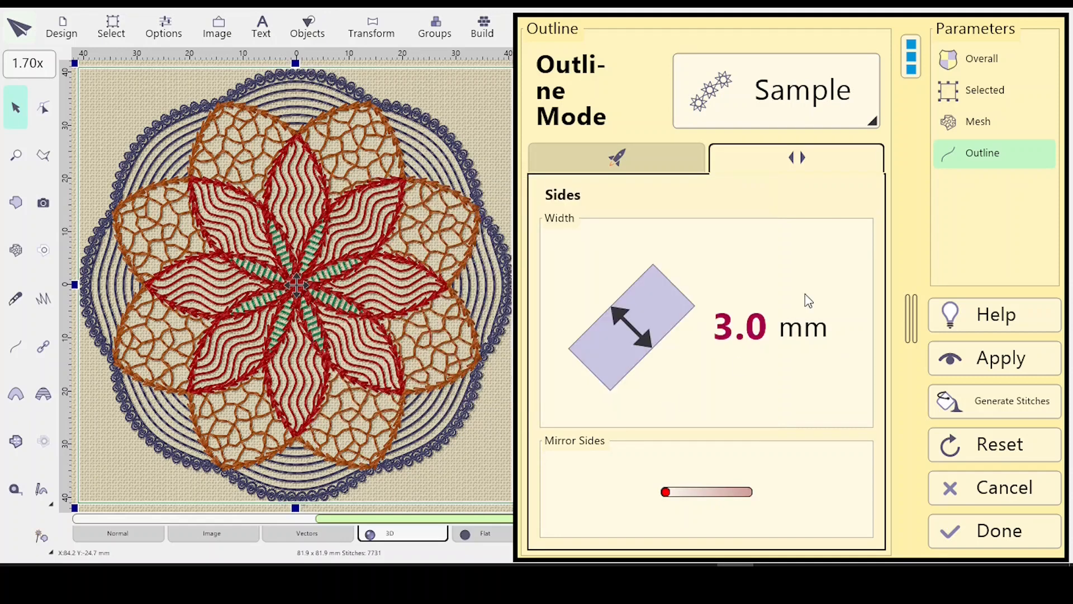
{"action": "left_click", "coordinate": [988, 359]}
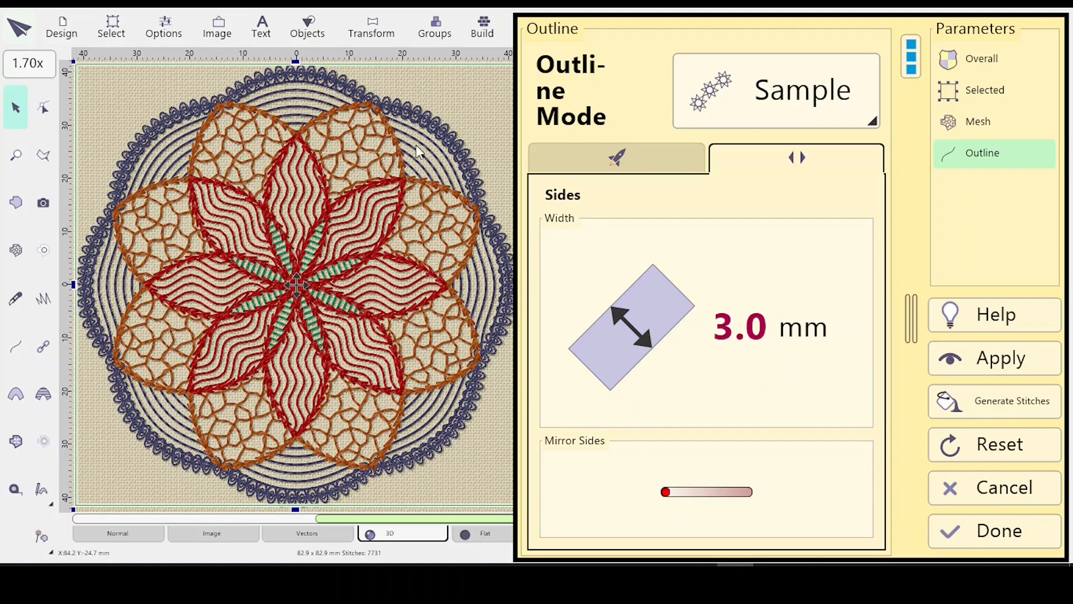
Step: Set the border outline's maximum cell length to 3.0 mm and apply it
{"action": "left_click", "coordinate": [636, 156]}
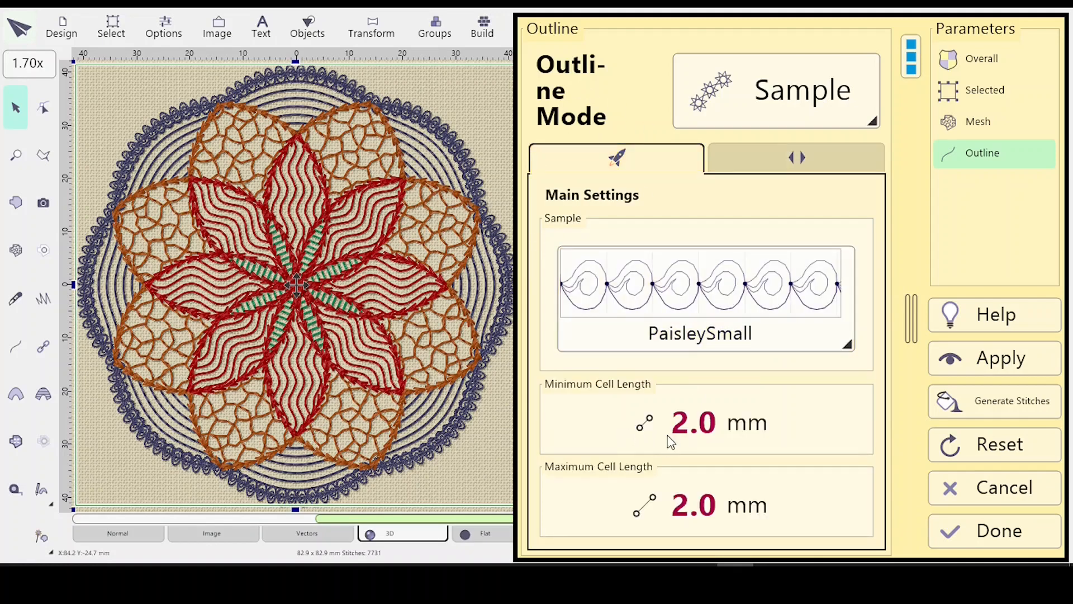
{"action": "left_click", "coordinate": [649, 428]}
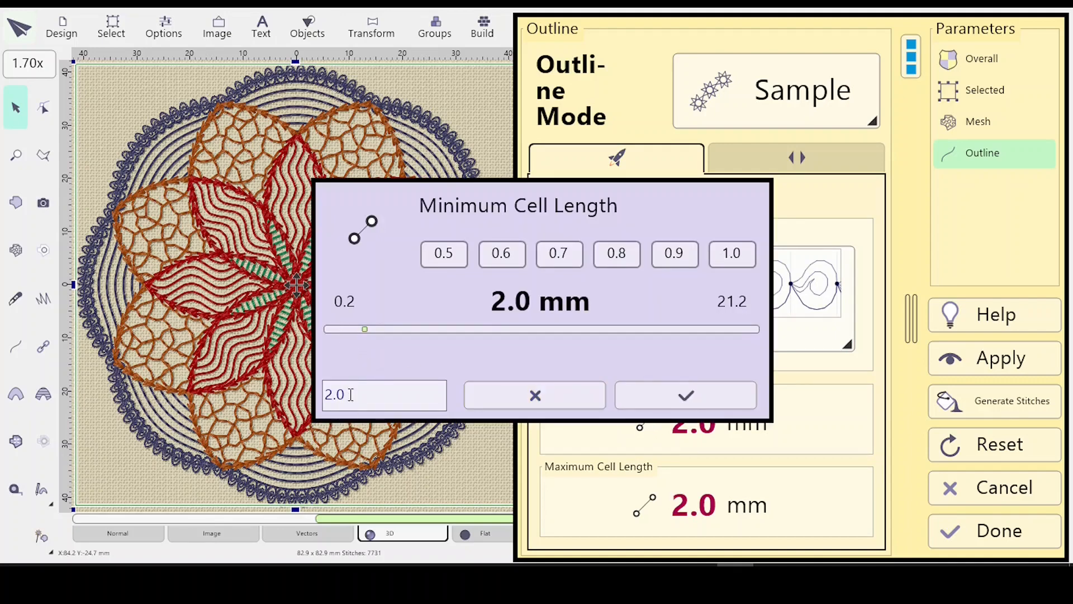
{"action": "left_click", "coordinate": [684, 395]}
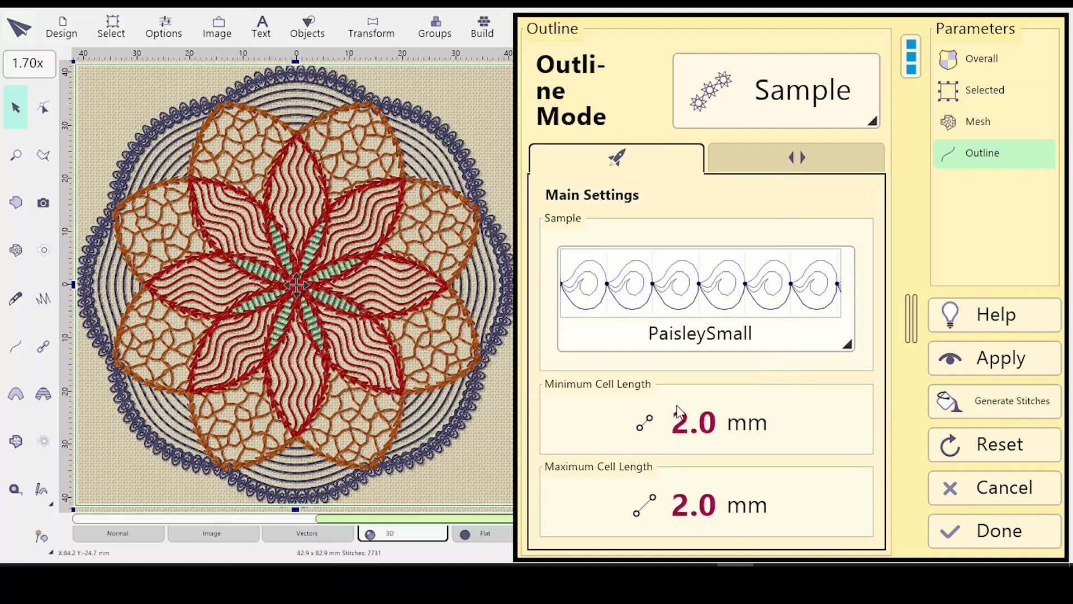
{"action": "left_click", "coordinate": [645, 509]}
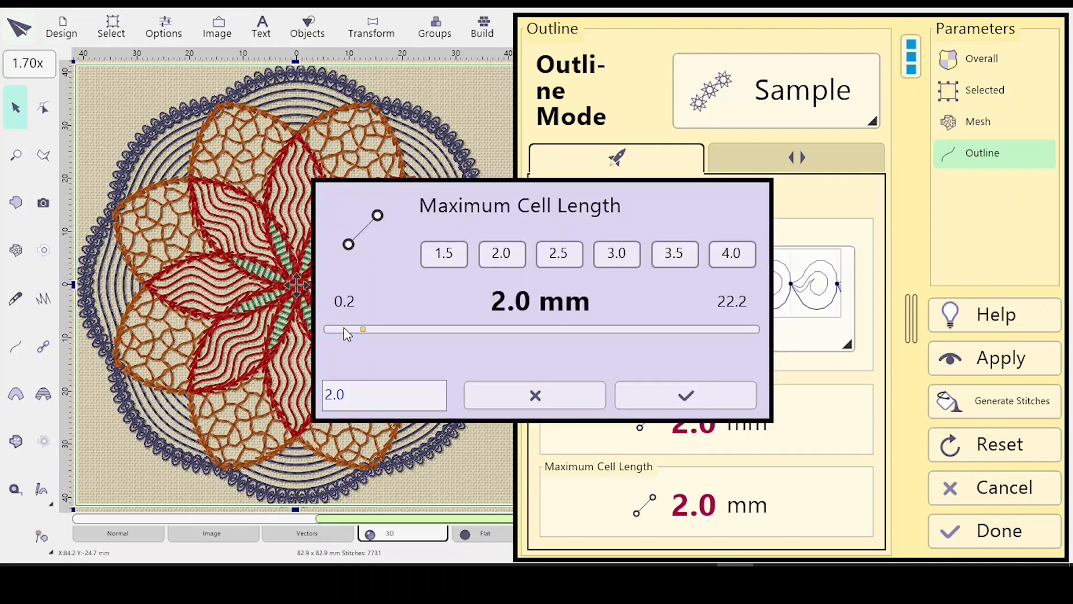
{"action": "left_click", "coordinate": [636, 256]}
{"action": "left_click", "coordinate": [718, 396]}
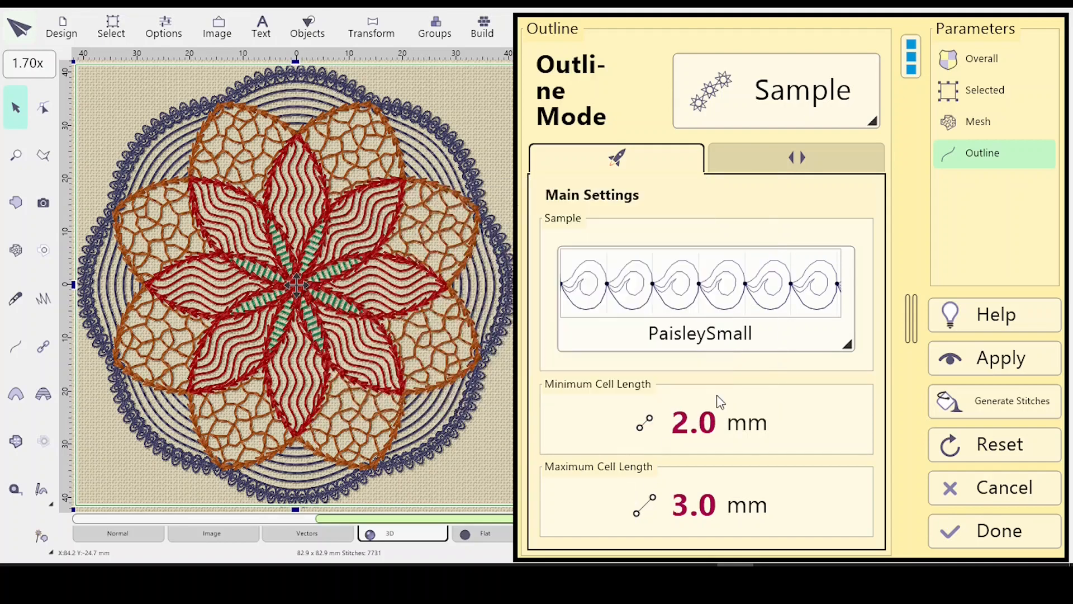
{"action": "left_click", "coordinate": [994, 356]}
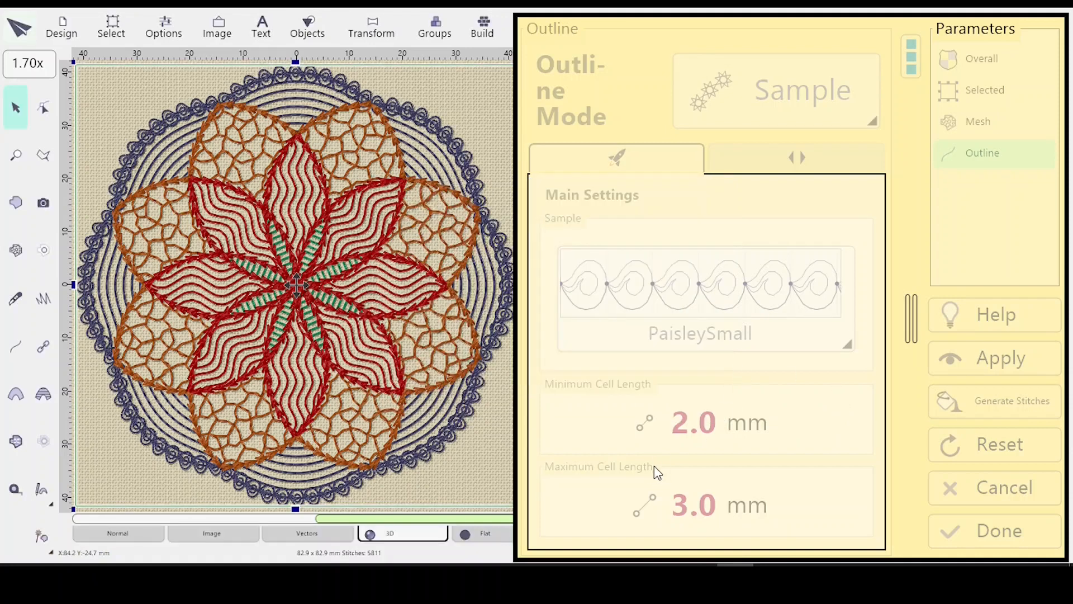
Step: Set the border outline's minimum cell length to 3.0 mm and apply it
{"action": "left_click", "coordinate": [644, 425]}
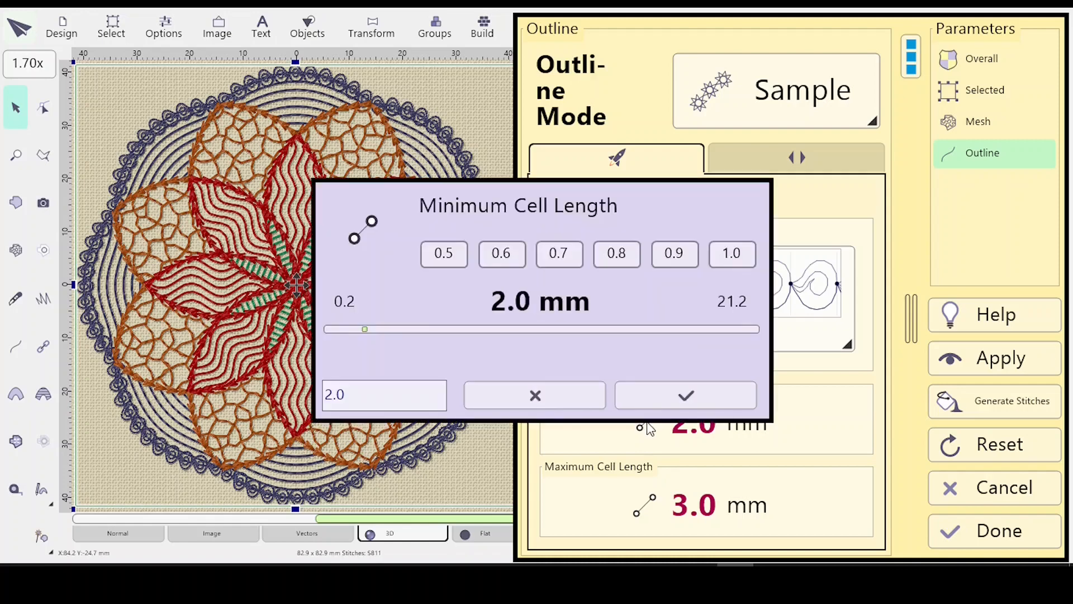
{"action": "double_click", "coordinate": [342, 394]}
{"action": "left_click", "coordinate": [335, 398]}
{"action": "key", "text": "BackSpace"}
{"action": "type", "text": "3"}
{"action": "key", "text": "Return"}
{"action": "left_click", "coordinate": [1023, 360]}
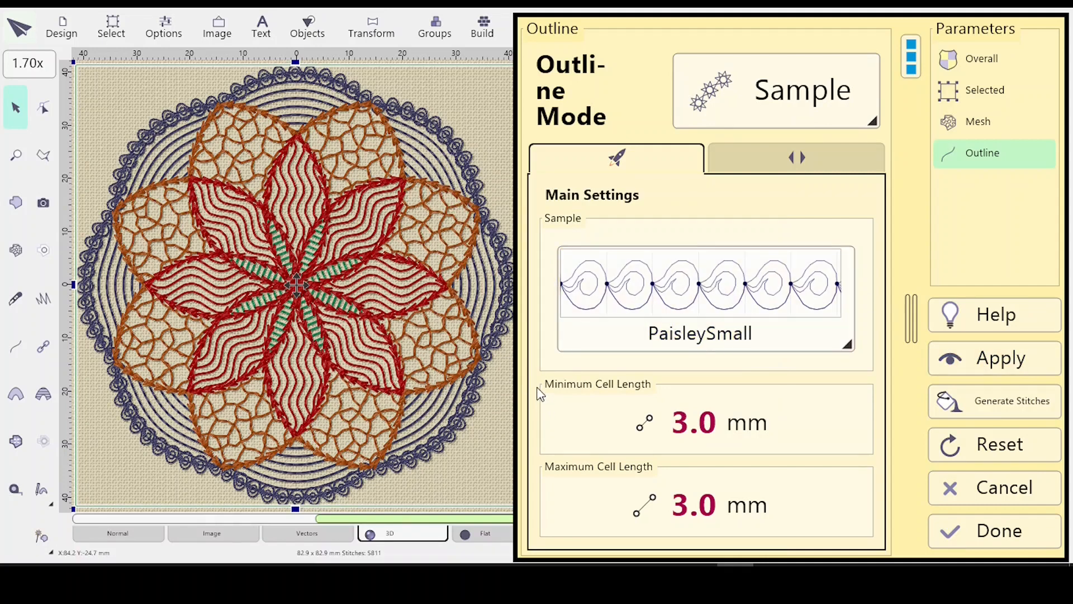
Step: Set both the minimum and maximum cell length of the border outline to 4.0 mm and apply them
{"action": "left_click", "coordinate": [645, 428]}
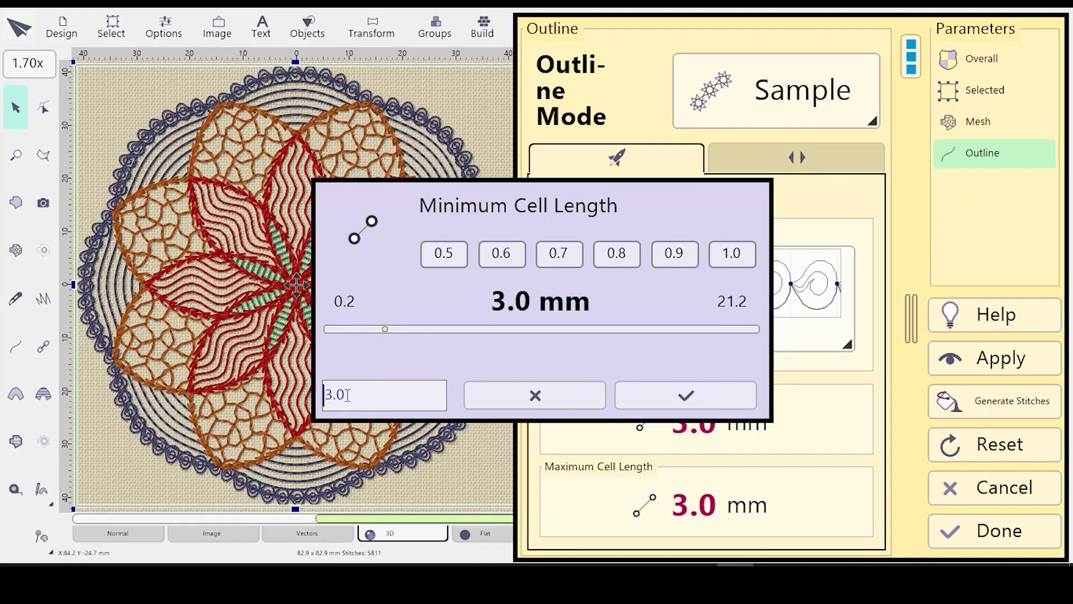
{"action": "key", "text": "Delete"}
{"action": "type", "text": "4"}
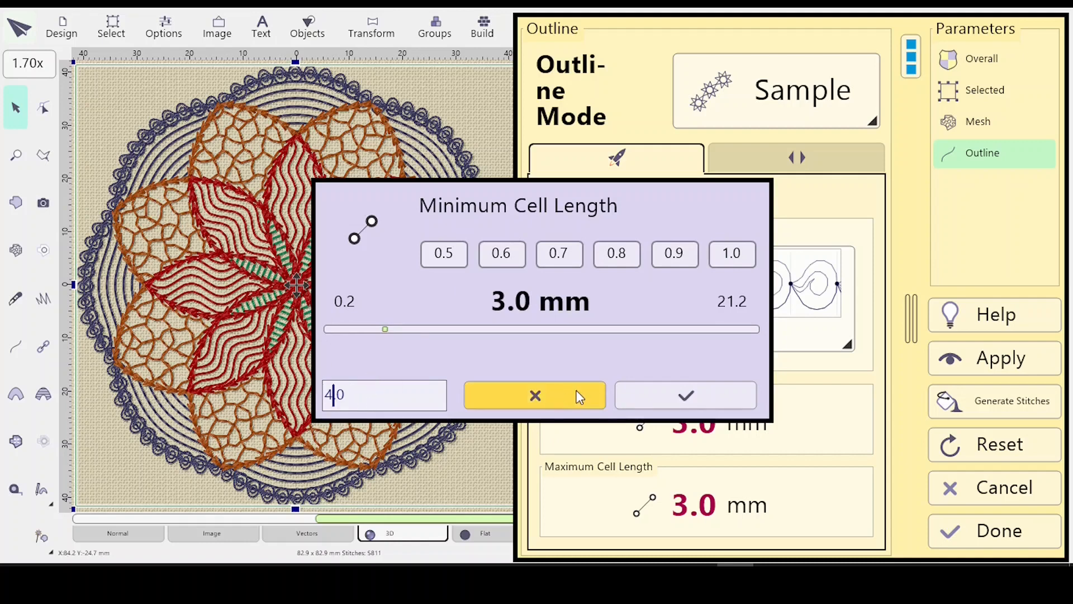
{"action": "left_click", "coordinate": [687, 395]}
{"action": "left_click", "coordinate": [643, 503]}
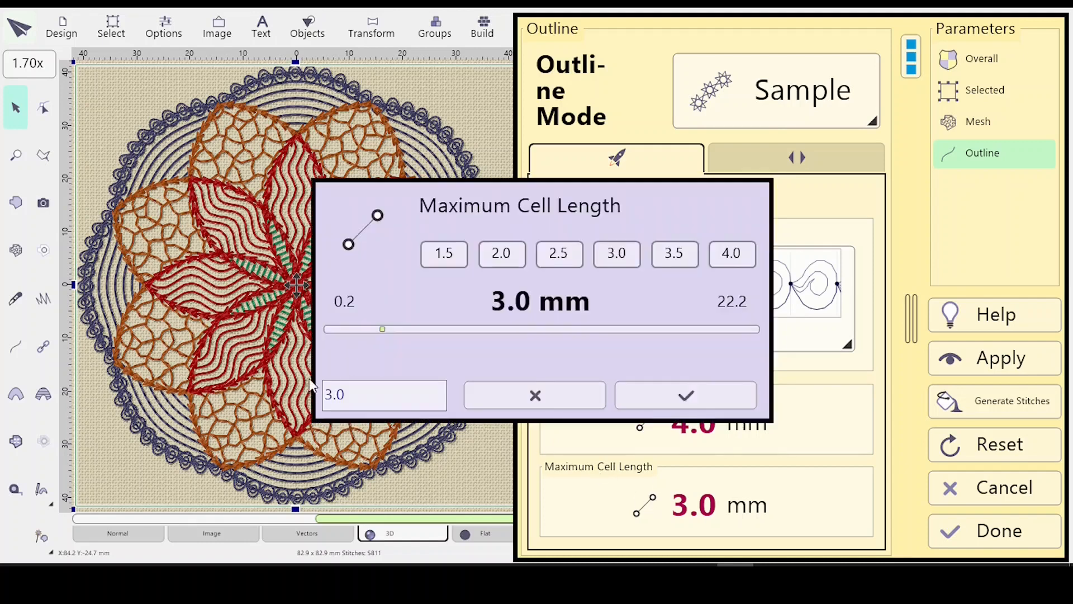
{"action": "left_click", "coordinate": [328, 394]}
{"action": "key", "text": "Delete"}
{"action": "type", "text": "4"}
{"action": "left_click", "coordinate": [686, 395]}
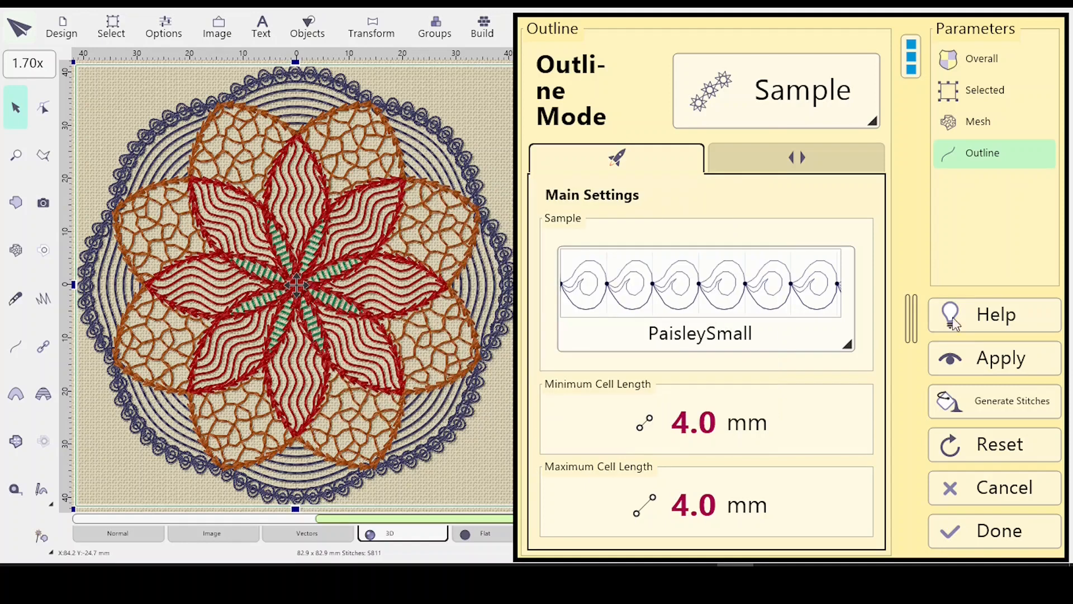
{"action": "left_click", "coordinate": [995, 366]}
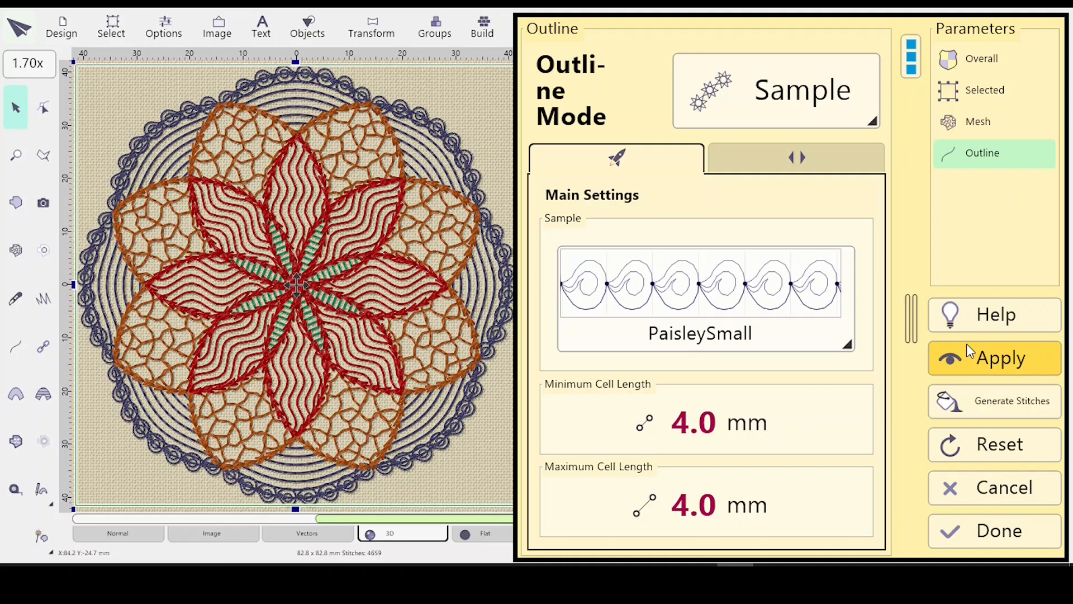
Step: Browse the available outline samples without choosing a new one, and close the border's parameters
{"action": "left_click", "coordinate": [847, 344]}
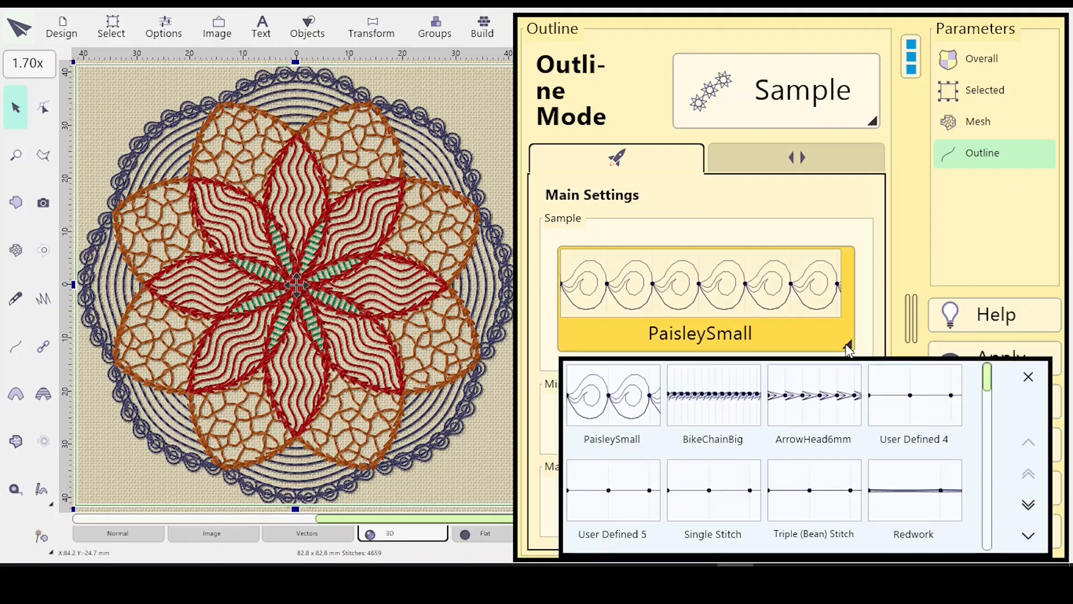
{"action": "left_click", "coordinate": [904, 171]}
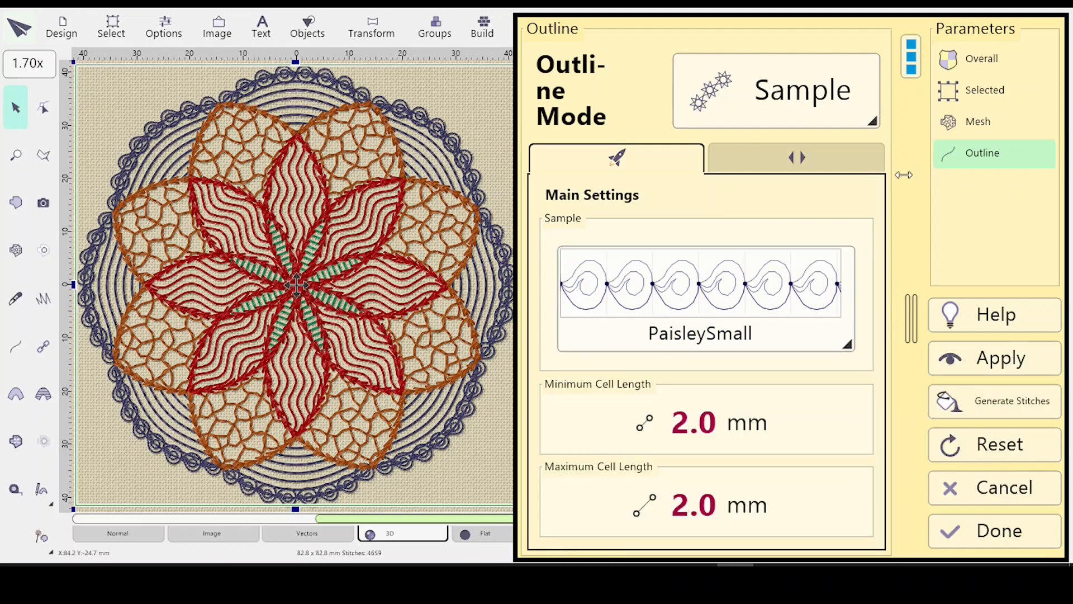
{"action": "left_click", "coordinate": [850, 339]}
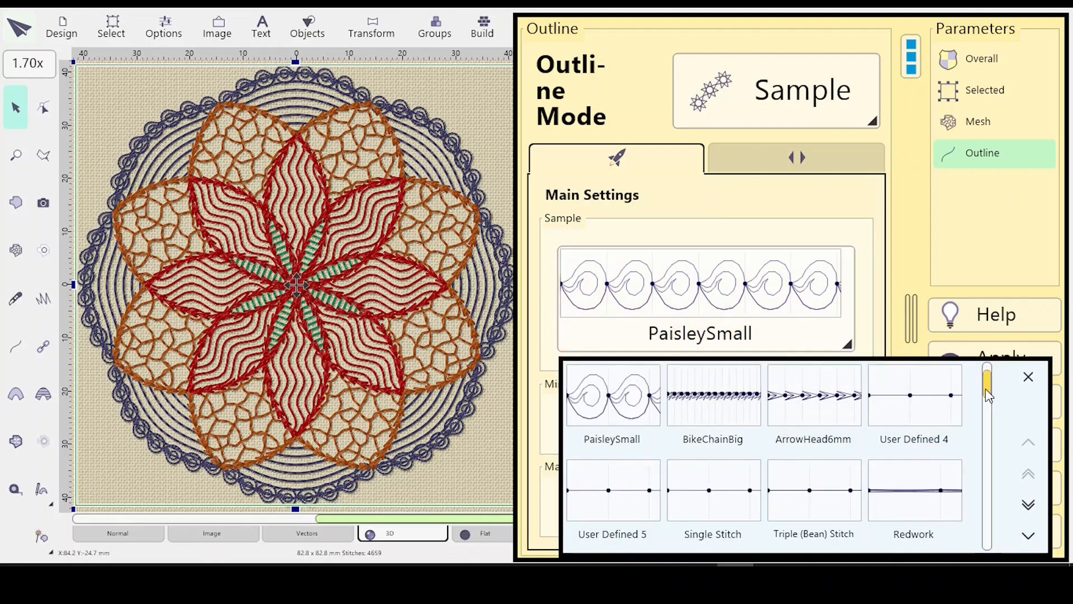
{"action": "left_click_drag", "start_coordinate": [989, 393], "coordinate": [990, 418]}
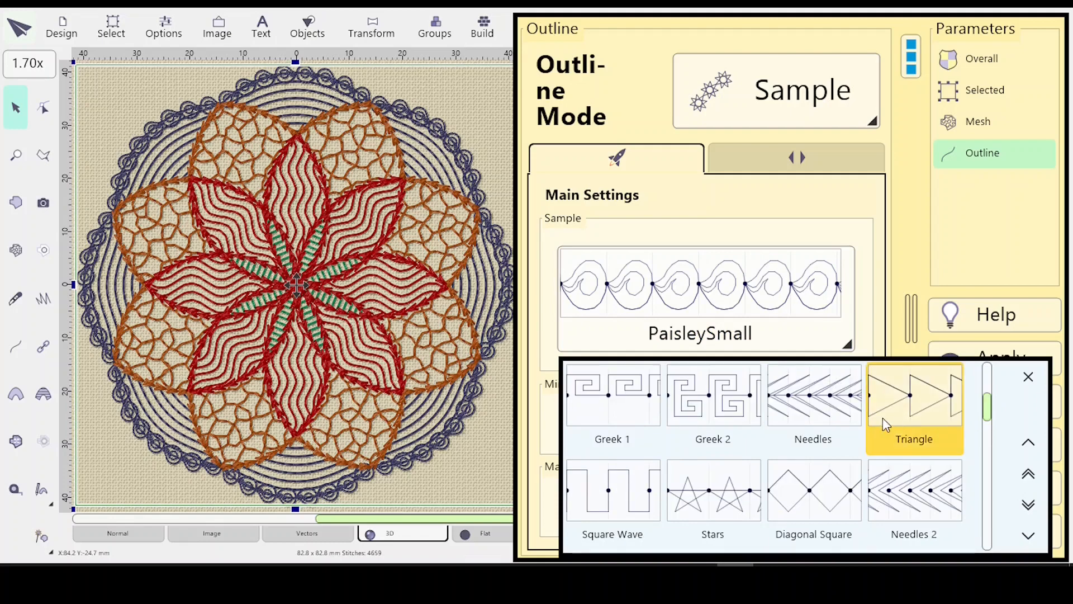
{"action": "left_click_drag", "start_coordinate": [990, 408], "coordinate": [986, 462]}
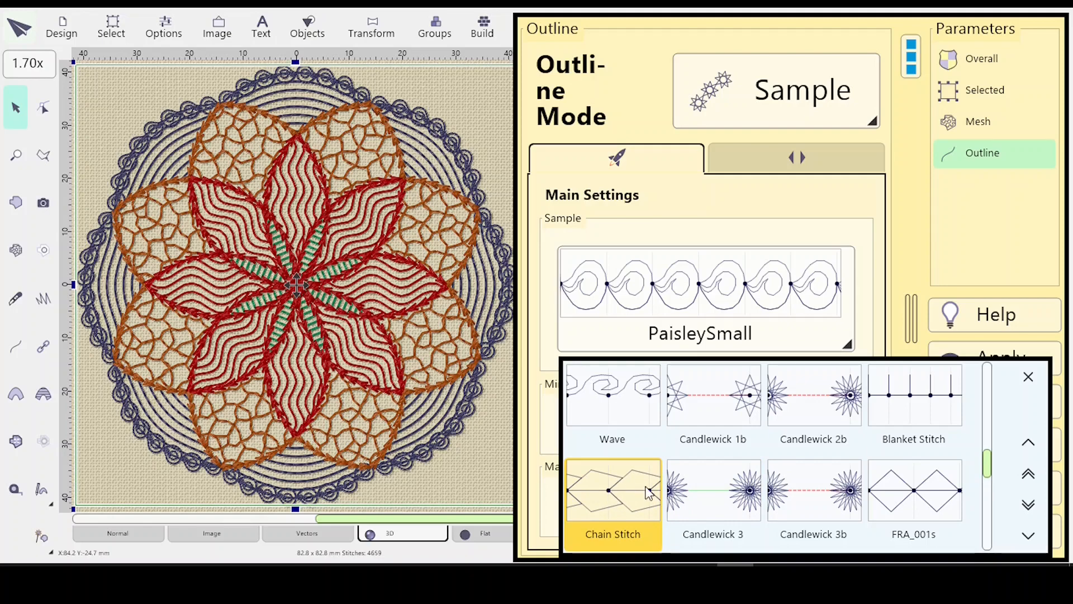
{"action": "left_click", "coordinate": [916, 173]}
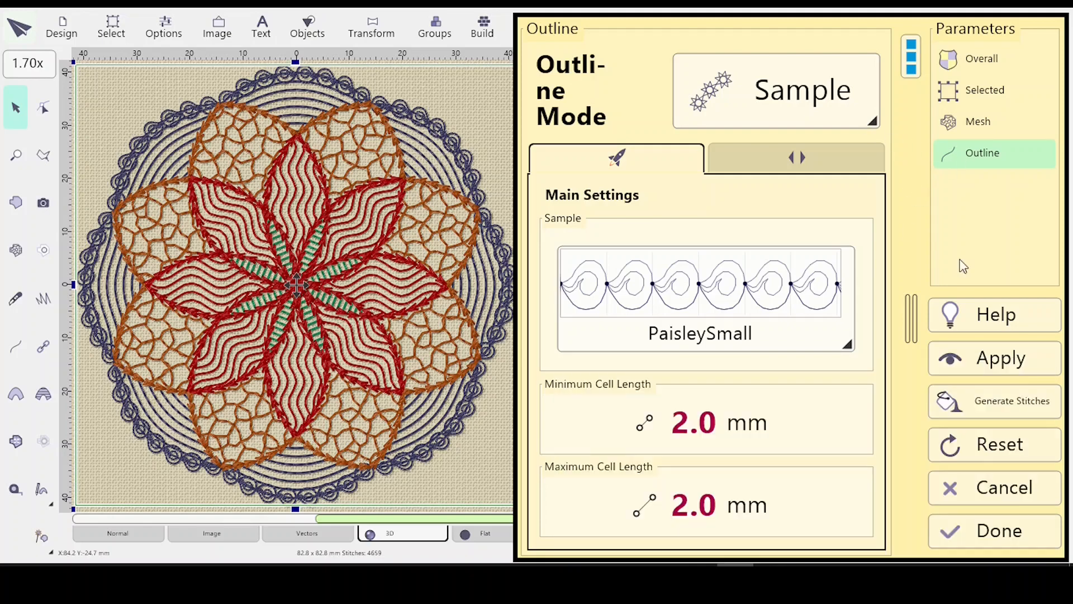
{"action": "key", "text": "Return"}
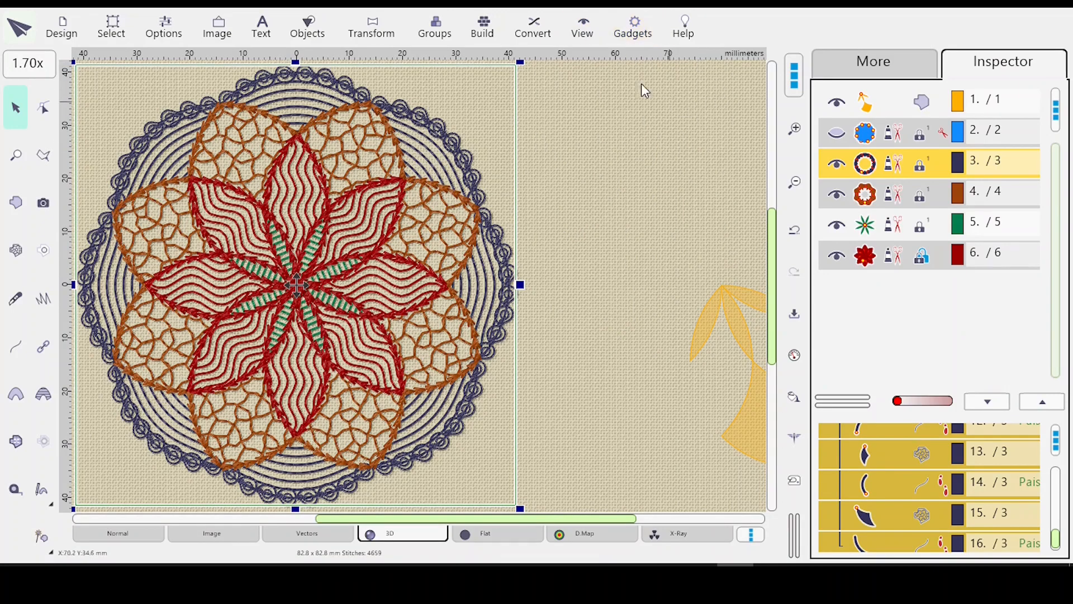
Step: Open the User Samples editor, select empty slot 4 and bring up the sample files available for loading
{"action": "left_click", "coordinate": [630, 28]}
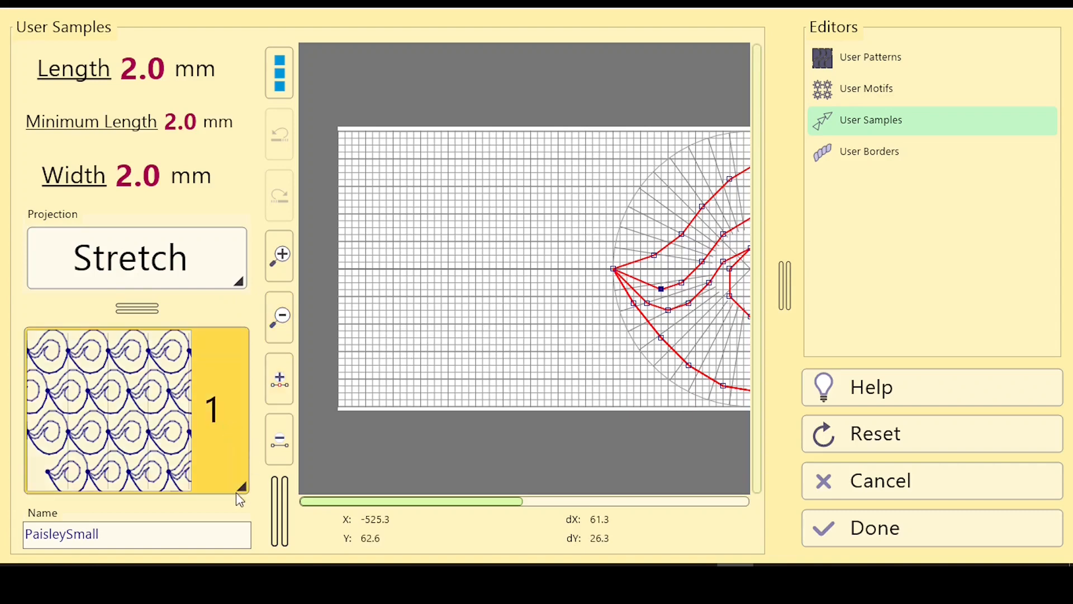
{"action": "left_click", "coordinate": [235, 464]}
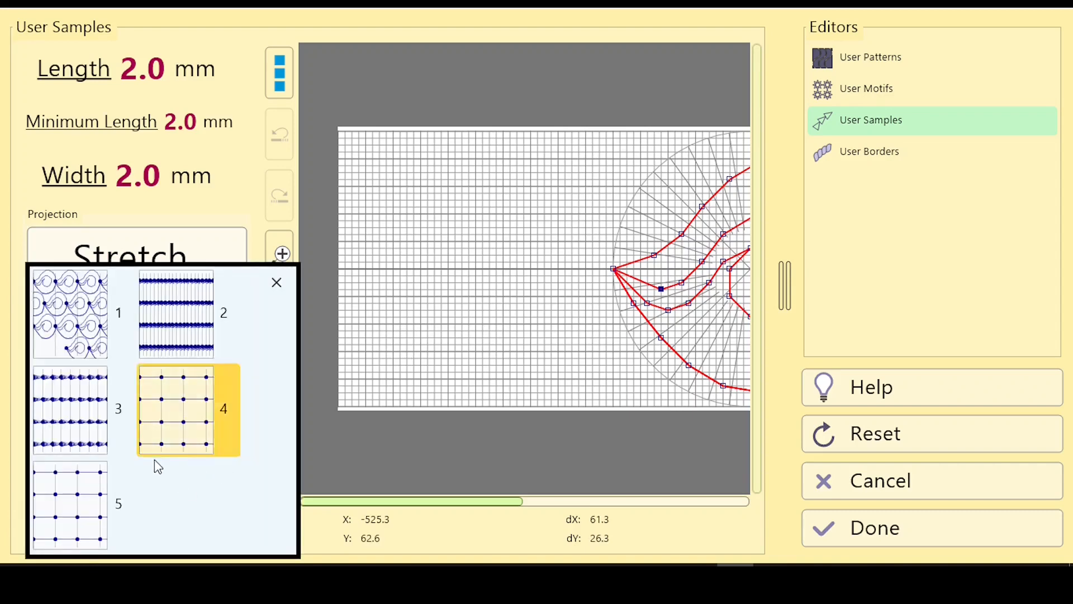
{"action": "left_click", "coordinate": [179, 420]}
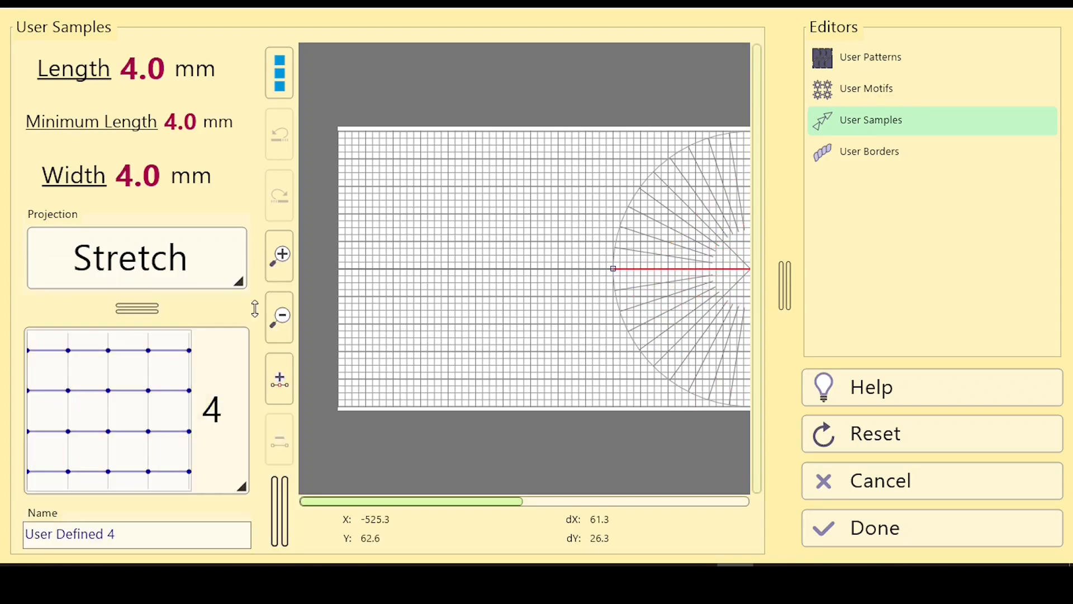
{"action": "left_click", "coordinate": [279, 74]}
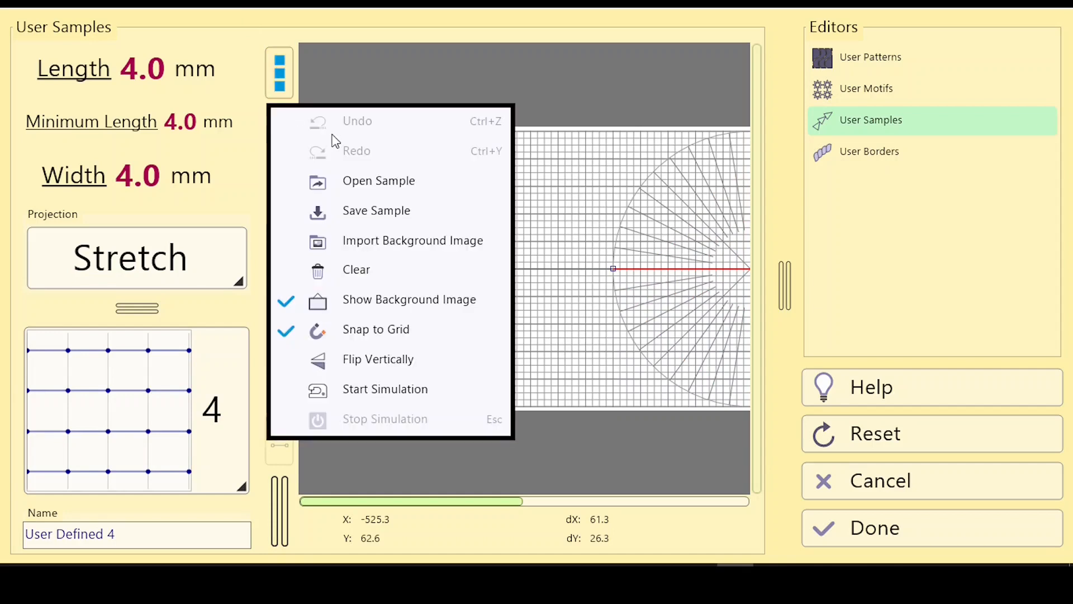
{"action": "left_click", "coordinate": [393, 187]}
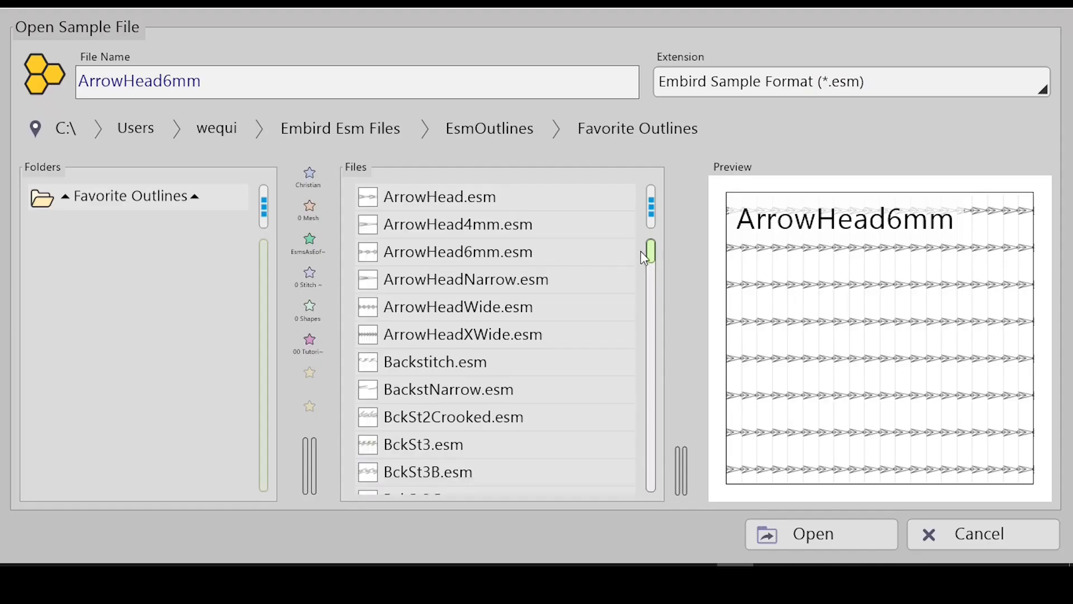
Step: Preview the simple chain stitch samples in the Favorite Outlines folder, comparing the thin, long, wide, extra-big and short variants
{"action": "left_click_drag", "start_coordinate": [650, 261], "coordinate": [652, 361]}
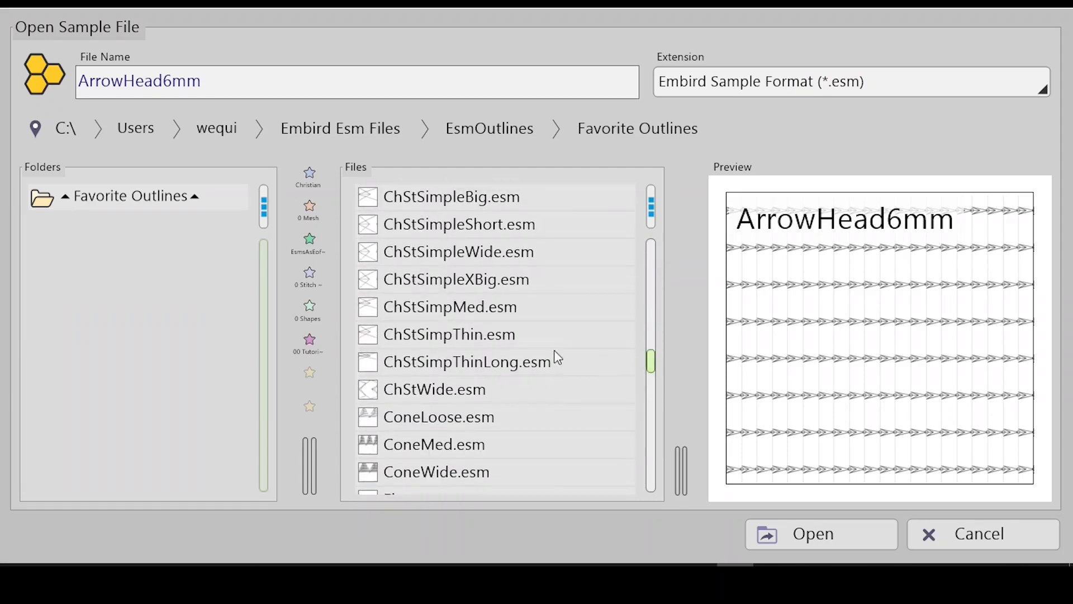
{"action": "left_click", "coordinate": [414, 369]}
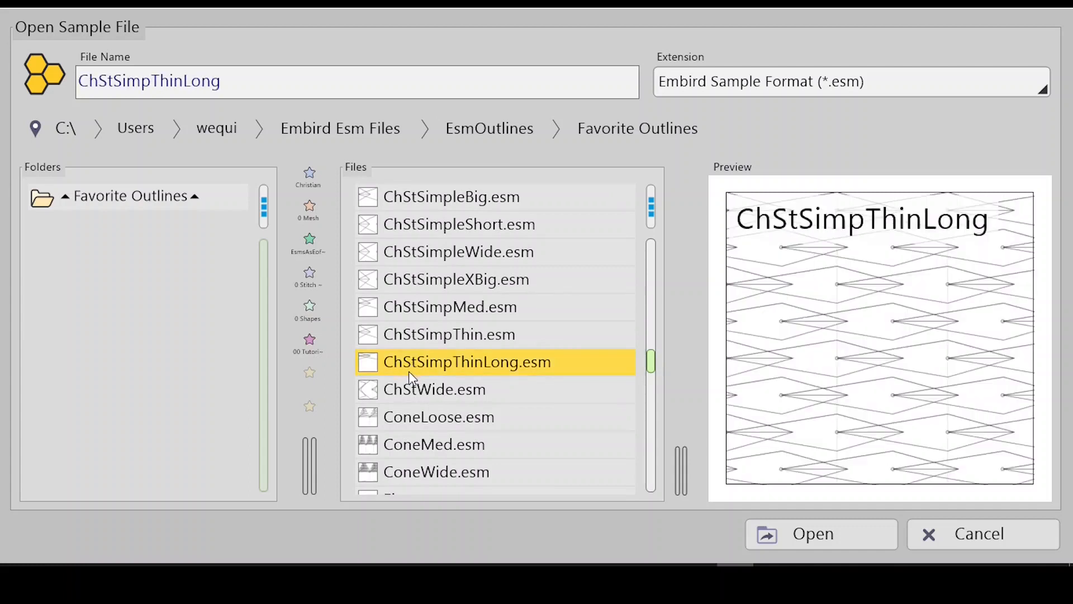
{"action": "left_click", "coordinate": [423, 341]}
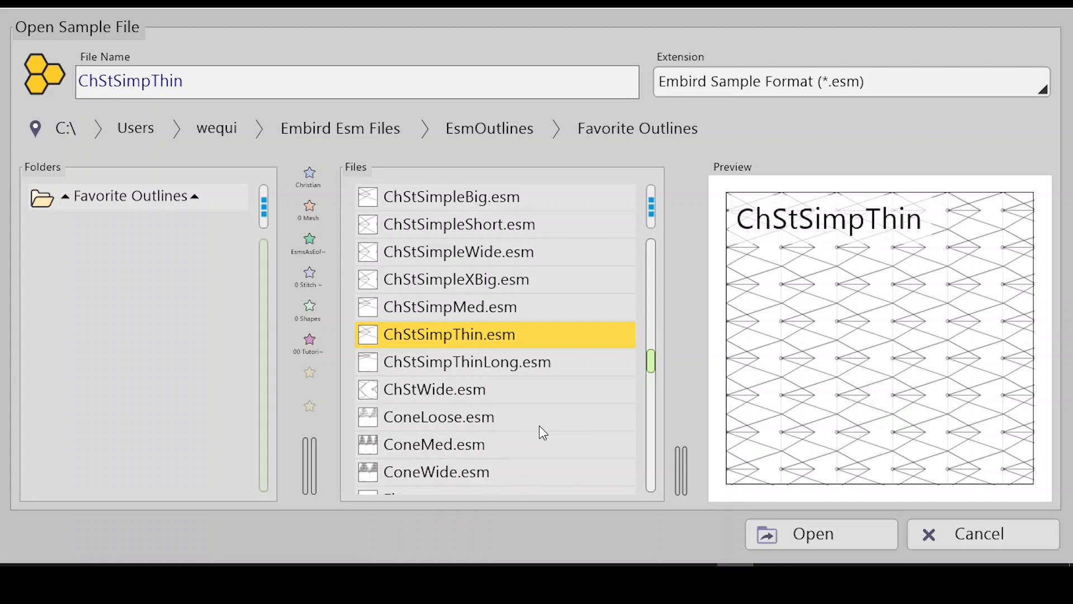
{"action": "left_click", "coordinate": [453, 278]}
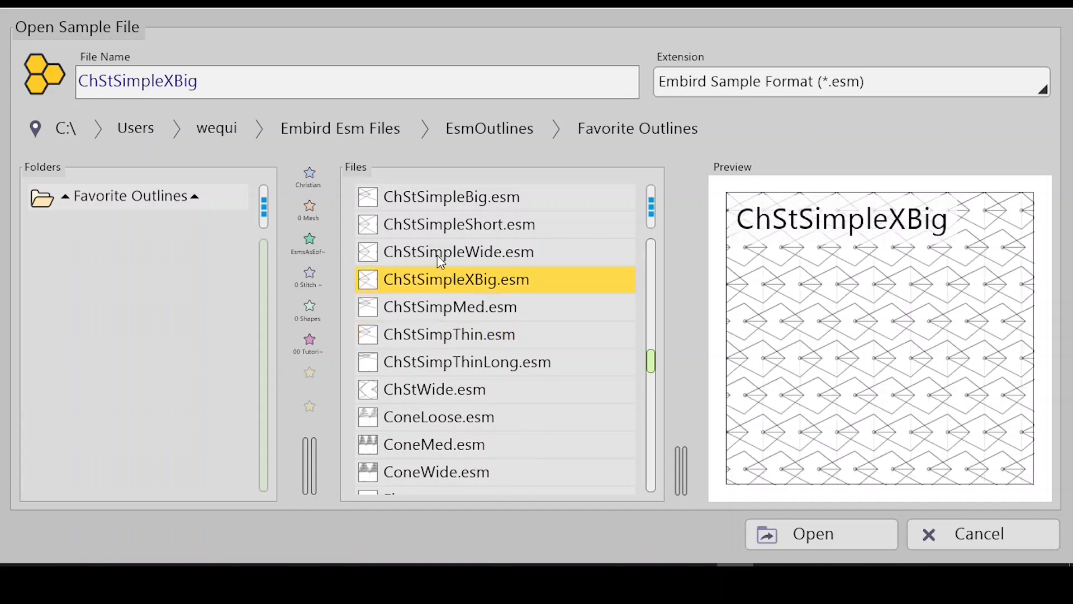
{"action": "left_click", "coordinate": [454, 254]}
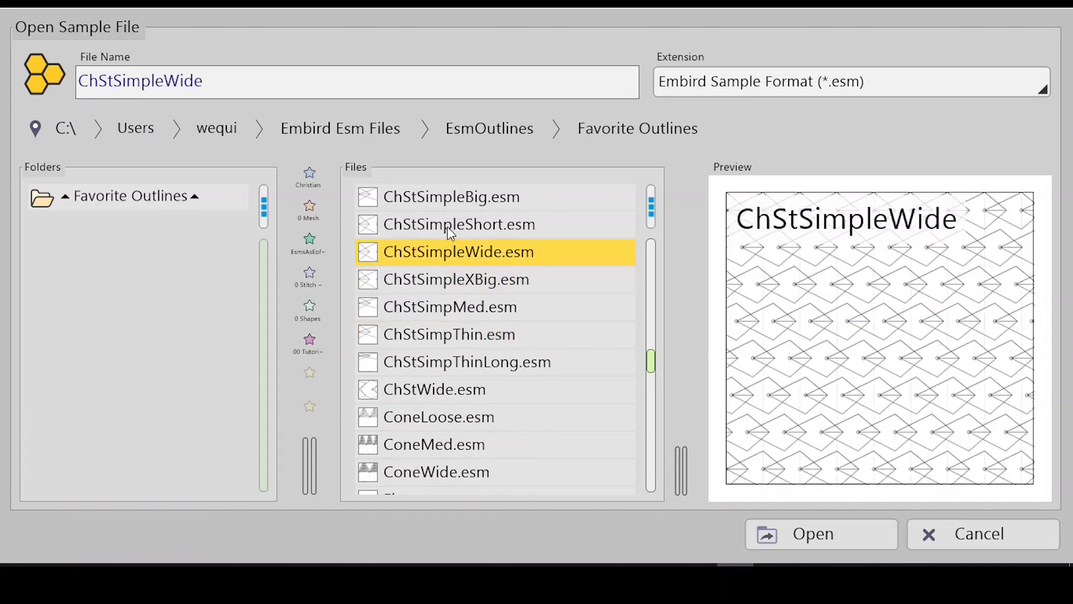
{"action": "left_click", "coordinate": [458, 226]}
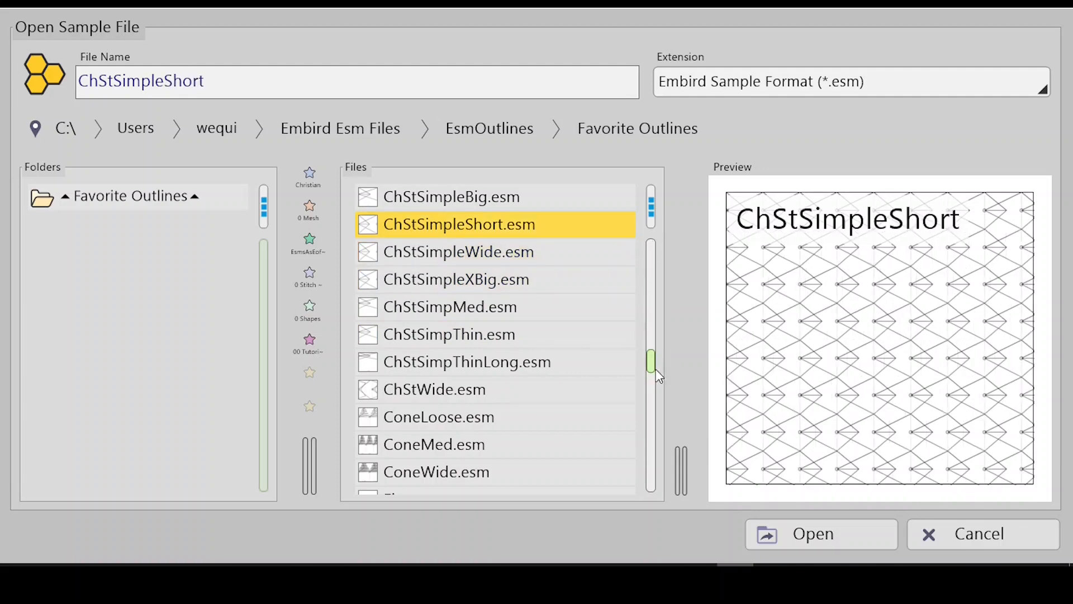
{"action": "left_click_drag", "start_coordinate": [650, 359], "coordinate": [646, 351]}
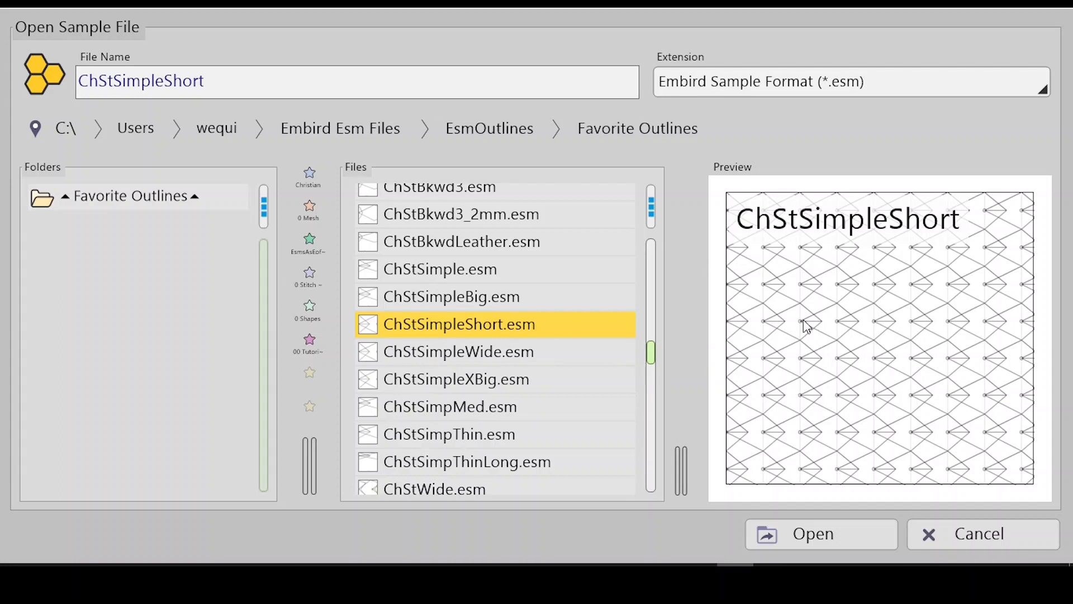
{"action": "left_click", "coordinate": [461, 357]}
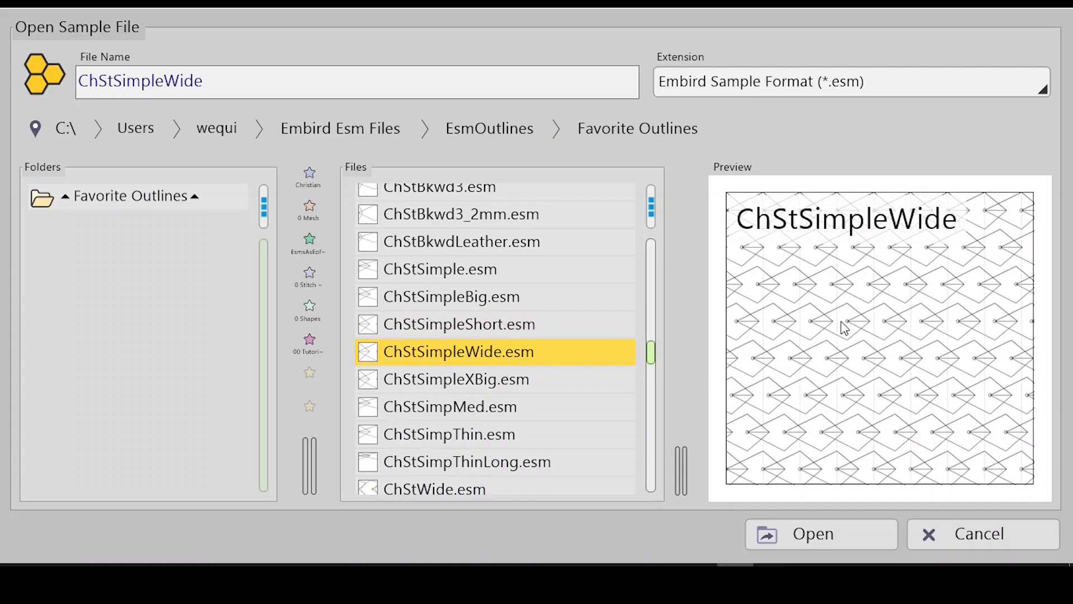
{"action": "left_click", "coordinate": [420, 437]}
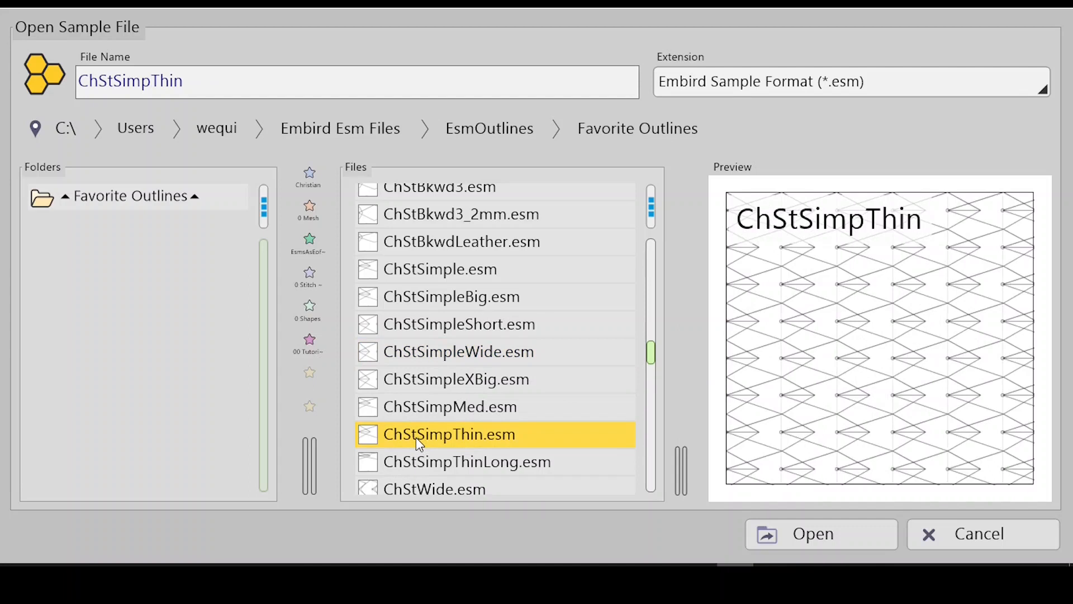
Step: Compare the remaining thin chain stitch variants and load ChStSimpMed.esm into user sample slot 4
{"action": "left_click", "coordinate": [441, 470]}
{"action": "left_click", "coordinate": [445, 435]}
{"action": "left_click", "coordinate": [432, 408]}
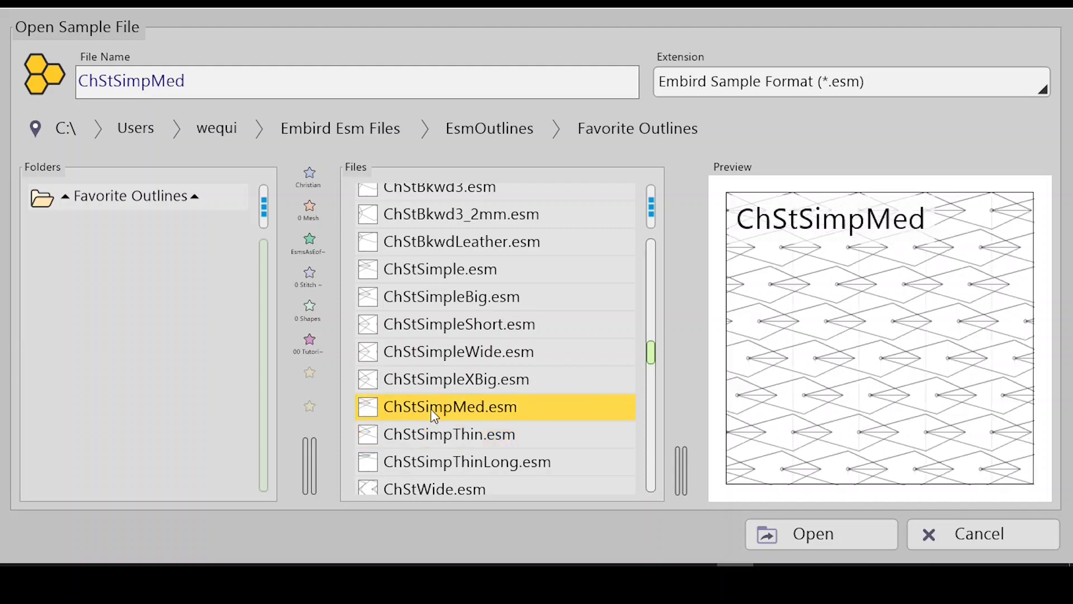
{"action": "left_click", "coordinate": [815, 534]}
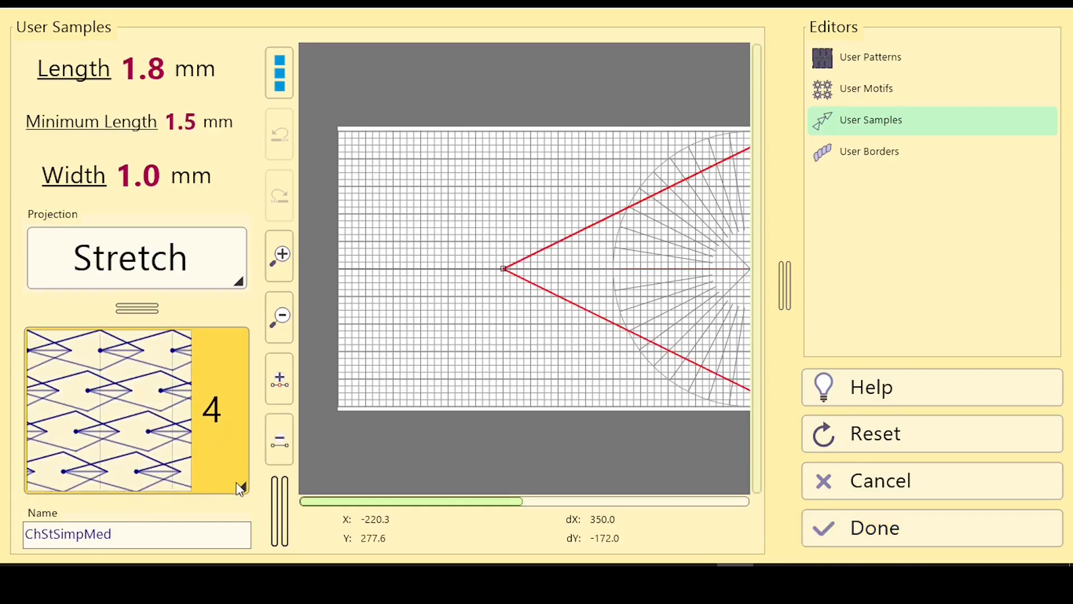
Step: Load the ChStSimpleWide.esm outline sample from Favorite Outlines into user sample slot 5
{"action": "left_click", "coordinate": [237, 483]}
{"action": "left_click", "coordinate": [113, 490]}
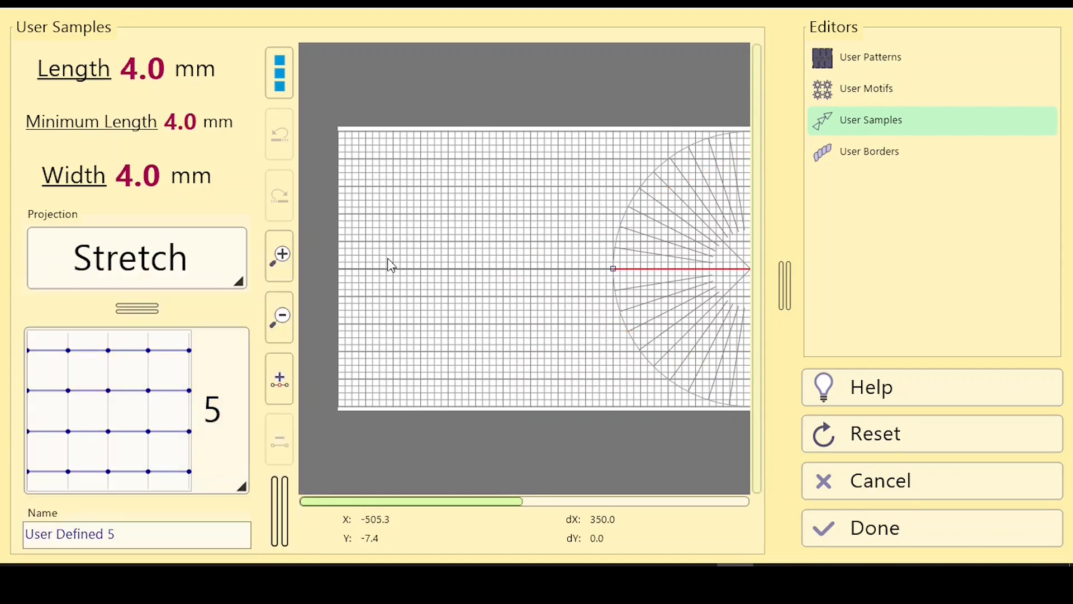
{"action": "left_click", "coordinate": [279, 71]}
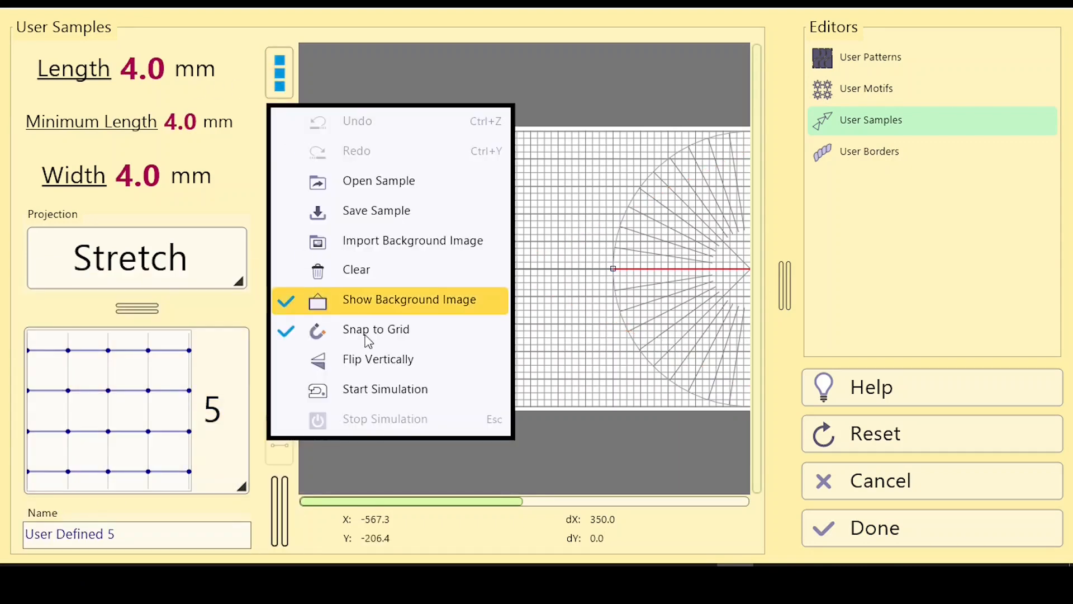
{"action": "left_click", "coordinate": [366, 185]}
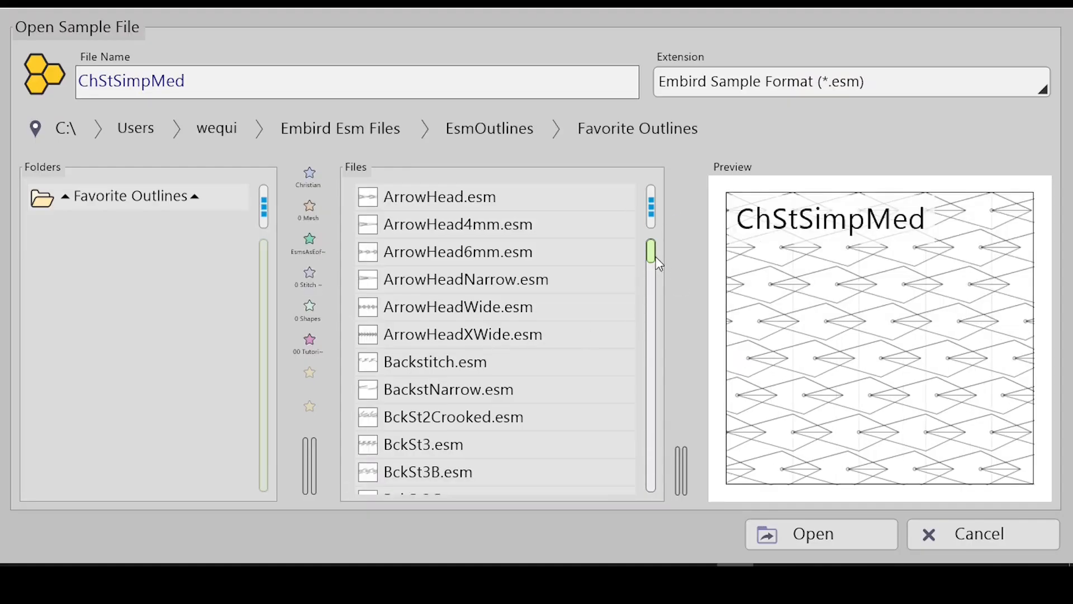
{"action": "left_click_drag", "start_coordinate": [651, 251], "coordinate": [651, 353]}
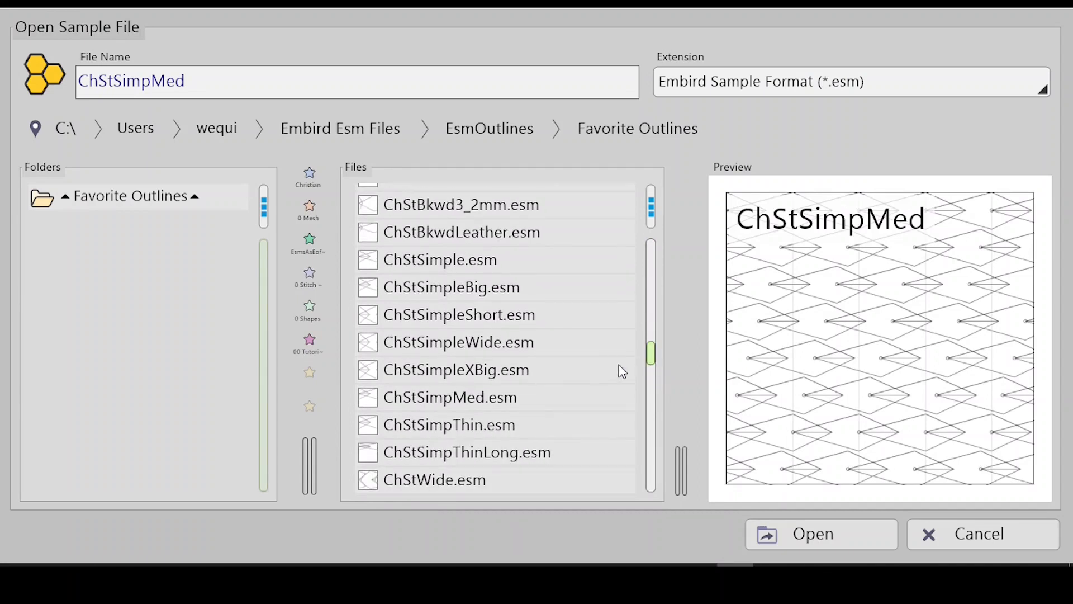
{"action": "left_click", "coordinate": [455, 348]}
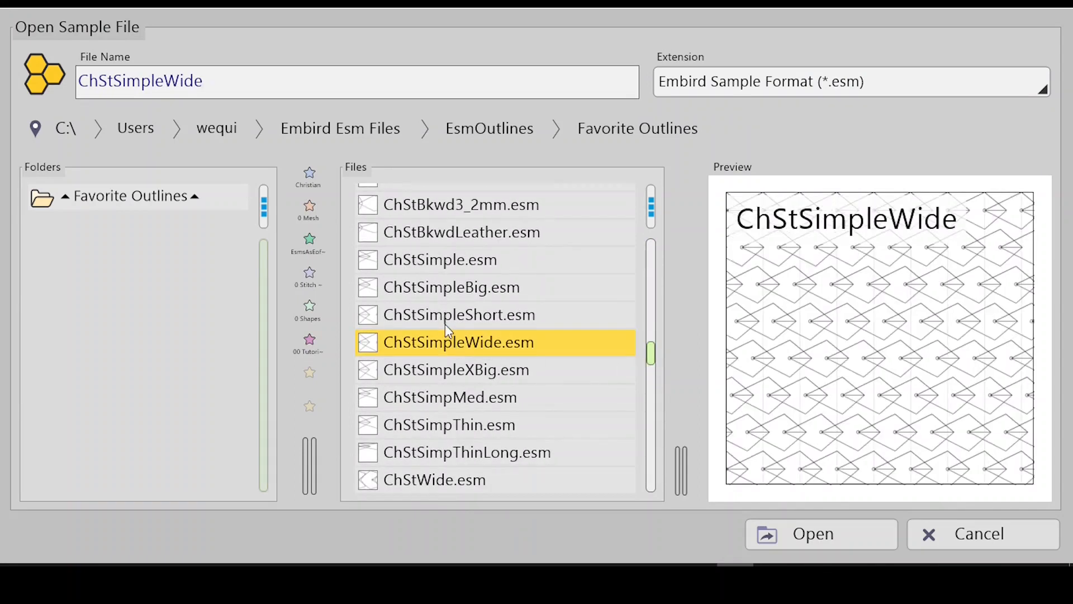
{"action": "left_click", "coordinate": [446, 318]}
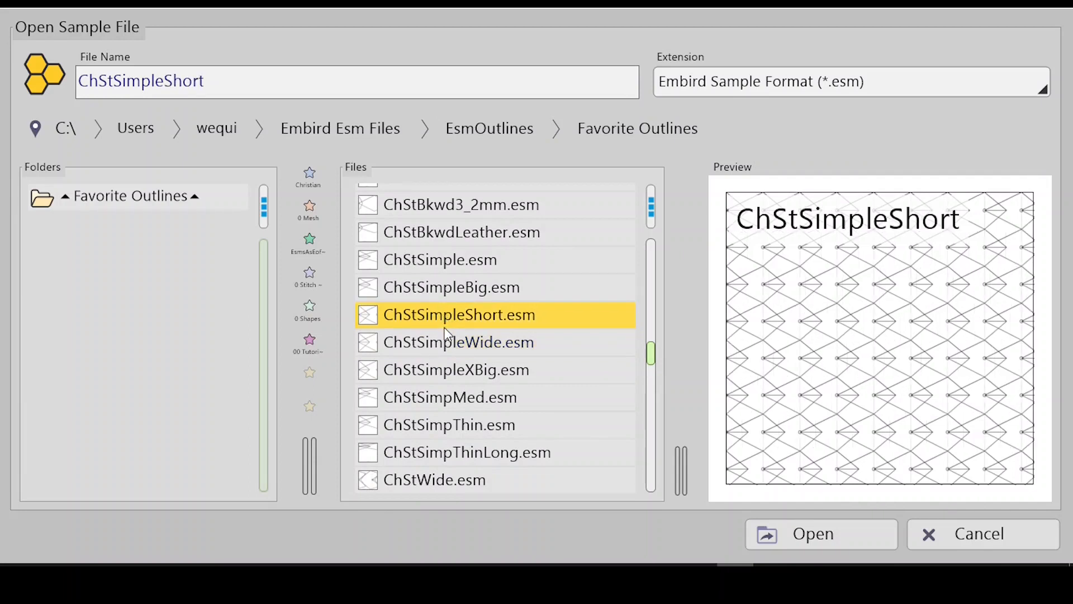
{"action": "left_click", "coordinate": [451, 343]}
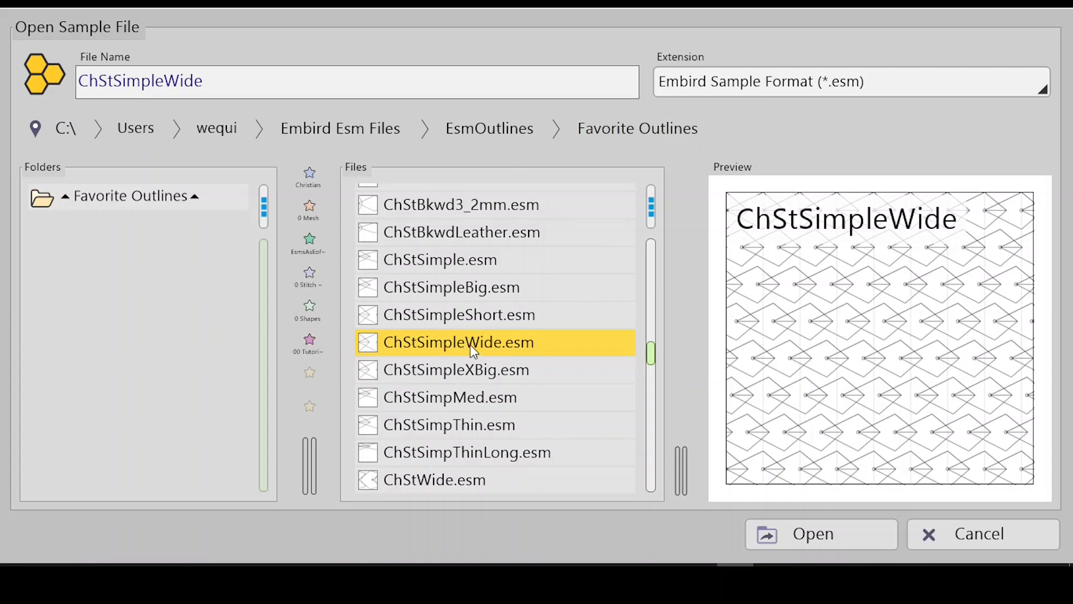
{"action": "left_click", "coordinate": [816, 536]}
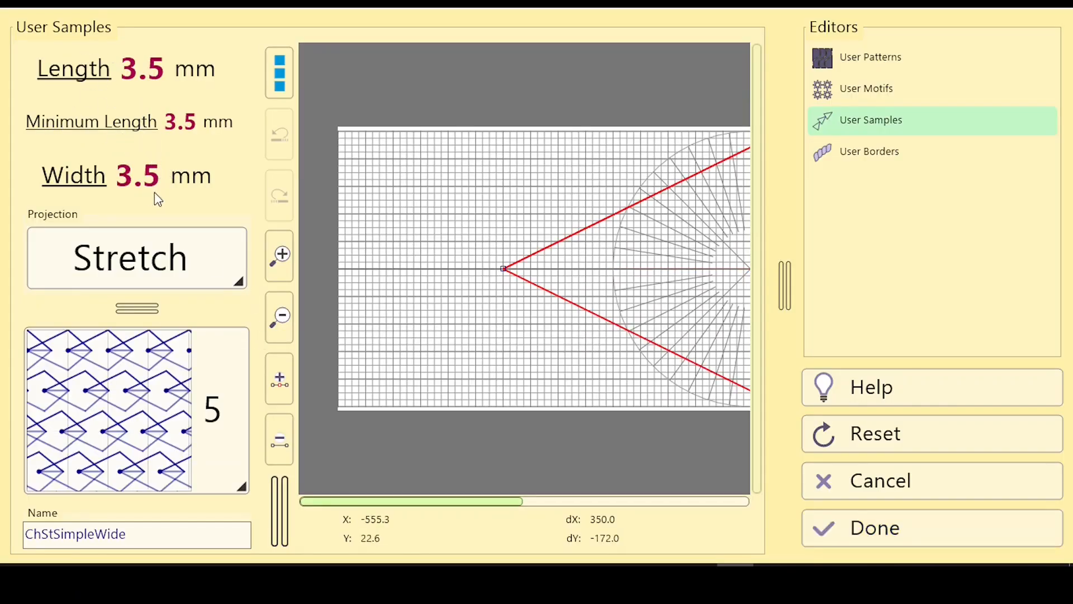
Step: Replace the BikeChainBig sample in slot 2 with ChStSimpleShort.esm from Favorite Outlines
{"action": "left_click", "coordinate": [237, 488]}
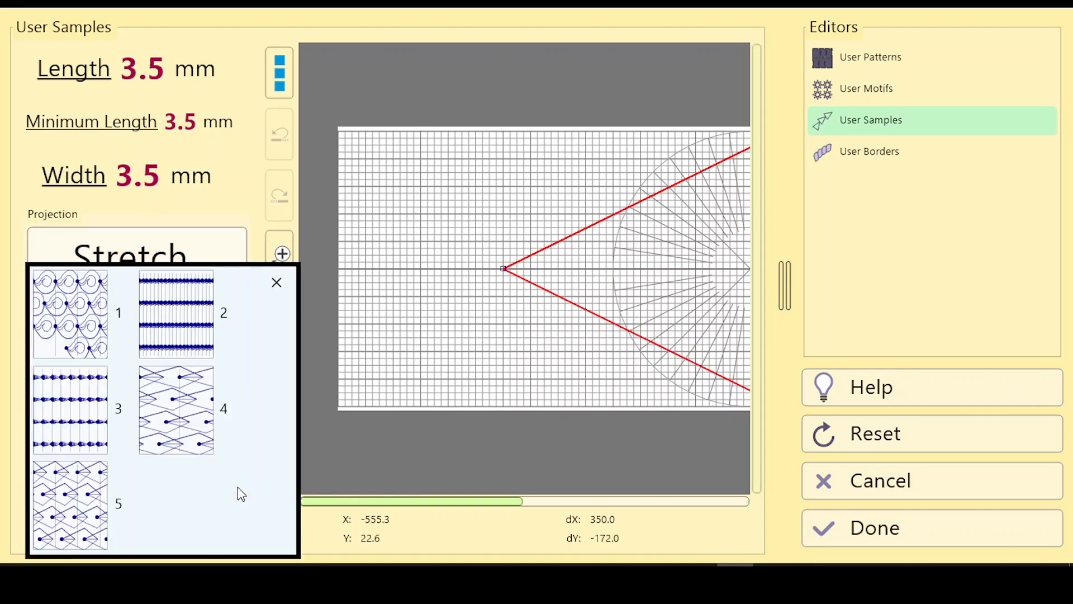
{"action": "left_click", "coordinate": [192, 311]}
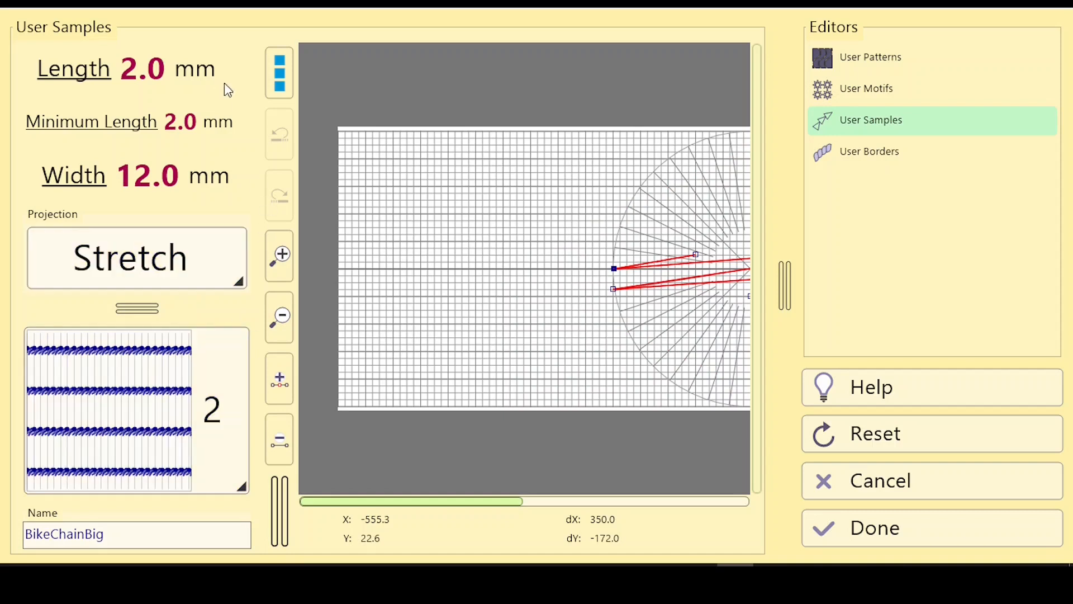
{"action": "left_click", "coordinate": [280, 71]}
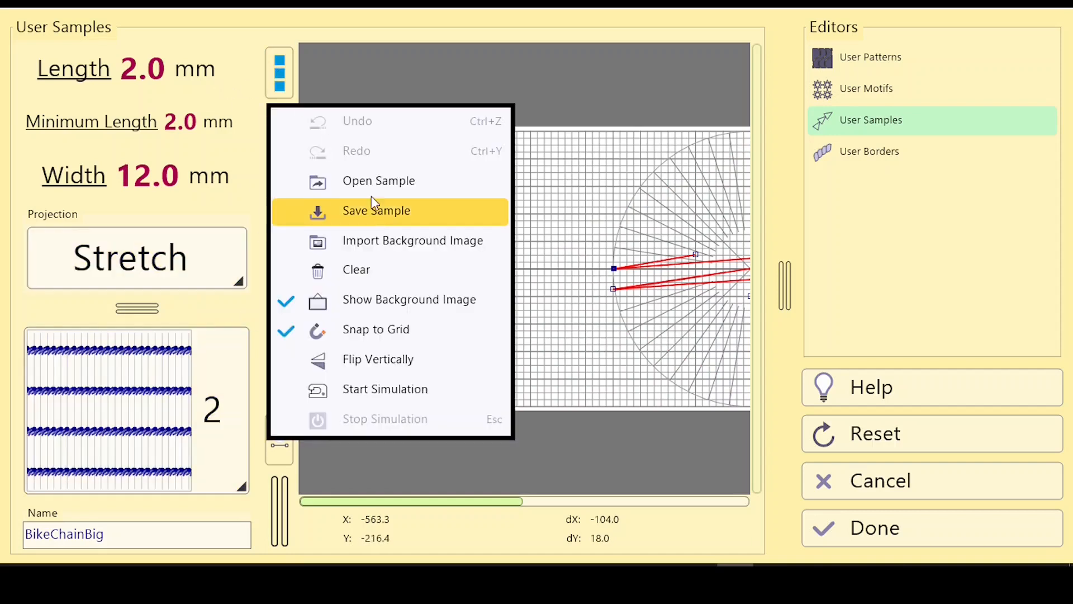
{"action": "left_click", "coordinate": [375, 181]}
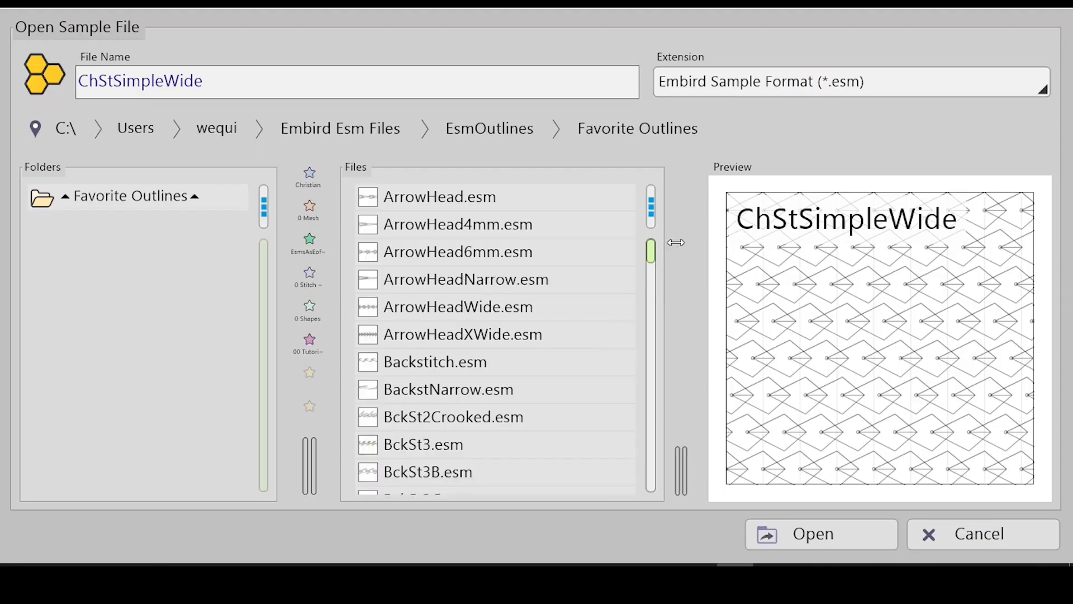
{"action": "left_click_drag", "start_coordinate": [657, 253], "coordinate": [651, 350]}
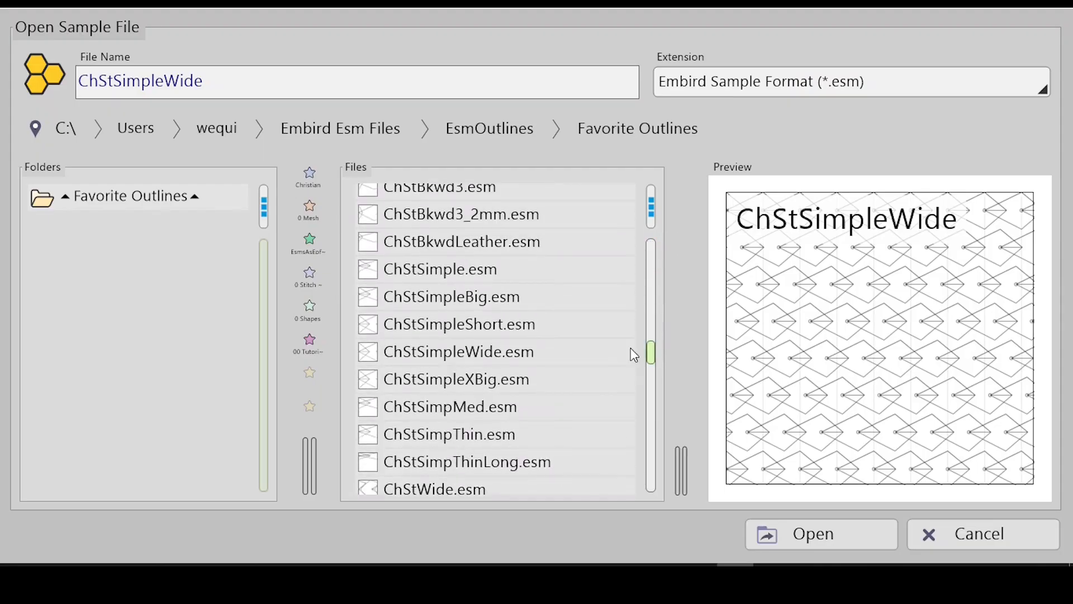
{"action": "left_click", "coordinate": [446, 325]}
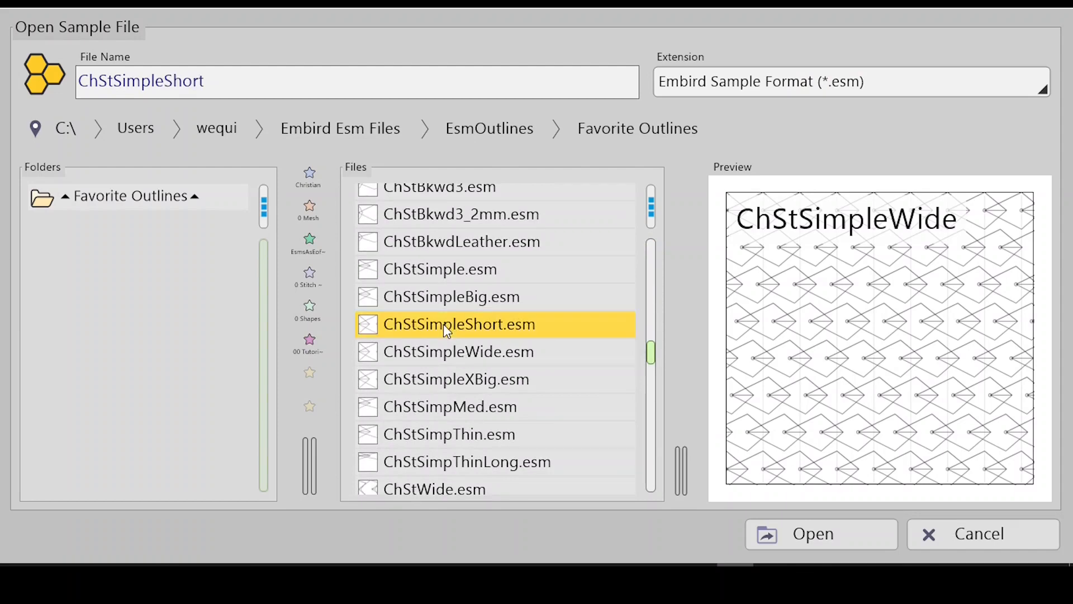
{"action": "left_click", "coordinate": [797, 535]}
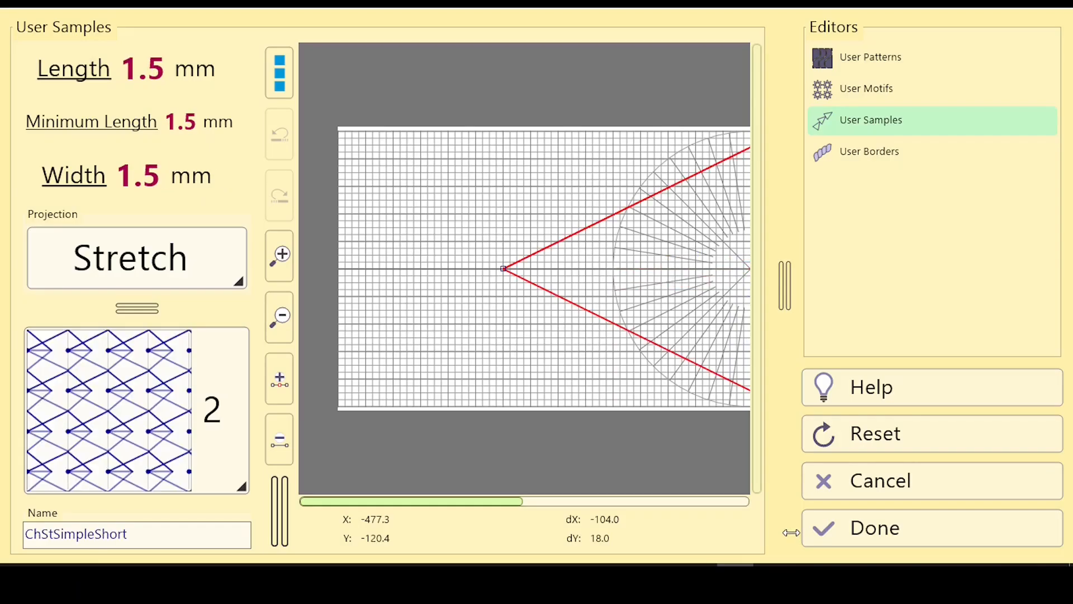
Step: Review the chain stitch samples in slots 4 and 5, and accept the changes to the user samples
{"action": "left_click", "coordinate": [239, 488]}
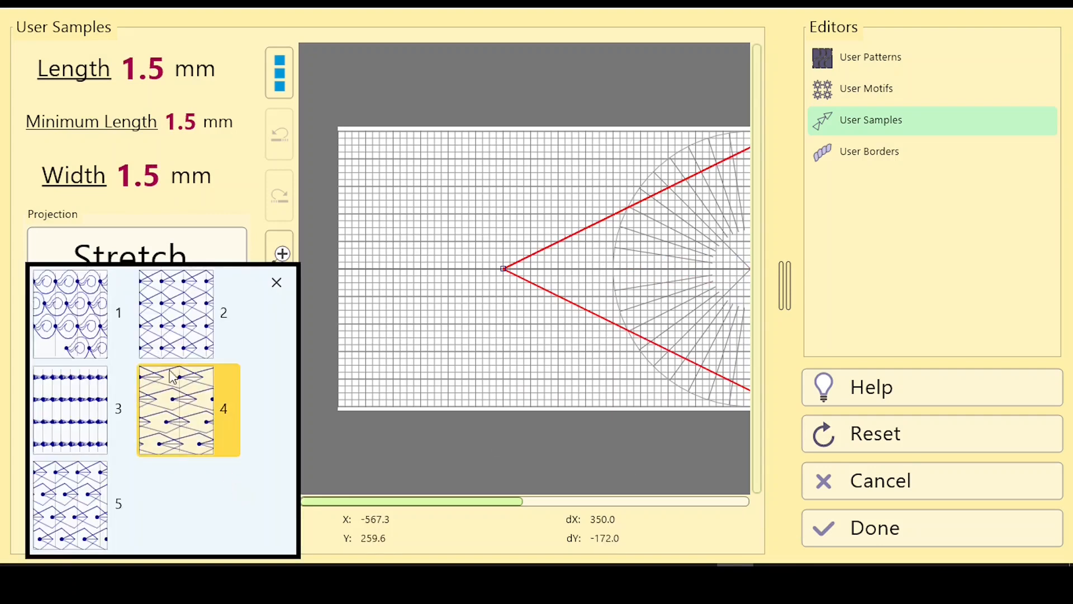
{"action": "left_click", "coordinate": [183, 424]}
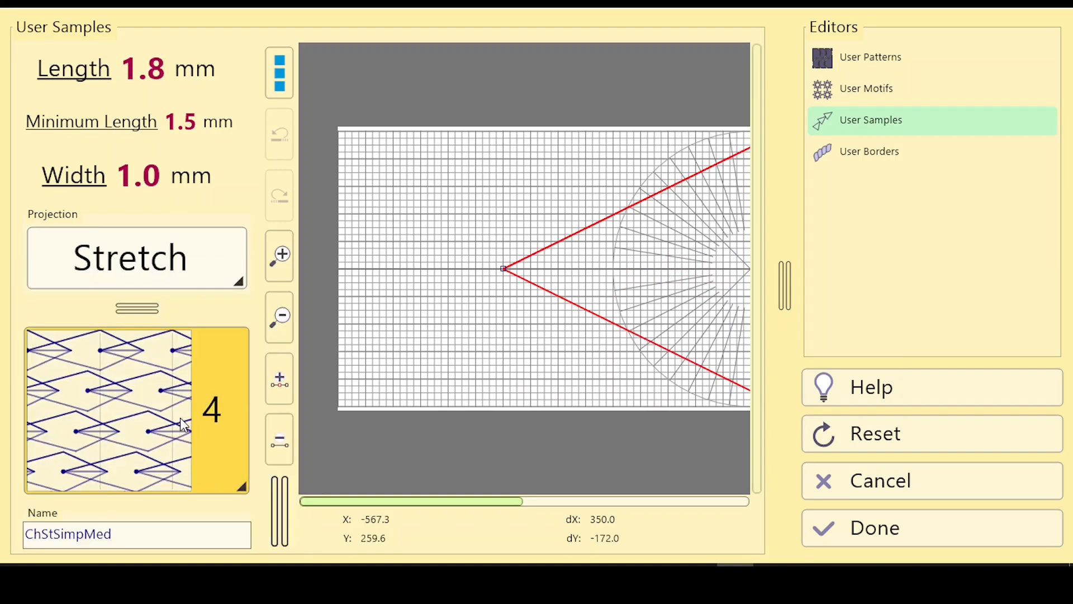
{"action": "left_click", "coordinate": [241, 477]}
{"action": "left_click", "coordinate": [78, 492]}
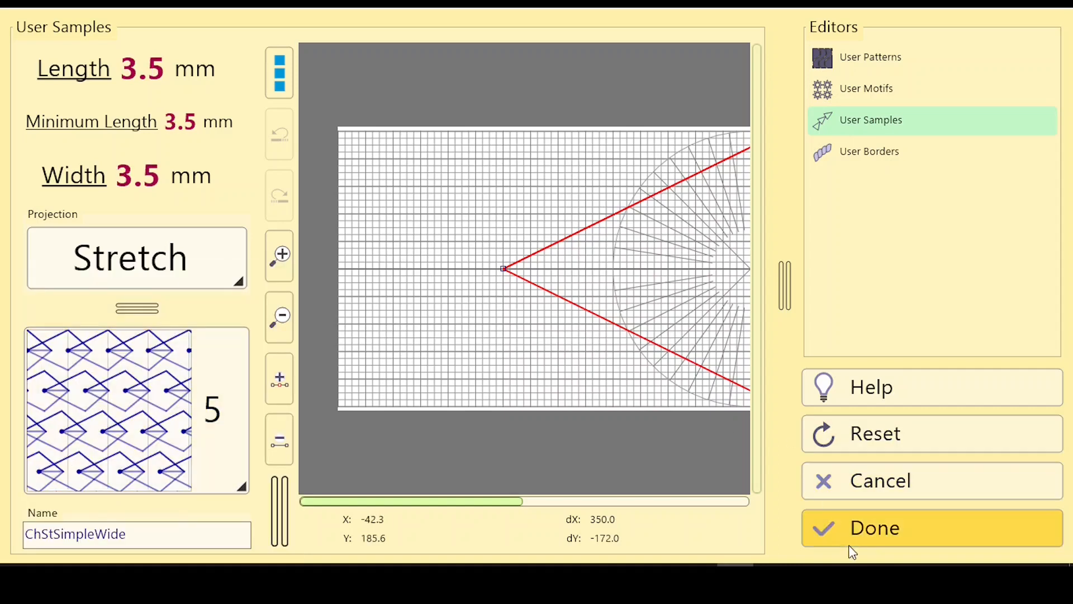
{"action": "left_click", "coordinate": [882, 535]}
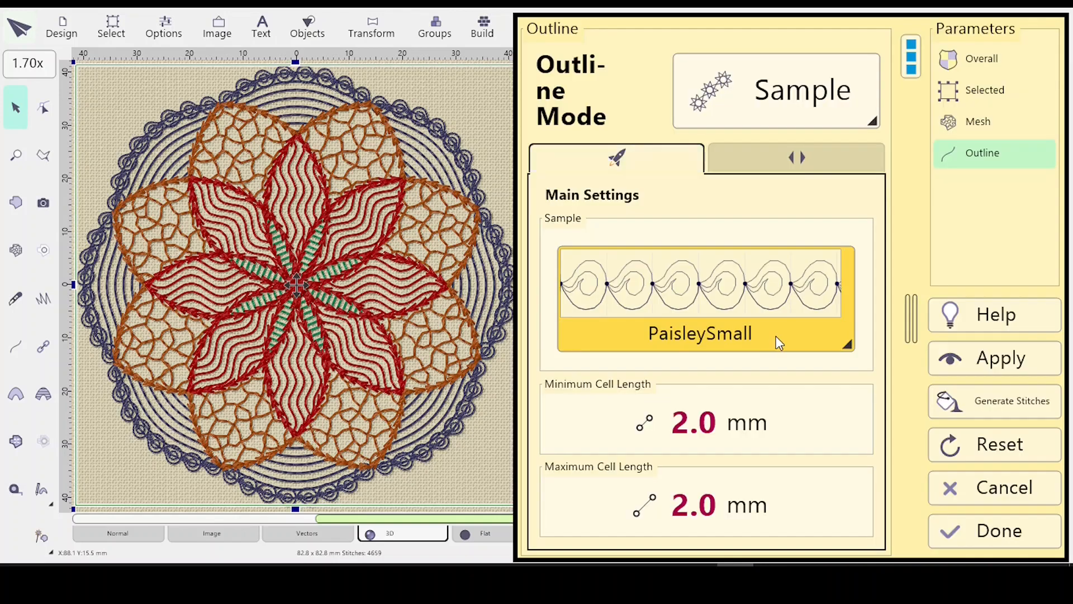
Step: Try the ChStSimpMed sample on the border outline, apply it to the design and check its width setting
{"action": "left_click", "coordinate": [845, 343]}
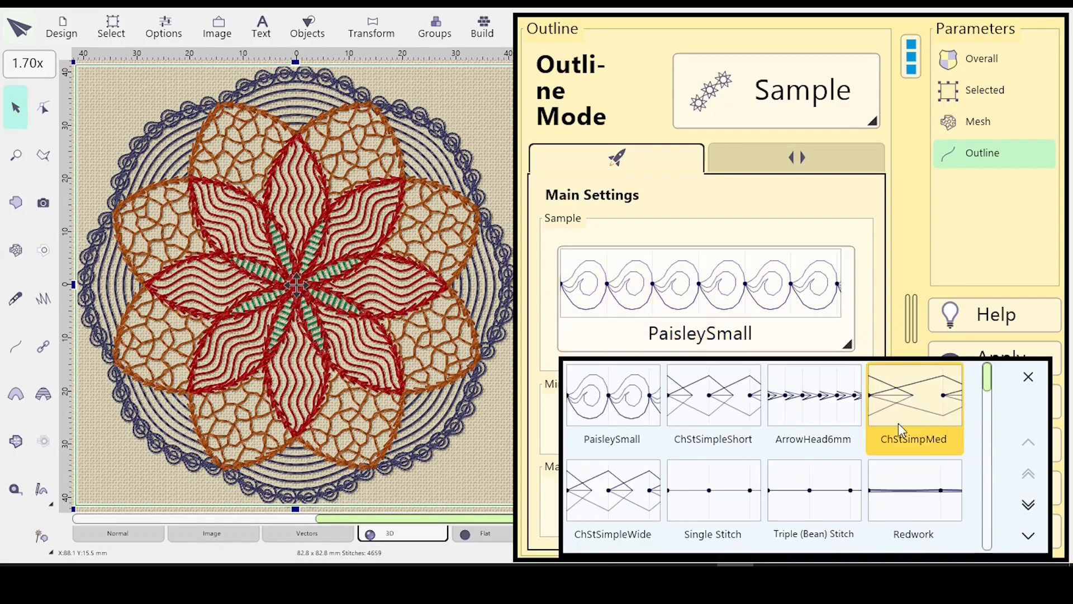
{"action": "key", "text": "Escape"}
{"action": "left_click", "coordinate": [966, 356]}
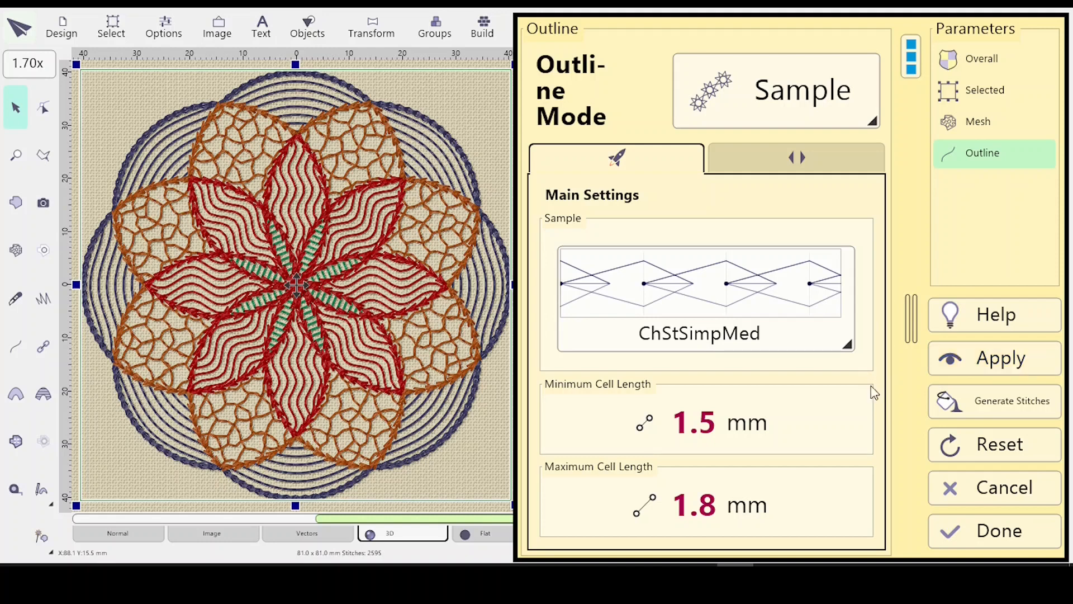
{"action": "left_click", "coordinate": [777, 156]}
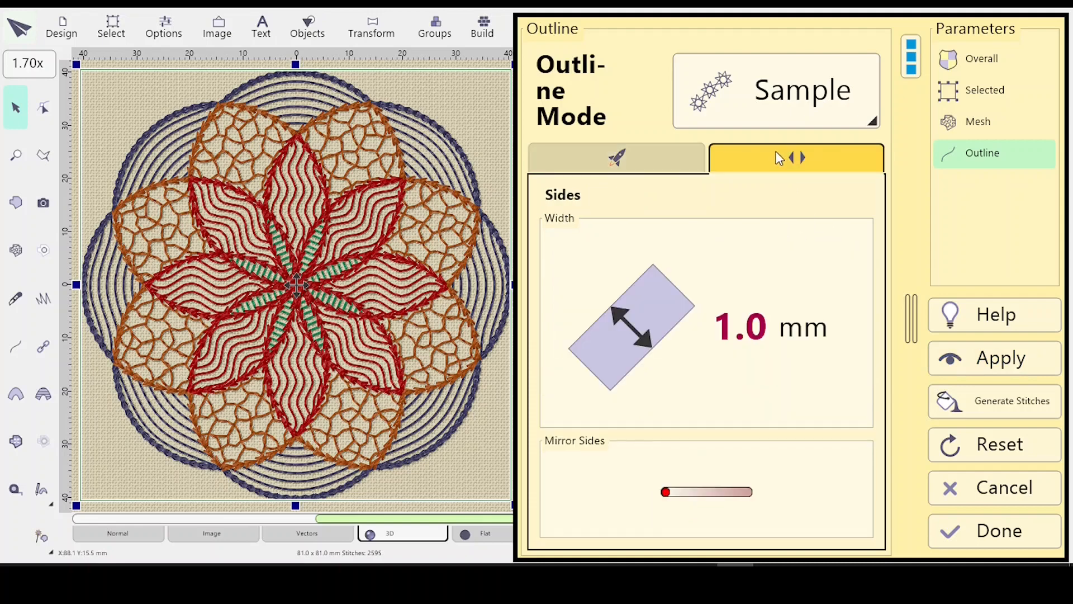
{"action": "left_click", "coordinate": [643, 168]}
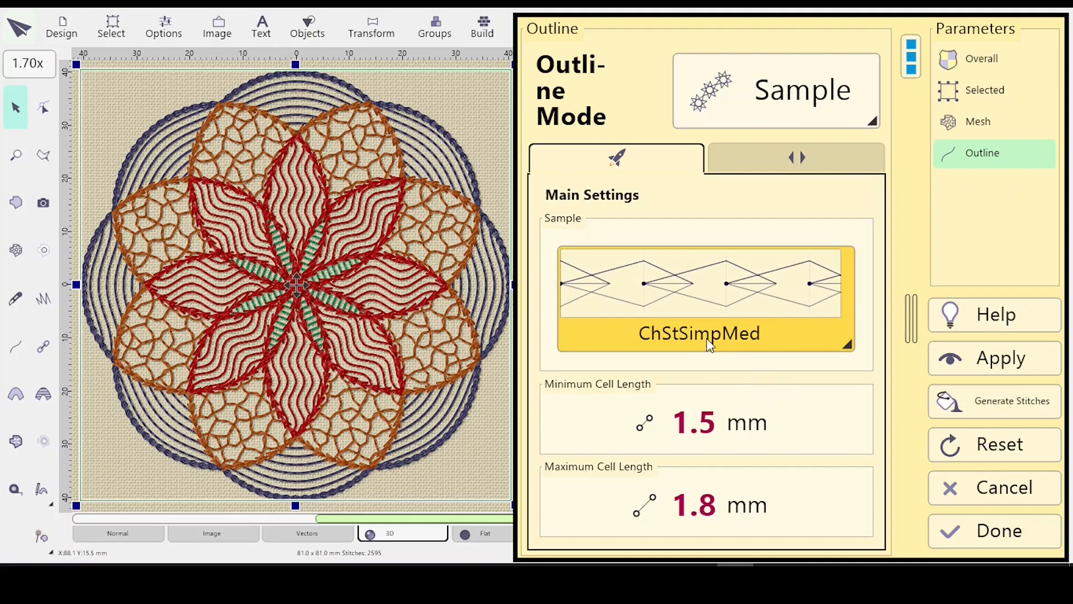
Step: Try the ChStSimpleWide sample on the border outline, check its width setting and apply it to the design
{"action": "left_click", "coordinate": [833, 341]}
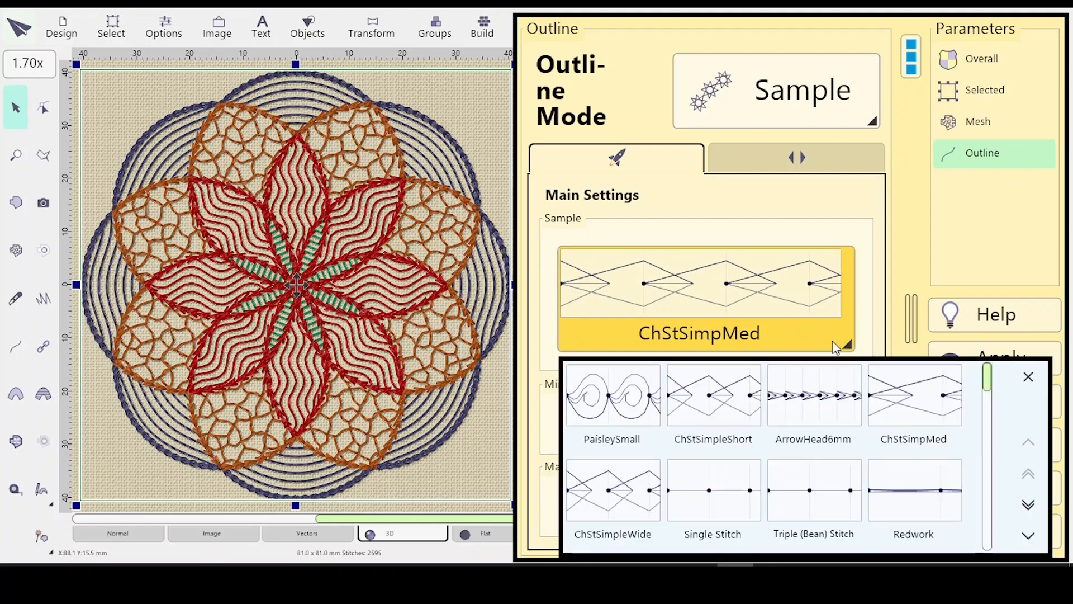
{"action": "left_click", "coordinate": [608, 505]}
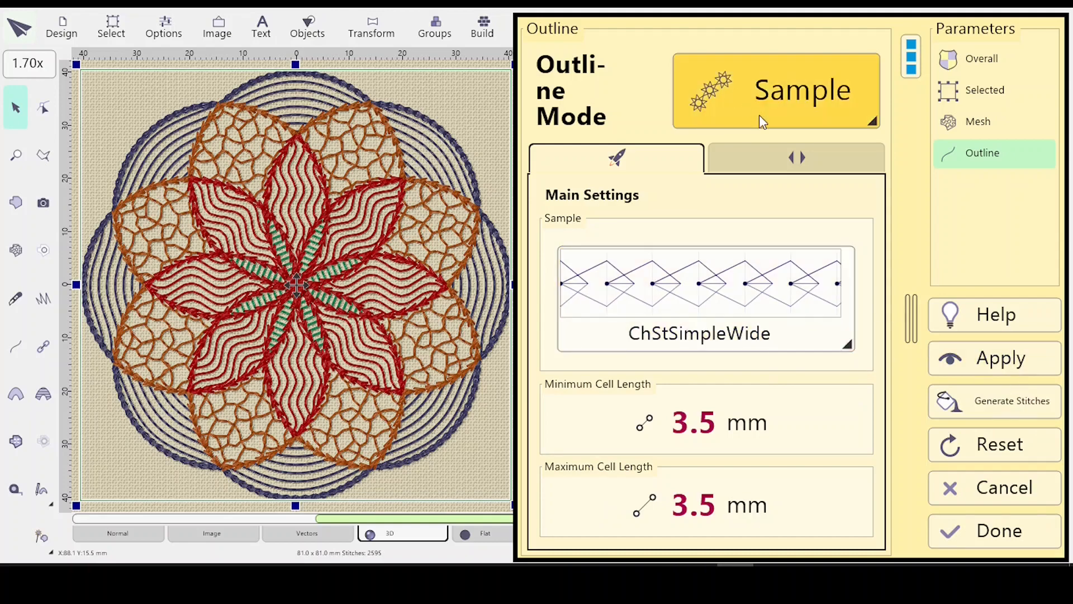
{"action": "left_click", "coordinate": [797, 161]}
{"action": "left_click", "coordinate": [642, 153]}
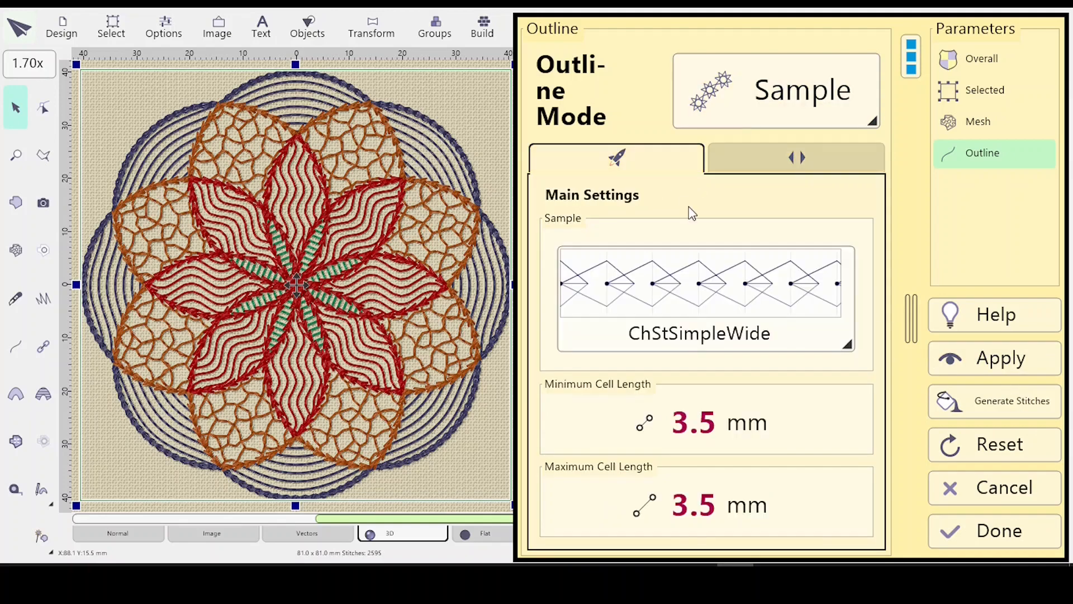
{"action": "left_click", "coordinate": [1004, 361]}
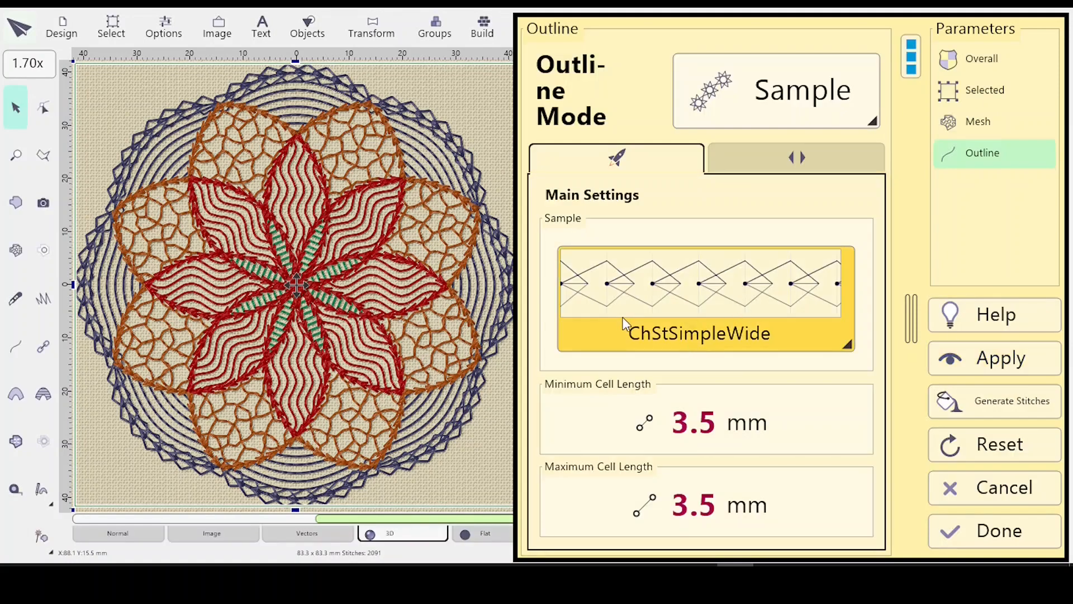
Step: Try the ChStSimpleShort sample on the border outline, check its width setting and apply it to the design
{"action": "left_click", "coordinate": [820, 339]}
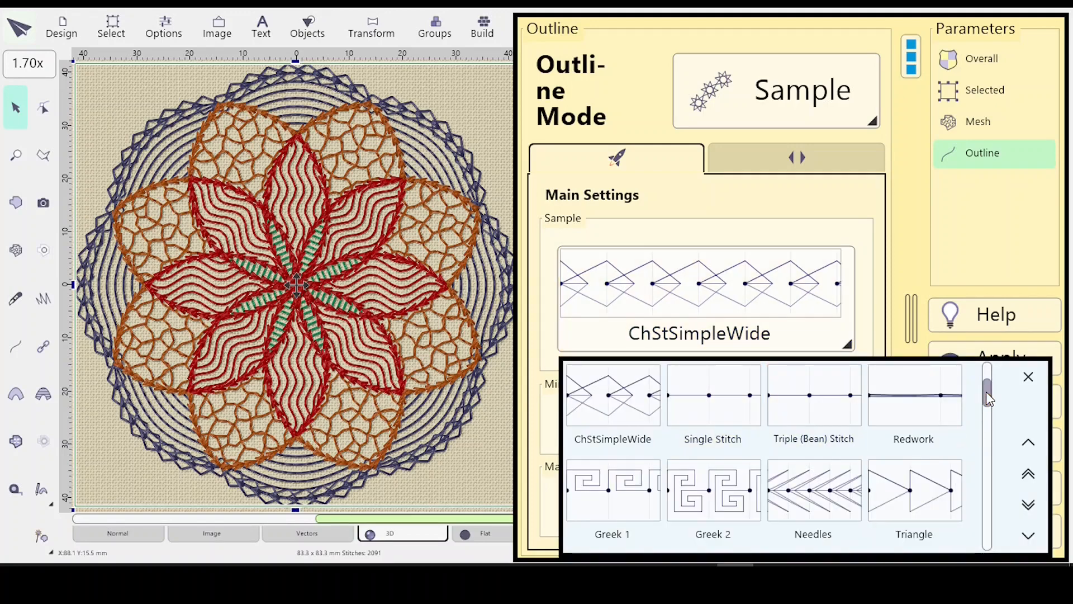
{"action": "left_click_drag", "start_coordinate": [984, 384], "coordinate": [977, 385]}
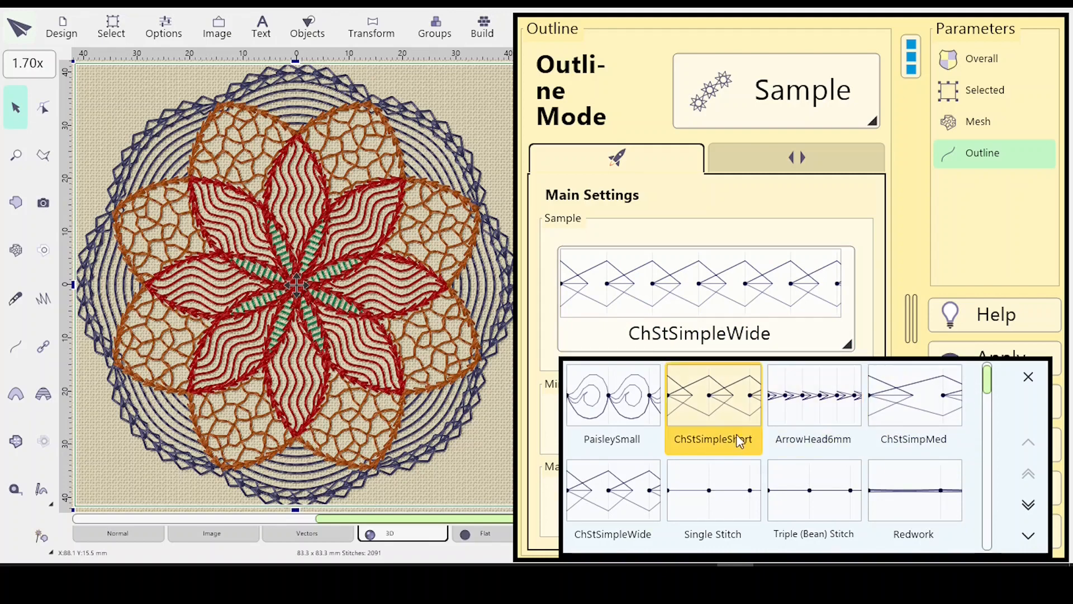
{"action": "left_click", "coordinate": [710, 418]}
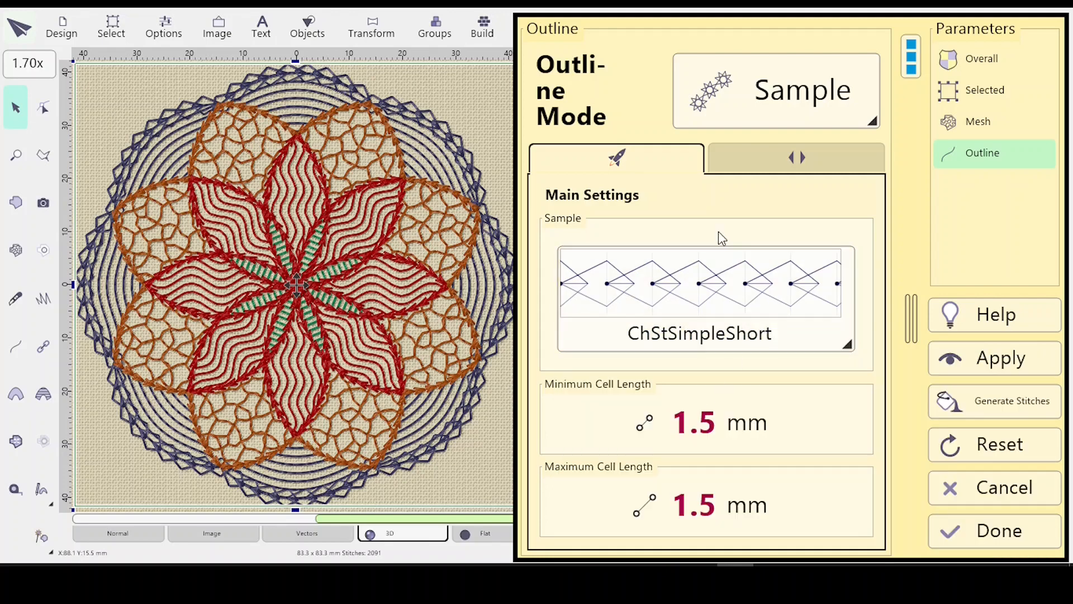
{"action": "left_click", "coordinate": [795, 159]}
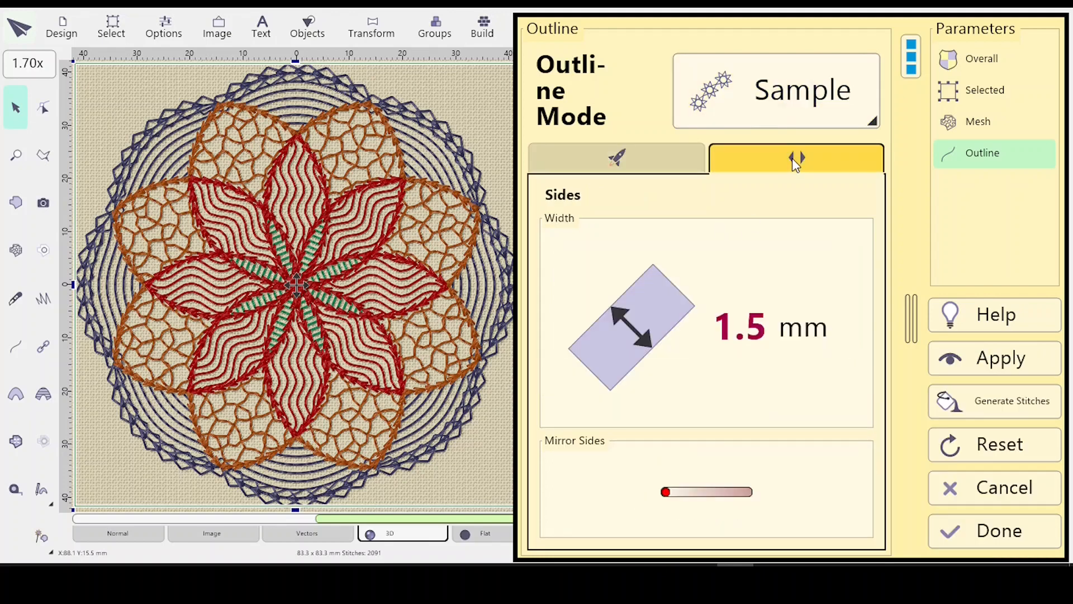
{"action": "left_click", "coordinate": [620, 158]}
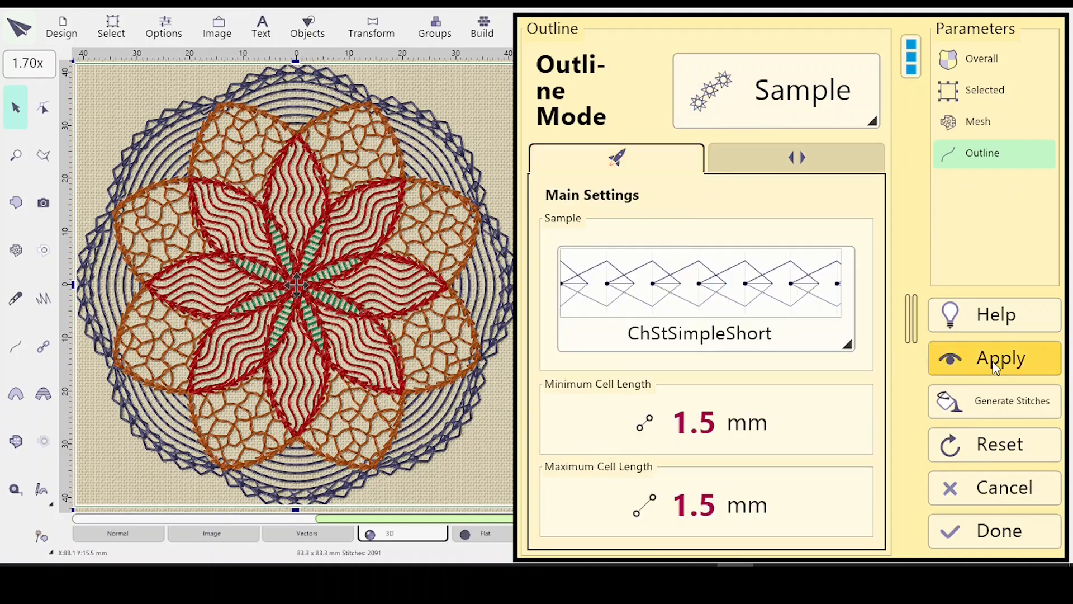
{"action": "left_click", "coordinate": [972, 361]}
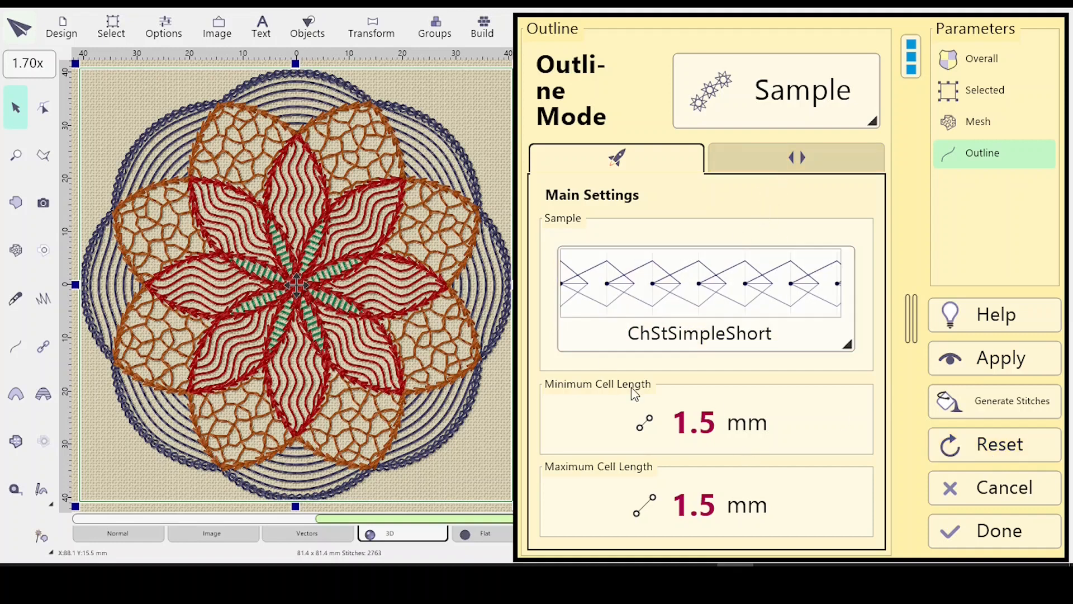
Step: Set the border sample's minimum and maximum cell lengths and its width to 2.0 mm, and apply the settings
{"action": "scroll", "coordinate": [705, 433], "scroll_direction": "up", "scroll_amount": 4}
{"action": "scroll", "coordinate": [707, 436], "scroll_direction": "up", "scroll_amount": 1}
{"action": "scroll", "coordinate": [716, 518], "scroll_direction": "up", "scroll_amount": 4}
{"action": "scroll", "coordinate": [712, 517], "scroll_direction": "up", "scroll_amount": 1}
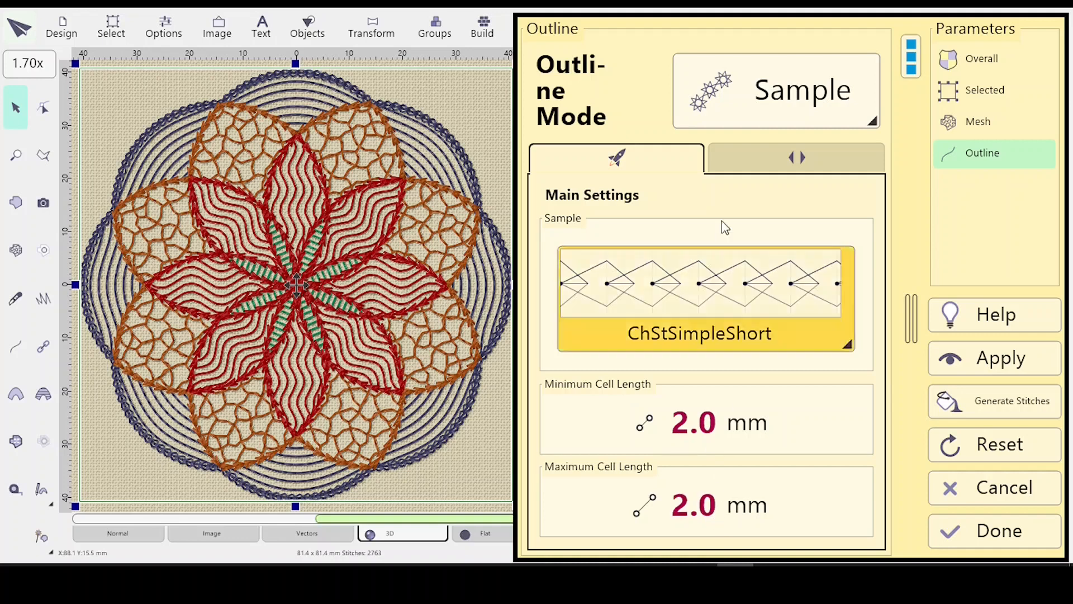
{"action": "left_click", "coordinate": [771, 157]}
{"action": "scroll", "coordinate": [752, 338], "scroll_direction": "up", "scroll_amount": 5}
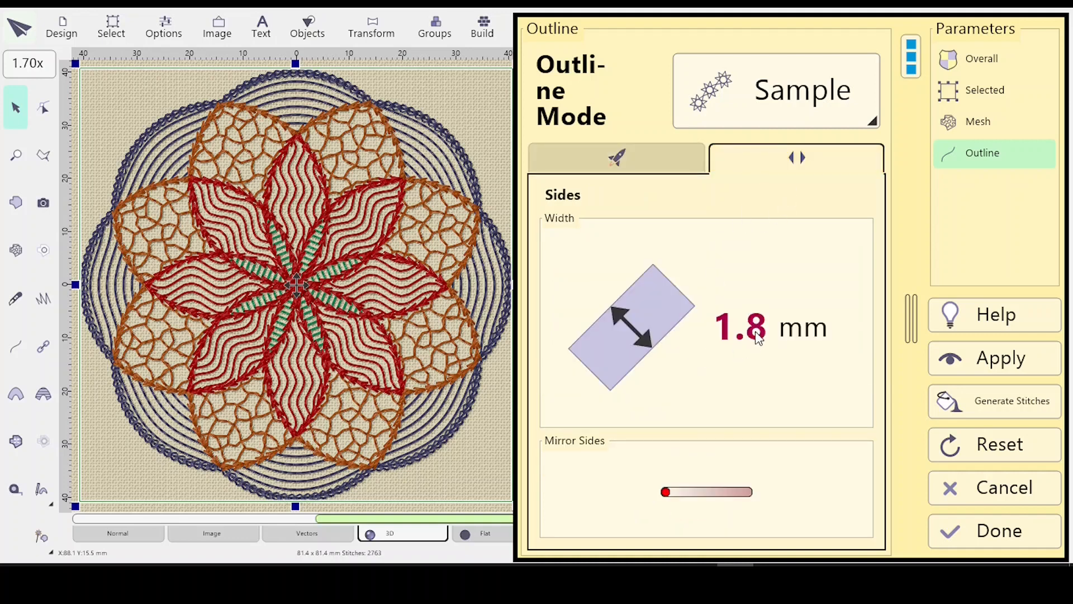
{"action": "left_click", "coordinate": [959, 358]}
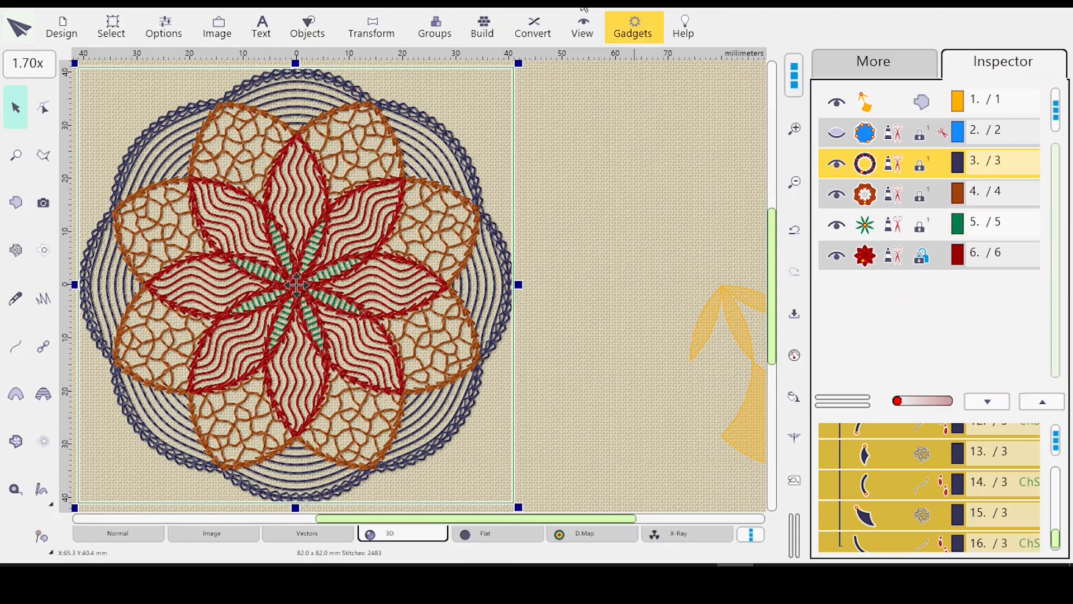
Step: Open the User Samples editor and rename the ChStSimpleShort sample in slot 2 as ChStSimple2mm
{"action": "left_click", "coordinate": [633, 26]}
{"action": "left_click", "coordinate": [684, 105]}
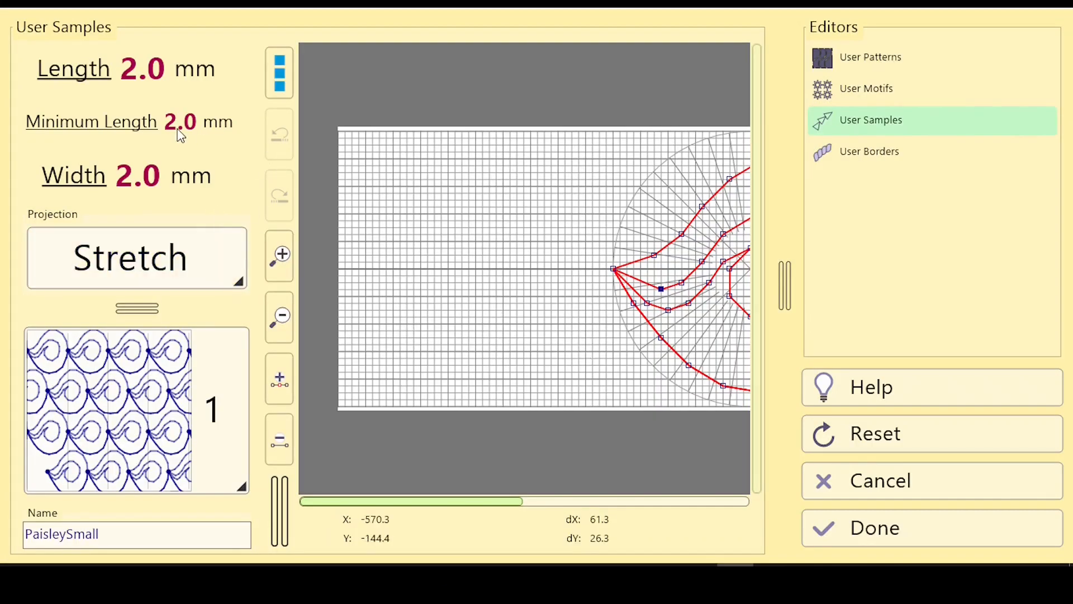
{"action": "left_click", "coordinate": [242, 486]}
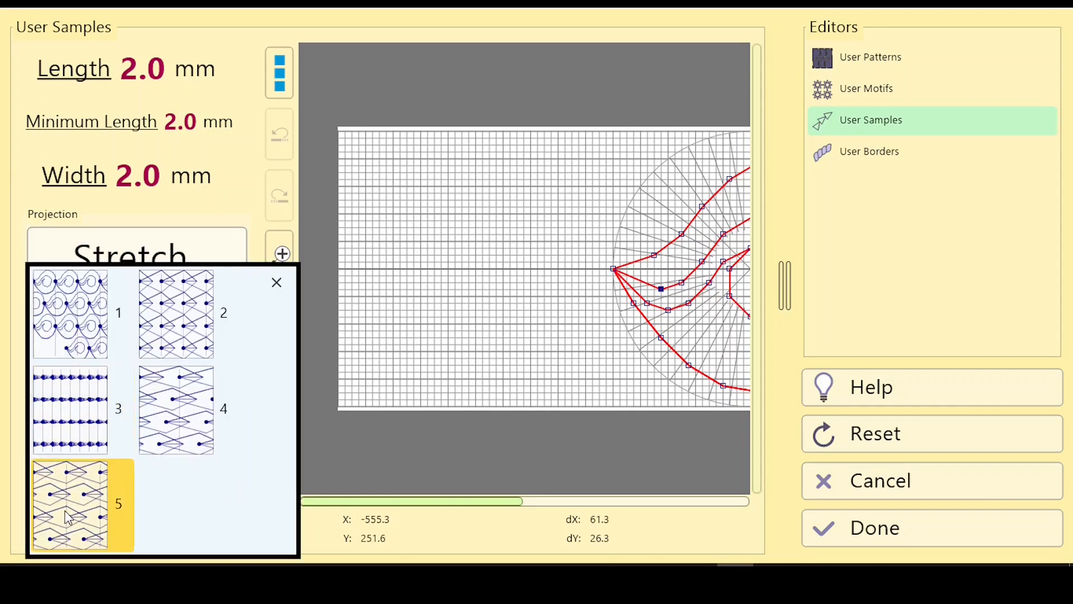
{"action": "left_click", "coordinate": [177, 298]}
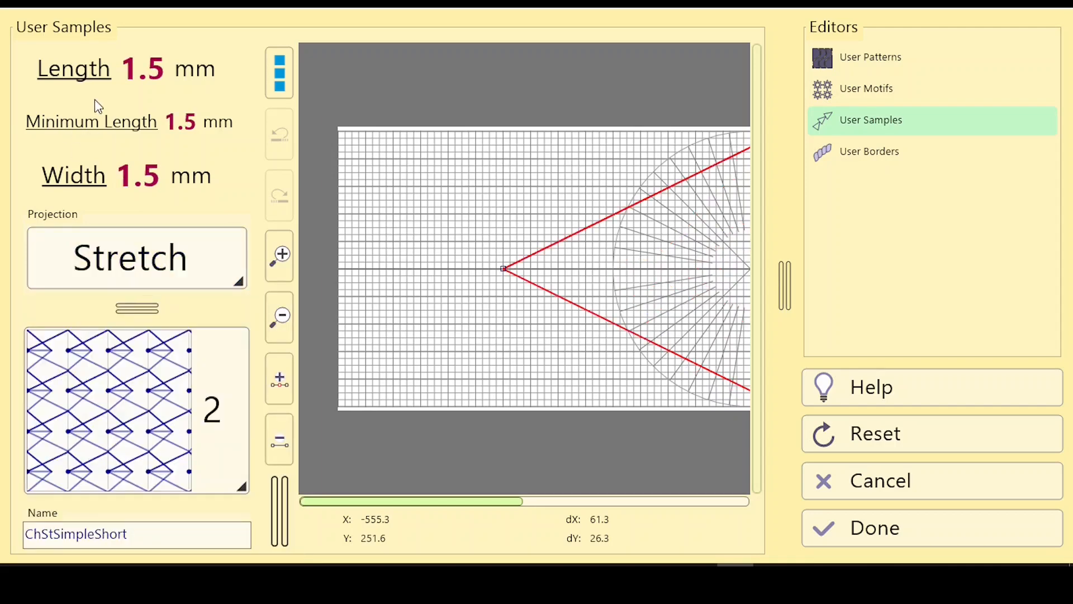
{"action": "left_click", "coordinate": [137, 533]}
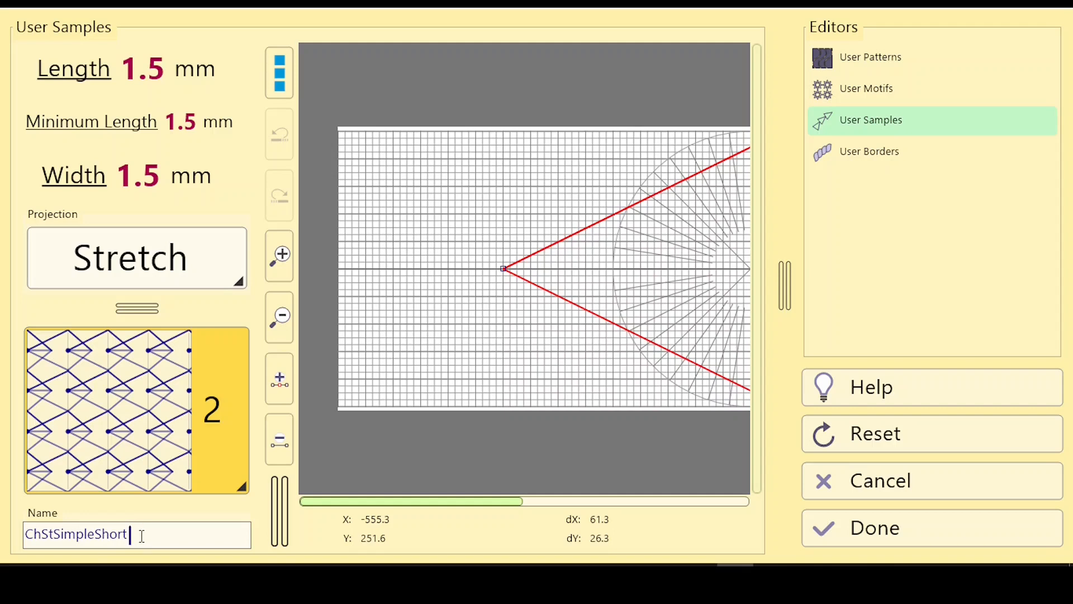
{"action": "key", "text": "BackSpace"}
{"action": "key", "text": "BackSpace"}
{"action": "key", "text": "BackSpace"}
{"action": "key", "text": "BackSpace"}
{"action": "key", "text": "BackSpace"}
{"action": "type", "text": "2mm"}
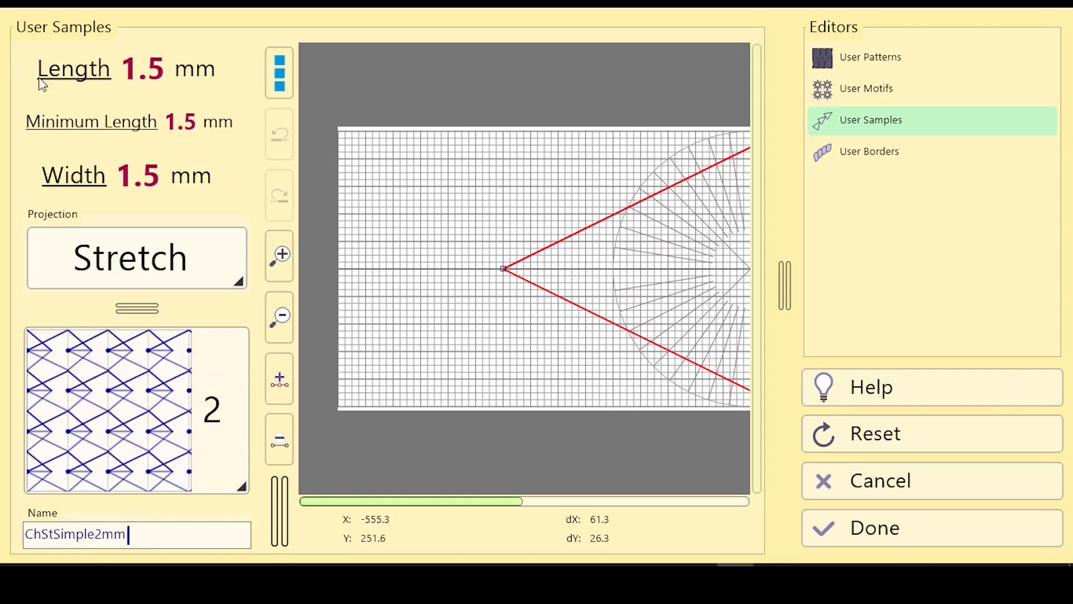
Step: Set the slot 2 sample's length, minimum length and width to 2.0 mm
{"action": "scroll", "coordinate": [159, 73], "scroll_direction": "up", "scroll_amount": 5}
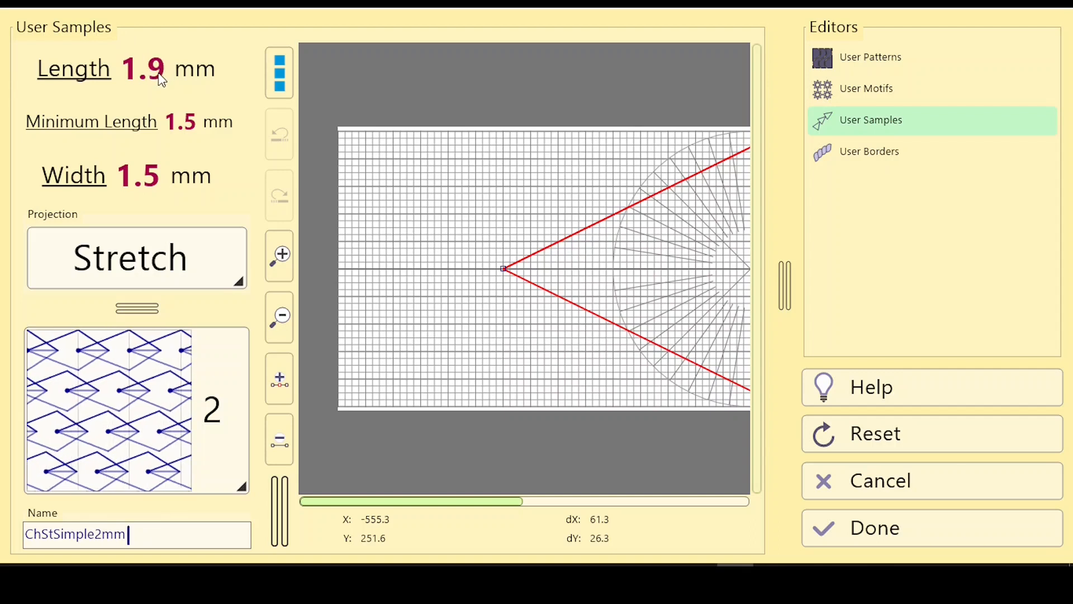
{"action": "scroll", "coordinate": [197, 126], "scroll_direction": "up", "scroll_amount": 5}
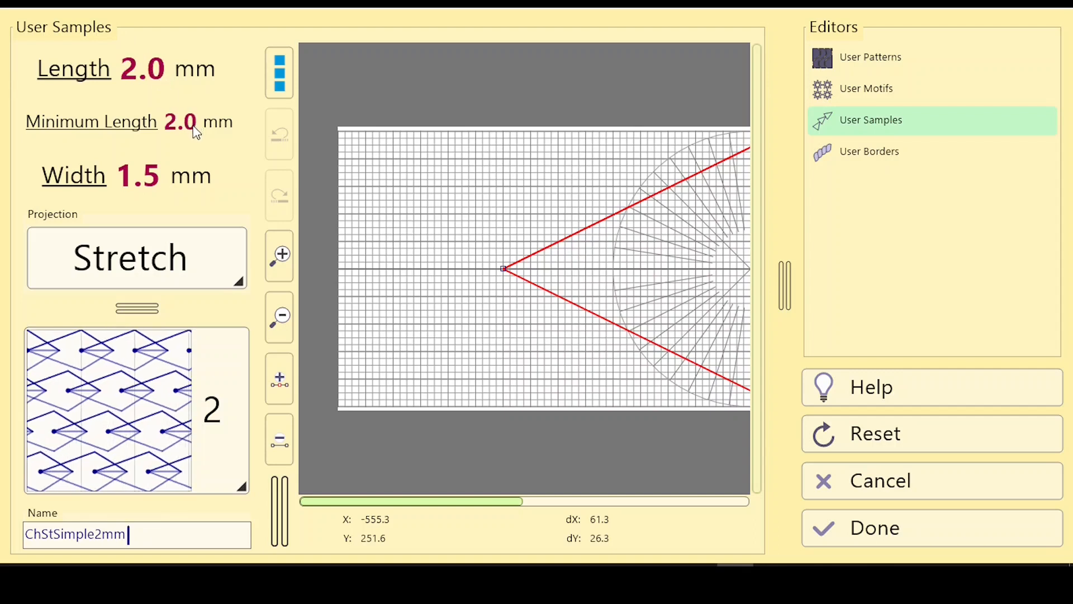
{"action": "scroll", "coordinate": [160, 180], "scroll_direction": "up", "scroll_amount": 5}
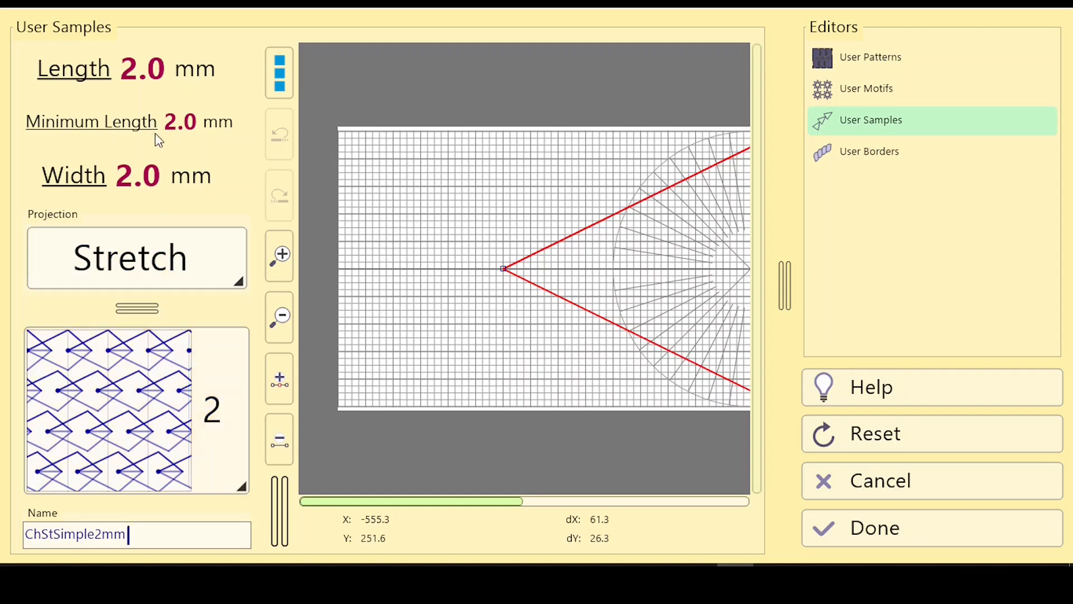
Step: Save the slot 2 sample as ChStSimple2mm in the Favorite Outlines folder and accept the user sample changes
{"action": "left_click", "coordinate": [280, 73]}
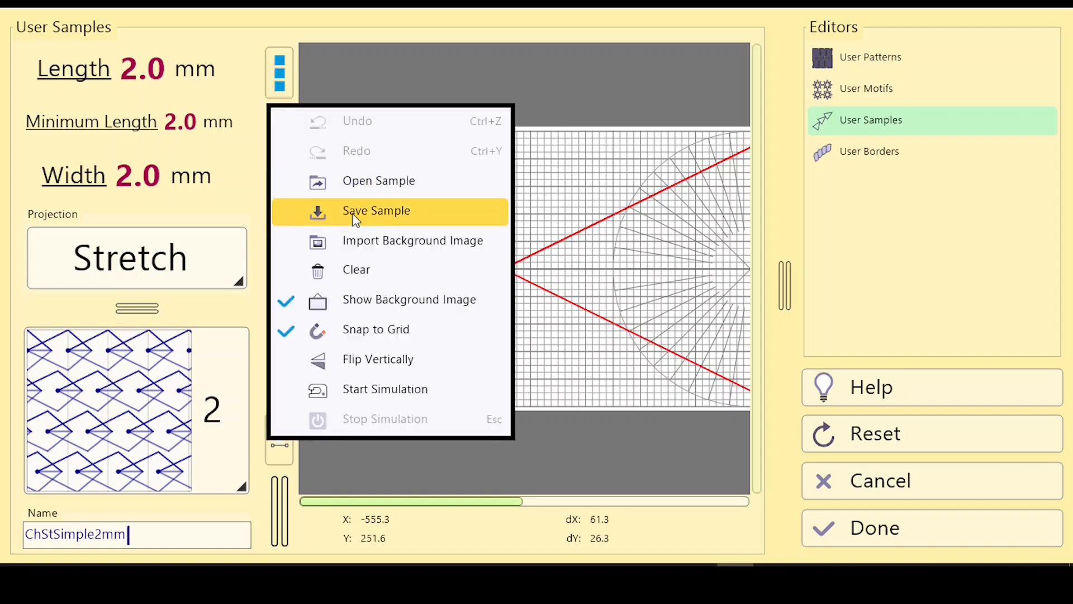
{"action": "left_click", "coordinate": [352, 213]}
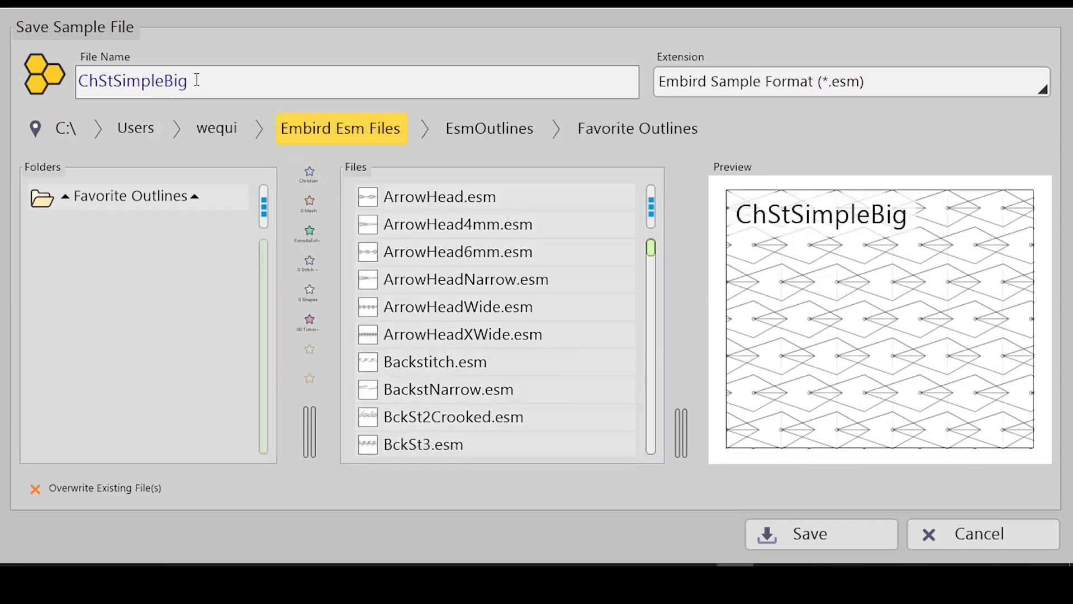
{"action": "left_click", "coordinate": [196, 77]}
{"action": "key", "text": "BackSpace"}
{"action": "key", "text": "BackSpace"}
{"action": "key", "text": "BackSpace"}
{"action": "type", "text": "2mm"}
{"action": "left_click", "coordinate": [841, 540]}
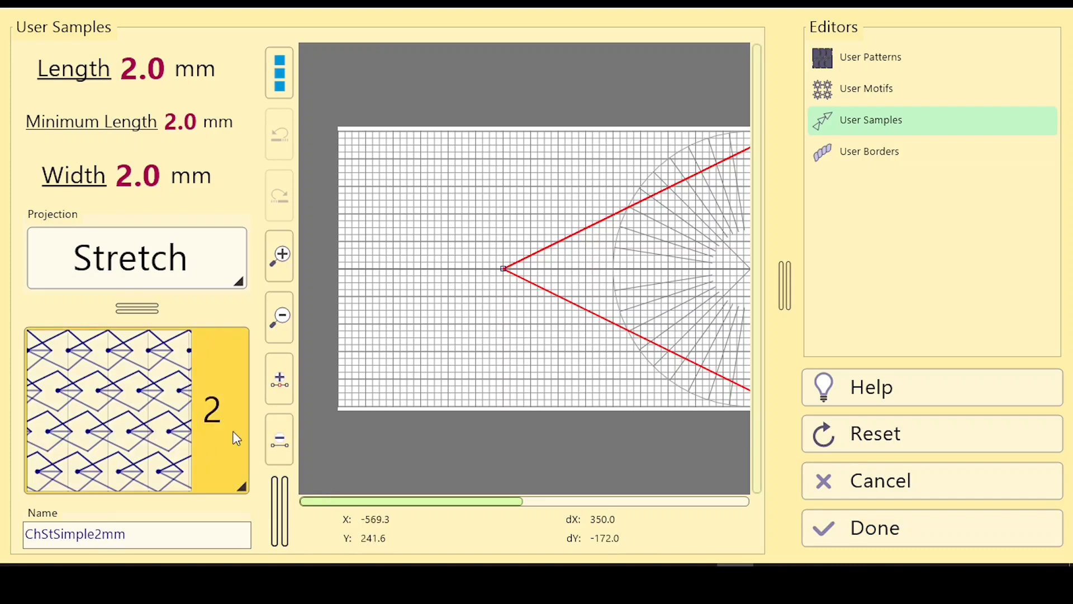
{"action": "left_click", "coordinate": [856, 526]}
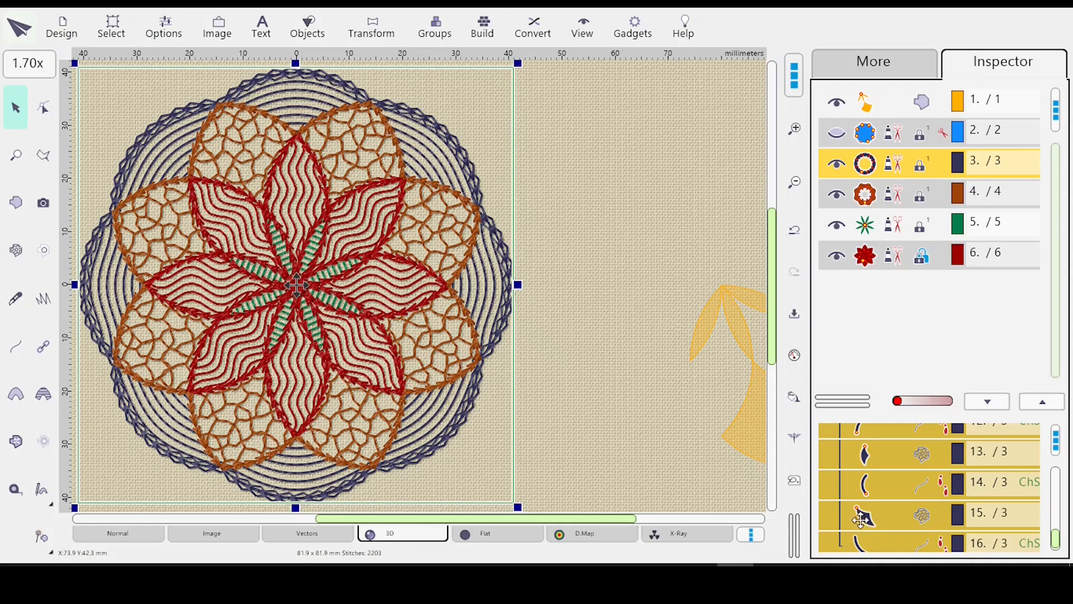
Step: Assign the ChStSimple2mm sample to the border outline, apply it and accept the parameters
{"action": "left_click", "coordinate": [785, 354]}
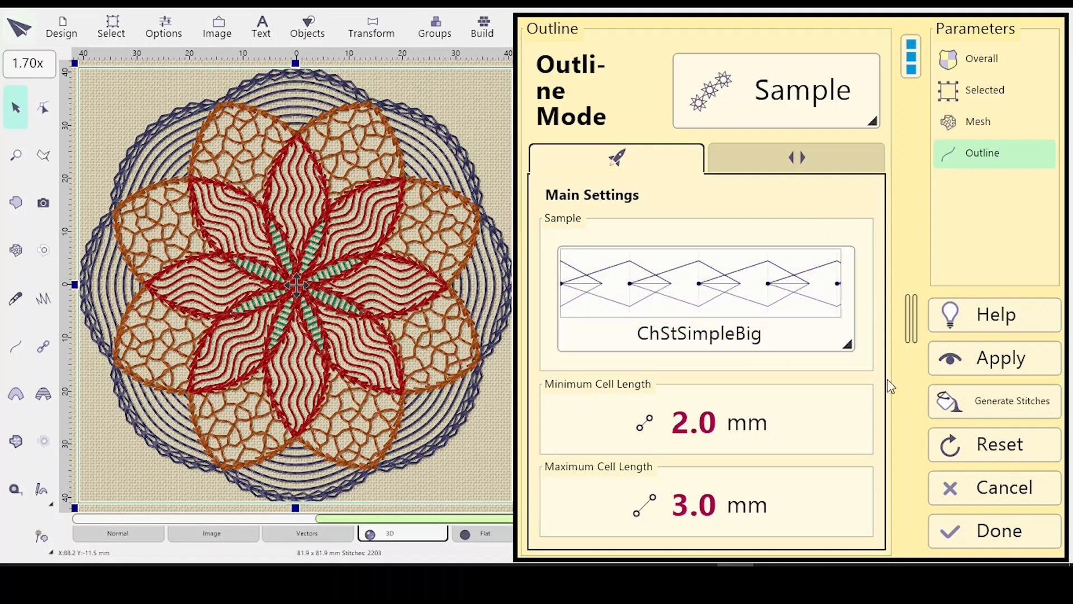
{"action": "left_click", "coordinate": [831, 347]}
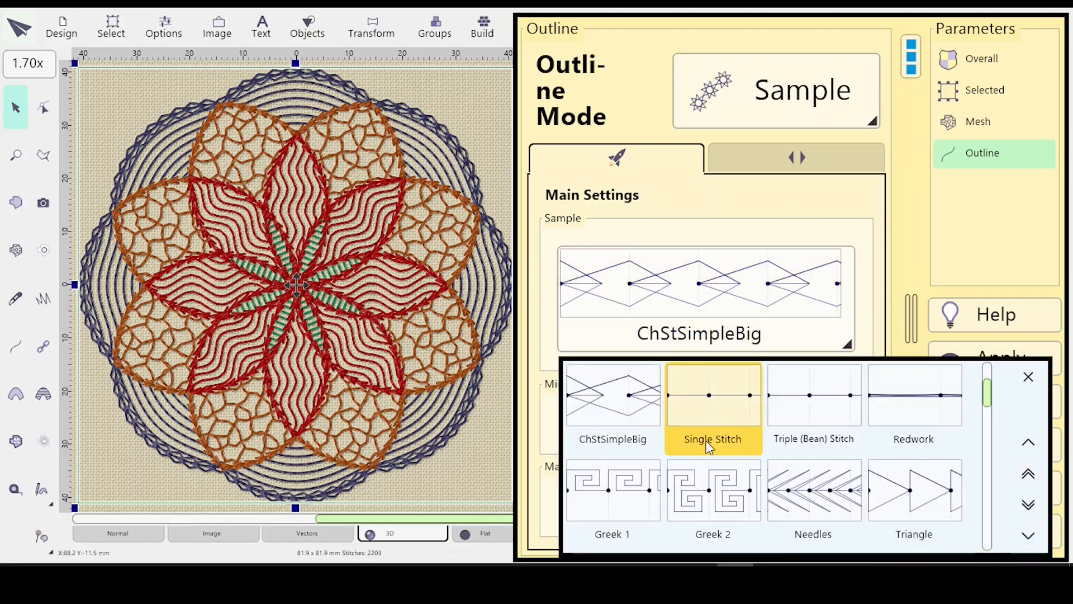
{"action": "scroll", "coordinate": [988, 396], "scroll_direction": "up", "scroll_amount": 1}
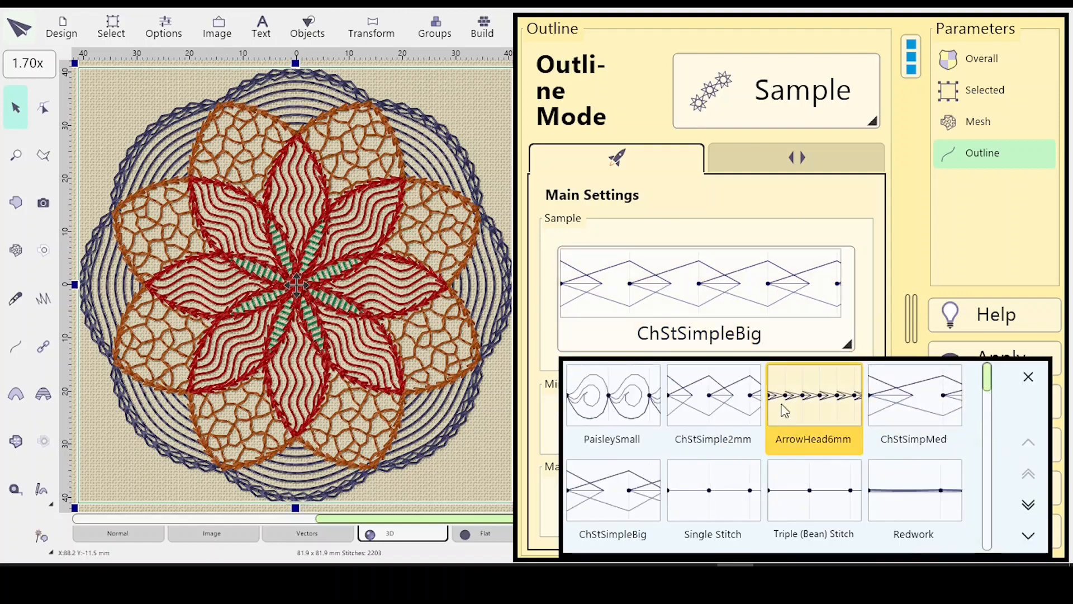
{"action": "left_click", "coordinate": [715, 407]}
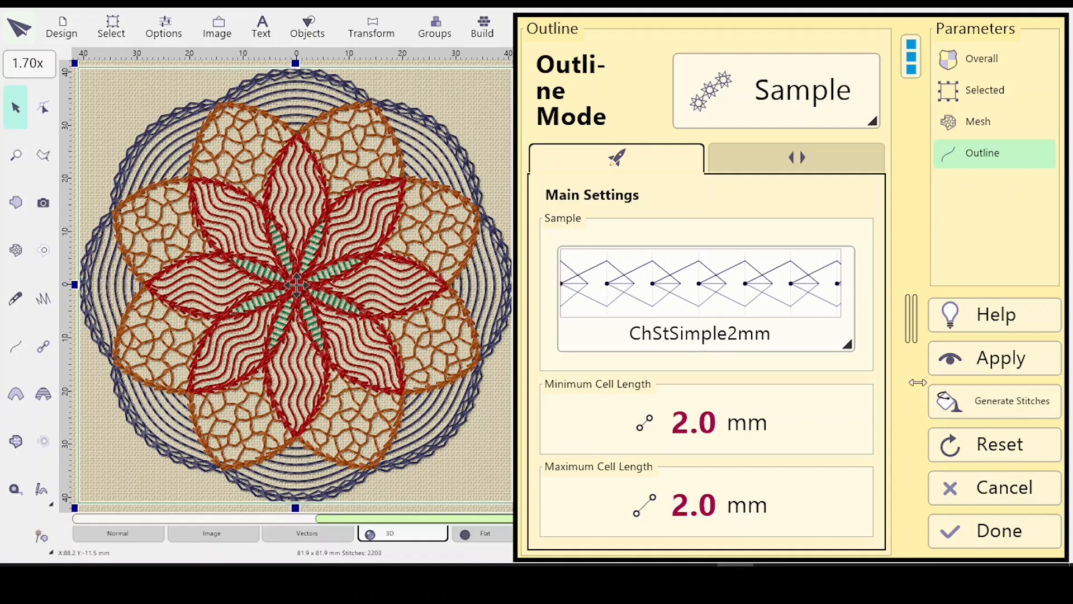
{"action": "left_click", "coordinate": [965, 360]}
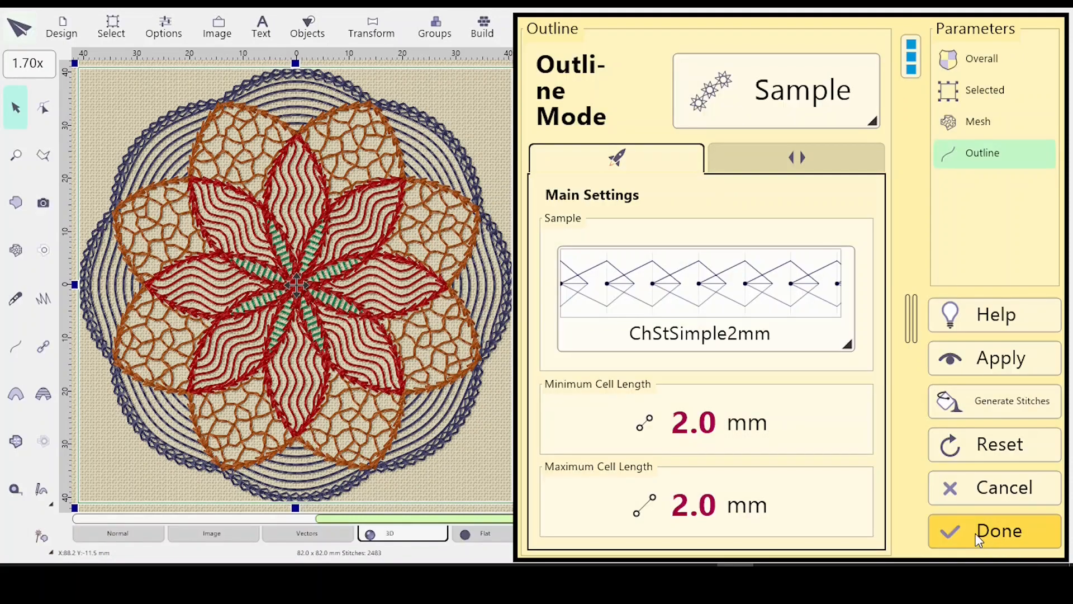
{"action": "left_click", "coordinate": [978, 534]}
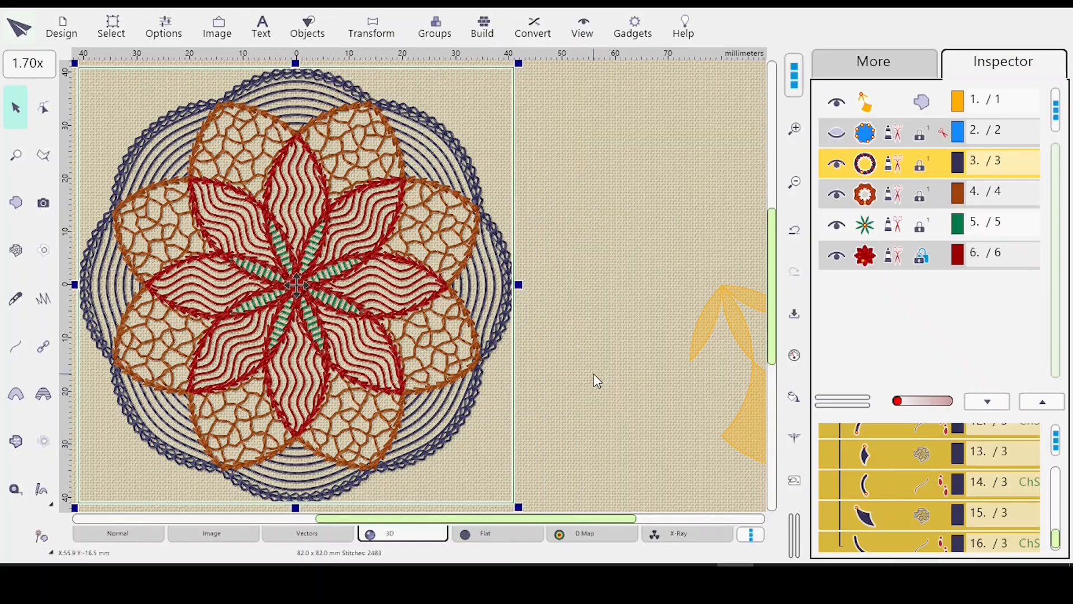
Step: Inspect the design's stitch density map, and return to the 3D view for a closer look at the mandala
{"action": "left_click", "coordinate": [582, 531]}
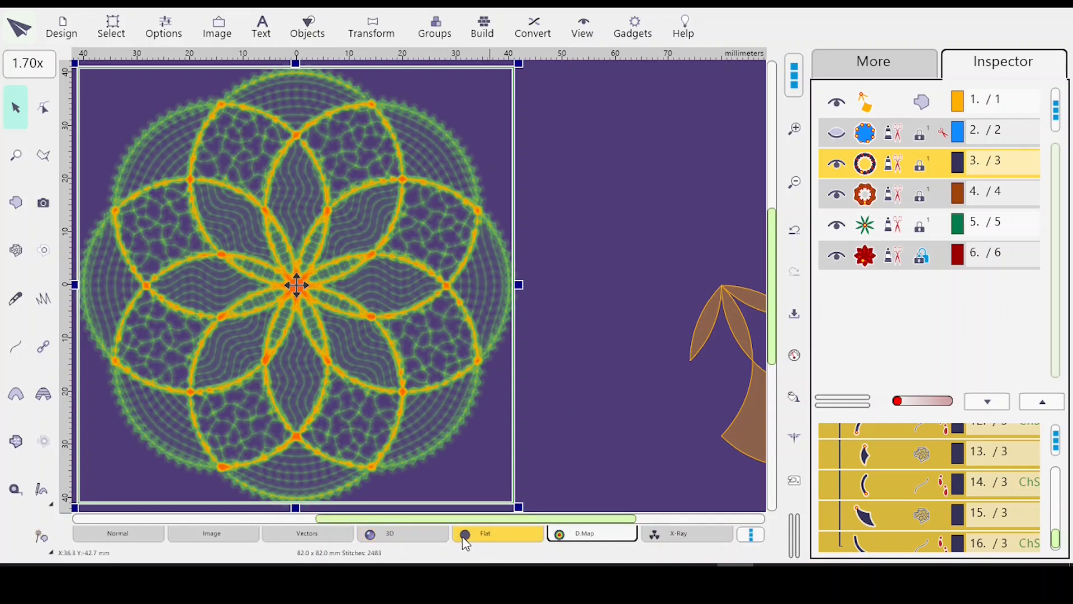
{"action": "left_click", "coordinate": [387, 533]}
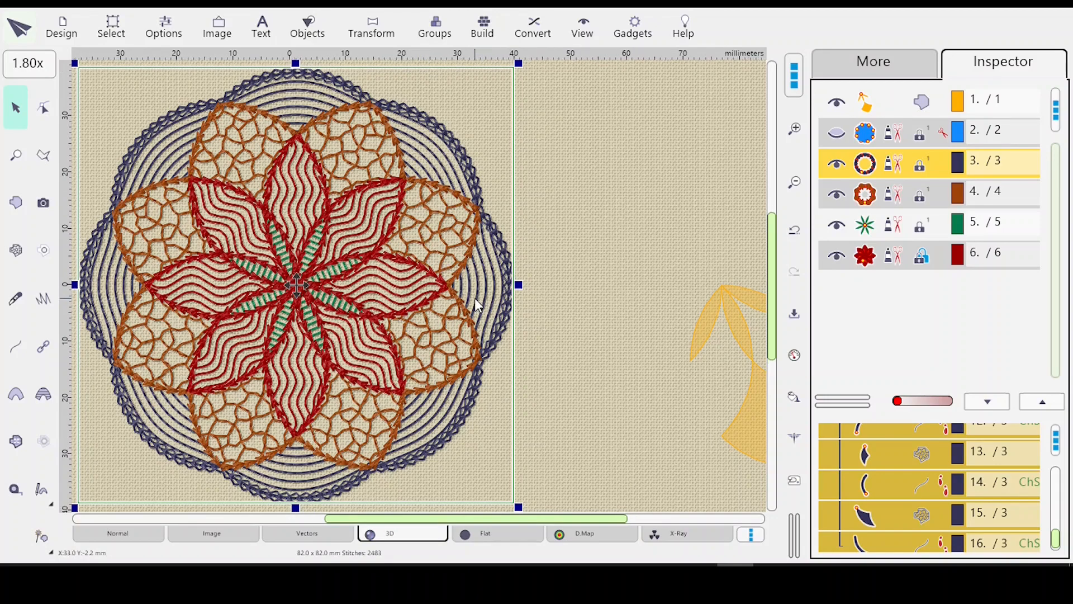
{"action": "scroll", "coordinate": [474, 297], "scroll_direction": "up", "scroll_amount": 1}
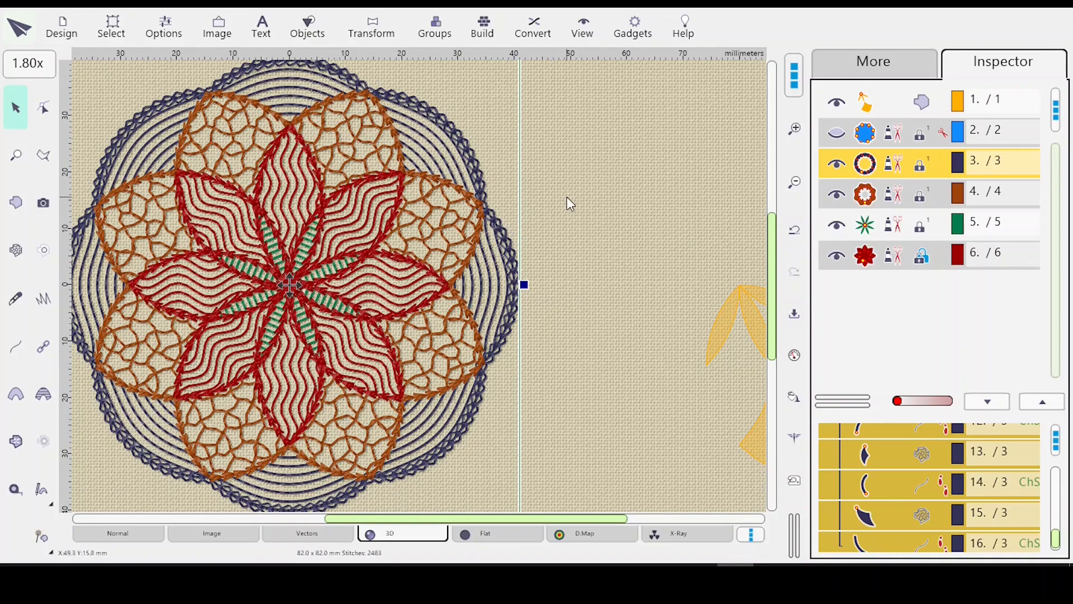
Step: Select the brown and red petal groups together, assign the ChStSimple2mm sample to their outlines and apply it
{"action": "left_click", "coordinate": [875, 195]}
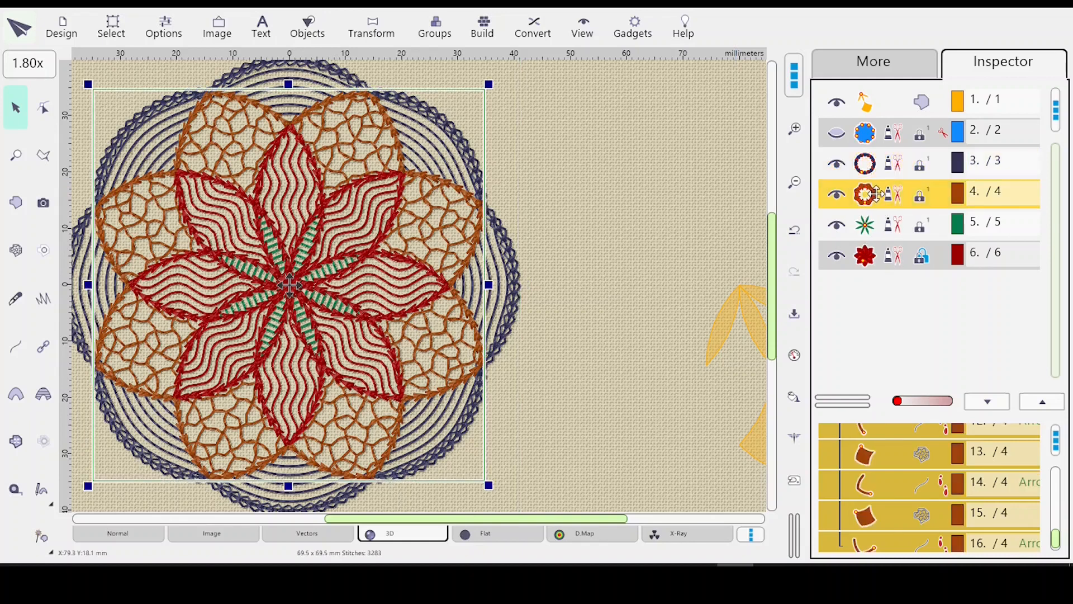
{"action": "left_click", "coordinate": [888, 260], "text": "ctrl"}
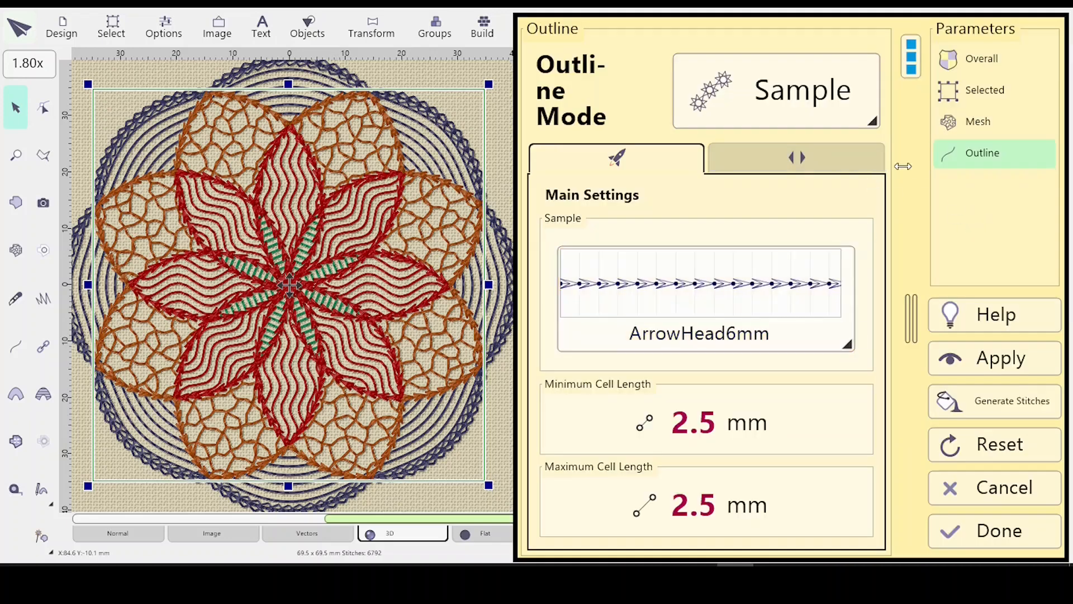
{"action": "left_click", "coordinate": [845, 342]}
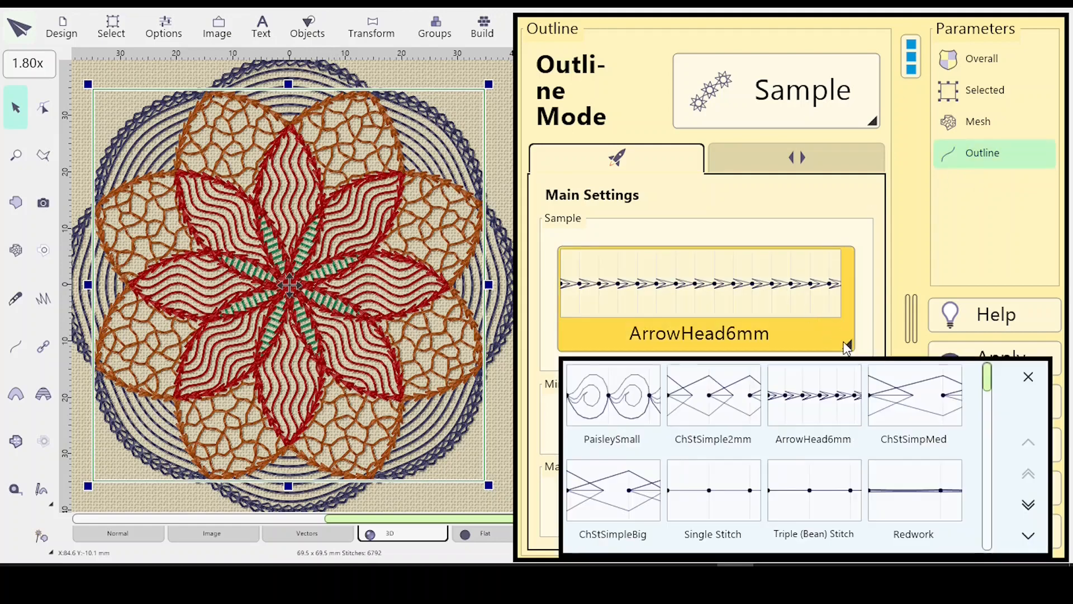
{"action": "left_click", "coordinate": [705, 410]}
{"action": "left_click", "coordinate": [988, 363]}
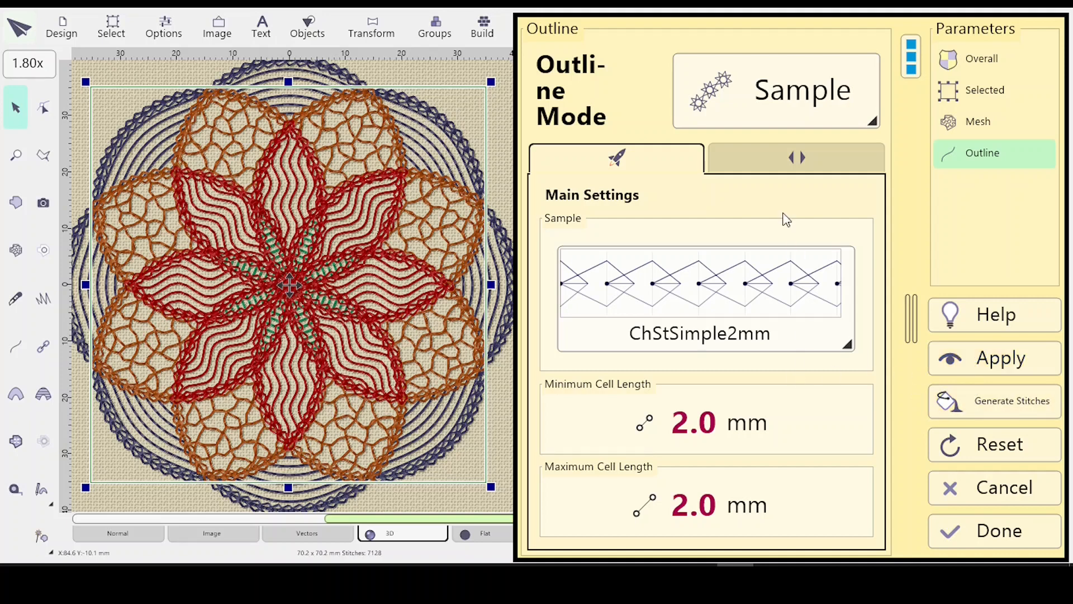
Step: Set the outline sample width of the brown and red petal groups to 1.5 mm, apply it and accept the parameters
{"action": "left_click", "coordinate": [782, 156]}
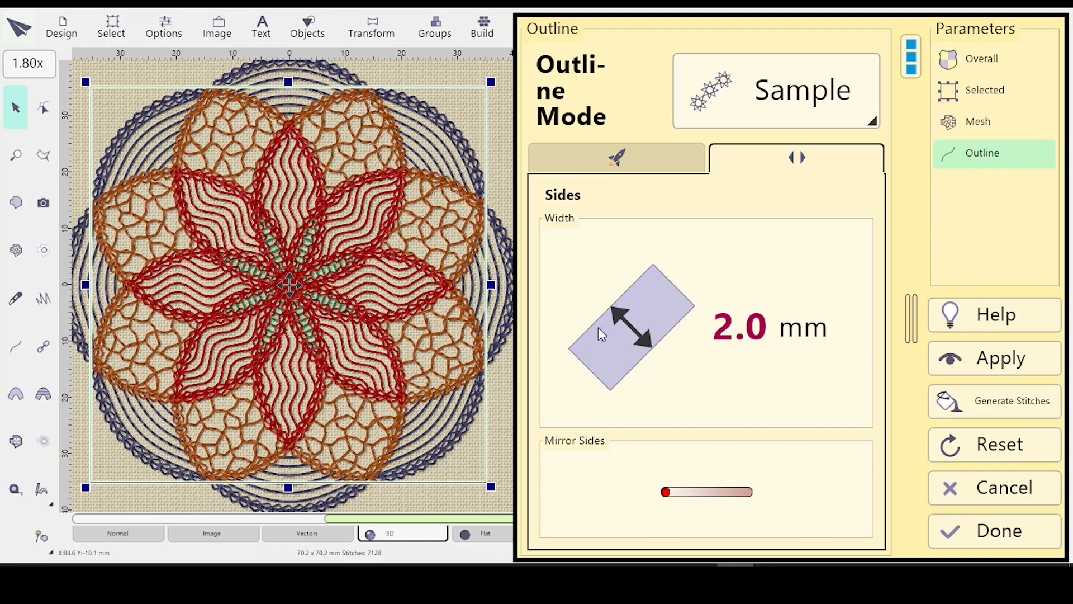
{"action": "left_click", "coordinate": [645, 330]}
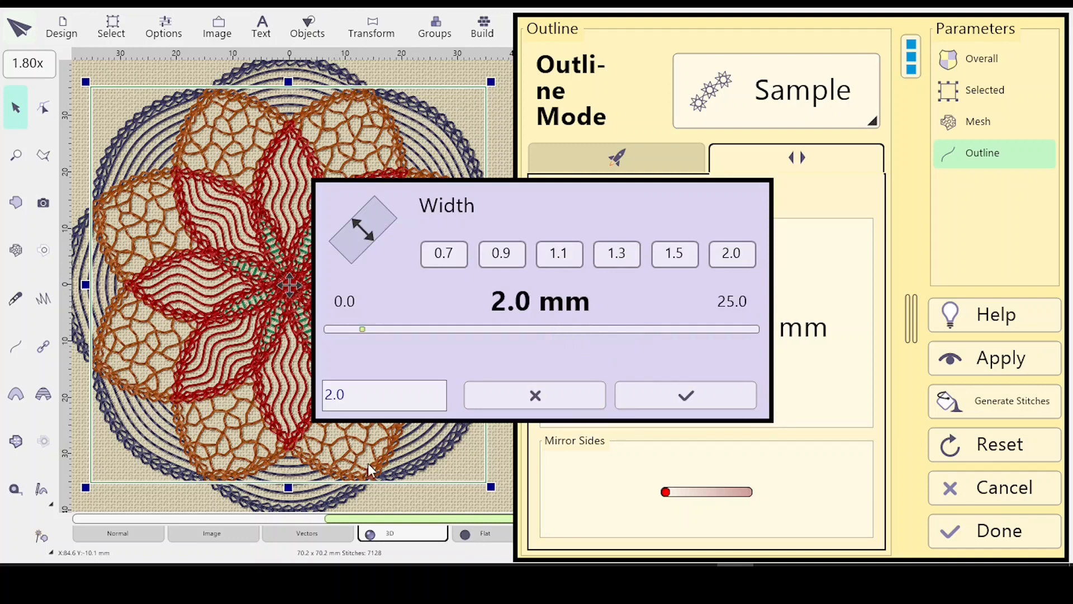
{"action": "left_click", "coordinate": [671, 254]}
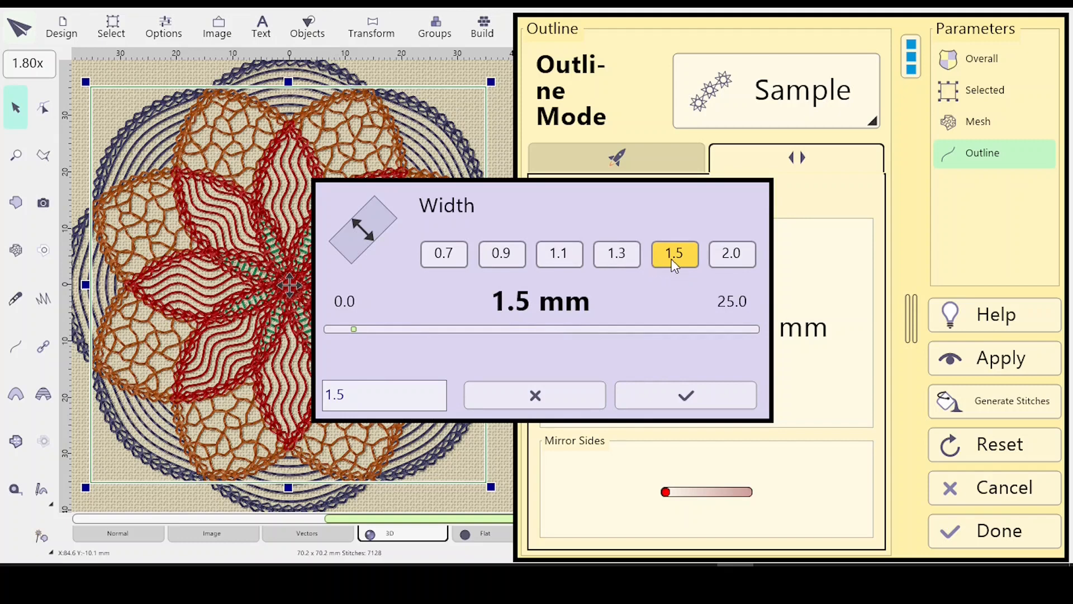
{"action": "left_click", "coordinate": [671, 393]}
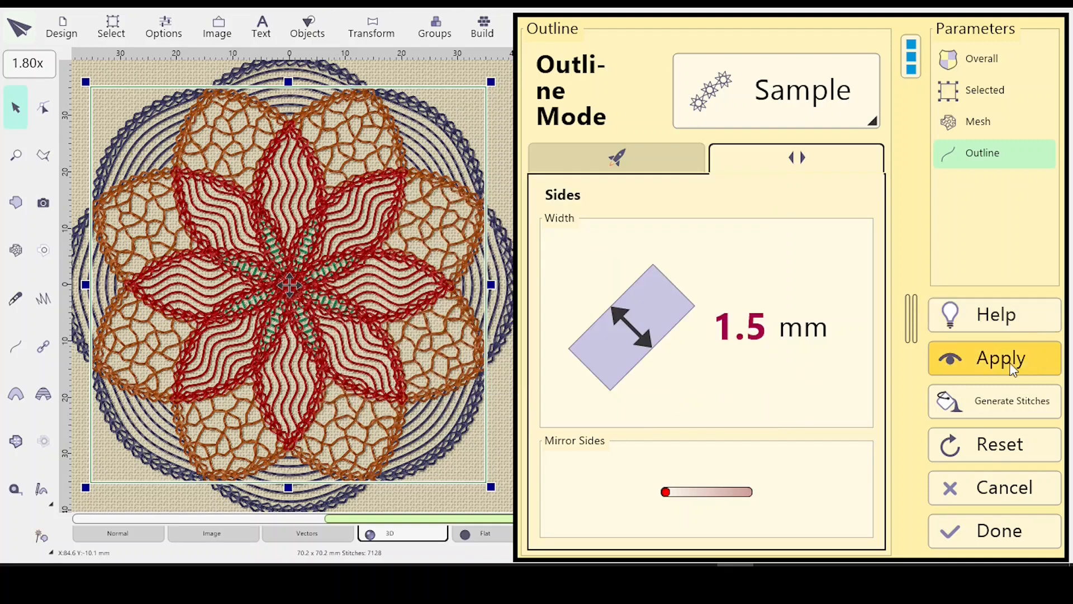
{"action": "left_click", "coordinate": [993, 363]}
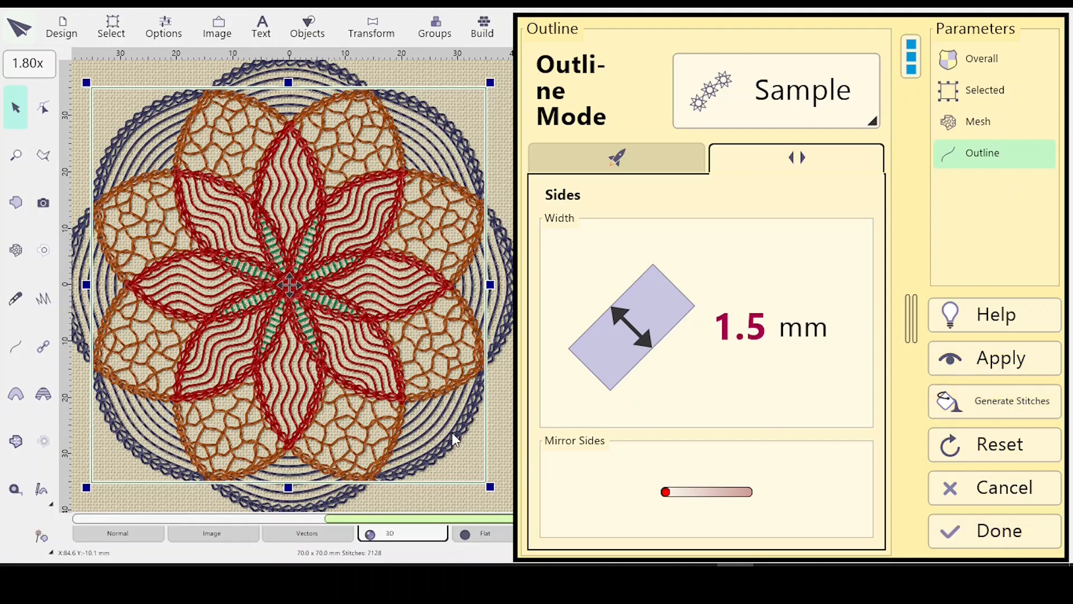
{"action": "left_click", "coordinate": [991, 535]}
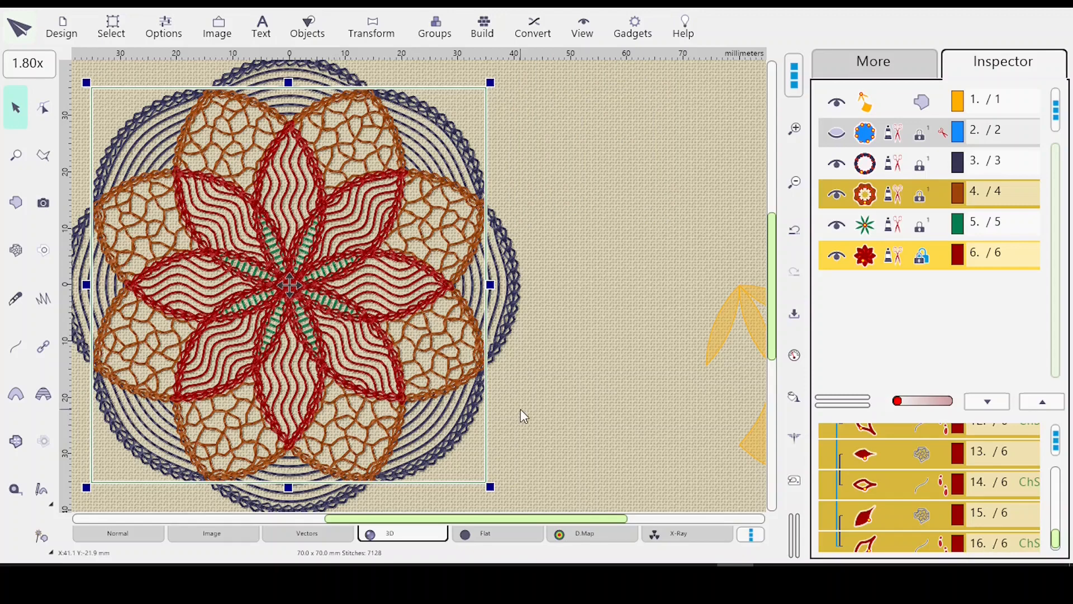
Step: Check the stitch density map, return to 3D and review the common mesh settings of the brown and red petal groups
{"action": "left_click", "coordinate": [580, 537]}
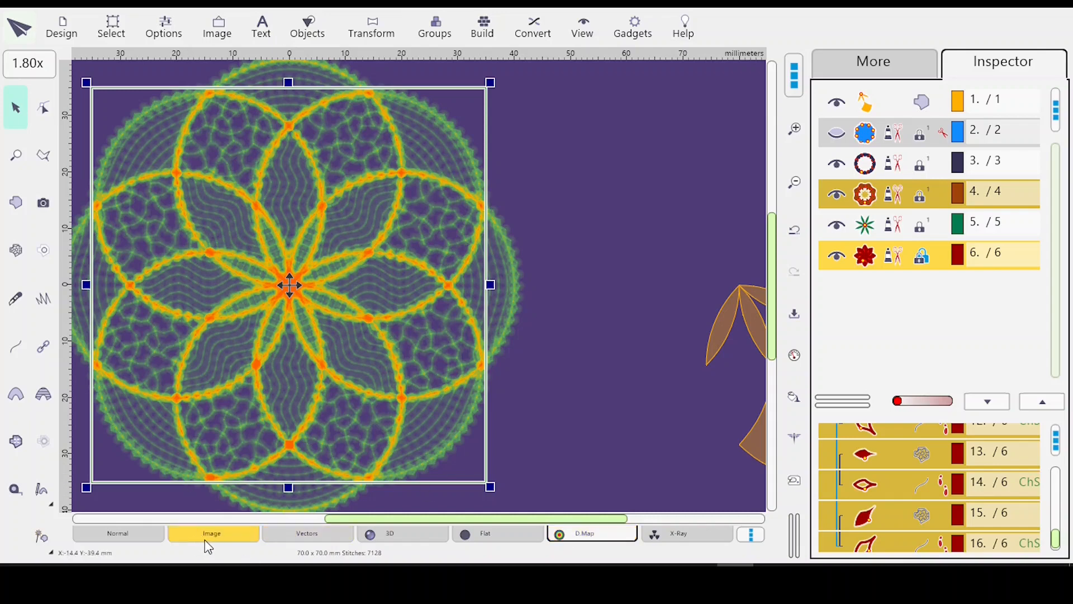
{"action": "left_click", "coordinate": [405, 539]}
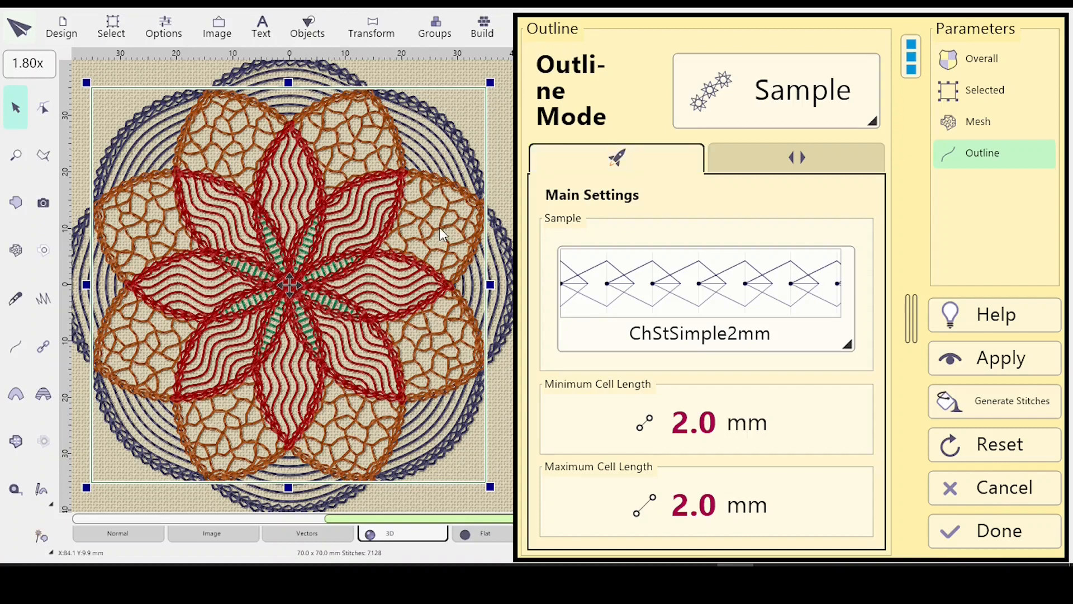
{"action": "left_click", "coordinate": [962, 117]}
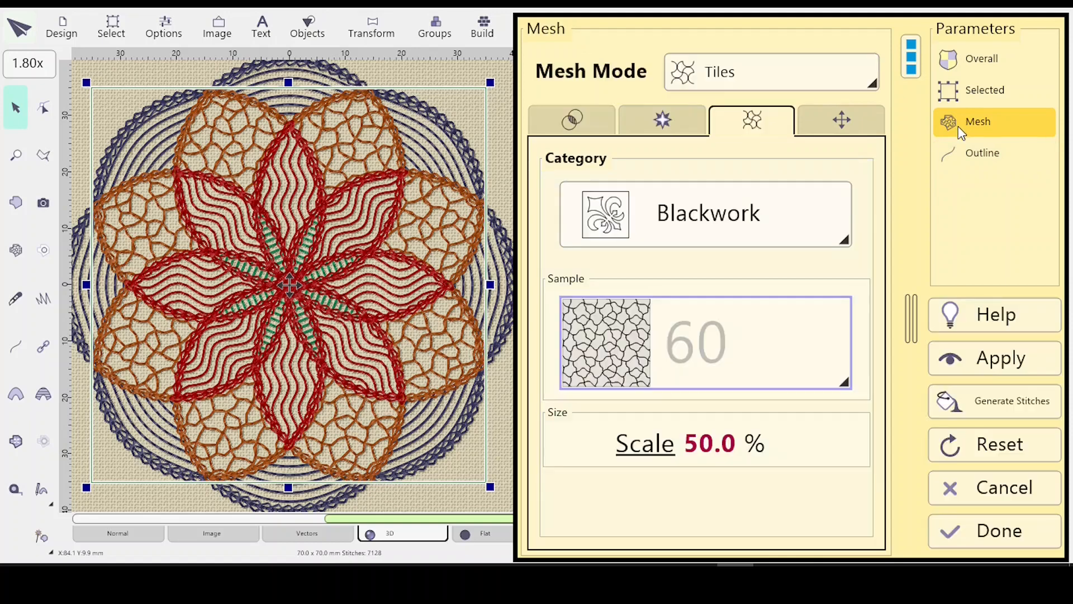
{"action": "left_click", "coordinate": [577, 117]}
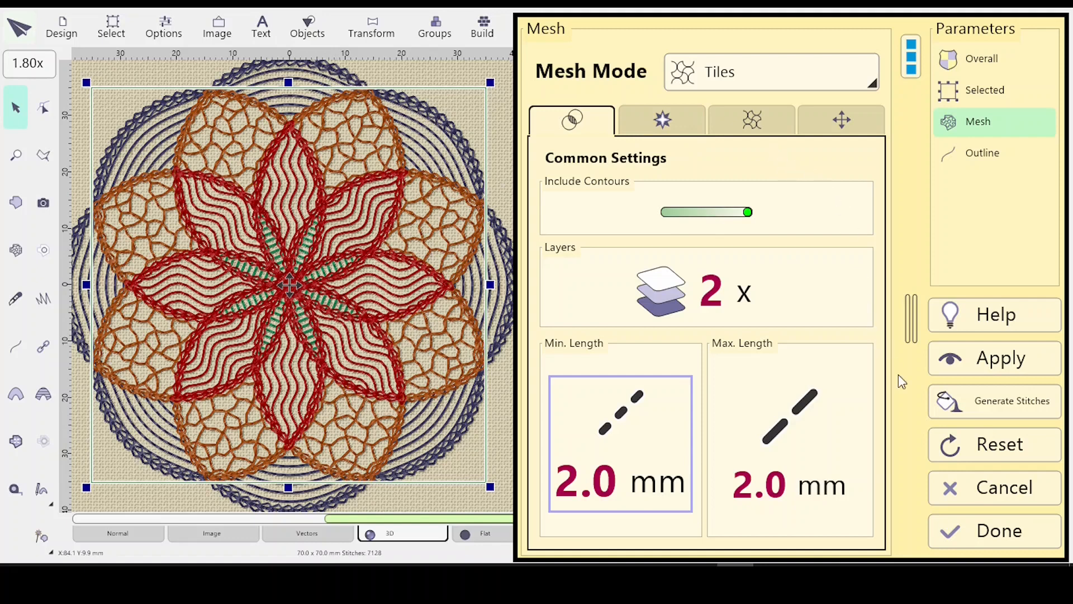
{"action": "left_click", "coordinate": [978, 519]}
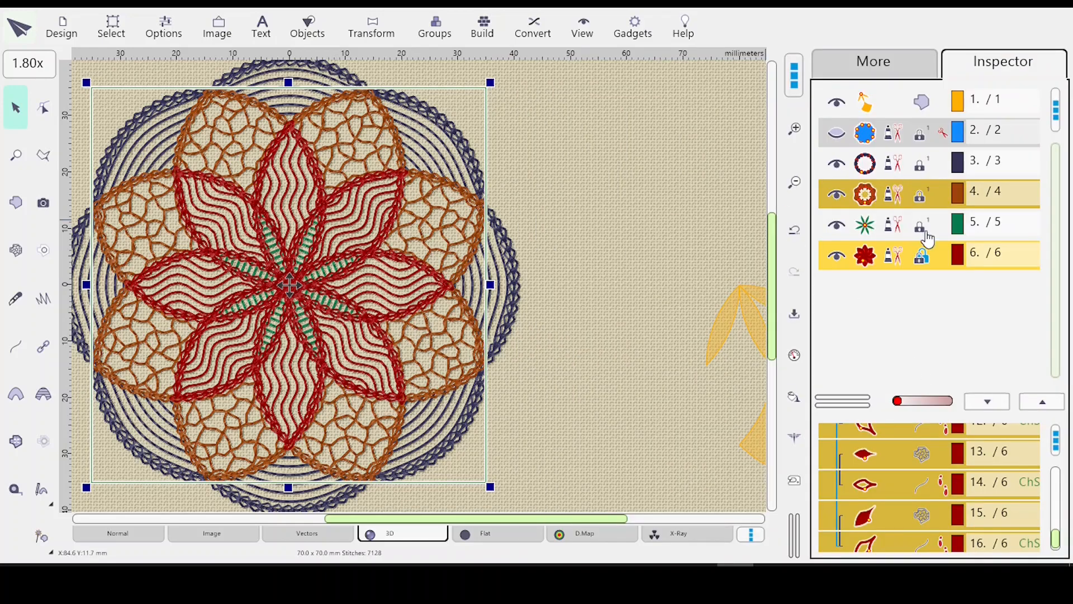
Step: Turn off Include Contours in the brown petal group's mesh settings, apply the change and accept the parameters
{"action": "left_click", "coordinate": [905, 195]}
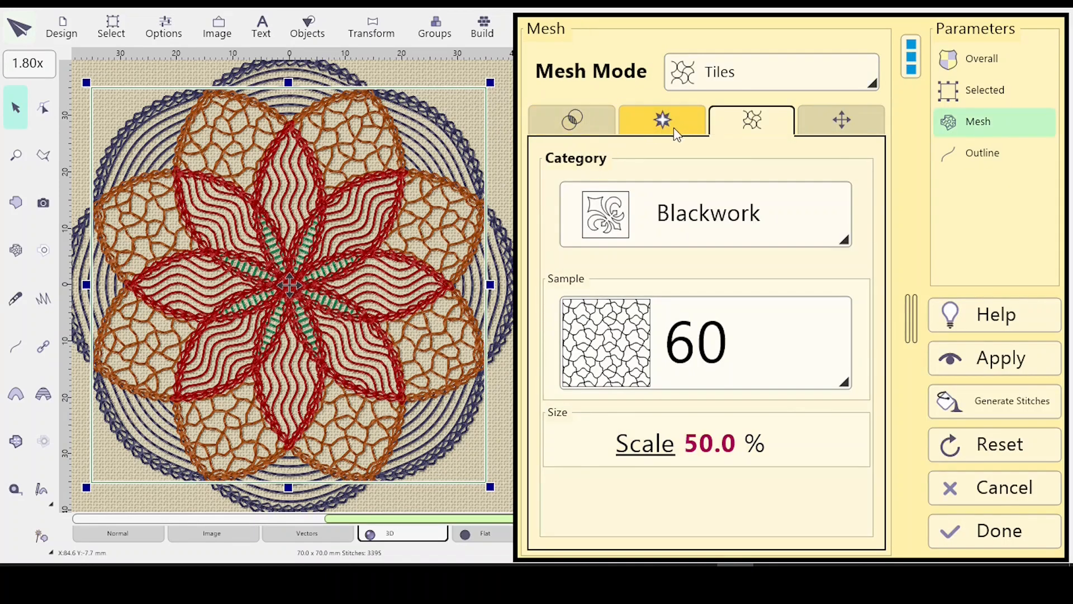
{"action": "left_click", "coordinate": [571, 119]}
{"action": "left_click", "coordinate": [697, 212]}
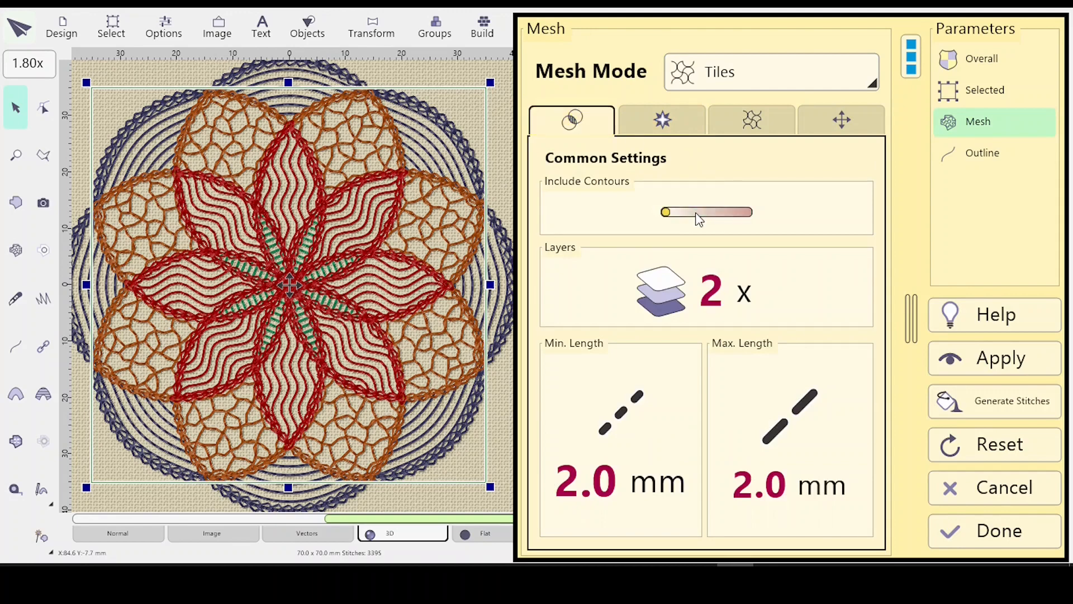
{"action": "left_click", "coordinate": [998, 361]}
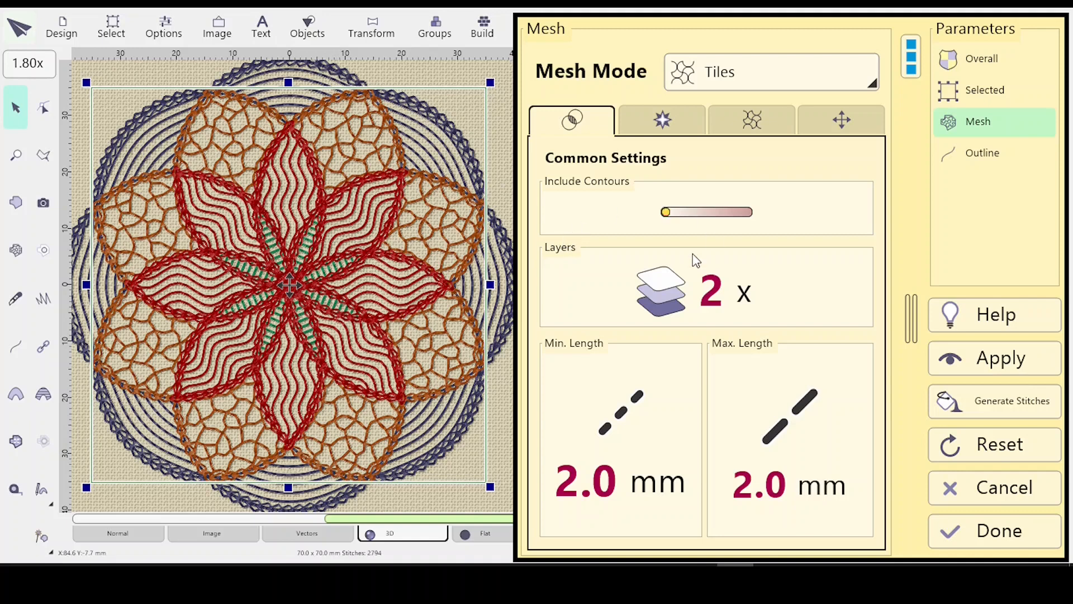
{"action": "left_click", "coordinate": [982, 534]}
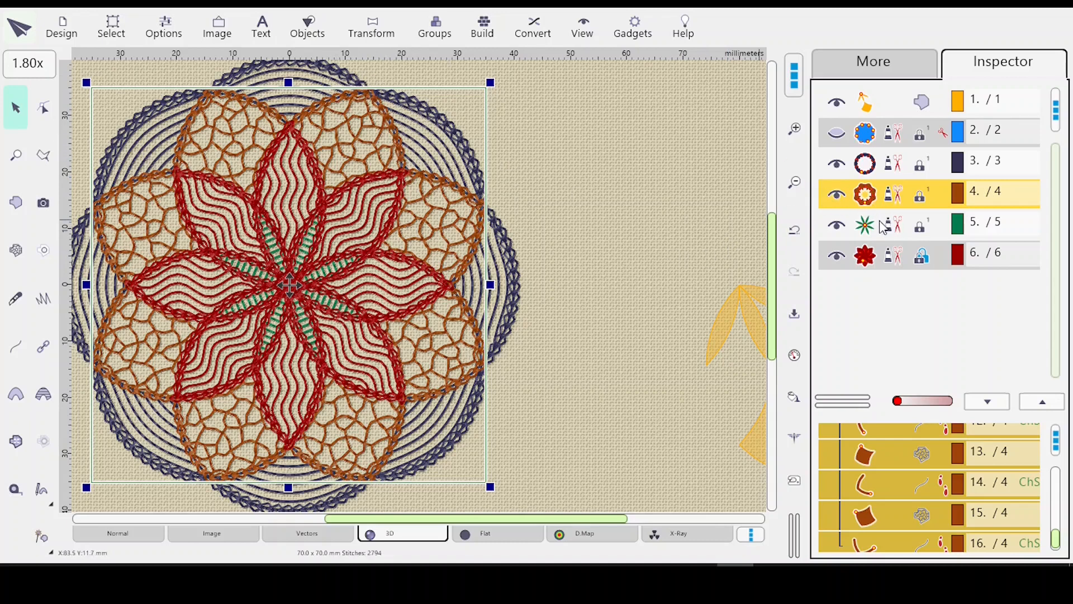
Step: Try the red petal group's mesh with Include Contours turned off and apply it
{"action": "left_click", "coordinate": [904, 261]}
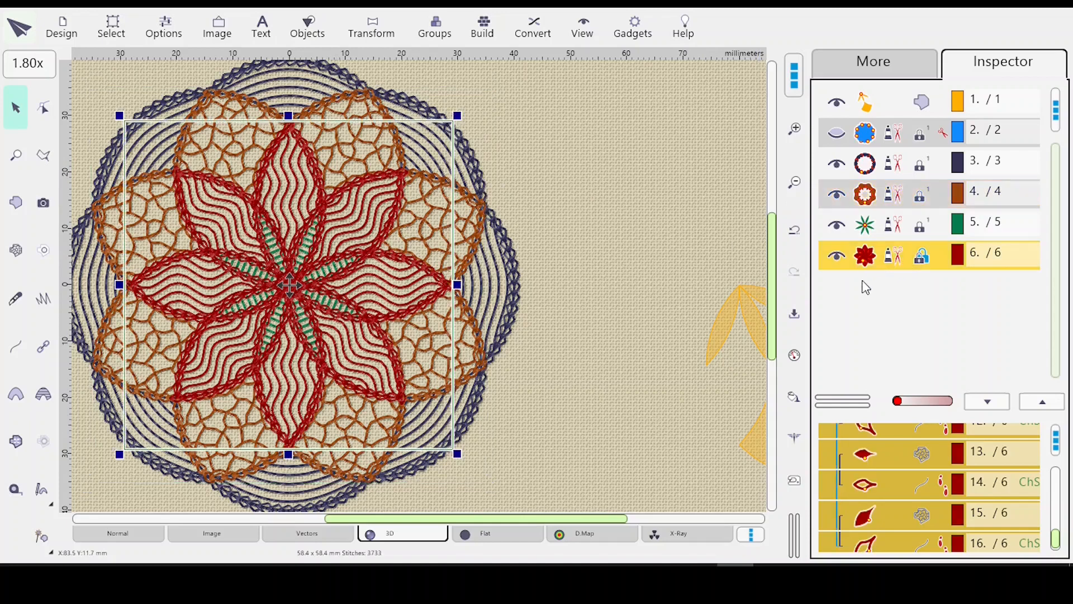
{"action": "left_click", "coordinate": [775, 362]}
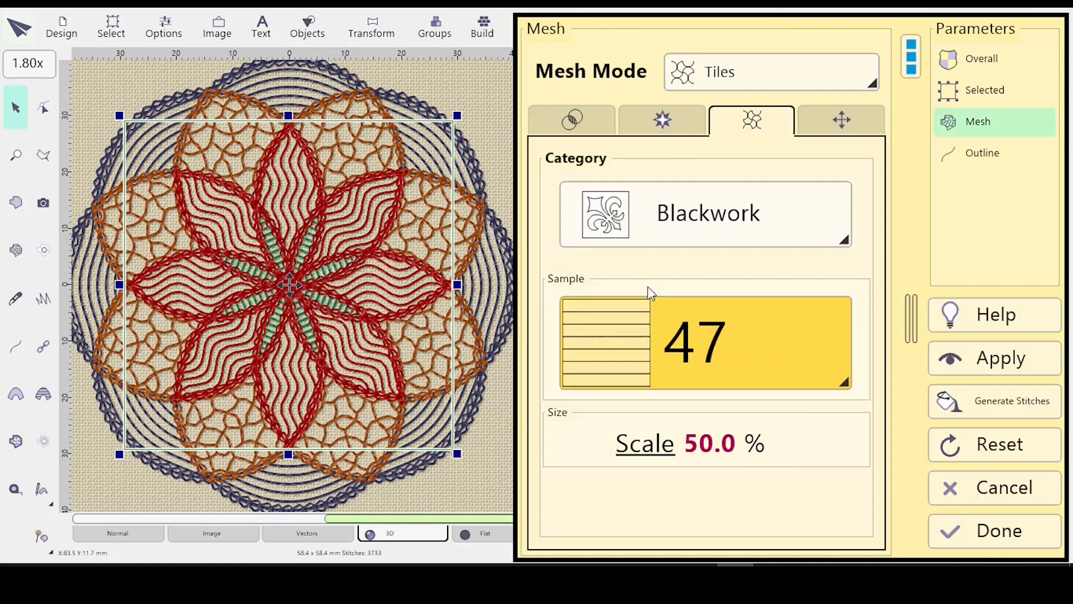
{"action": "left_click", "coordinate": [598, 118]}
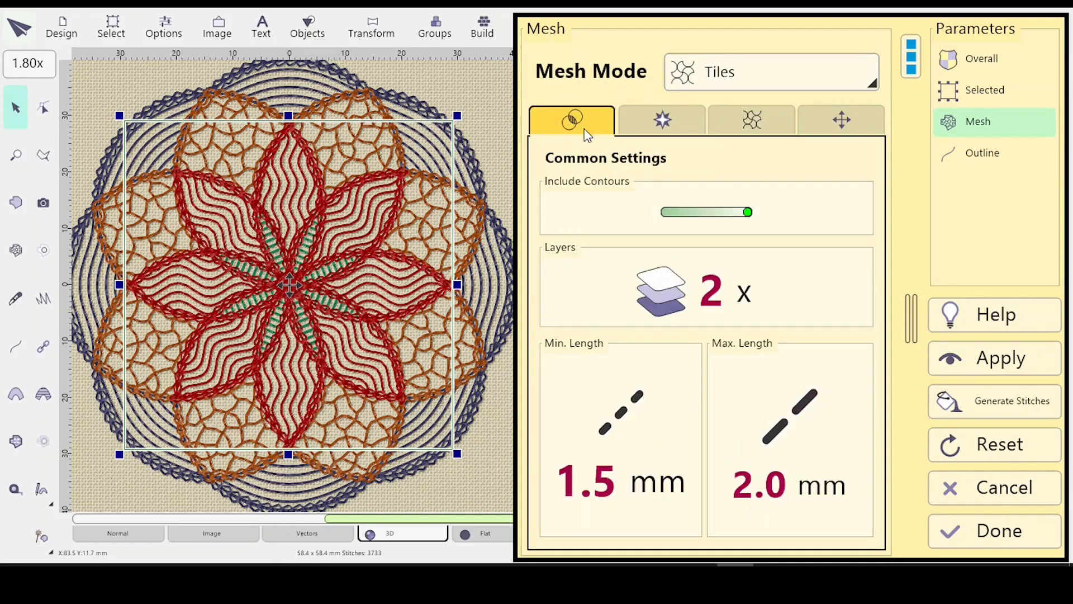
{"action": "left_click", "coordinate": [676, 214]}
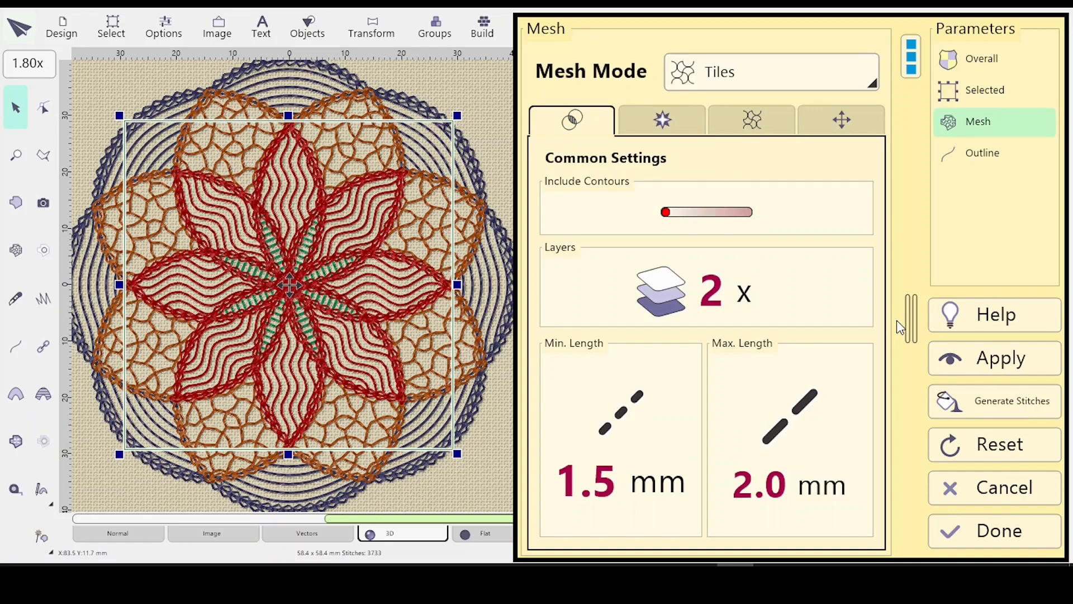
{"action": "left_click", "coordinate": [975, 364]}
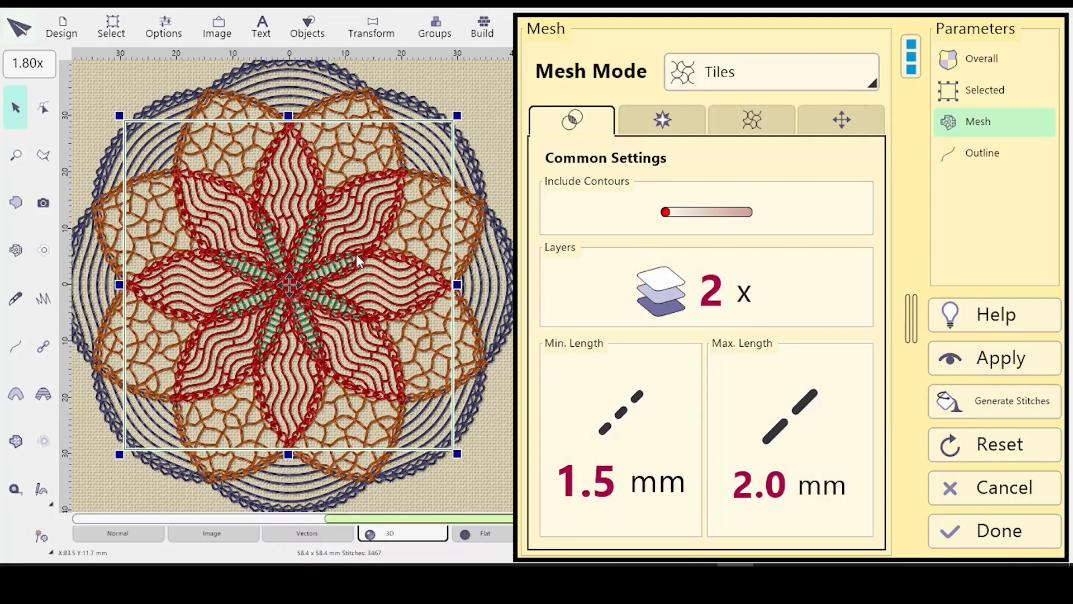
Step: Turn Include Contours back on for the red petal group's mesh, apply it and accept the parameters
{"action": "left_click", "coordinate": [744, 214]}
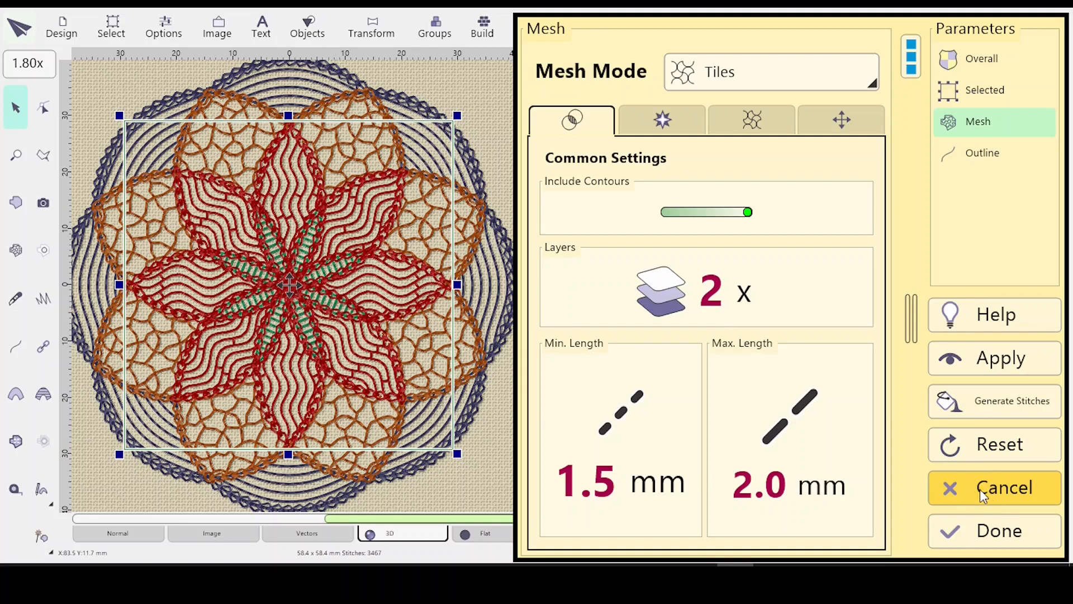
{"action": "left_click", "coordinate": [975, 358]}
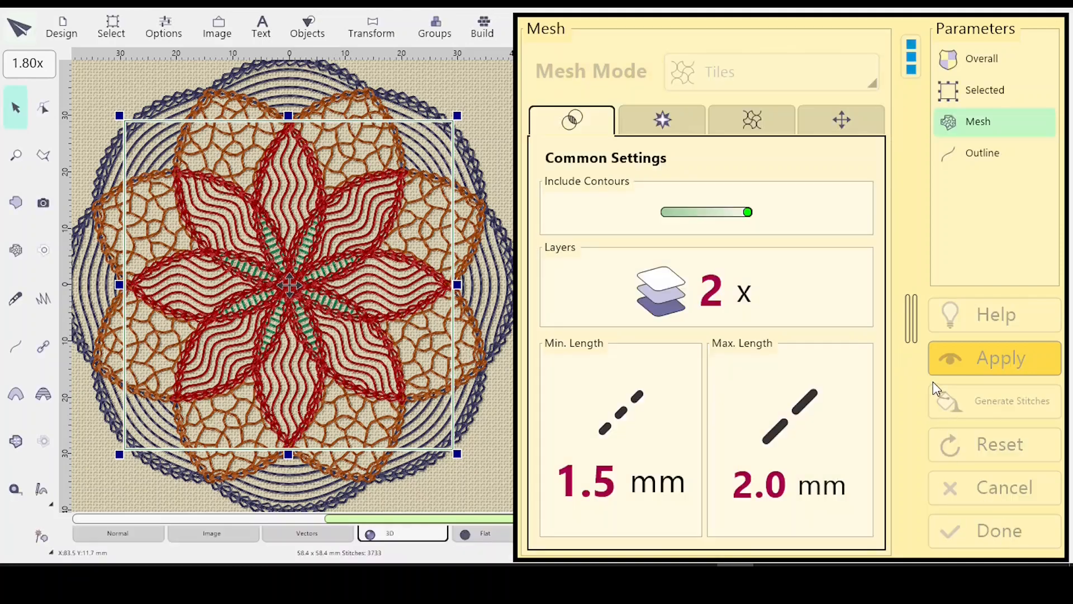
{"action": "left_click", "coordinate": [991, 535]}
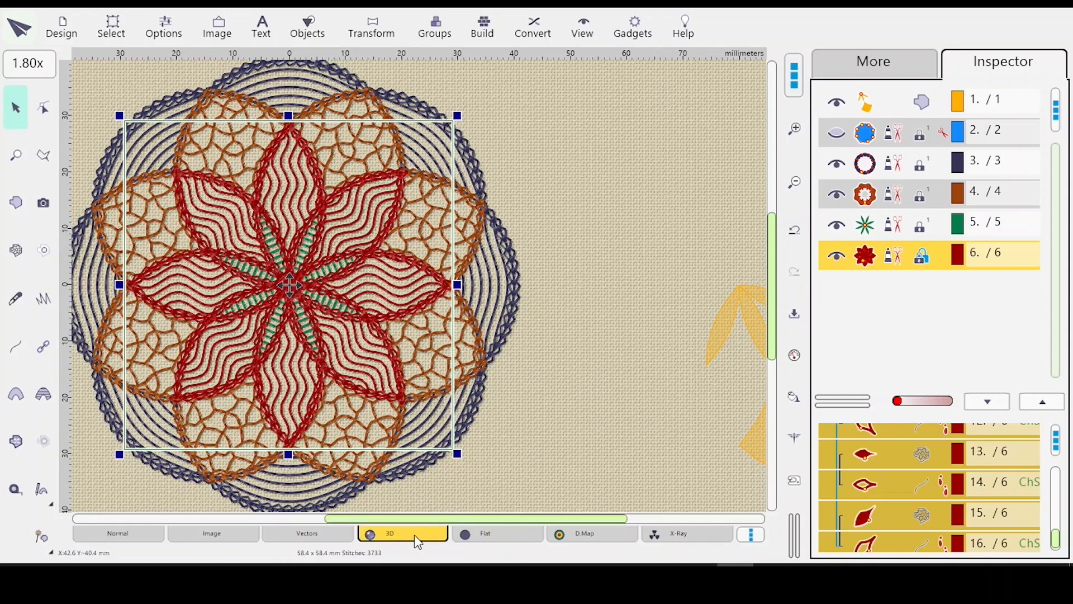
Step: Check the design's stitch density map, return to 3D, look through the brown petal group's objects and clear the selection
{"action": "left_click", "coordinate": [594, 545]}
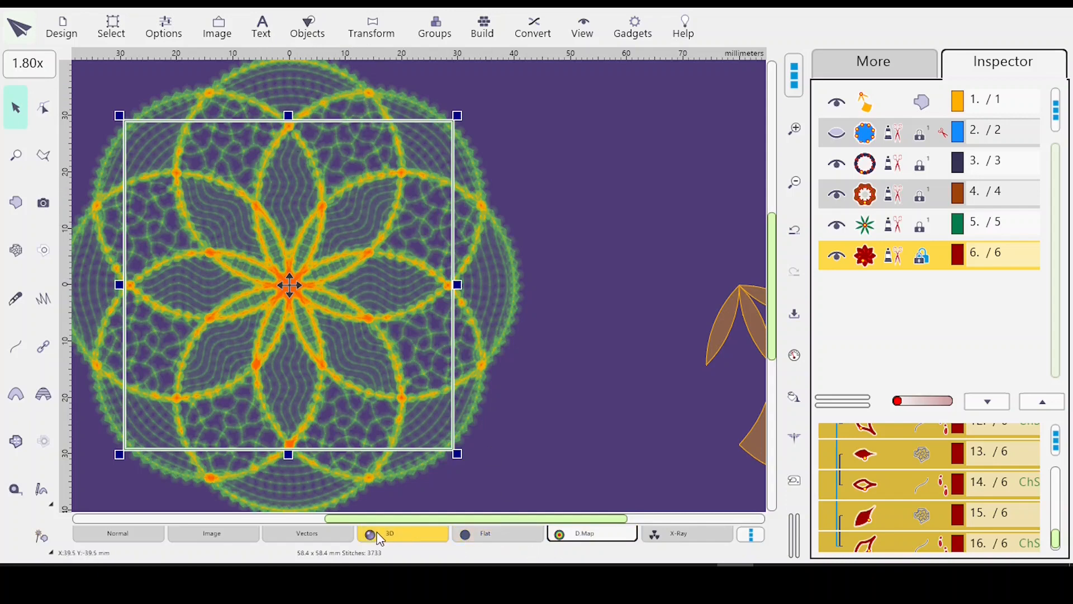
{"action": "left_click", "coordinate": [433, 535]}
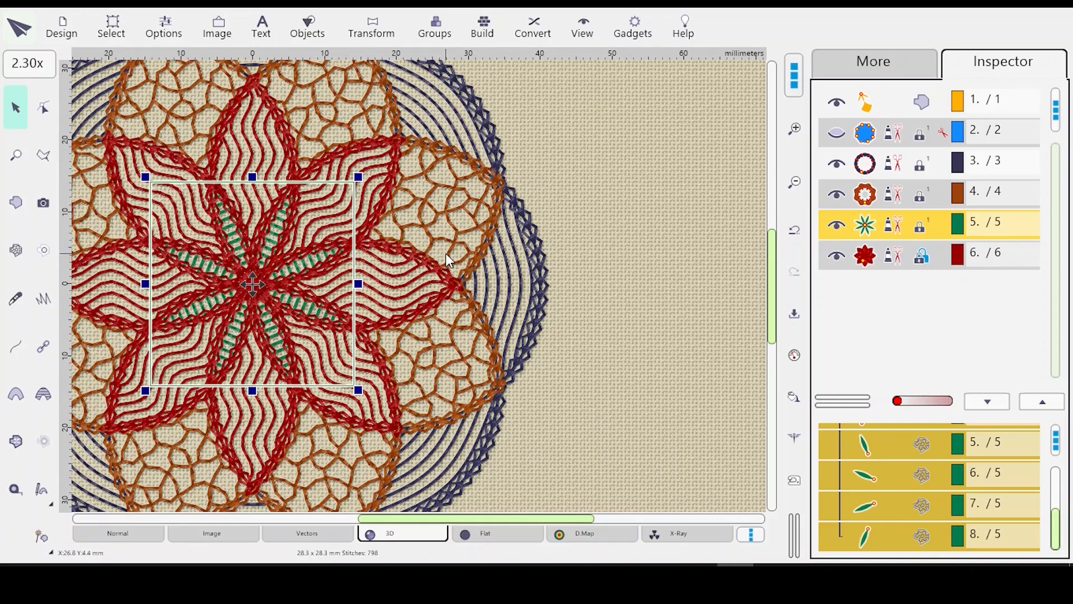
{"action": "left_click", "coordinate": [899, 193]}
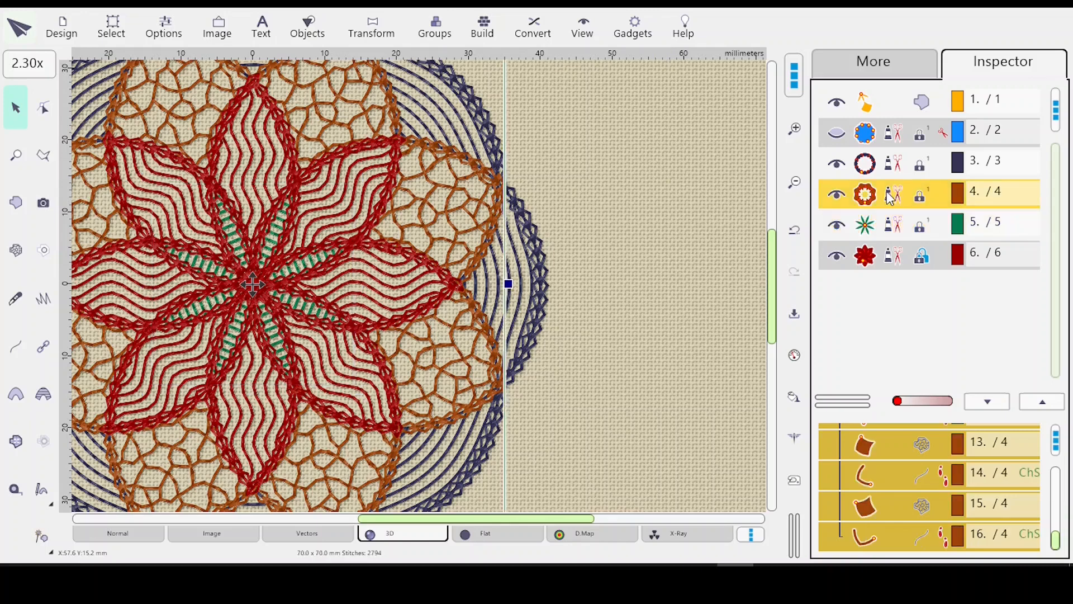
{"action": "left_click_drag", "start_coordinate": [1056, 531], "coordinate": [1054, 465]}
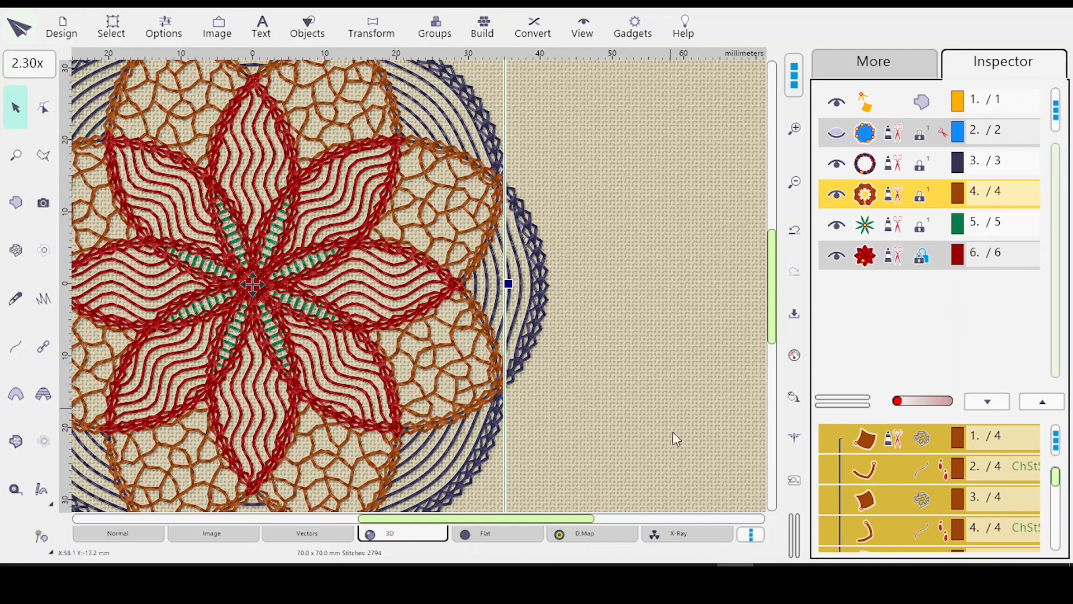
{"action": "left_click", "coordinate": [674, 393]}
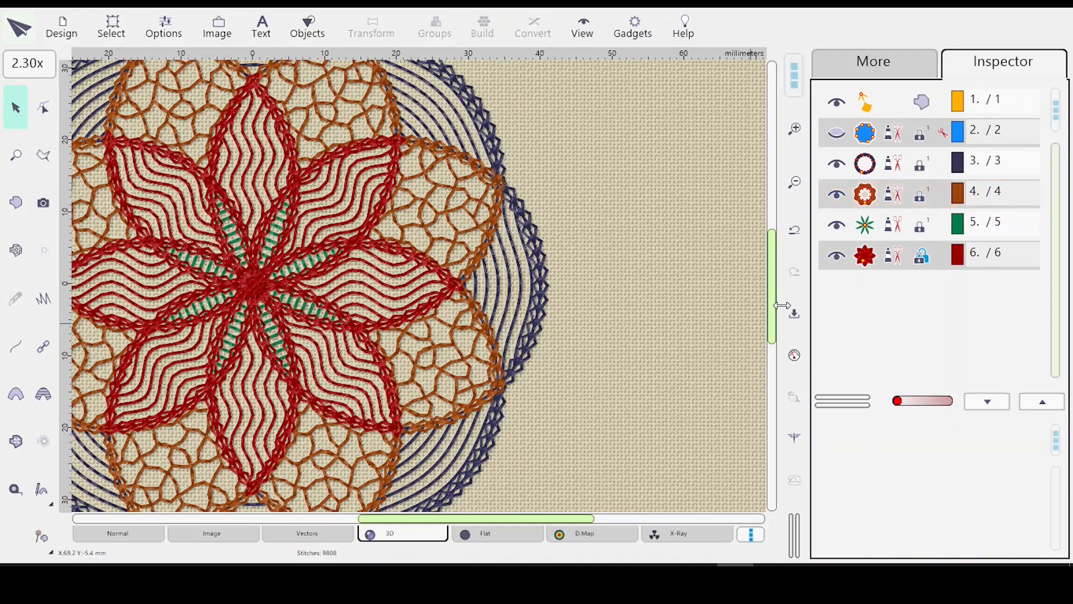
Step: Recolor the red petal group dark maroon, check the green leaf group's colour in the palette and clear the selection
{"action": "left_click", "coordinate": [861, 55]}
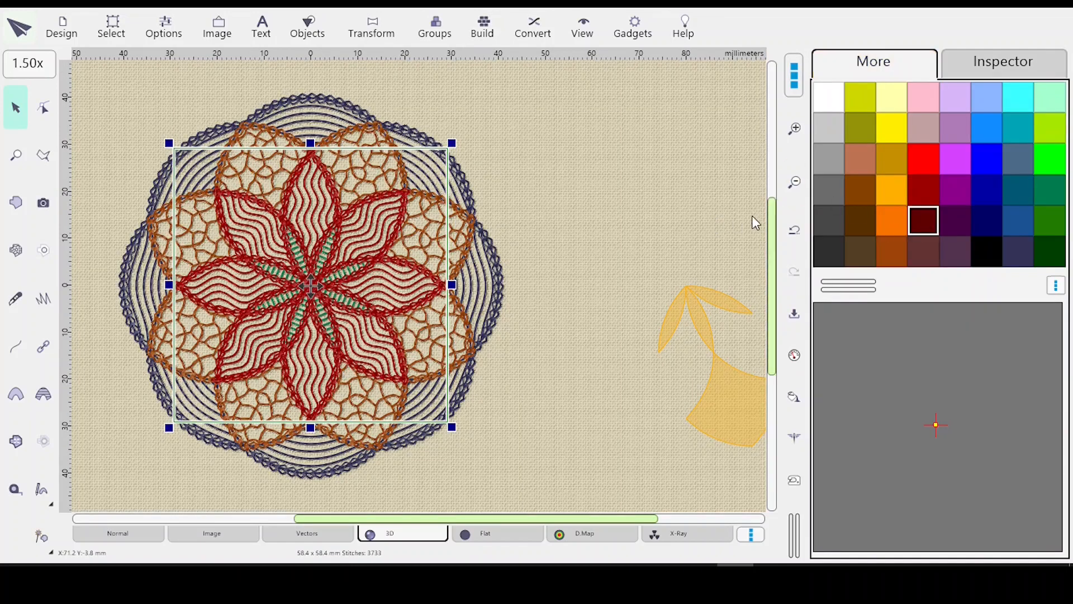
{"action": "left_click", "coordinate": [1003, 61]}
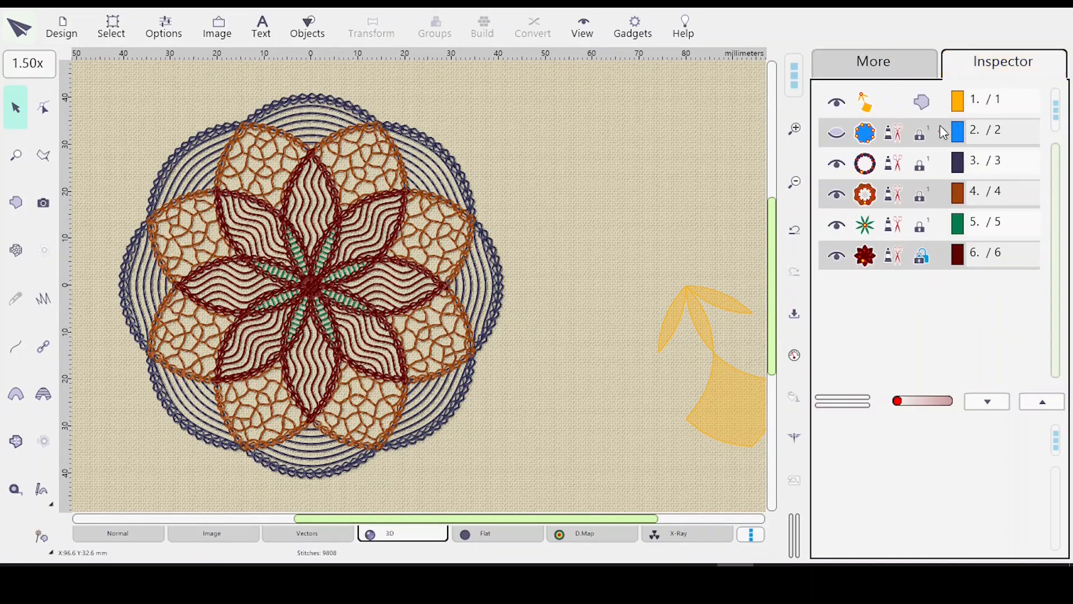
{"action": "left_click", "coordinate": [935, 226]}
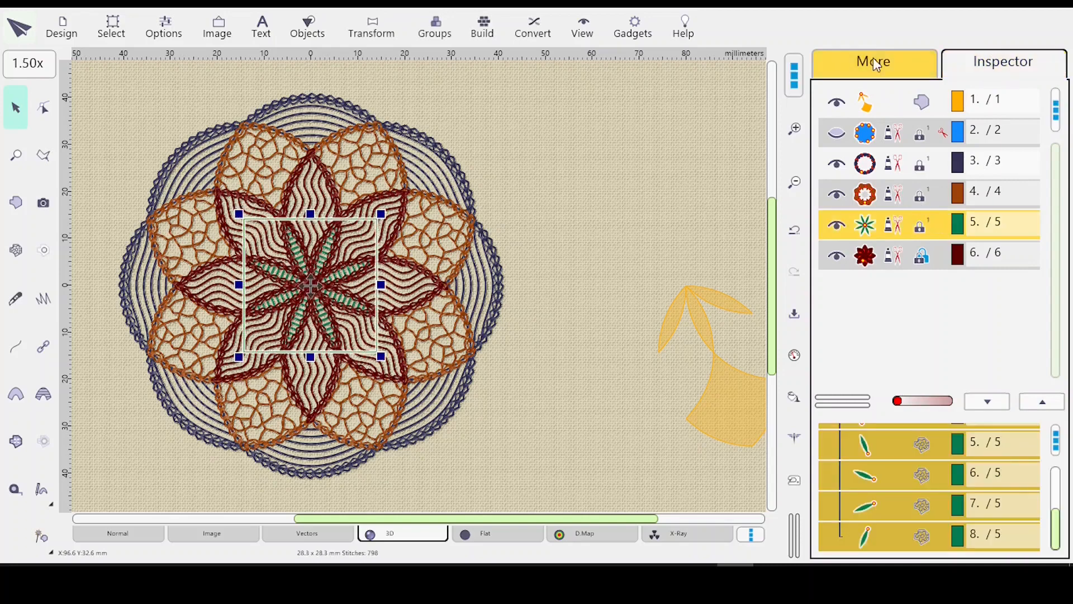
{"action": "left_click", "coordinate": [875, 63]}
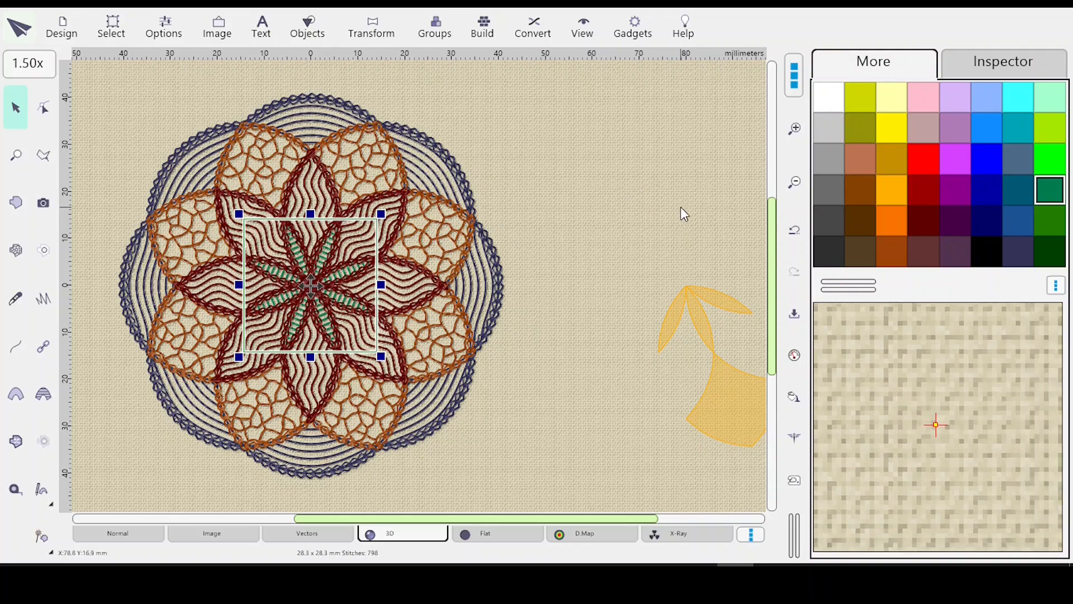
{"action": "left_click", "coordinate": [620, 159]}
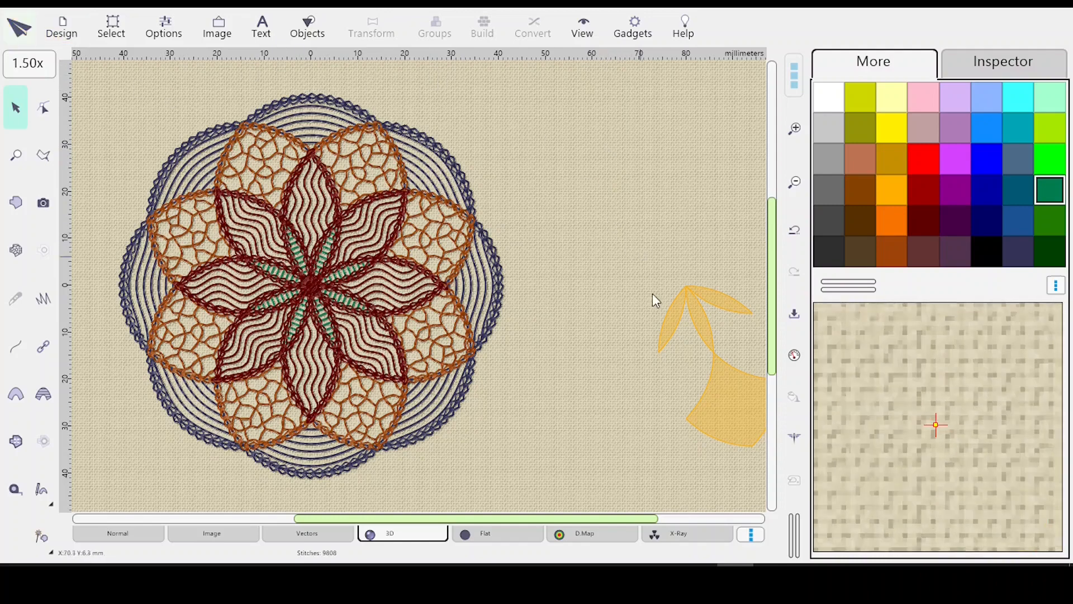
Step: Move the orange base shapes up and closer to the mandala, into the empty area beside it
{"action": "left_click", "coordinate": [734, 397]}
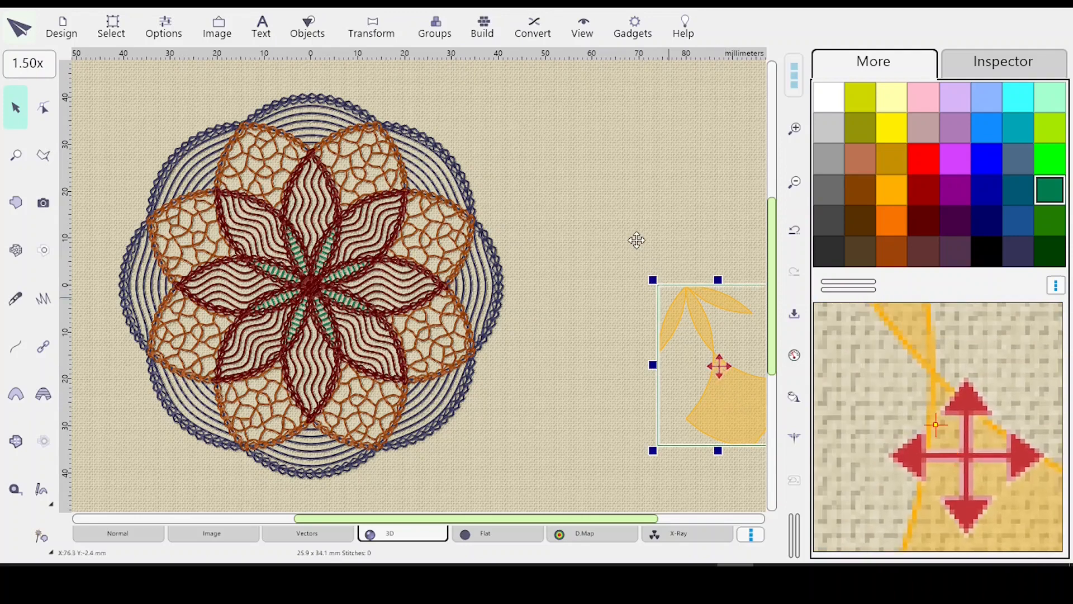
{"action": "left_click_drag", "start_coordinate": [719, 367], "coordinate": [632, 232]}
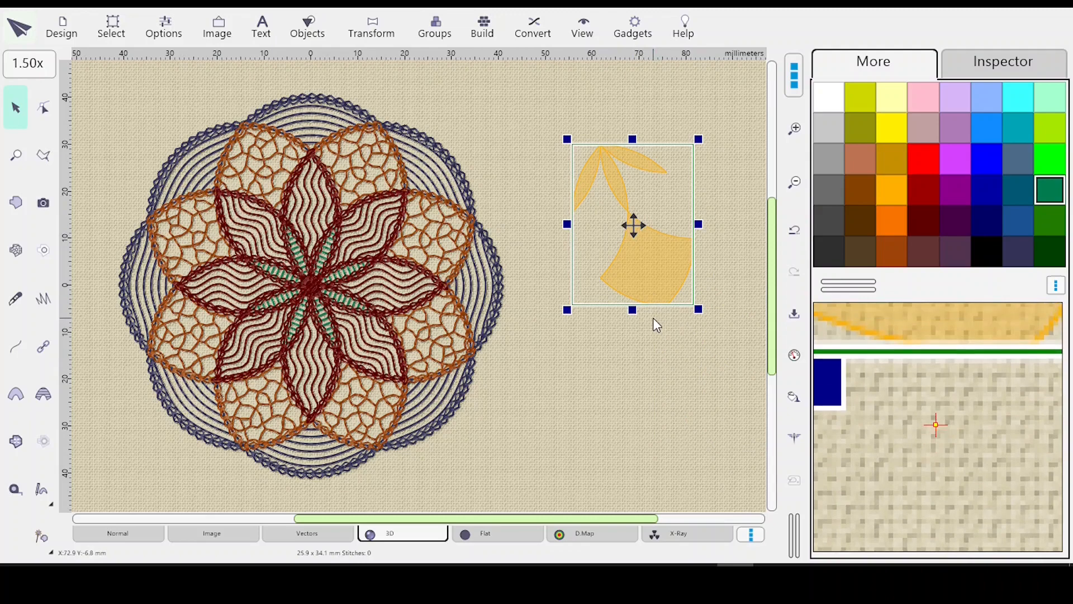
{"action": "scroll", "coordinate": [653, 317], "scroll_direction": "down", "scroll_amount": 2}
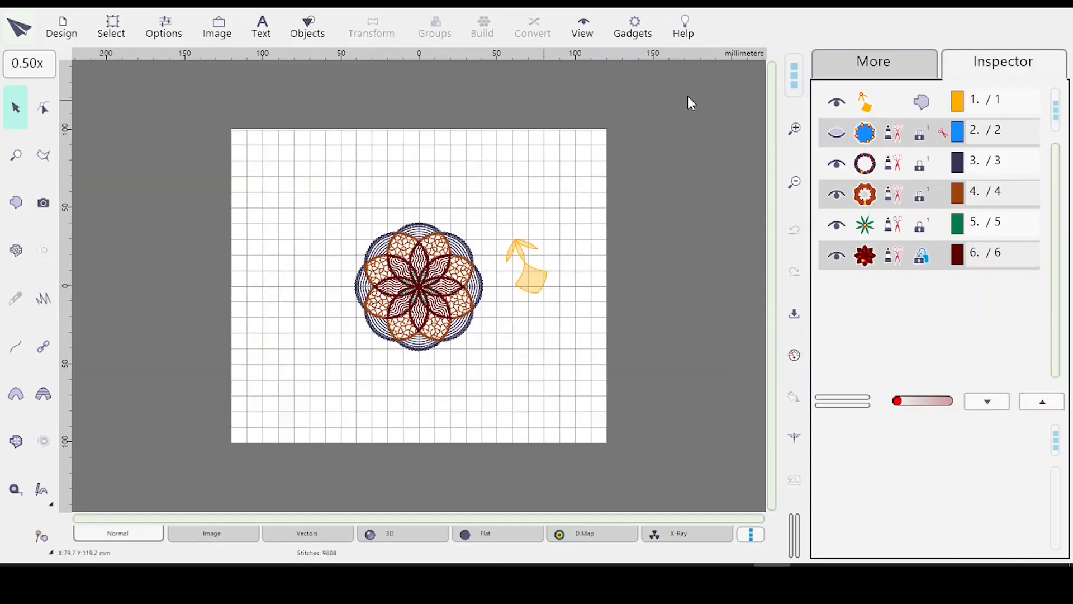
Step: Save the design under the new name 8CircFlowerMesh in the Flowers Mesh folder, in Embird Outline Format (*.eof)
{"action": "left_click", "coordinate": [61, 27]}
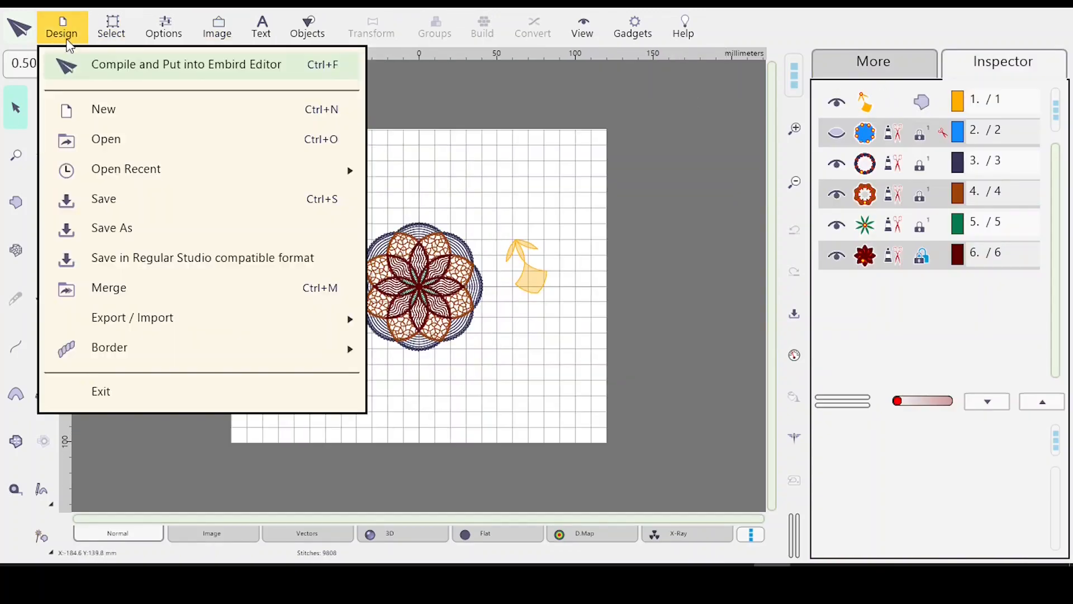
{"action": "left_click", "coordinate": [128, 231]}
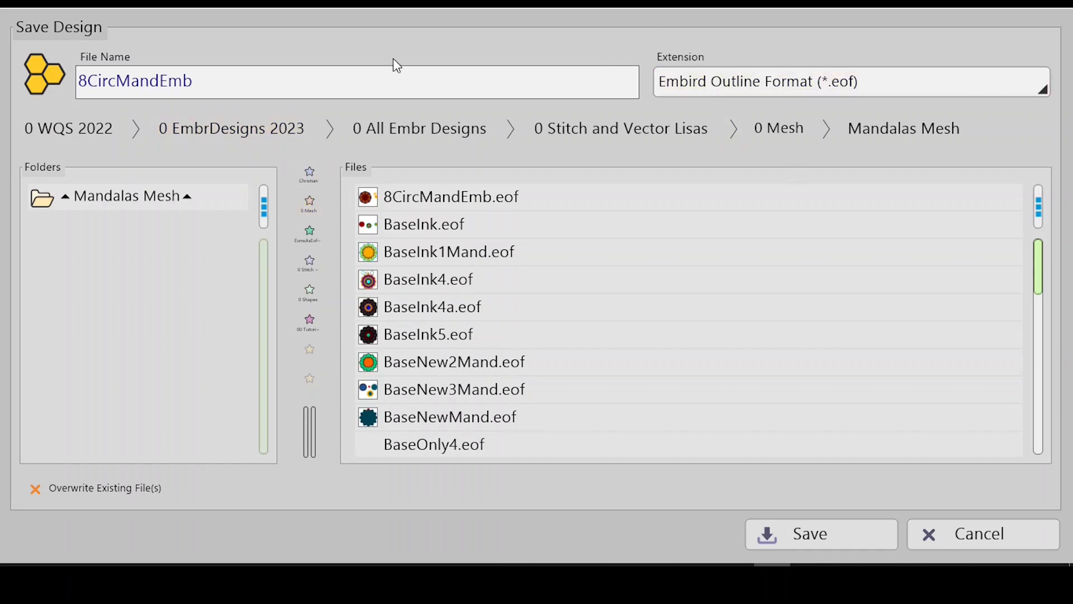
{"action": "left_click", "coordinate": [780, 129]}
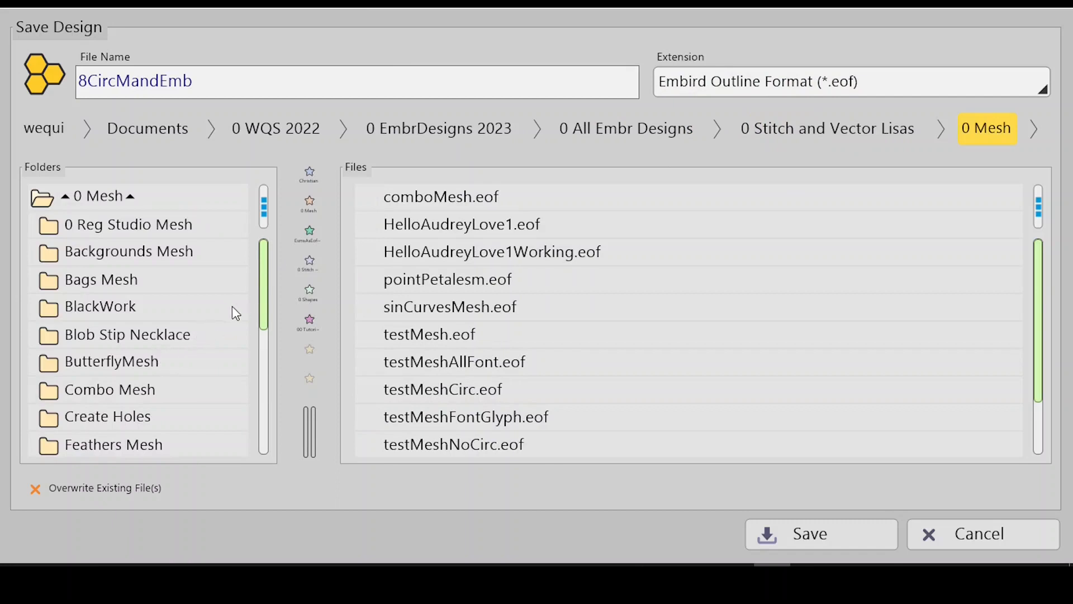
{"action": "left_click_drag", "start_coordinate": [263, 296], "coordinate": [196, 360]}
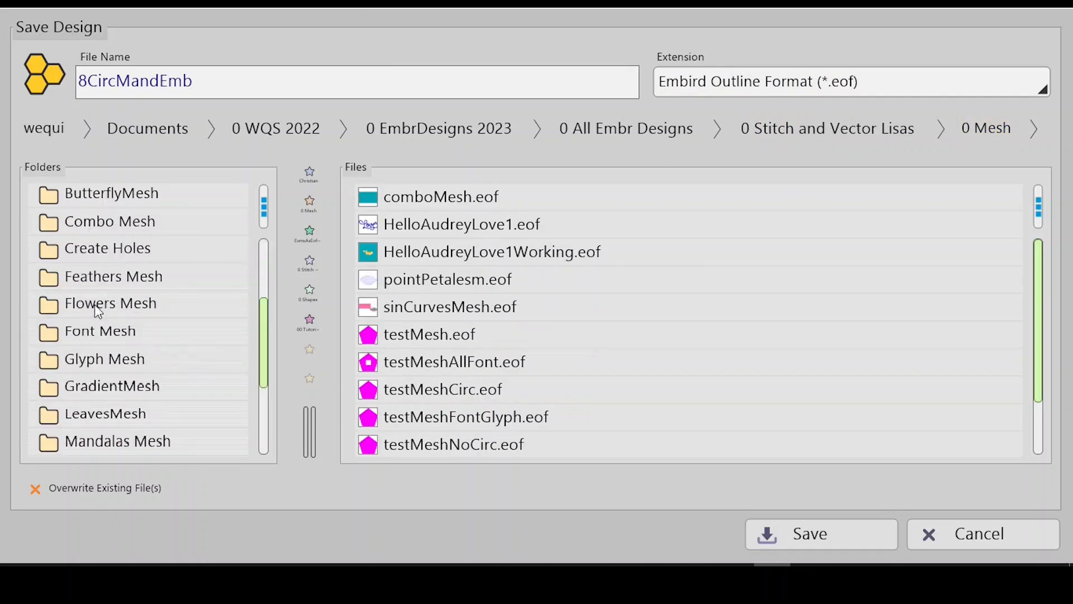
{"action": "left_click", "coordinate": [114, 307]}
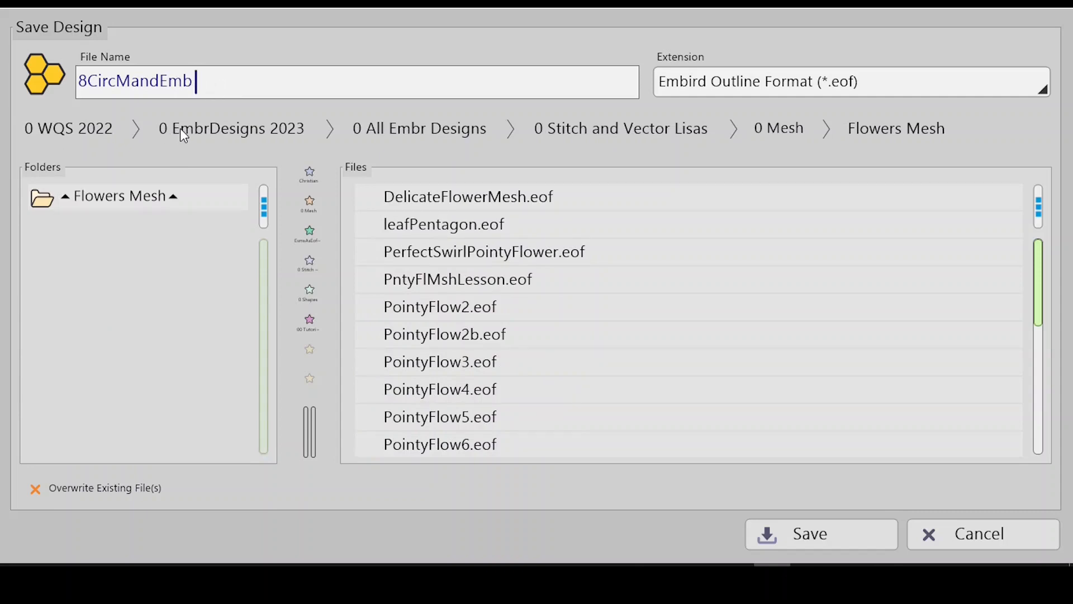
{"action": "key", "text": "ctrl+a"}
{"action": "type", "text": "8"}
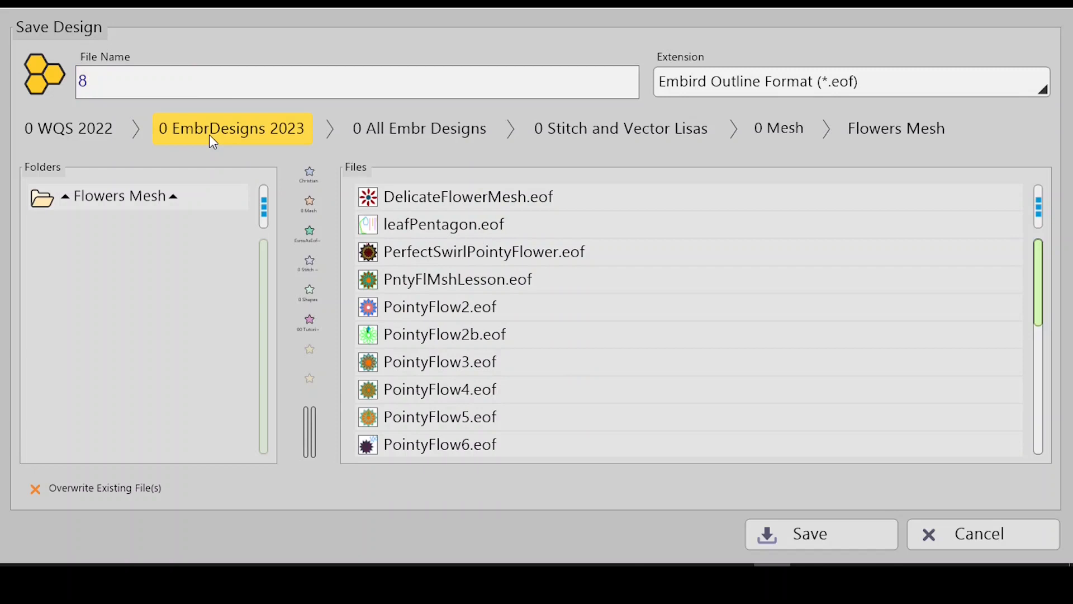
{"action": "type", "text": "CircFlowerMesh"}
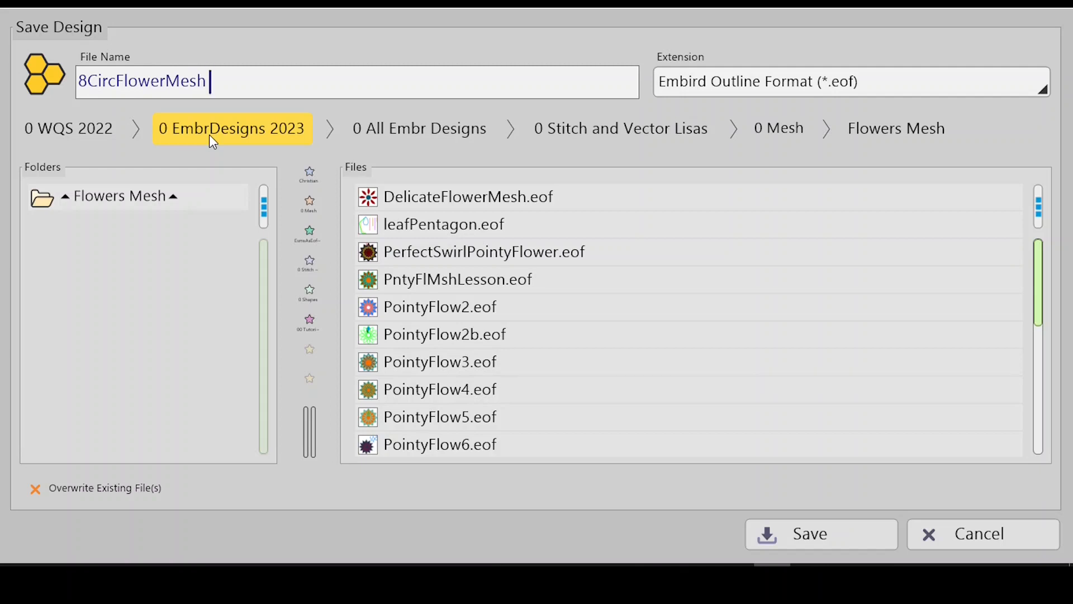
{"action": "left_click", "coordinate": [811, 534]}
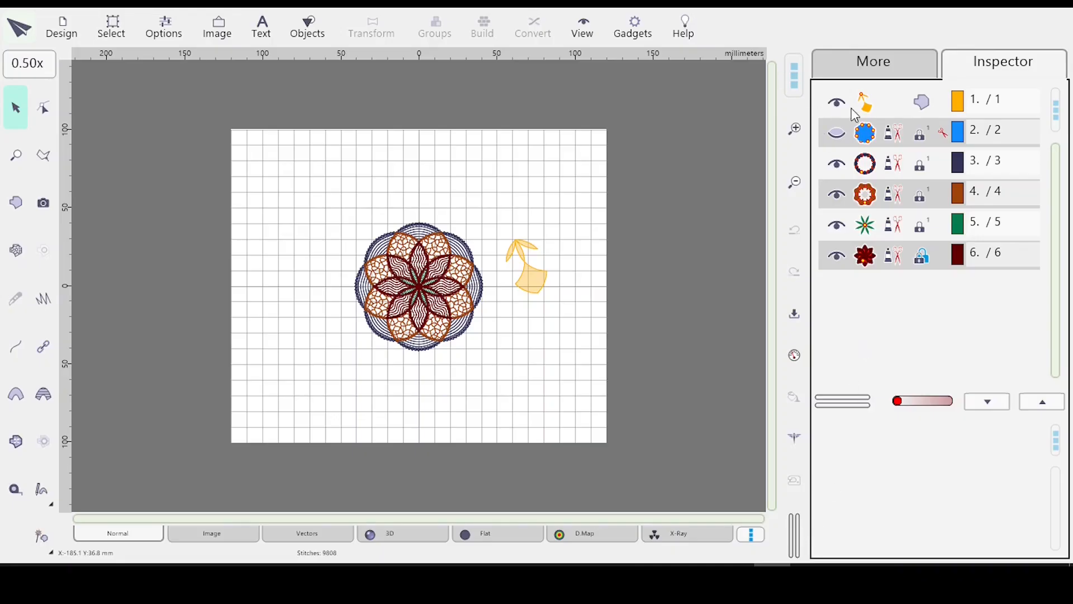
Step: Delete all mandala objects, including the hidden blue circle group, keeping only the orange base shapes
{"action": "key", "text": "ctrl+a"}
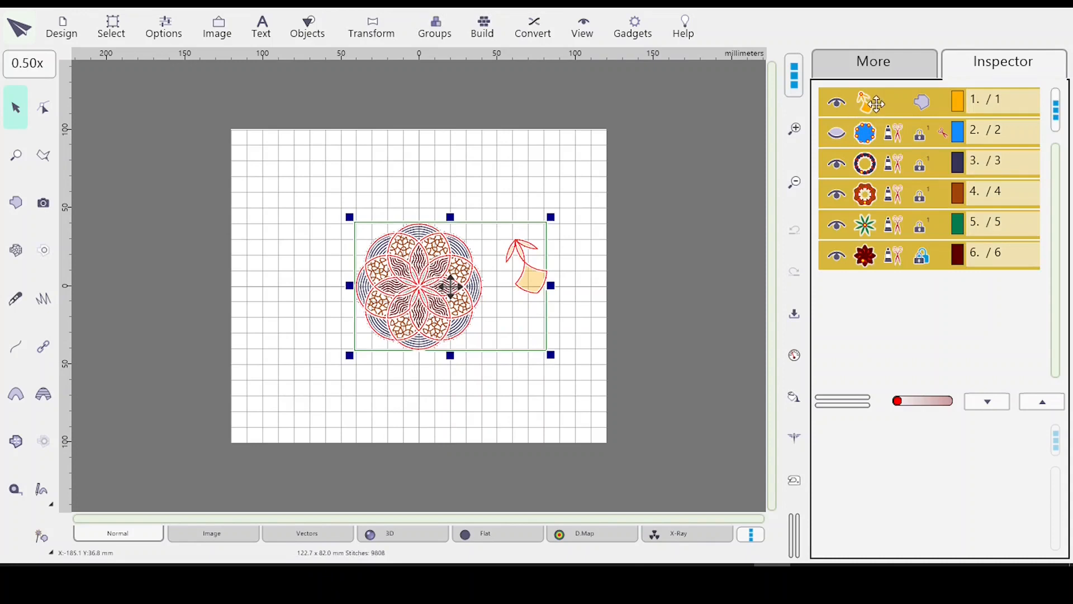
{"action": "left_click", "coordinate": [872, 105], "text": "ctrl"}
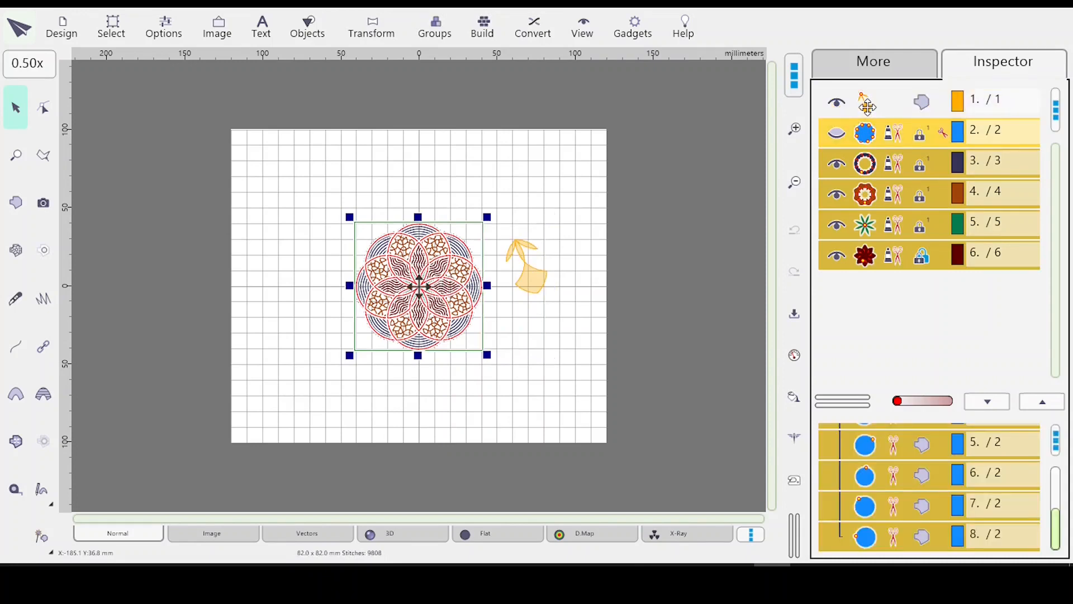
{"action": "key", "text": "Delete"}
Step: Select the orange base shapes and move them just below the centre of the work area
{"action": "left_click", "coordinate": [535, 276]}
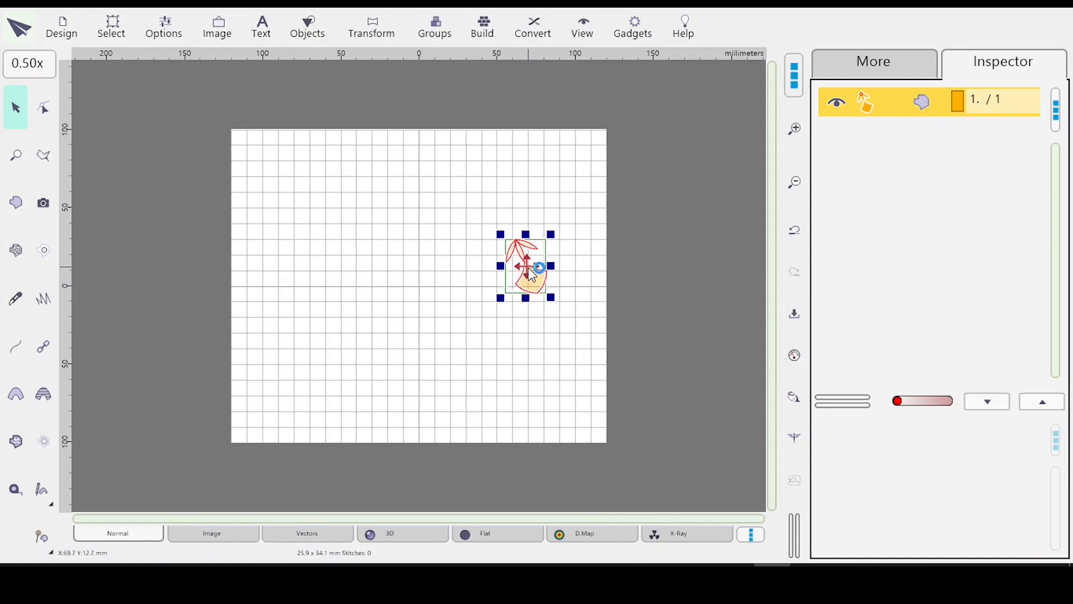
{"action": "left_click_drag", "start_coordinate": [529, 275], "coordinate": [429, 328]}
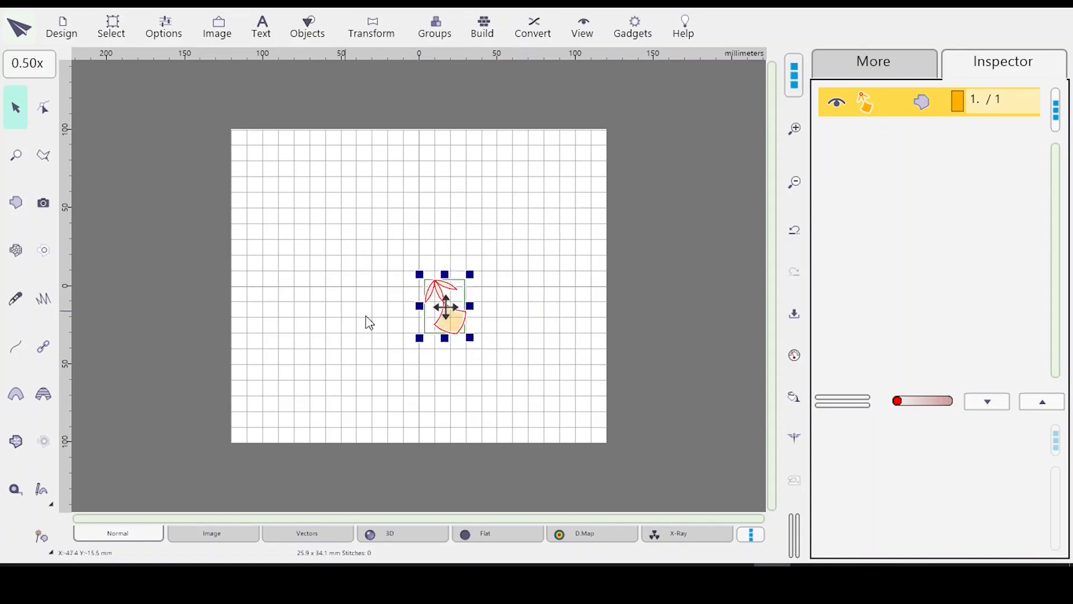
{"action": "scroll", "coordinate": [406, 330], "scroll_direction": "up", "scroll_amount": 2}
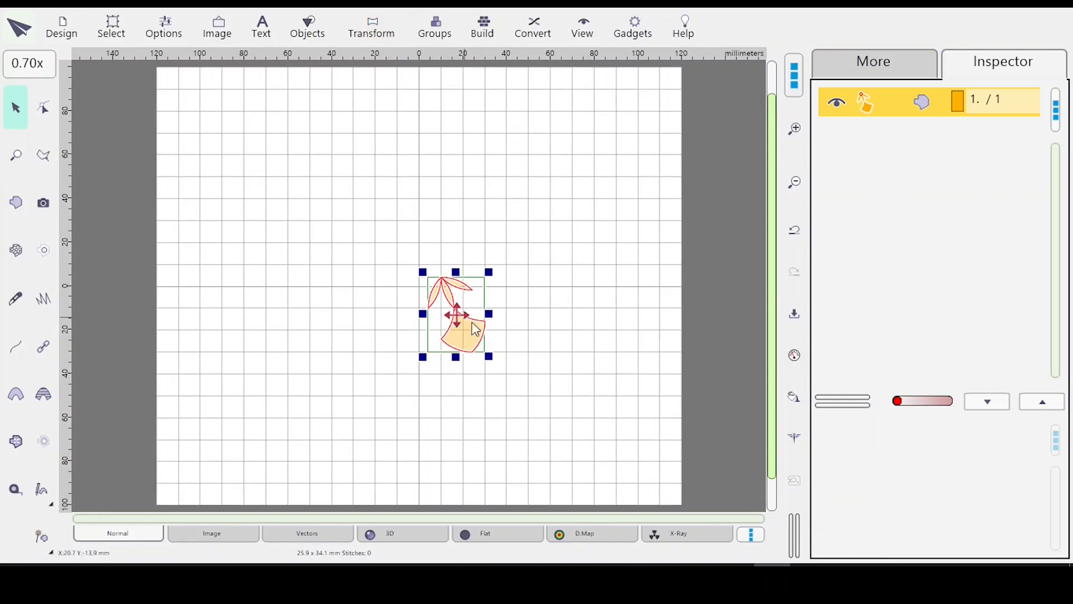
Step: Rotate the orange base shapes by -22.5° in the Transformations Window, apply the rotation and close the window
{"action": "left_click", "coordinate": [371, 23]}
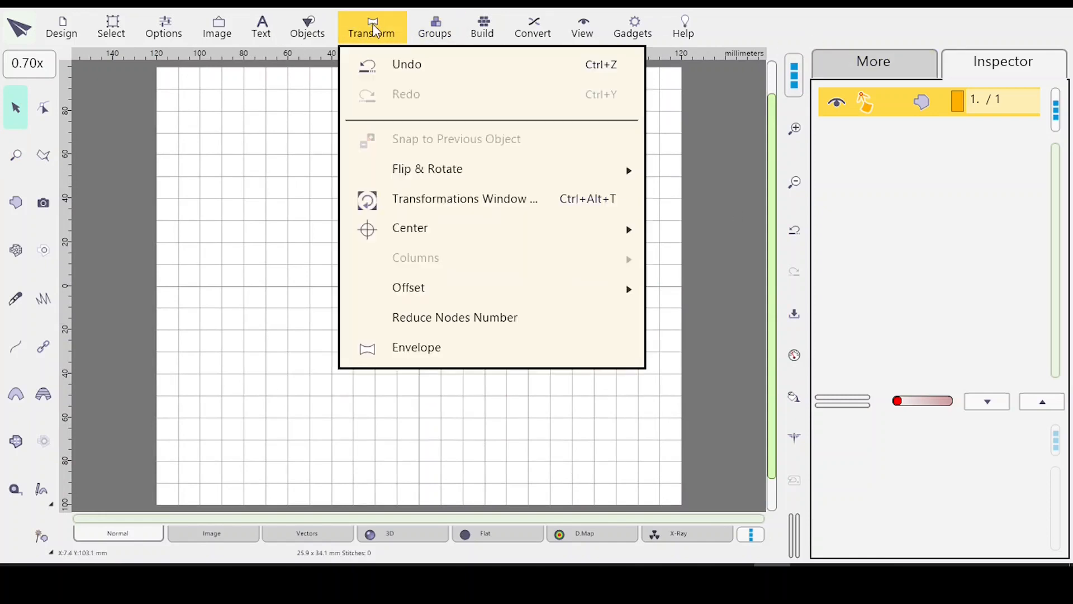
{"action": "left_click", "coordinate": [498, 205]}
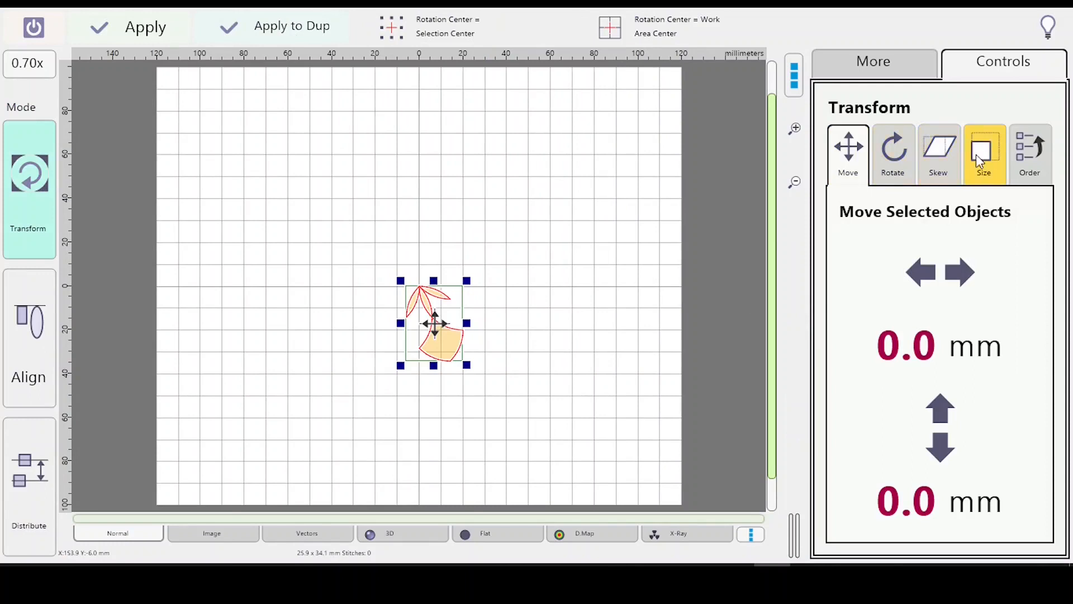
{"action": "left_click", "coordinate": [887, 160]}
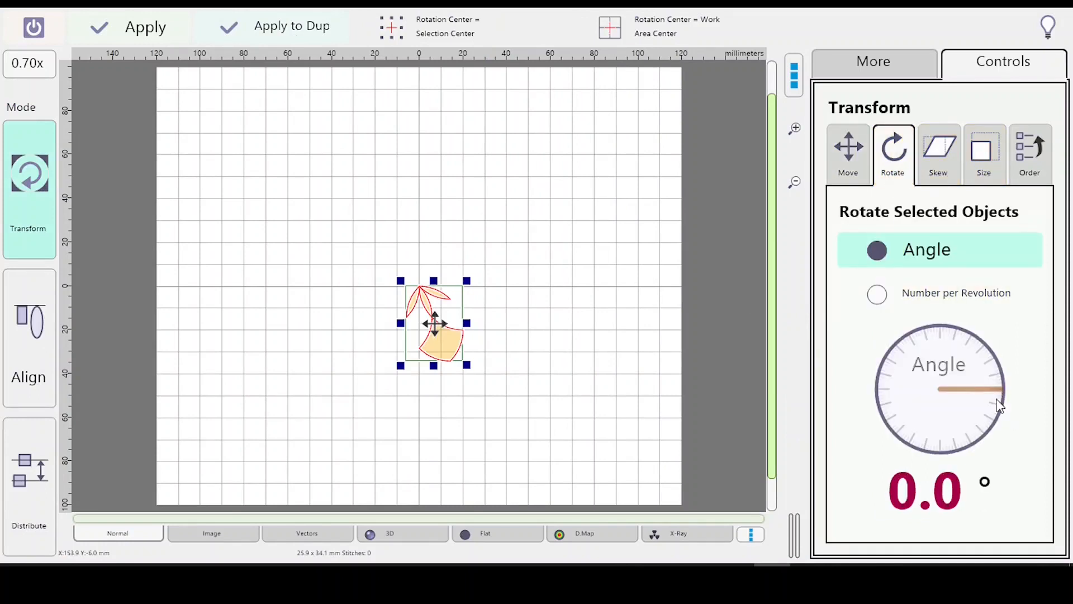
{"action": "left_click_drag", "start_coordinate": [1000, 390], "coordinate": [994, 410]}
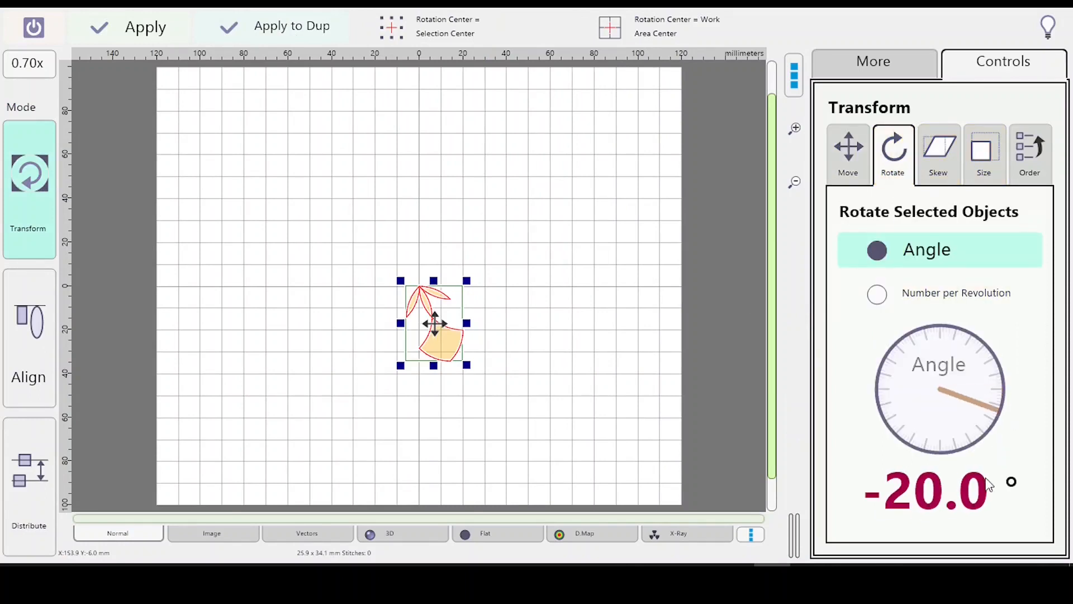
{"action": "scroll", "coordinate": [970, 492], "scroll_direction": "up", "scroll_amount": 1}
{"action": "scroll", "coordinate": [968, 494], "scroll_direction": "down", "scroll_amount": 1}
{"action": "scroll", "coordinate": [970, 495], "scroll_direction": "down", "scroll_amount": 12}
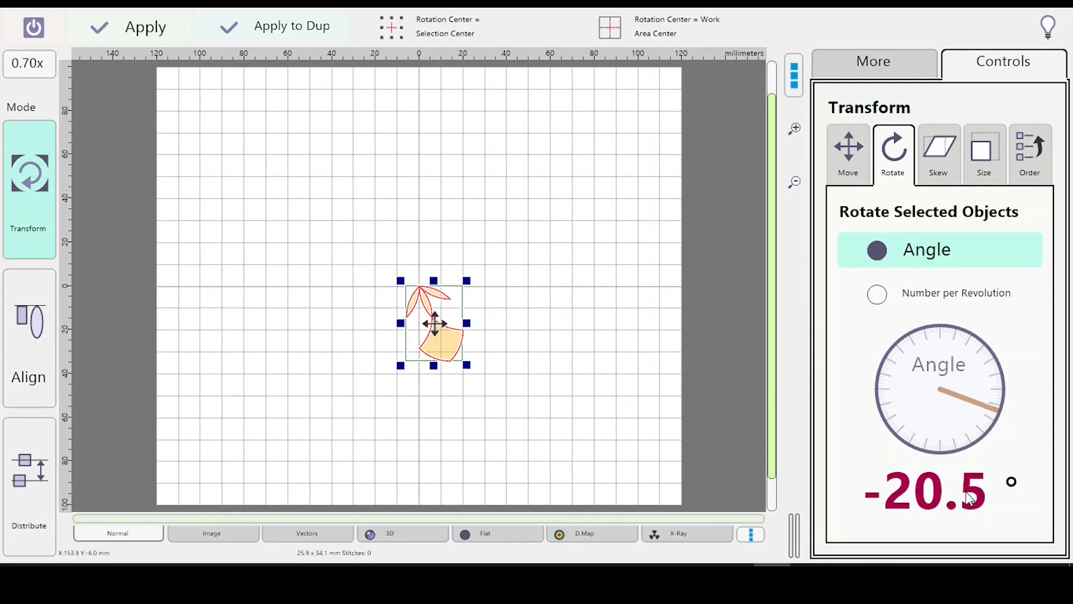
{"action": "scroll", "coordinate": [965, 499], "scroll_direction": "down", "scroll_amount": 11}
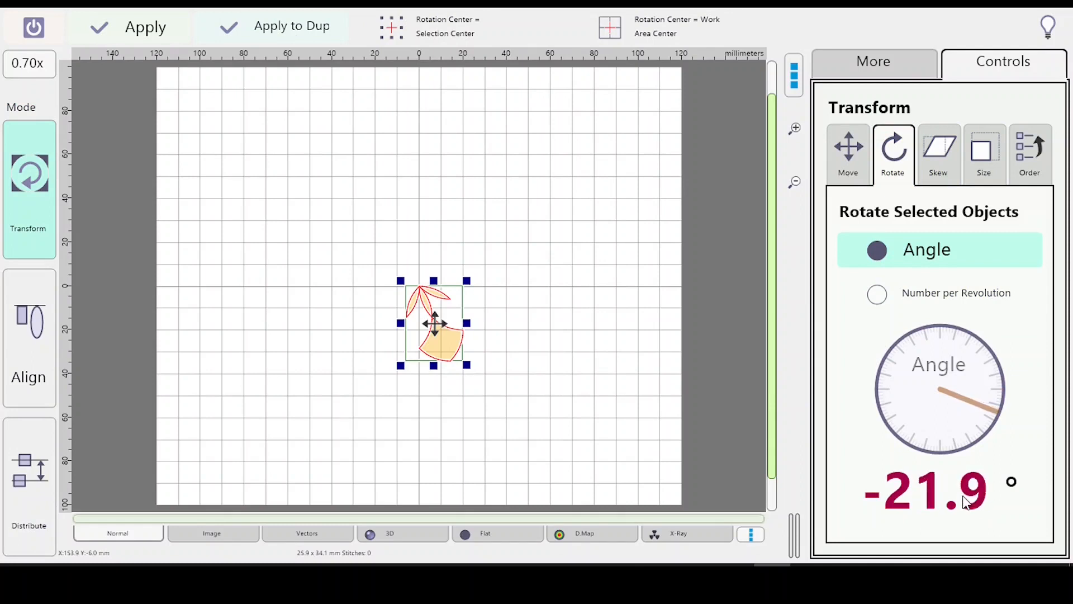
{"action": "scroll", "coordinate": [965, 498], "scroll_direction": "down", "scroll_amount": 2}
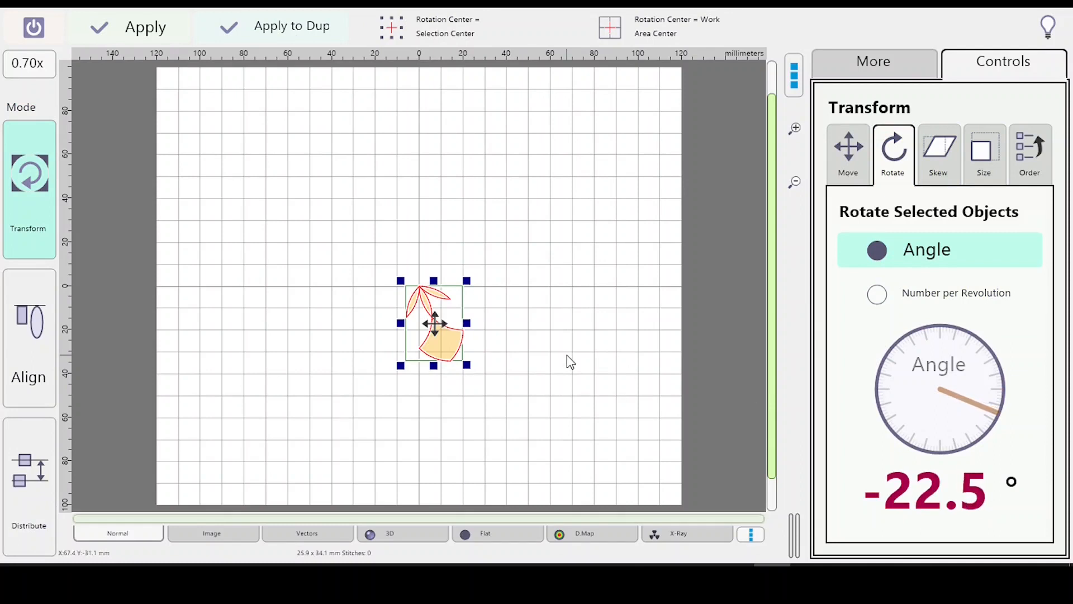
{"action": "left_click", "coordinate": [127, 29]}
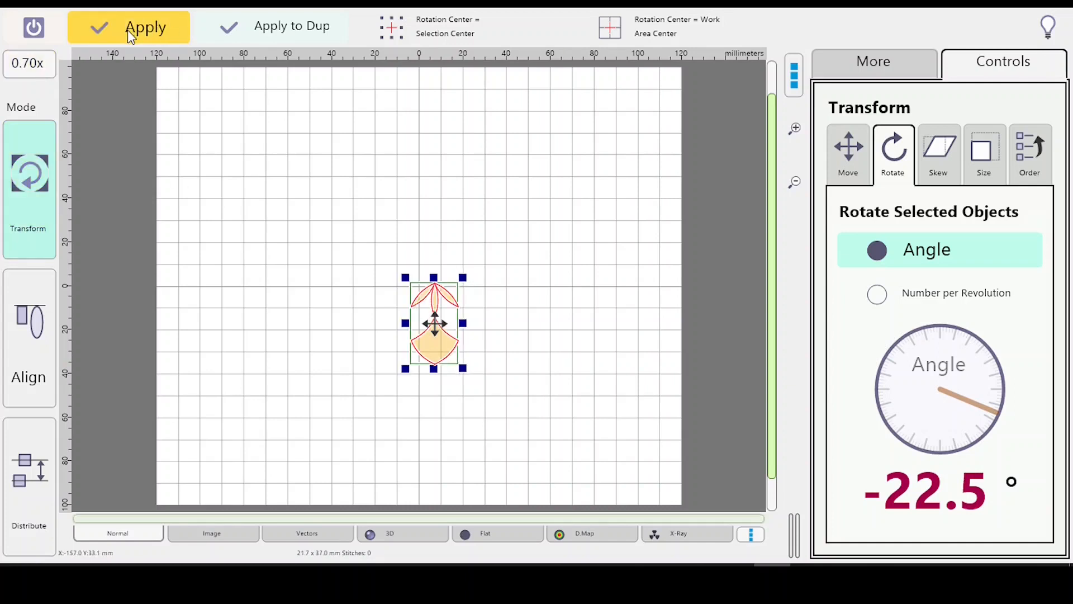
{"action": "left_click", "coordinate": [35, 40]}
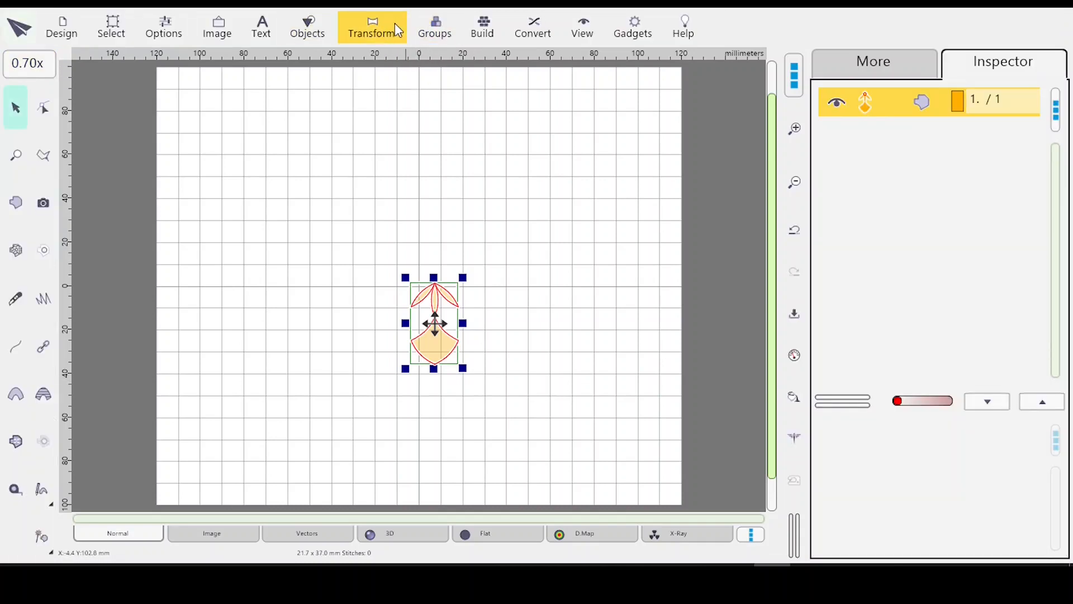
Step: Open the resize settings in the Transformations Window for the orange shapes and turn on Keep Aspect Ratio
{"action": "left_click", "coordinate": [363, 29]}
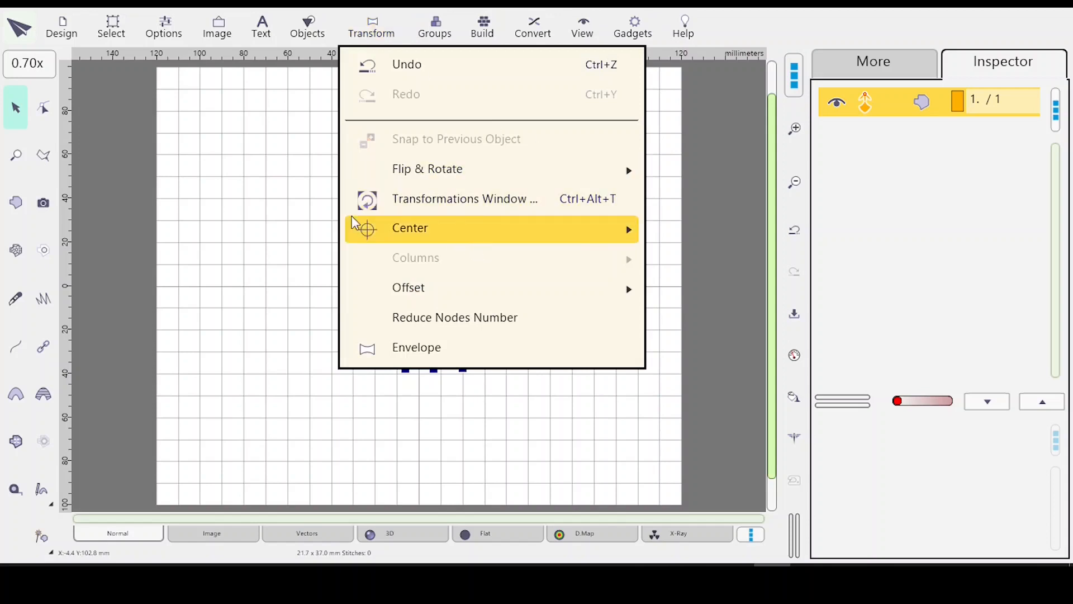
{"action": "left_click", "coordinate": [422, 209]}
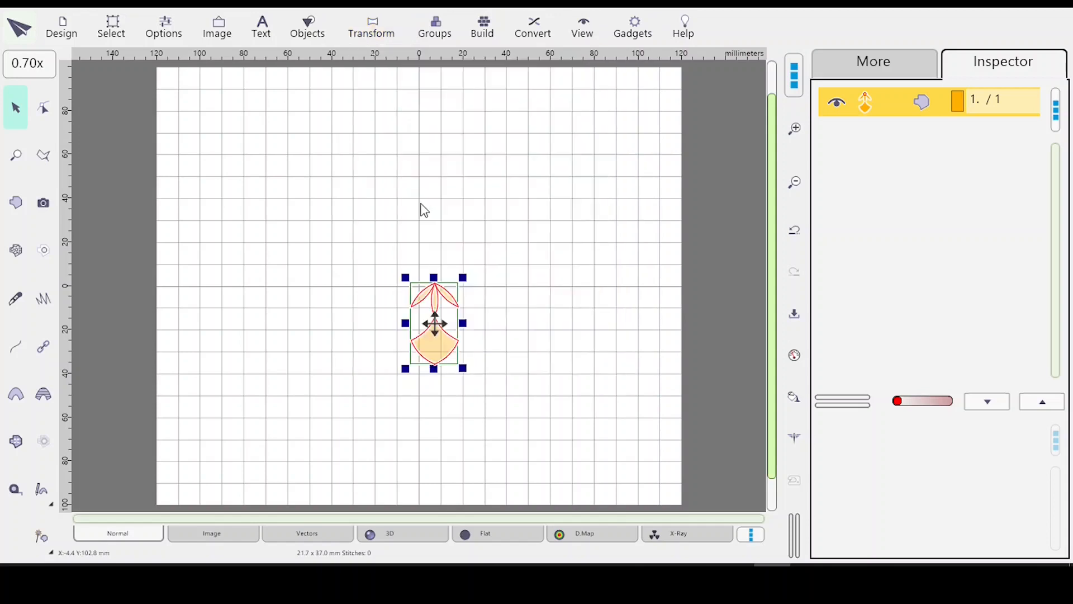
{"action": "left_click", "coordinate": [985, 156]}
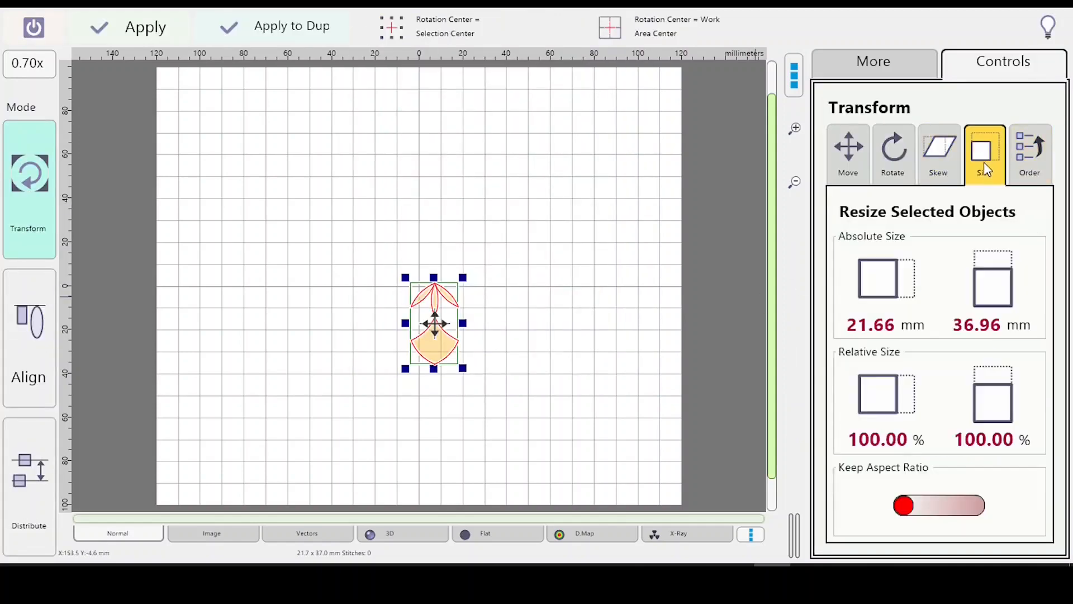
{"action": "left_click", "coordinate": [973, 506]}
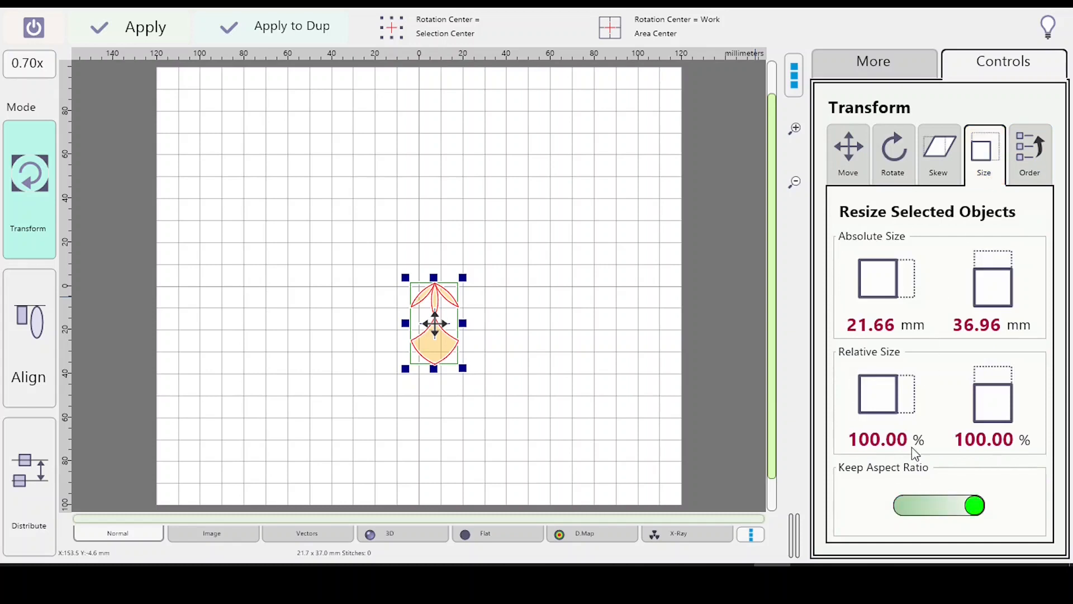
Step: Set the absolute width of the orange shapes to 40 mm
{"action": "left_click", "coordinate": [875, 290]}
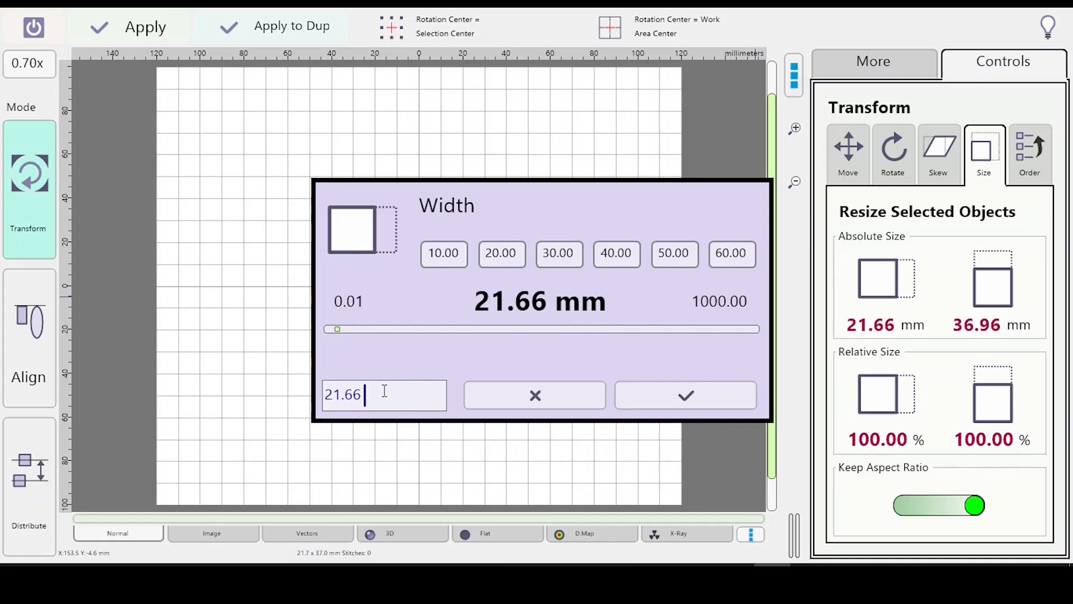
{"action": "type", "text": "40"}
{"action": "key", "text": "BackSpace"}
{"action": "key", "text": "BackSpace"}
{"action": "key", "text": "BackSpace"}
{"action": "key", "text": "BackSpace"}
{"action": "key", "text": "BackSpace"}
{"action": "key", "text": "BackSpace"}
{"action": "key", "text": "BackSpace"}
{"action": "type", "text": "10"}
{"action": "key", "text": "BackSpace"}
{"action": "type", "text": "40"}
{"action": "key", "text": "Return"}
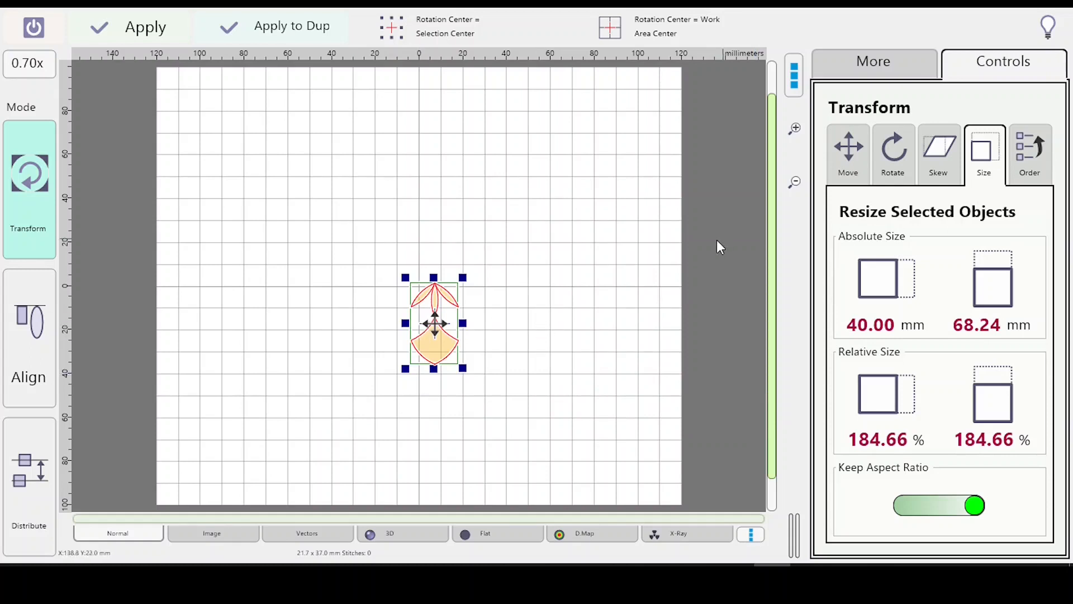
Step: Set the absolute height of the orange shapes to 70 mm, apply the resize and close the Transformations Window
{"action": "left_click", "coordinate": [996, 285]}
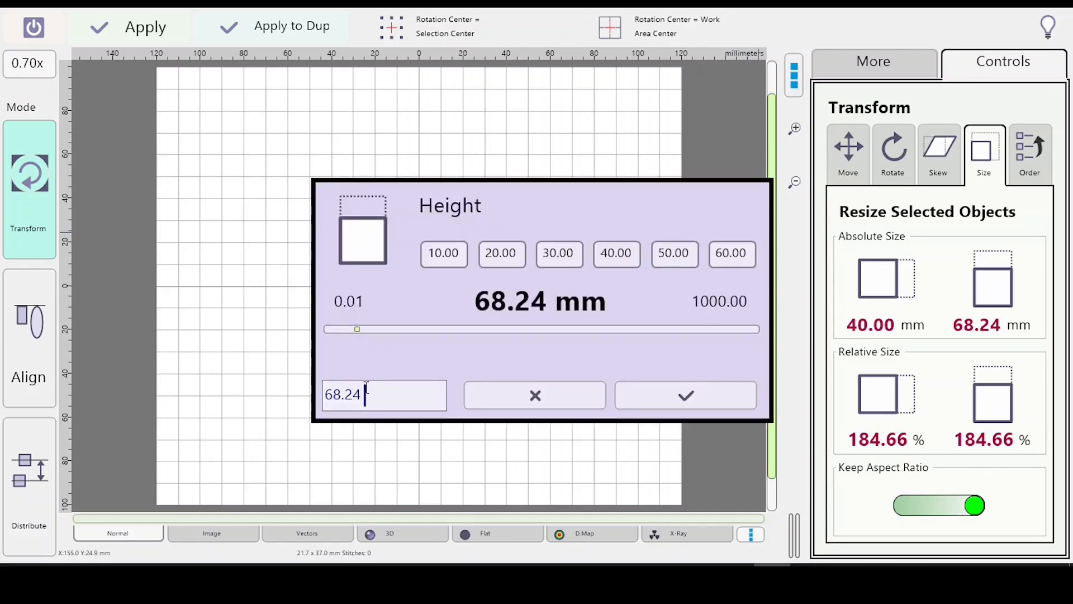
{"action": "double_click", "coordinate": [364, 383]}
{"action": "type", "text": "70"}
{"action": "key", "text": "Return"}
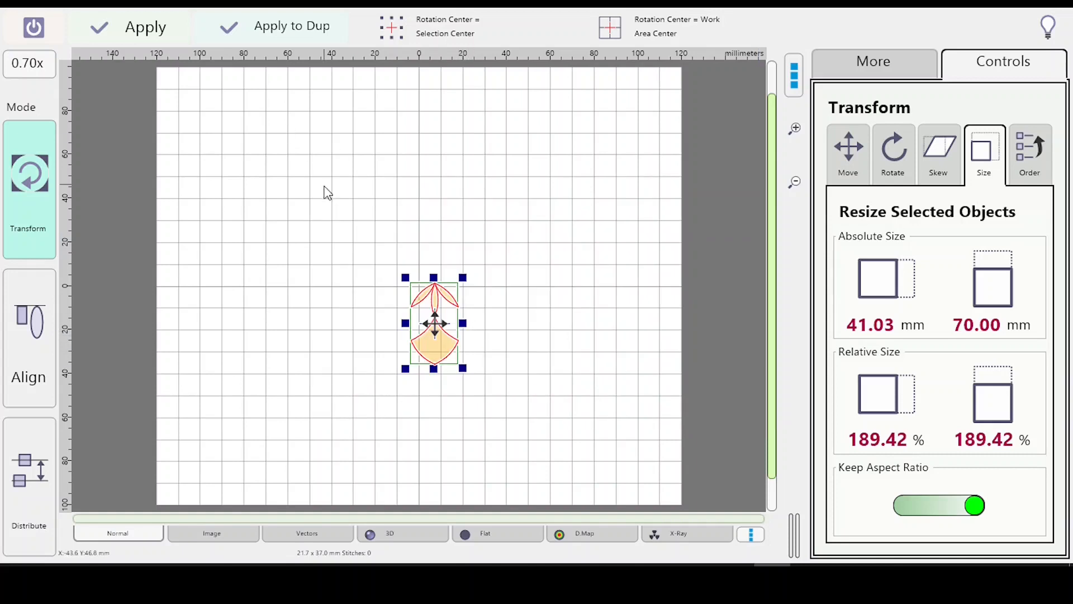
{"action": "left_click", "coordinate": [134, 38]}
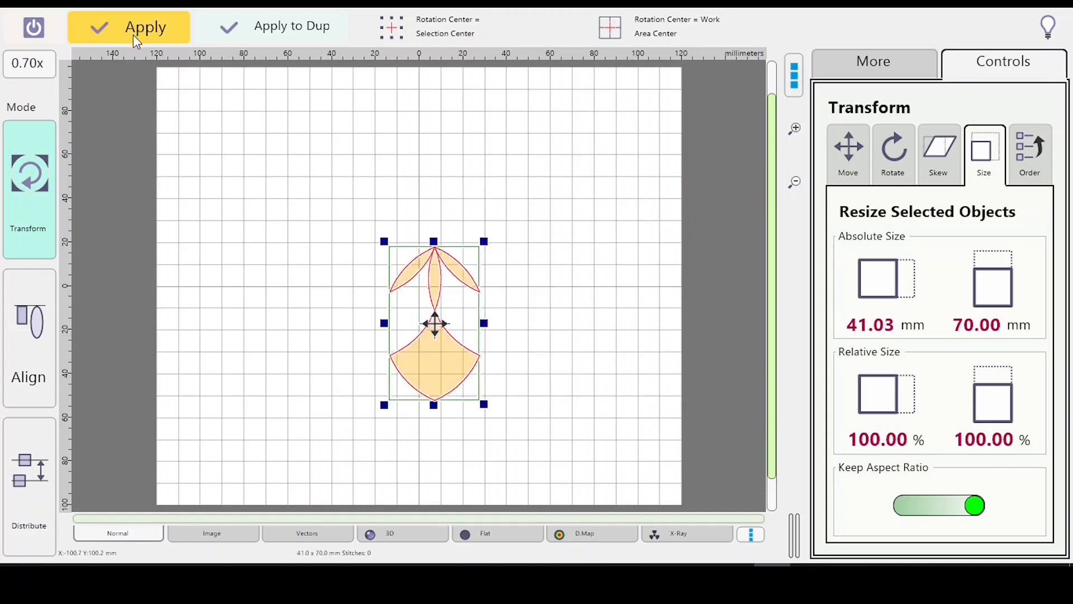
{"action": "left_click", "coordinate": [34, 26]}
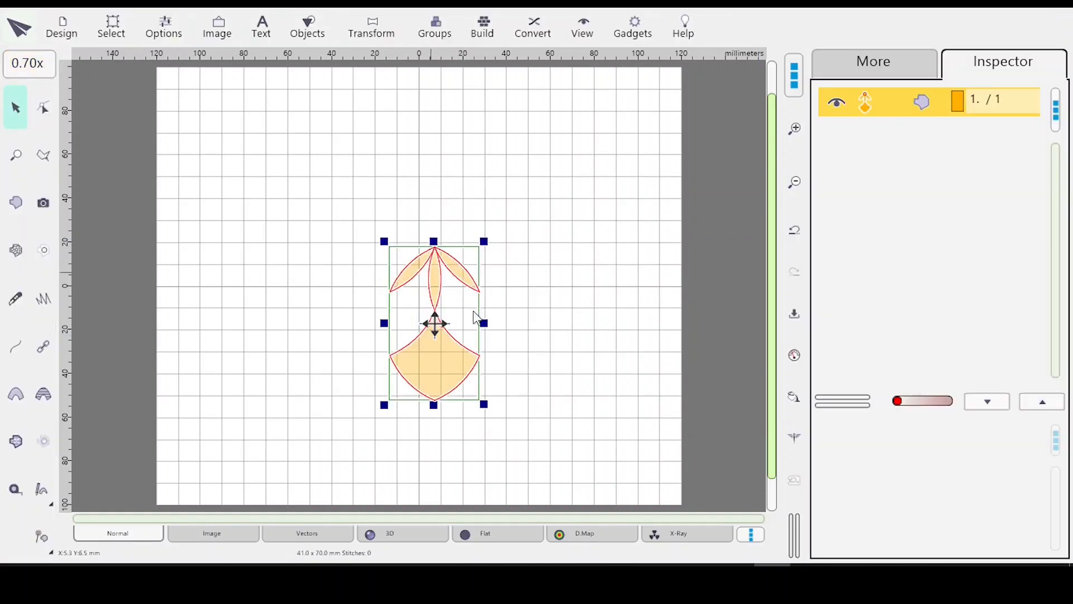
Step: Move the orange shapes so their upper tip sits at the work area's centre point, and centre them horizontally
{"action": "left_click", "coordinate": [163, 27]}
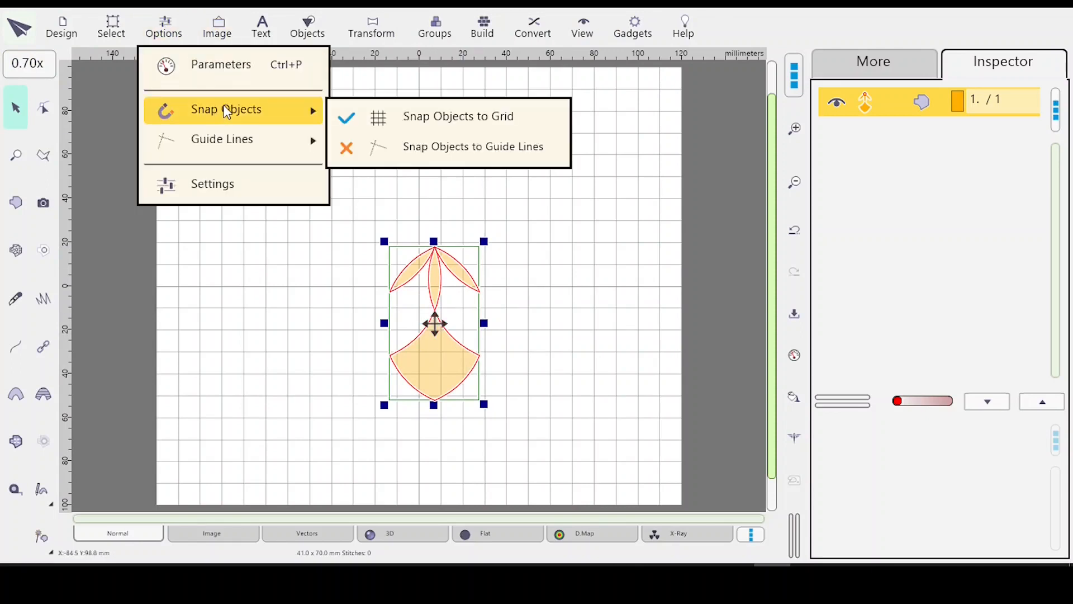
{"action": "left_click", "coordinate": [318, 311]}
{"action": "left_click_drag", "start_coordinate": [434, 323], "coordinate": [426, 369]}
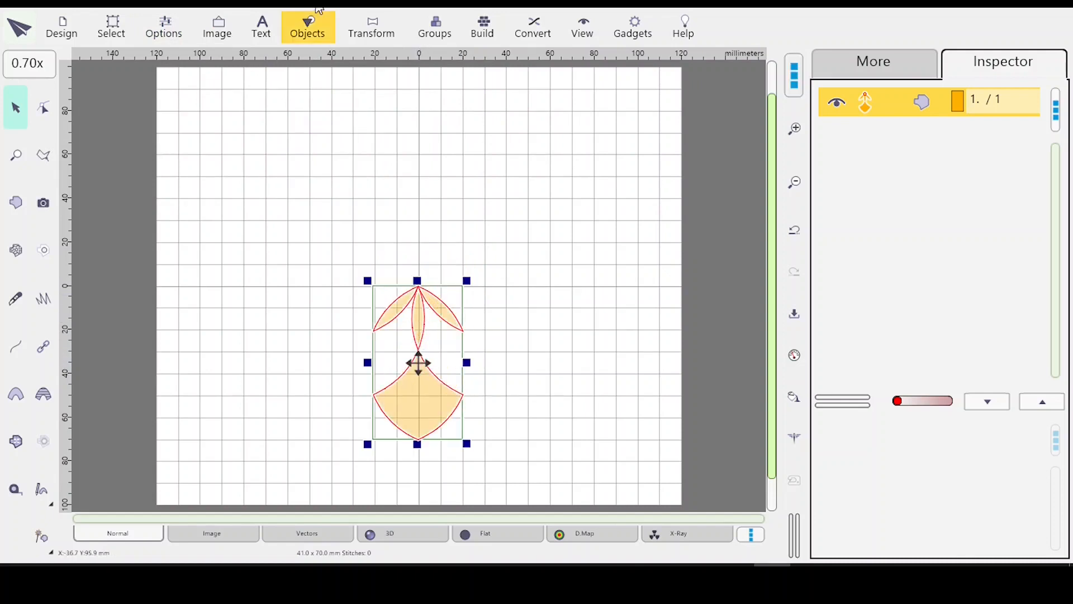
{"action": "left_click", "coordinate": [370, 26]}
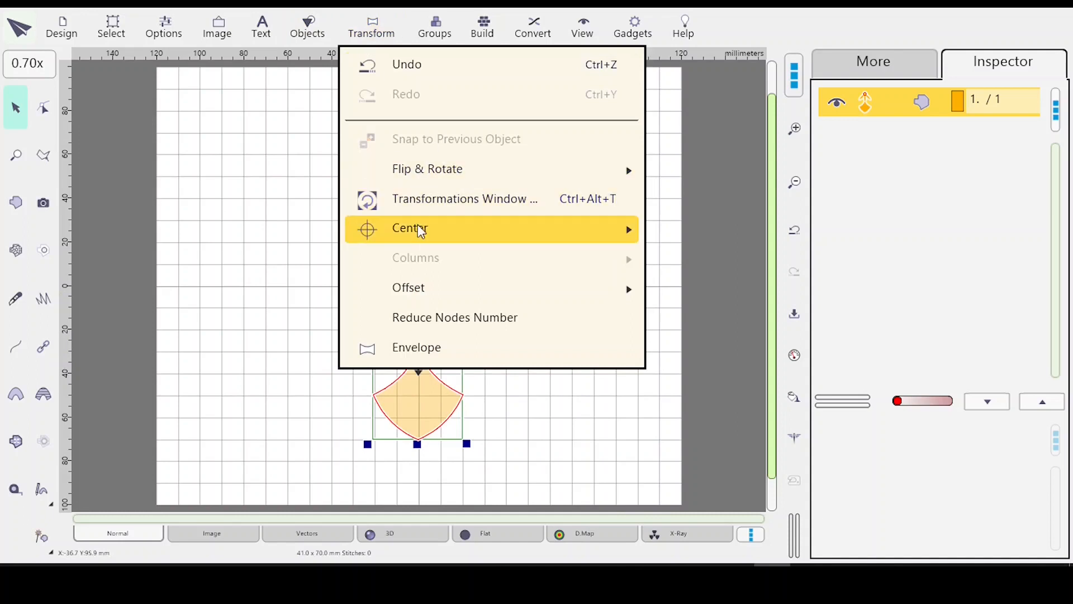
{"action": "mouse_move", "coordinate": [419, 225]}
{"action": "left_click", "coordinate": [757, 303]}
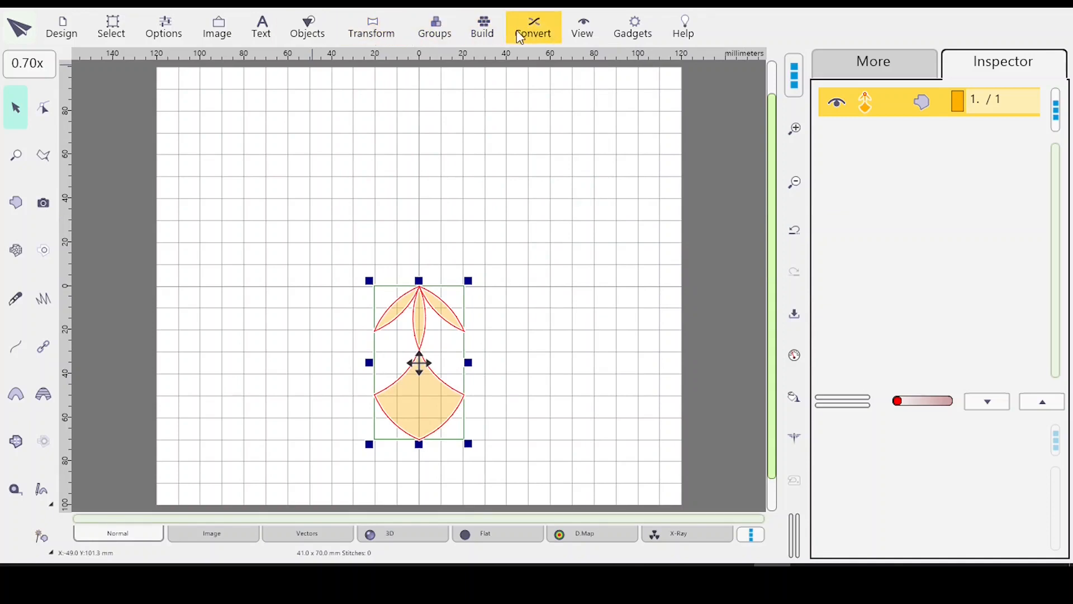
Step: In the Transformations Window, set the rotation to 8 per revolution around the work area centre
{"action": "left_click", "coordinate": [376, 35]}
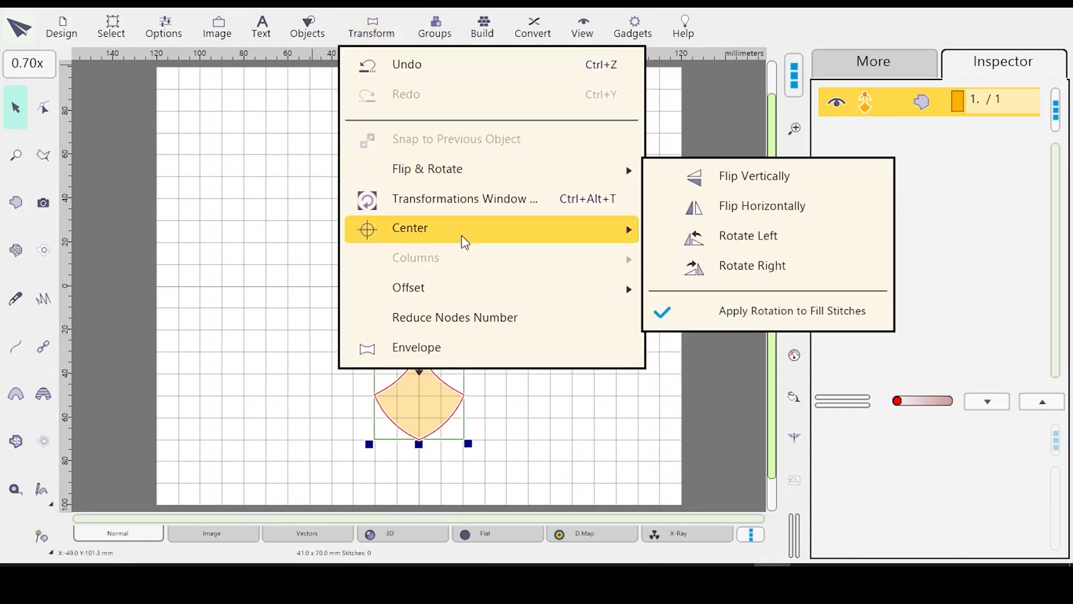
{"action": "left_click", "coordinate": [462, 199]}
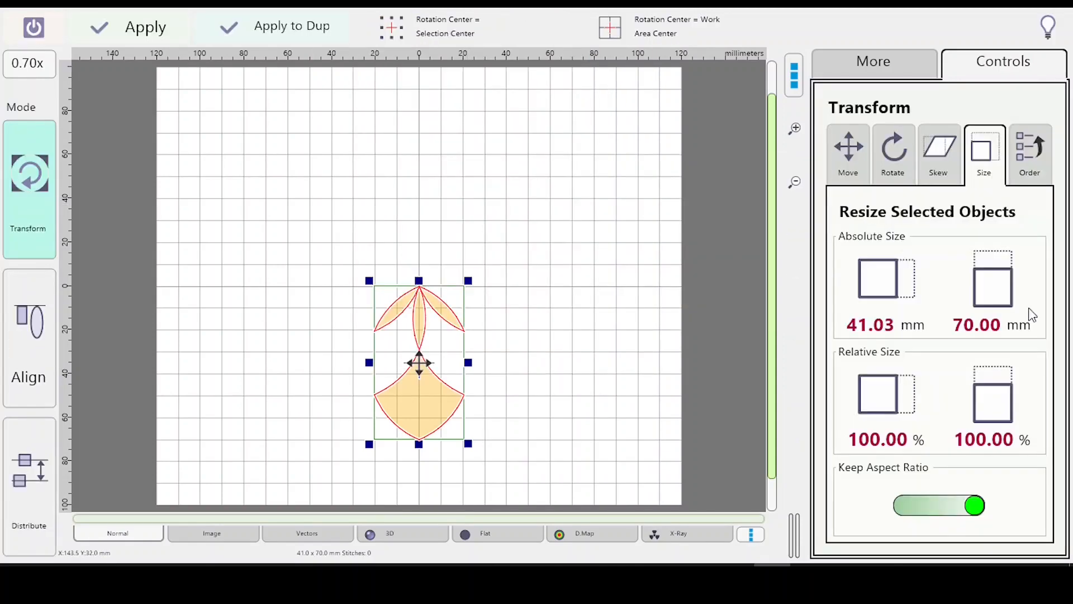
{"action": "left_click", "coordinate": [893, 160]}
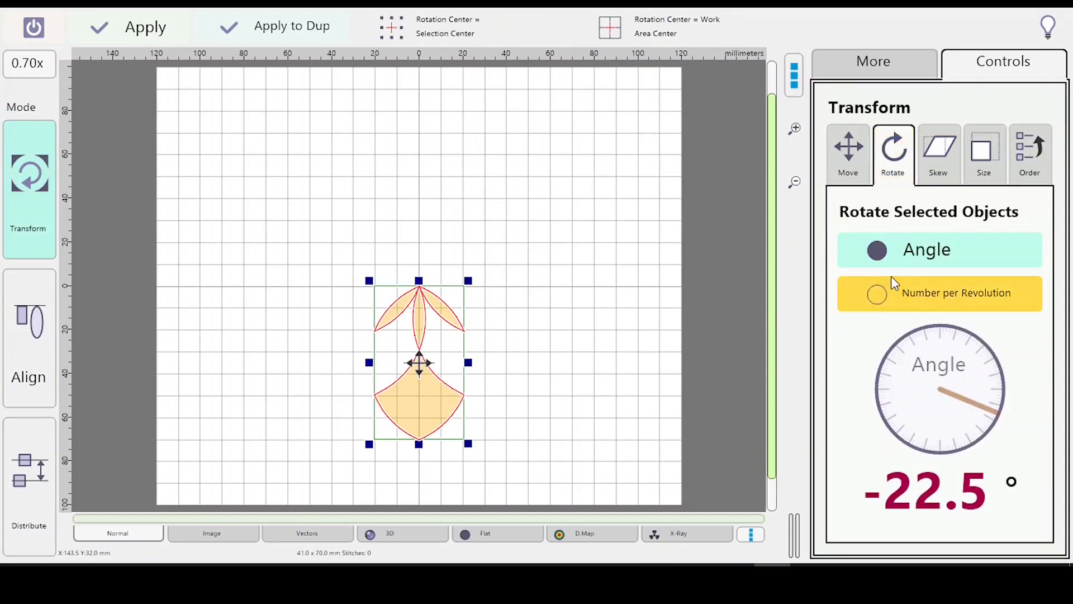
{"action": "left_click", "coordinate": [877, 293]}
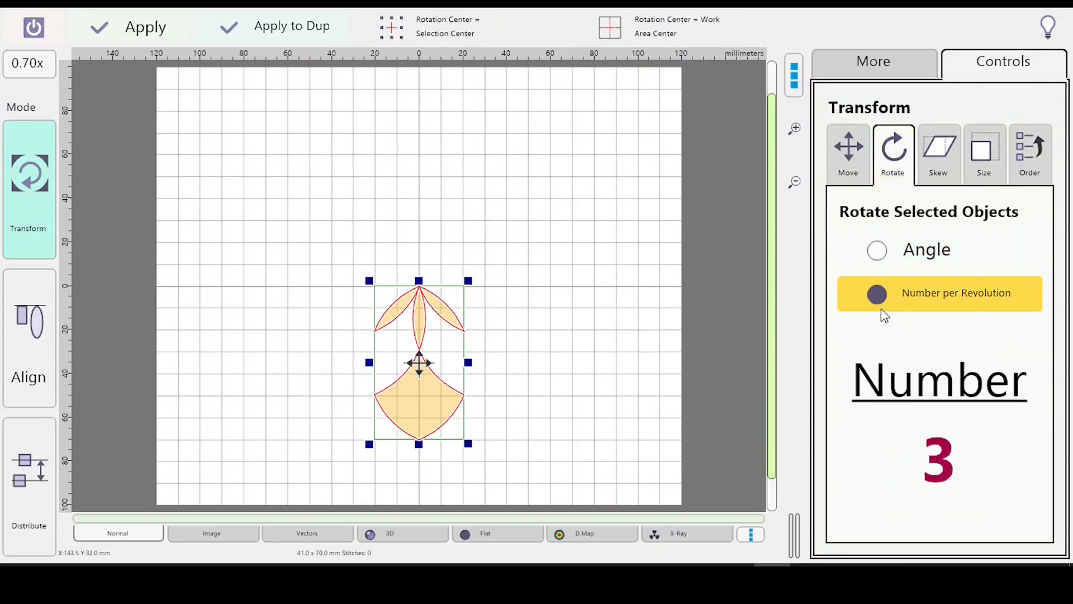
{"action": "scroll", "coordinate": [942, 457], "scroll_direction": "up", "scroll_amount": 2}
{"action": "scroll", "coordinate": [943, 457], "scroll_direction": "up", "scroll_amount": 3}
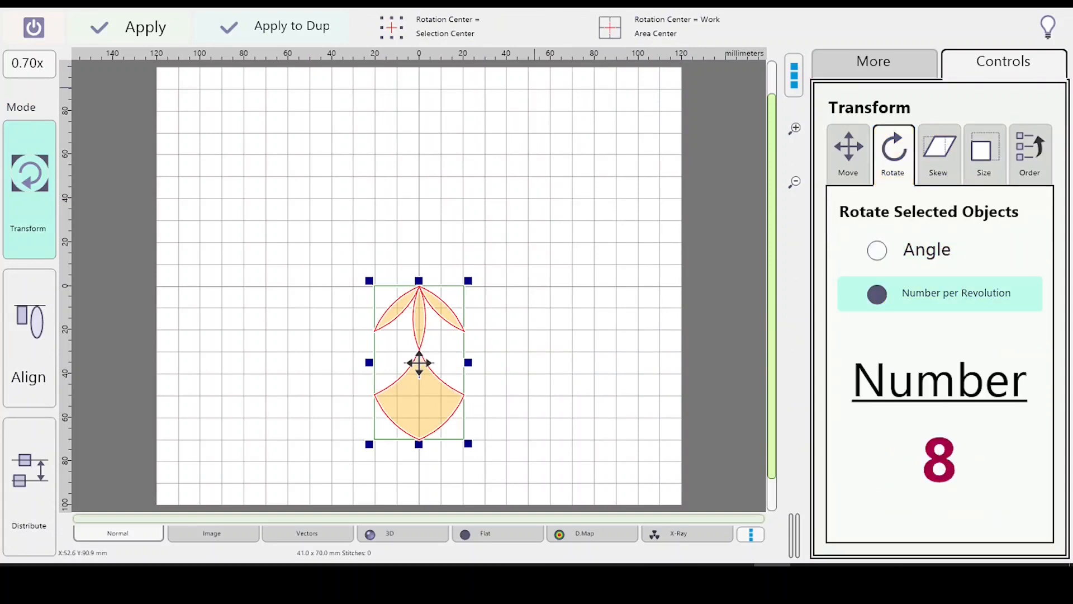
{"action": "left_click", "coordinate": [621, 27]}
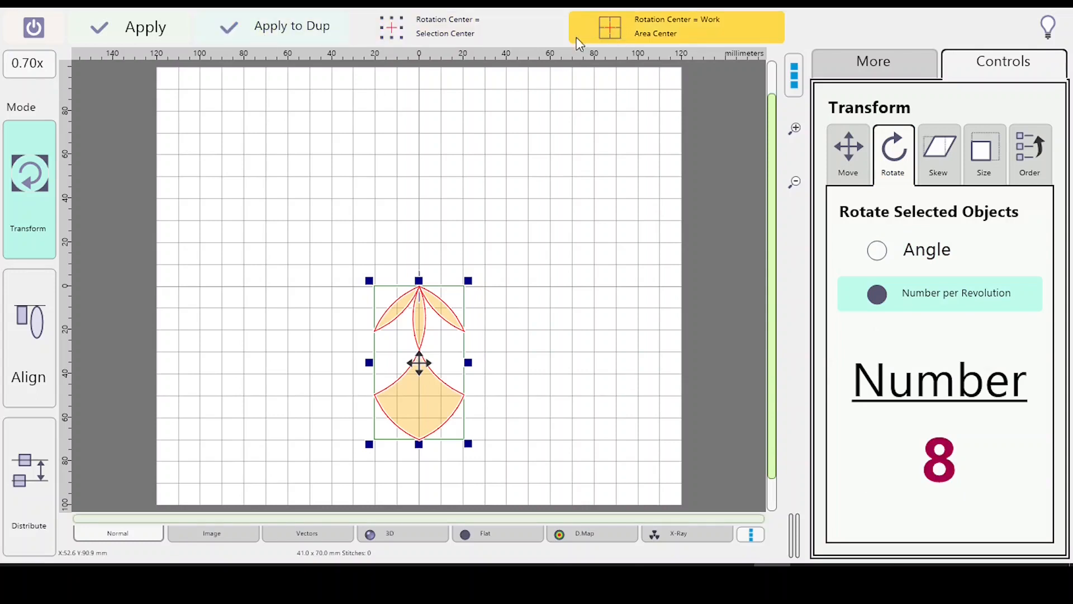
Step: Apply the rotation to seven successive duplicates of the orange shapes to complete the circle, and close the Transformations Window
{"action": "left_click", "coordinate": [253, 32]}
{"action": "left_click", "coordinate": [251, 35]}
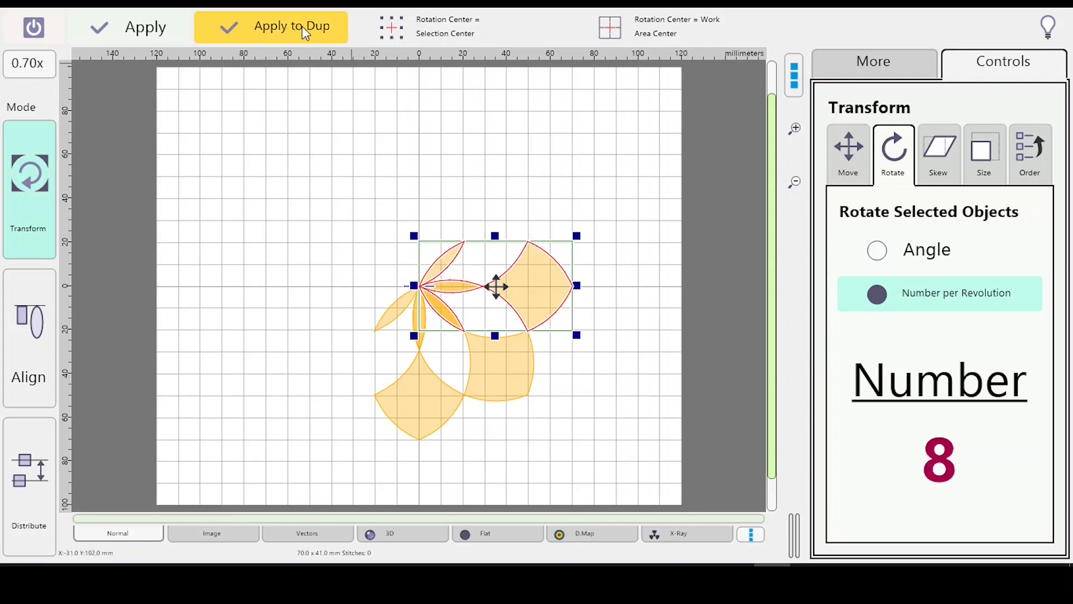
{"action": "left_click", "coordinate": [267, 25]}
{"action": "left_click", "coordinate": [267, 25]}
{"action": "left_click", "coordinate": [267, 24]}
{"action": "left_click", "coordinate": [279, 37]}
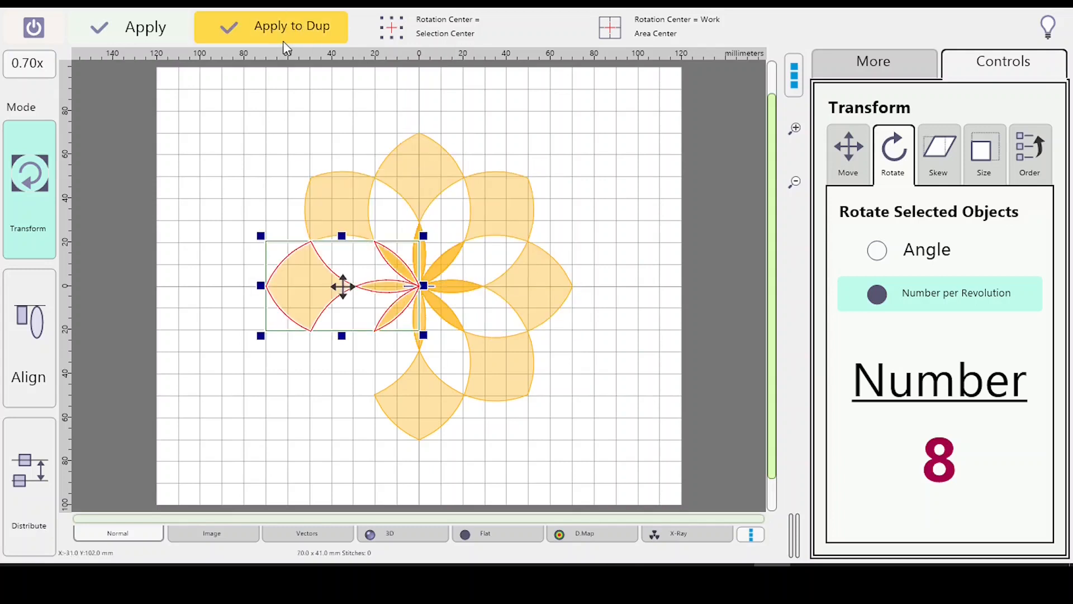
{"action": "left_click", "coordinate": [282, 40]}
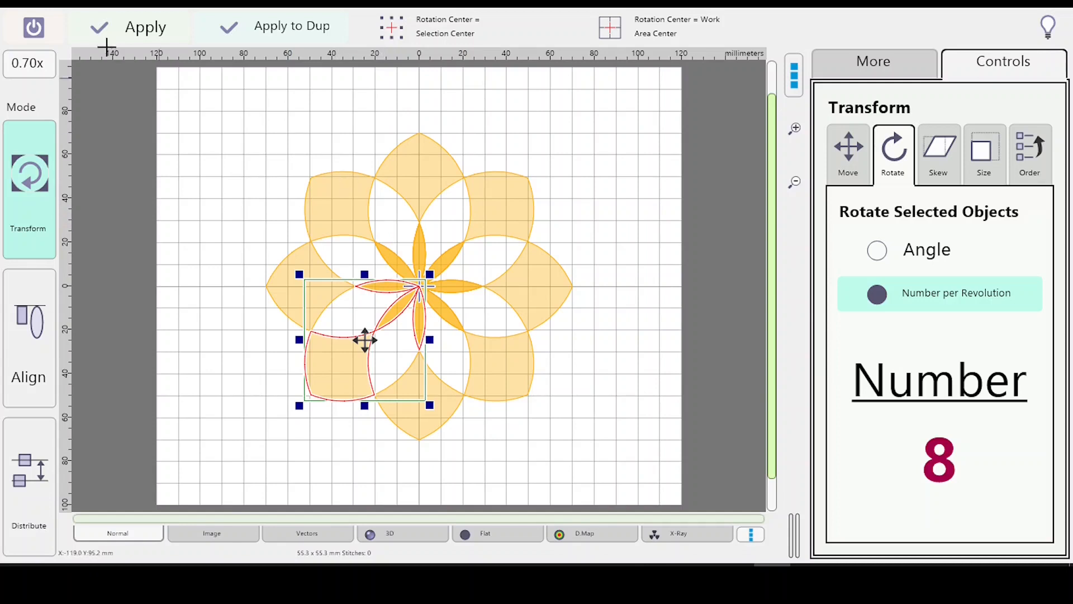
{"action": "left_click", "coordinate": [30, 28]}
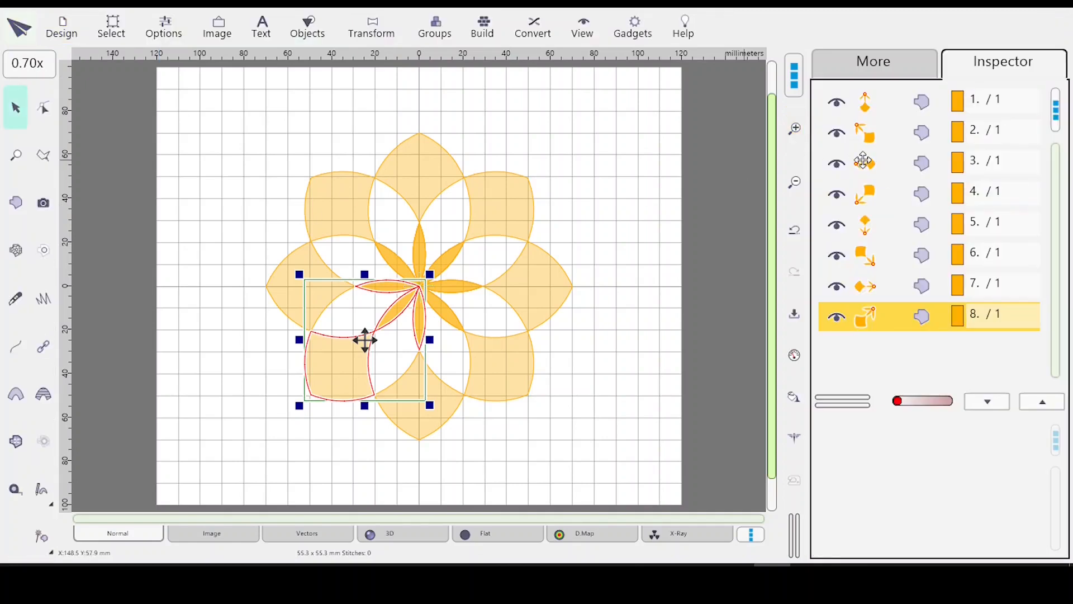
Step: Delete the seven rotated duplicates, keeping only the original orange shapes
{"action": "left_click", "coordinate": [874, 134], "text": "shift"}
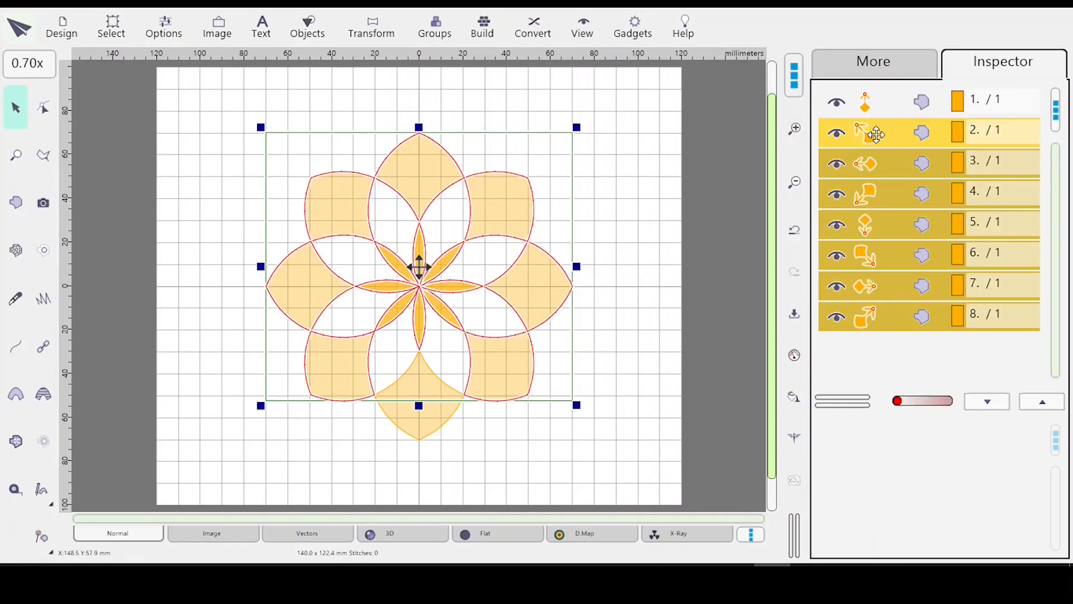
{"action": "key", "text": "Delete"}
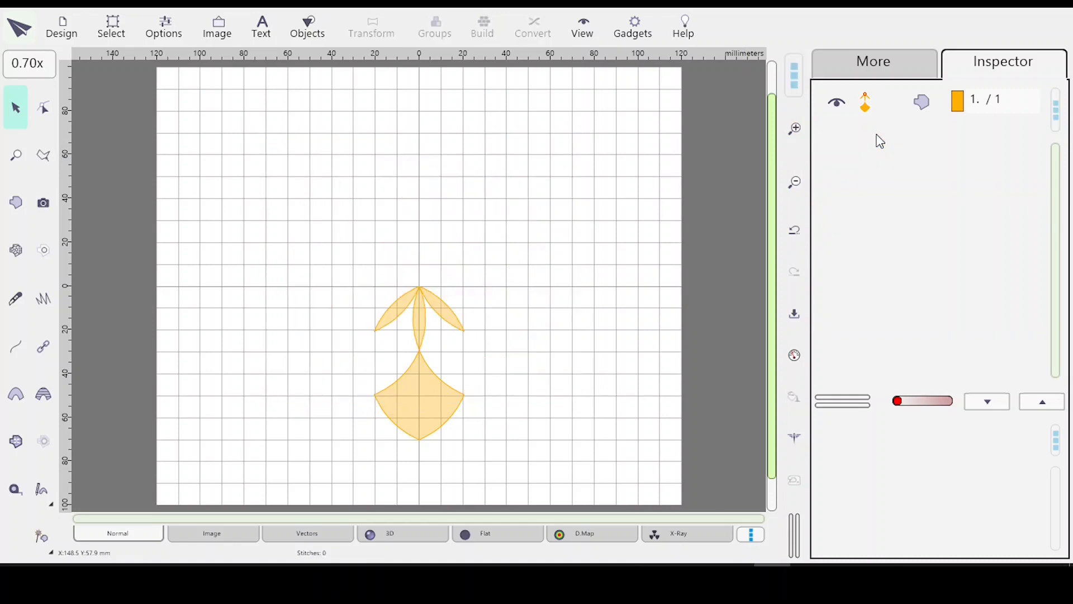
Step: Edit the nodes of the orange object to remove its two outer slanted petals, keeping the central petal and the large shape below
{"action": "left_click", "coordinate": [883, 104]}
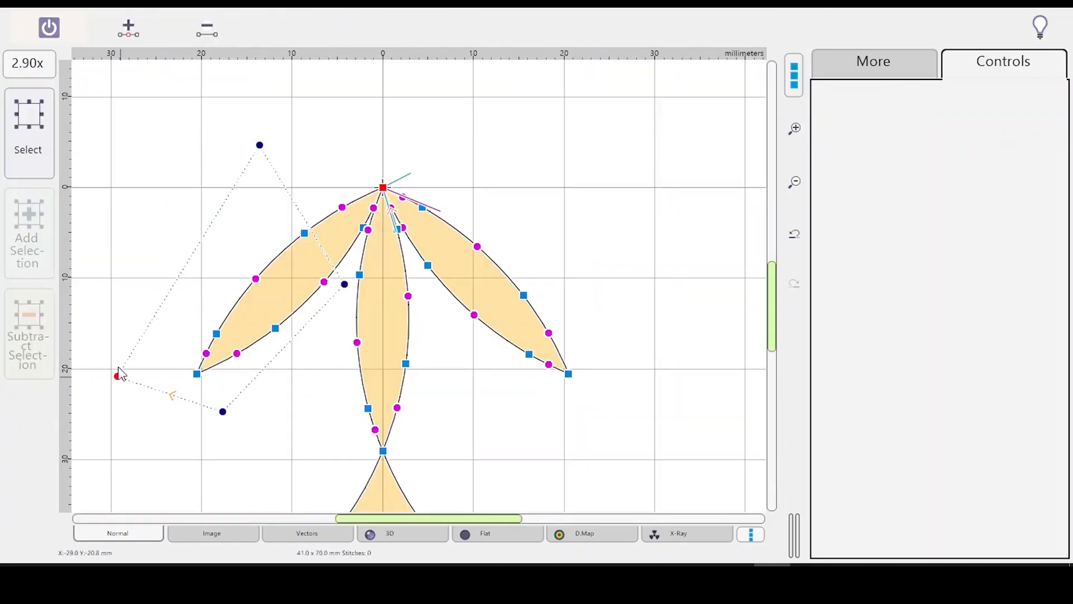
{"action": "left_click_drag", "start_coordinate": [120, 374], "coordinate": [196, 373]}
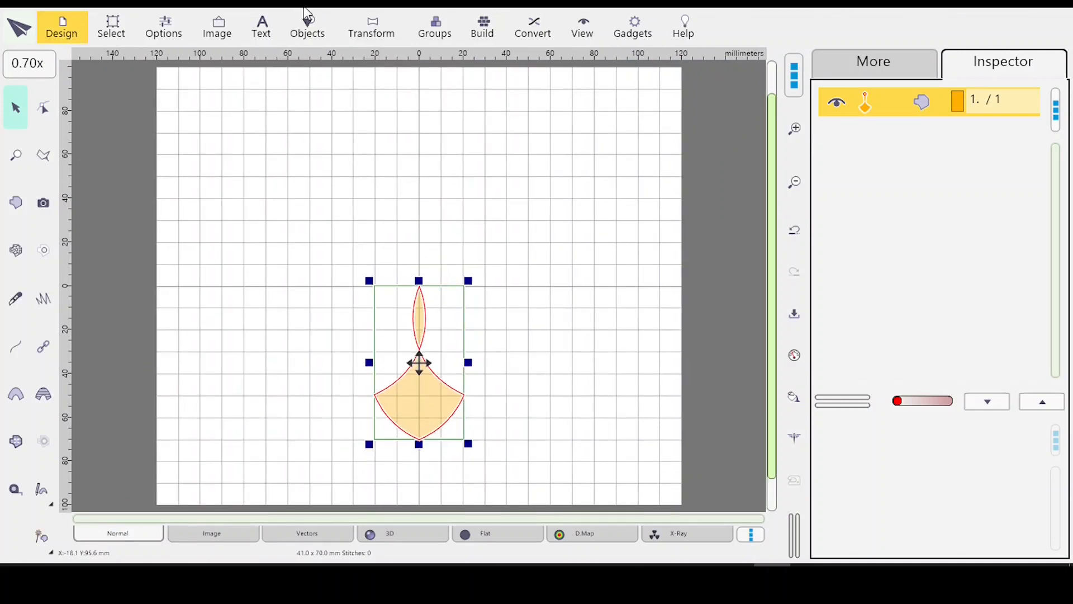
Step: Rotate seven duplicates of the simplified orange object around the work area centre at 8 per revolution, and close the Transformations Window
{"action": "left_click", "coordinate": [377, 29]}
{"action": "left_click", "coordinate": [525, 201]}
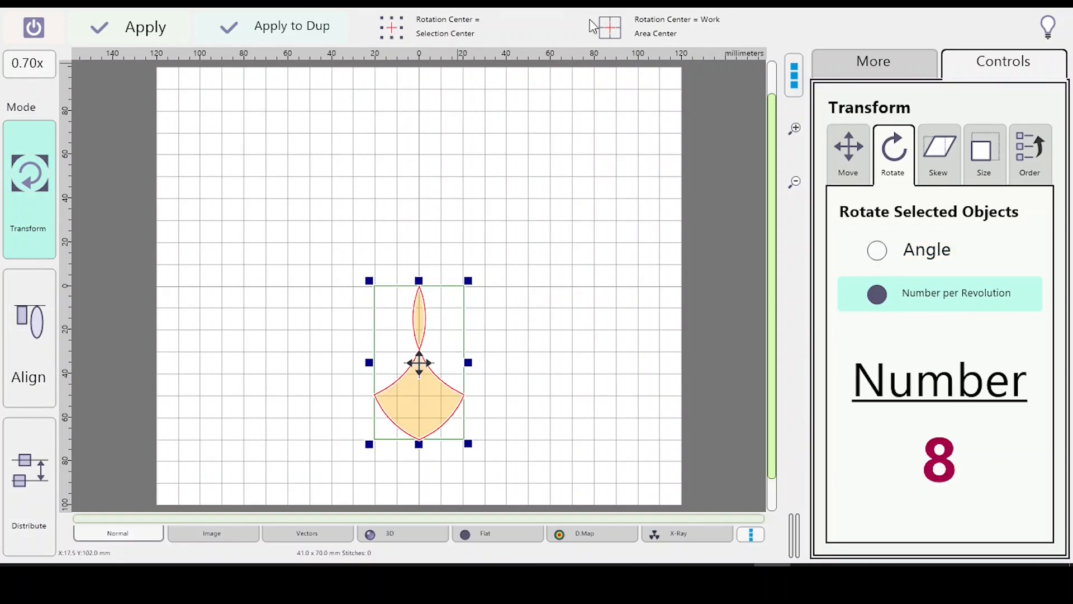
{"action": "left_click", "coordinate": [625, 37]}
{"action": "left_click", "coordinate": [288, 32]}
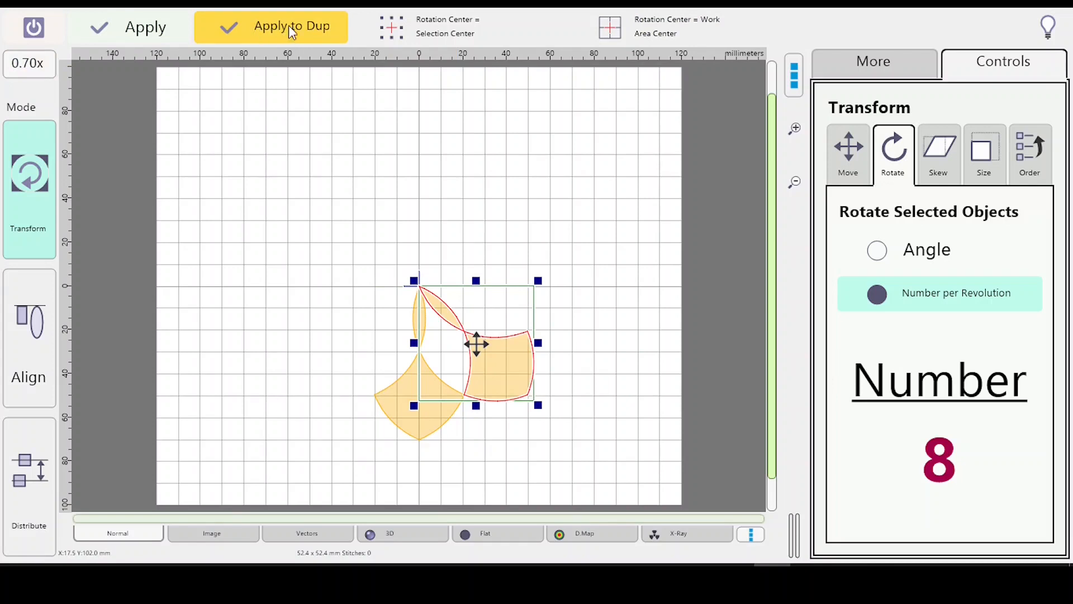
{"action": "left_click", "coordinate": [281, 32]}
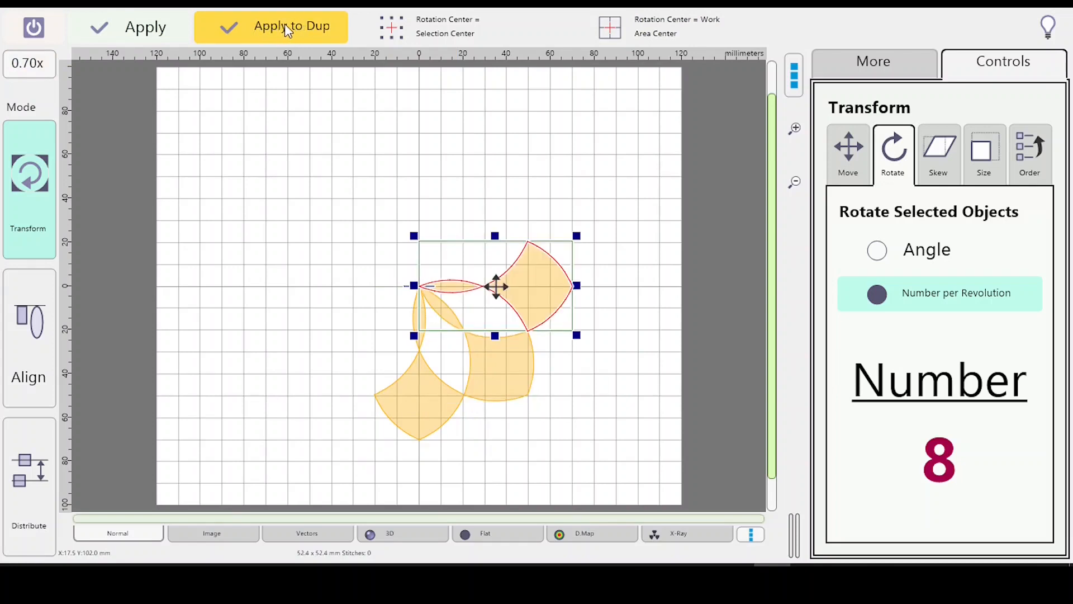
{"action": "left_click", "coordinate": [284, 25]}
{"action": "left_click", "coordinate": [278, 26]}
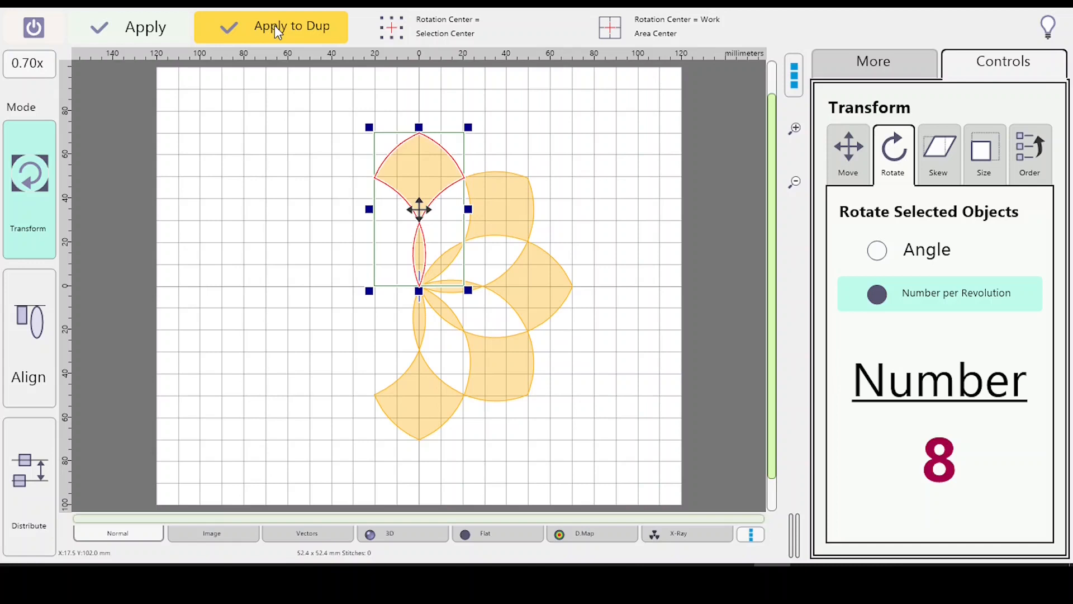
{"action": "left_click", "coordinate": [275, 25]}
{"action": "left_click", "coordinate": [278, 26]}
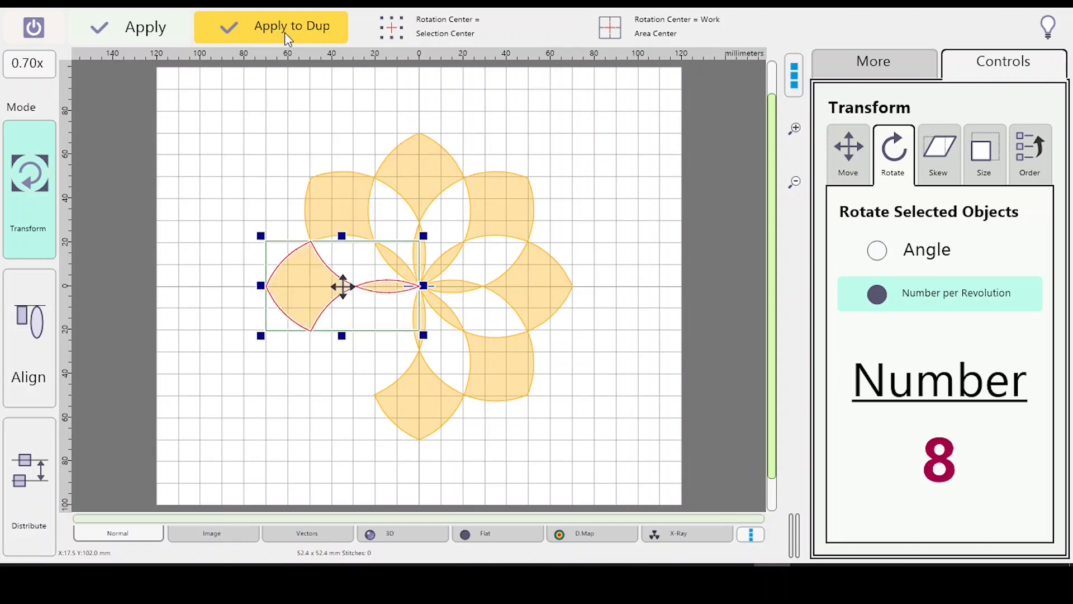
{"action": "left_click", "coordinate": [286, 37]}
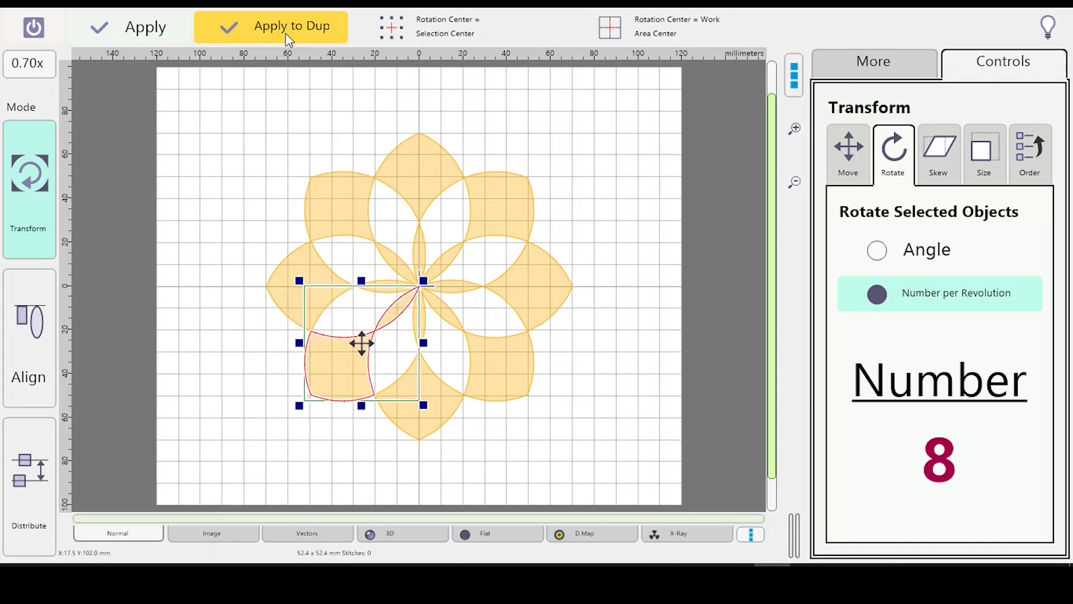
{"action": "left_click", "coordinate": [49, 33]}
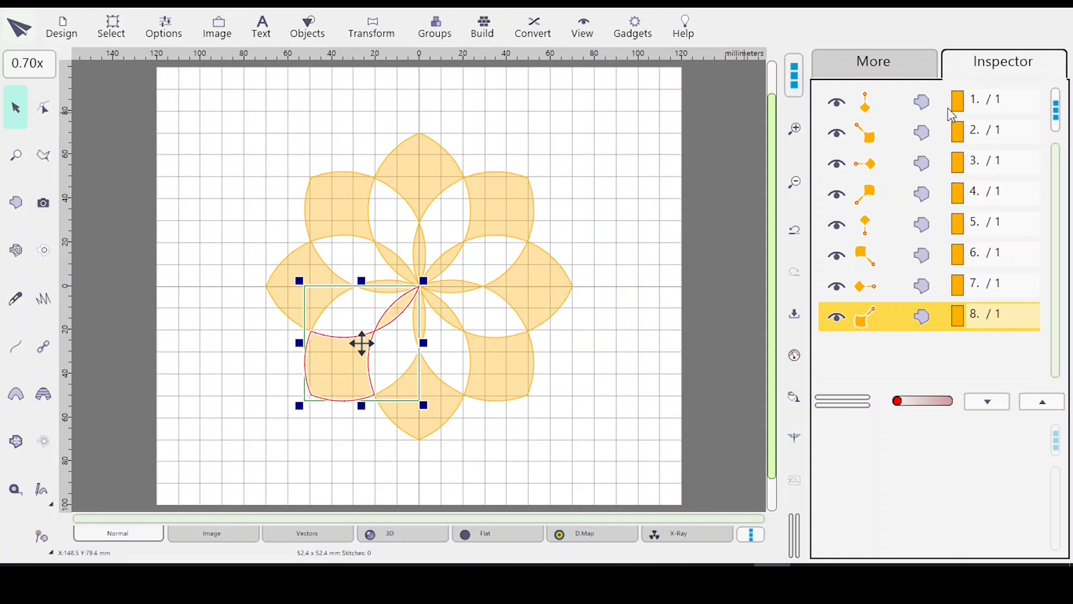
Step: Create outlines from all eight orange fill objects, and delete the resulting outlines
{"action": "left_click", "coordinate": [923, 102], "text": "shift"}
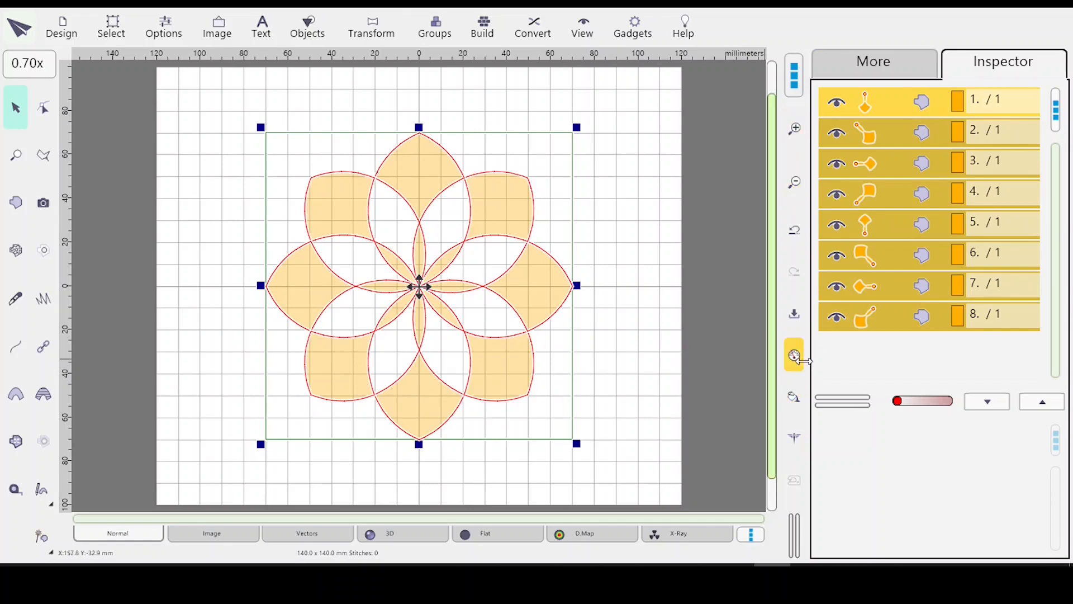
{"action": "left_click", "coordinate": [530, 32]}
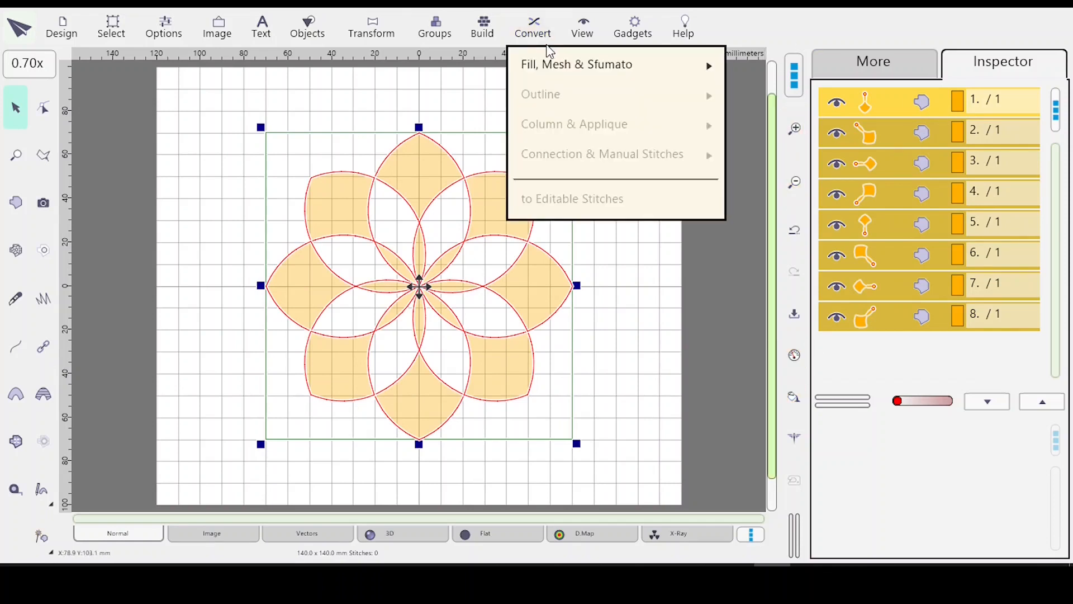
{"action": "mouse_move", "coordinate": [592, 66]}
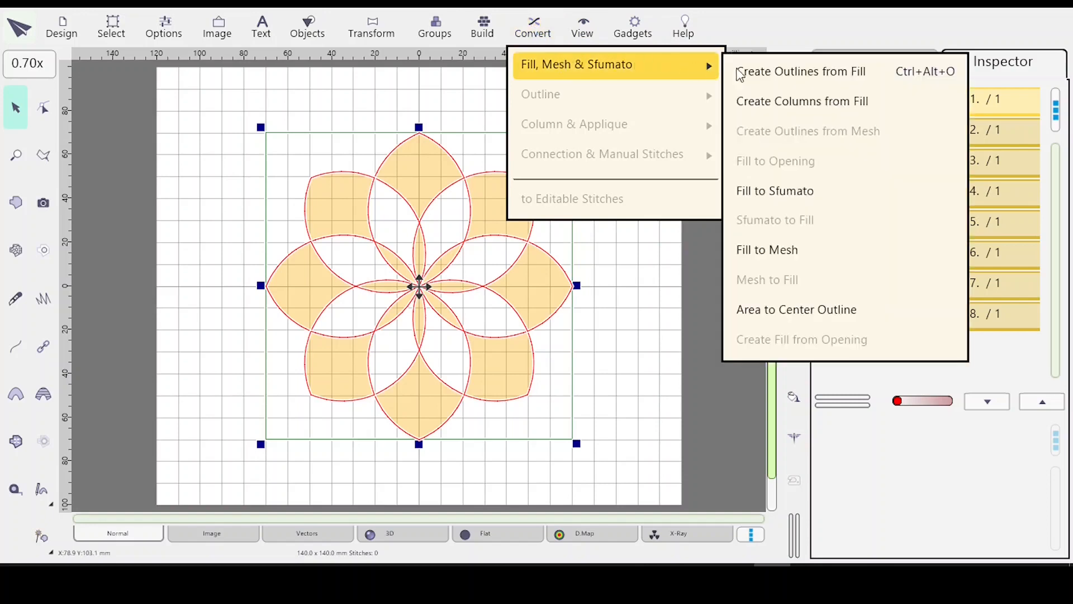
{"action": "left_click", "coordinate": [787, 77]}
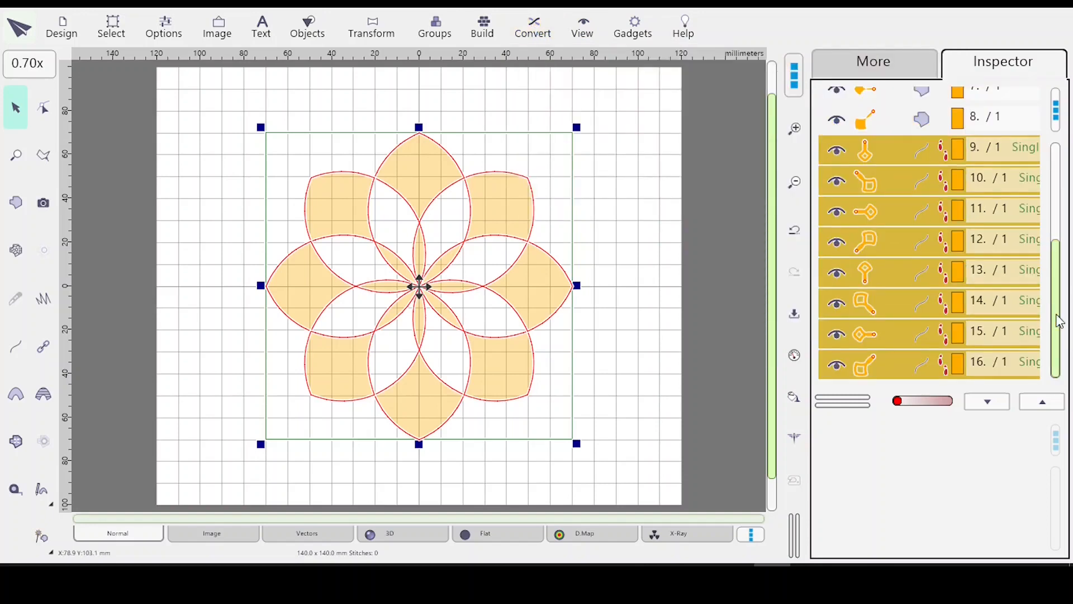
{"action": "left_click_drag", "start_coordinate": [1054, 319], "coordinate": [1056, 233]}
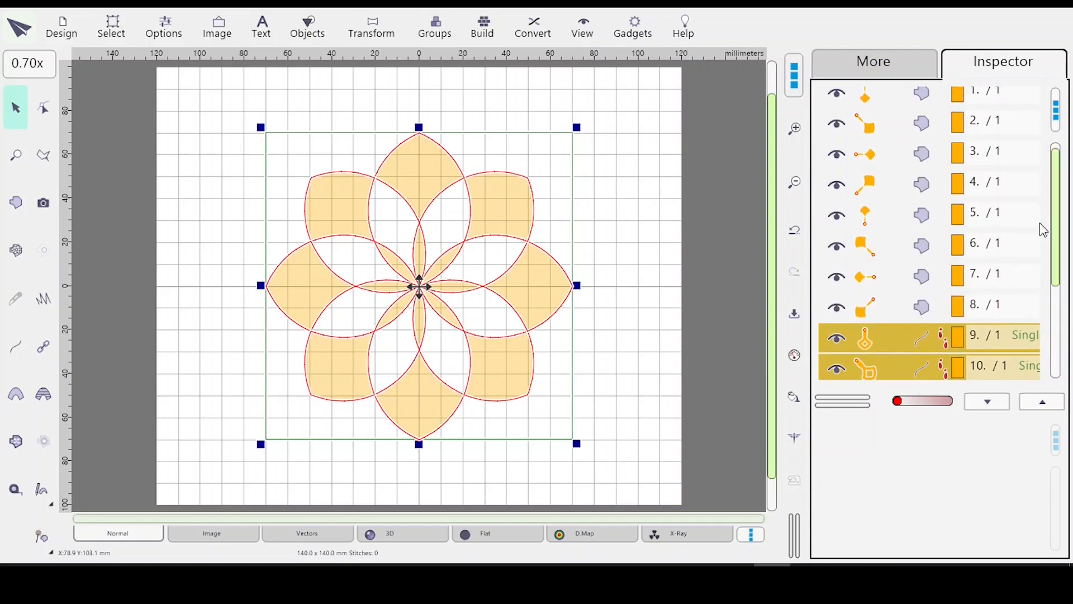
{"action": "key", "text": "Delete"}
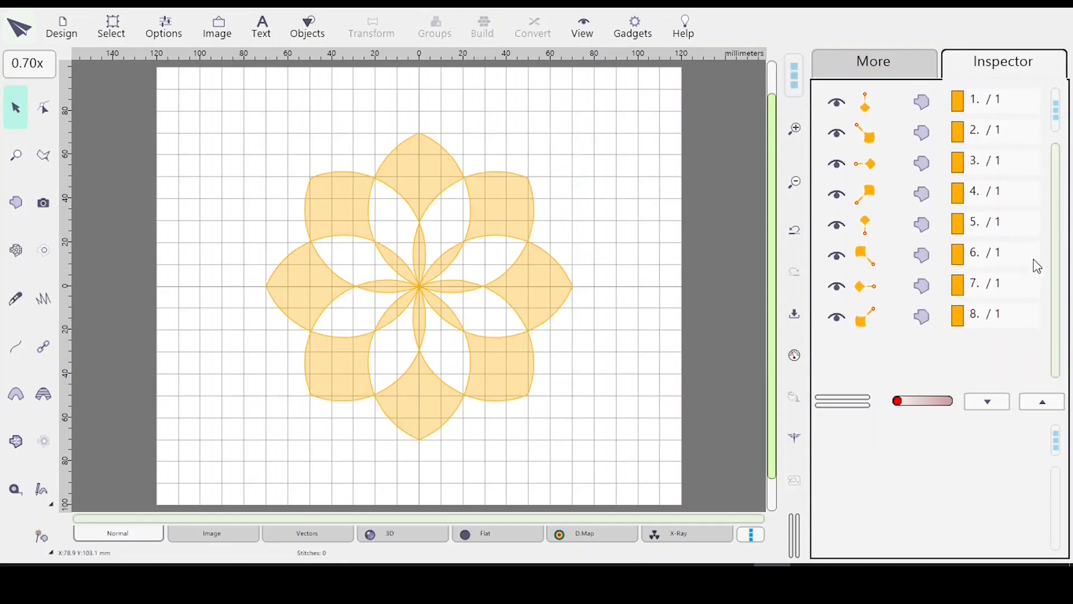
Step: Delete the seven rotated duplicates of the simplified orange object, keeping only the first one
{"action": "left_click", "coordinate": [897, 137]}
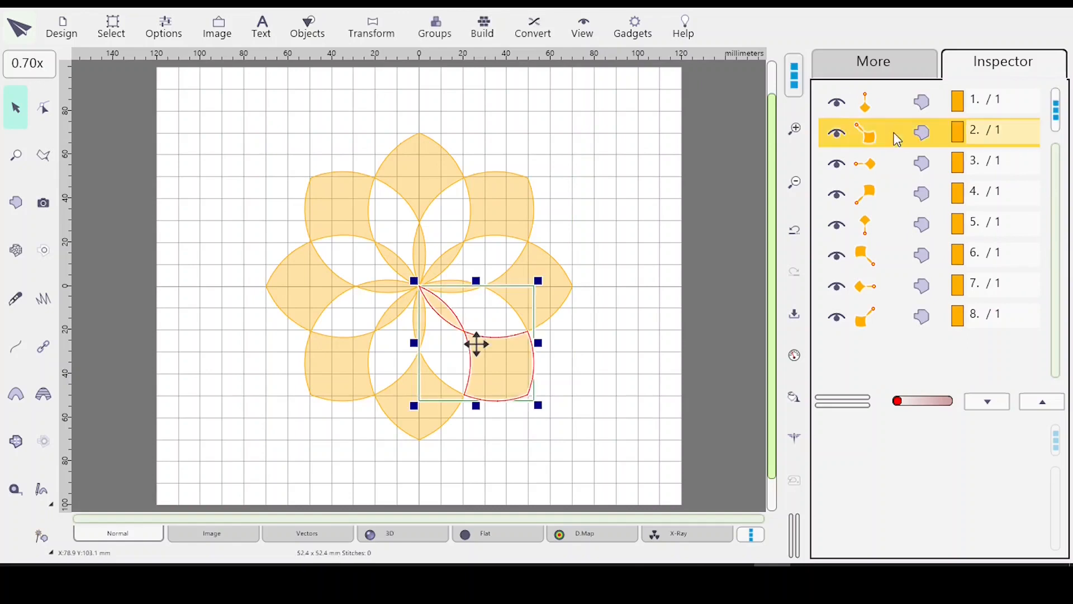
{"action": "left_click", "coordinate": [901, 314], "text": "shift"}
{"action": "key", "text": "Delete"}
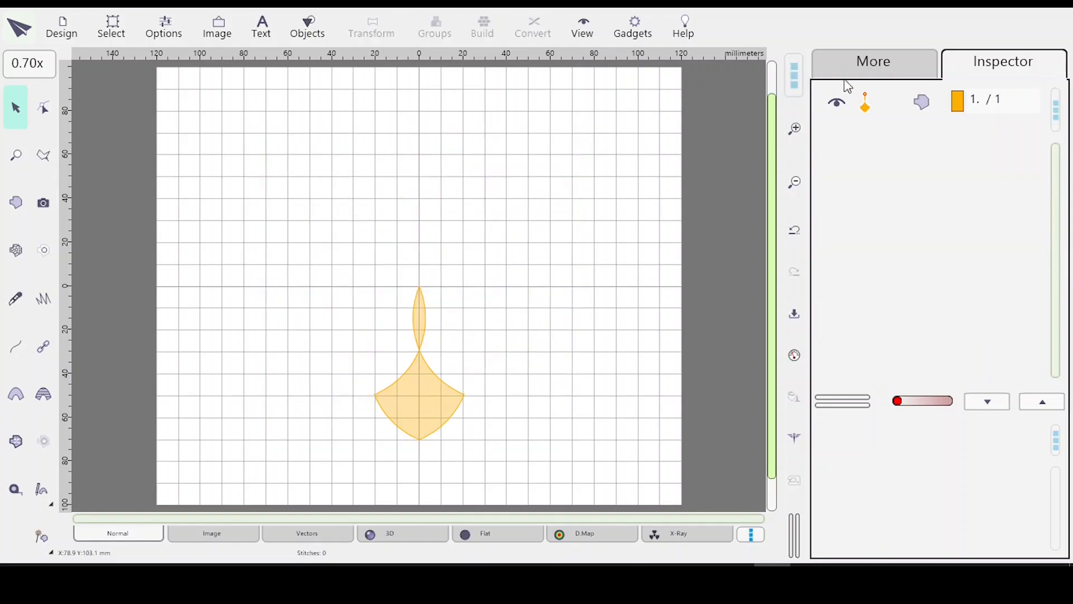
Step: Create an outline from the remaining orange fill object
{"action": "left_click", "coordinate": [918, 105]}
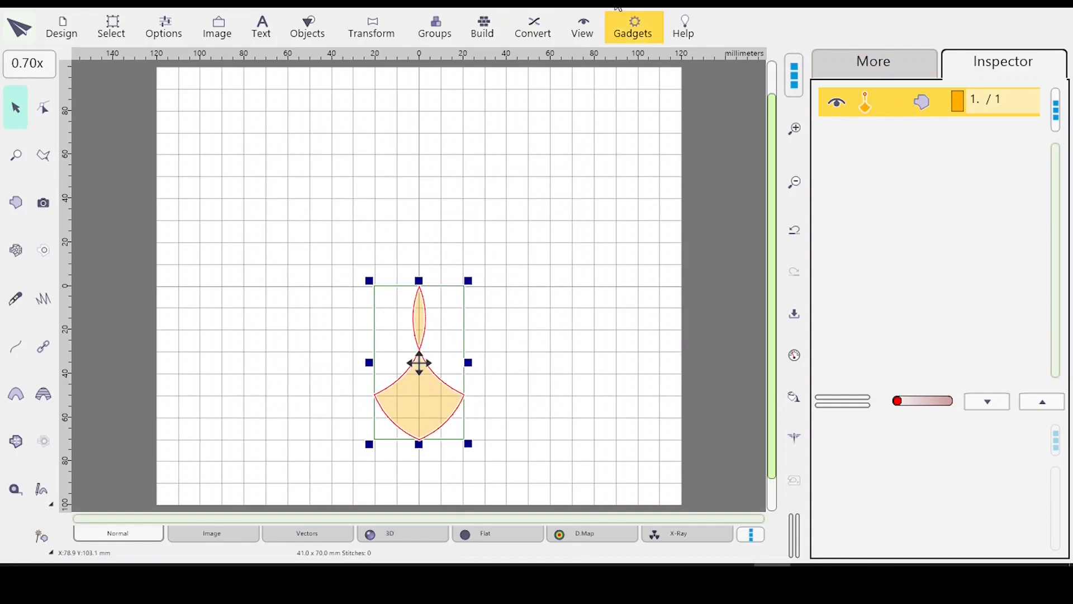
{"action": "left_click", "coordinate": [538, 26]}
{"action": "mouse_move", "coordinate": [581, 67]}
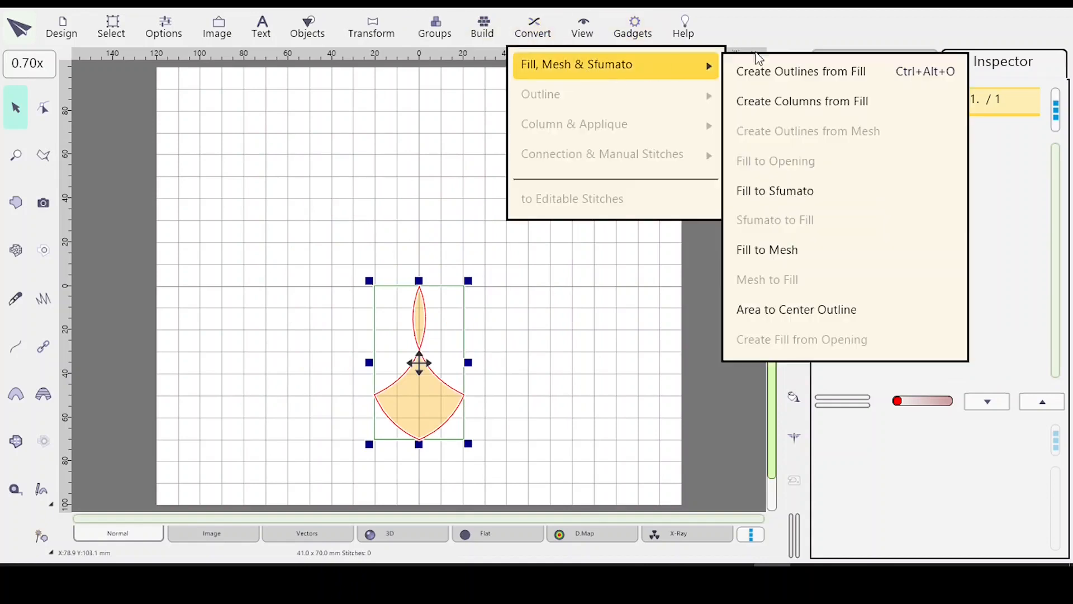
{"action": "left_click", "coordinate": [781, 76]}
Step: Place the orange fill's end point on the large shape's left corner node and its start point on the right corner node
{"action": "left_click", "coordinate": [895, 105]}
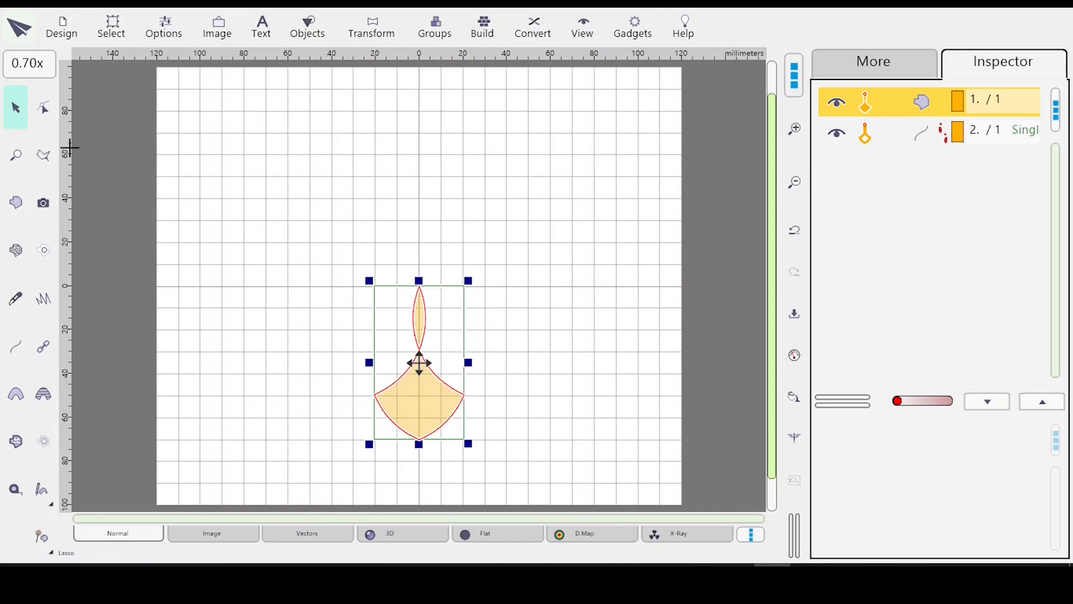
{"action": "left_click", "coordinate": [39, 118]}
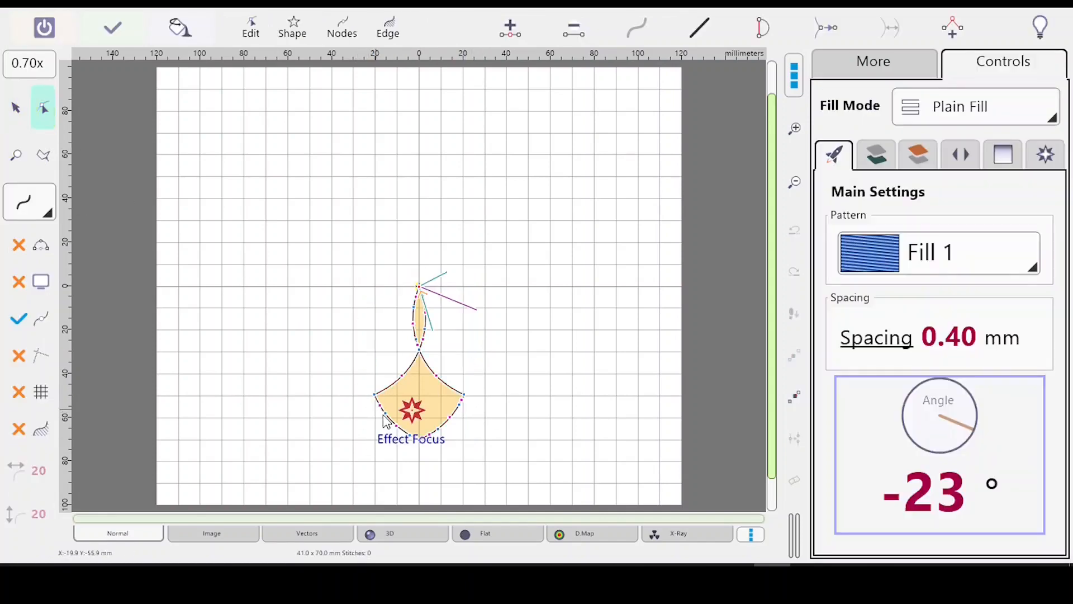
{"action": "left_click", "coordinate": [16, 154]}
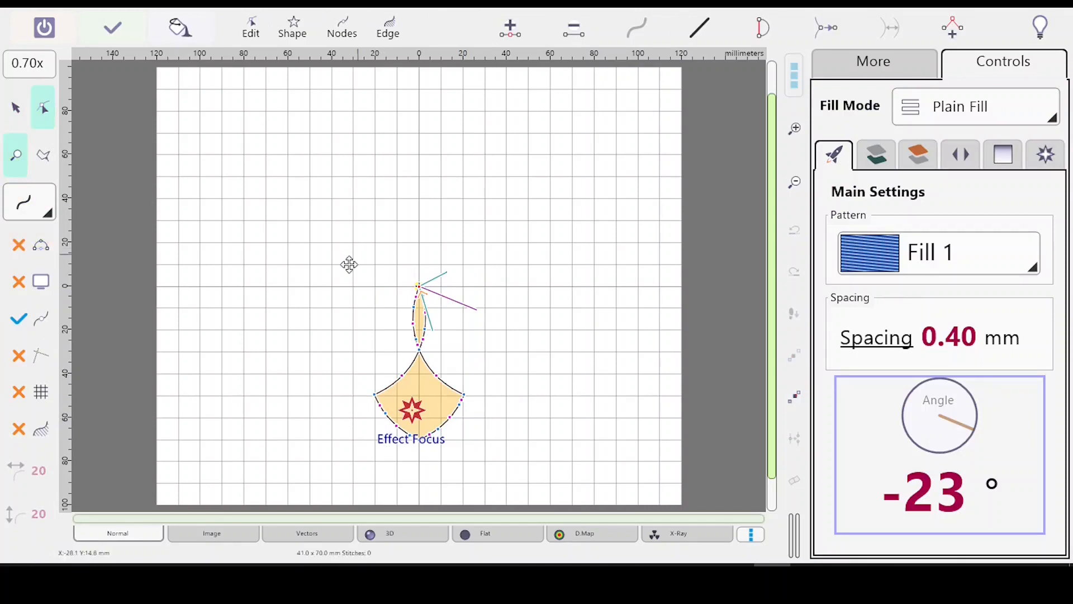
{"action": "left_click_drag", "start_coordinate": [351, 320], "coordinate": [520, 462]}
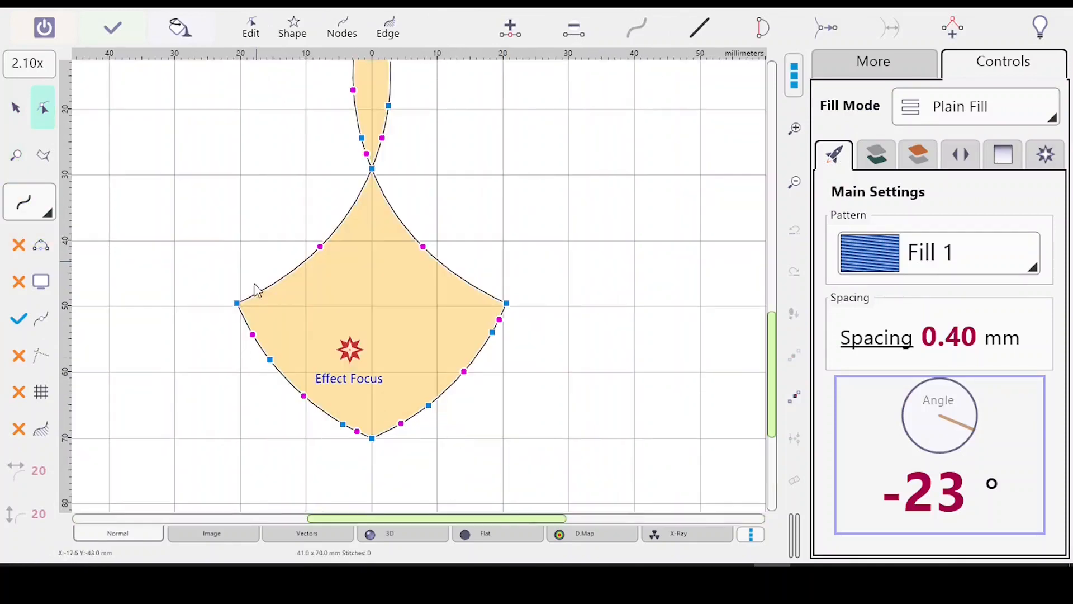
{"action": "right_click", "coordinate": [236, 304]}
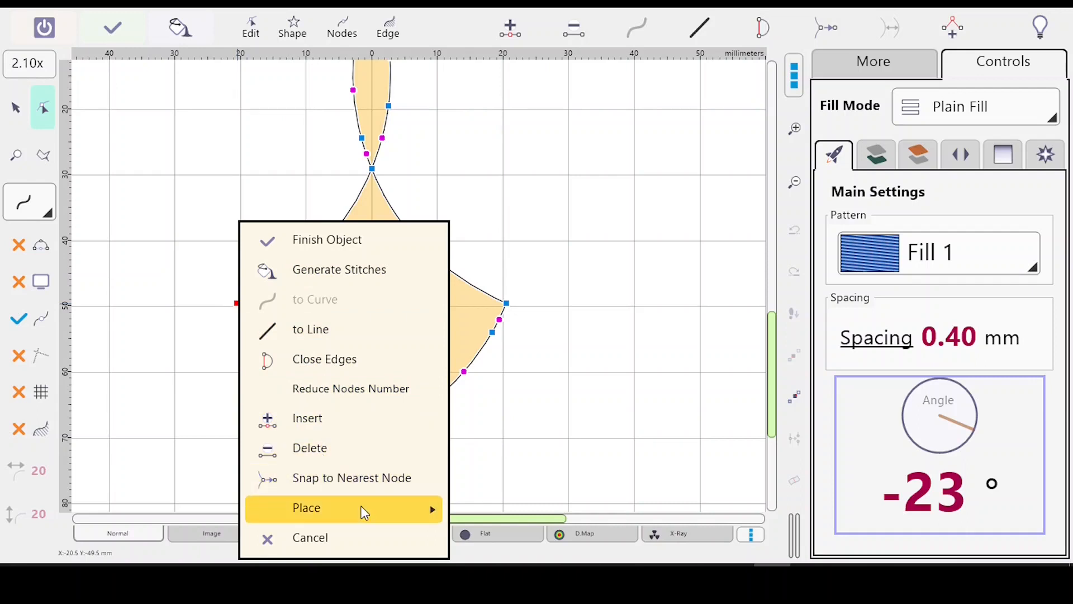
{"action": "mouse_move", "coordinate": [361, 508]}
{"action": "left_click", "coordinate": [508, 506]}
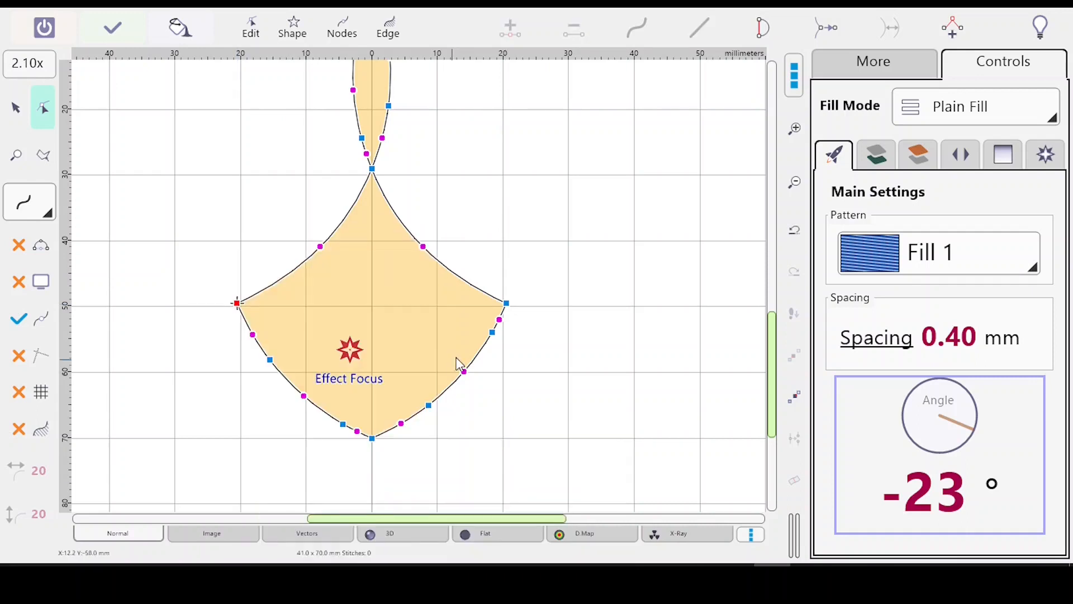
{"action": "right_click", "coordinate": [513, 305]}
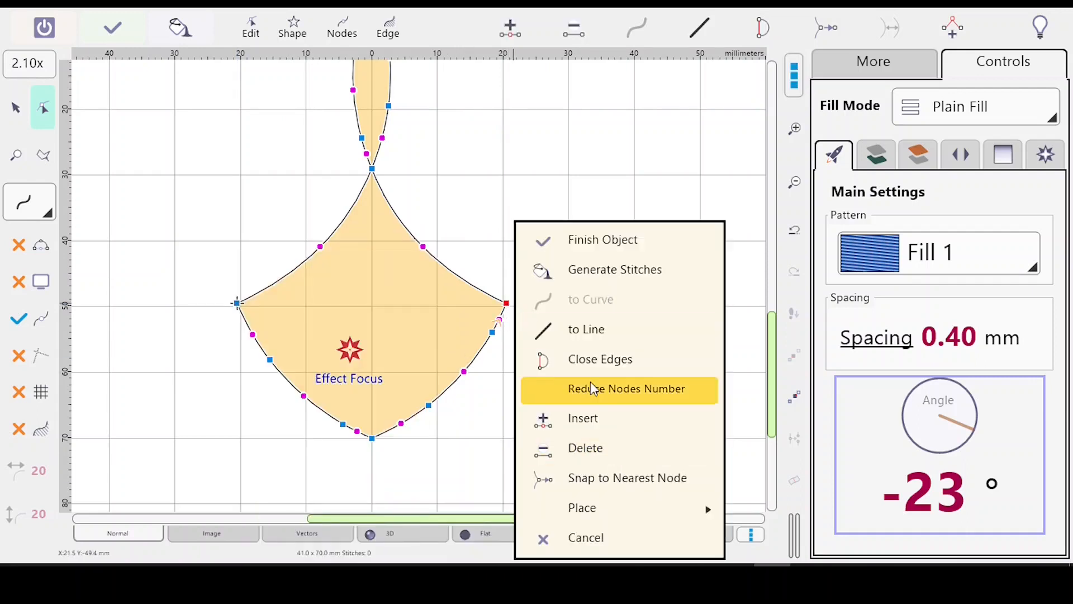
{"action": "mouse_move", "coordinate": [641, 508]}
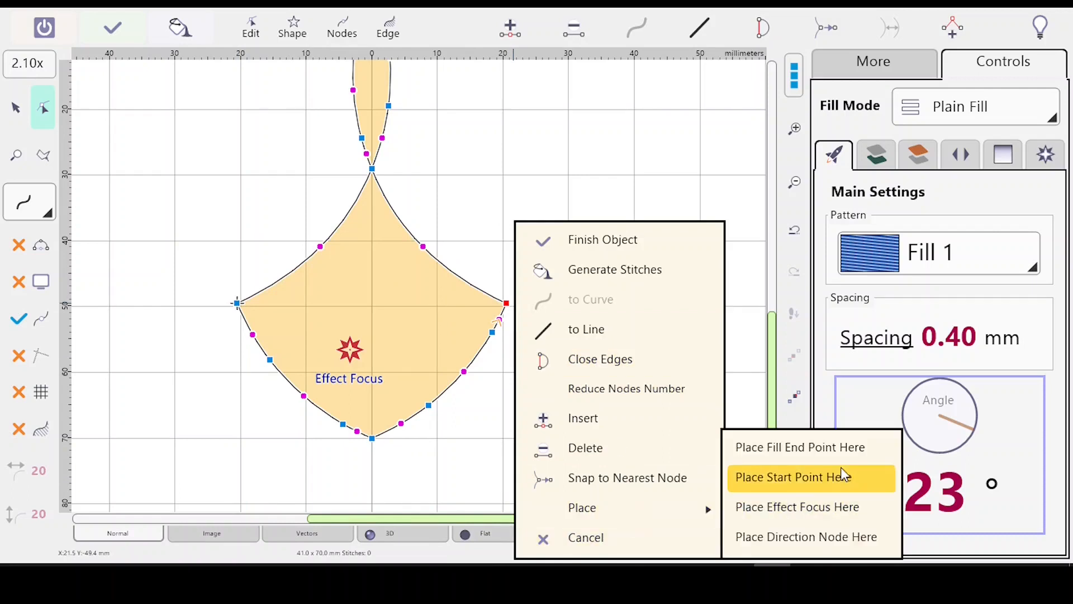
{"action": "left_click", "coordinate": [792, 477]}
{"action": "key", "text": "Return"}
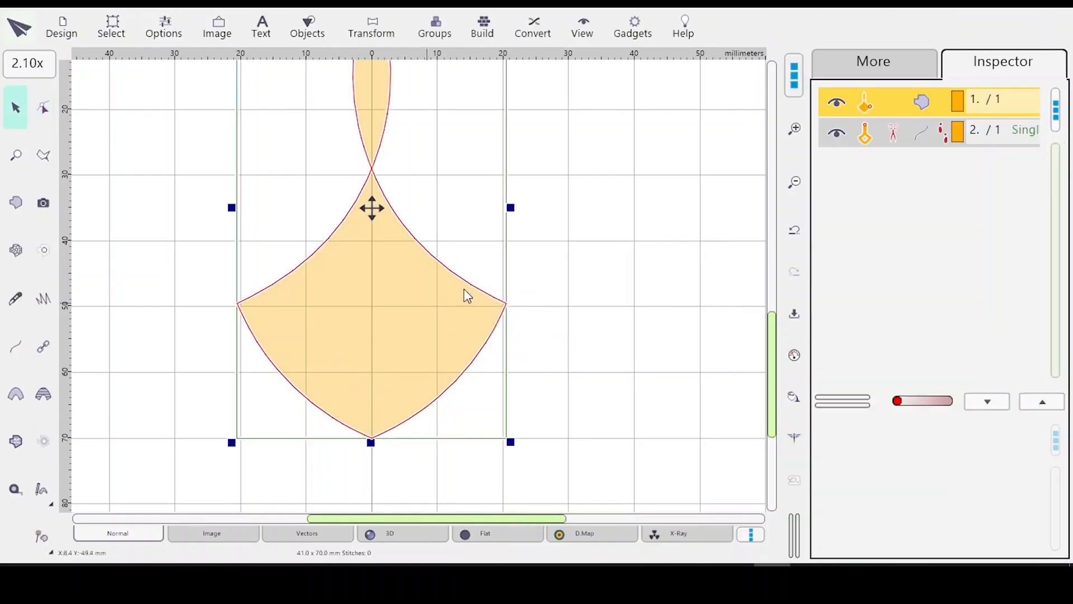
Step: Recolour the single-stitch outline object to brown
{"action": "left_click", "coordinate": [911, 139]}
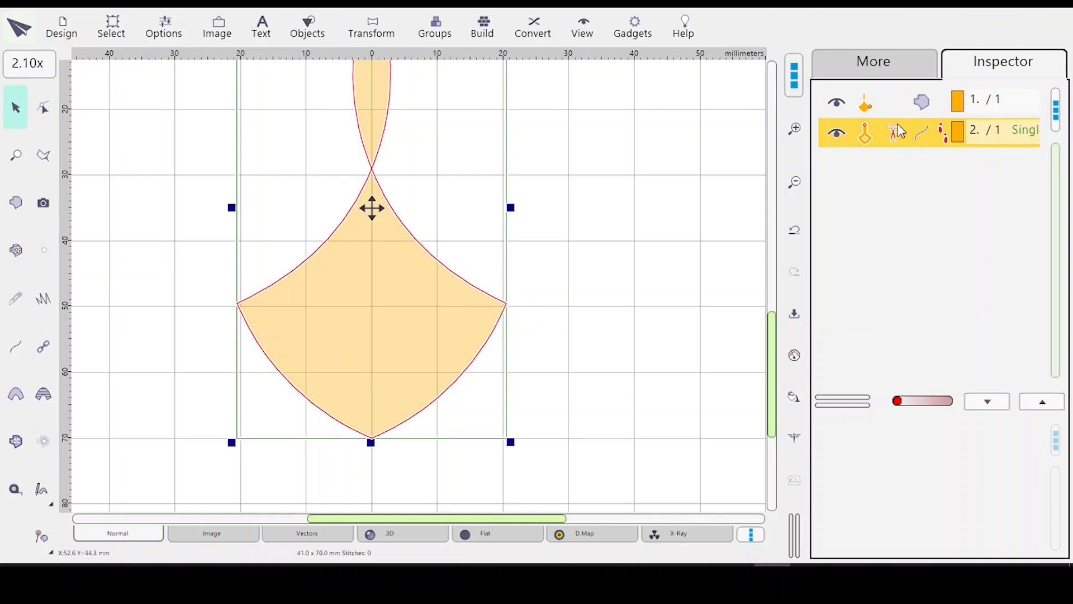
{"action": "left_click", "coordinate": [878, 71]}
{"action": "left_click", "coordinate": [885, 249]}
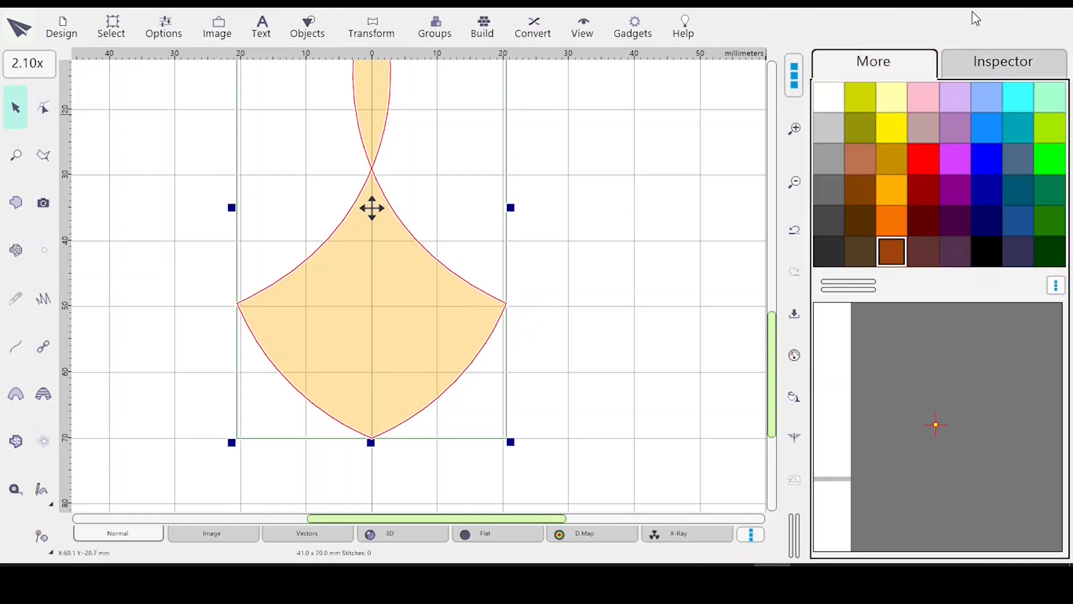
{"action": "left_click", "coordinate": [974, 68]}
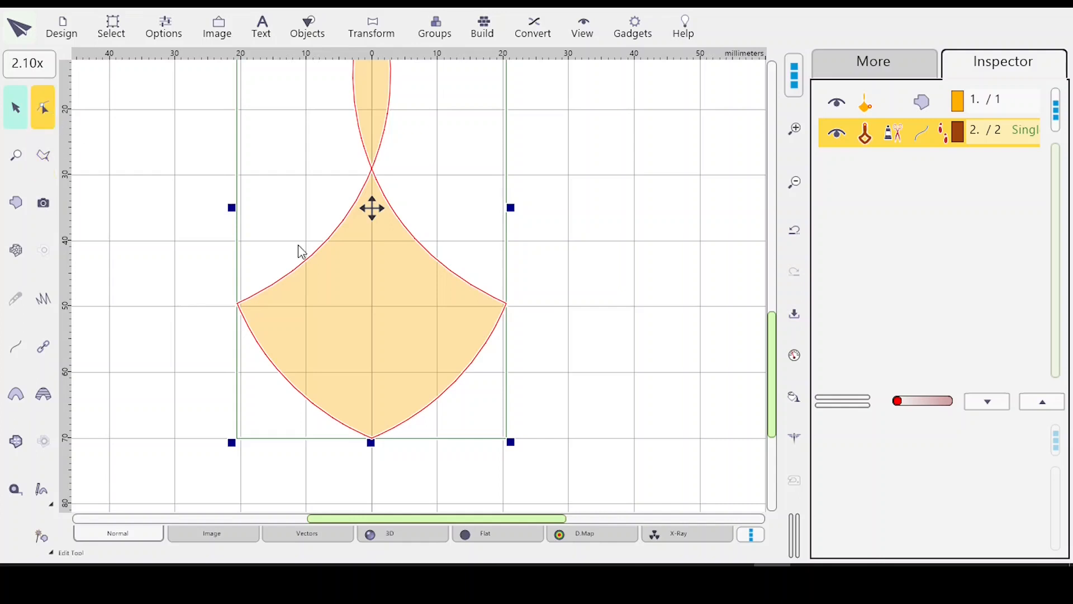
Step: Place the brown outline's start point on the large shape's right corner node and finish the object
{"action": "left_click", "coordinate": [485, 293]}
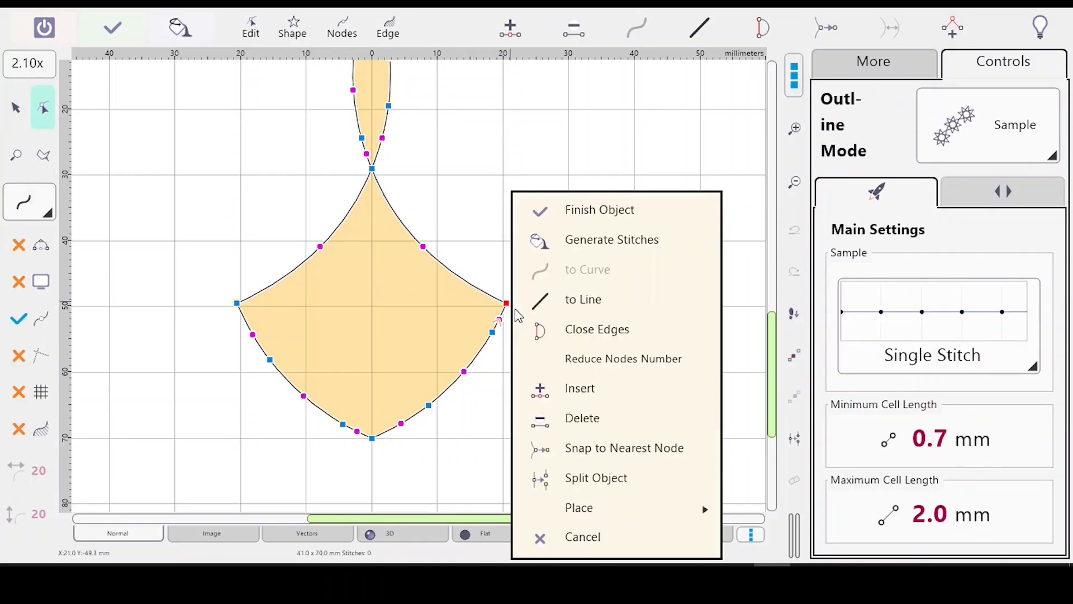
{"action": "right_click", "coordinate": [507, 303]}
{"action": "mouse_move", "coordinate": [625, 510]}
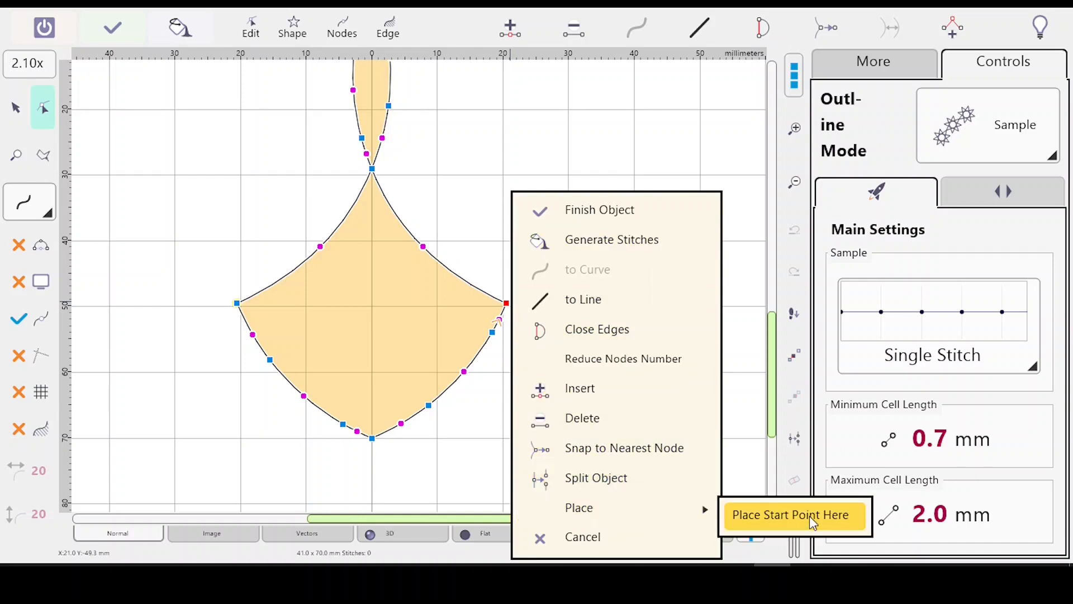
{"action": "left_click", "coordinate": [794, 515]}
{"action": "key", "text": "Return"}
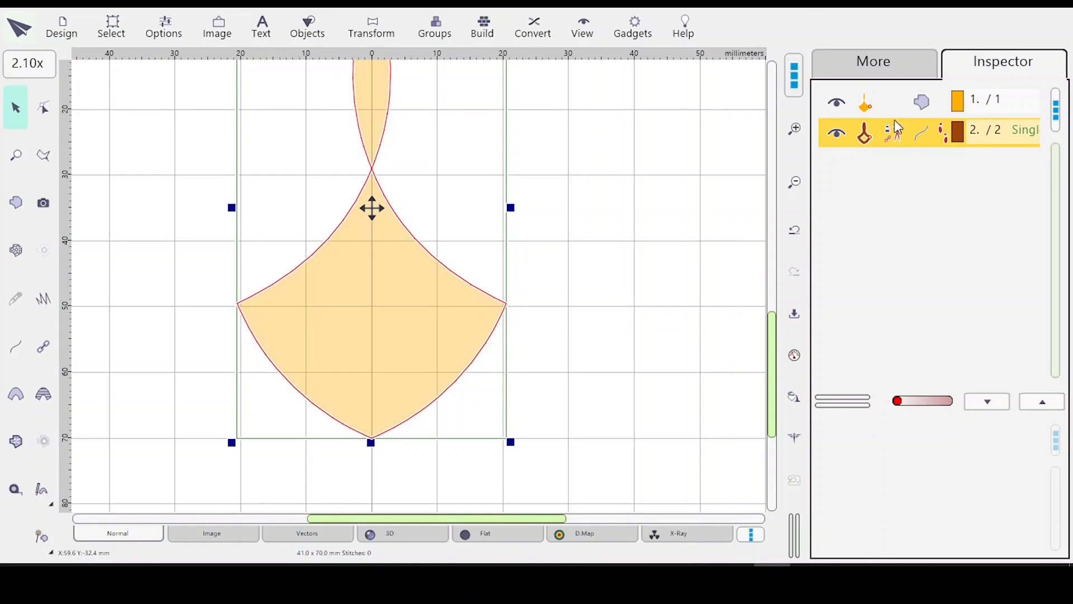
Step: Convert the orange fill object to a mesh, leaving the brown outline as it is
{"action": "key", "text": "ctrl+0"}
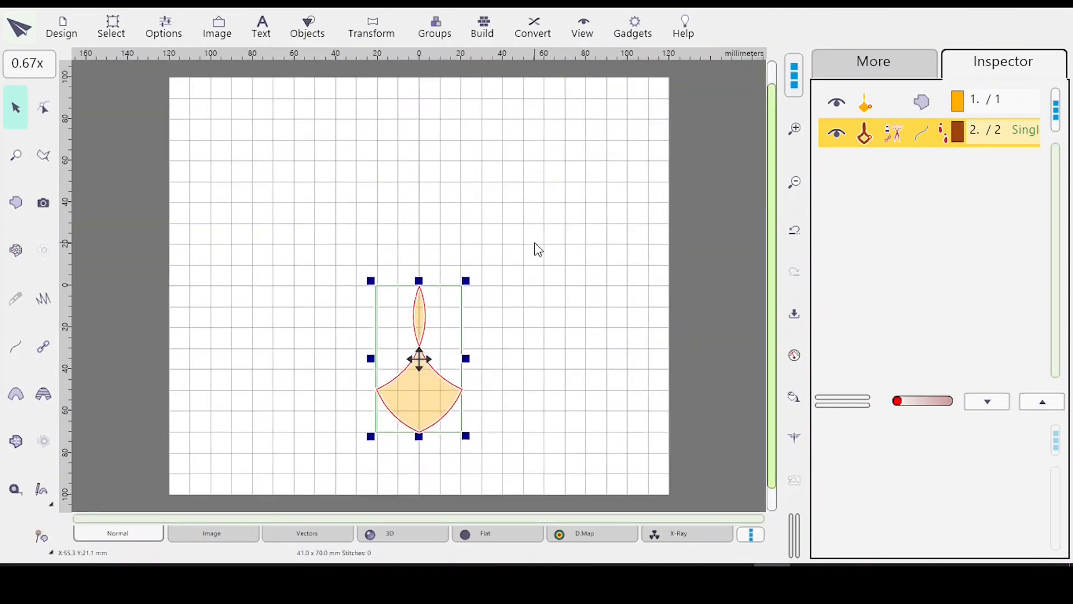
{"action": "left_click", "coordinate": [881, 110]}
{"action": "right_click", "coordinate": [882, 127]}
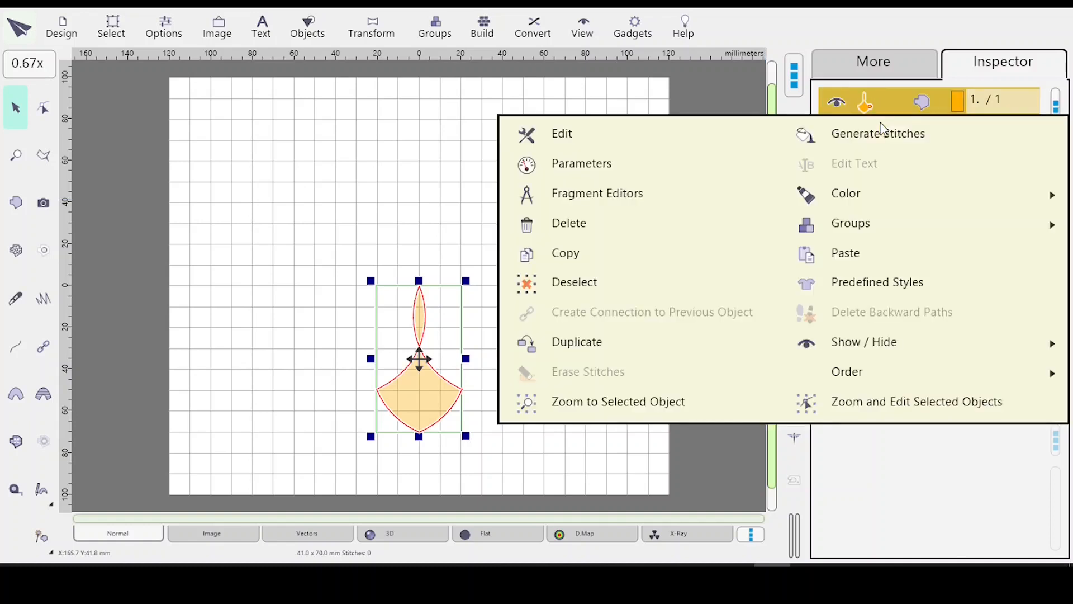
{"action": "left_click", "coordinate": [923, 111]}
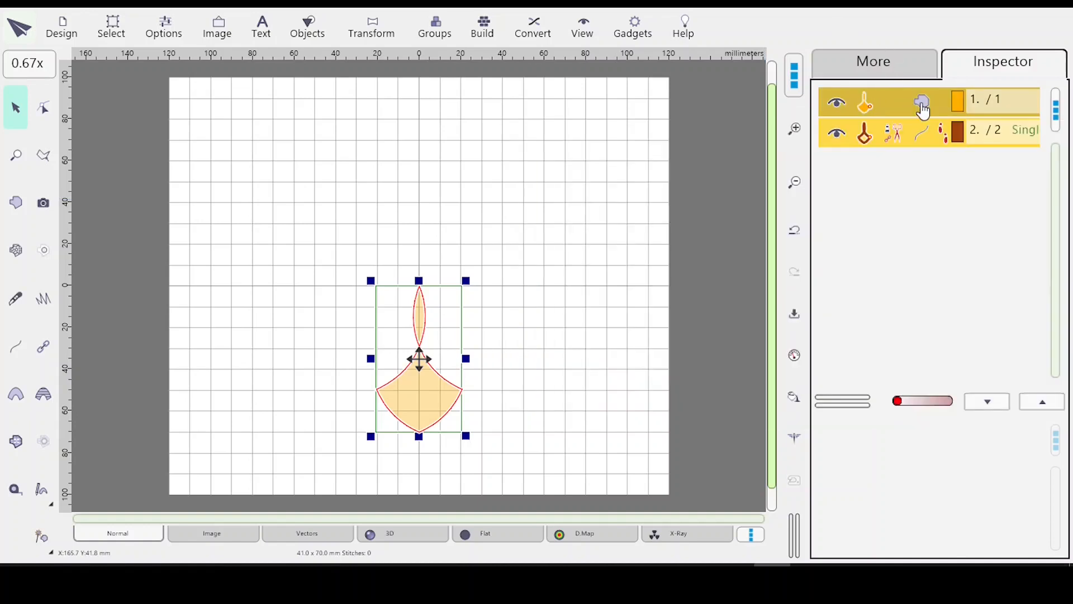
{"action": "left_click", "coordinate": [527, 31]}
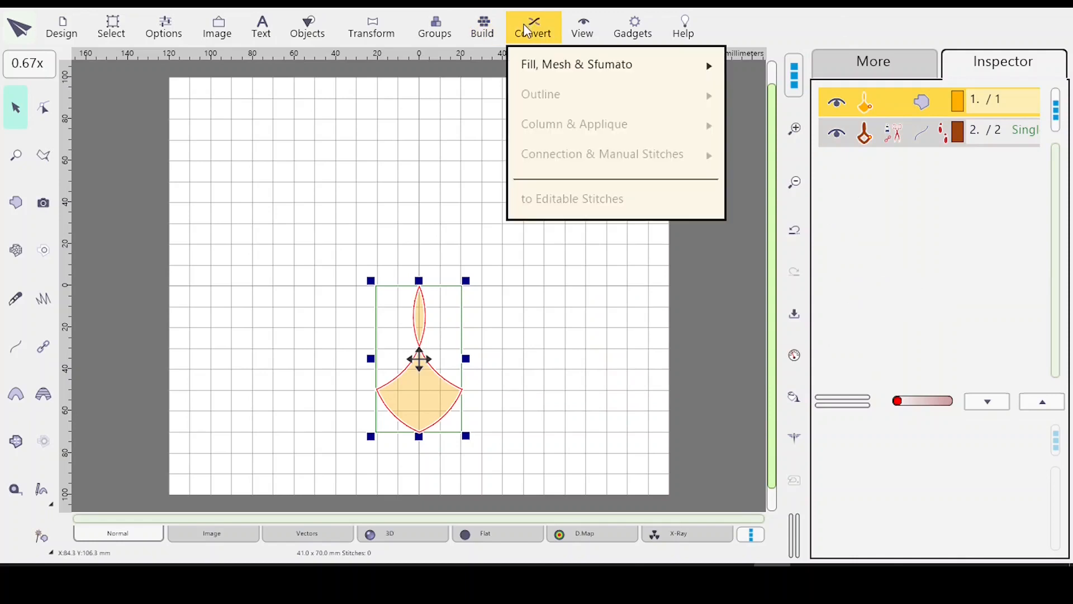
{"action": "mouse_move", "coordinate": [563, 65]}
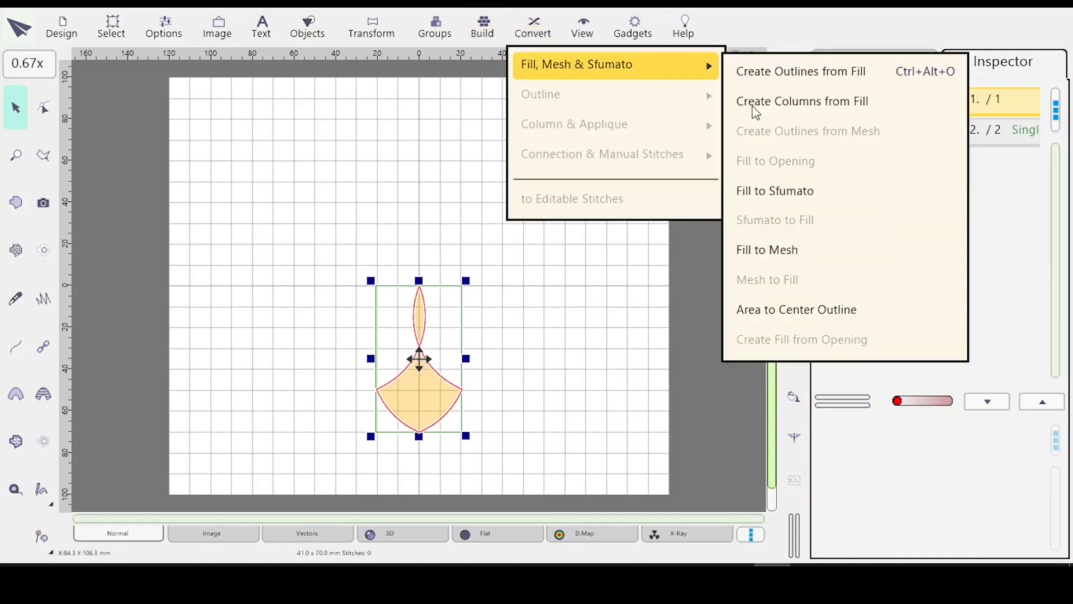
{"action": "left_click", "coordinate": [777, 251]}
{"action": "left_click", "coordinate": [897, 104]}
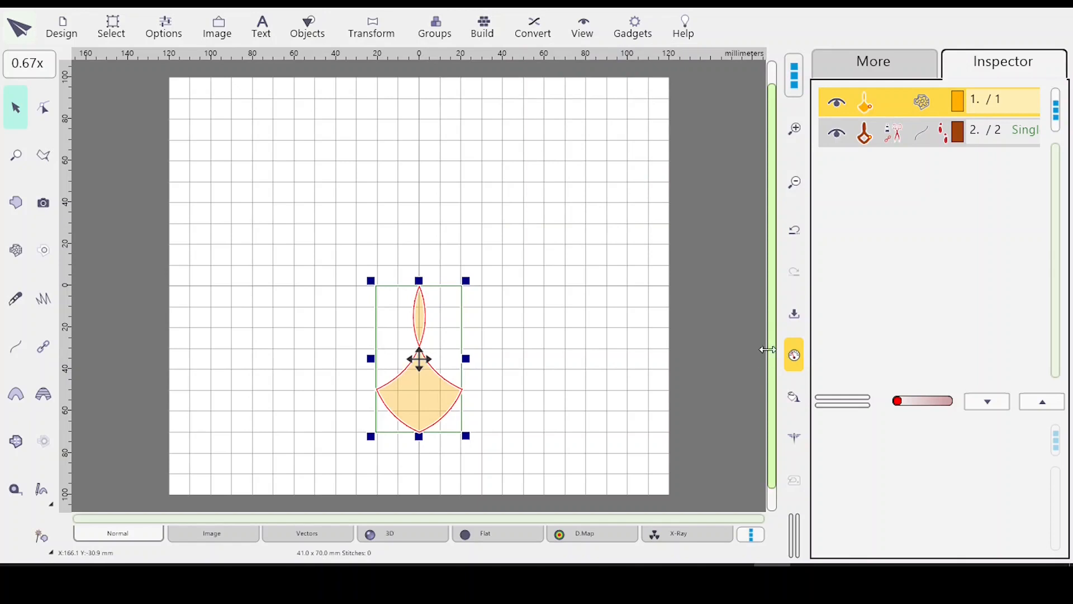
Step: Choose Blackwork sample 47, the plain horizontal lines, as the orange mesh's tile pattern
{"action": "left_click", "coordinate": [795, 355]}
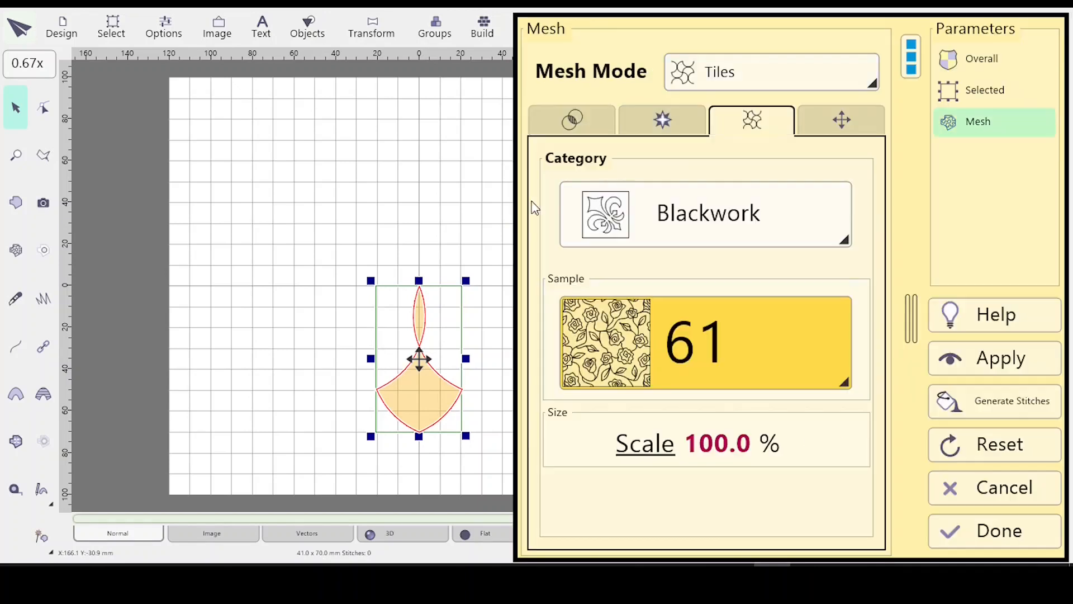
{"action": "left_click", "coordinate": [843, 382]}
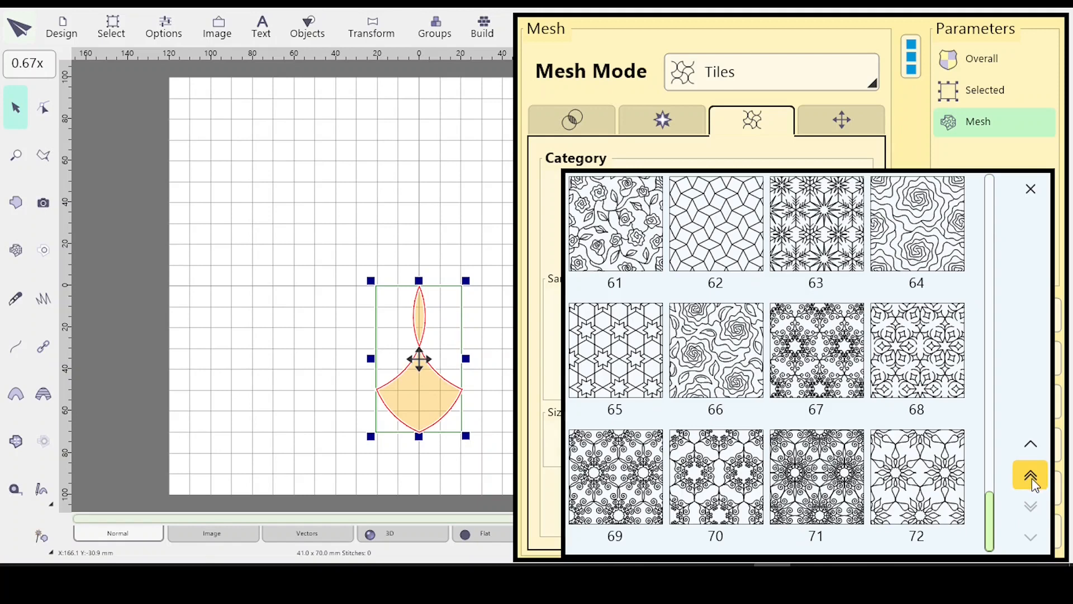
{"action": "left_click", "coordinate": [1030, 476]}
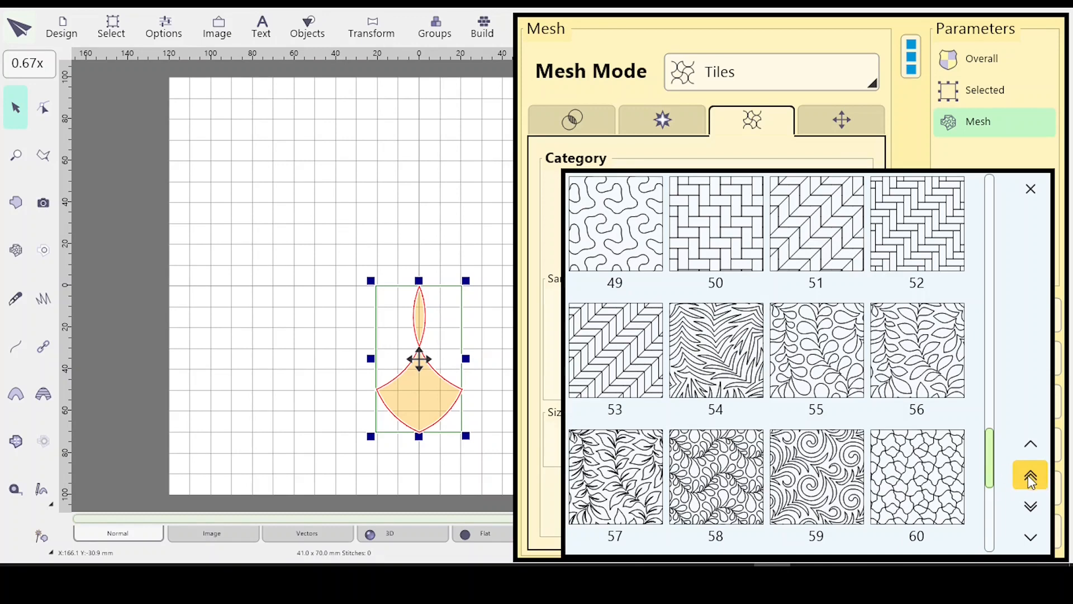
{"action": "left_click", "coordinate": [1031, 477]}
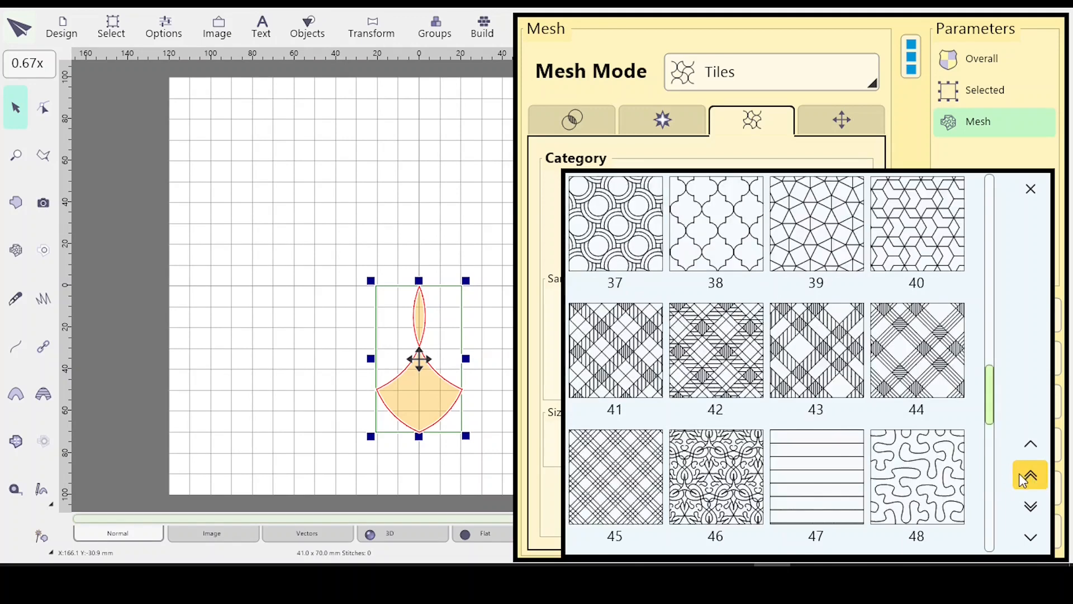
{"action": "left_click", "coordinate": [1026, 480]}
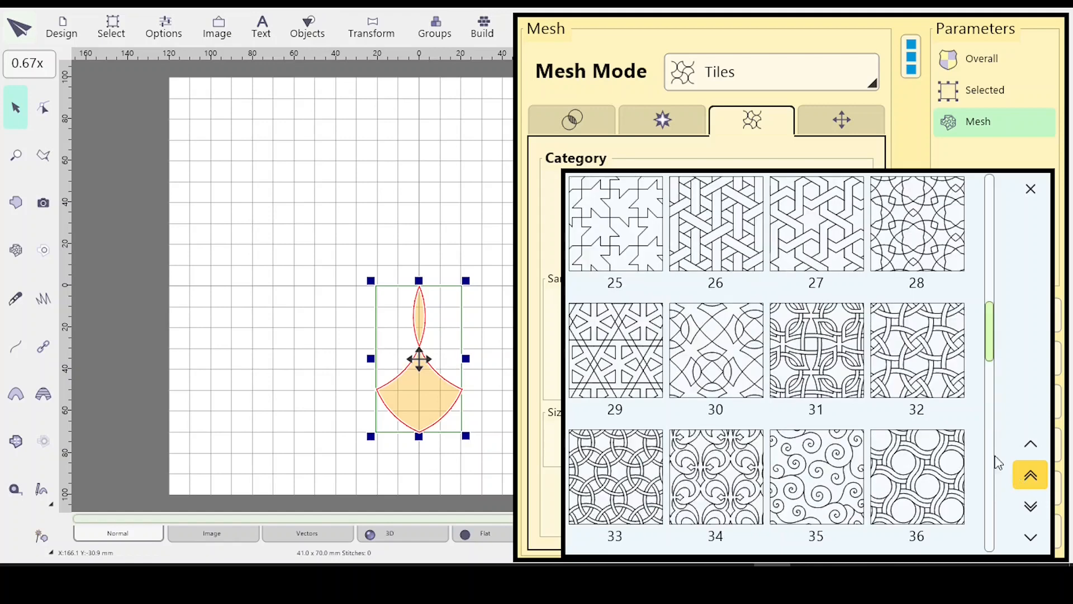
{"action": "left_click", "coordinate": [1031, 507]}
{"action": "left_click", "coordinate": [825, 472]}
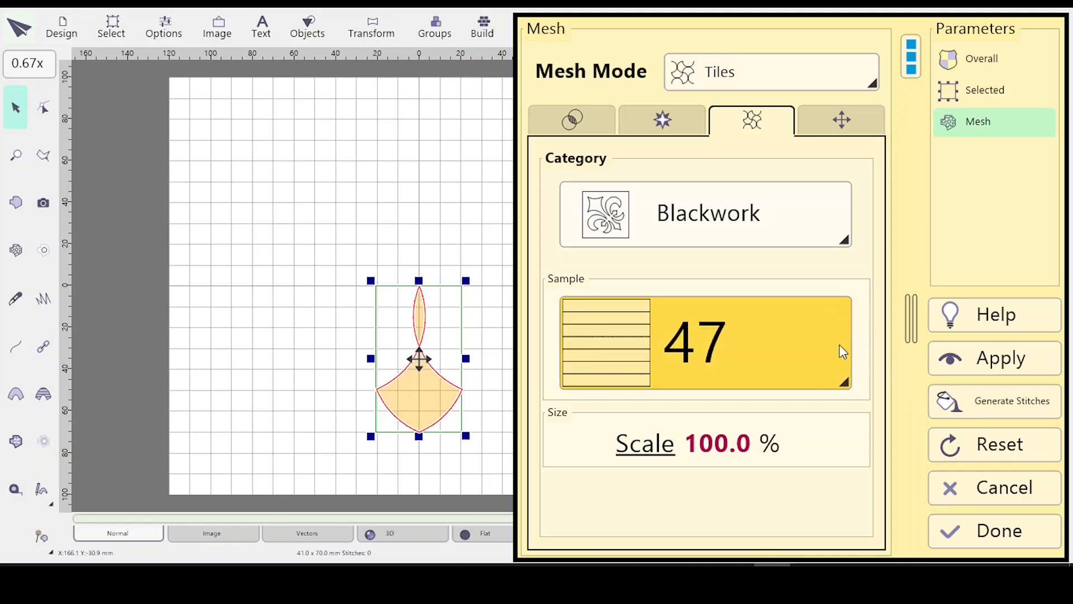
Step: Set the mesh pattern's scale to 35%
{"action": "left_click", "coordinate": [643, 447]}
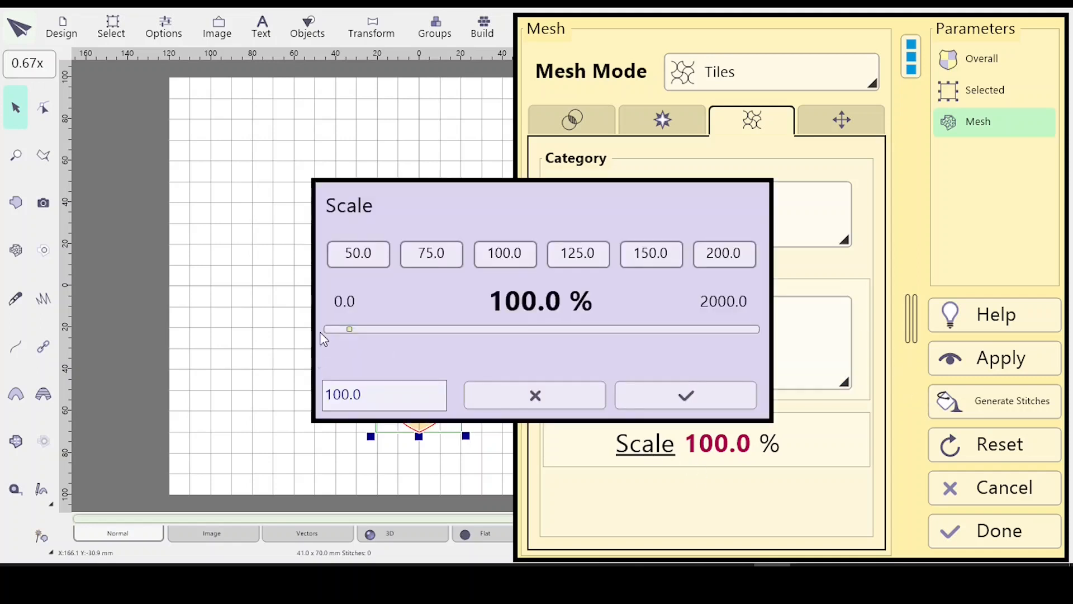
{"action": "left_click", "coordinate": [369, 393]}
{"action": "type", "text": "35"}
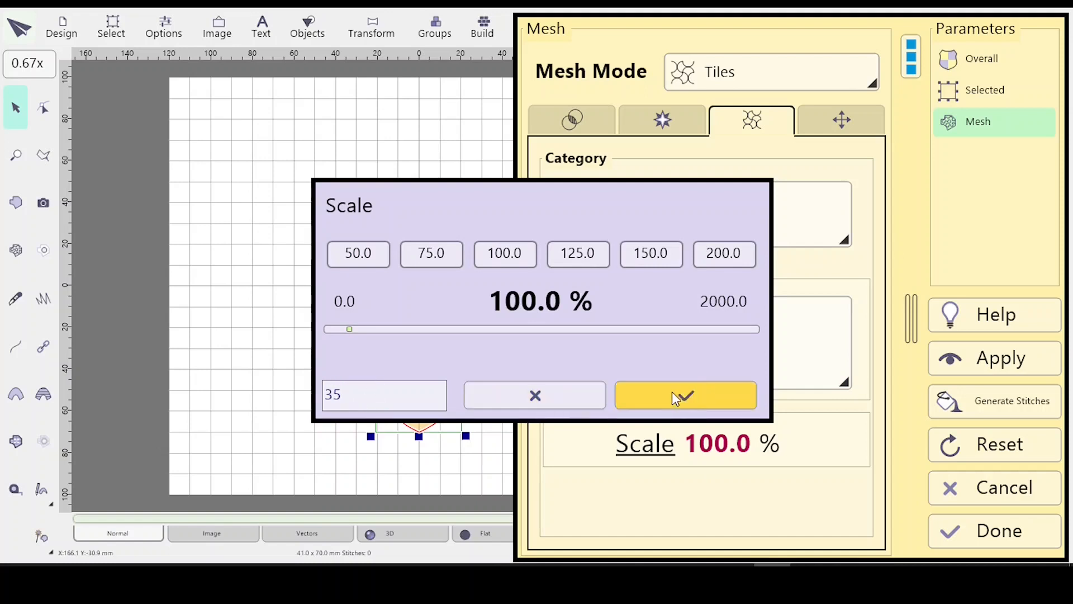
{"action": "left_click", "coordinate": [674, 398]}
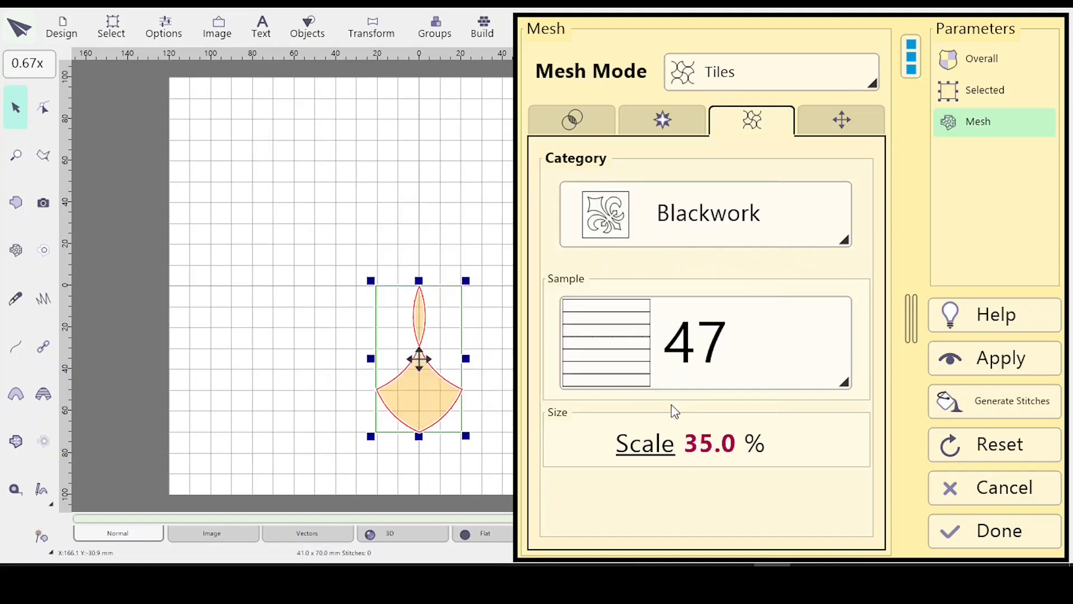
Step: Set the mesh's minimum stitch length to 2.0 mm in the common settings and accept the parameters
{"action": "left_click", "coordinate": [658, 123]}
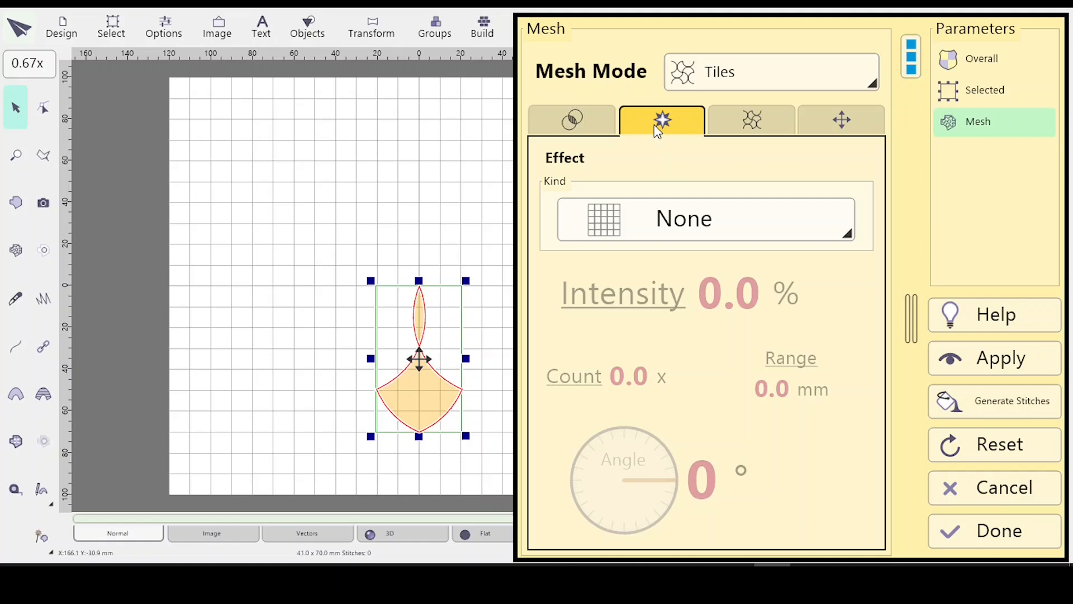
{"action": "left_click", "coordinate": [830, 128]}
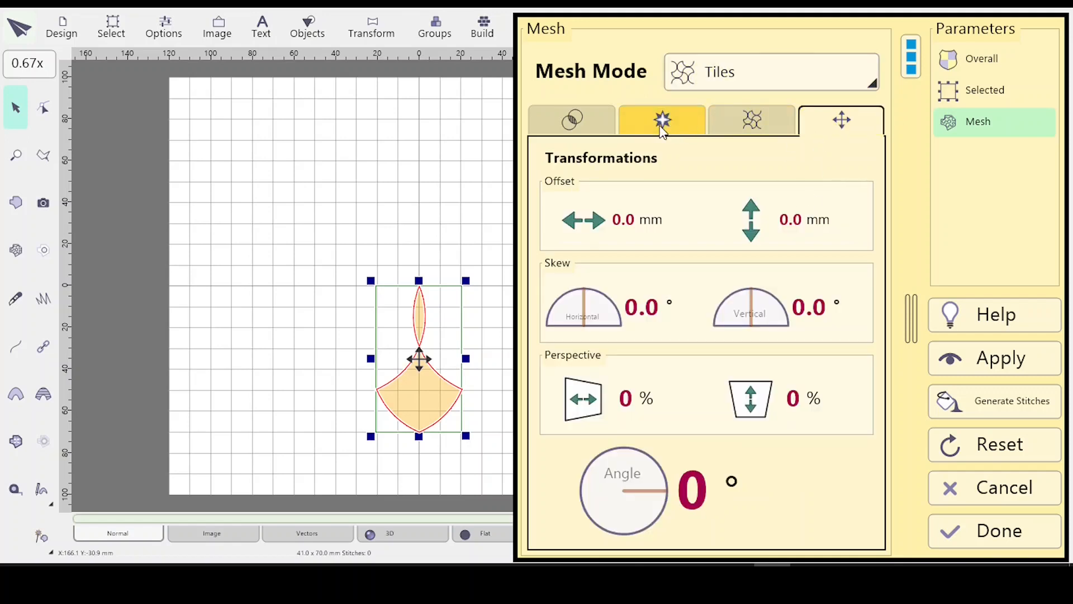
{"action": "left_click", "coordinate": [754, 124]}
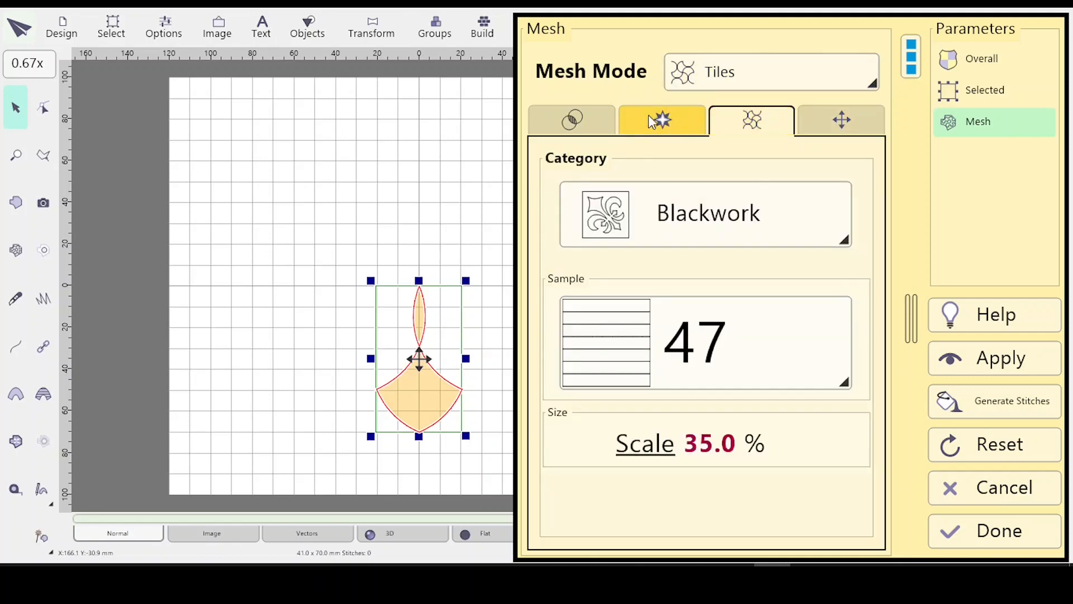
{"action": "left_click", "coordinate": [573, 117]}
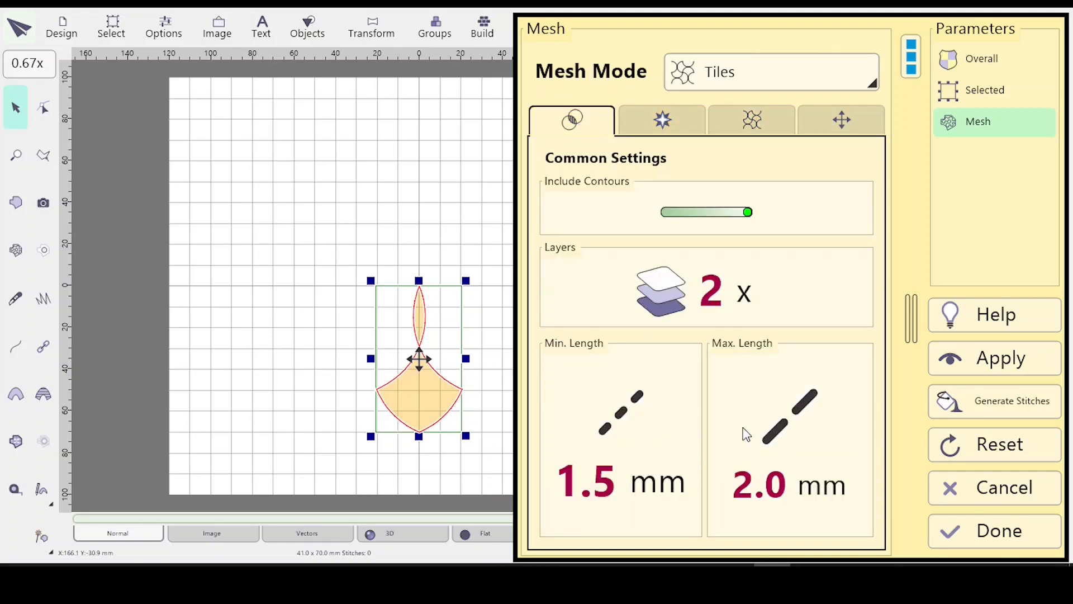
{"action": "left_click", "coordinate": [776, 436]}
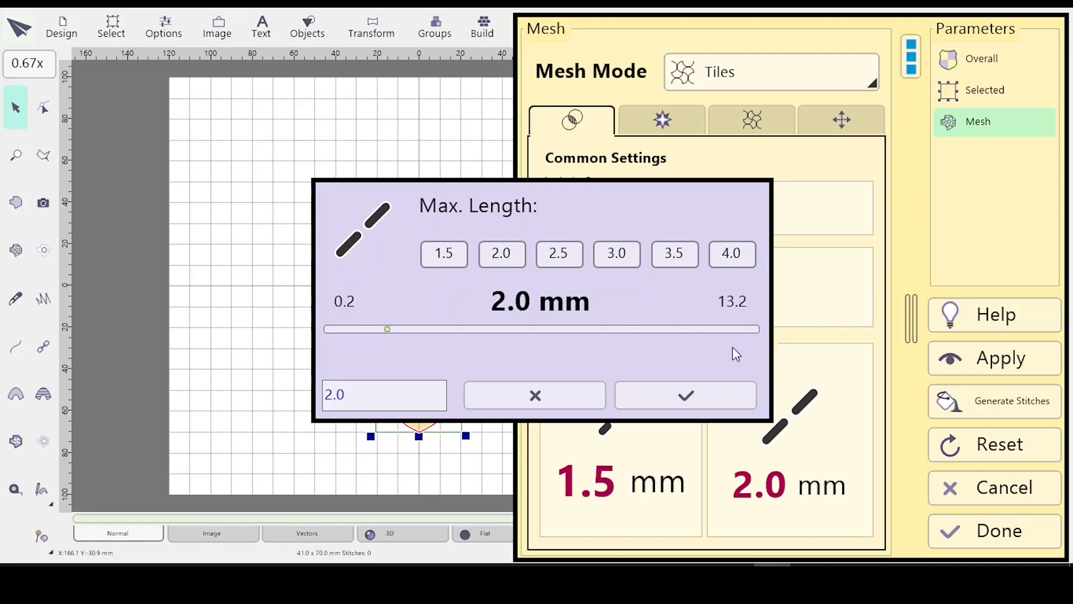
{"action": "left_click", "coordinate": [513, 395]}
{"action": "left_click", "coordinate": [622, 417]}
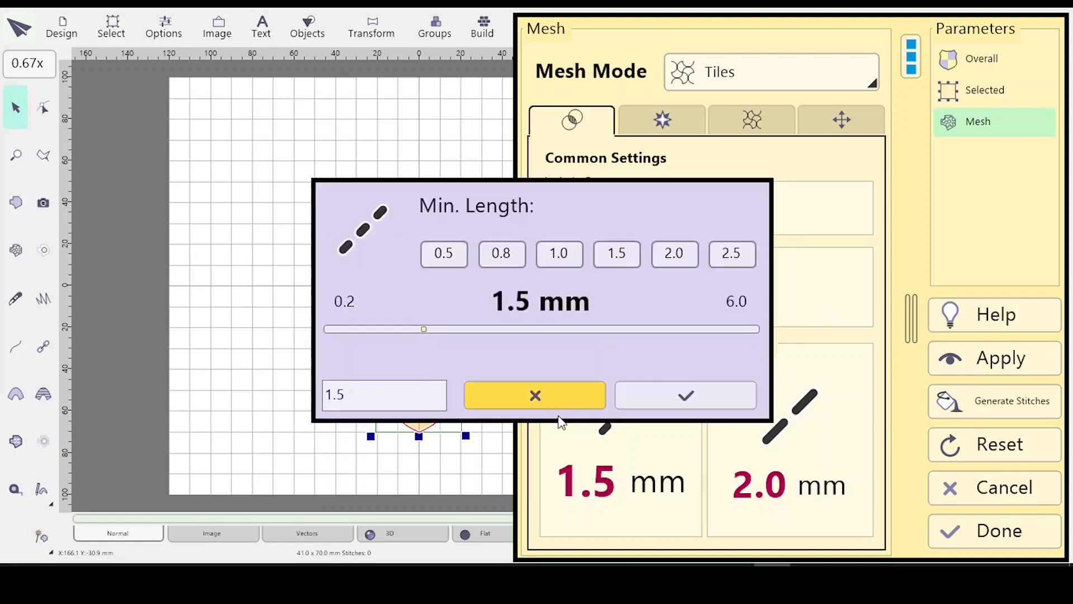
{"action": "left_click", "coordinate": [675, 256]}
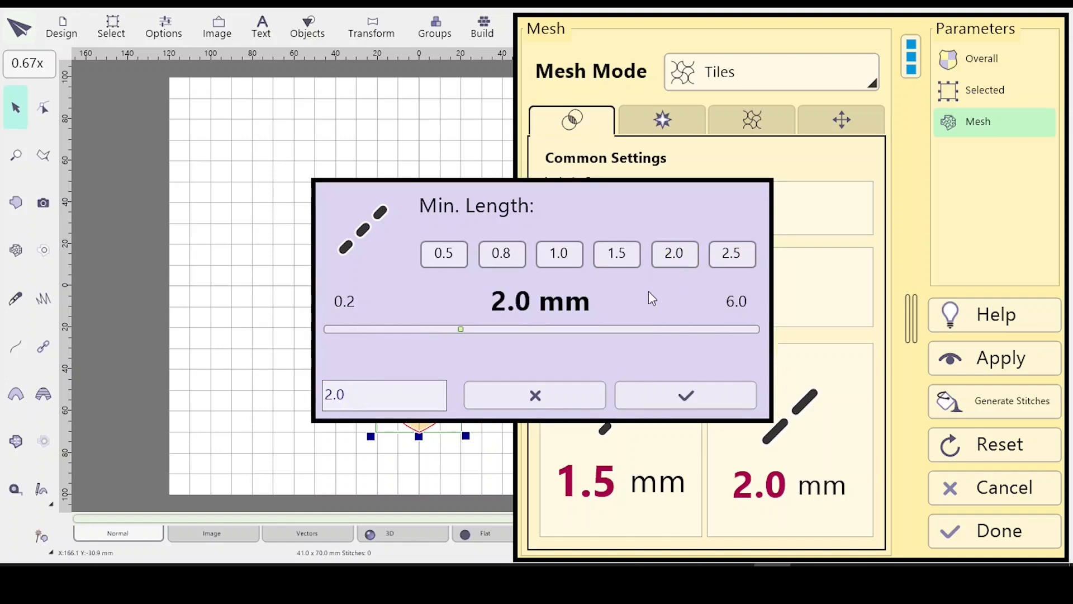
{"action": "left_click", "coordinate": [686, 395]}
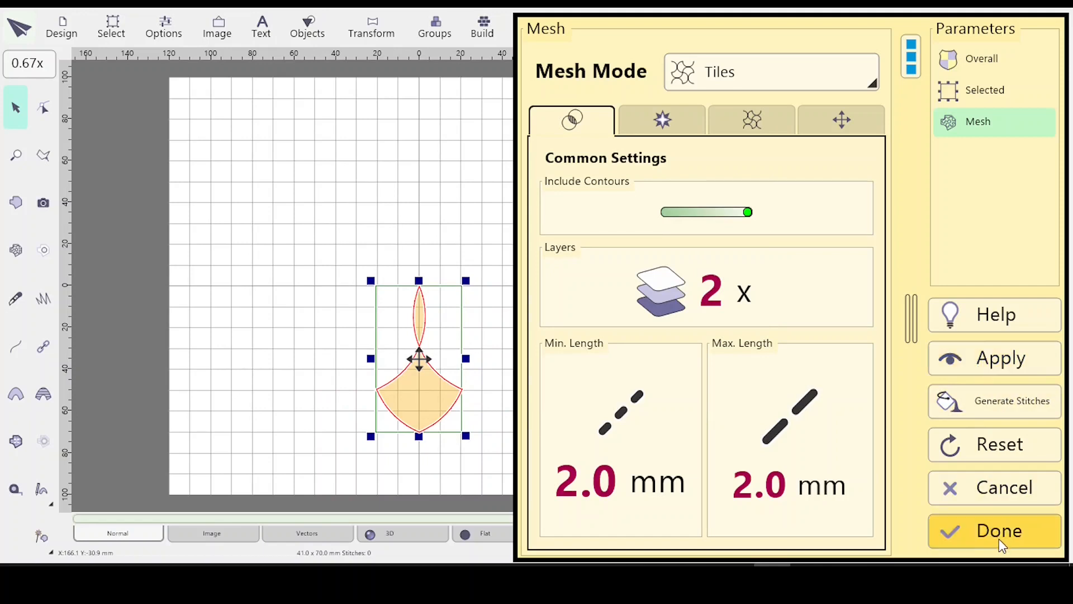
{"action": "left_click", "coordinate": [982, 358]}
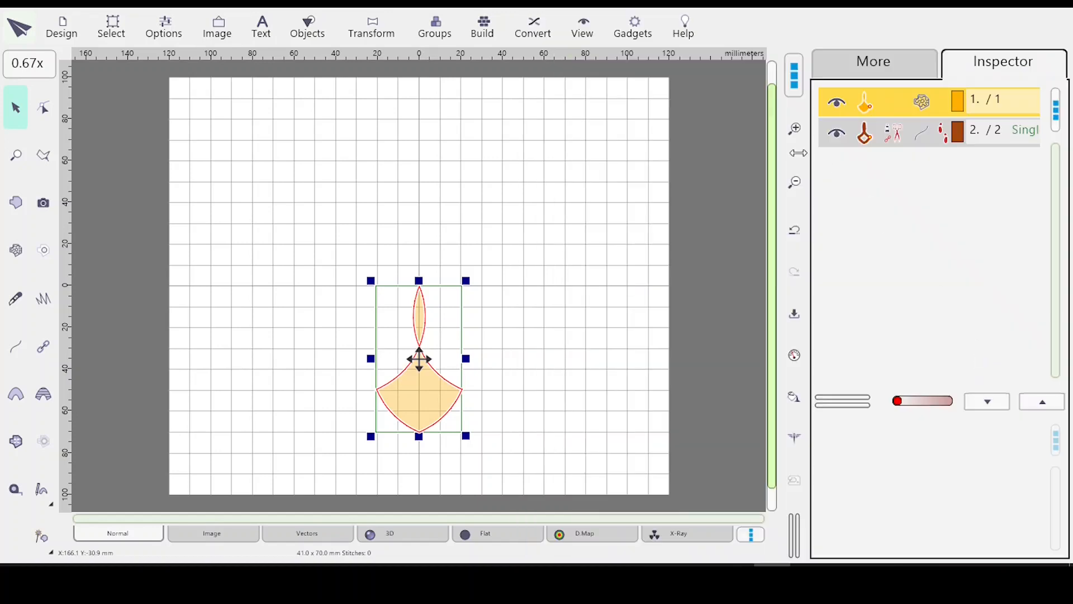
Step: Generate the orange mesh's stitches and show the design in 3D view
{"action": "left_click", "coordinate": [794, 396]}
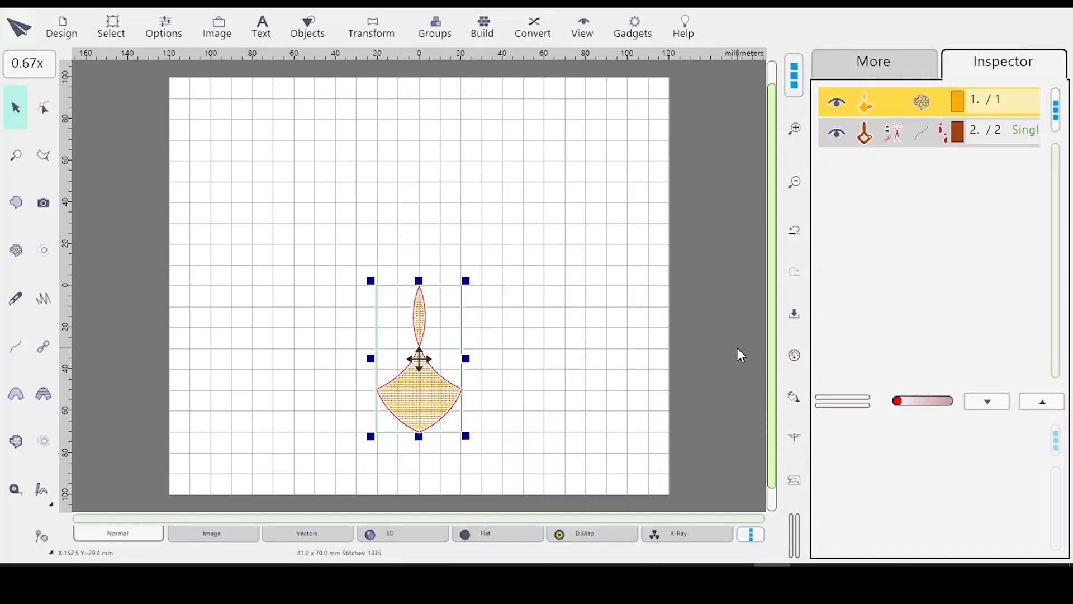
{"action": "left_click", "coordinate": [404, 538]}
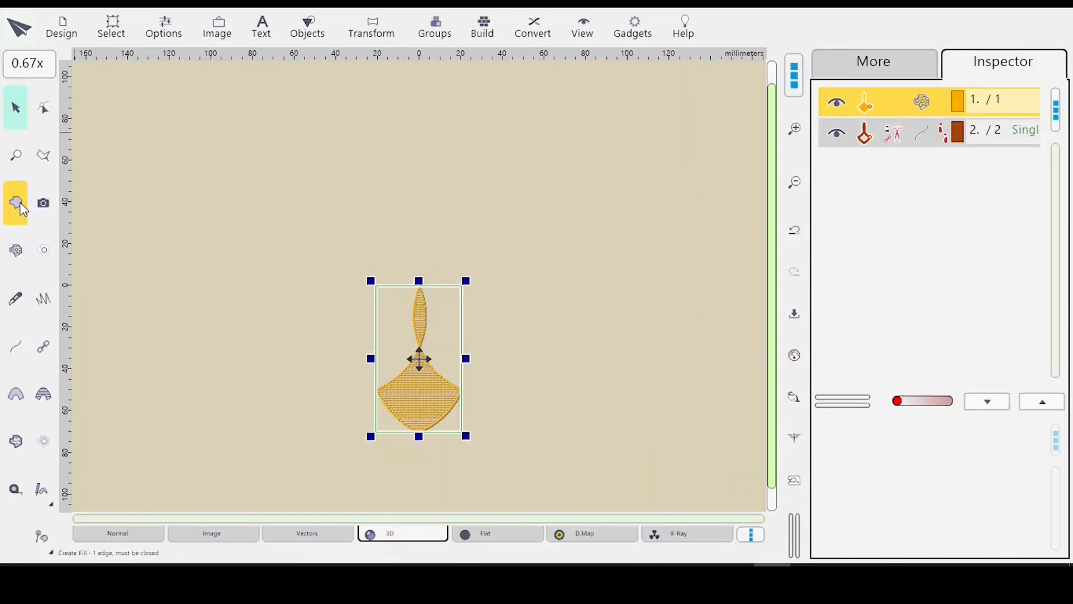
{"action": "left_click", "coordinate": [16, 155]}
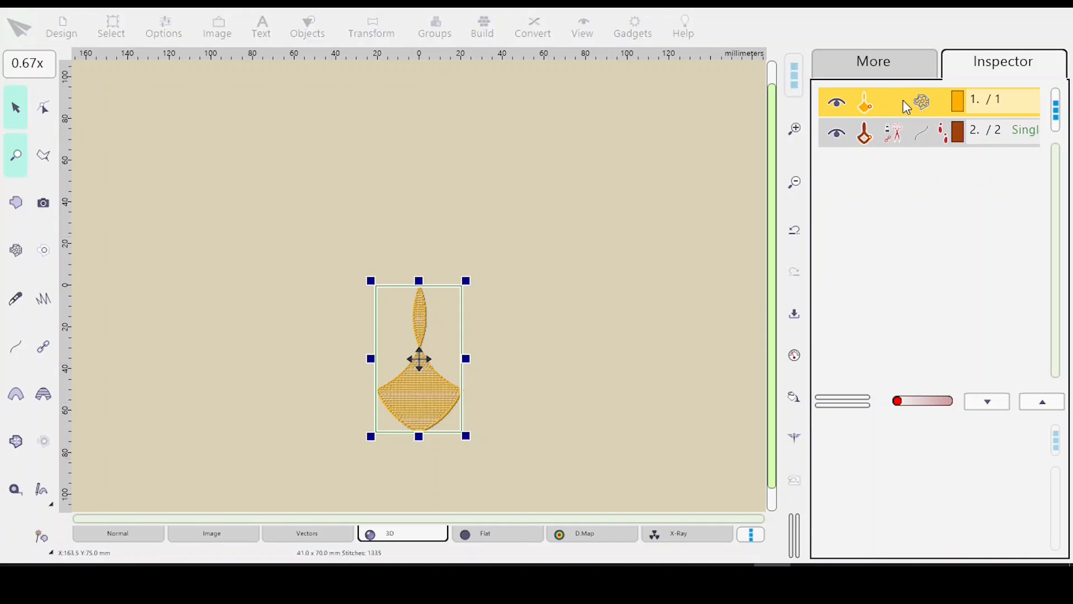
{"action": "key", "text": "Escape"}
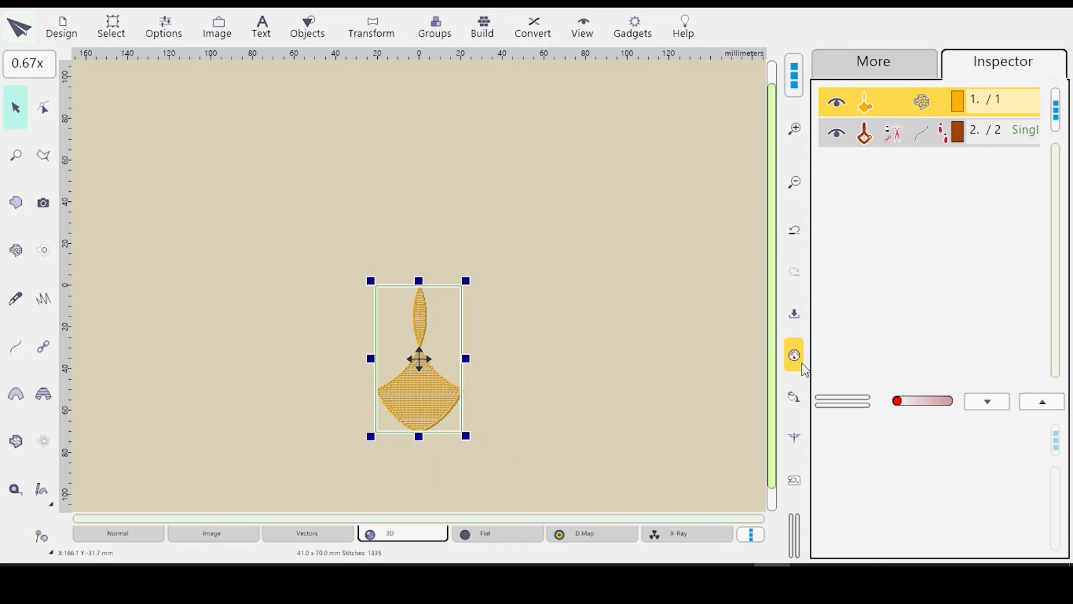
Step: Set the orange mesh pattern's scale to 75% and apply it
{"action": "left_click", "coordinate": [801, 348]}
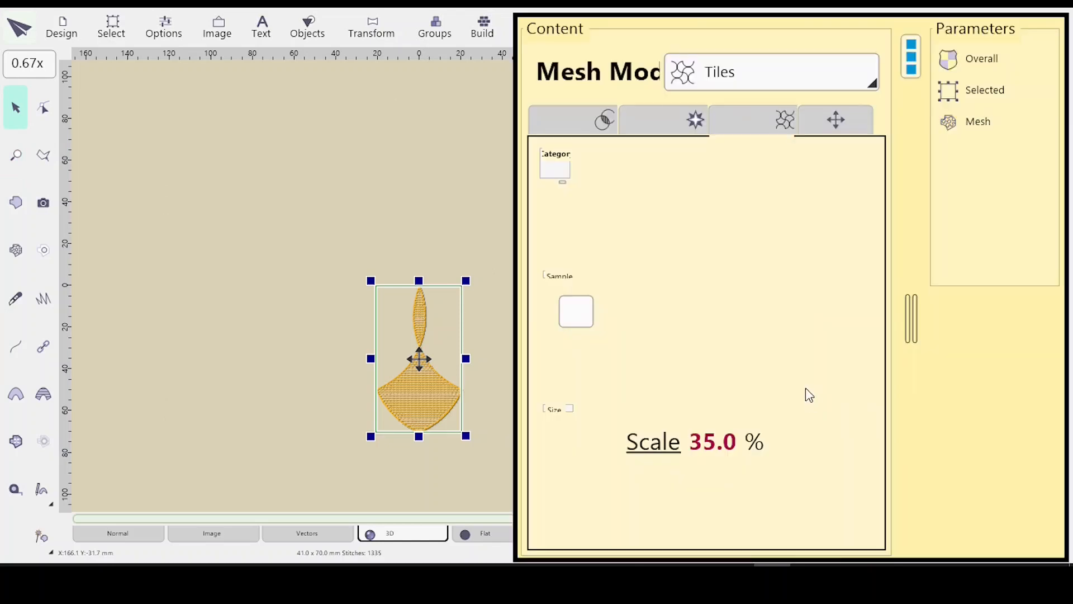
{"action": "left_click", "coordinate": [652, 447]}
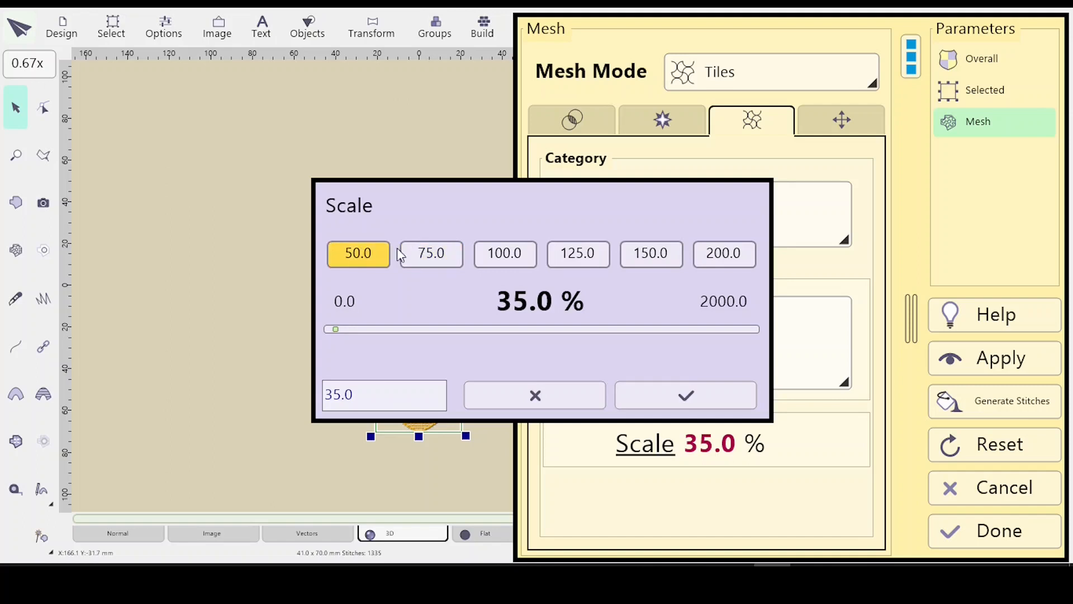
{"action": "left_click", "coordinate": [425, 254]}
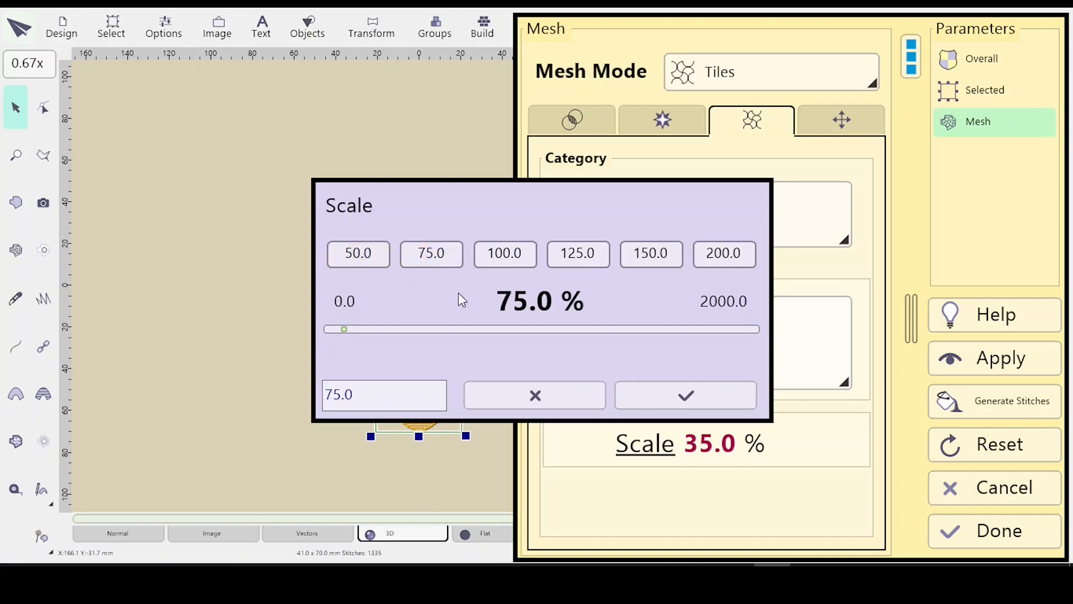
{"action": "left_click", "coordinate": [690, 398]}
{"action": "left_click", "coordinate": [1012, 352]}
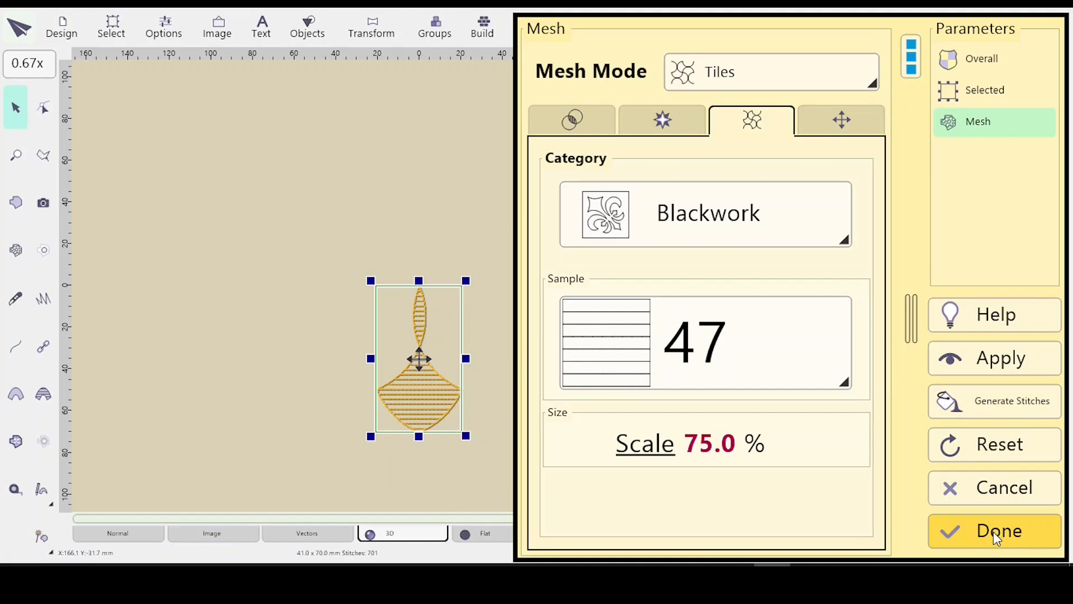
{"action": "left_click", "coordinate": [1002, 510]}
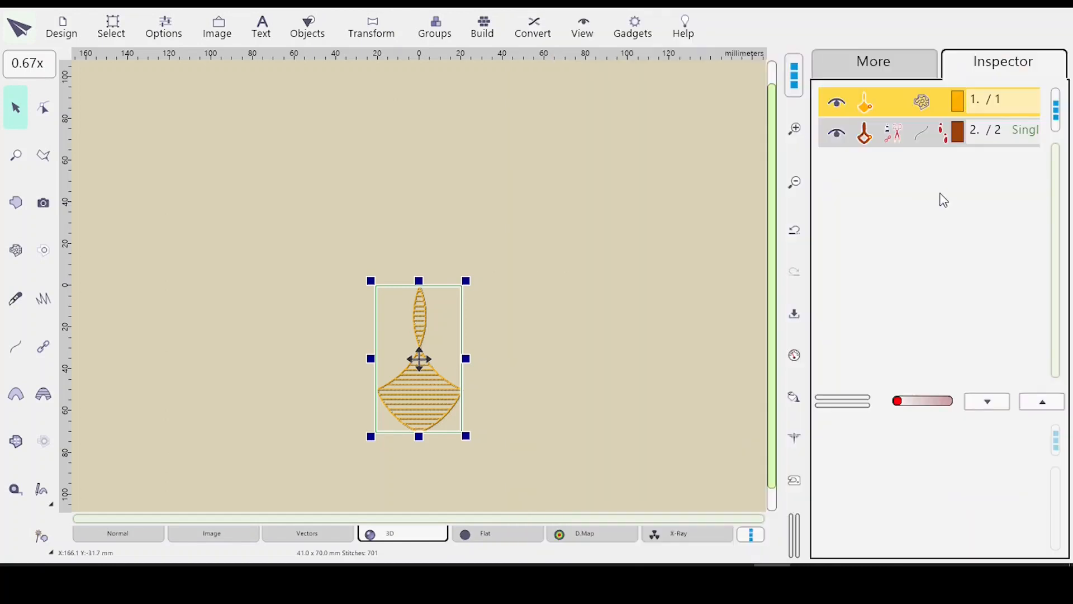
Step: Change the brown outline's stitch sample to ChStSimple2mm and apply it
{"action": "left_click", "coordinate": [911, 135]}
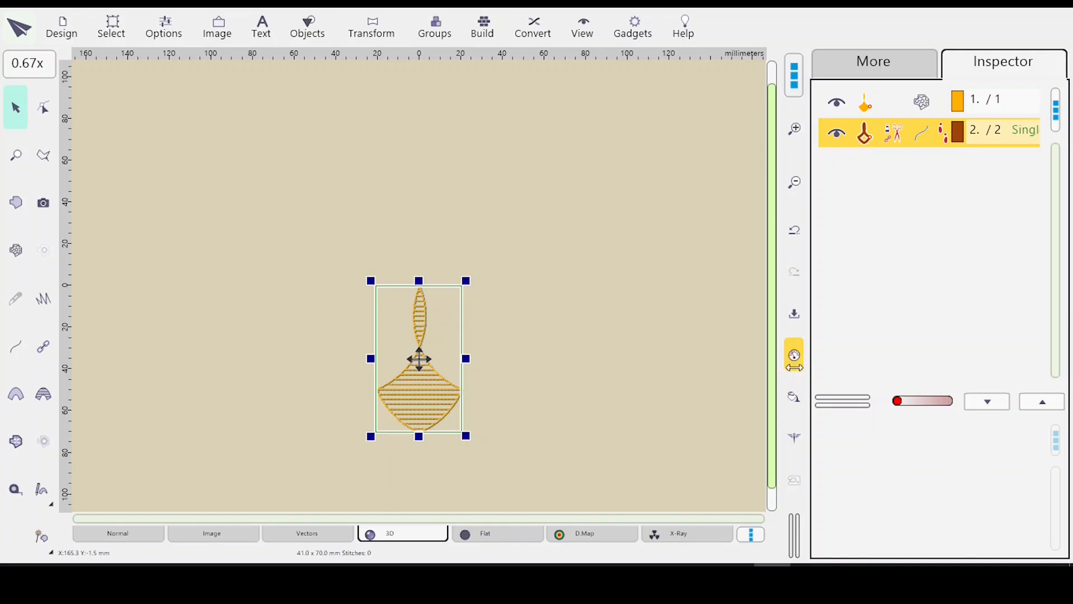
{"action": "left_click", "coordinate": [794, 364]}
{"action": "left_click", "coordinate": [847, 334]}
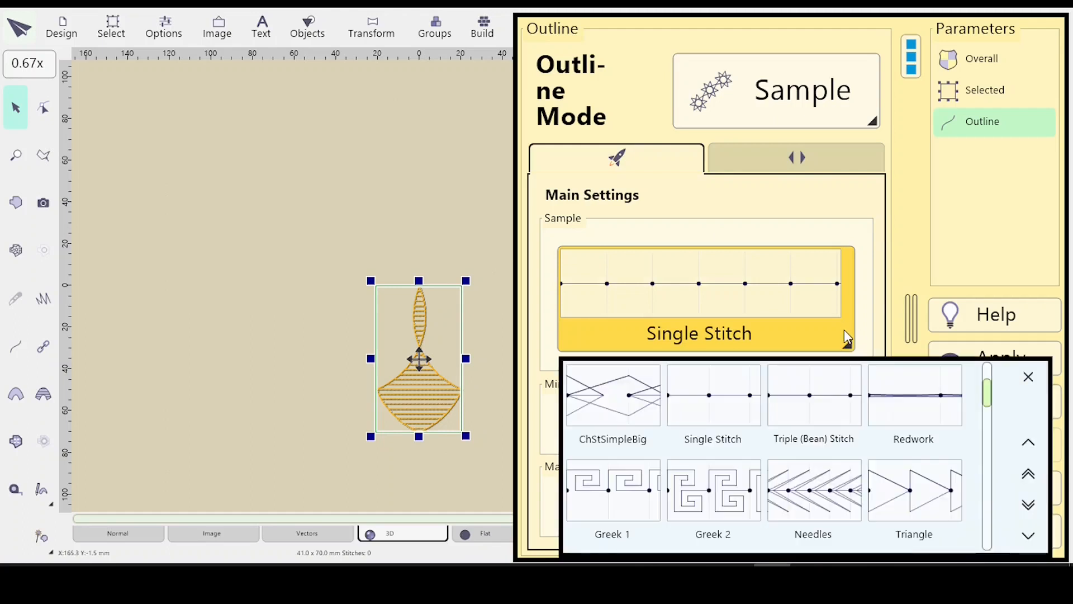
{"action": "scroll", "coordinate": [972, 369], "scroll_direction": "up", "scroll_amount": 1}
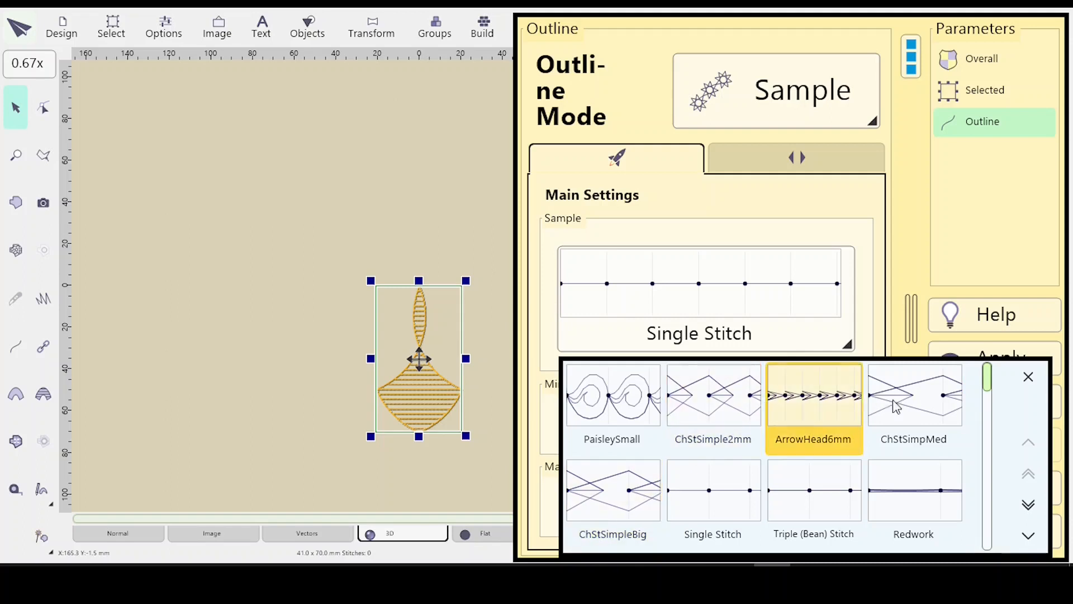
{"action": "left_click", "coordinate": [706, 416]}
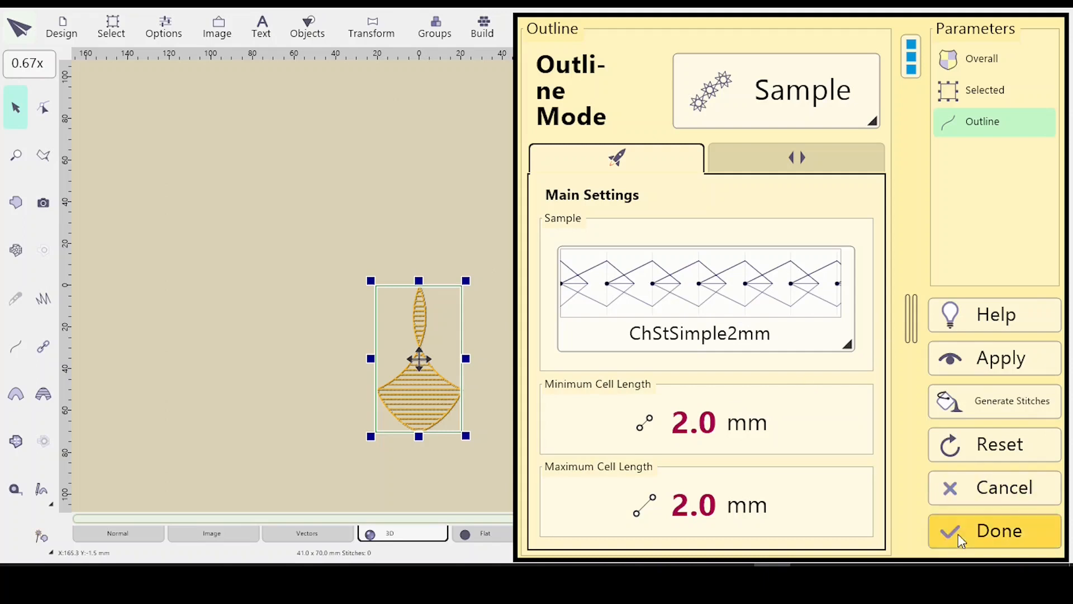
{"action": "left_click", "coordinate": [988, 363]}
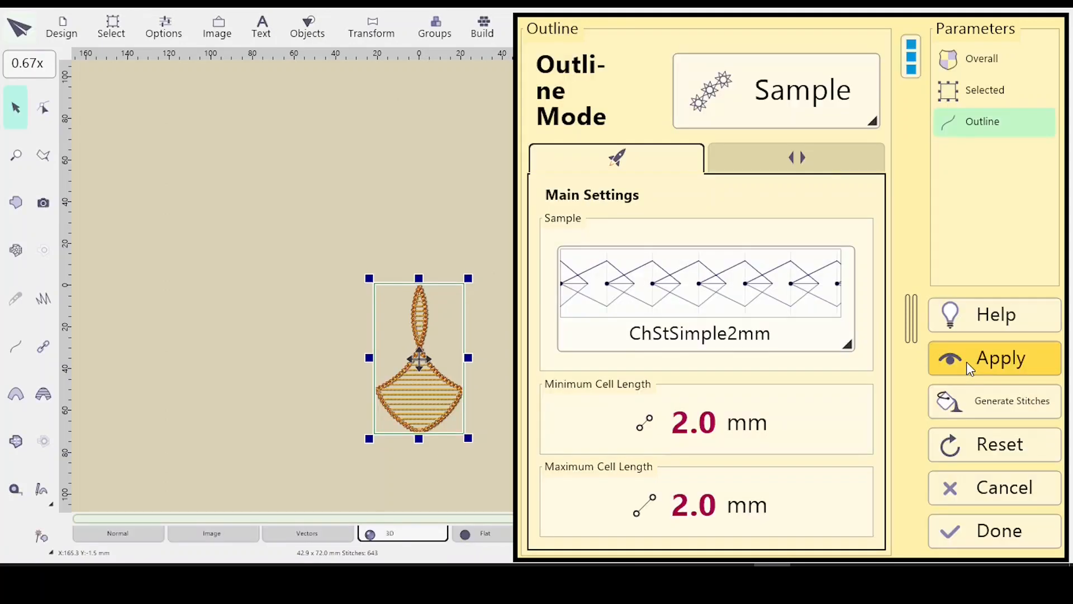
{"action": "left_click", "coordinate": [986, 533]}
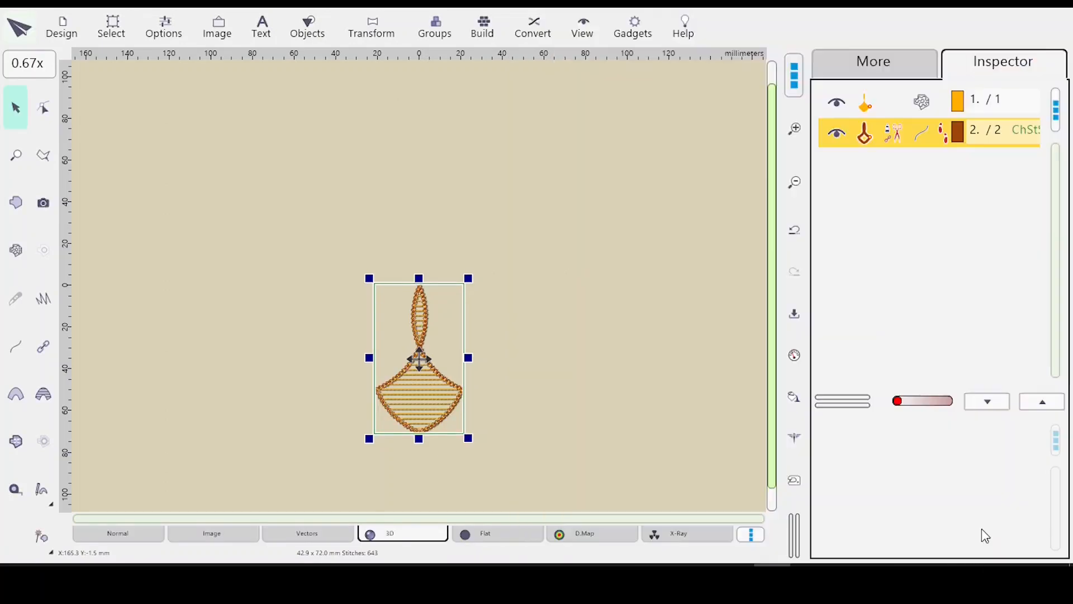
{"action": "left_click", "coordinate": [901, 110], "text": "shift"}
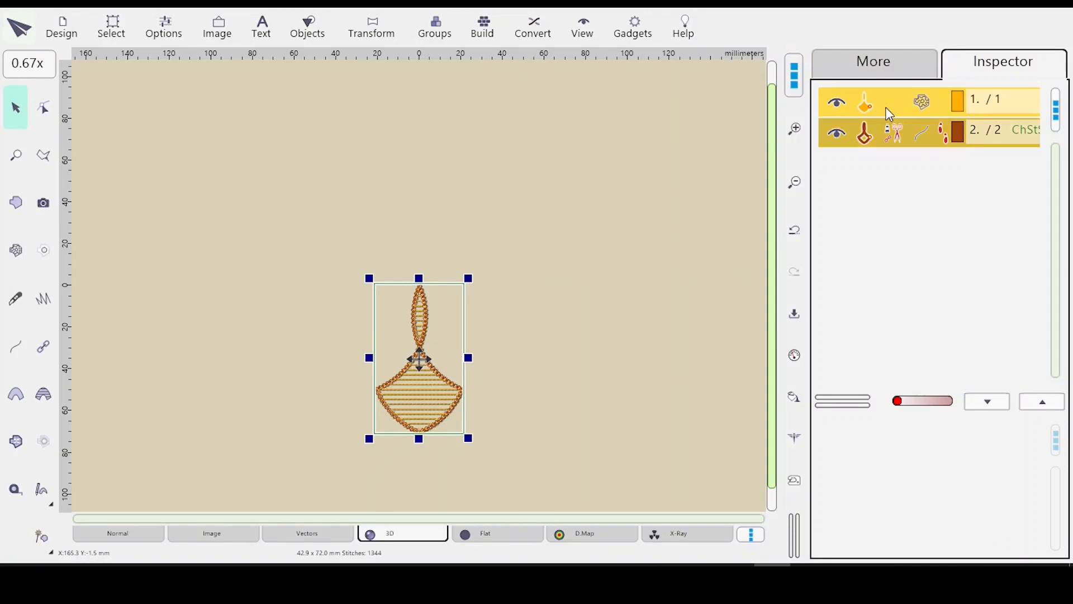
{"action": "right_click", "coordinate": [880, 110]}
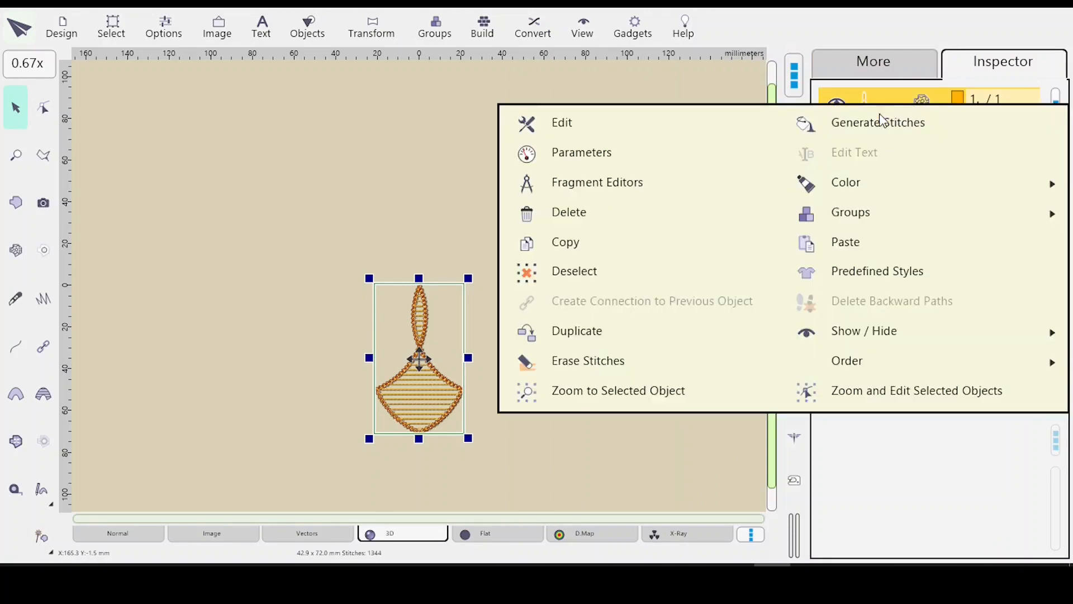
{"action": "left_click", "coordinate": [1007, 217]}
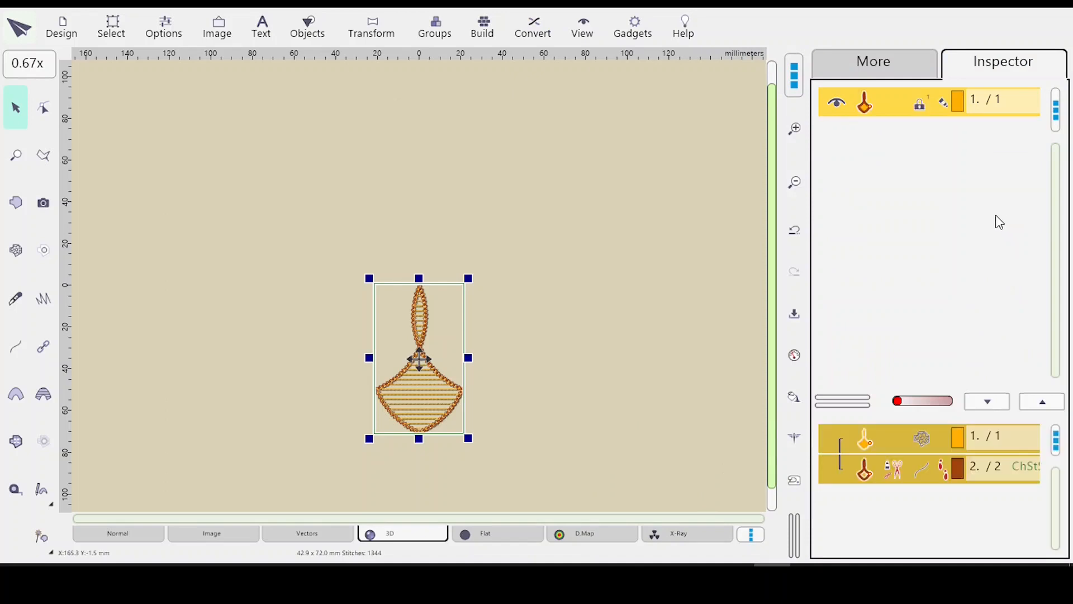
{"action": "left_click", "coordinate": [372, 25]}
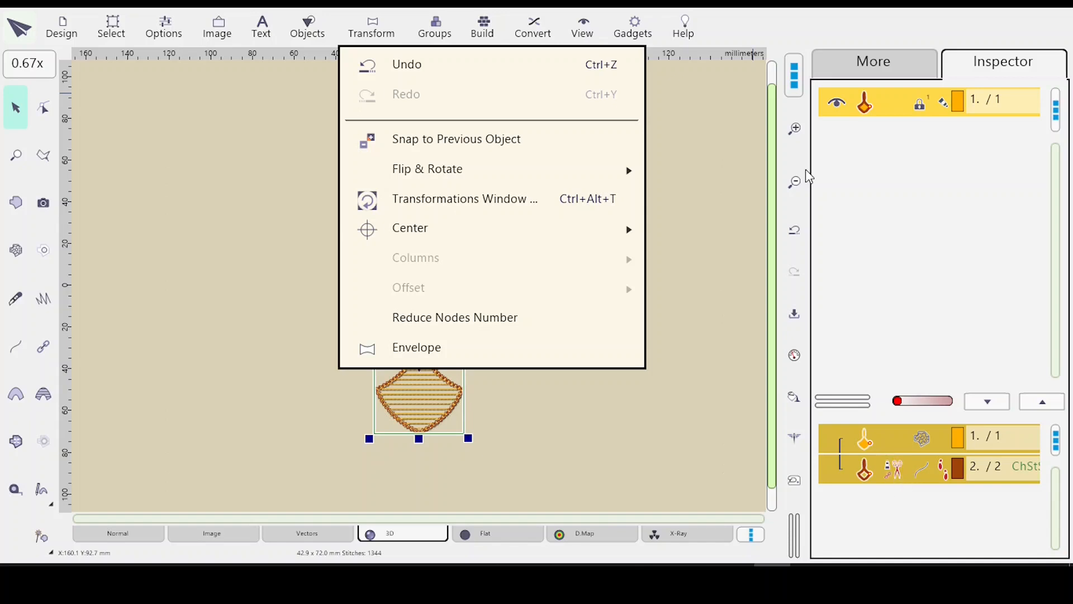
{"action": "left_click", "coordinate": [864, 300]}
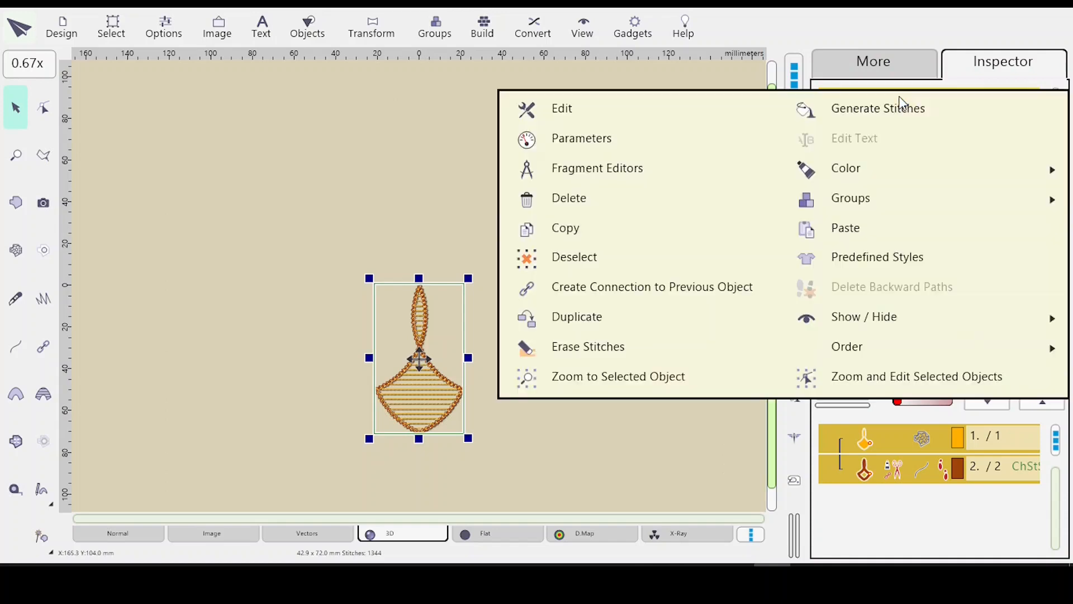
{"action": "right_click", "coordinate": [903, 105]}
{"action": "mouse_move", "coordinate": [867, 208]}
{"action": "left_click", "coordinate": [992, 235]}
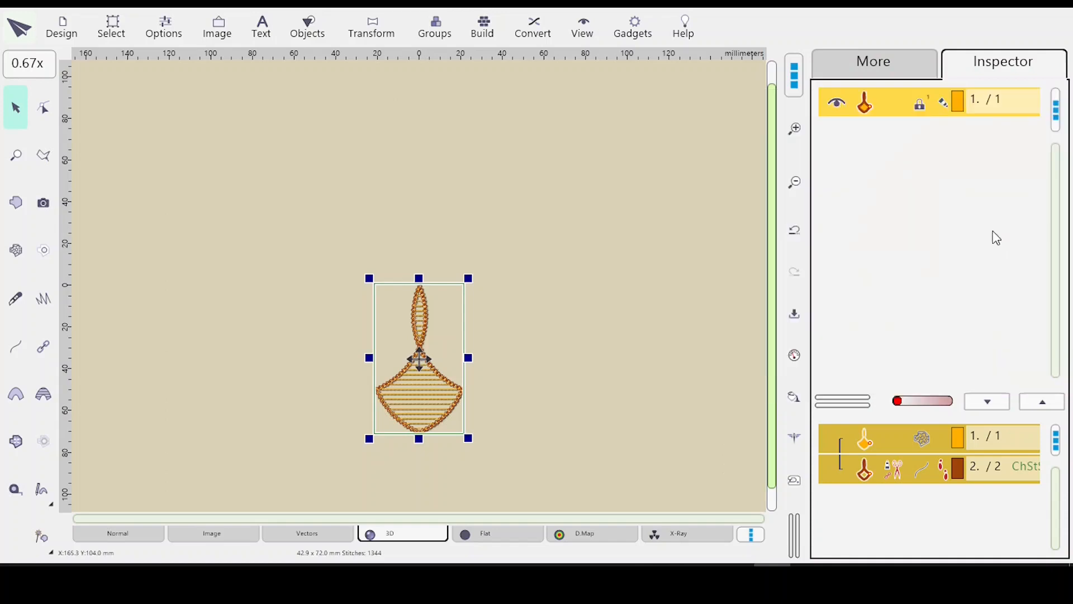
Step: Duplicate the orange mesh radially around the work area centre, 8 per revolution, until seven copies complete the flower
{"action": "left_click", "coordinate": [875, 102]}
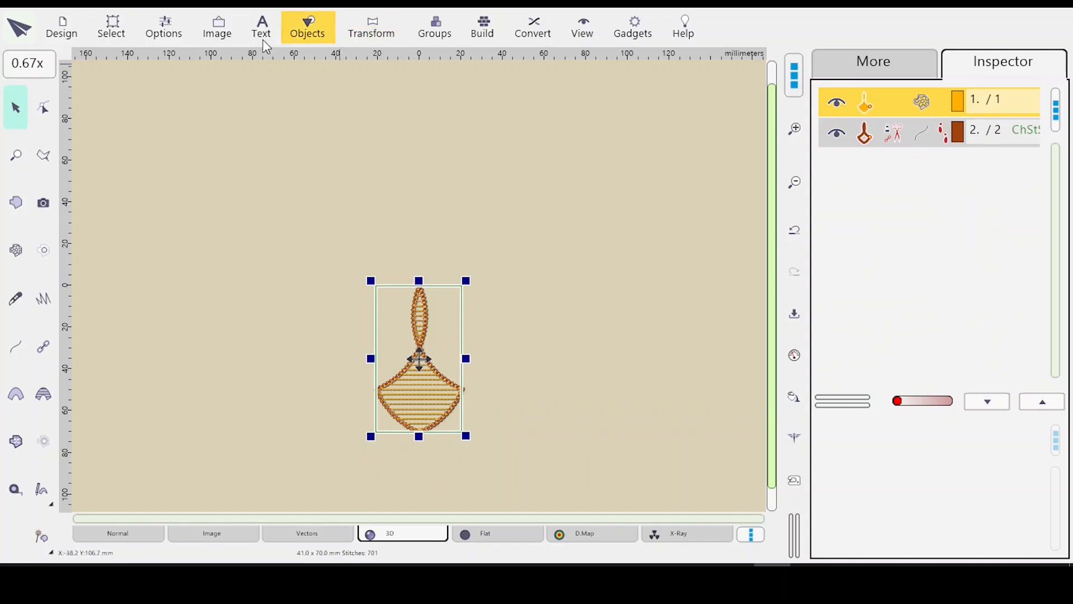
{"action": "left_click", "coordinate": [367, 33]}
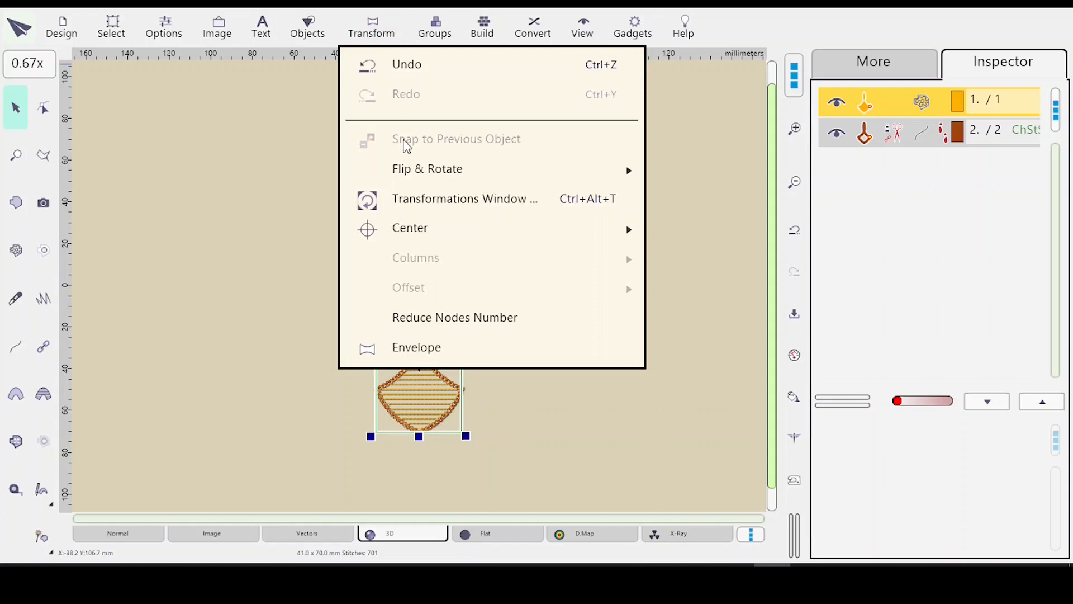
{"action": "left_click", "coordinate": [457, 200]}
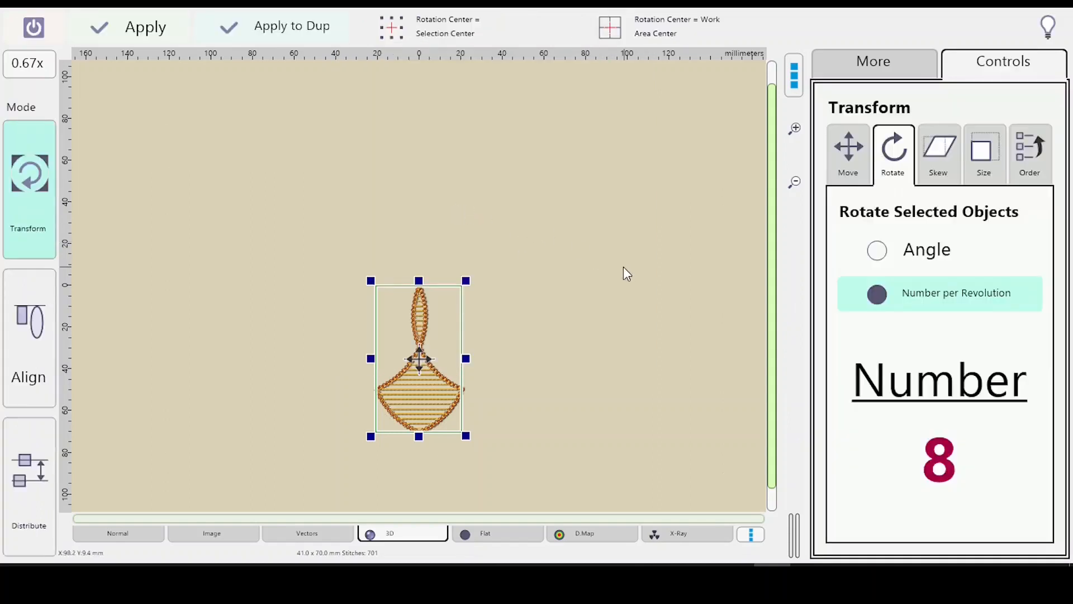
{"action": "left_click", "coordinate": [635, 19]}
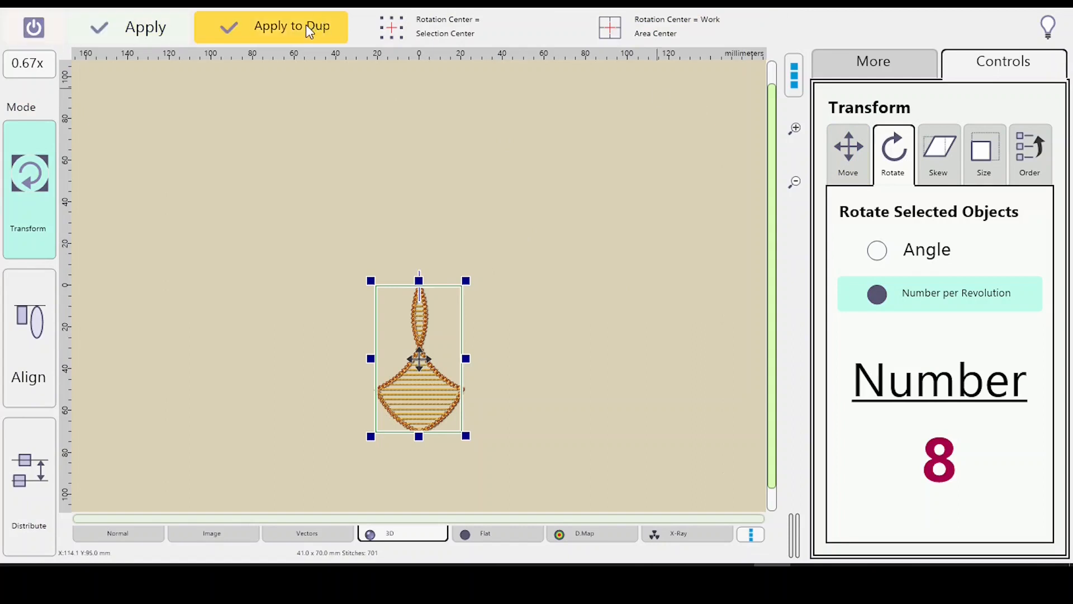
{"action": "left_click", "coordinate": [282, 28]}
{"action": "left_click", "coordinate": [276, 24]}
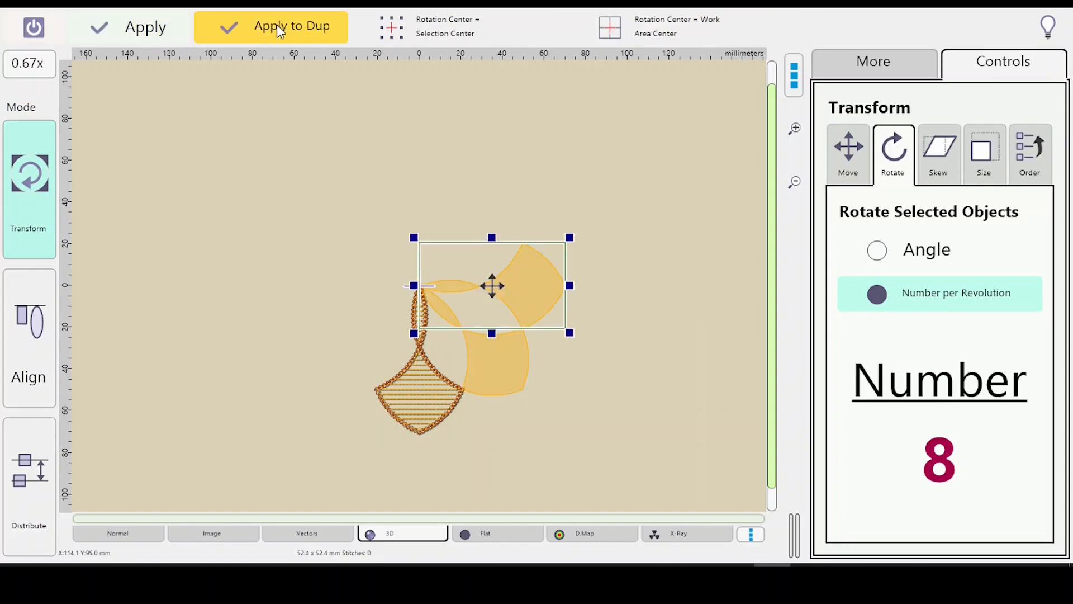
{"action": "left_click", "coordinate": [275, 25]}
{"action": "left_click", "coordinate": [274, 26]}
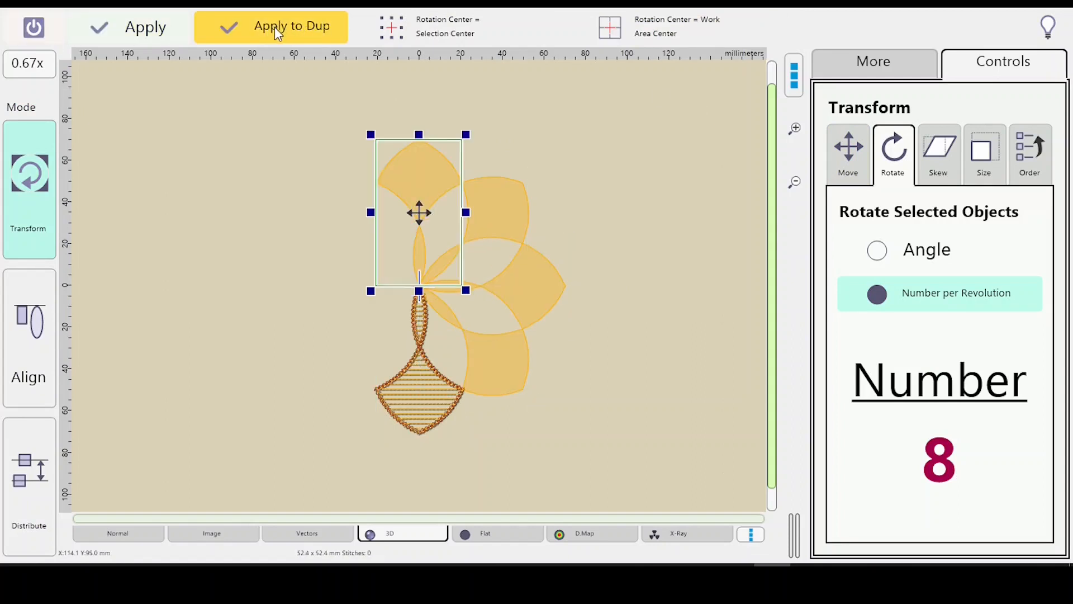
{"action": "left_click", "coordinate": [273, 26]}
{"action": "left_click", "coordinate": [275, 32]}
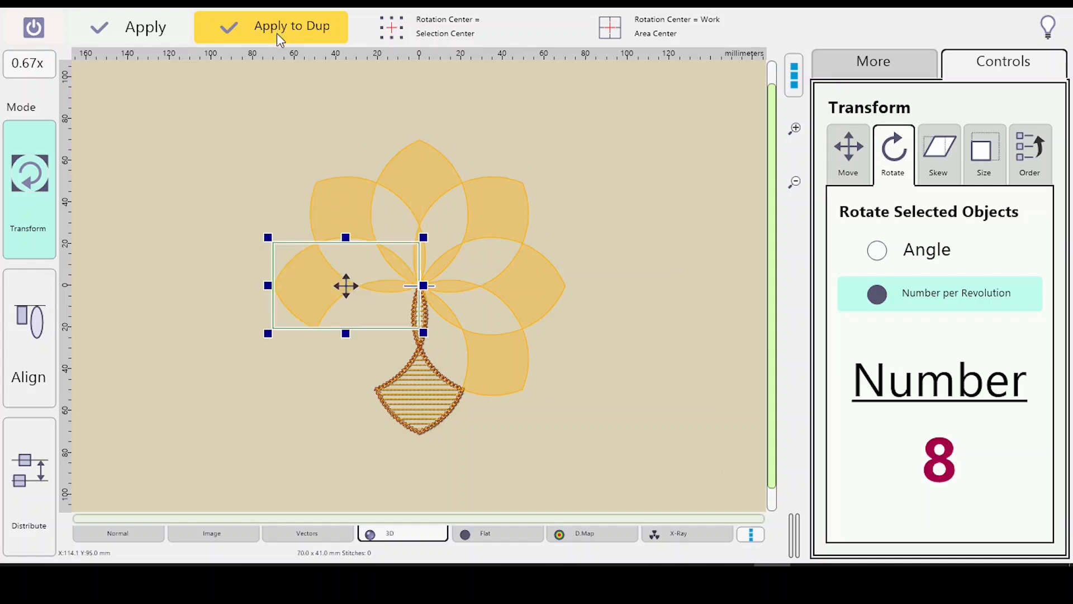
{"action": "left_click", "coordinate": [281, 41]}
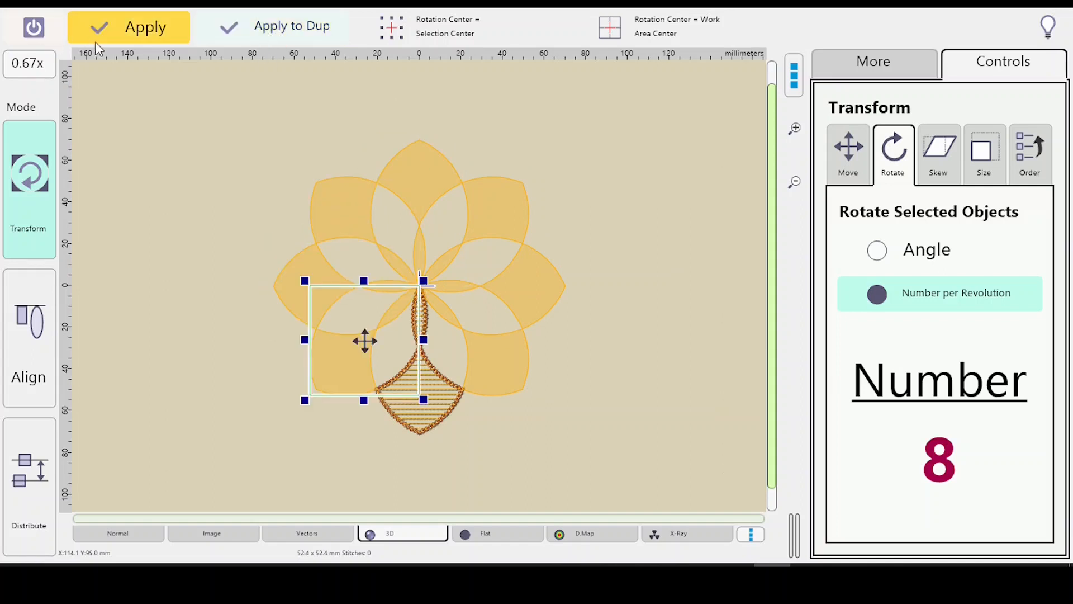
{"action": "left_click", "coordinate": [44, 33]}
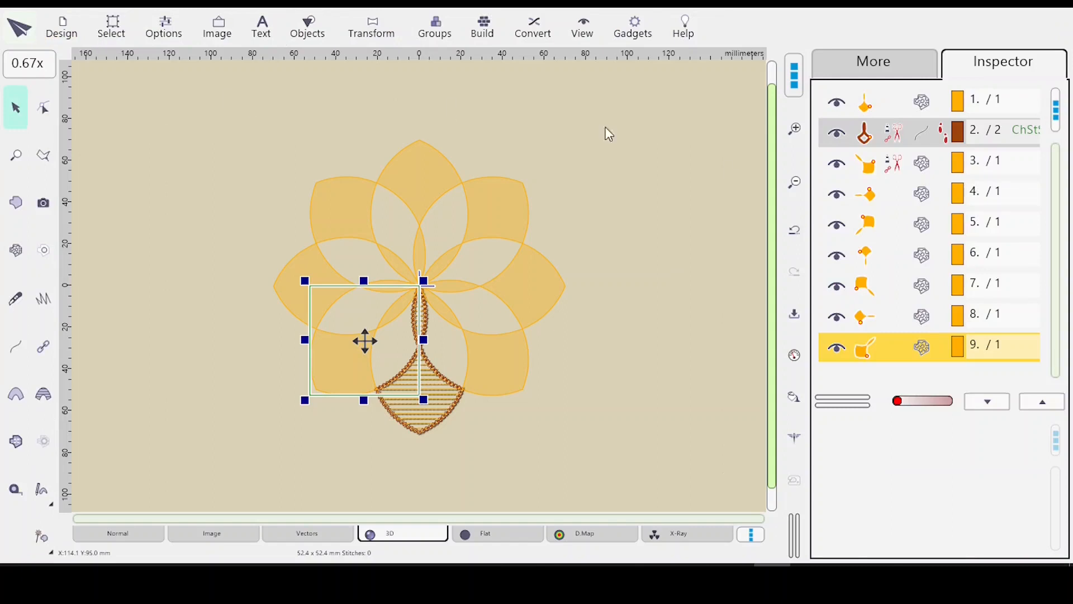
Step: Move the brown outline to the end of the stitching order, behind all the orange meshes
{"action": "left_click", "coordinate": [911, 165]}
{"action": "left_click", "coordinate": [901, 136]}
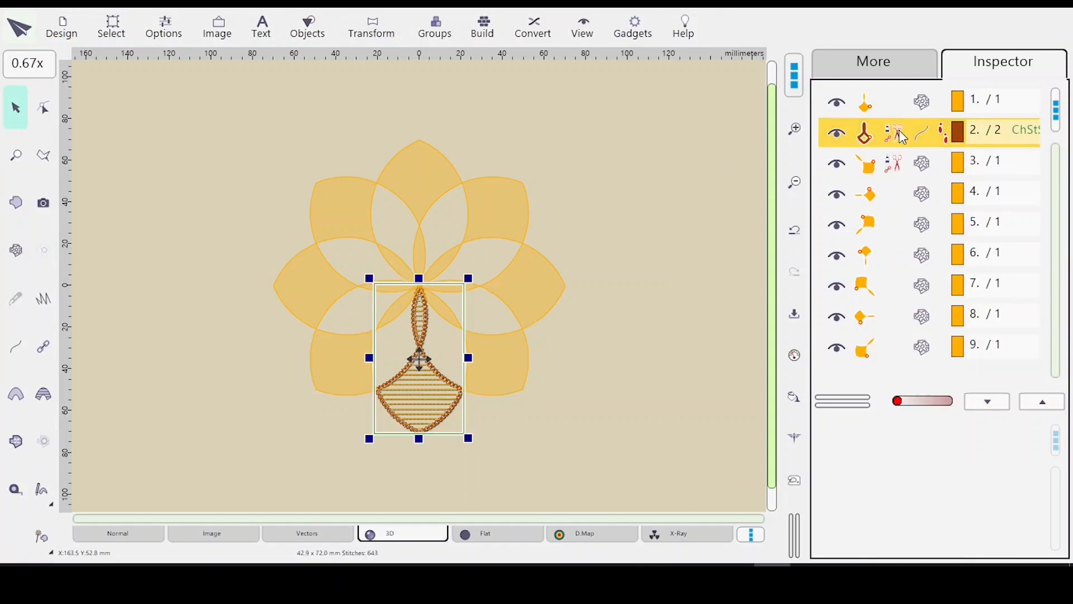
{"action": "right_click", "coordinate": [932, 358]}
{"action": "left_click", "coordinate": [959, 396]}
Step: Select all eight orange mesh petals and combine them with Group 1
{"action": "left_click", "coordinate": [917, 102]}
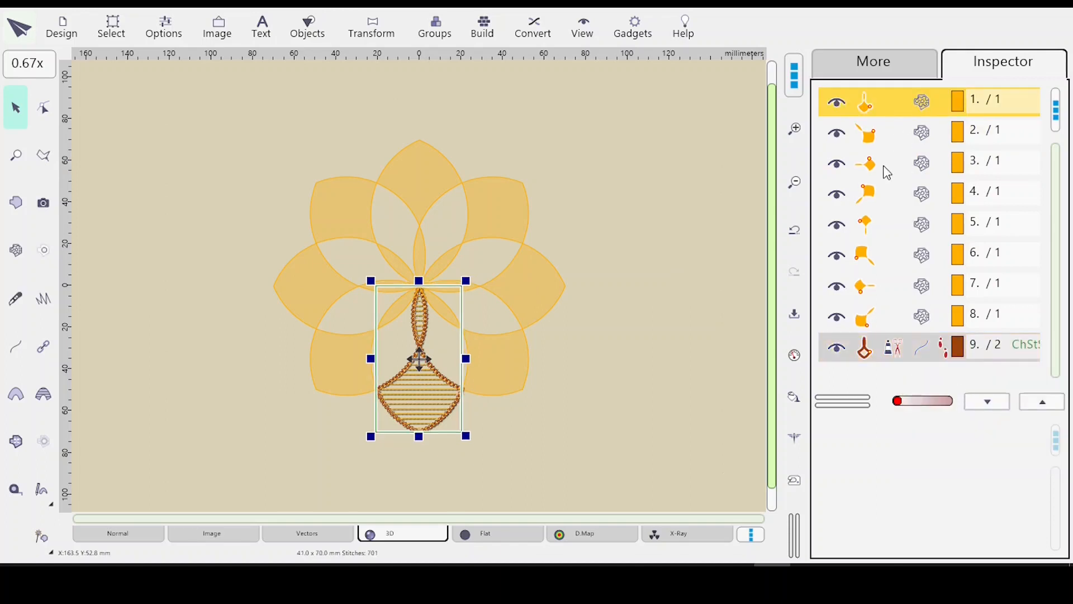
{"action": "left_click", "coordinate": [912, 316], "text": "shift"}
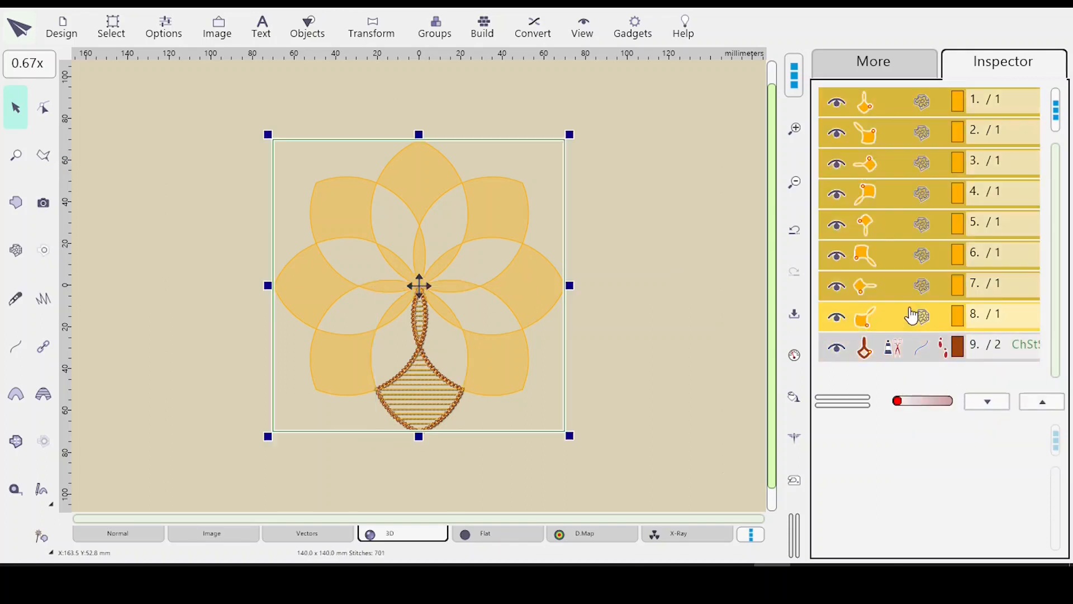
{"action": "right_click", "coordinate": [901, 190]}
{"action": "mouse_move", "coordinate": [914, 304]}
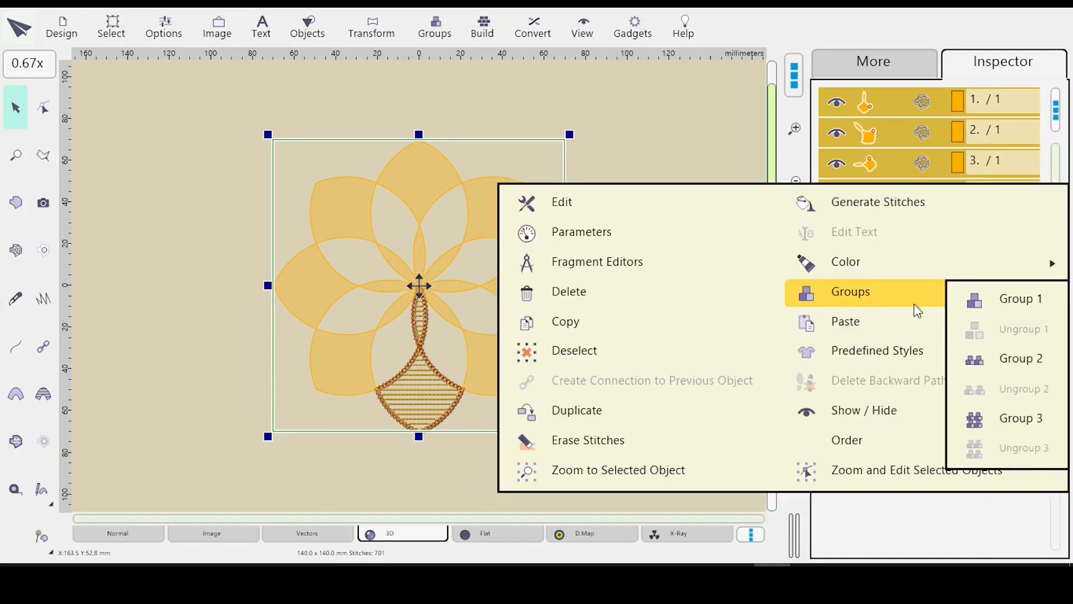
{"action": "left_click", "coordinate": [1013, 297]}
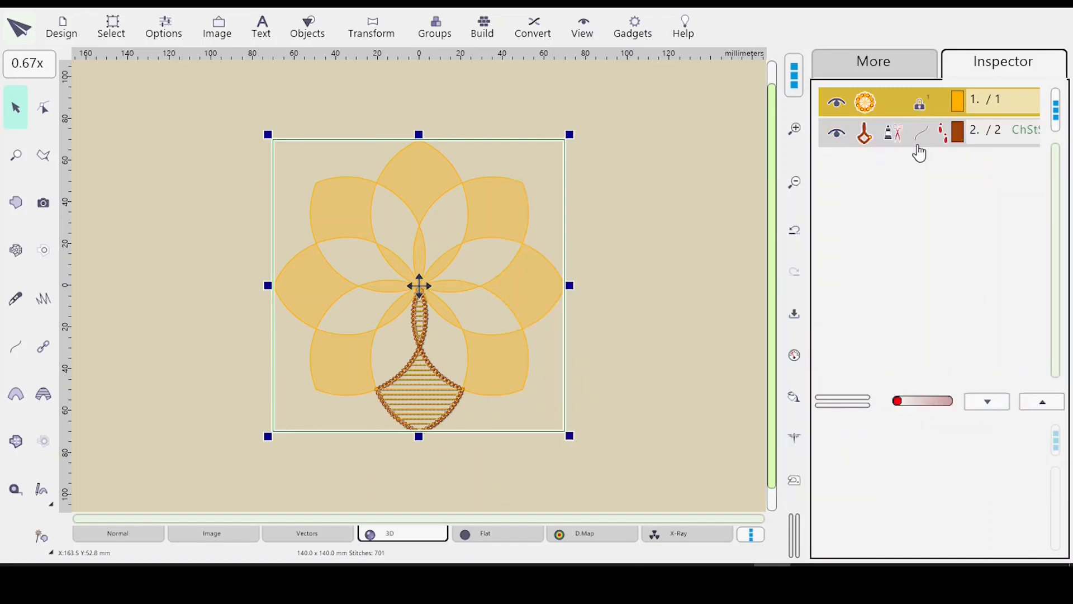
Step: Edit the brown outline's nodes, place its start point on the tip node at the flower's centre, and finish the object
{"action": "left_click", "coordinate": [885, 141]}
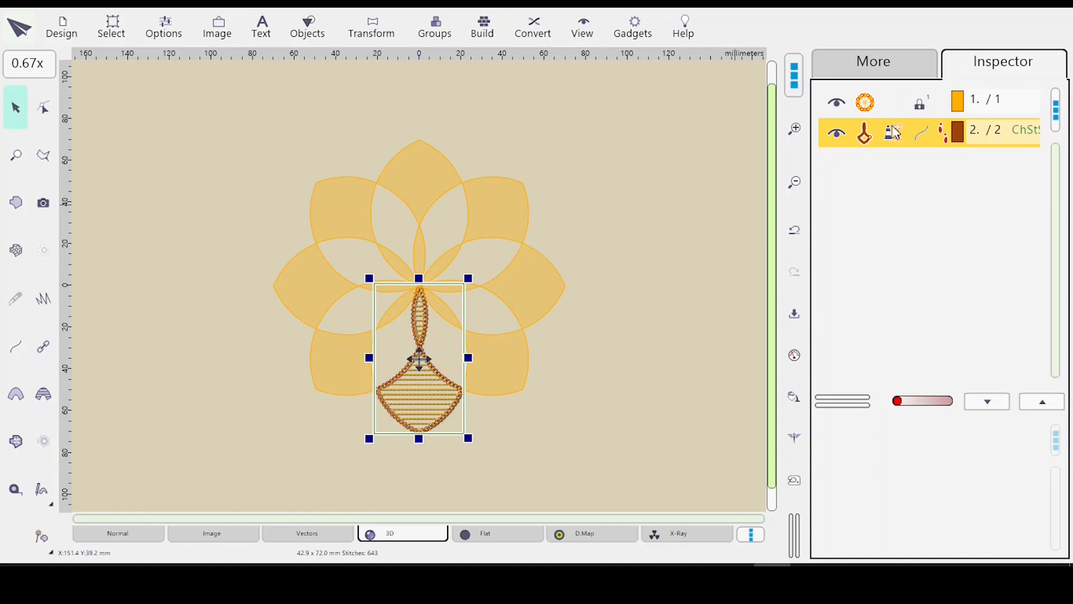
{"action": "left_click", "coordinate": [43, 107]}
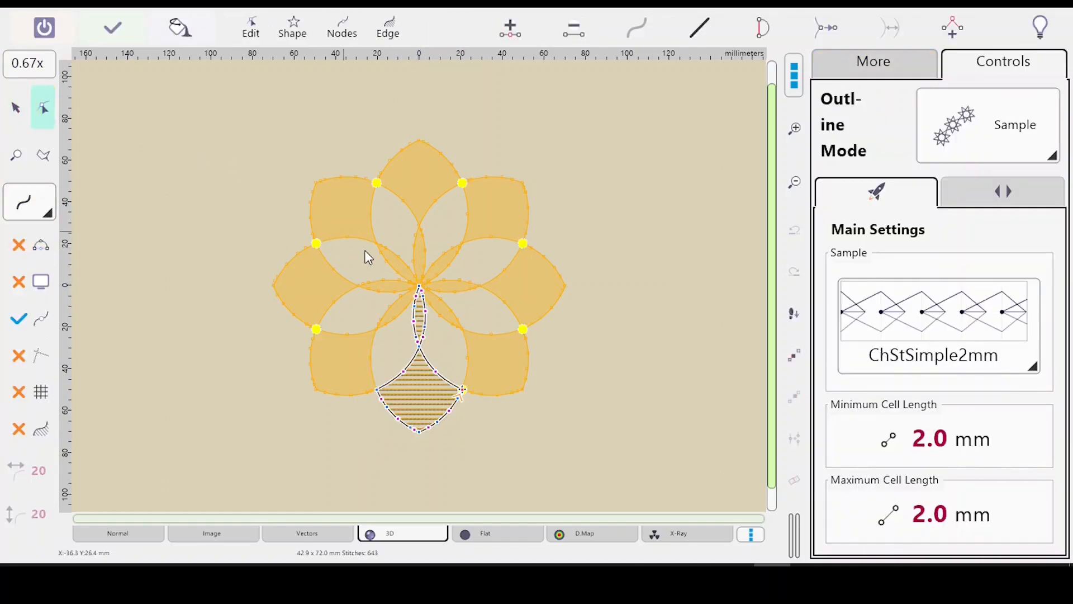
{"action": "left_click", "coordinate": [16, 156]}
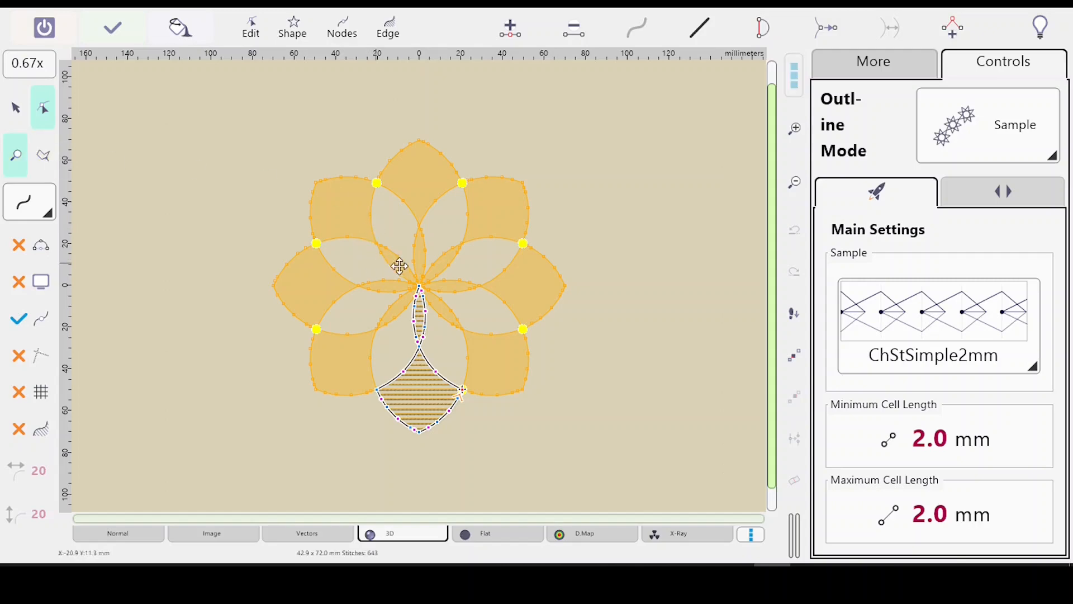
{"action": "left_click_drag", "start_coordinate": [395, 262], "coordinate": [458, 326]}
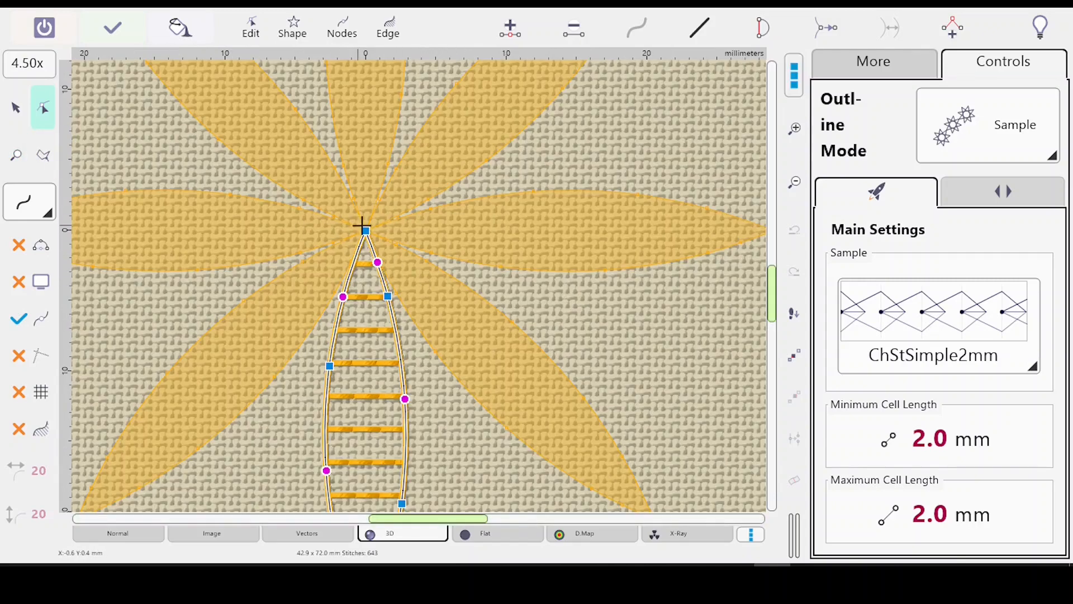
{"action": "right_click", "coordinate": [371, 230]}
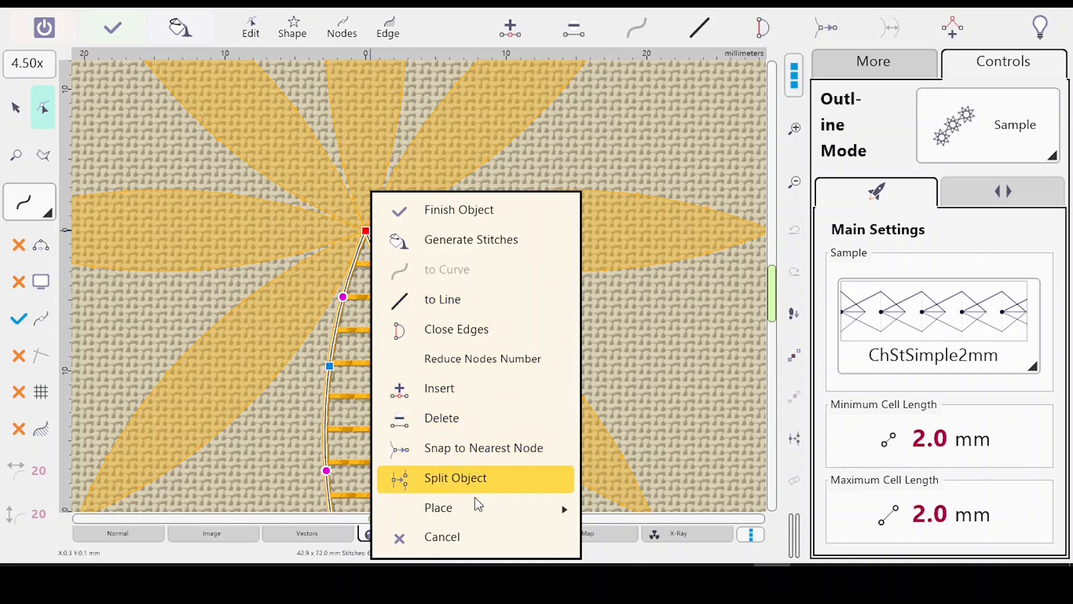
{"action": "mouse_move", "coordinate": [492, 507]}
{"action": "left_click", "coordinate": [623, 517]}
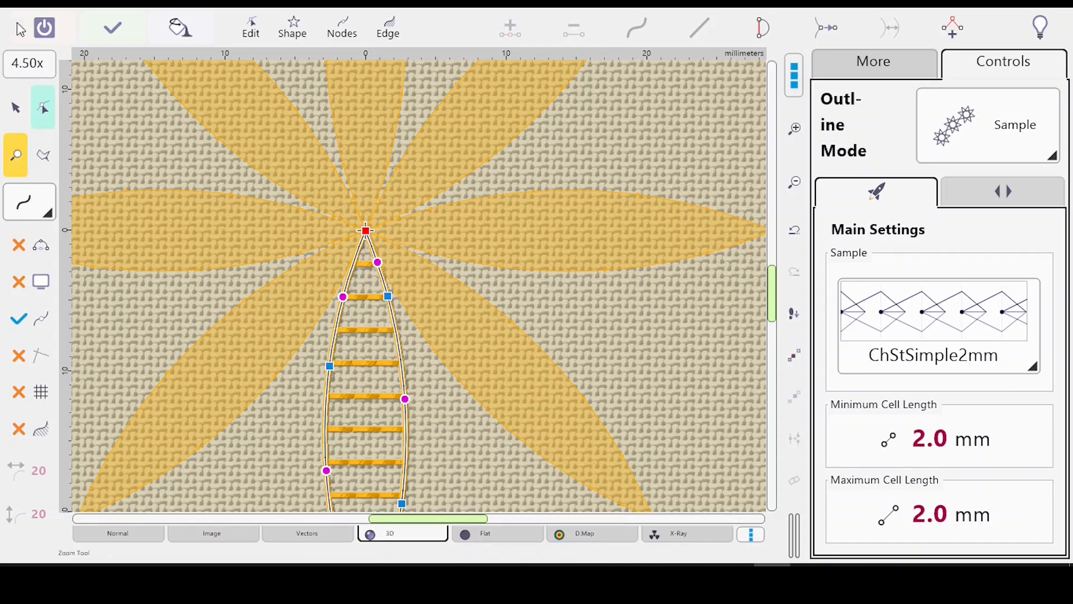
{"action": "left_click", "coordinate": [115, 34]}
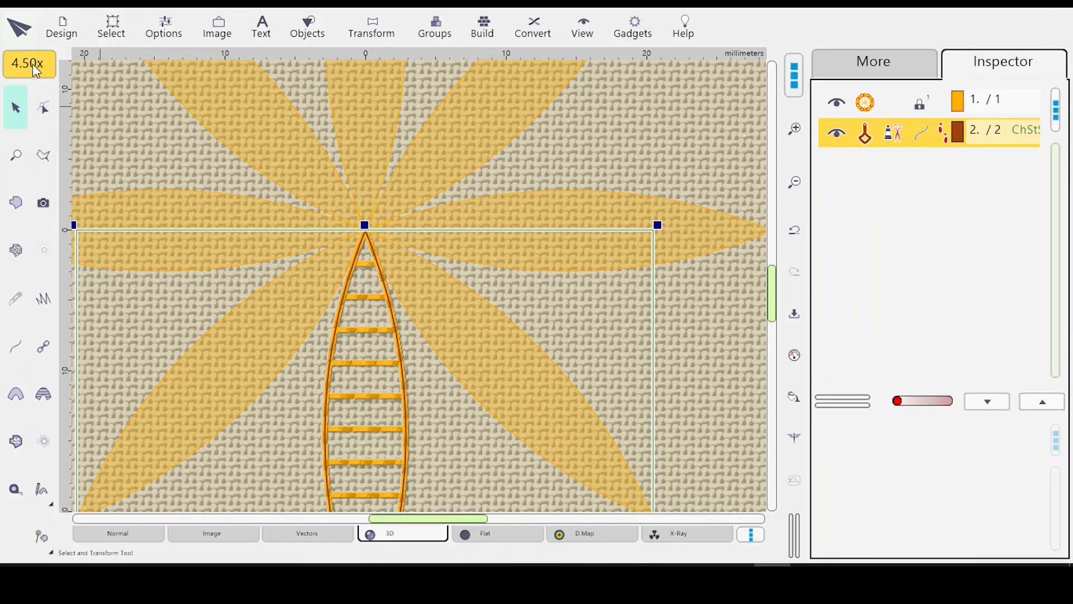
Step: Duplicate the brown outline radially around the work area centre, 8 per revolution, until every petal is outlined
{"action": "left_click", "coordinate": [51, 71]}
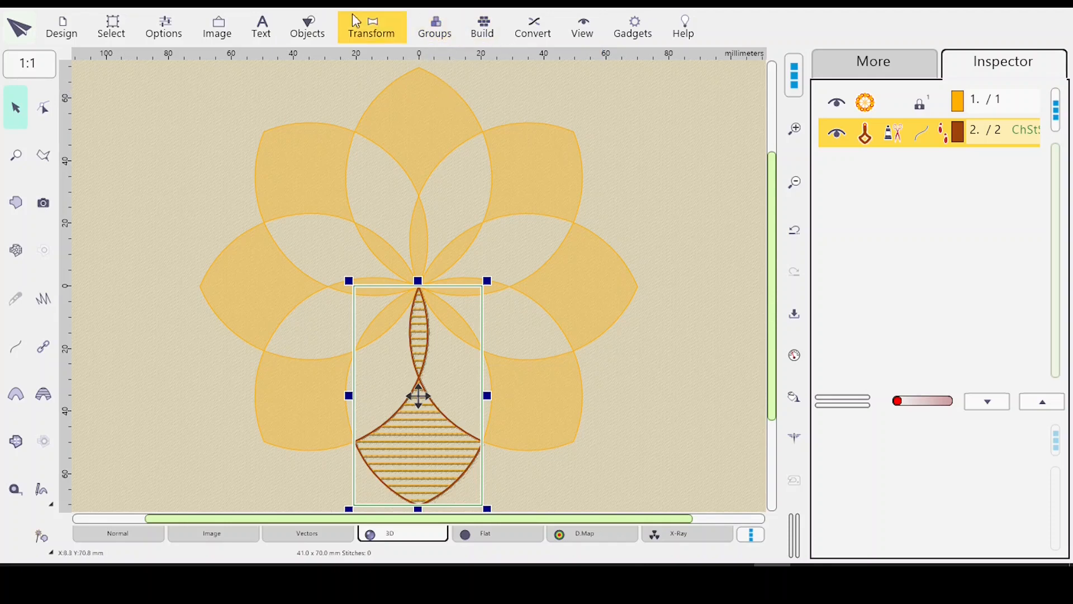
{"action": "left_click", "coordinate": [375, 22]}
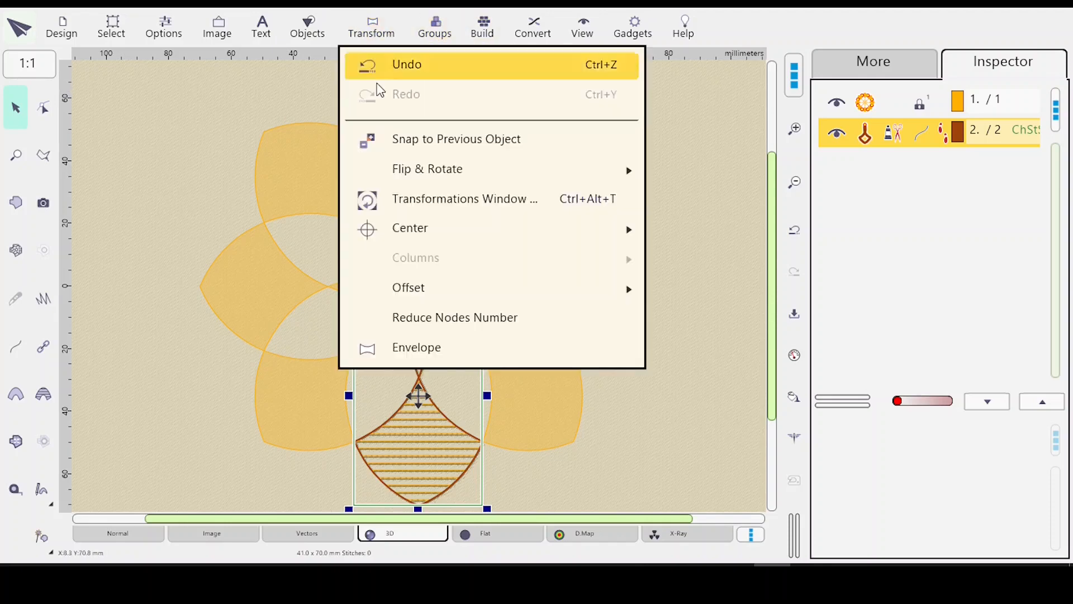
{"action": "left_click", "coordinate": [463, 205]}
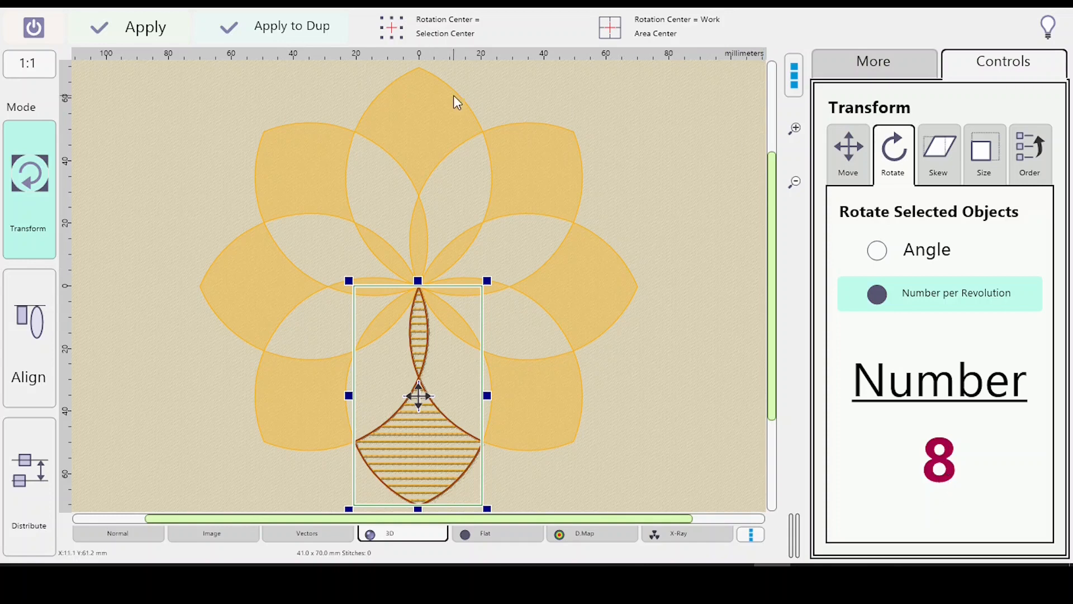
{"action": "left_click", "coordinate": [638, 31]}
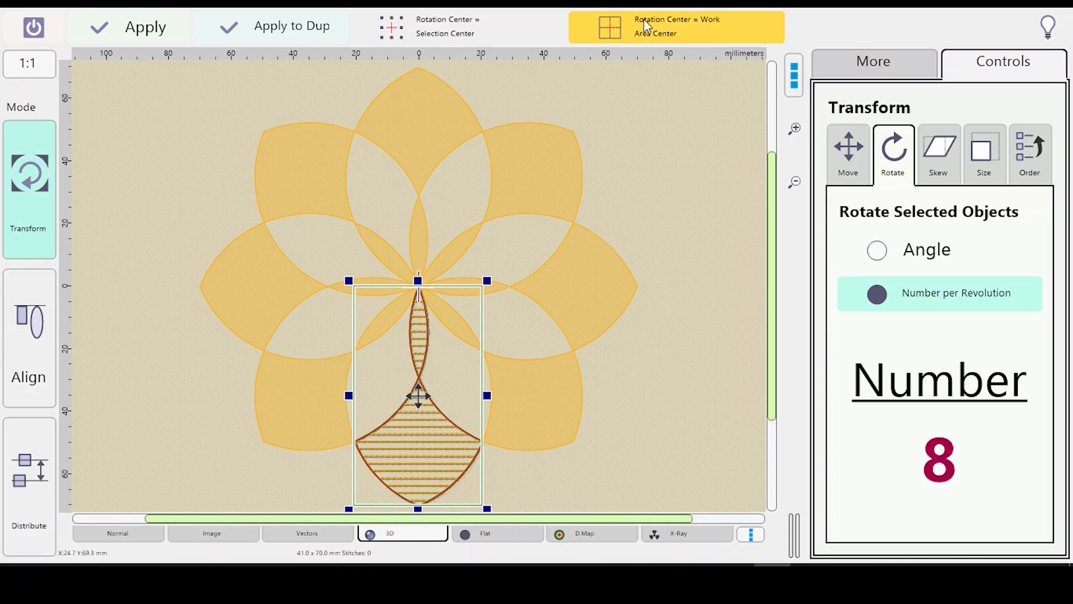
{"action": "left_click", "coordinate": [274, 30]}
{"action": "left_click", "coordinate": [272, 28]}
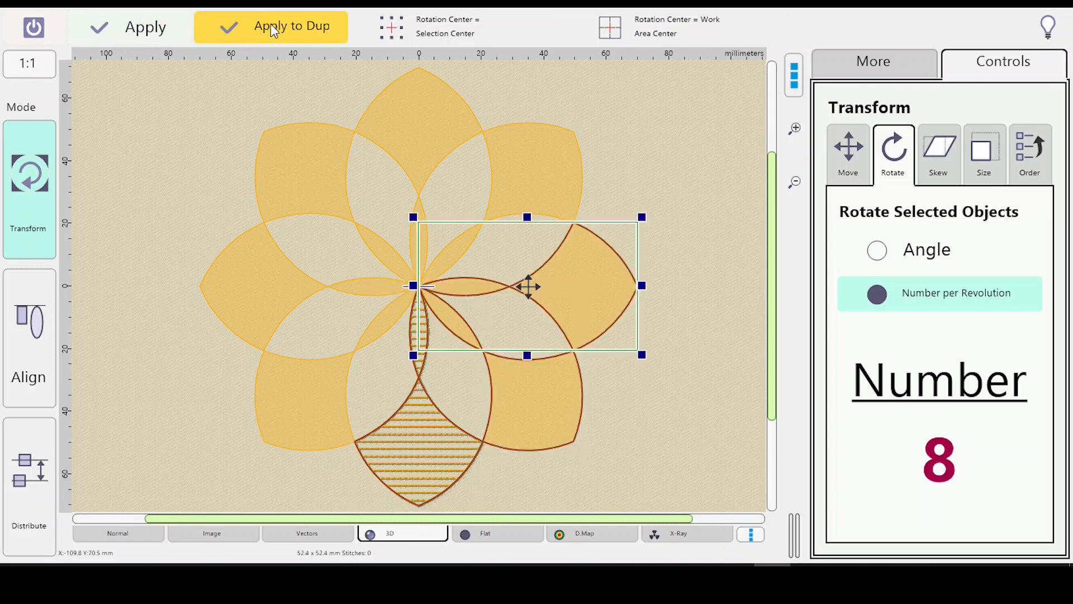
{"action": "left_click", "coordinate": [272, 27]}
{"action": "left_click", "coordinate": [271, 26]}
{"action": "left_click", "coordinate": [272, 29]}
{"action": "left_click", "coordinate": [270, 25]}
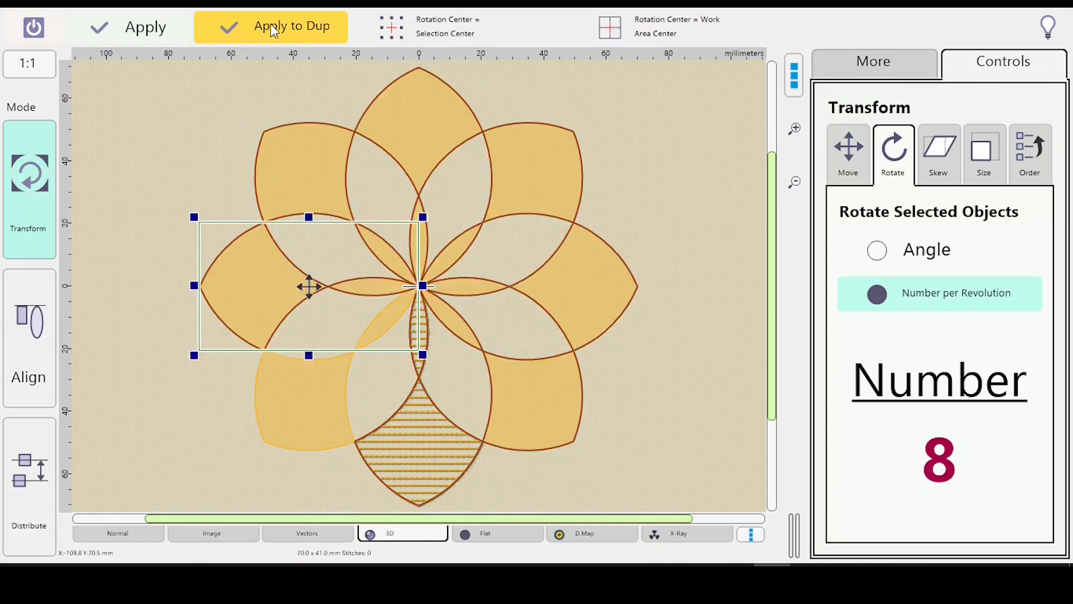
{"action": "left_click", "coordinate": [271, 28]}
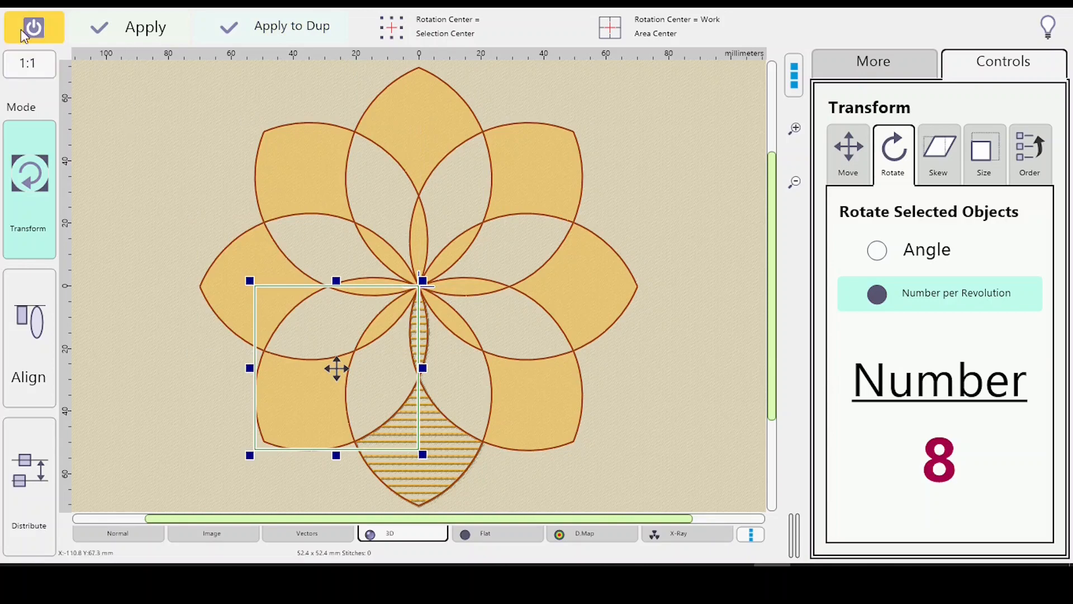
{"action": "left_click", "coordinate": [59, 39]}
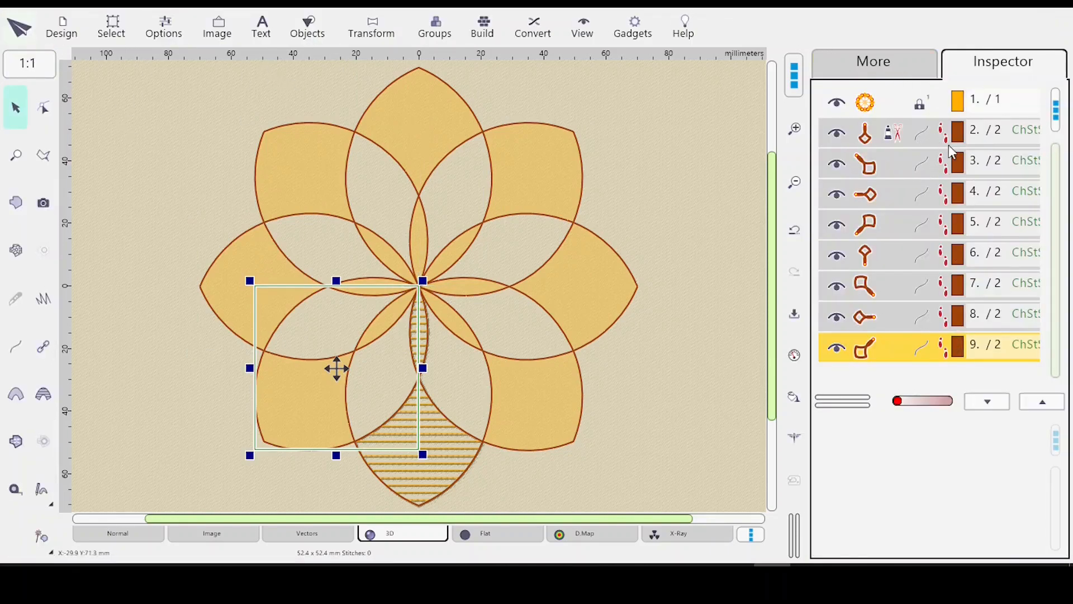
Step: Select all eight brown chain-stitch outlines and combine them with Group 1
{"action": "left_click", "coordinate": [929, 141], "text": "shift"}
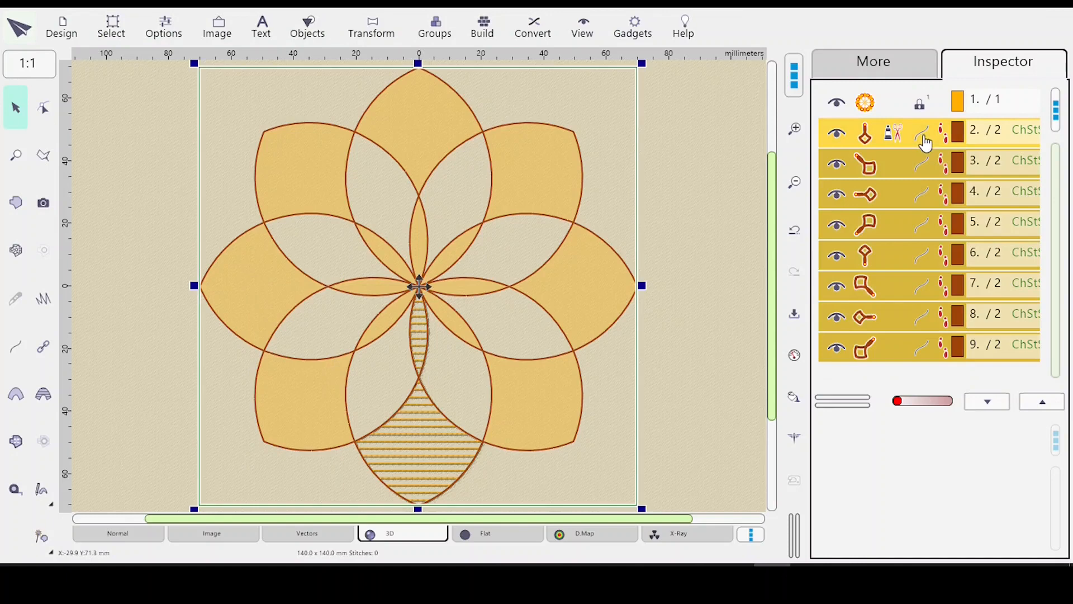
{"action": "right_click", "coordinate": [903, 212]}
{"action": "mouse_move", "coordinate": [862, 313]}
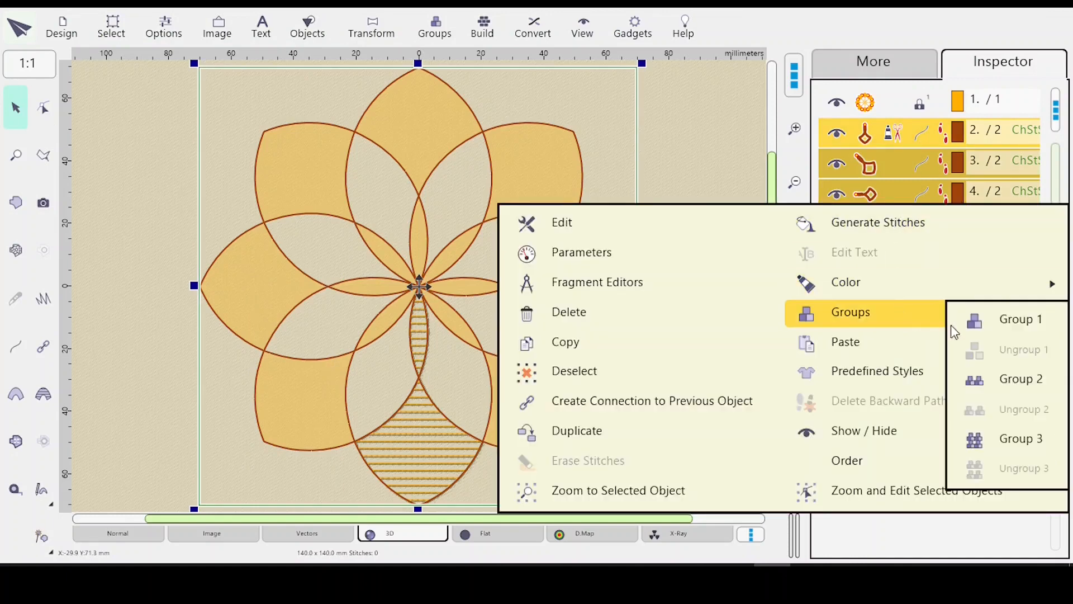
{"action": "left_click", "coordinate": [1013, 319]}
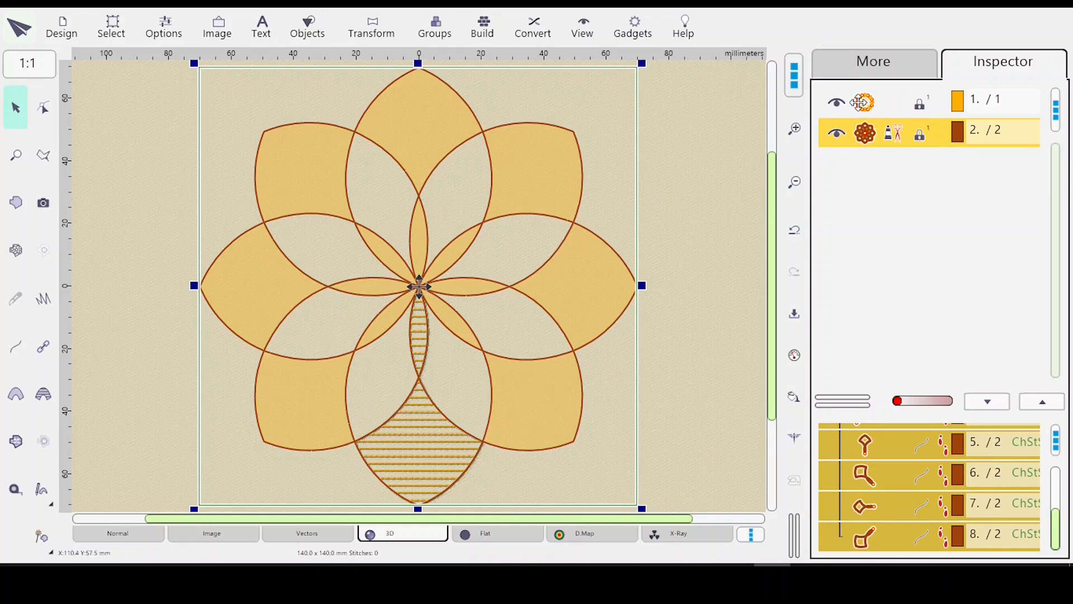
Step: Generate stitches for both the orange mesh group and the brown outline group, and transfer the finished design to the main editor
{"action": "left_click", "coordinate": [897, 108]}
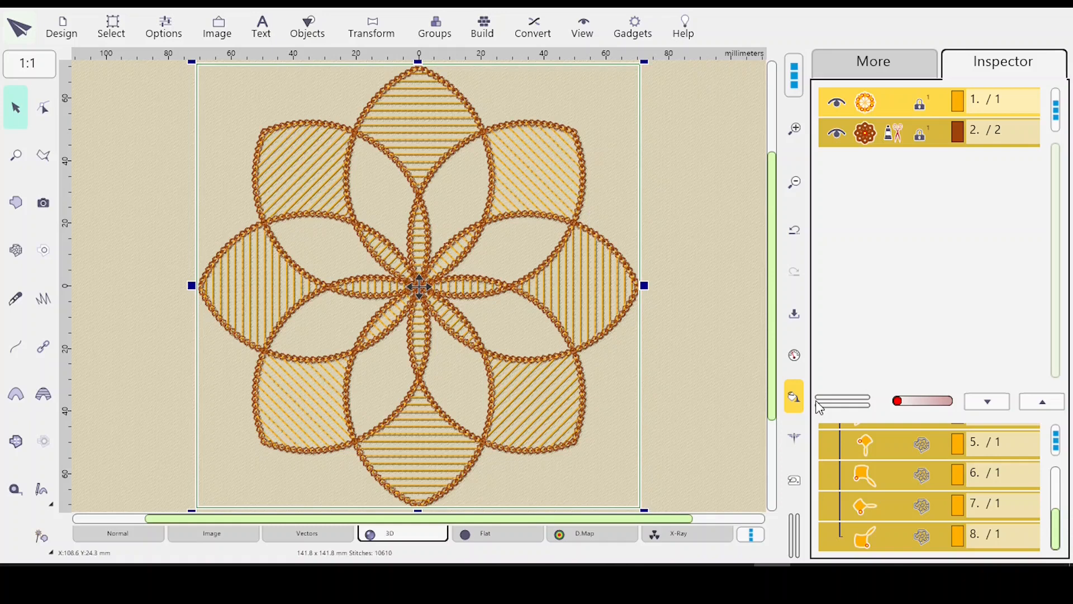
{"action": "left_click", "coordinate": [690, 417]}
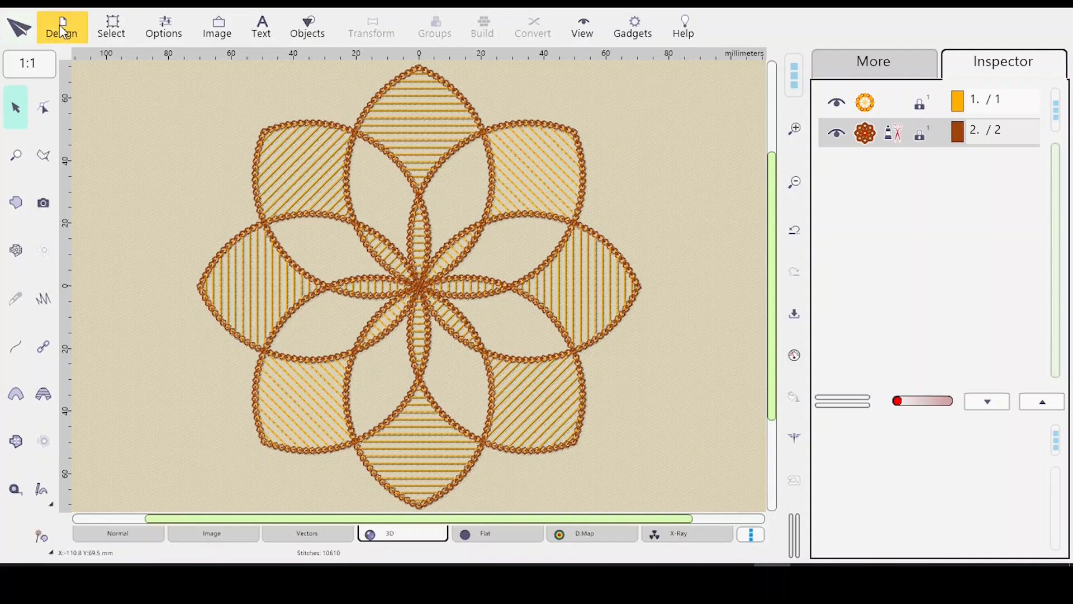
{"action": "left_click", "coordinate": [19, 27]}
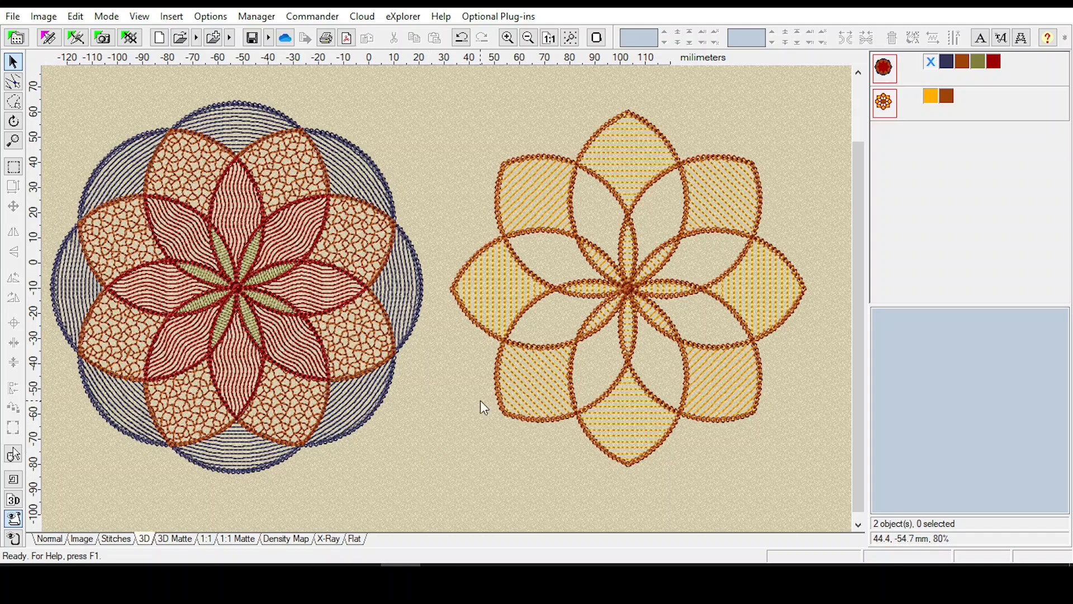
Step: Toggle the first colour of the multicoloured mandala on and off to compare it with and without the filled background
{"action": "left_click", "coordinate": [932, 62]}
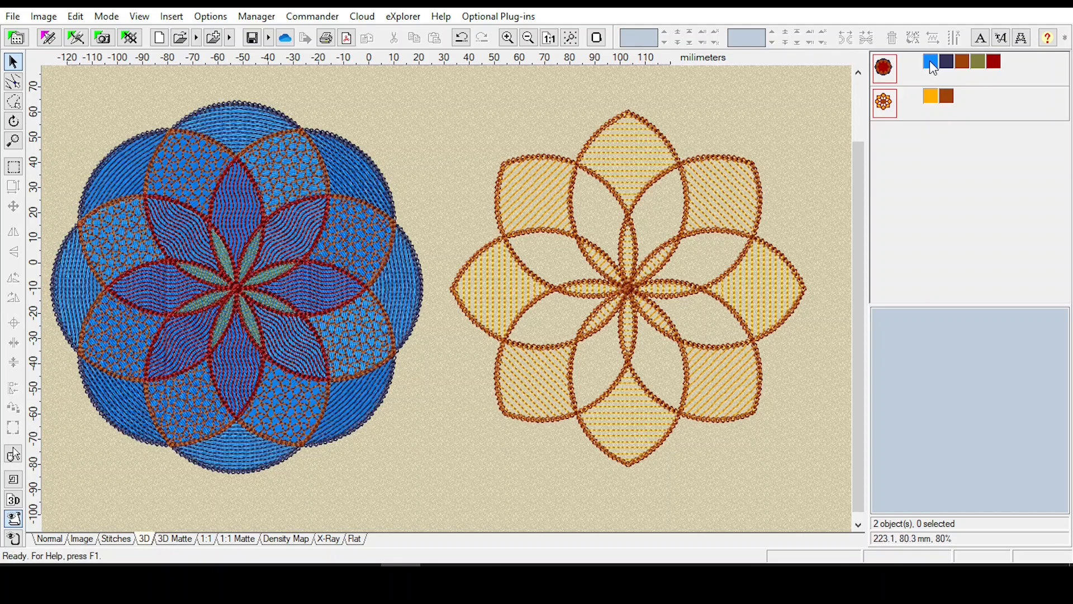
{"action": "left_click", "coordinate": [930, 61]}
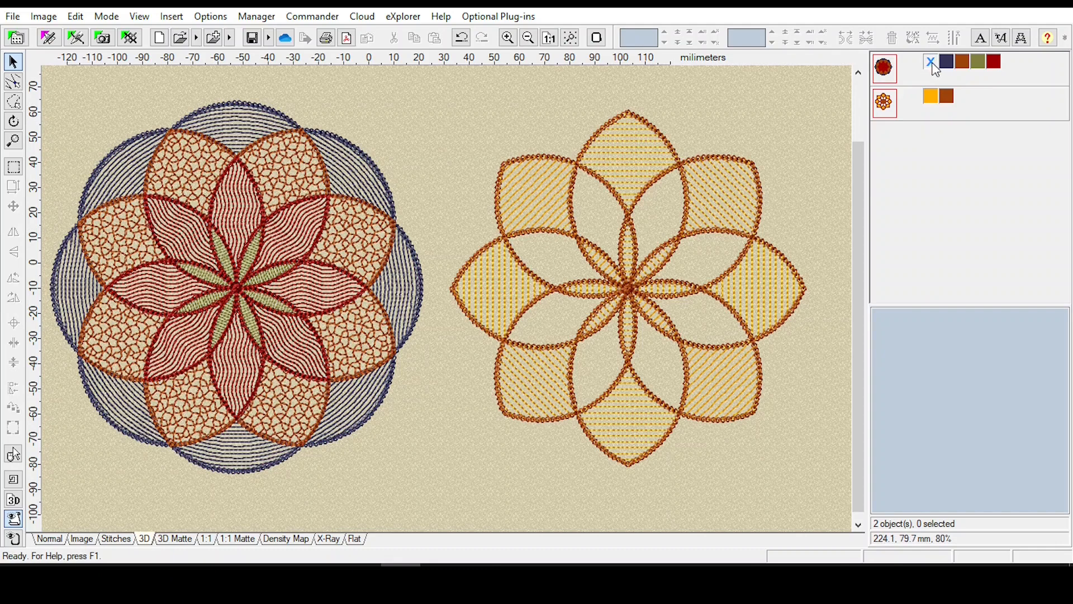
{"action": "left_click", "coordinate": [931, 65]}
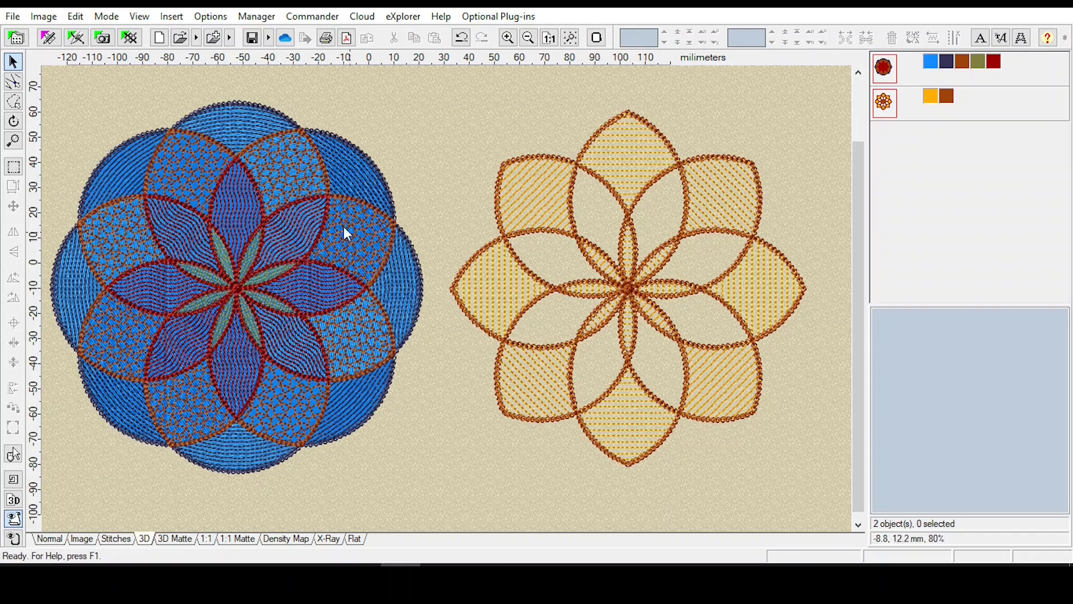
{"action": "left_click", "coordinate": [928, 63]}
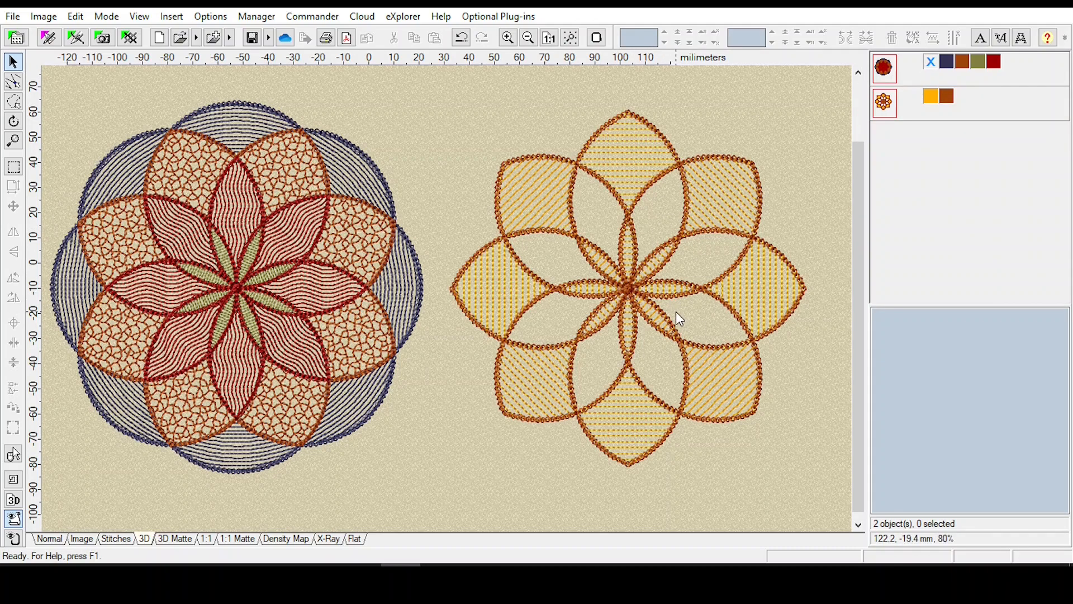
{"action": "left_click", "coordinate": [931, 65]}
{"action": "left_click", "coordinate": [931, 63]}
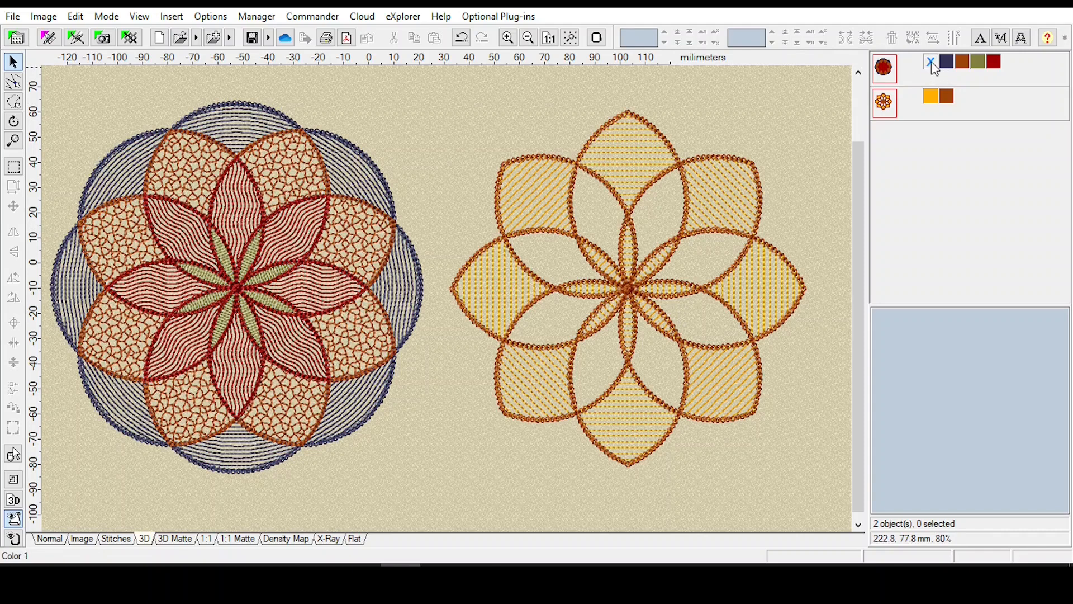
Step: Show the blue background colour of the multicoloured mandala and separate it into its own object
{"action": "left_click", "coordinate": [931, 63]}
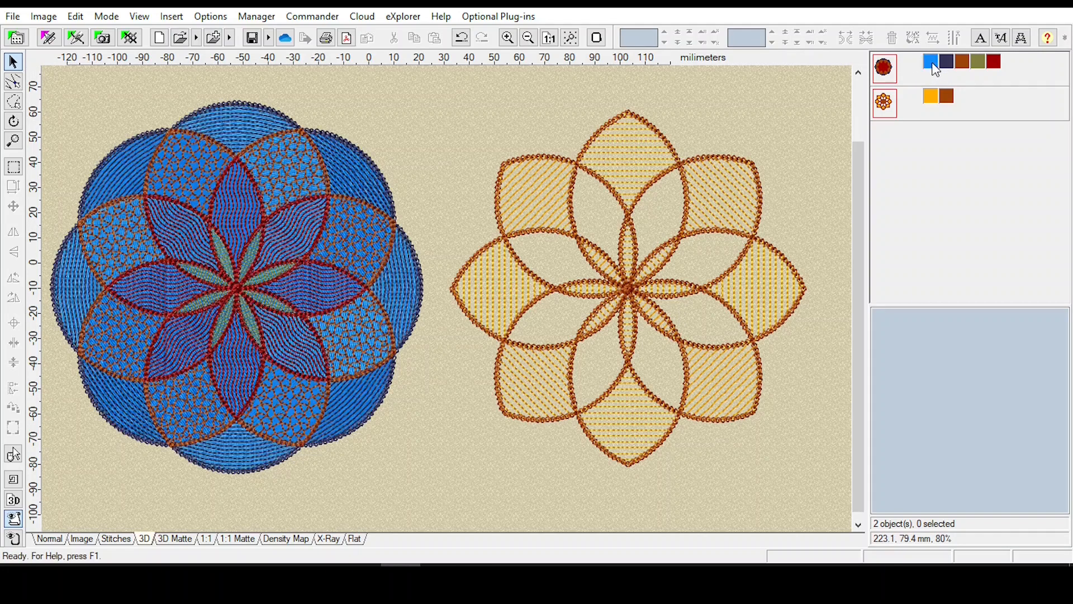
{"action": "right_click", "coordinate": [932, 60]}
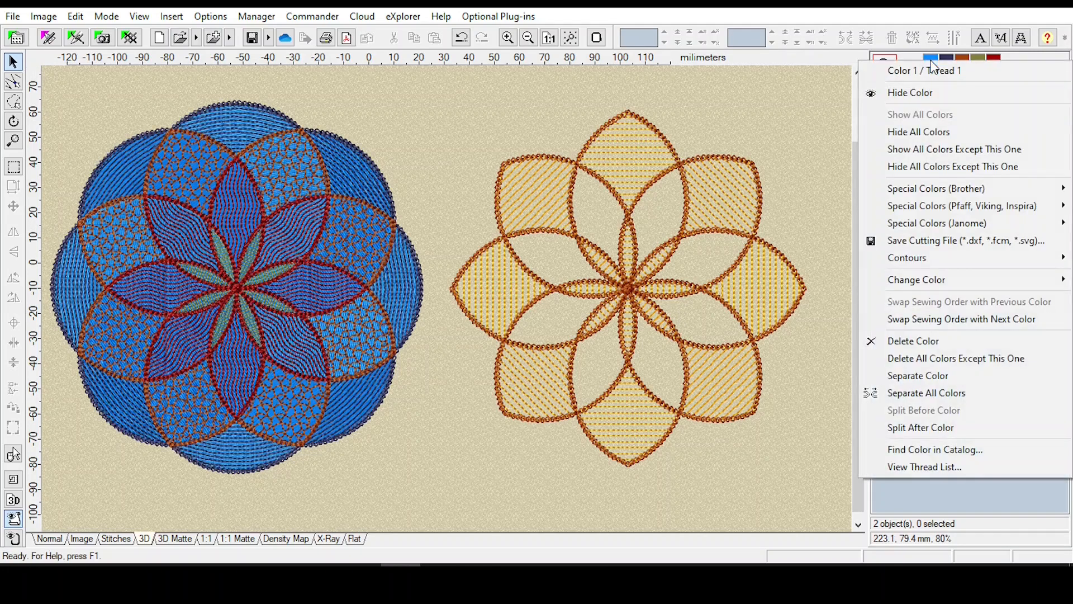
{"action": "left_click", "coordinate": [928, 378]}
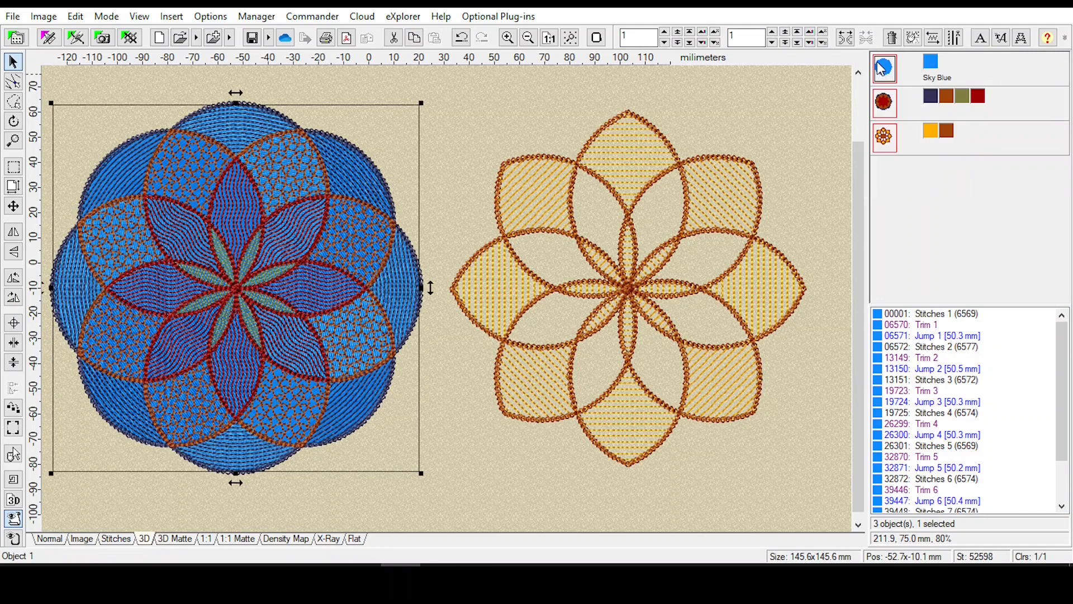
Step: Duplicate the separated sky blue background and insert the copy before the orange flower in the object order
{"action": "left_click_drag", "start_coordinate": [883, 70], "coordinate": [898, 192]}
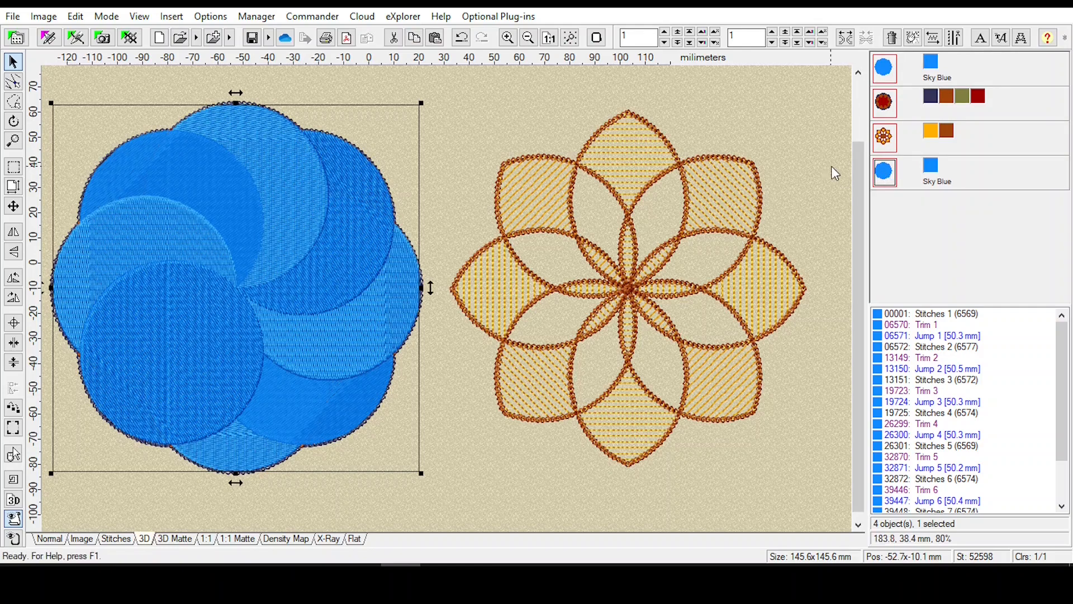
{"action": "left_click_drag", "start_coordinate": [889, 175], "coordinate": [883, 136]}
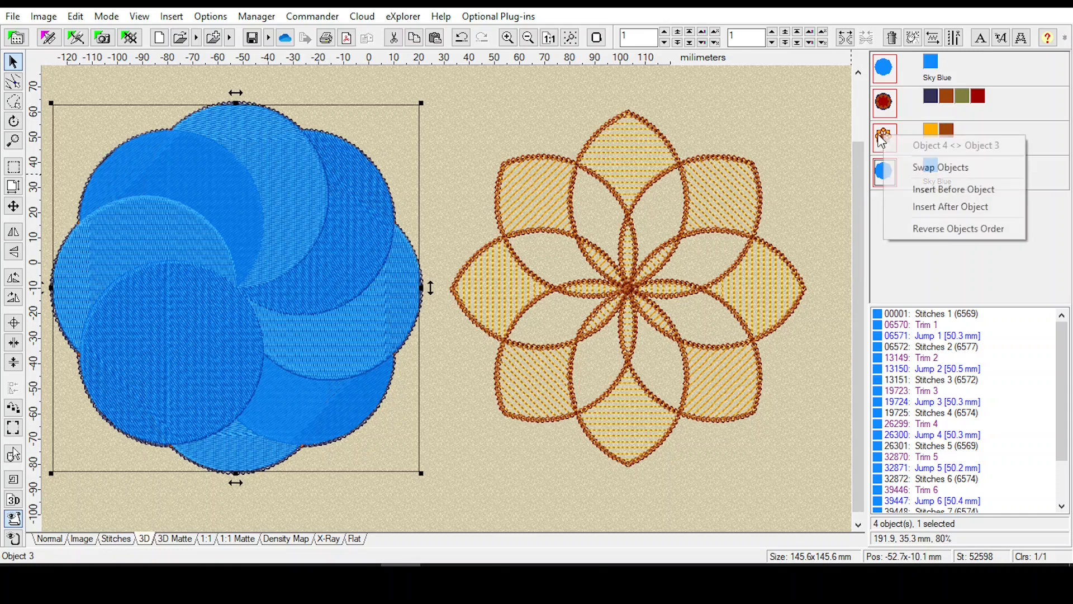
{"action": "left_click", "coordinate": [933, 189]}
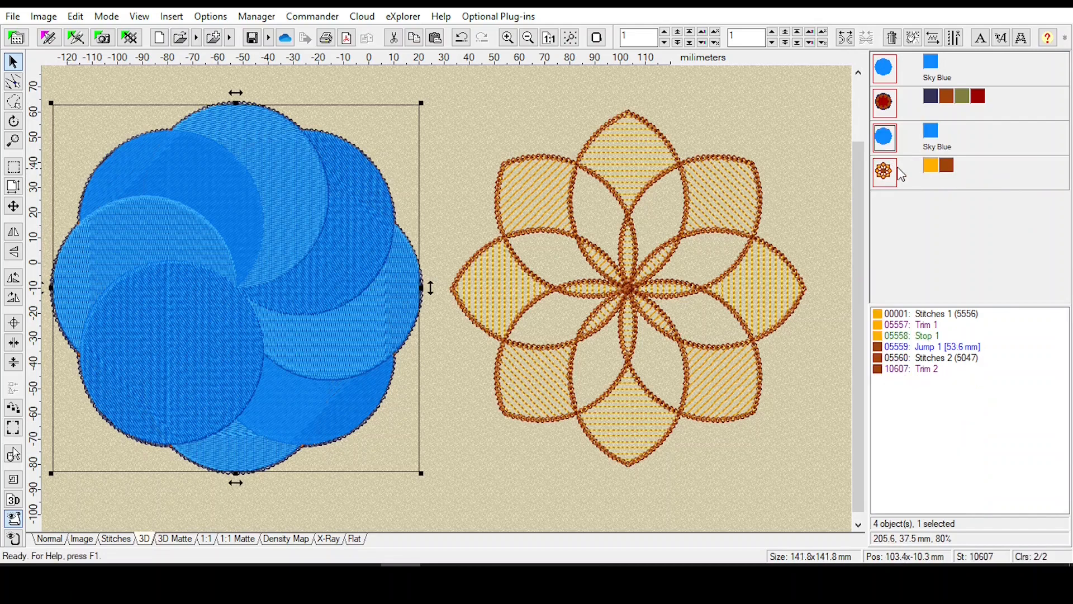
Step: Align the orange flower and the sky blue background copy by their centers, both horizontally and vertically
{"action": "left_click", "coordinate": [892, 171]}
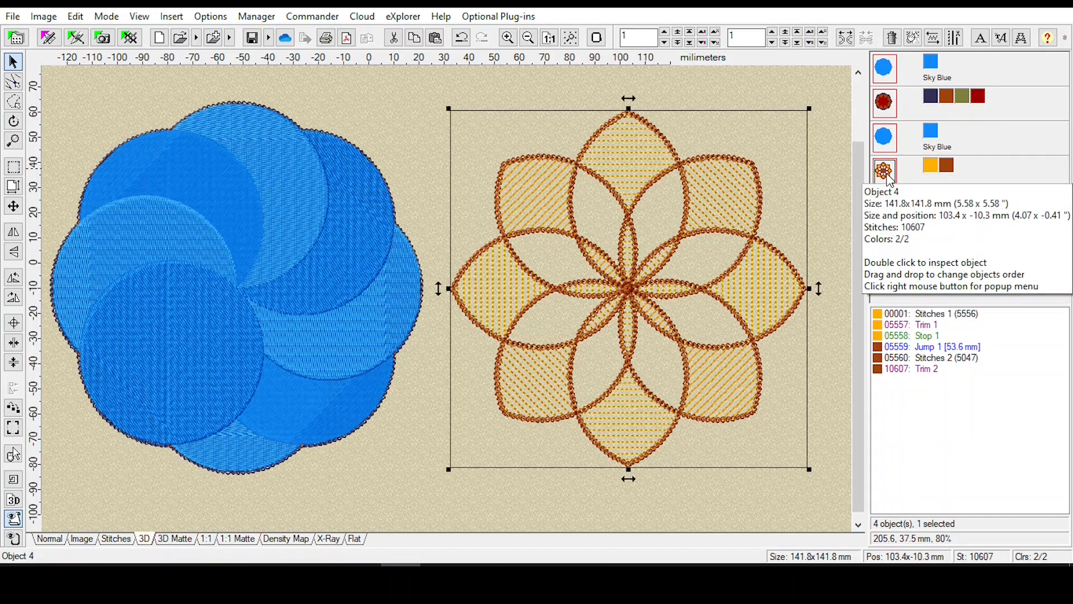
{"action": "left_click", "coordinate": [886, 144], "text": "ctrl"}
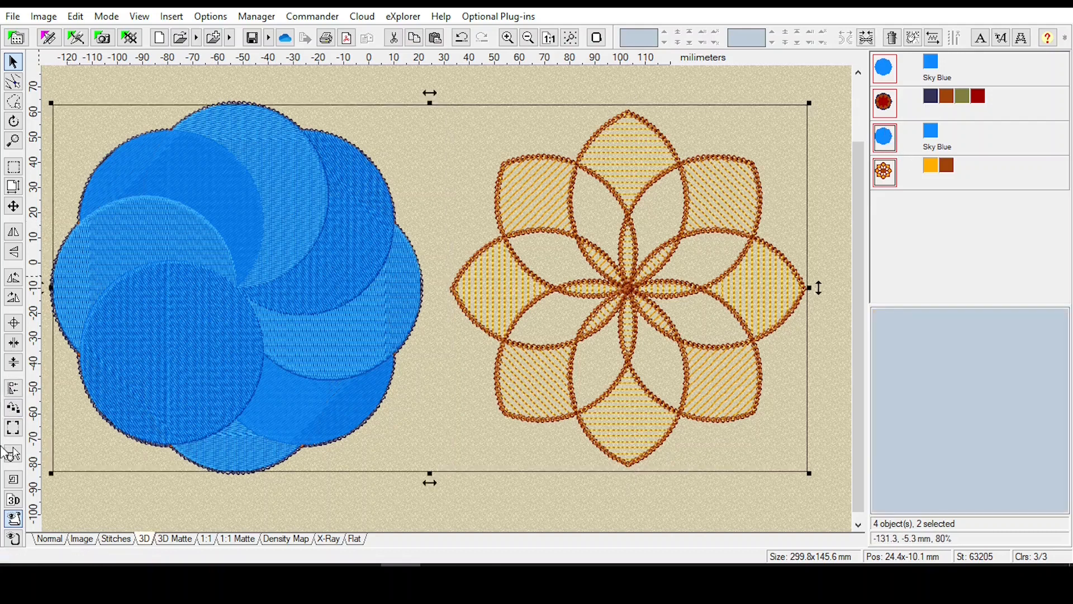
{"action": "left_click", "coordinate": [18, 395]}
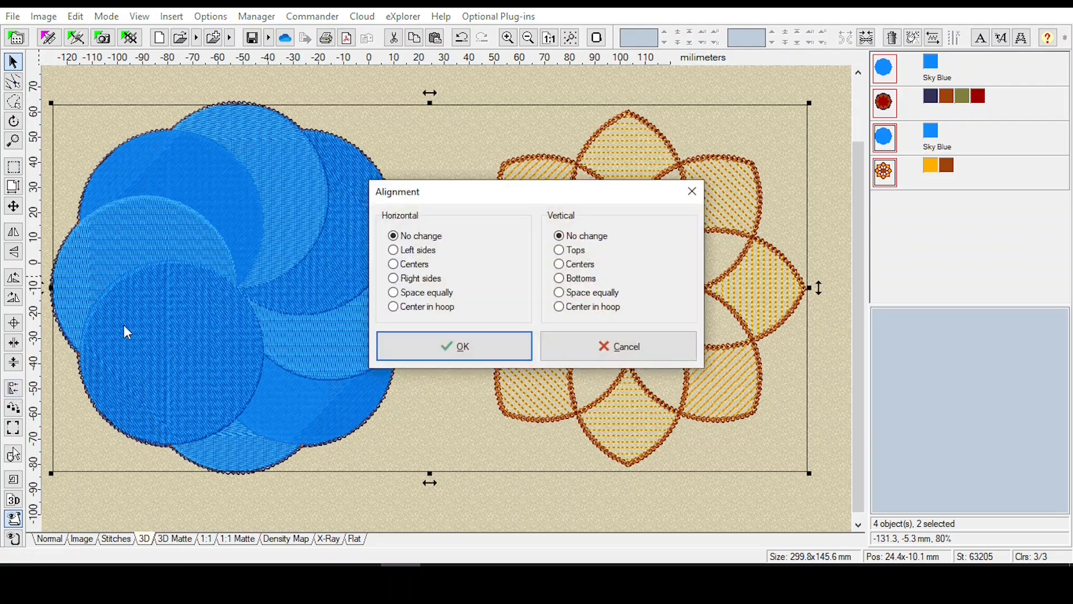
{"action": "left_click", "coordinate": [394, 264]}
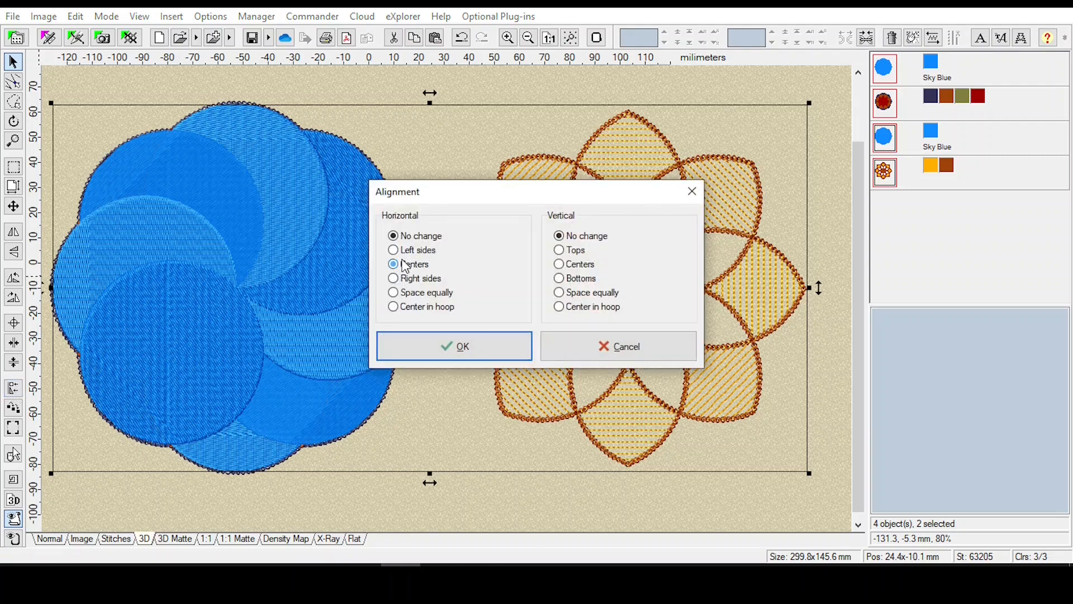
{"action": "left_click", "coordinate": [559, 264]}
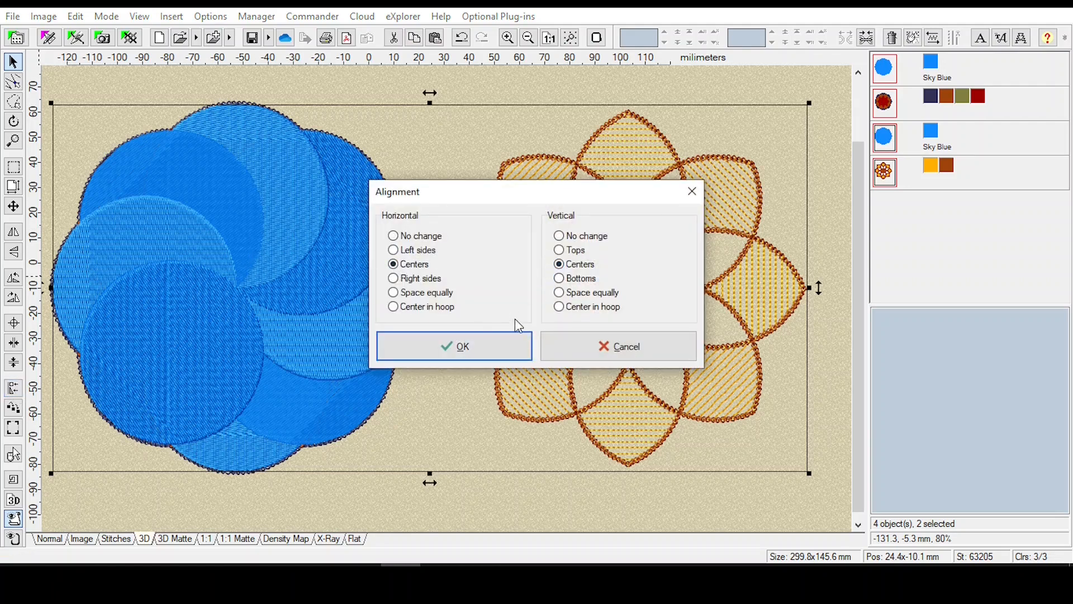
{"action": "left_click", "coordinate": [462, 347]}
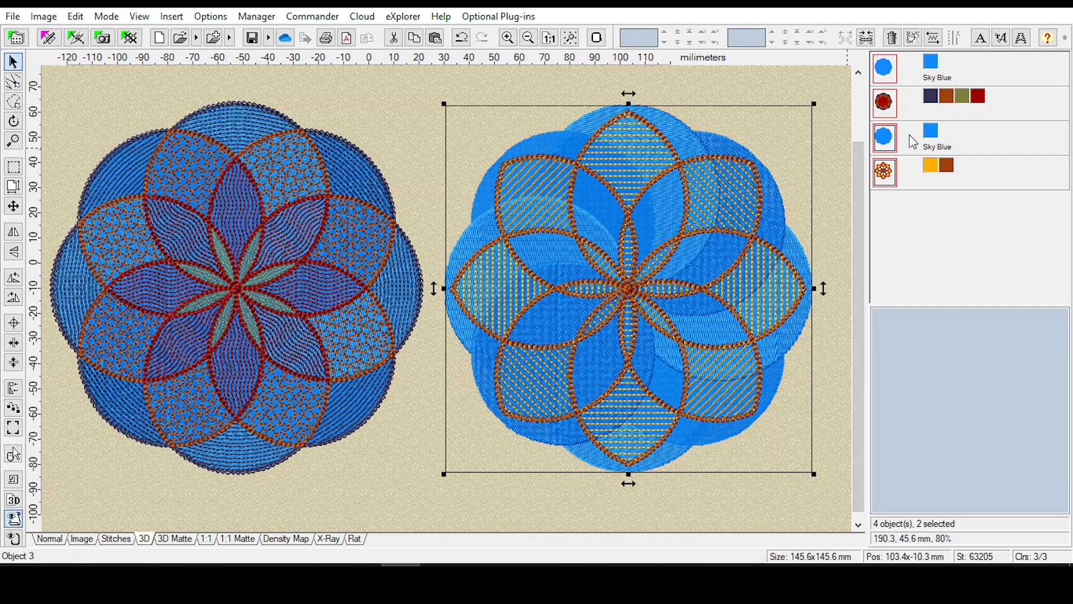
Step: Recolour the background behind the orange flower to the light grey basic colour (192, 192, 192)
{"action": "left_click", "coordinate": [892, 140]}
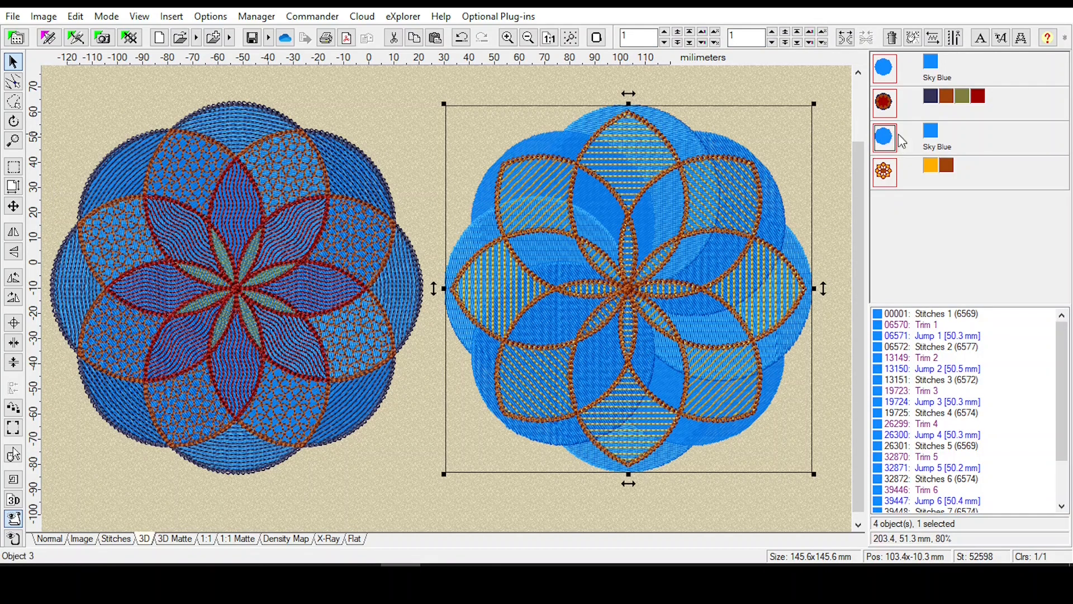
{"action": "left_click", "coordinate": [931, 131]}
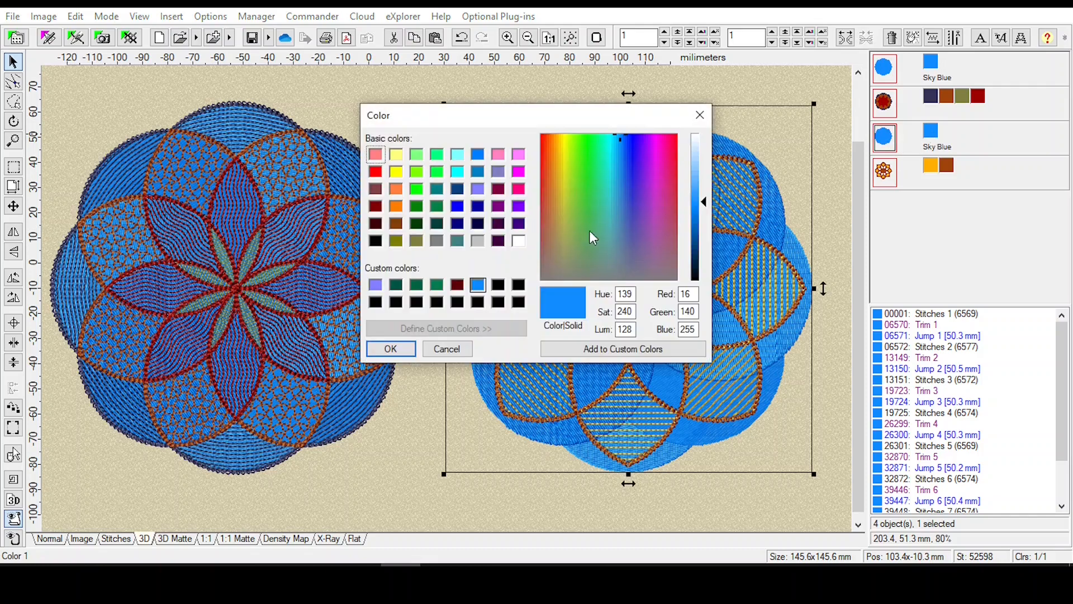
{"action": "left_click", "coordinate": [478, 241]}
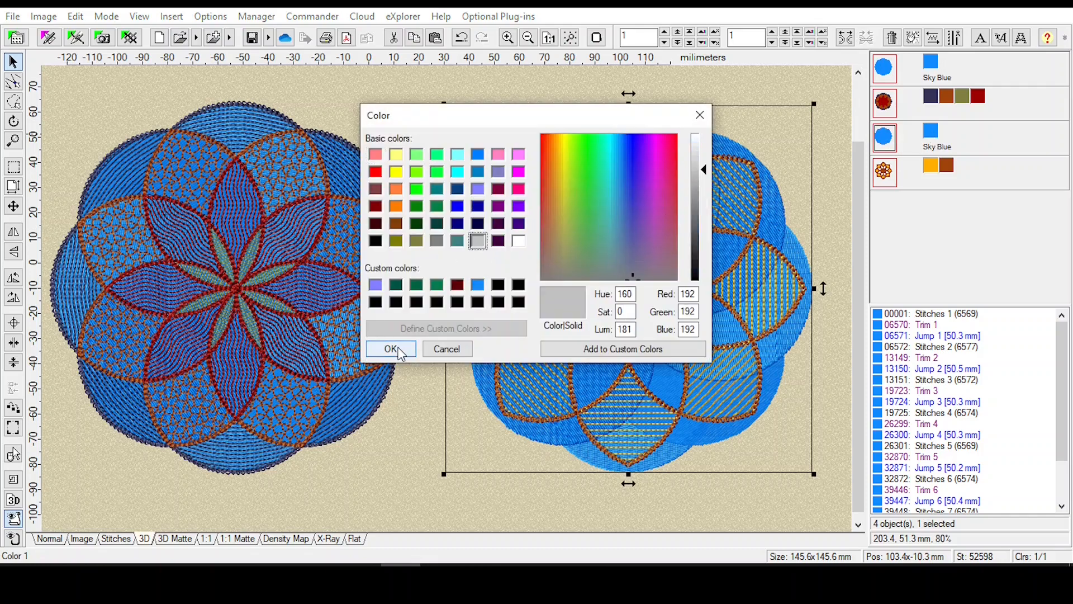
{"action": "left_click", "coordinate": [396, 348]}
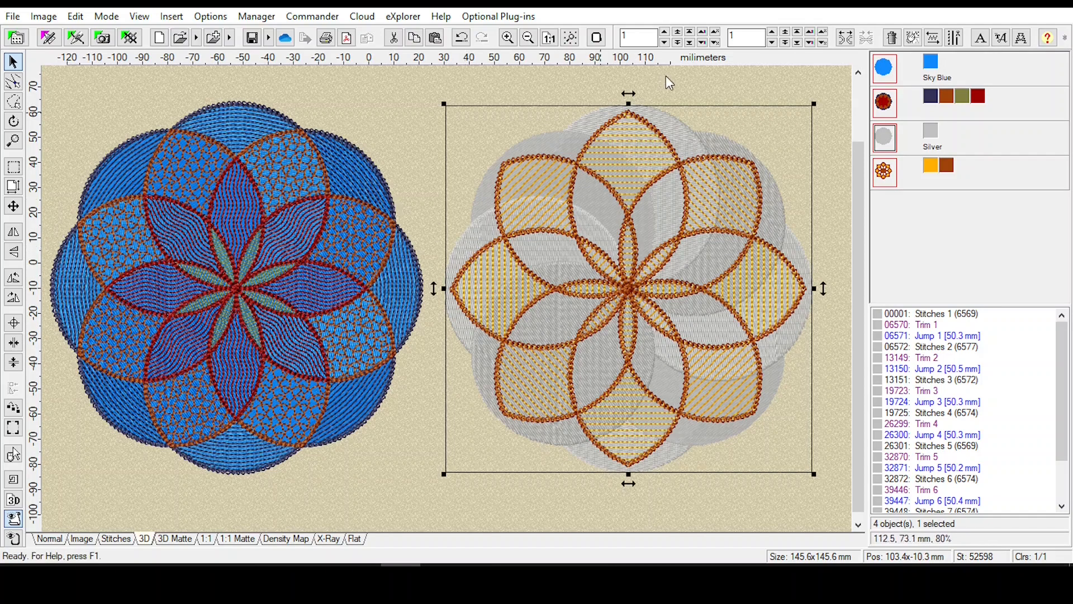
Step: Recolour the sky blue background behind the multicoloured mandala to black
{"action": "left_click", "coordinate": [931, 63]}
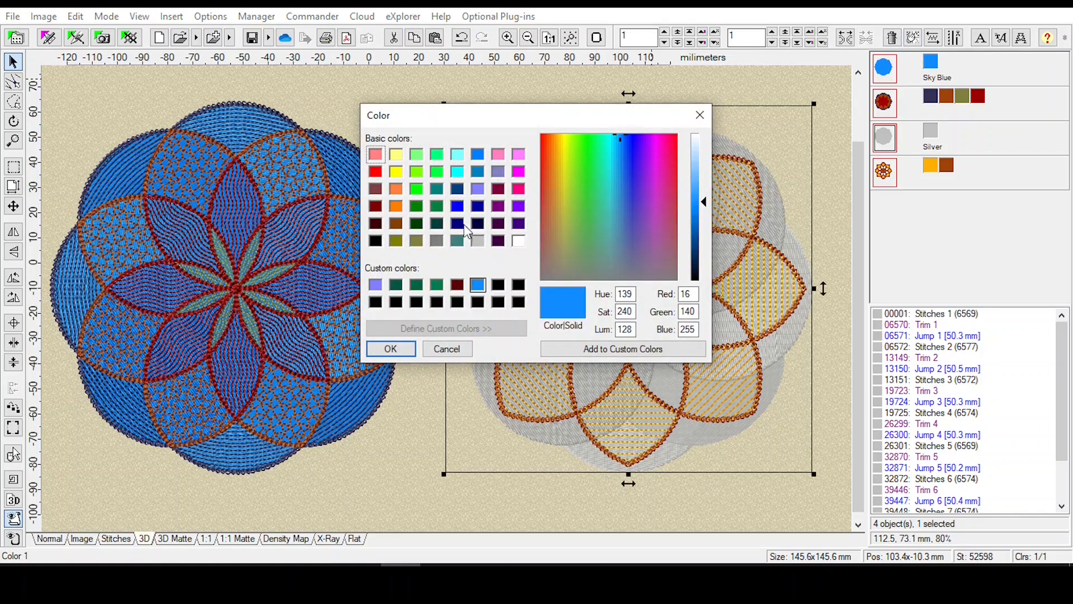
{"action": "left_click", "coordinate": [376, 241]}
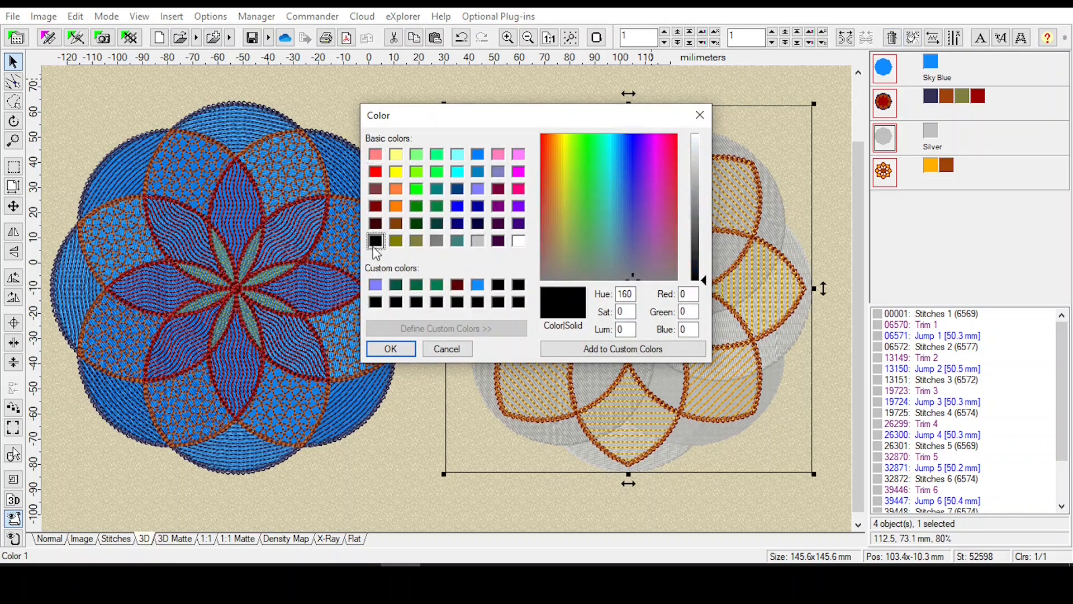
{"action": "left_click", "coordinate": [391, 349]}
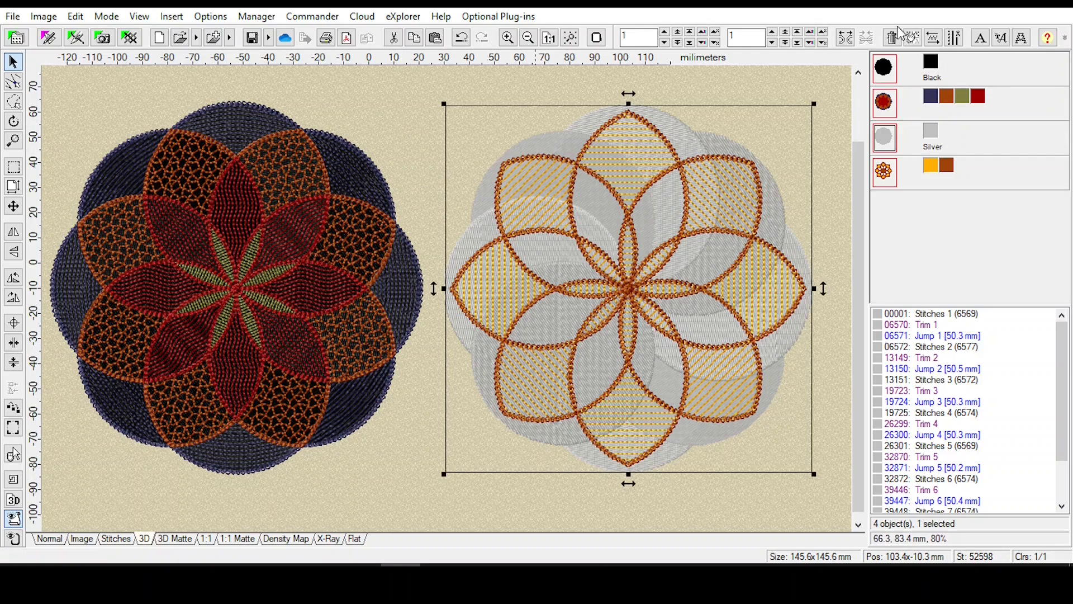
Step: Darken the grey background behind the orange flower by lowering its luminance, and deselect the object
{"action": "left_click", "coordinate": [929, 129]}
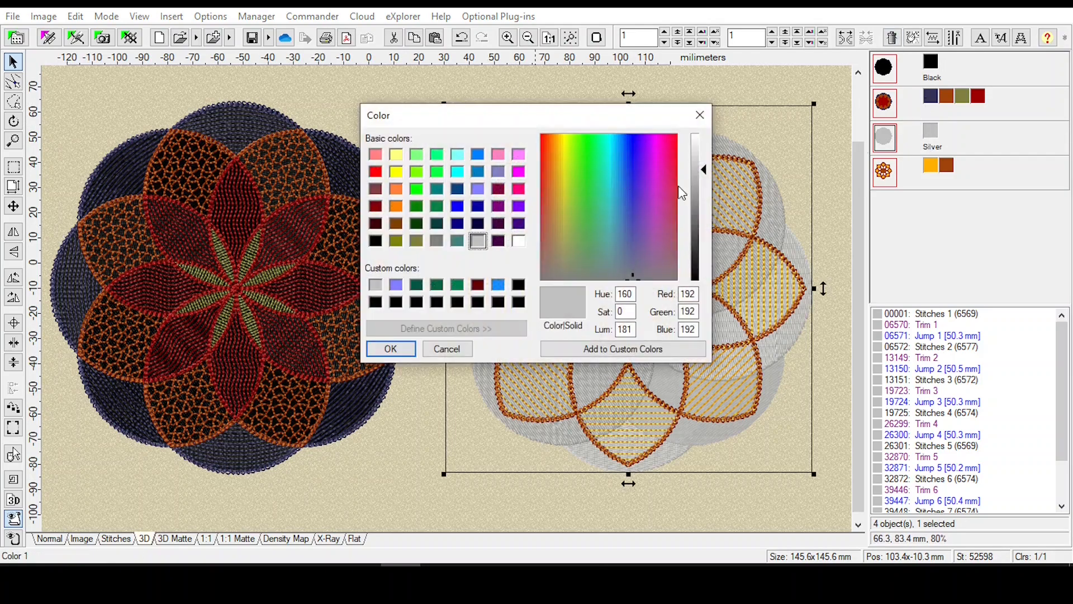
{"action": "left_click", "coordinate": [700, 192]}
{"action": "left_click", "coordinate": [413, 347]}
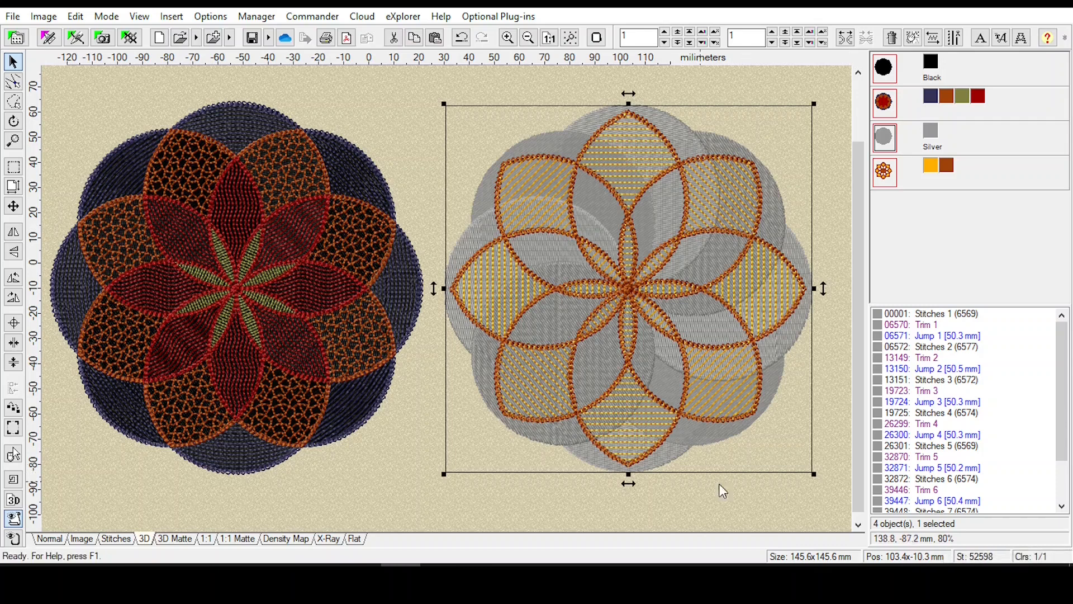
{"action": "left_click", "coordinate": [824, 498]}
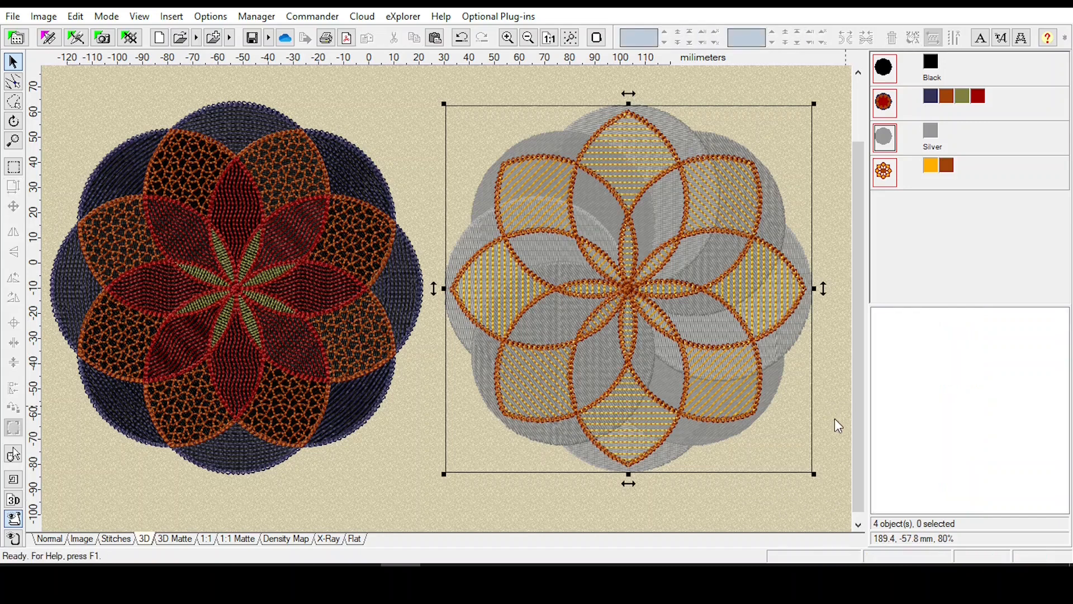